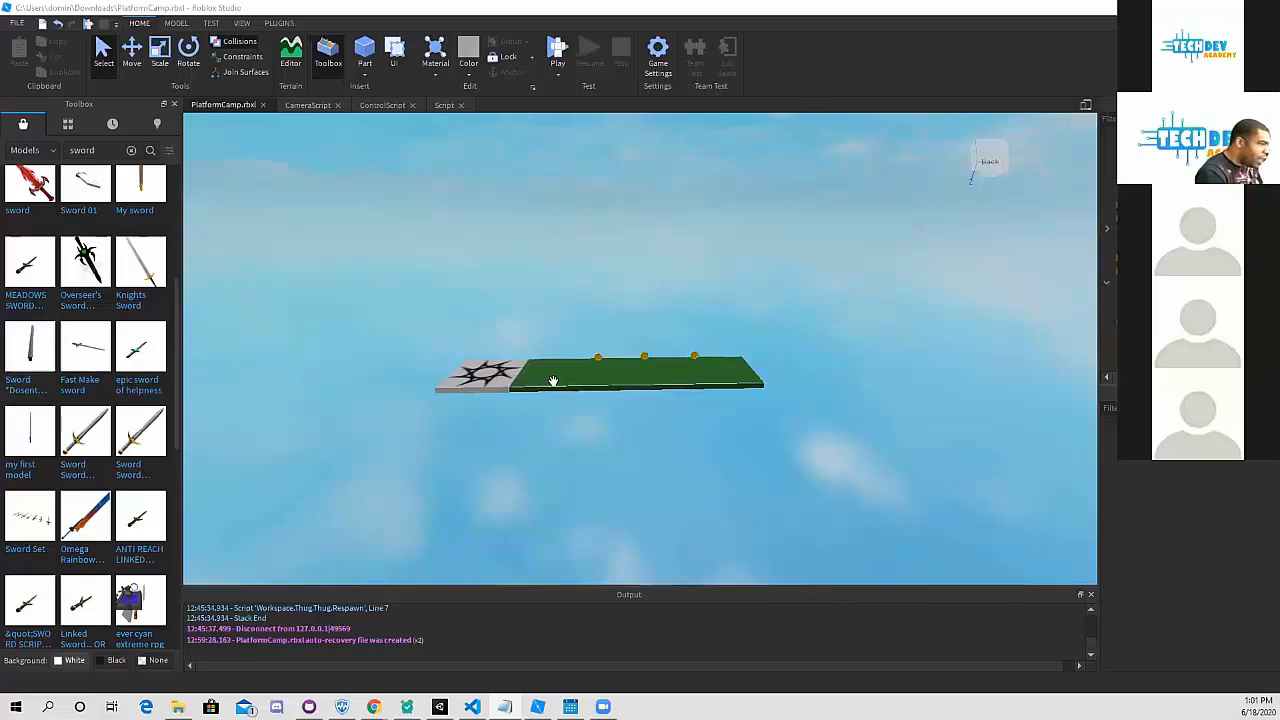
- Duplicate the green platform beside the spawn location and place the copy directly beneath the original, at a height of about -0.5
{"action": "left_click", "coordinate": [488, 375]}
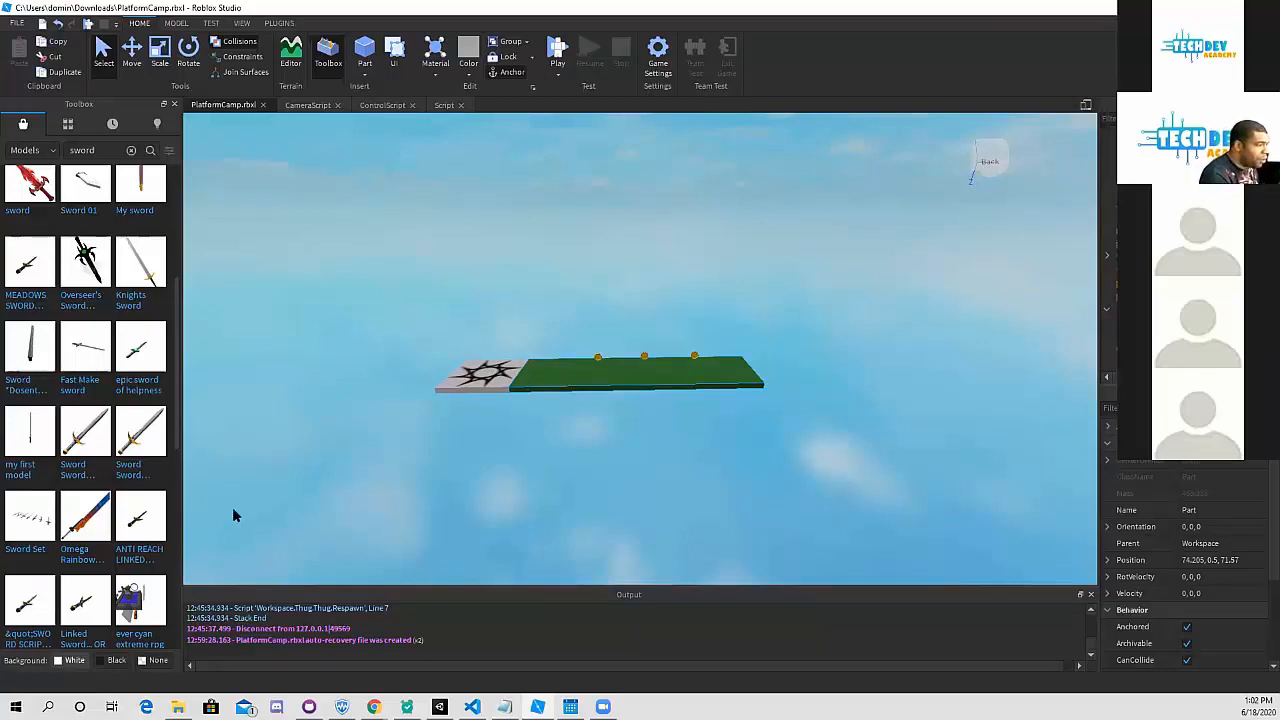
{"action": "scroll", "coordinate": [503, 425], "scroll_direction": "up", "scroll_amount": 2}
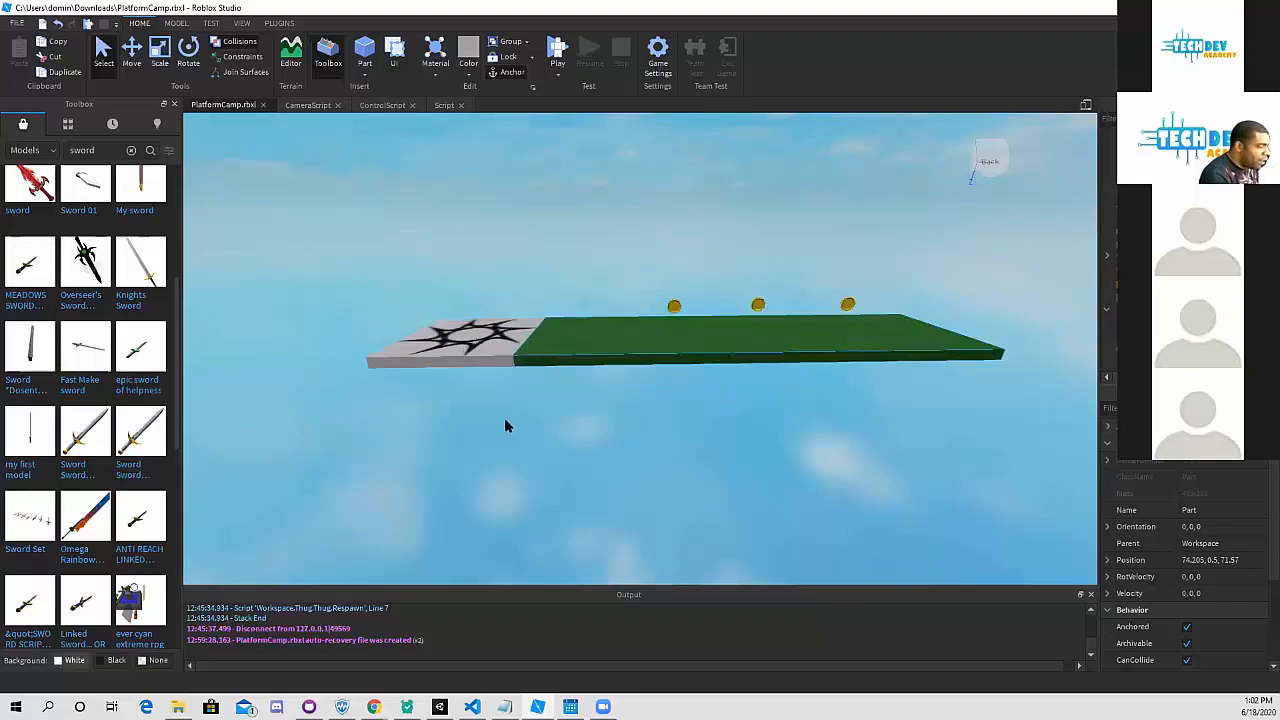
{"action": "right_click_drag", "start_coordinate": [505, 419], "coordinate": [506, 418]}
{"action": "middle_click_drag", "start_coordinate": [506, 418], "coordinate": [555, 460]}
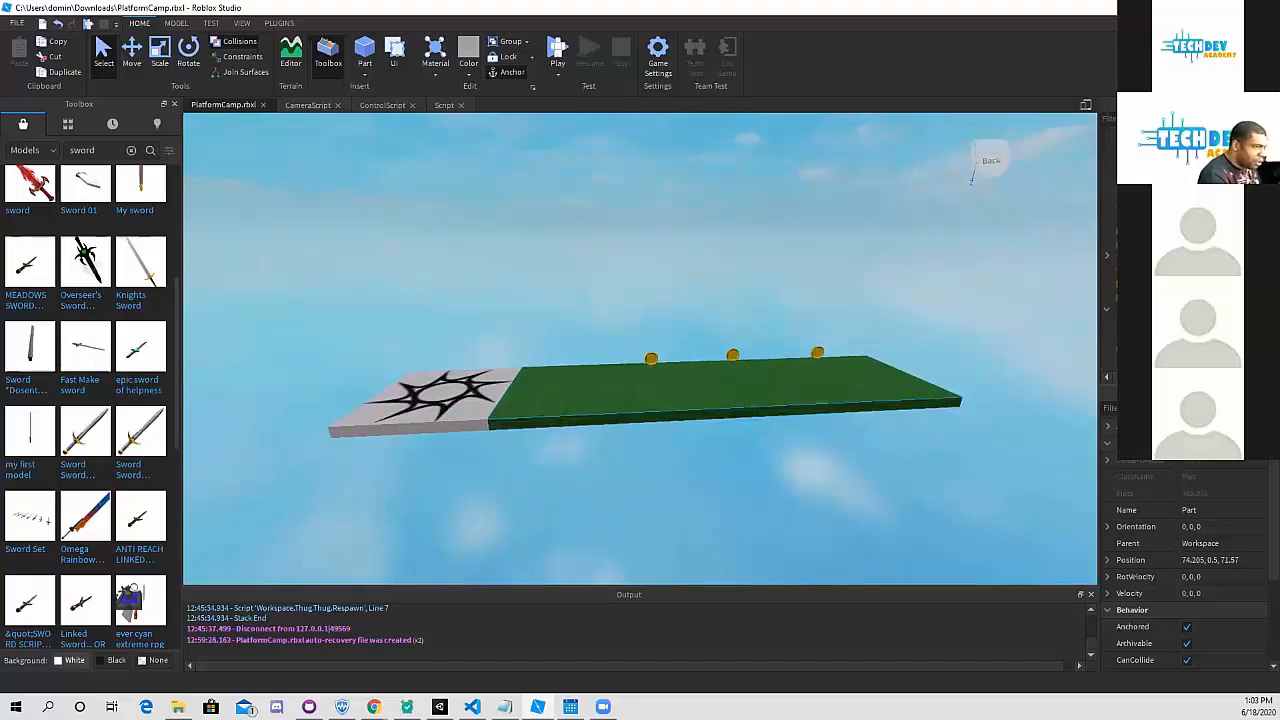
{"action": "key", "text": "ctrl+d"}
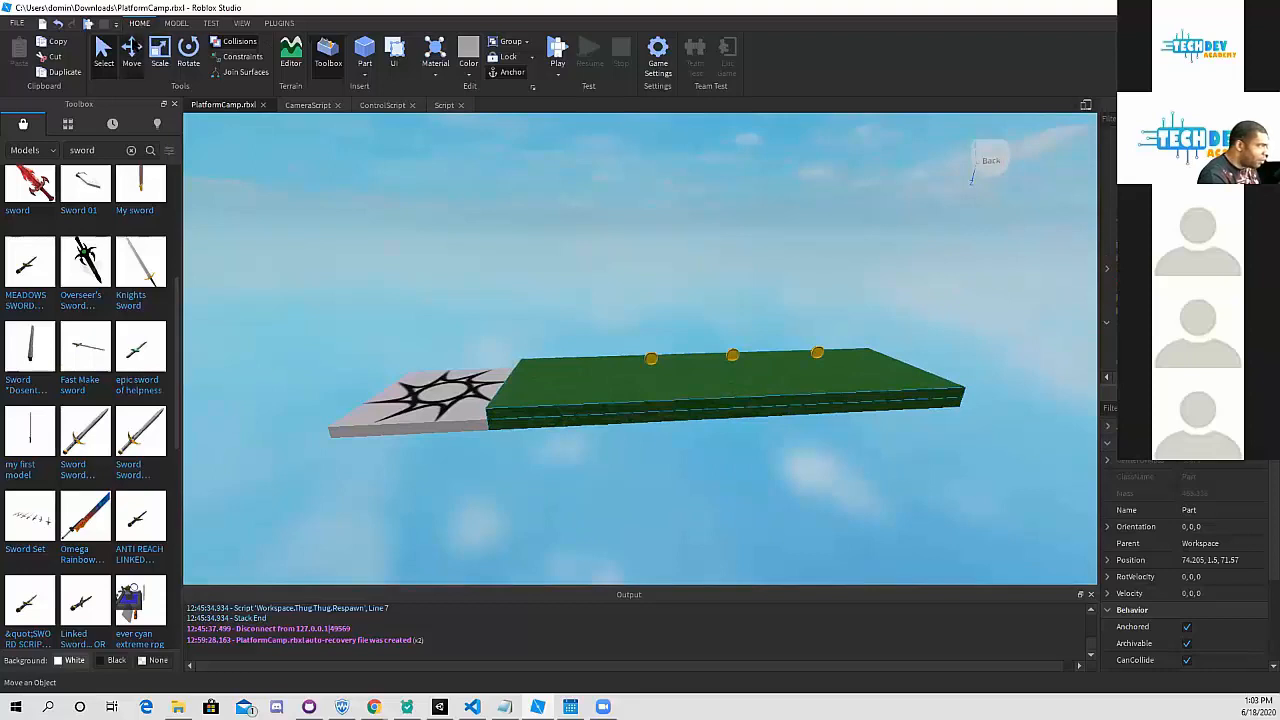
{"action": "left_click", "coordinate": [131, 50]}
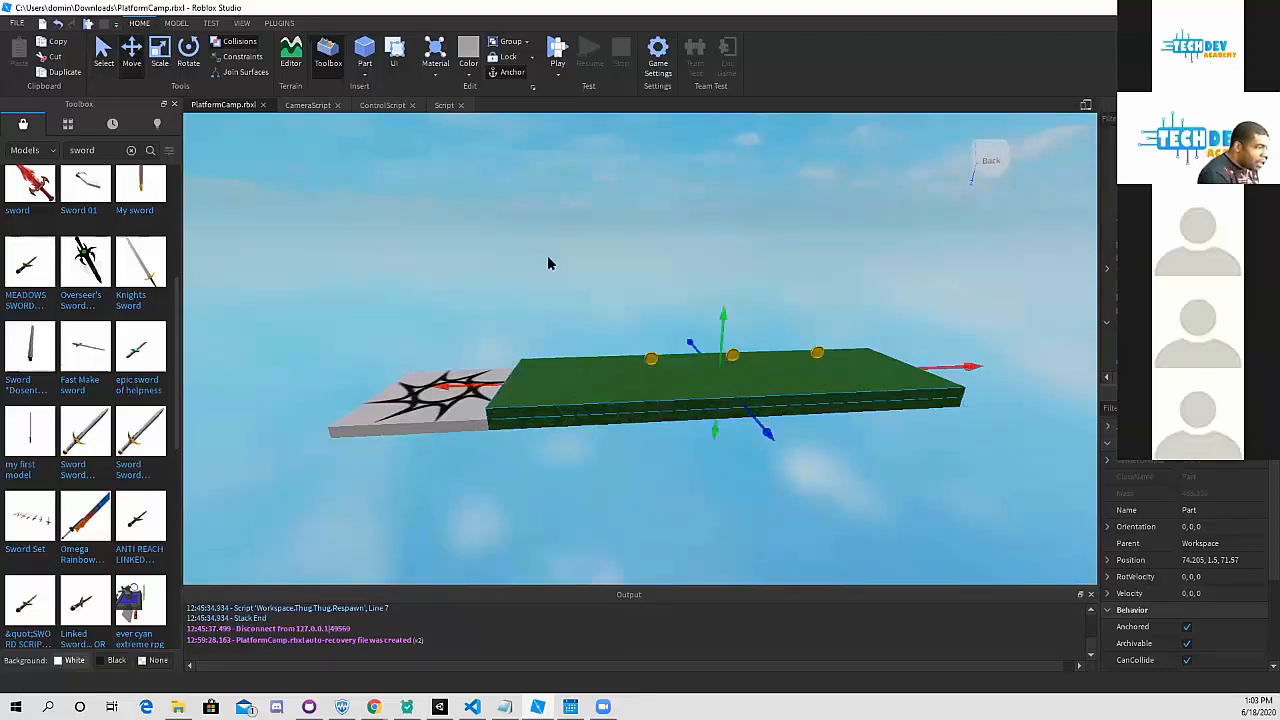
{"action": "mouse_move", "coordinate": [724, 320]}
{"action": "left_mouse_down"}
{"action": "mouse_move", "coordinate": [728, 368]}
{"action": "mouse_move", "coordinate": [728, 336]}
{"action": "left_mouse_up"}
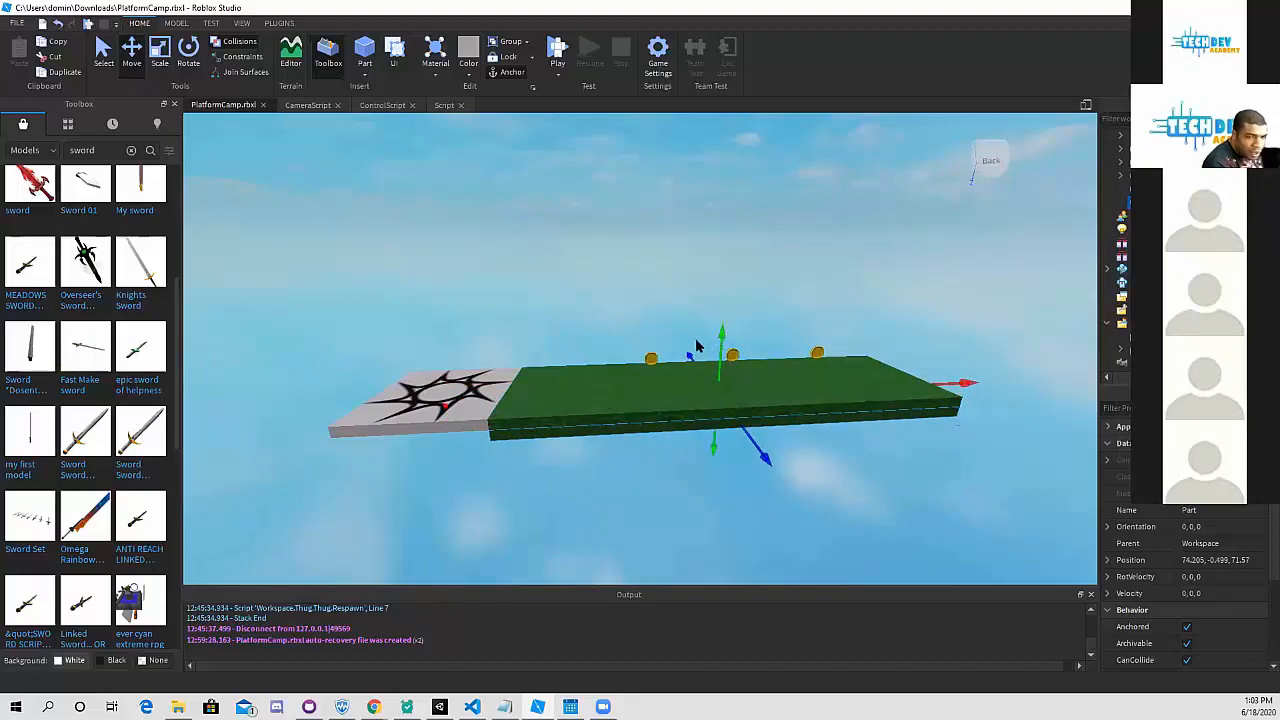
- Scale the lower copy so it extends under the whole spawn location and reaches far downward as a deep block
{"action": "key", "text": "ctrl+3"}
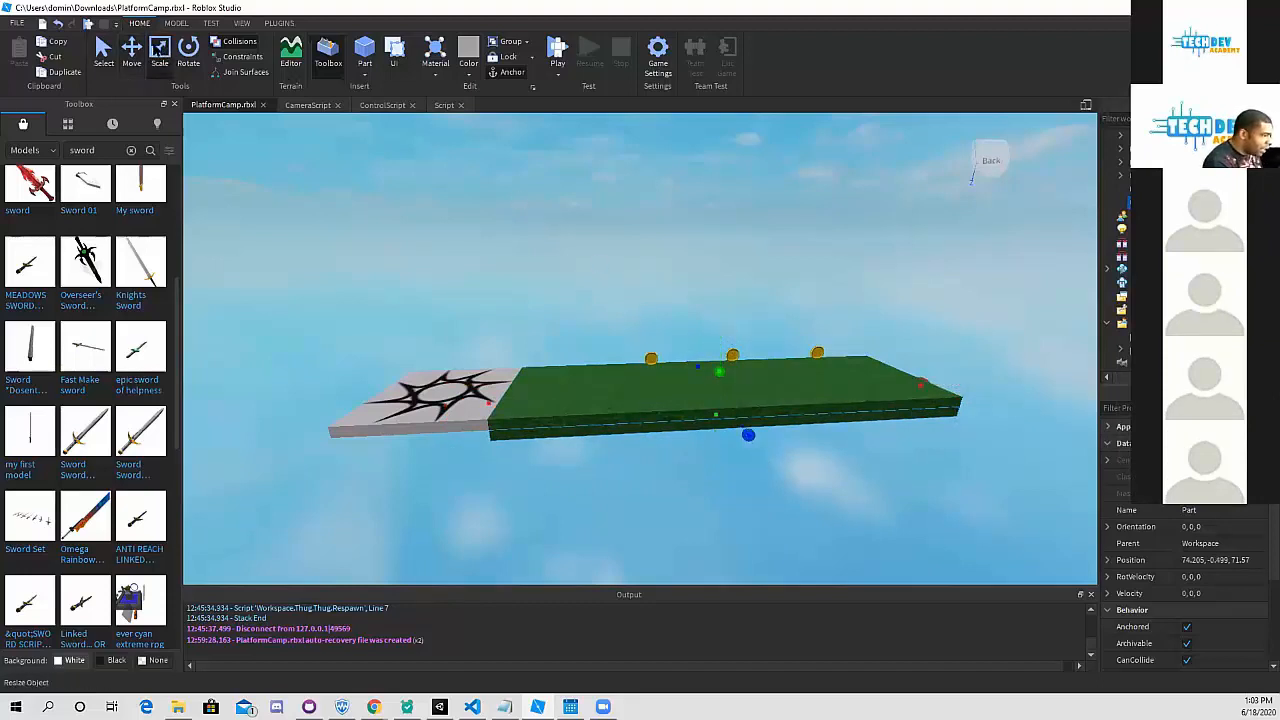
{"action": "scroll", "coordinate": [552, 389], "scroll_direction": "down", "scroll_amount": 3}
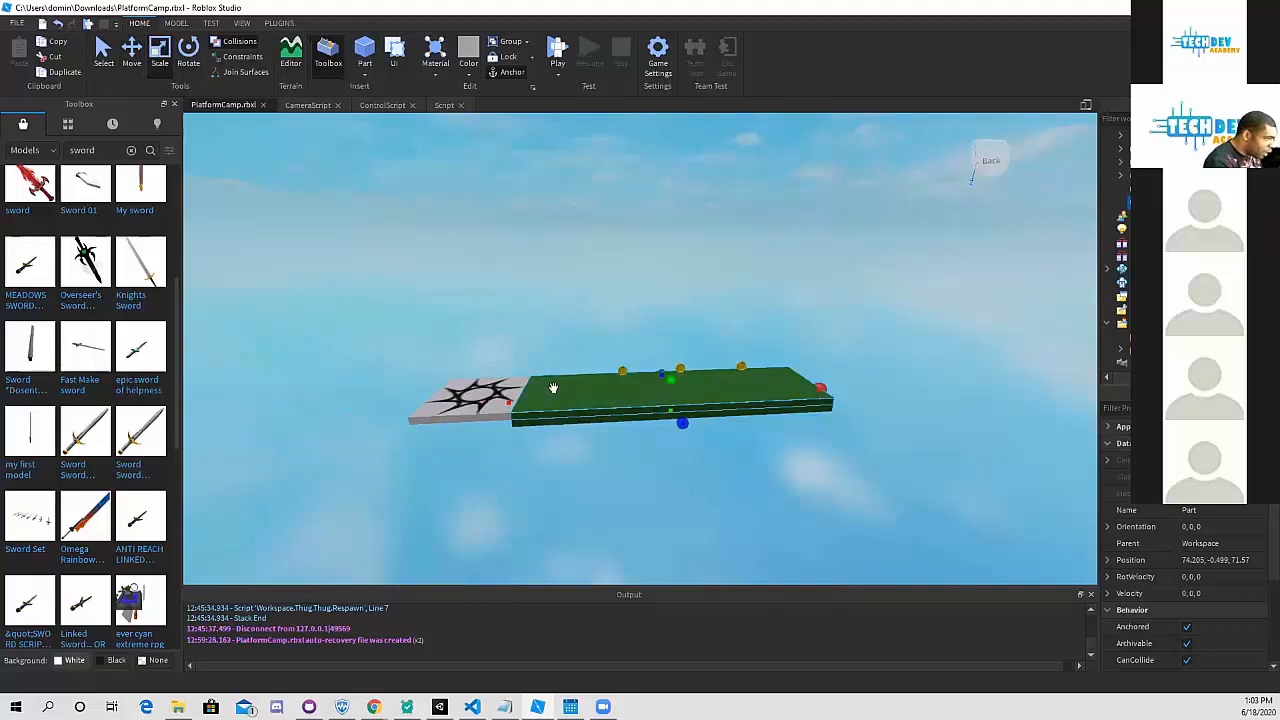
{"action": "middle_click_drag", "start_coordinate": [552, 388], "coordinate": [586, 327]}
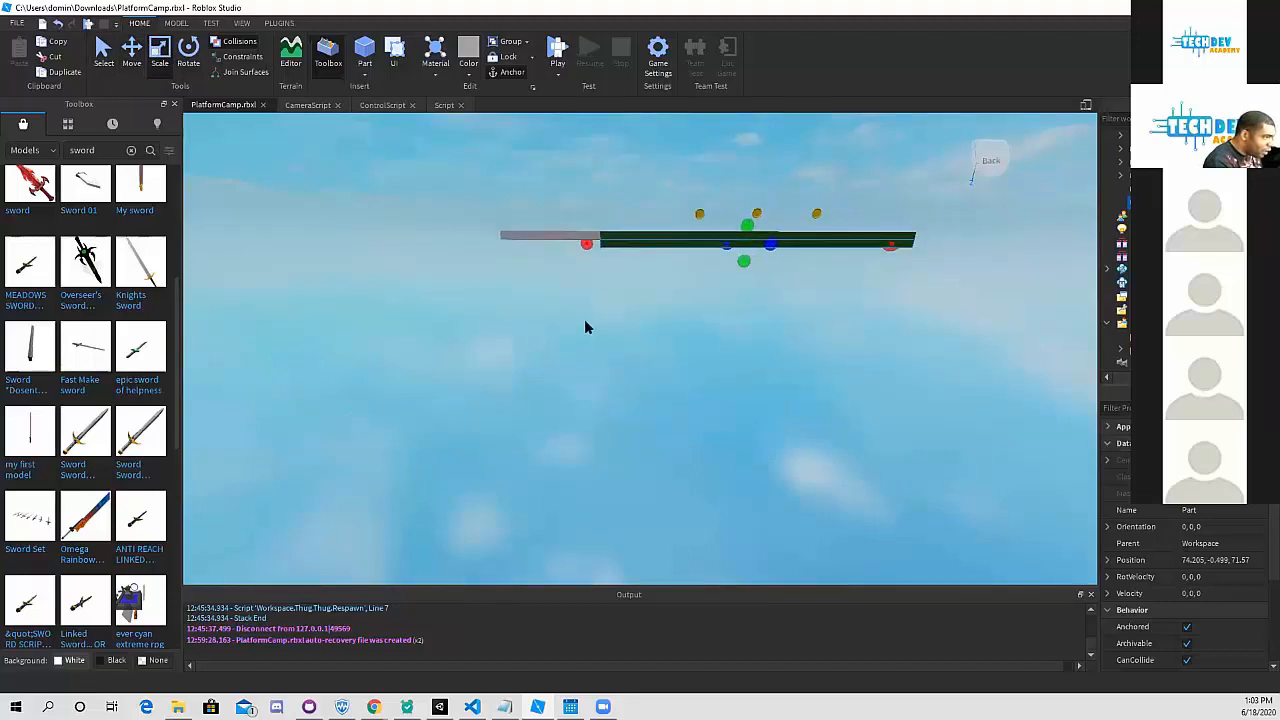
{"action": "left_click_drag", "start_coordinate": [590, 244], "coordinate": [506, 277]}
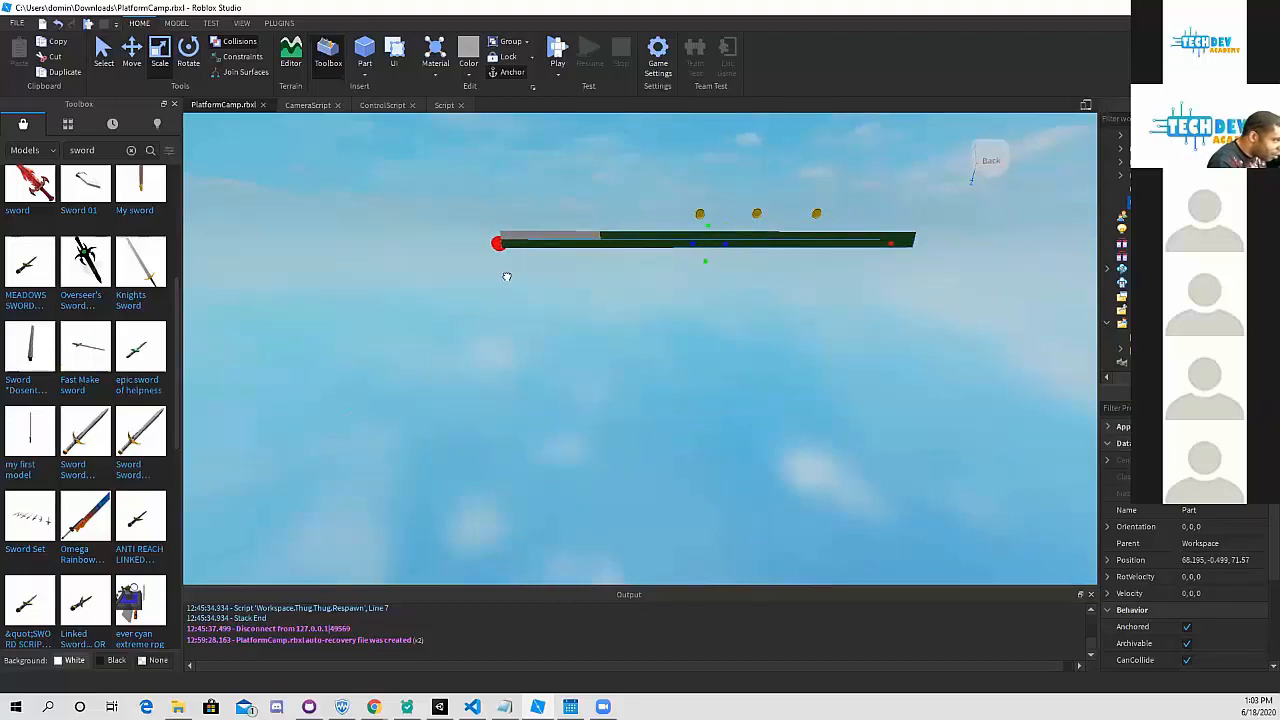
{"action": "middle_click_drag", "start_coordinate": [560, 260], "coordinate": [650, 256]}
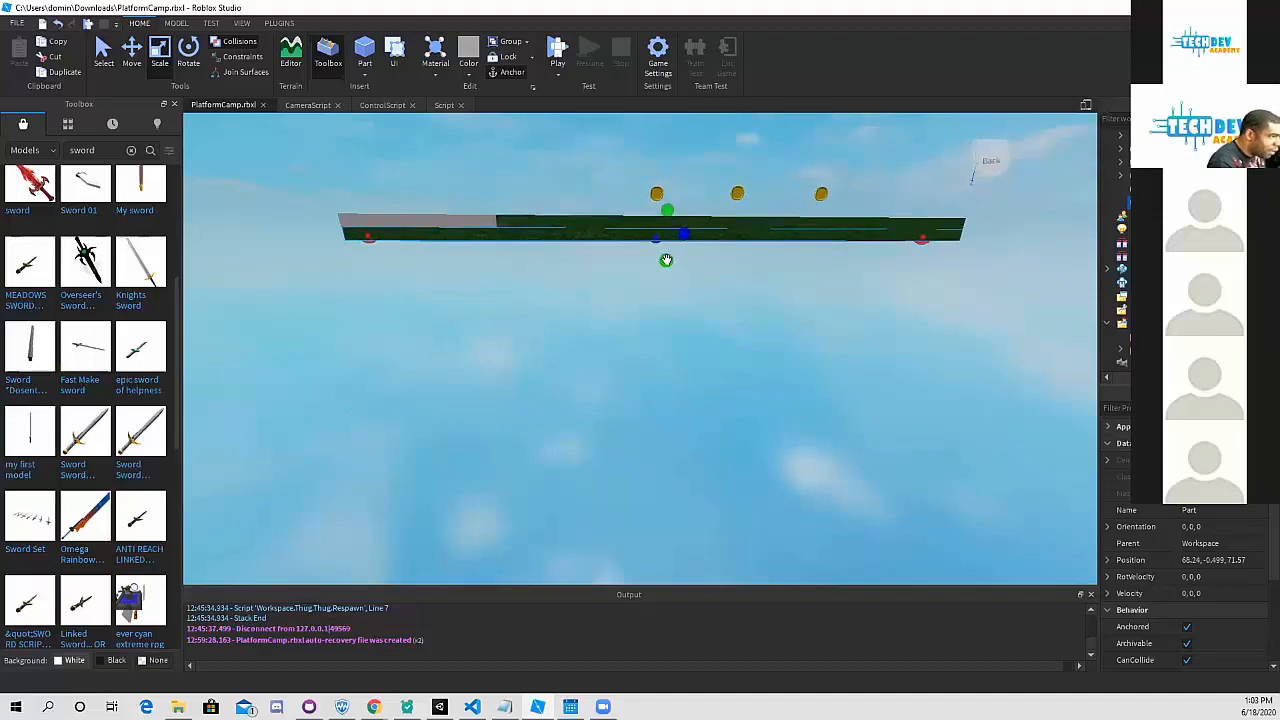
{"action": "left_click_drag", "start_coordinate": [666, 260], "coordinate": [718, 521]}
{"action": "middle_click_drag", "start_coordinate": [760, 505], "coordinate": [743, 490]}
{"action": "right_click_drag", "start_coordinate": [743, 490], "coordinate": [743, 491]}
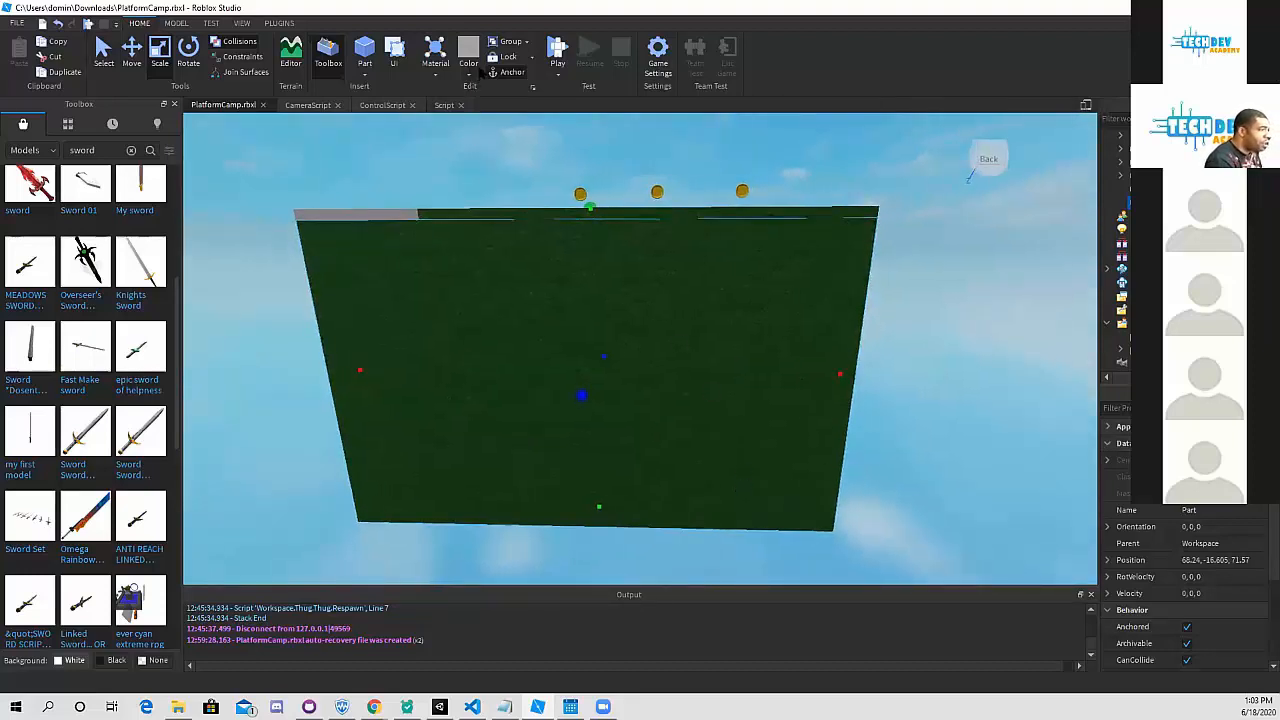
- Colour the deep block under the platform orange
{"action": "left_click", "coordinate": [469, 72]}
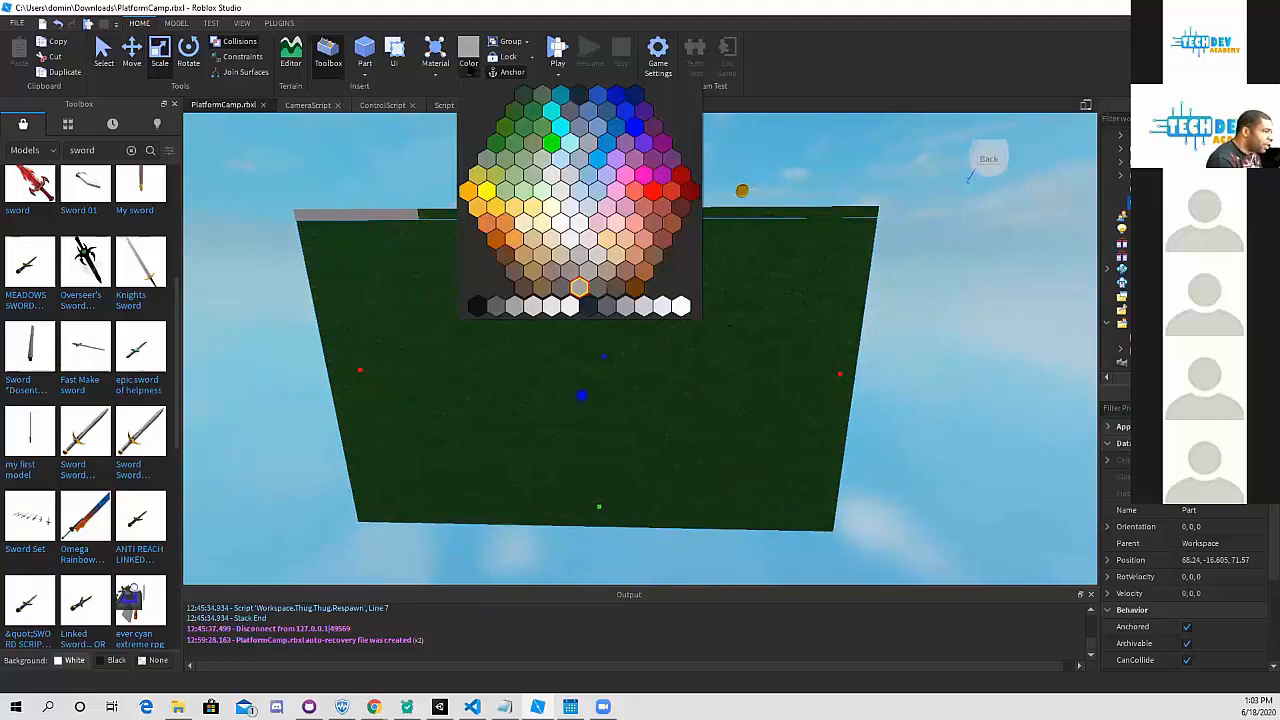
{"action": "left_click", "coordinate": [504, 243]}
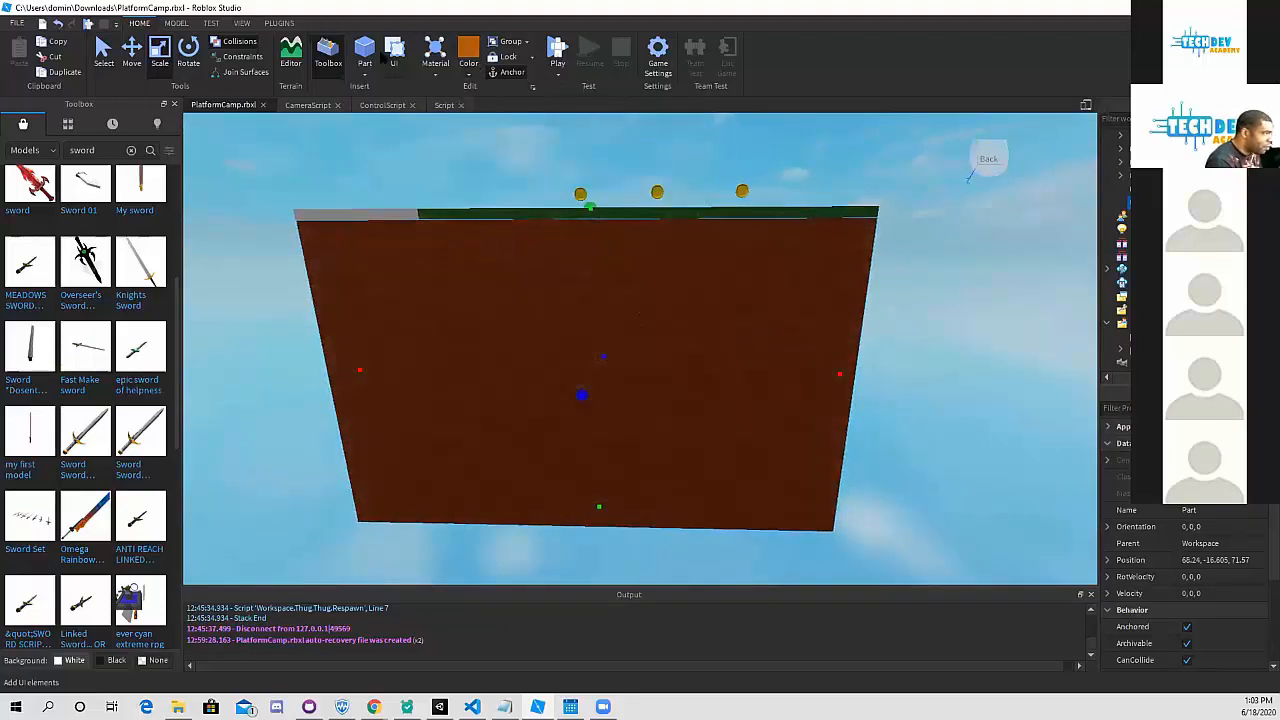
- Try the Sand and Wood materials on the deep orange block
{"action": "left_click", "coordinate": [436, 72]}
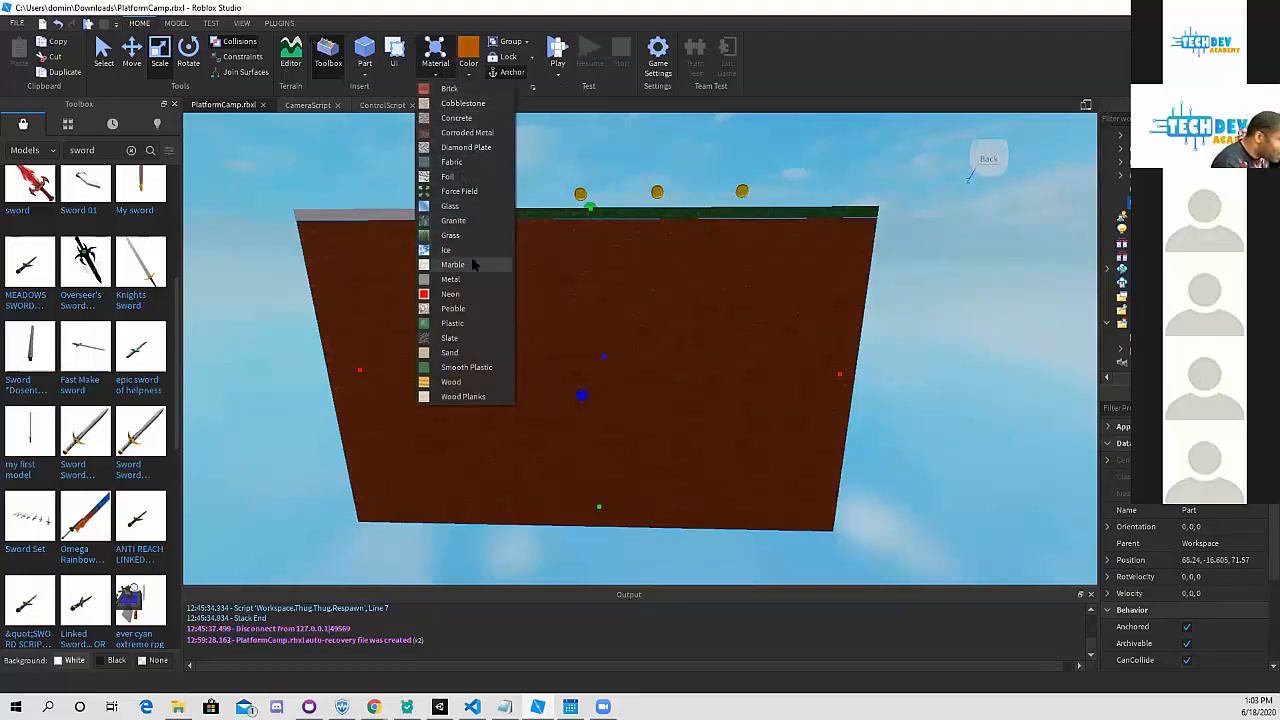
{"action": "left_click", "coordinate": [463, 352]}
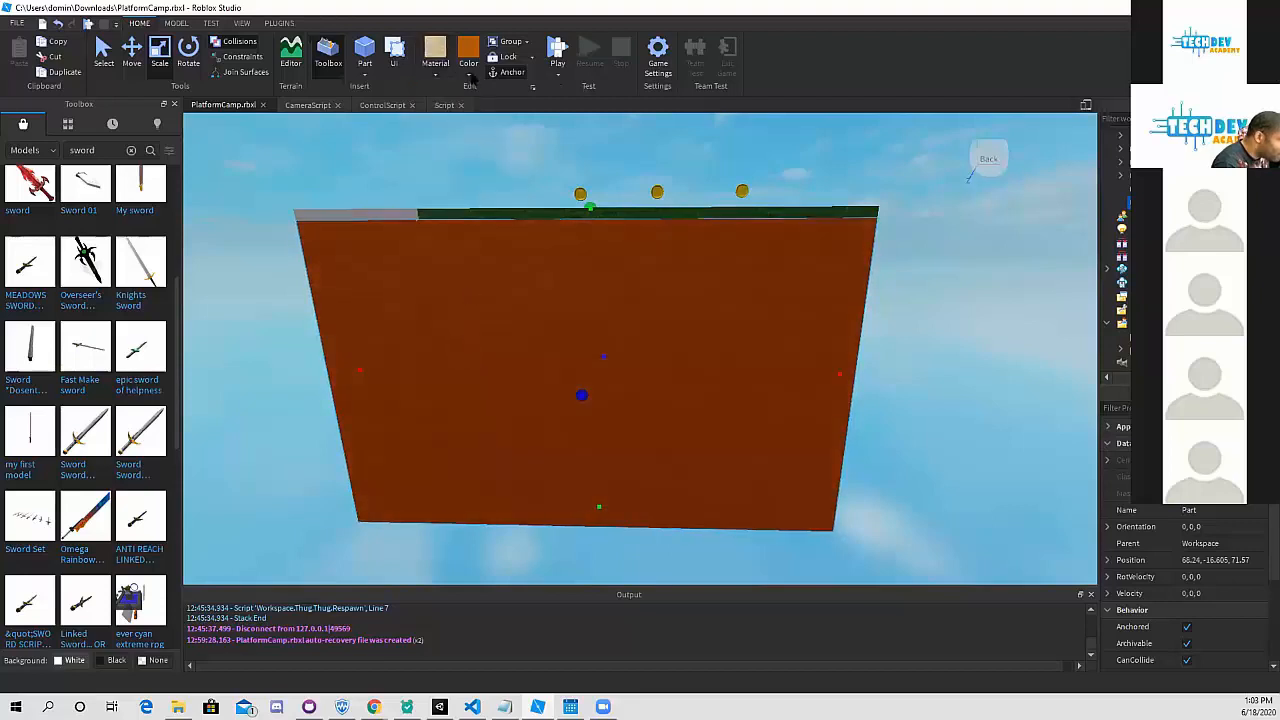
{"action": "left_click", "coordinate": [438, 74]}
{"action": "left_click", "coordinate": [452, 354]}
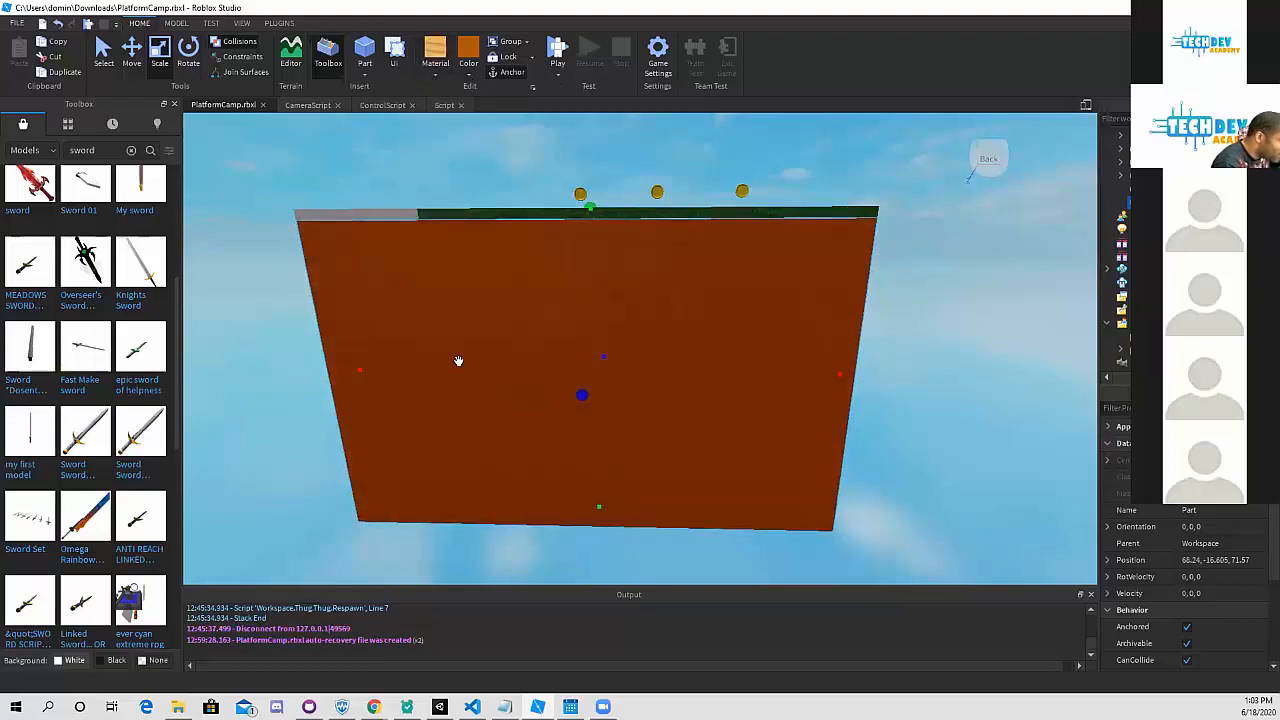
{"action": "scroll", "coordinate": [880, 335], "scroll_direction": "up", "scroll_amount": 3}
{"action": "scroll", "coordinate": [880, 335], "scroll_direction": "down", "scroll_amount": 3}
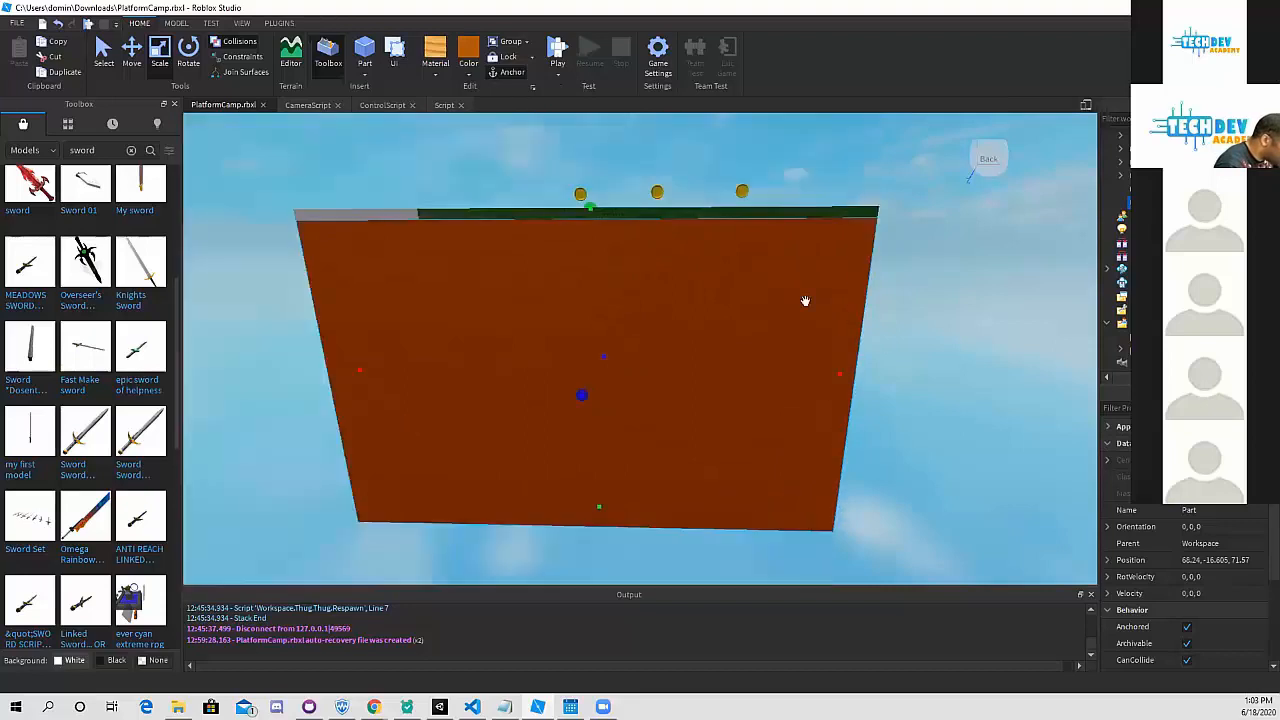
- Set the deep block's material to Slate
{"action": "left_click", "coordinate": [435, 72]}
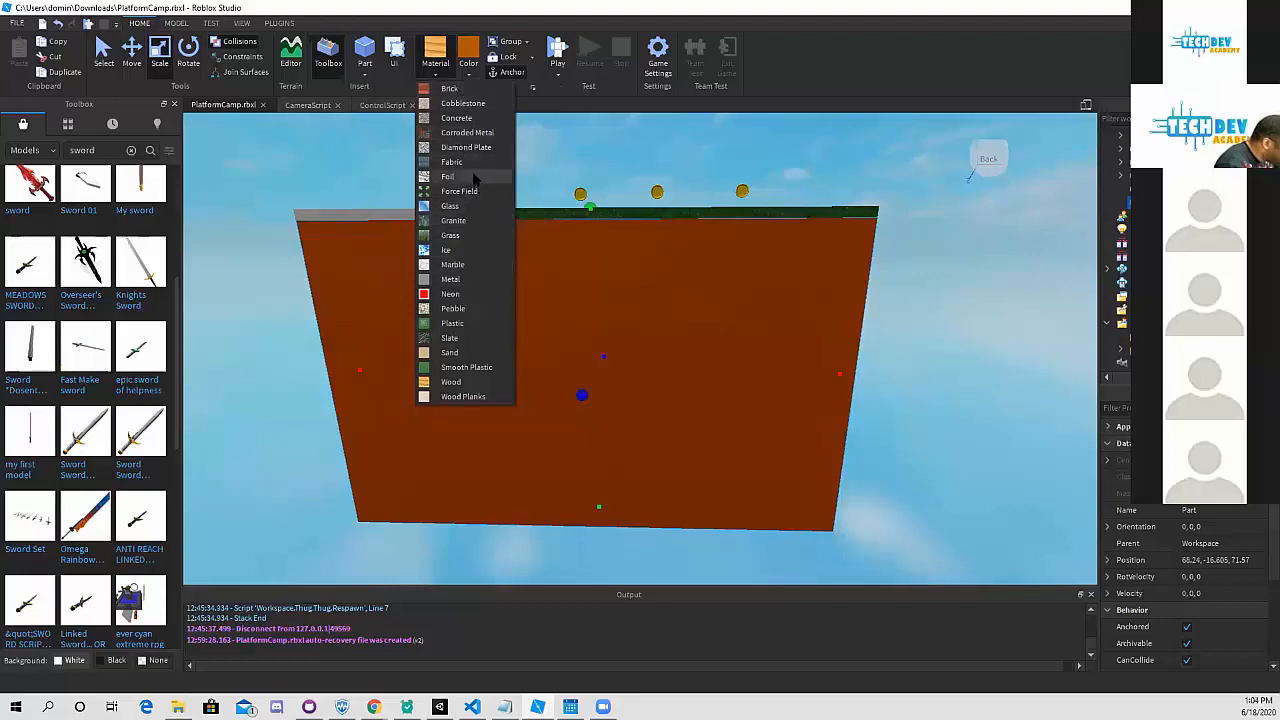
{"action": "left_click", "coordinate": [463, 340]}
{"action": "scroll", "coordinate": [694, 278], "scroll_direction": "down", "scroll_amount": 4}
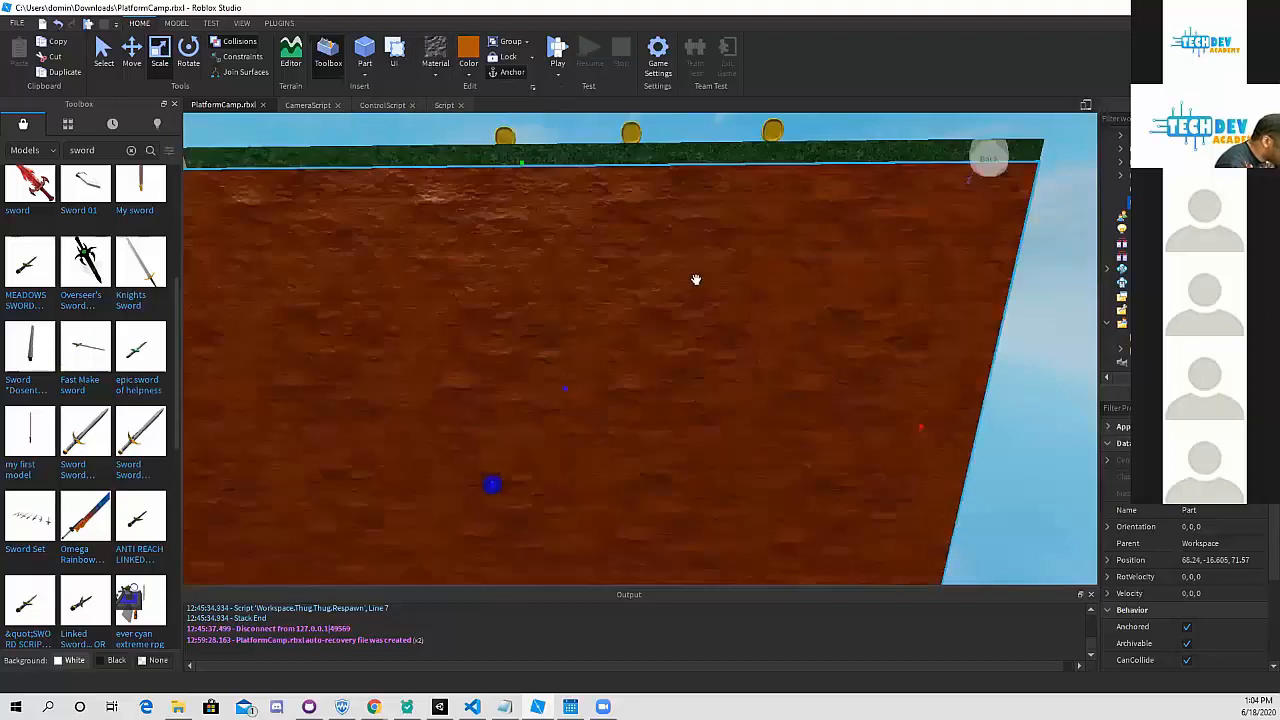
{"action": "scroll", "coordinate": [613, 250], "scroll_direction": "down", "scroll_amount": 8}
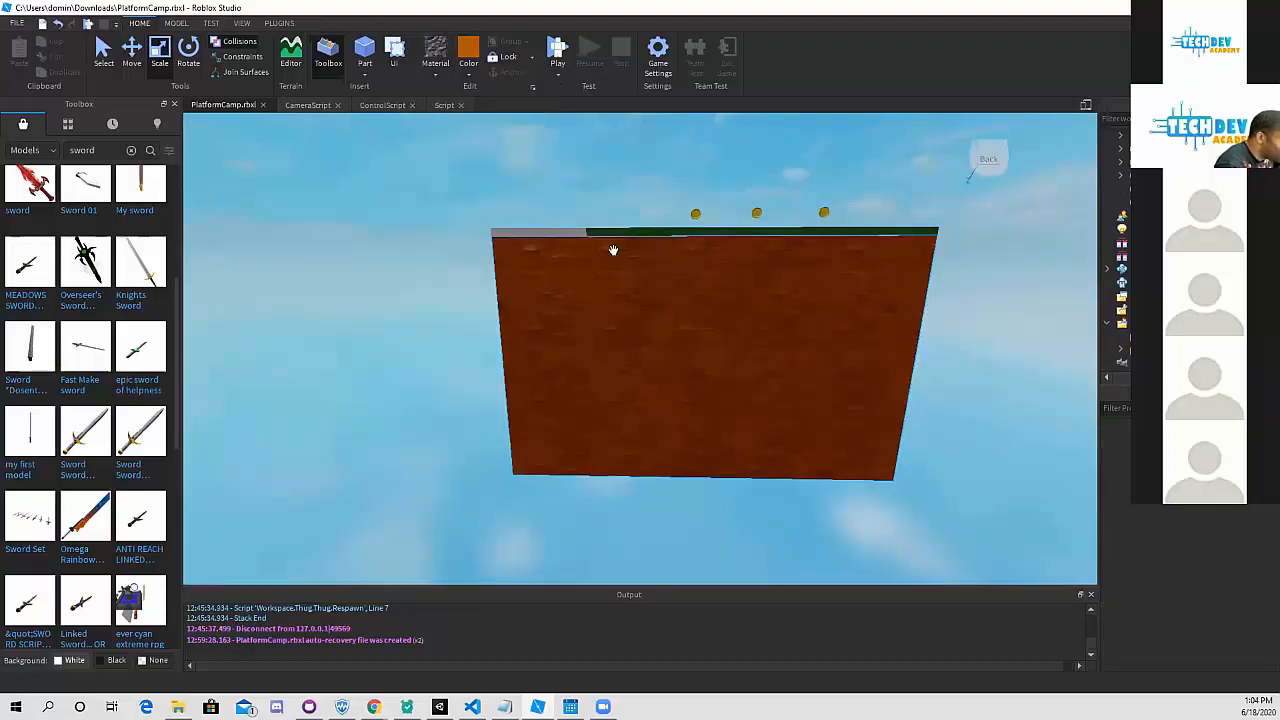
- Extend the slate block past the spawn location, on the side away from the coins, by roughly a green platform's length
{"action": "key", "text": "e"}
{"action": "left_click", "coordinate": [614, 478]}
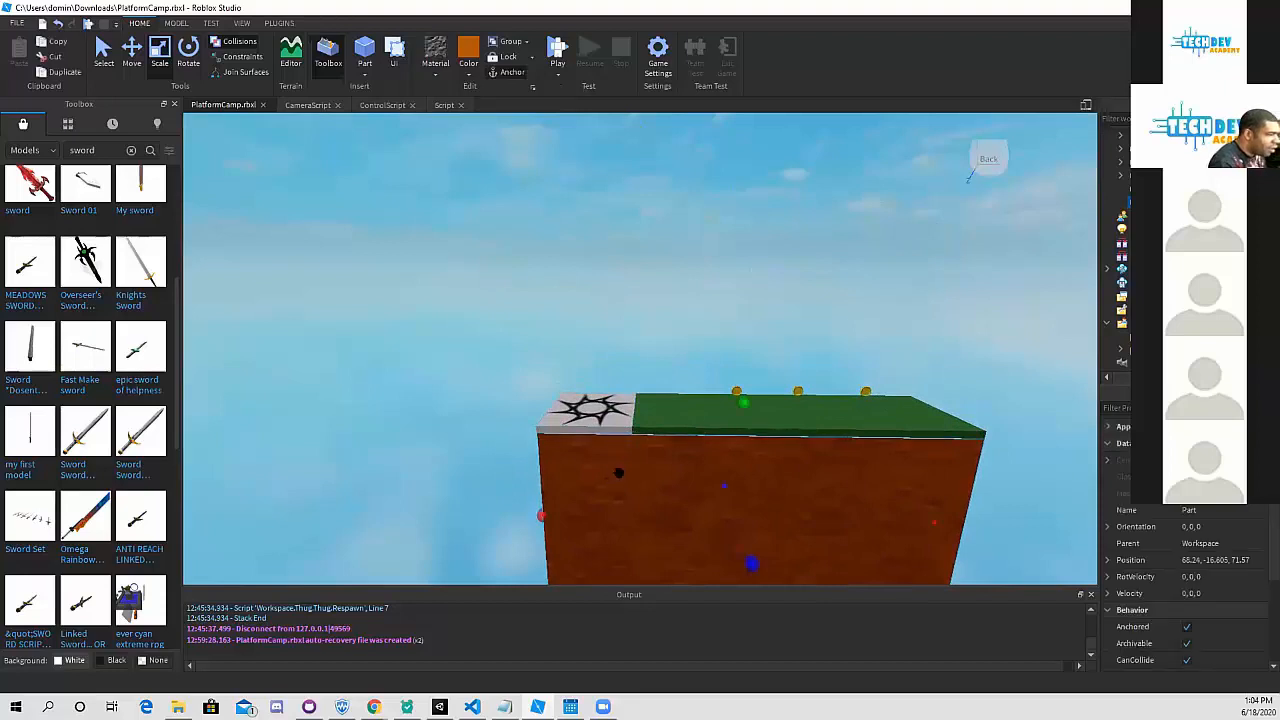
{"action": "scroll", "coordinate": [600, 475], "scroll_direction": "down", "scroll_amount": 2}
{"action": "left_click_drag", "start_coordinate": [551, 505], "coordinate": [334, 511]}
- Duplicate the green platform and place the copy on the block's bare side, against the spawn location, at about 19.6, 0.5, 71.57
{"action": "left_click", "coordinate": [638, 432]}
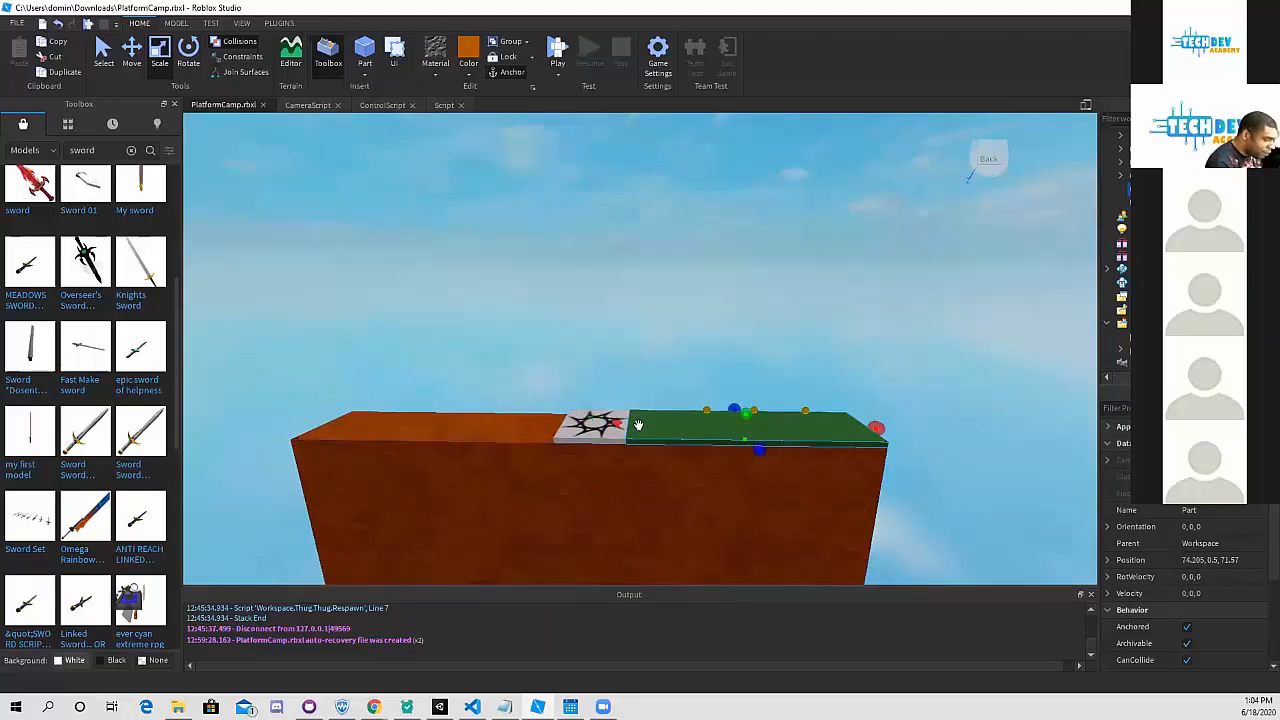
{"action": "left_click_drag", "start_coordinate": [638, 425], "coordinate": [588, 337]}
{"action": "key", "text": "ctrl+2"}
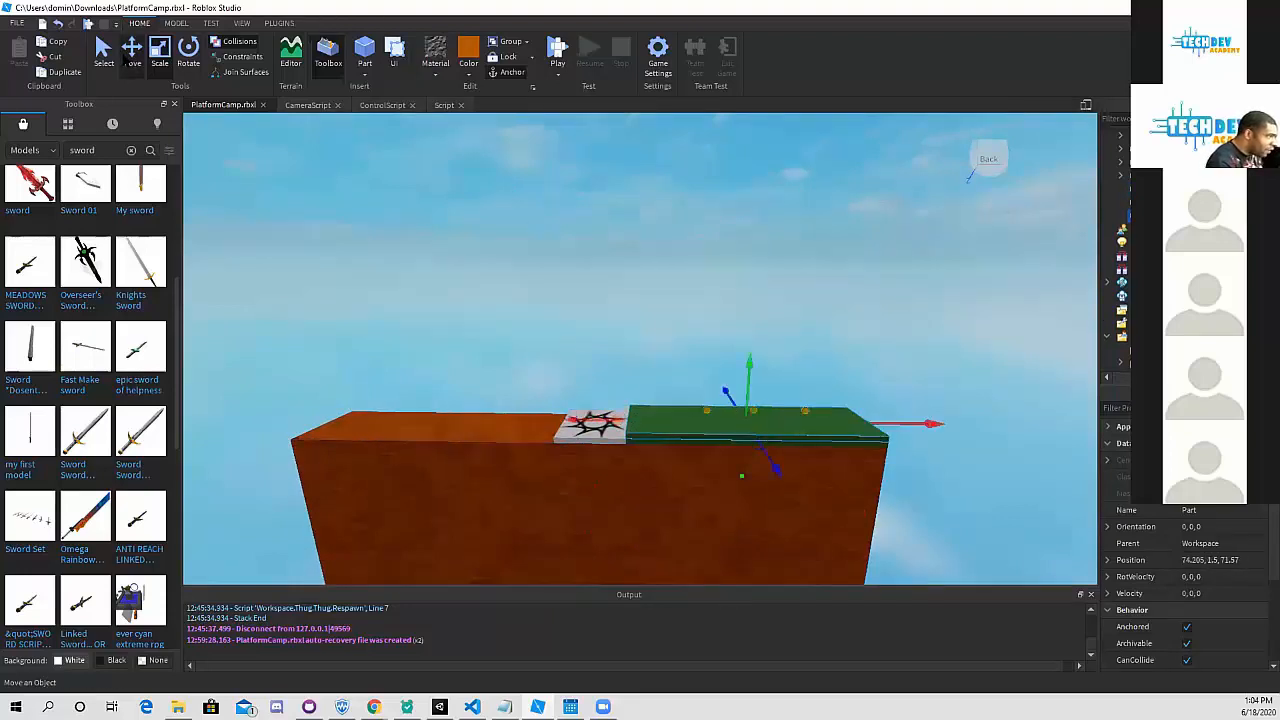
{"action": "left_click_drag", "start_coordinate": [902, 426], "coordinate": [586, 422]}
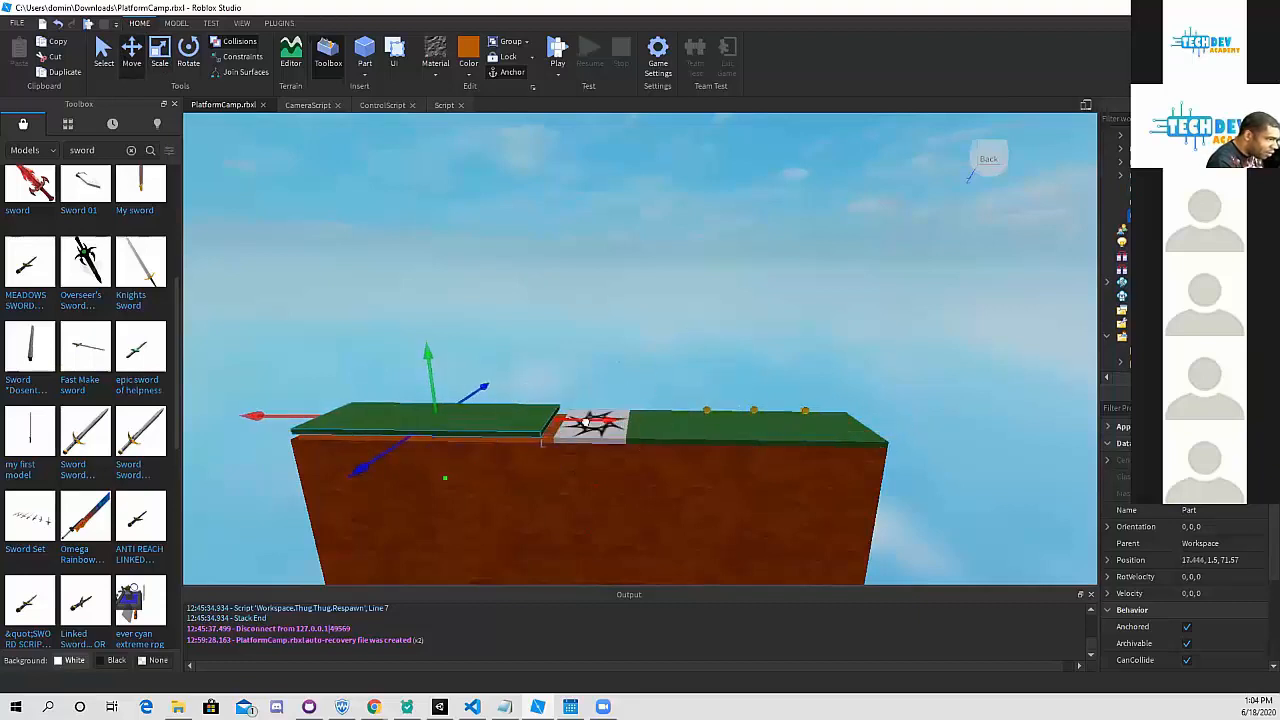
{"action": "left_click_drag", "start_coordinate": [430, 379], "coordinate": [446, 404]}
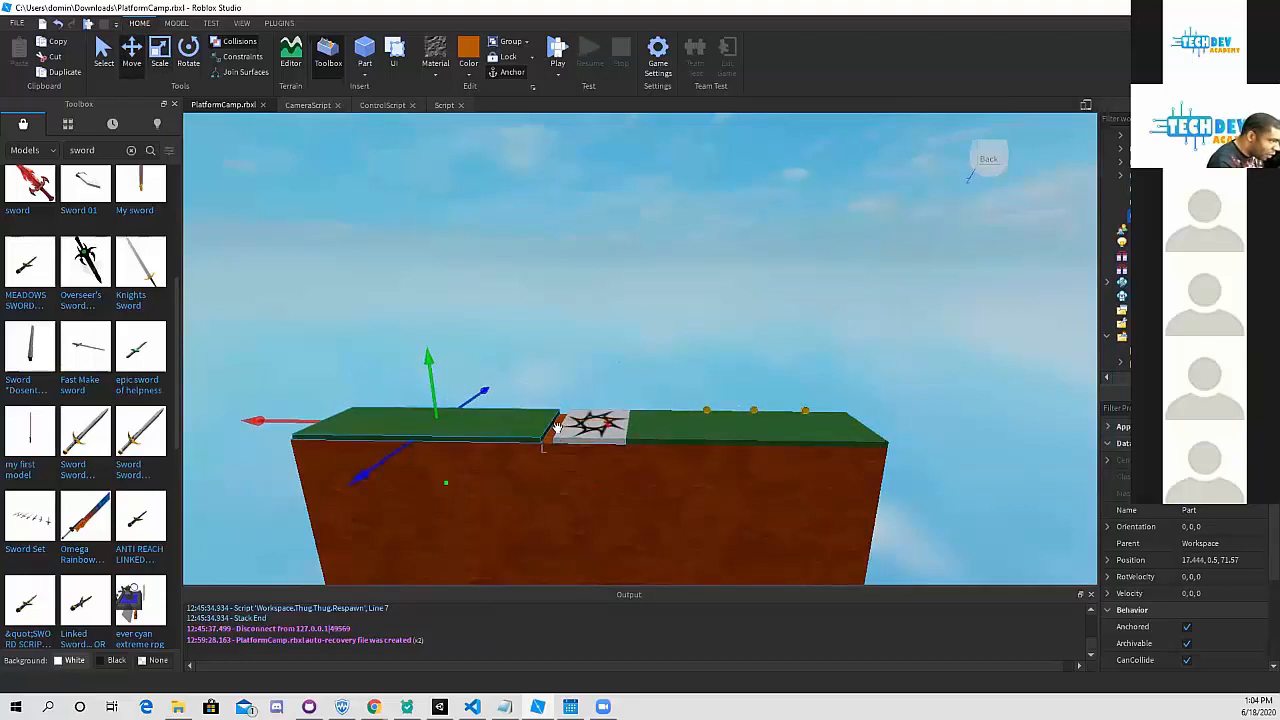
{"action": "left_click_drag", "start_coordinate": [557, 427], "coordinate": [577, 428]}
- Shorten the slate block's overhanging end so it sits flush with the edge of the new green platform
{"action": "middle_click_drag", "start_coordinate": [351, 443], "coordinate": [437, 366]}
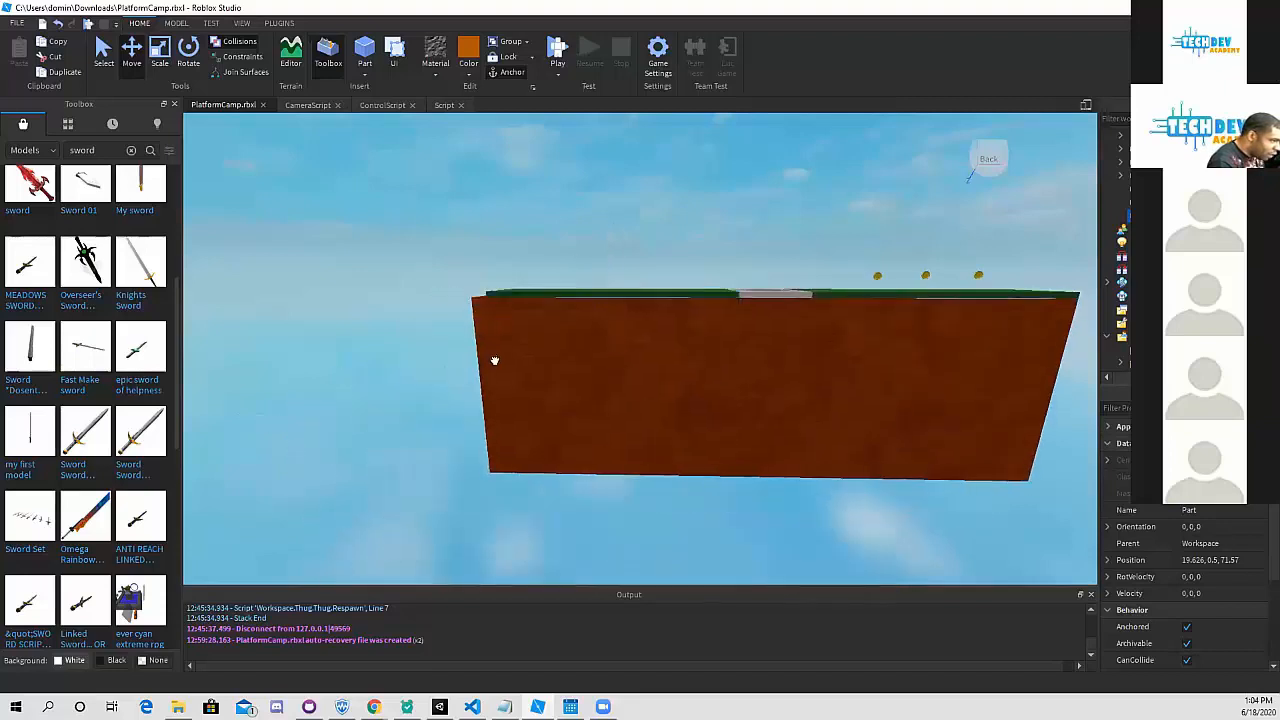
{"action": "left_click", "coordinate": [494, 360]}
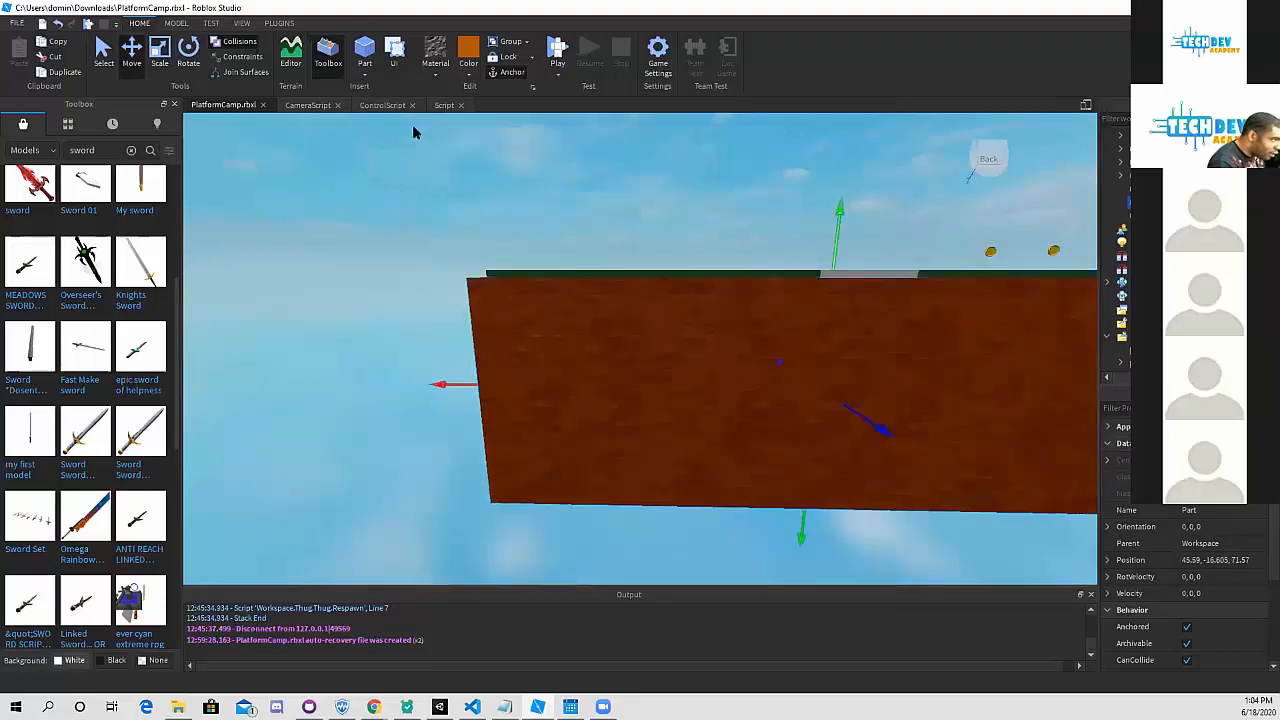
{"action": "left_click", "coordinate": [159, 50]}
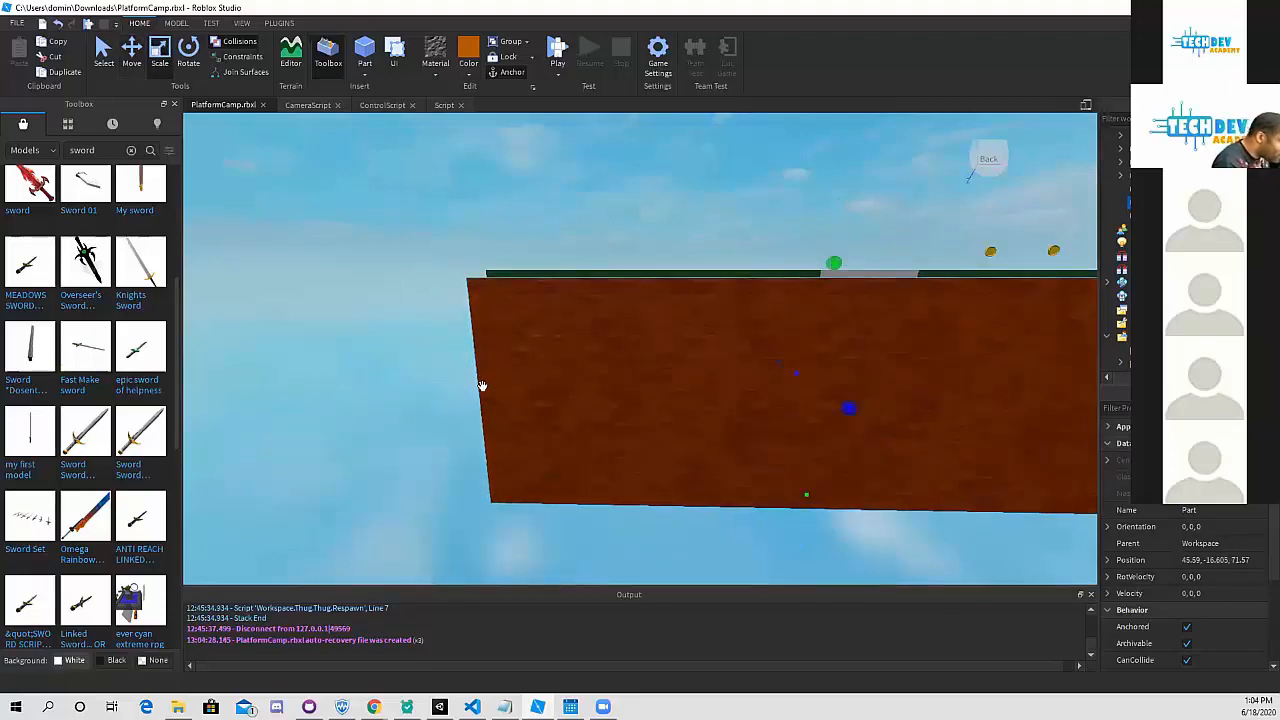
{"action": "left_click_drag", "start_coordinate": [480, 383], "coordinate": [501, 391]}
{"action": "left_click", "coordinate": [627, 229]}
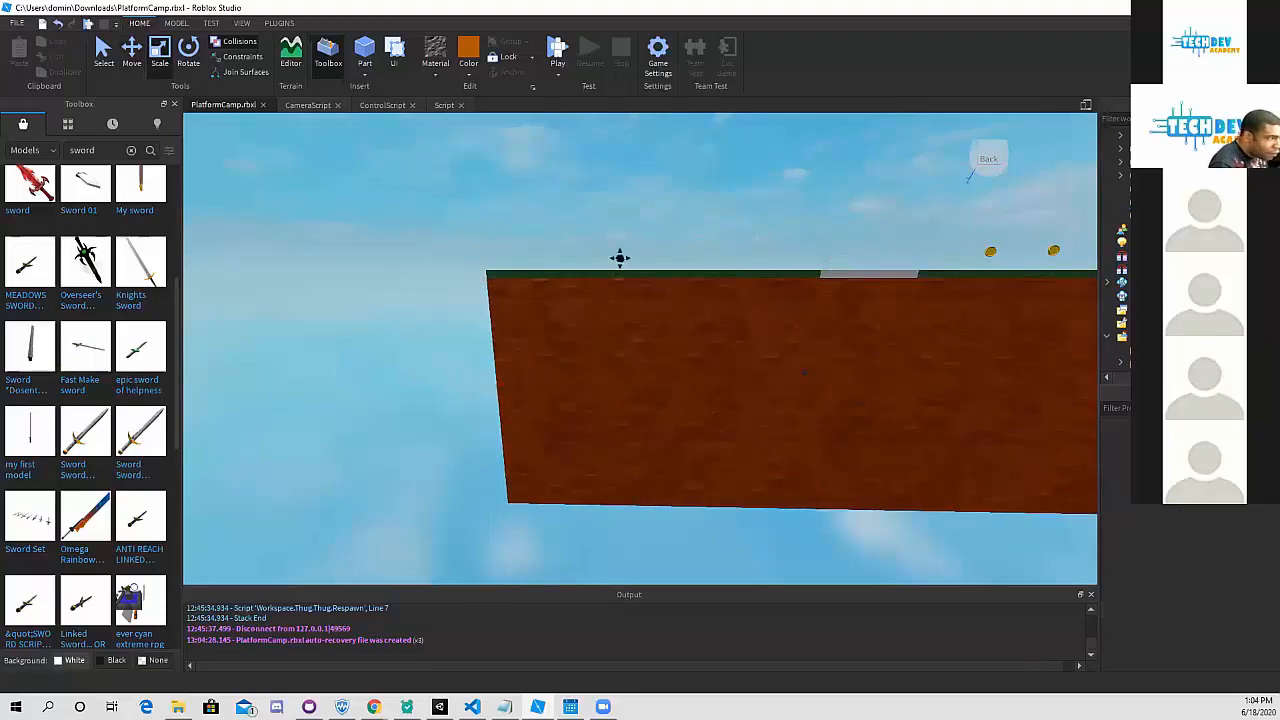
- Examine the extended island from several angles, including its spawn location and the green platform with the coins
{"action": "middle_click_drag", "start_coordinate": [620, 257], "coordinate": [520, 339]}
{"action": "right_click_drag", "start_coordinate": [553, 328], "coordinate": [553, 328]}
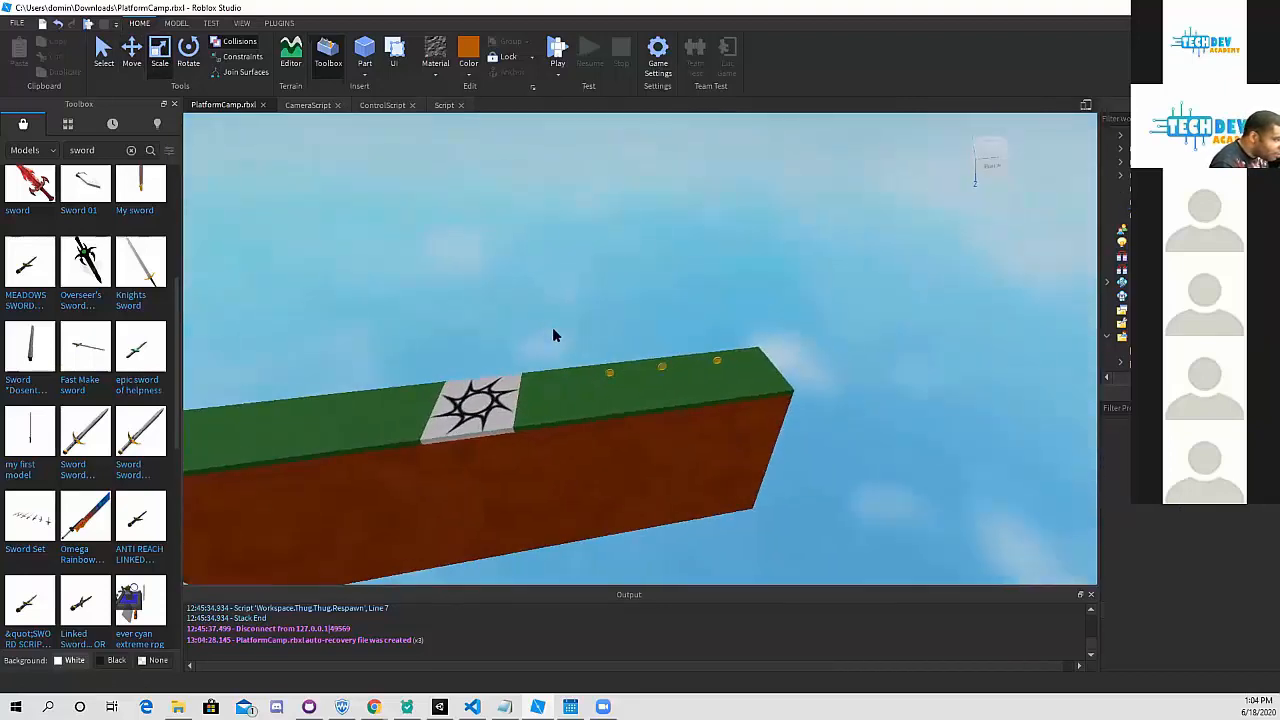
{"action": "middle_click_drag", "start_coordinate": [553, 328], "coordinate": [505, 301]}
{"action": "scroll", "coordinate": [557, 298], "scroll_direction": "up", "scroll_amount": 2}
{"action": "scroll", "coordinate": [505, 301], "scroll_direction": "down", "scroll_amount": 3}
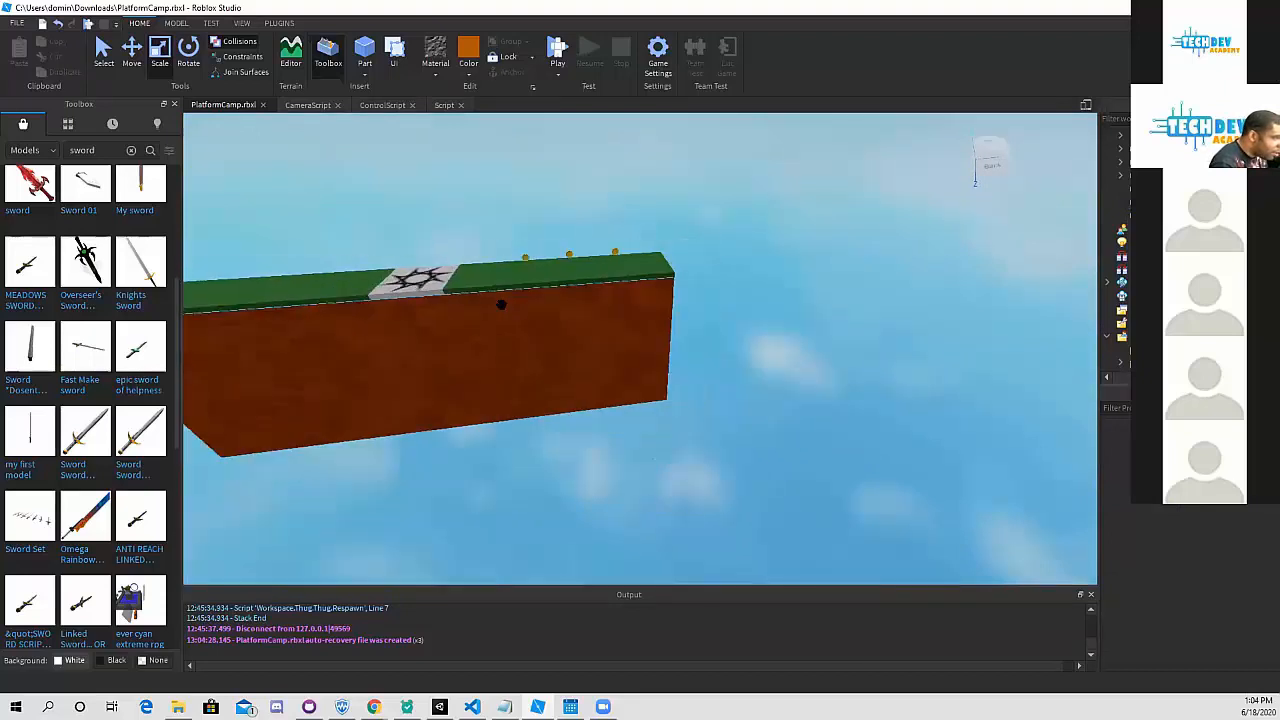
{"action": "right_click_drag", "start_coordinate": [520, 318], "coordinate": [557, 317]}
{"action": "scroll", "coordinate": [569, 366], "scroll_direction": "up", "scroll_amount": 2}
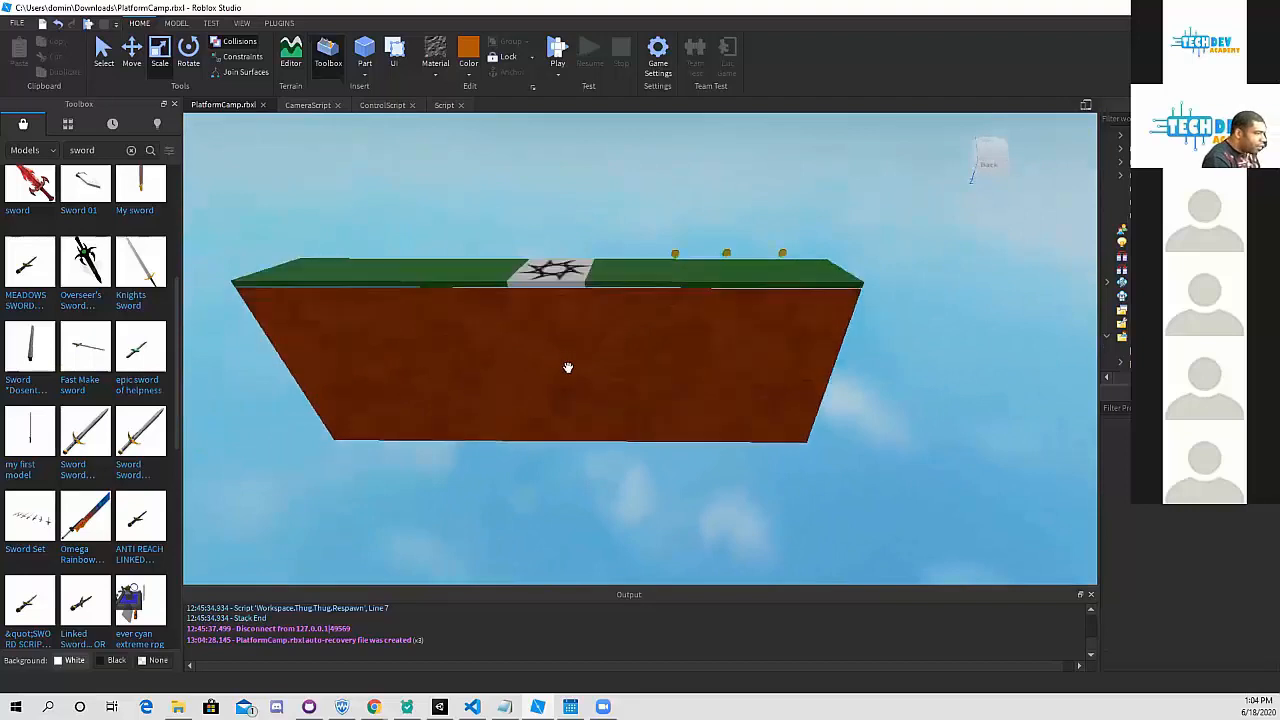
{"action": "left_click", "coordinate": [577, 274]}
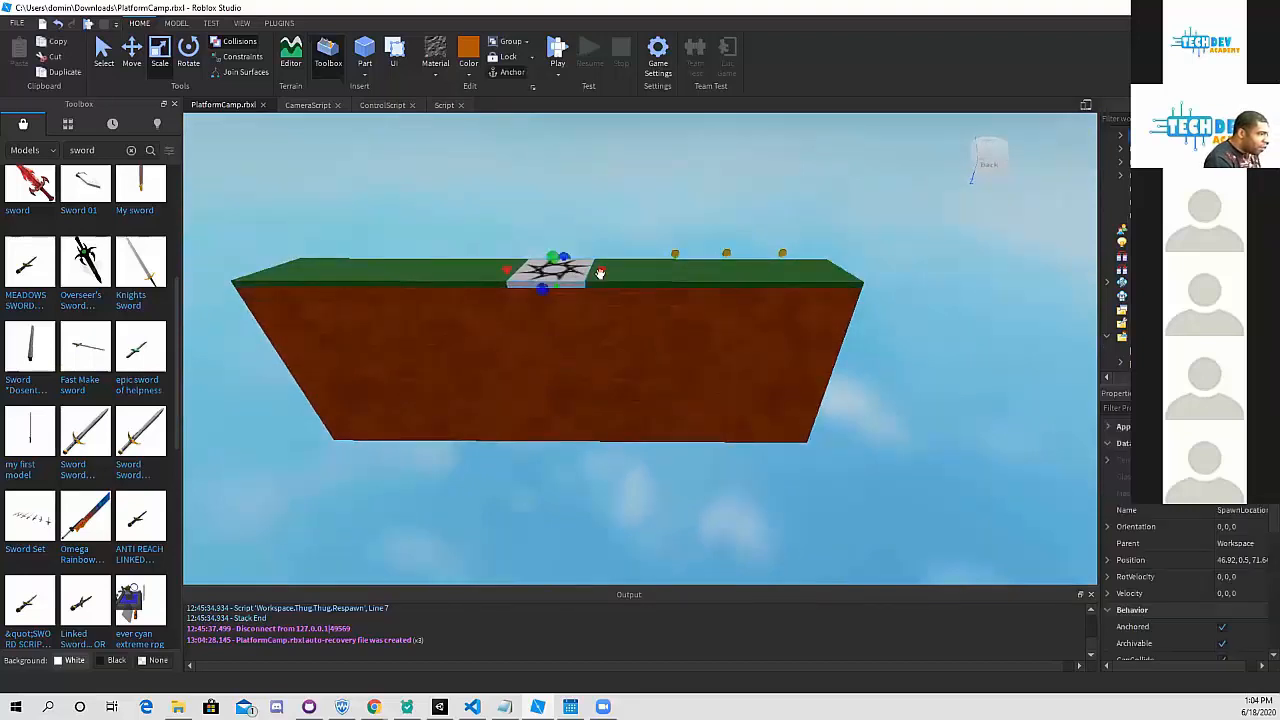
{"action": "left_click", "coordinate": [666, 275]}
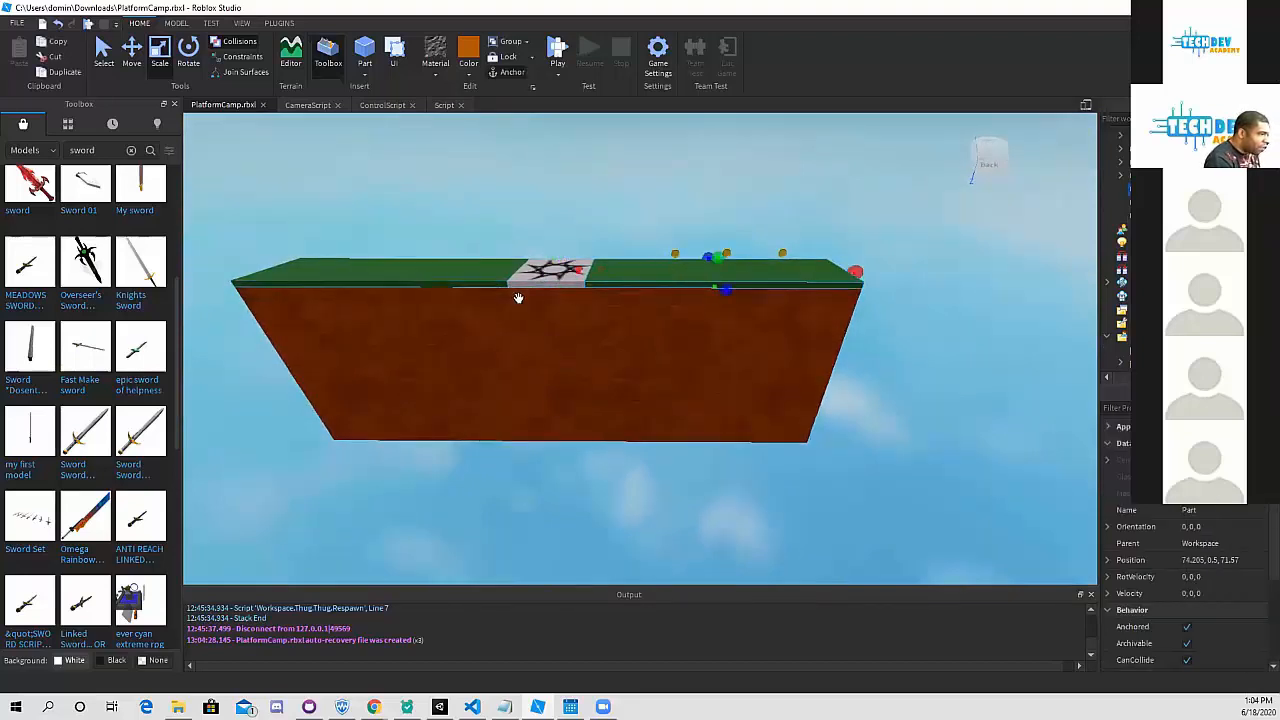
- Extend the brown slate block beneath the spawn island downward to roughly one and a half times its depth
{"action": "left_click", "coordinate": [488, 349]}
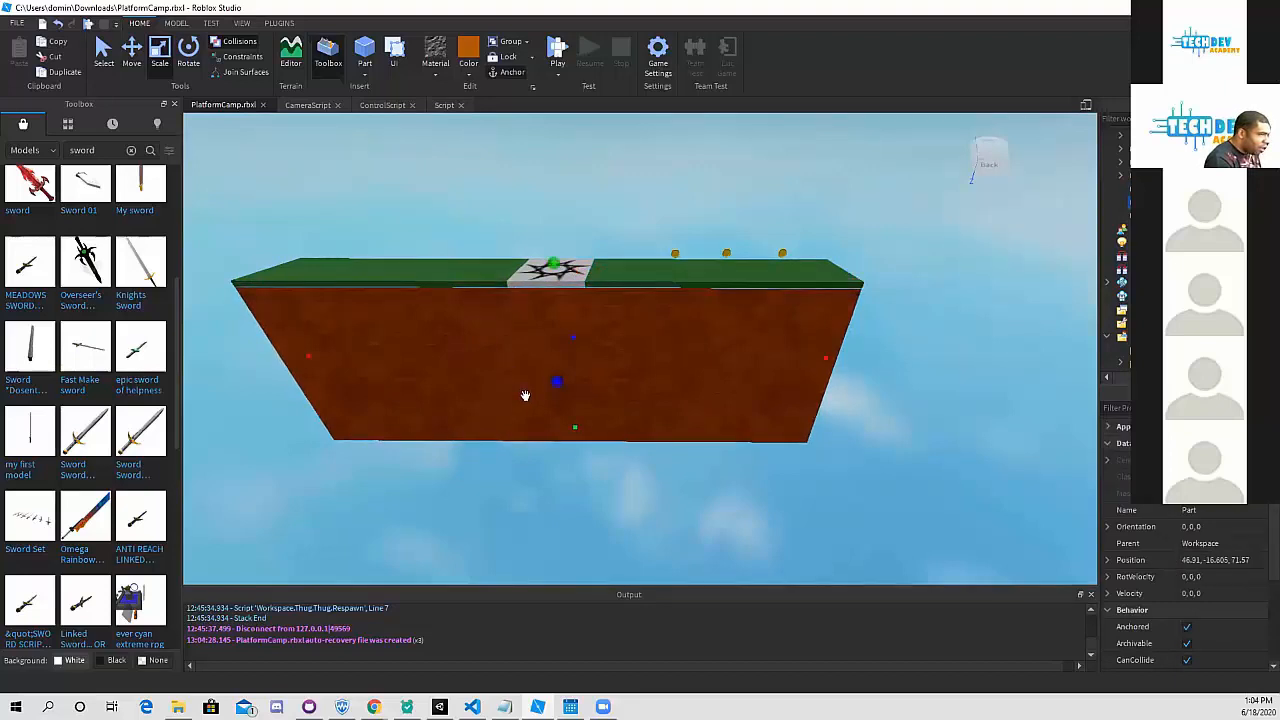
{"action": "right_click_drag", "start_coordinate": [523, 394], "coordinate": [557, 340]}
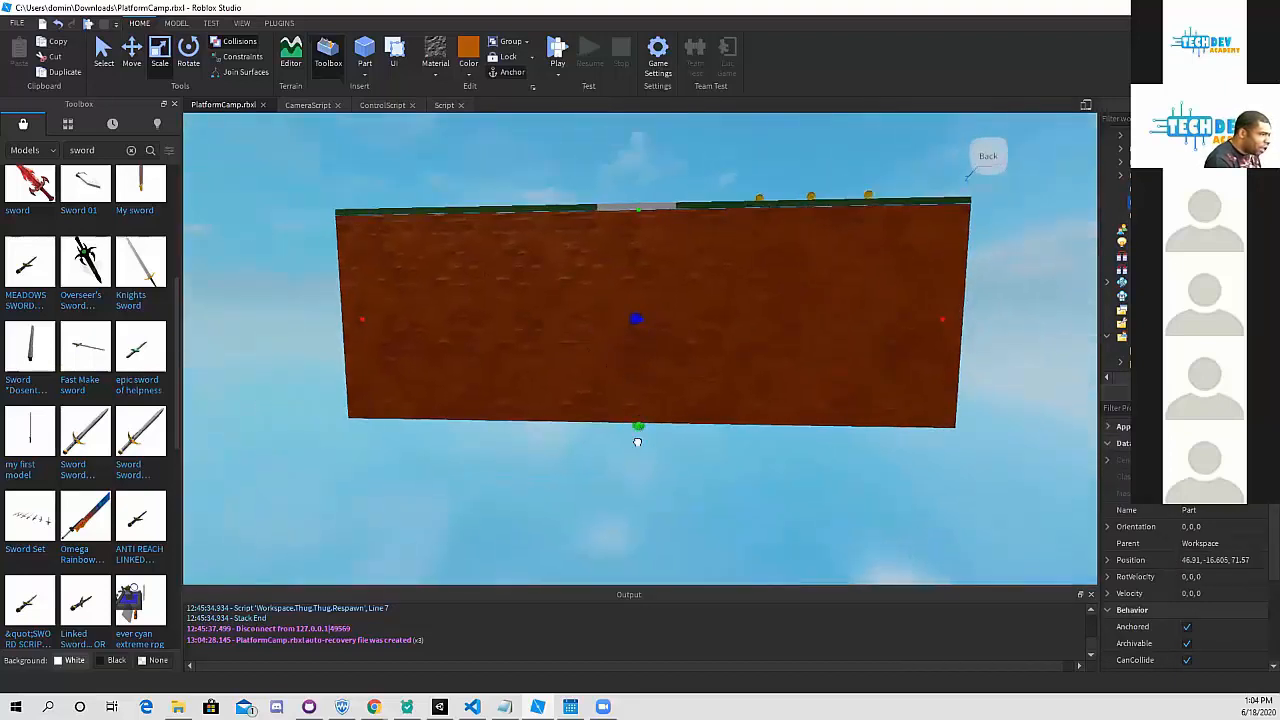
{"action": "left_click_drag", "start_coordinate": [637, 441], "coordinate": [637, 517]}
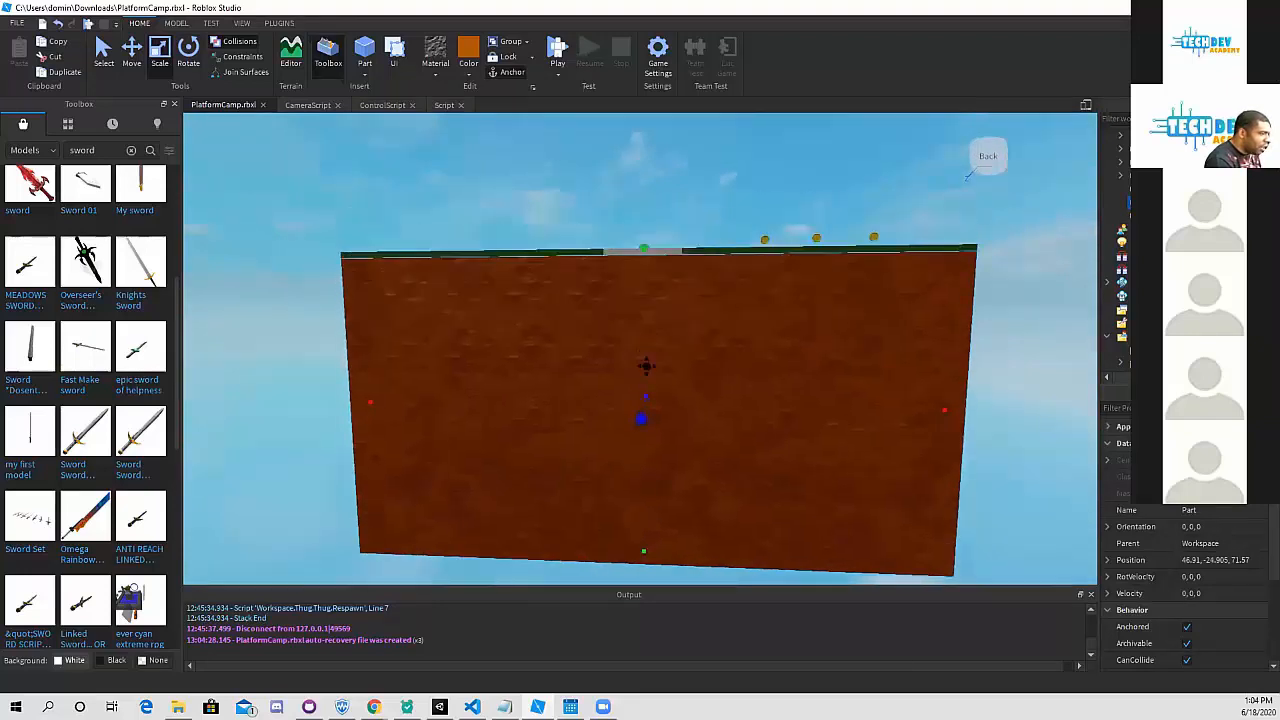
{"action": "right_click_drag", "start_coordinate": [646, 366], "coordinate": [777, 466]}
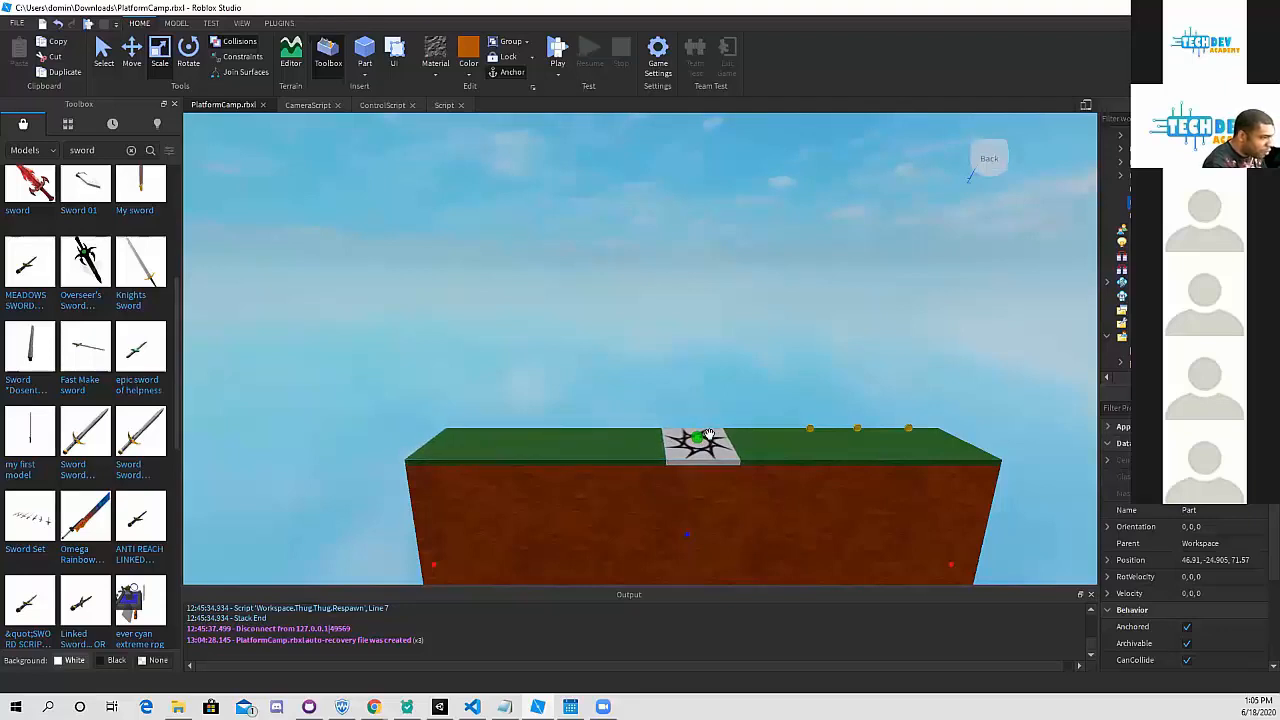
{"action": "middle_click_drag", "start_coordinate": [708, 434], "coordinate": [682, 400]}
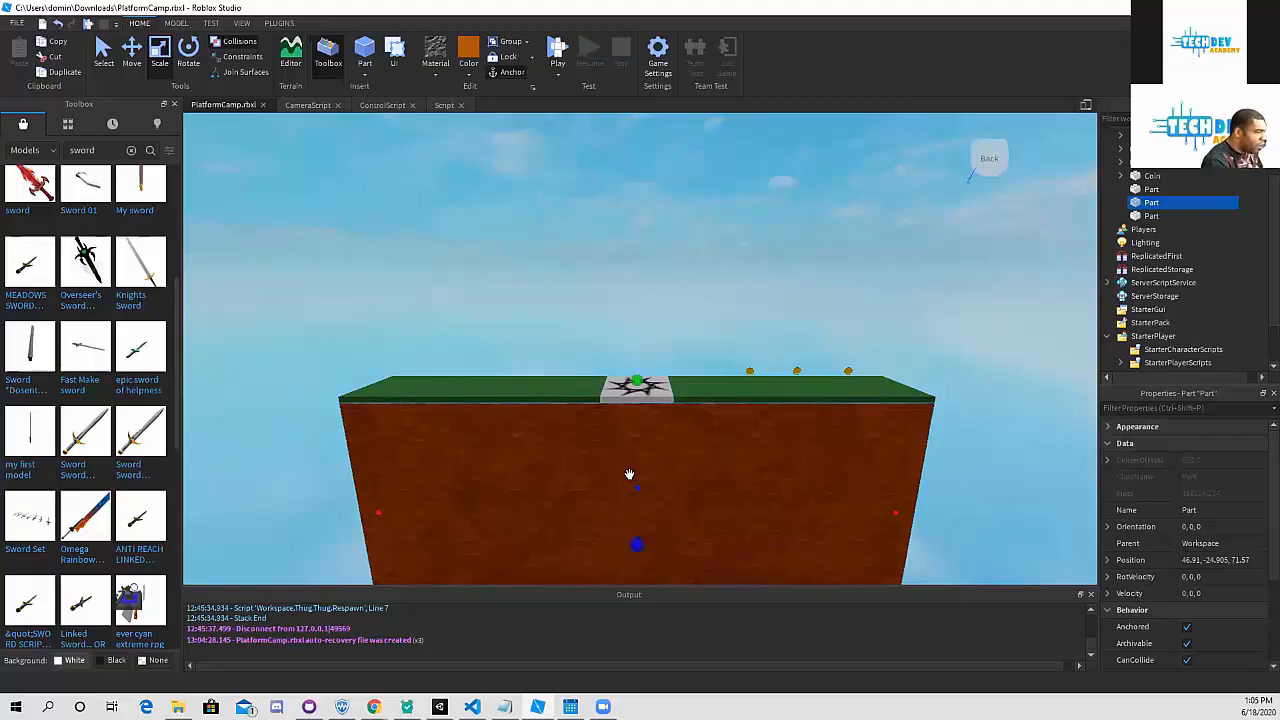
{"action": "right_click_drag", "start_coordinate": [626, 469], "coordinate": [600, 425]}
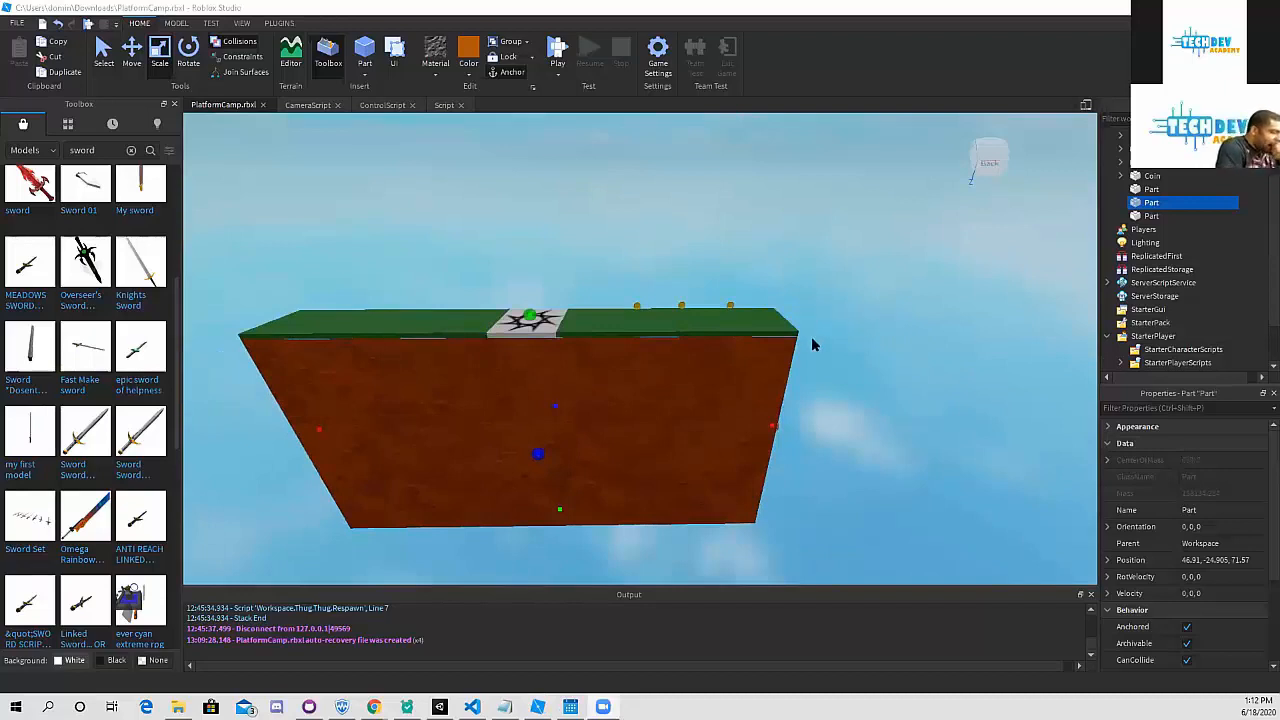
- Duplicate the brown slate block and move the copy beyond the island's coin end, to about 157.4, -25.3, 71.57
{"action": "middle_click_drag", "start_coordinate": [706, 325], "coordinate": [593, 311]}
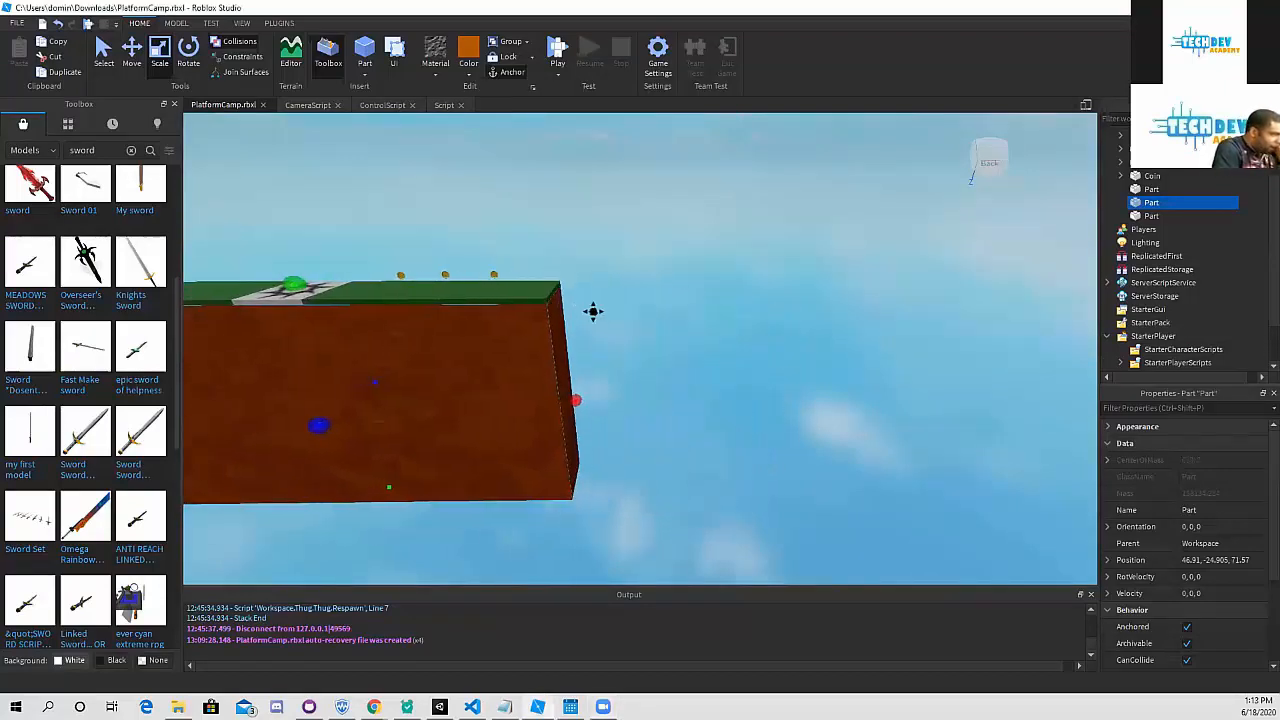
{"action": "left_click", "coordinate": [449, 295]}
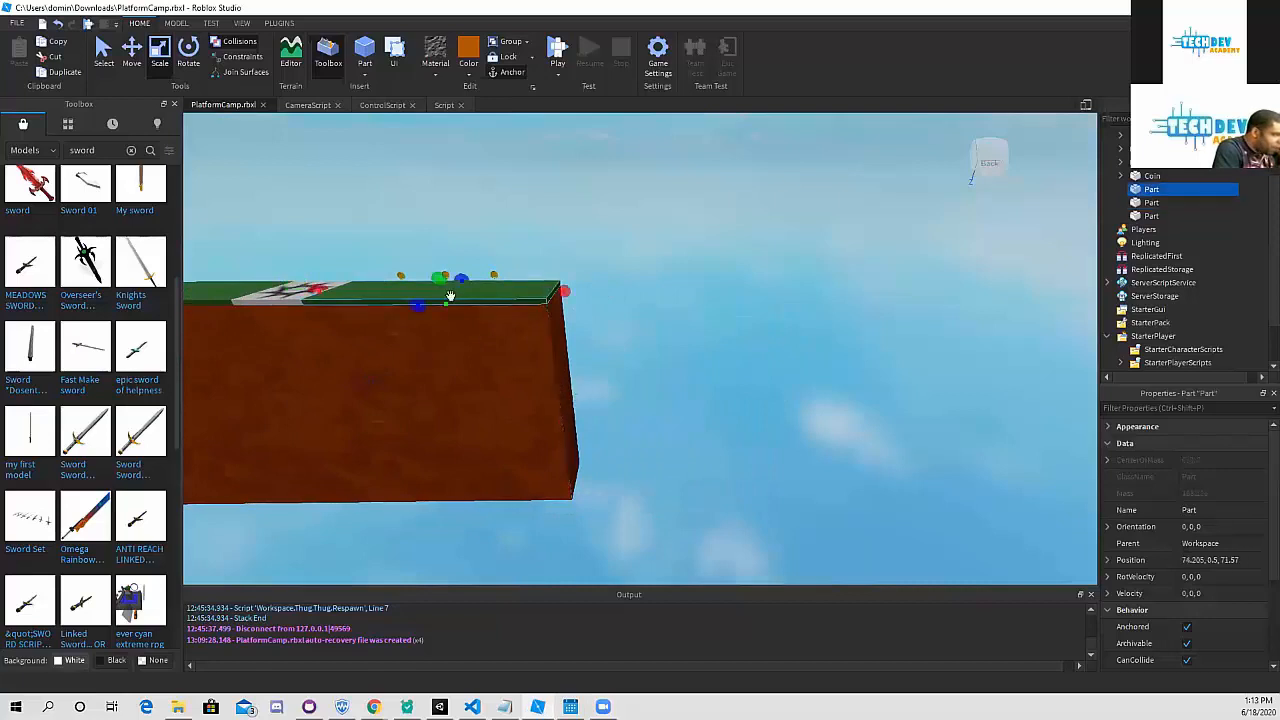
{"action": "left_click", "coordinate": [505, 333]}
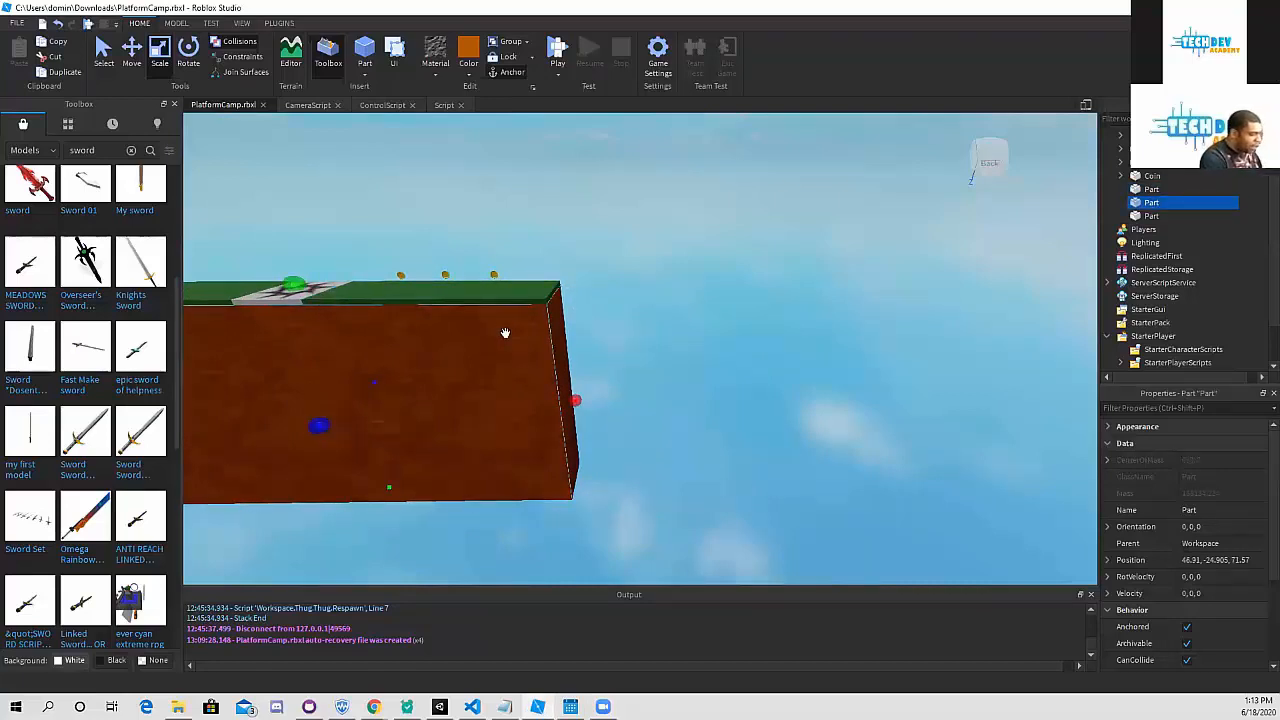
{"action": "key", "text": "ctrl+d"}
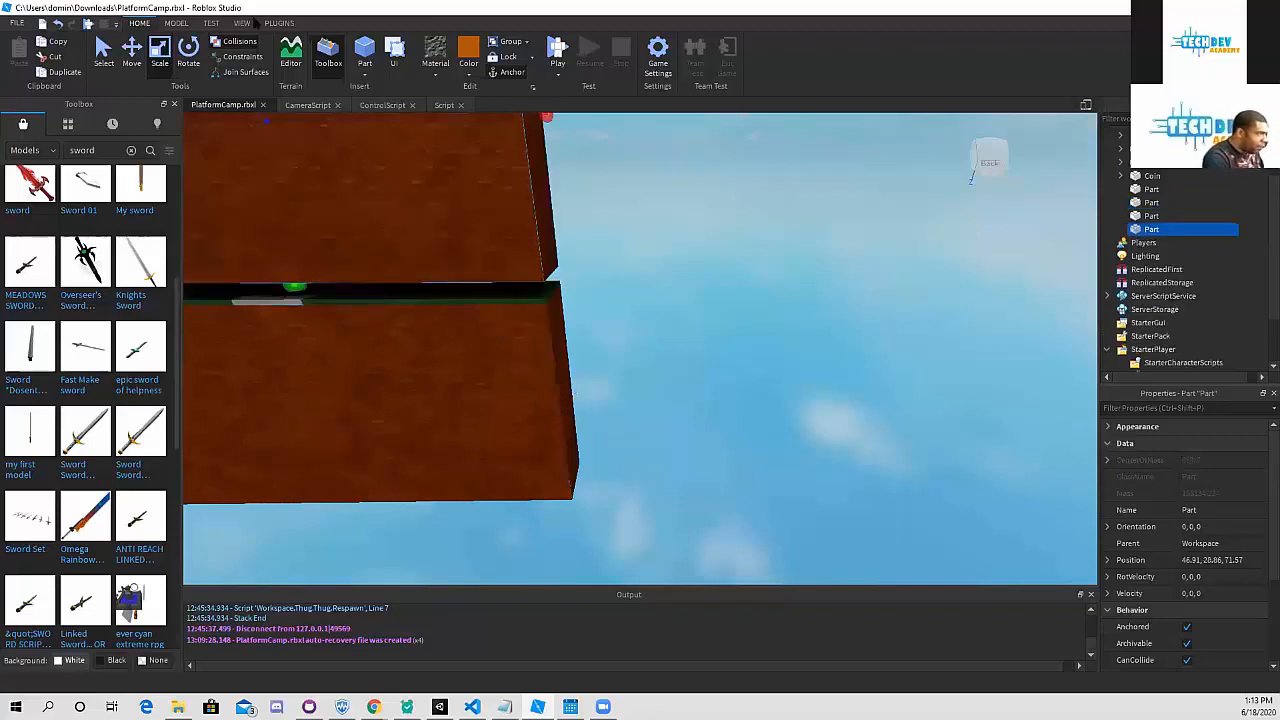
{"action": "left_click", "coordinate": [132, 55]}
{"action": "scroll", "coordinate": [663, 223], "scroll_direction": "down", "scroll_amount": 3}
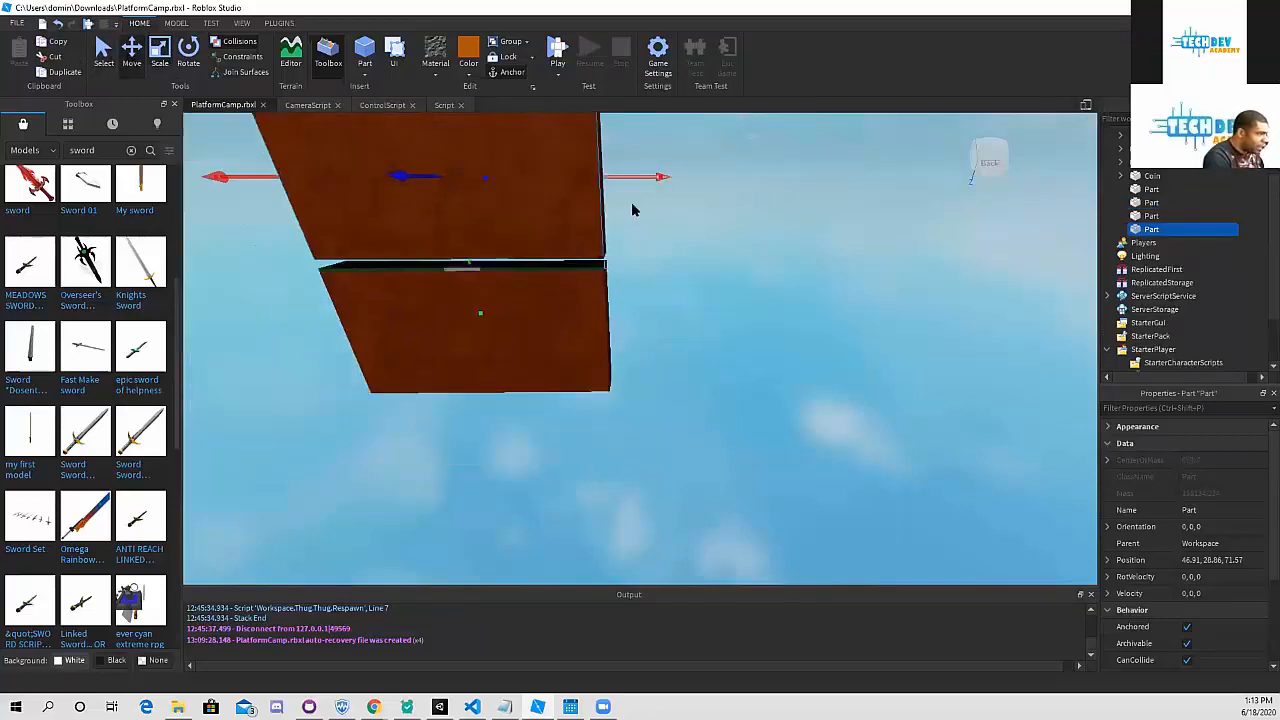
{"action": "left_click_drag", "start_coordinate": [625, 175], "coordinate": [905, 259]}
{"action": "left_click_drag", "start_coordinate": [535, 178], "coordinate": [683, 240]}
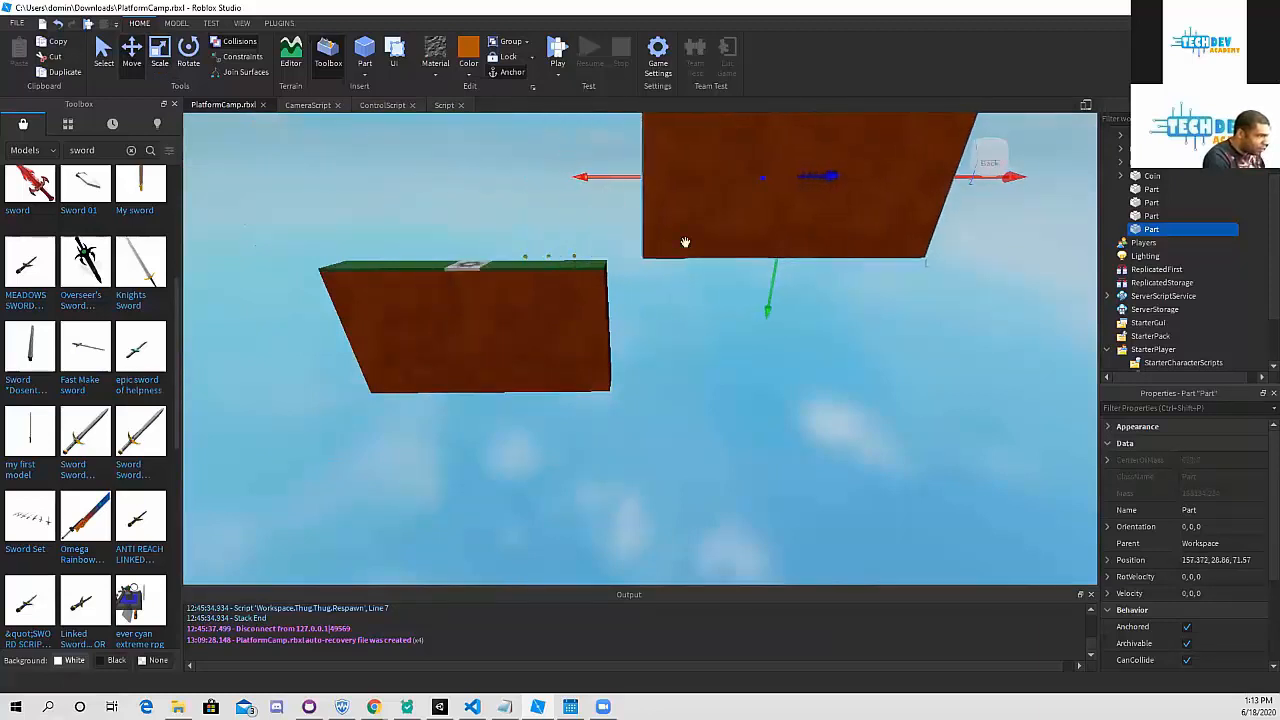
{"action": "left_click_drag", "start_coordinate": [766, 285], "coordinate": [780, 423]}
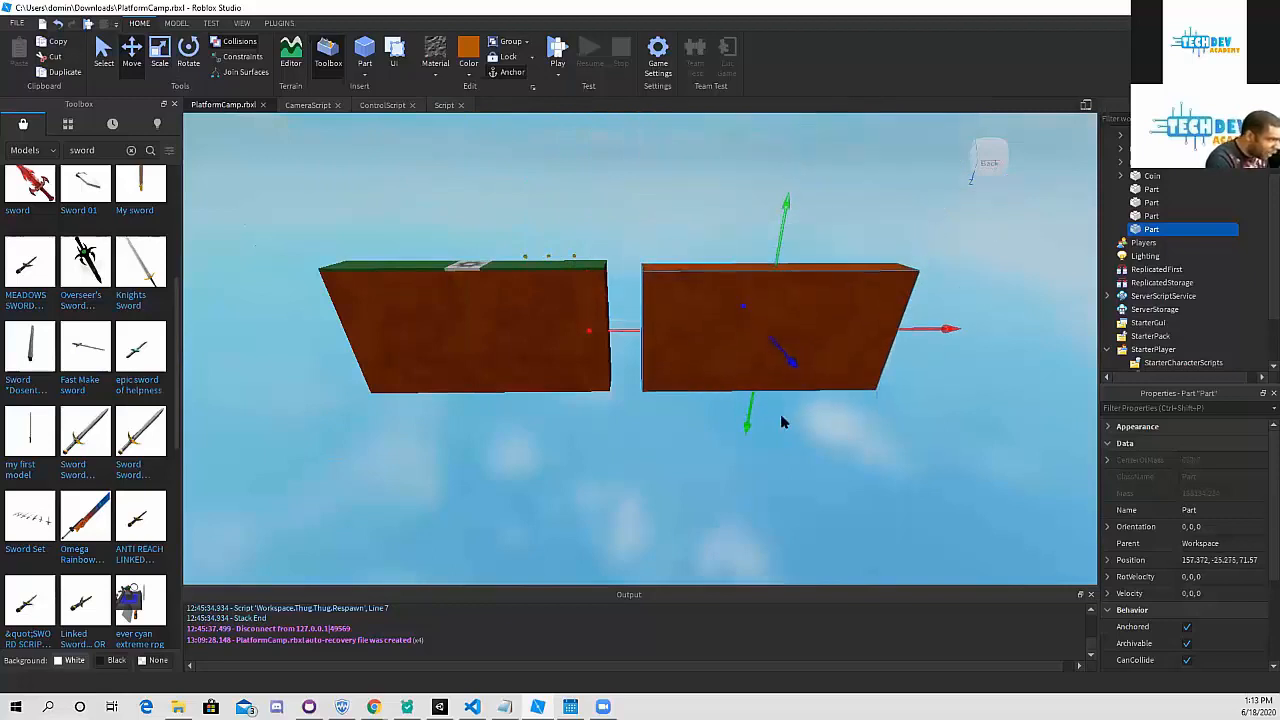
- Adjust the copied block to about 151.5, -25.8, 71.57, leaving a narrow gap between it and the first island
{"action": "scroll", "coordinate": [697, 383], "scroll_direction": "up", "scroll_amount": 3}
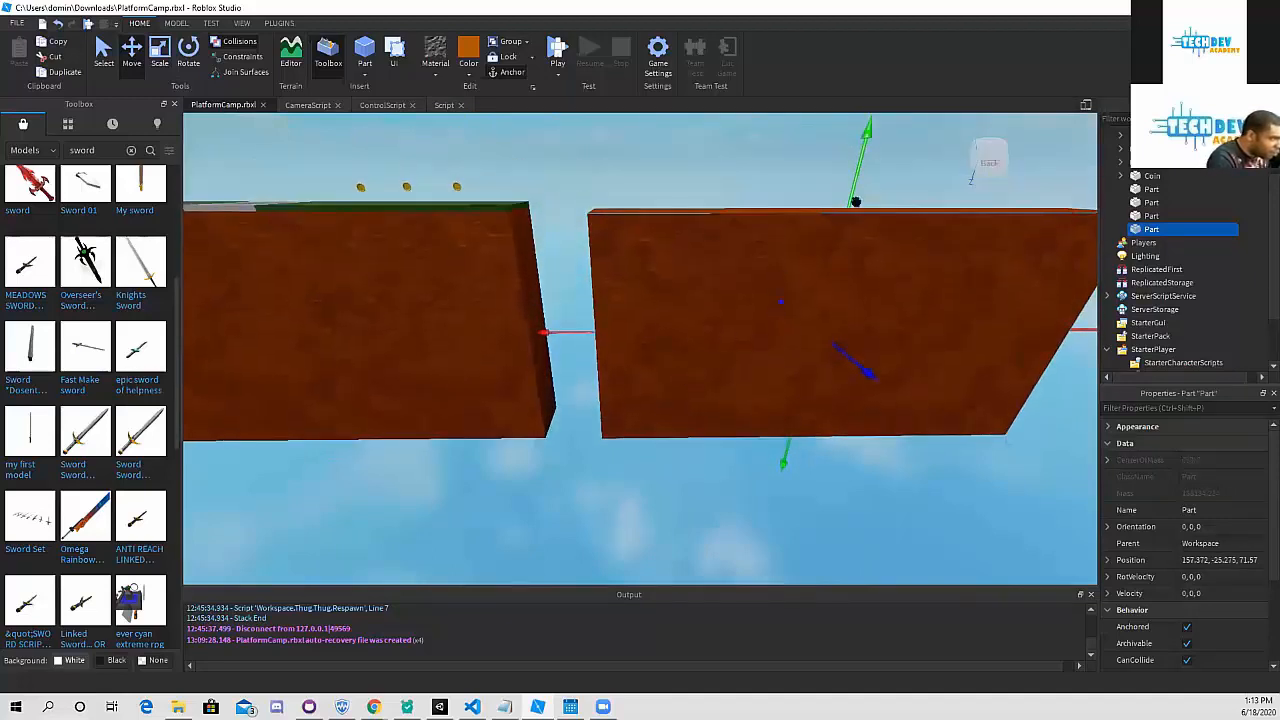
{"action": "left_click_drag", "start_coordinate": [854, 200], "coordinate": [853, 180]}
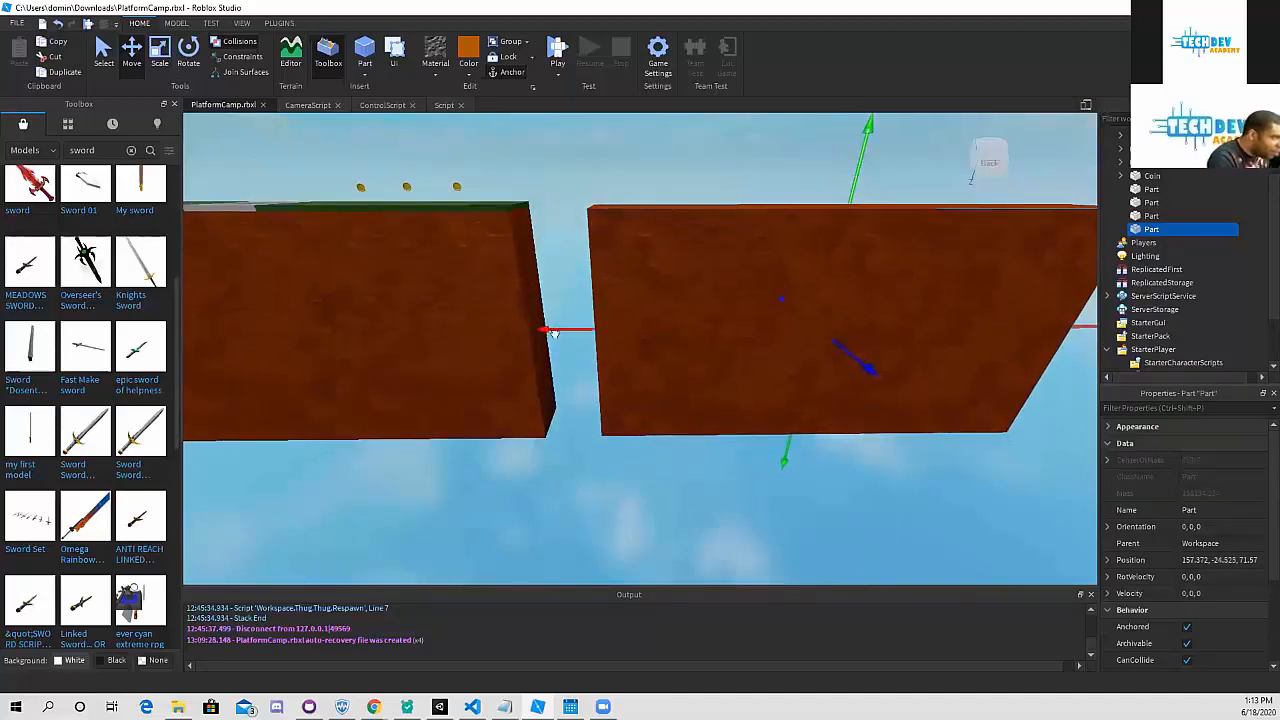
{"action": "left_click_drag", "start_coordinate": [553, 333], "coordinate": [528, 334]}
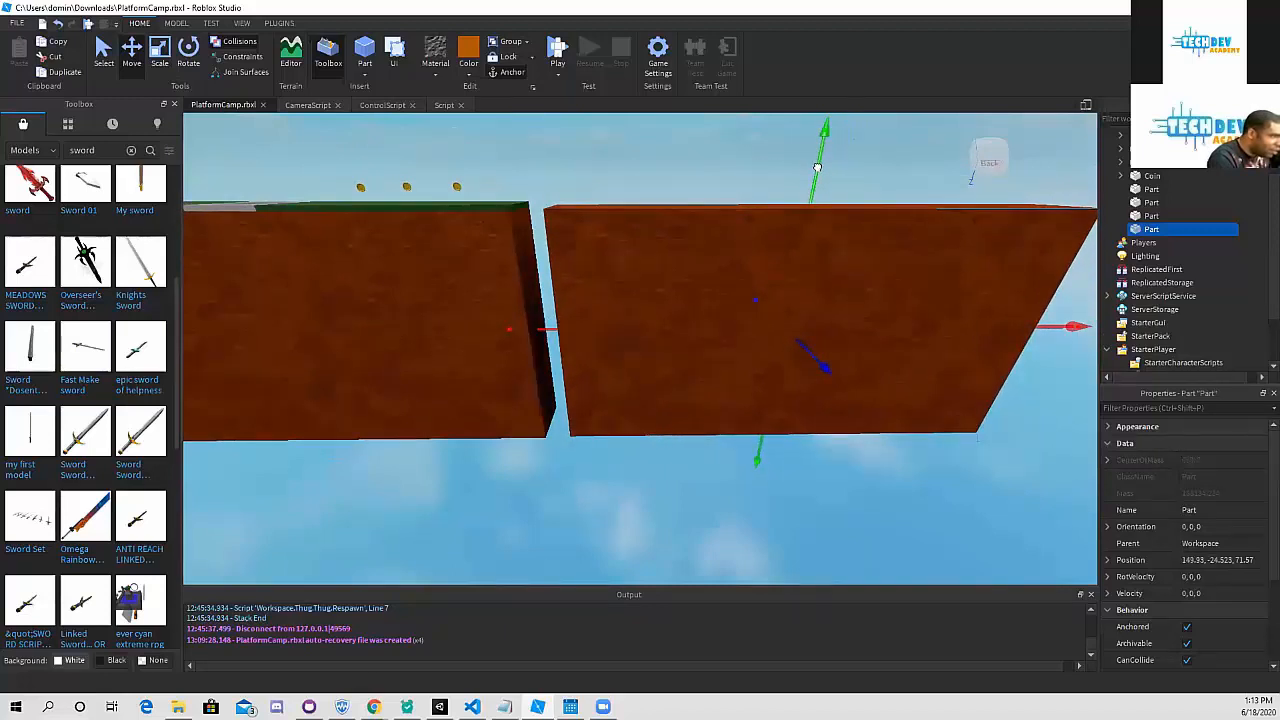
{"action": "left_click_drag", "start_coordinate": [817, 167], "coordinate": [816, 165]}
{"action": "left_click_drag", "start_coordinate": [540, 337], "coordinate": [561, 336]}
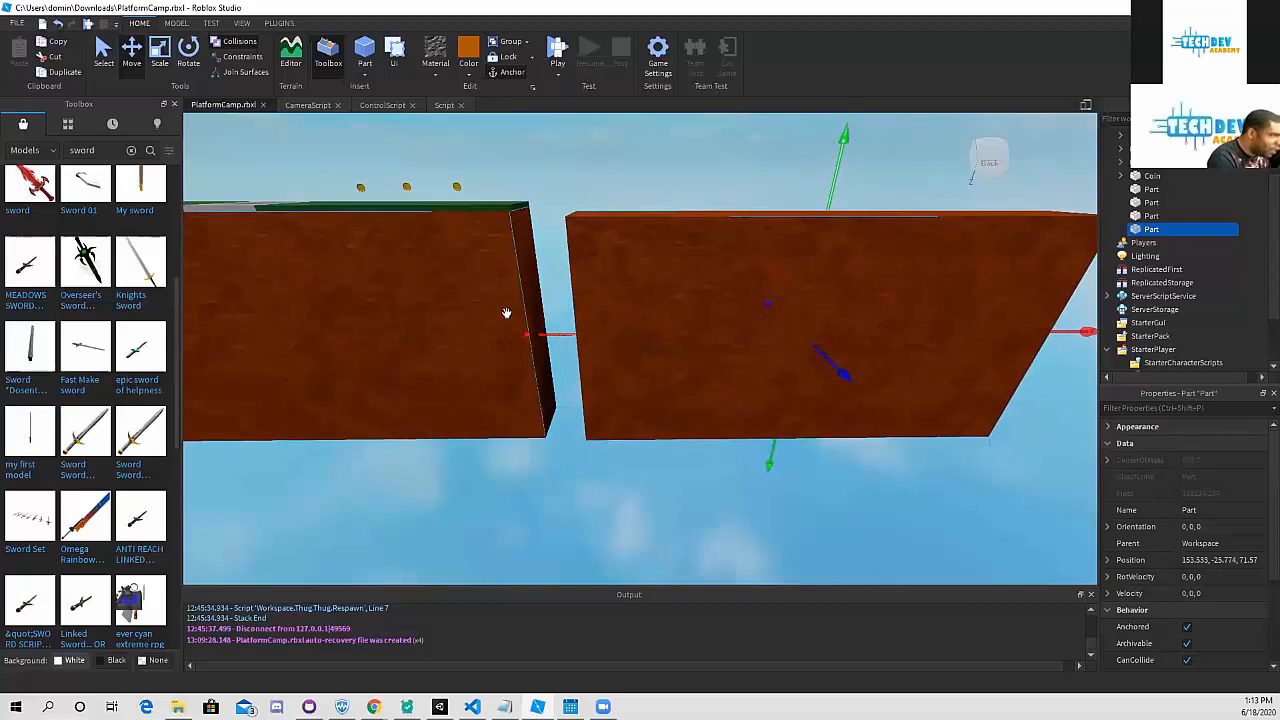
{"action": "middle_click_drag", "start_coordinate": [506, 314], "coordinate": [607, 282]}
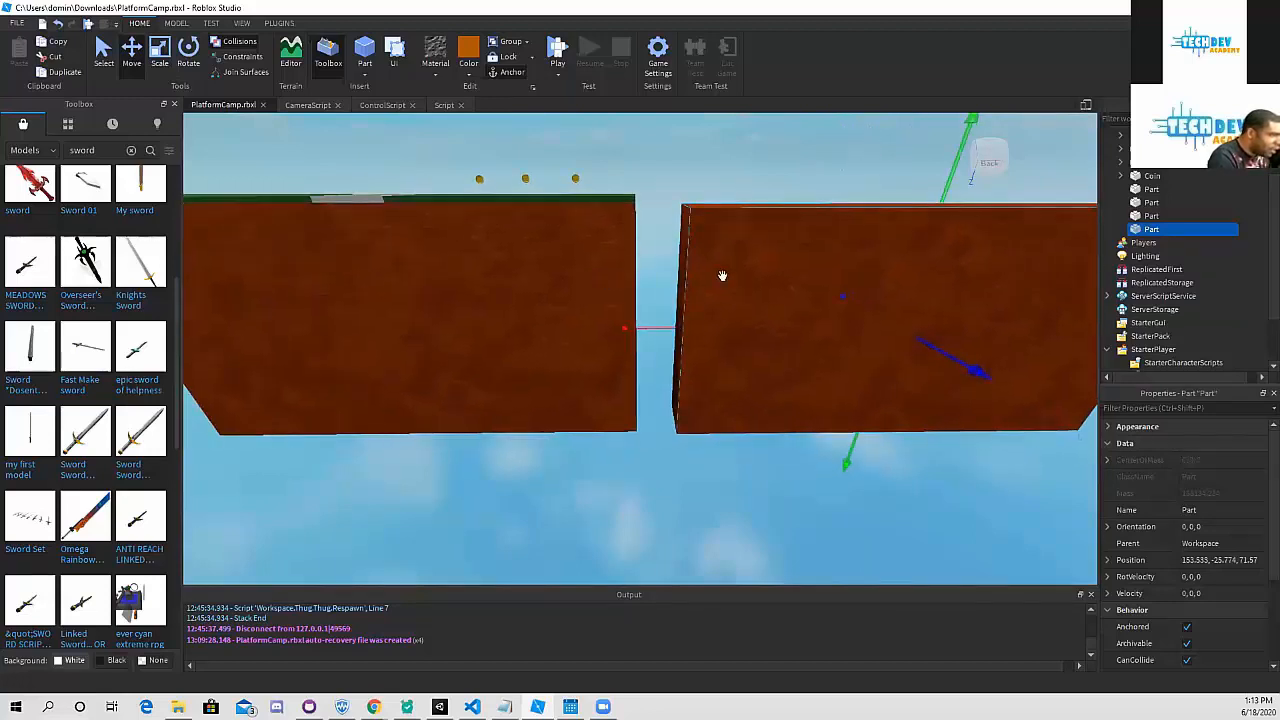
{"action": "middle_click_drag", "start_coordinate": [721, 277], "coordinate": [694, 280]}
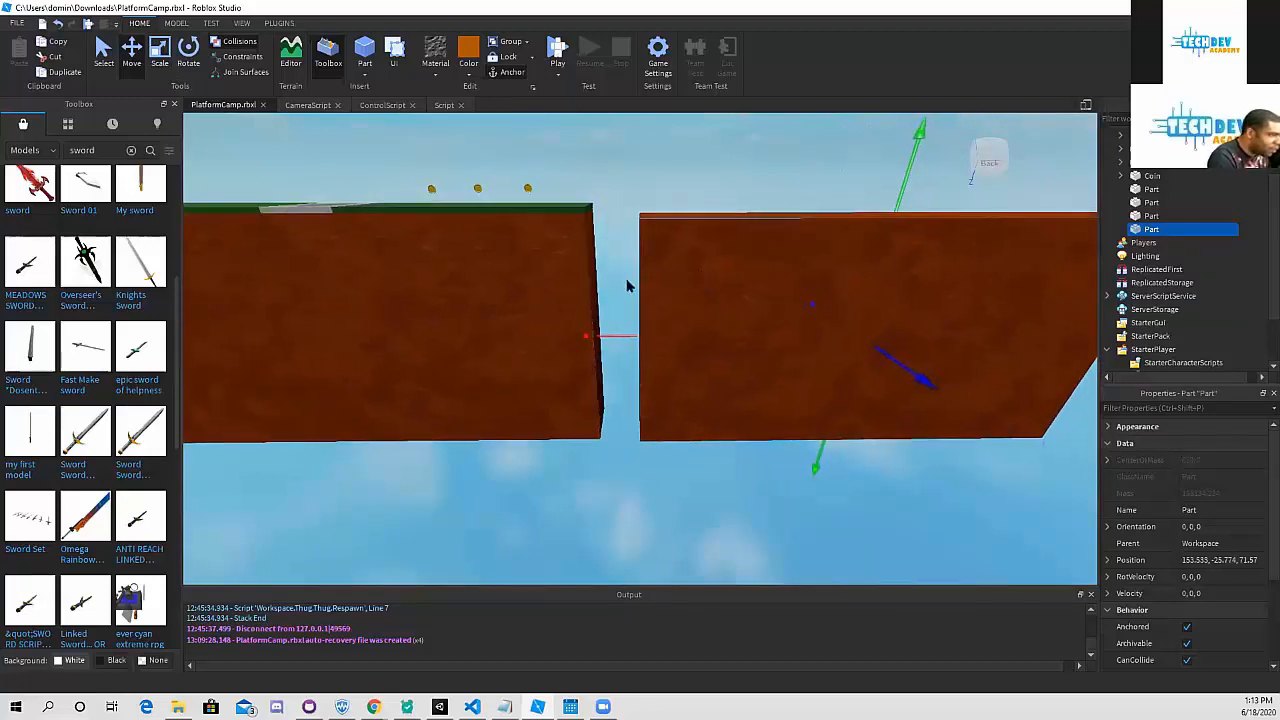
{"action": "left_click_drag", "start_coordinate": [616, 334], "coordinate": [606, 333]}
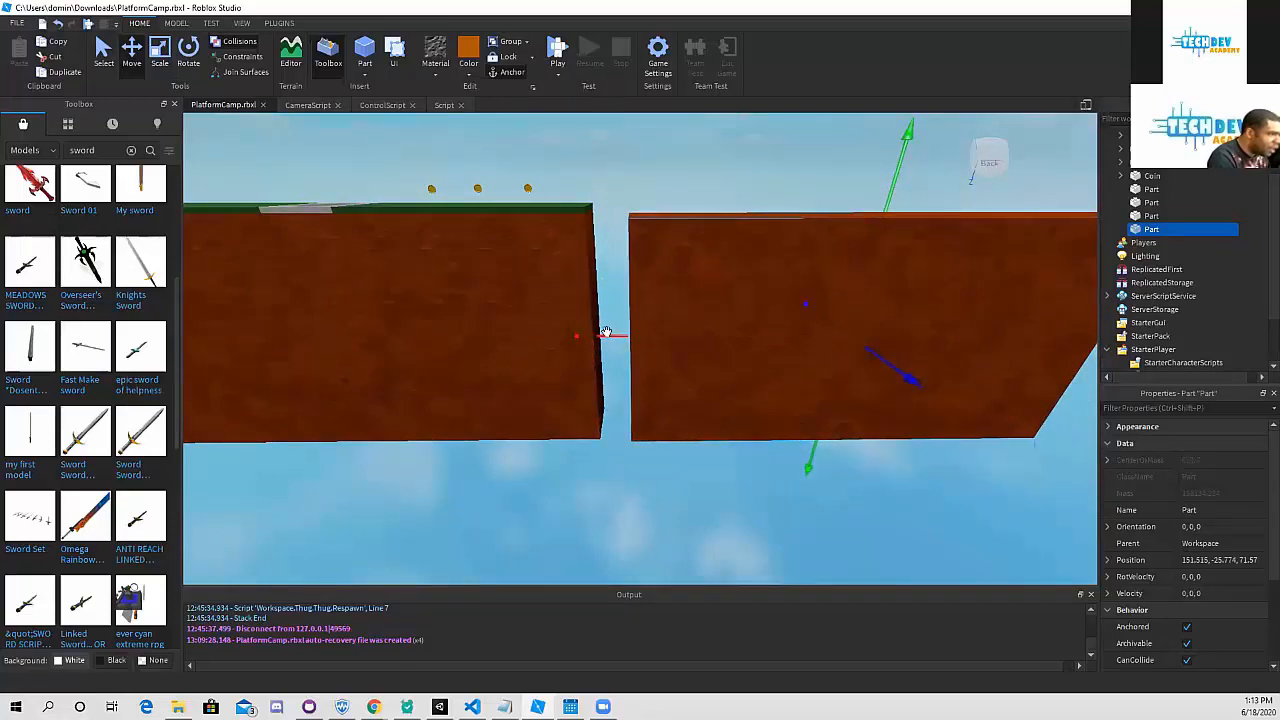
- Duplicate the green platform under the coins and set the copy on the new block's near end at about 124.2, -0.37, 71.57
{"action": "left_click", "coordinate": [537, 207]}
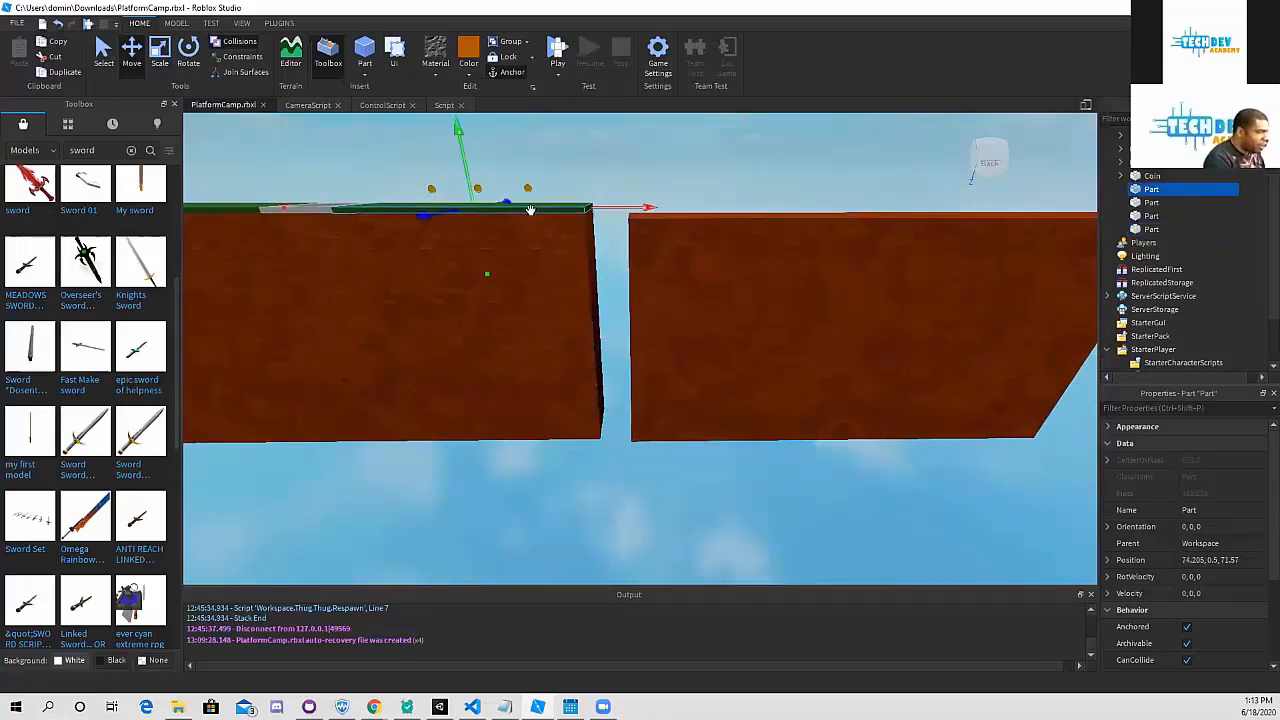
{"action": "key", "text": "ctrl+d"}
{"action": "left_click_drag", "start_coordinate": [601, 197], "coordinate": [864, 203]}
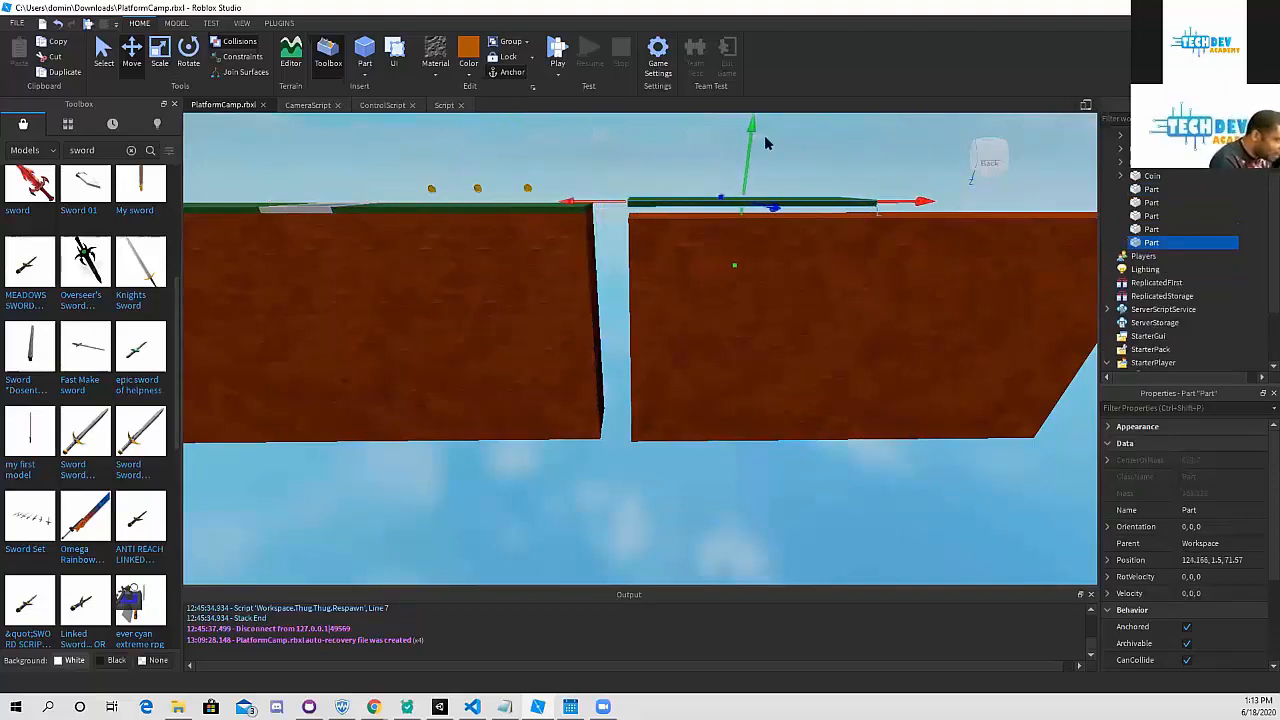
{"action": "left_click_drag", "start_coordinate": [764, 135], "coordinate": [762, 156]}
{"action": "scroll", "coordinate": [750, 192], "scroll_direction": "up", "scroll_amount": 3}
{"action": "scroll", "coordinate": [750, 192], "scroll_direction": "up", "scroll_amount": 2}
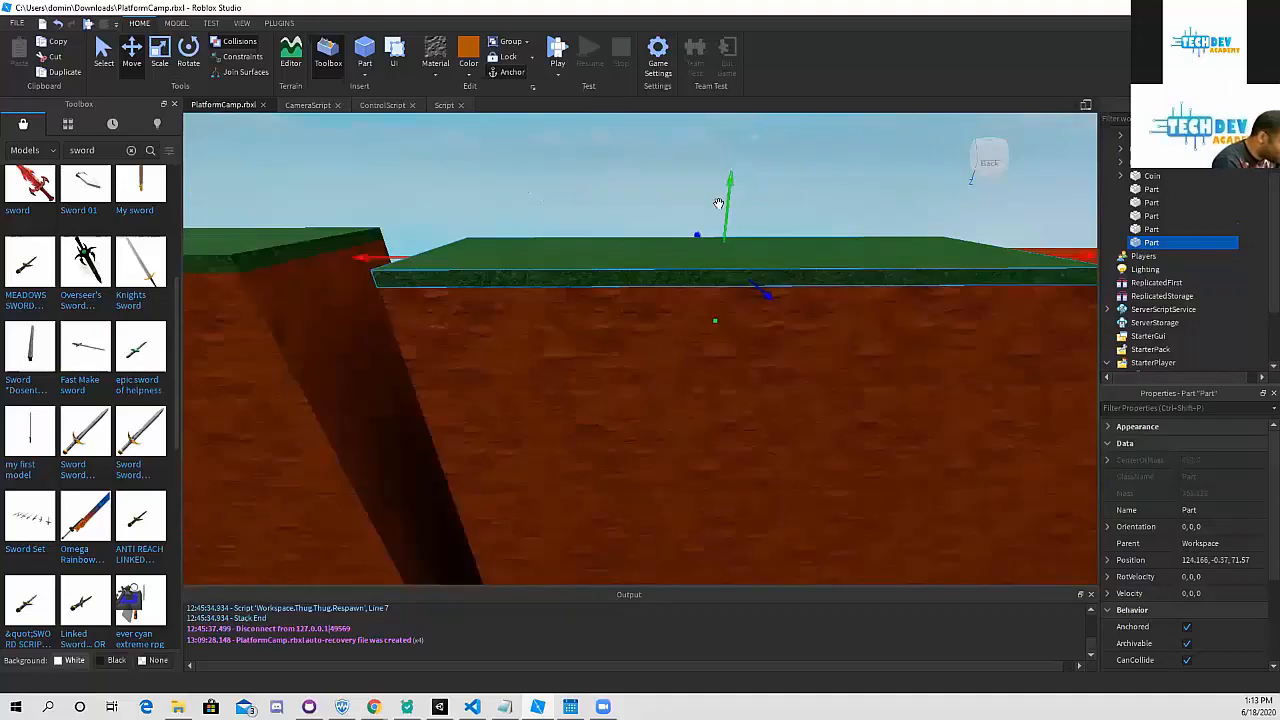
{"action": "scroll", "coordinate": [715, 205], "scroll_direction": "up", "scroll_amount": 2}
{"action": "scroll", "coordinate": [635, 223], "scroll_direction": "down", "scroll_amount": 6}
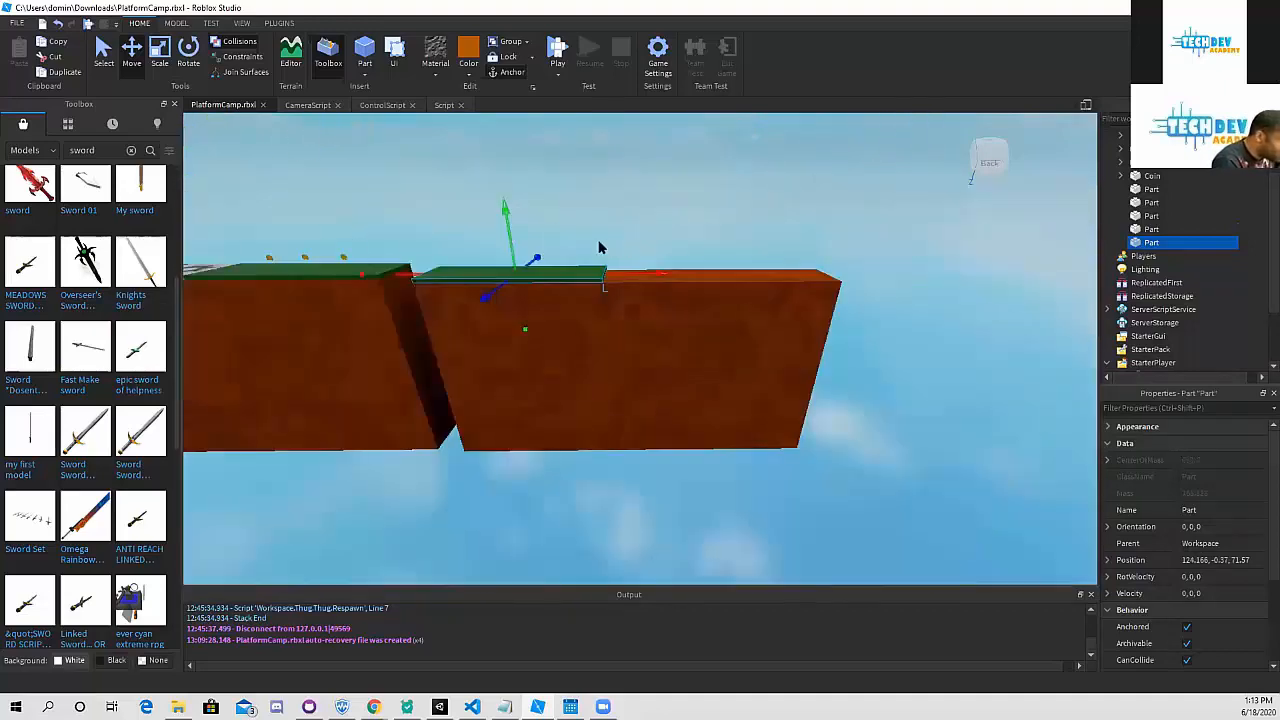
- Stretch the copied green platform along the new block until its outer end sits flush with the block's far edge
{"action": "key", "text": "ctrl+3"}
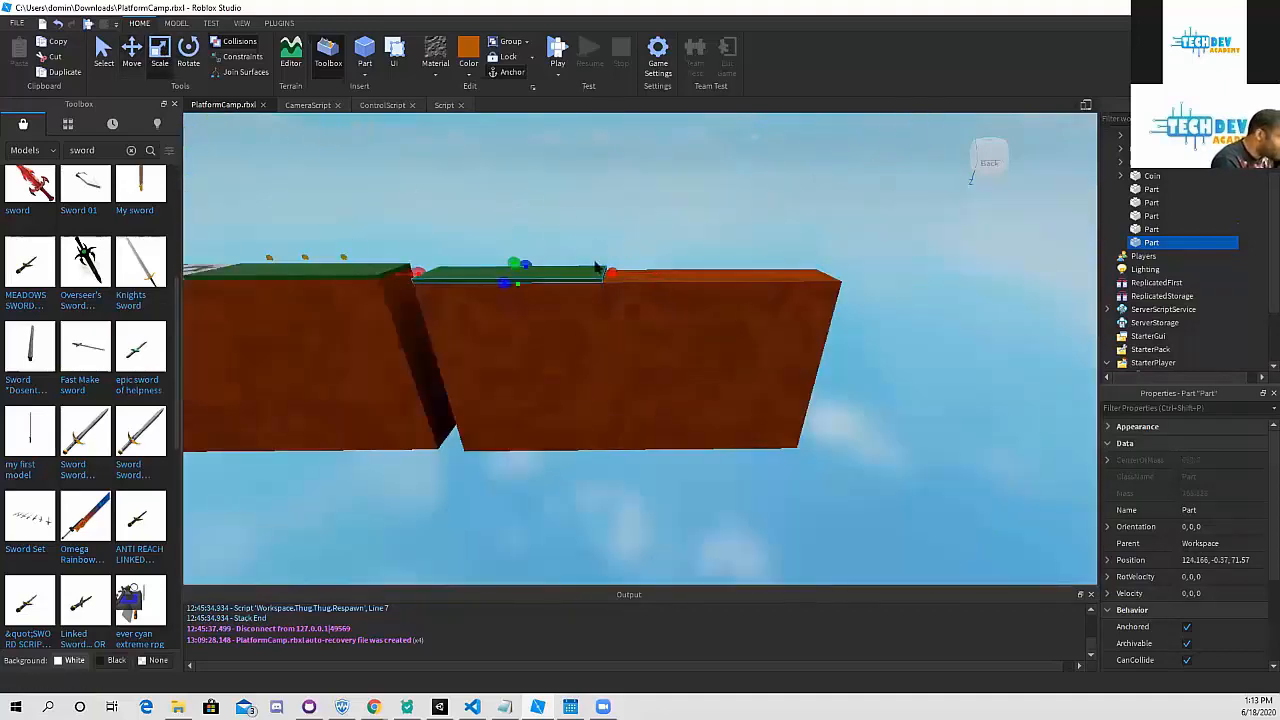
{"action": "left_click_drag", "start_coordinate": [617, 274], "coordinate": [854, 383]}
{"action": "scroll", "coordinate": [877, 354], "scroll_direction": "up", "scroll_amount": 6}
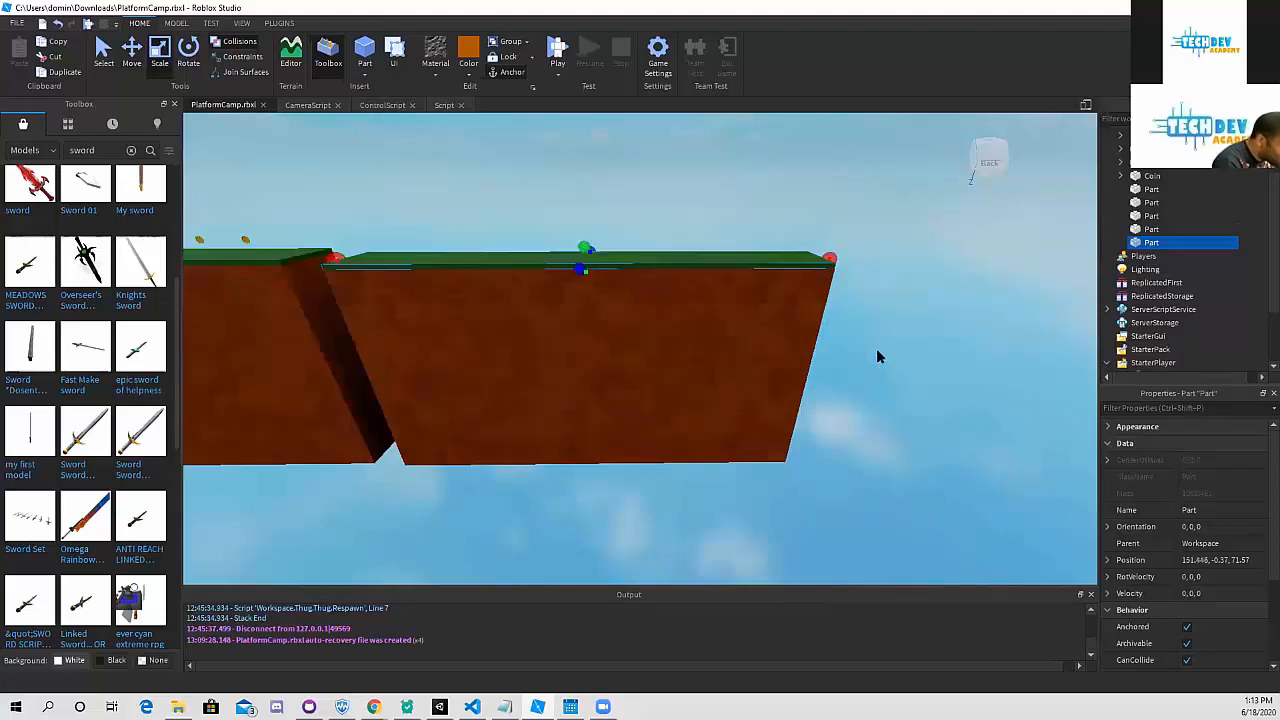
{"action": "middle_click_drag", "start_coordinate": [817, 381], "coordinate": [817, 387]}
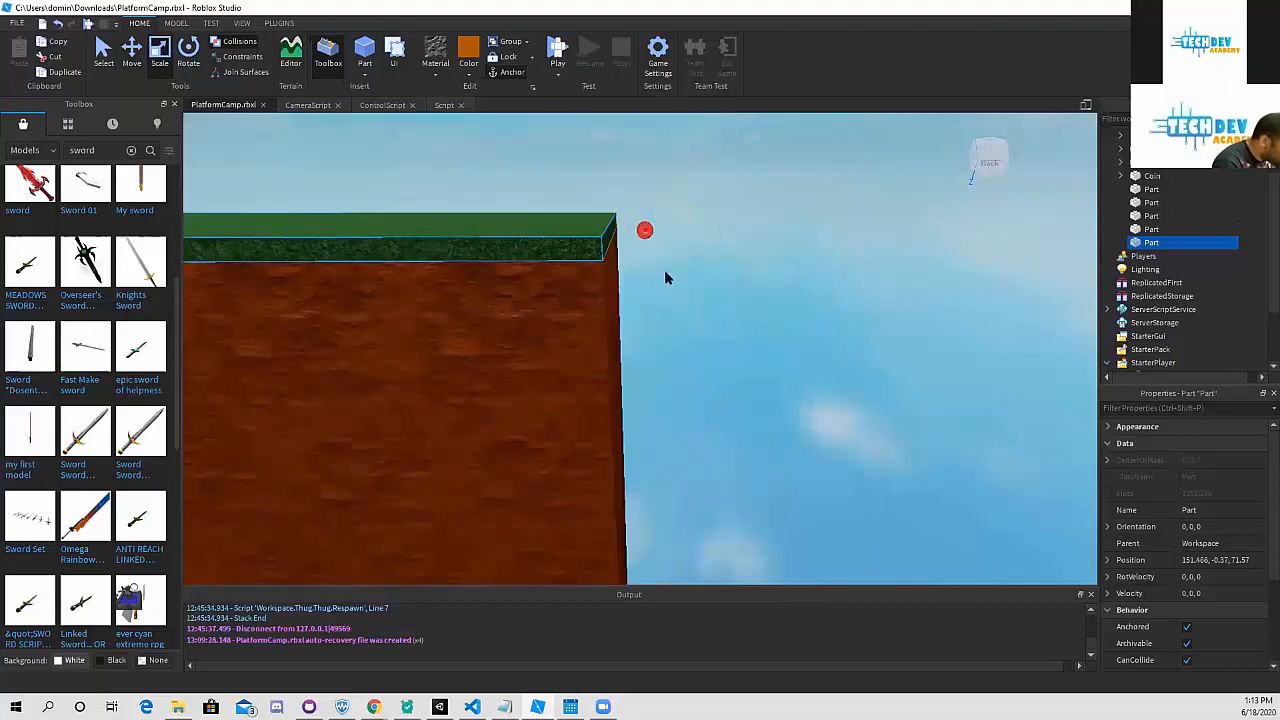
{"action": "key", "text": "e"}
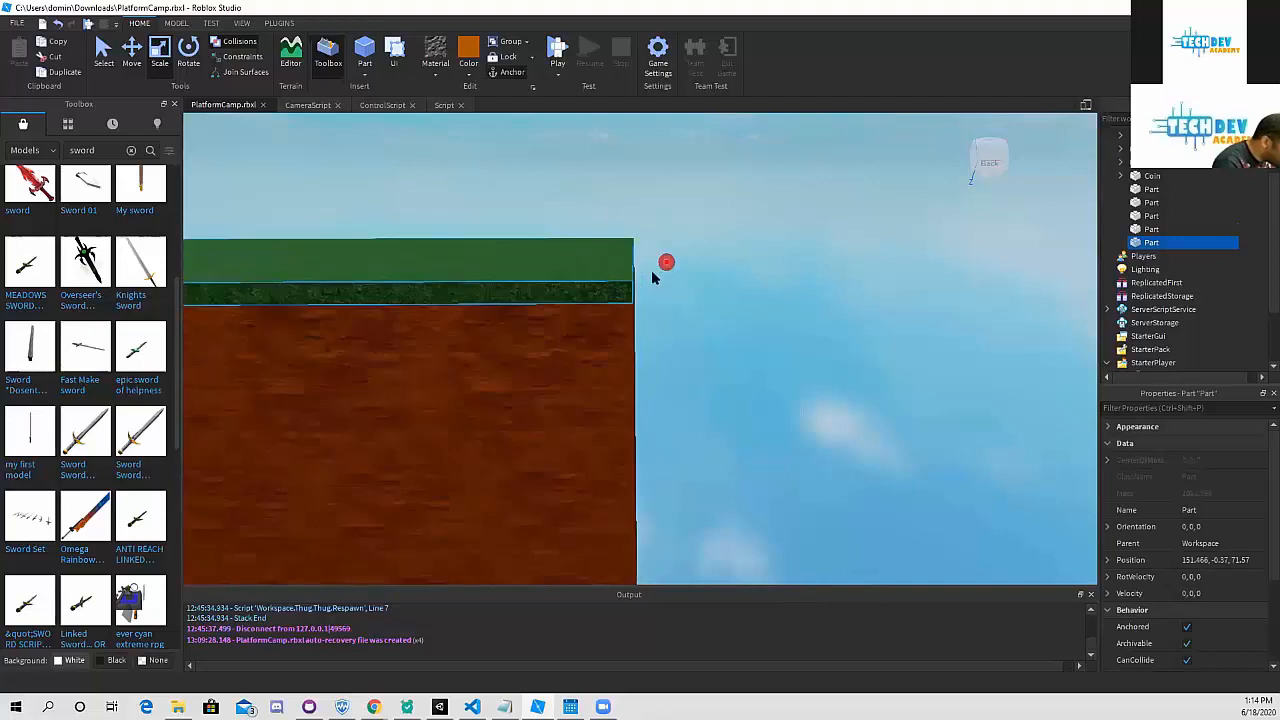
{"action": "right_click_drag", "start_coordinate": [651, 277], "coordinate": [651, 266]}
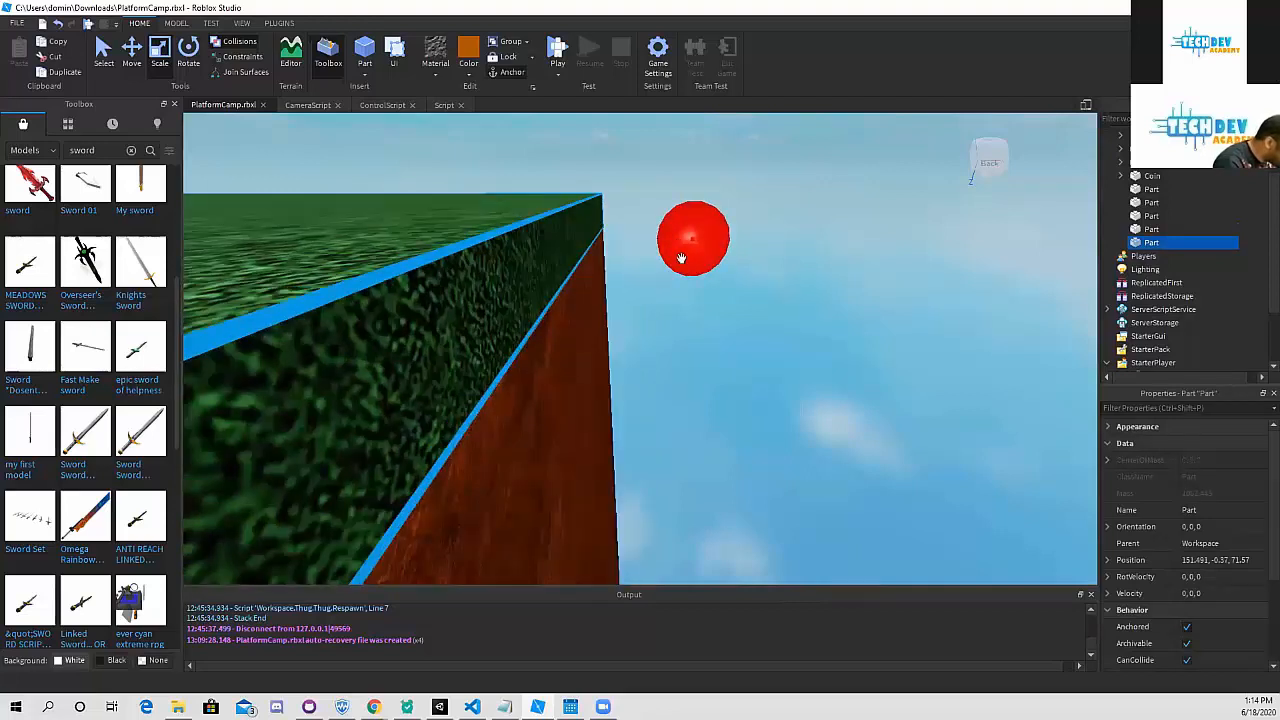
{"action": "left_click", "coordinate": [736, 327]}
- Fine-tune the copied green platform's end at the gap so it lines up with the new block's edge
{"action": "scroll", "coordinate": [726, 347], "scroll_direction": "down", "scroll_amount": 4}
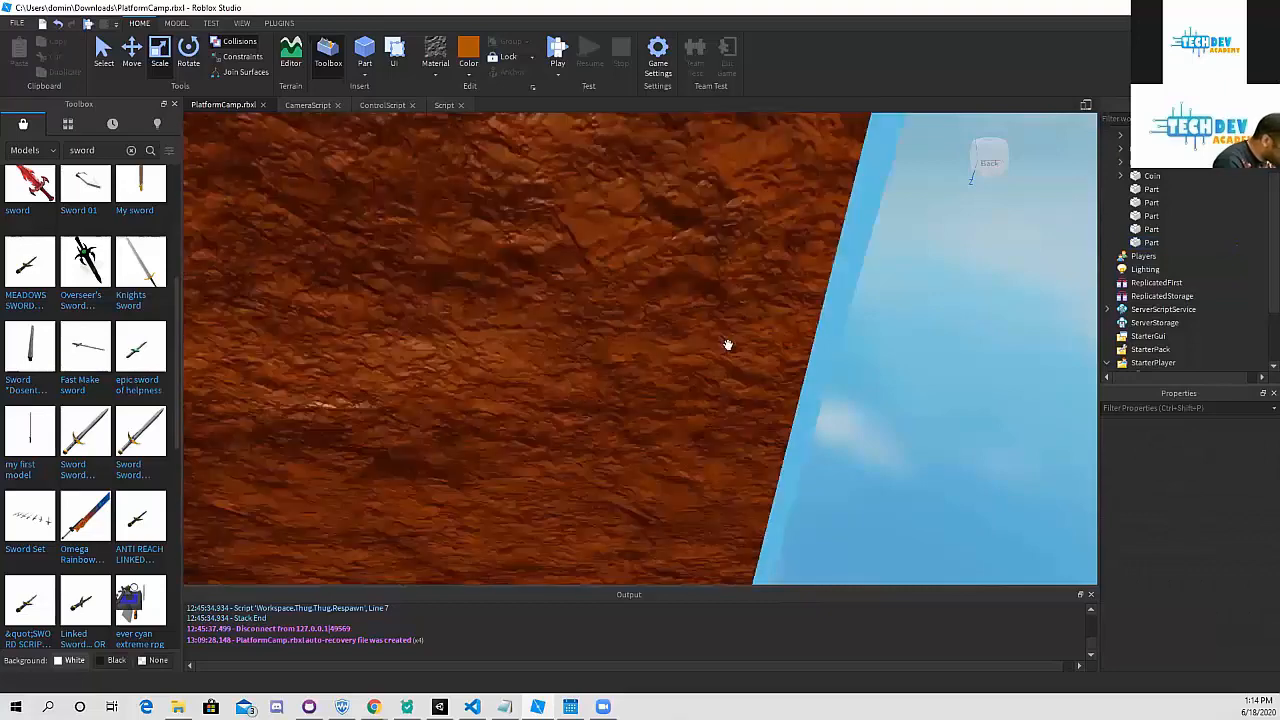
{"action": "middle_click_drag", "start_coordinate": [731, 346], "coordinate": [940, 347]}
{"action": "scroll", "coordinate": [643, 272], "scroll_direction": "up", "scroll_amount": 5}
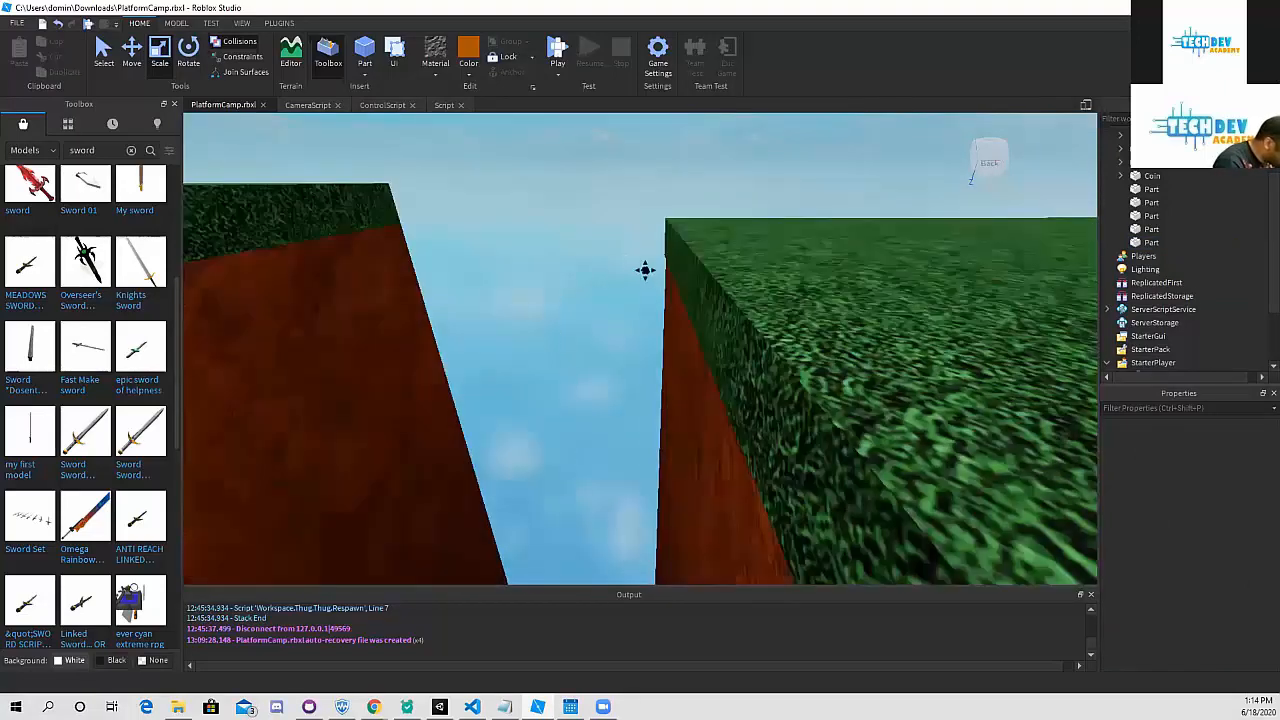
{"action": "scroll", "coordinate": [644, 272], "scroll_direction": "down", "scroll_amount": 5}
{"action": "left_click", "coordinate": [672, 258]}
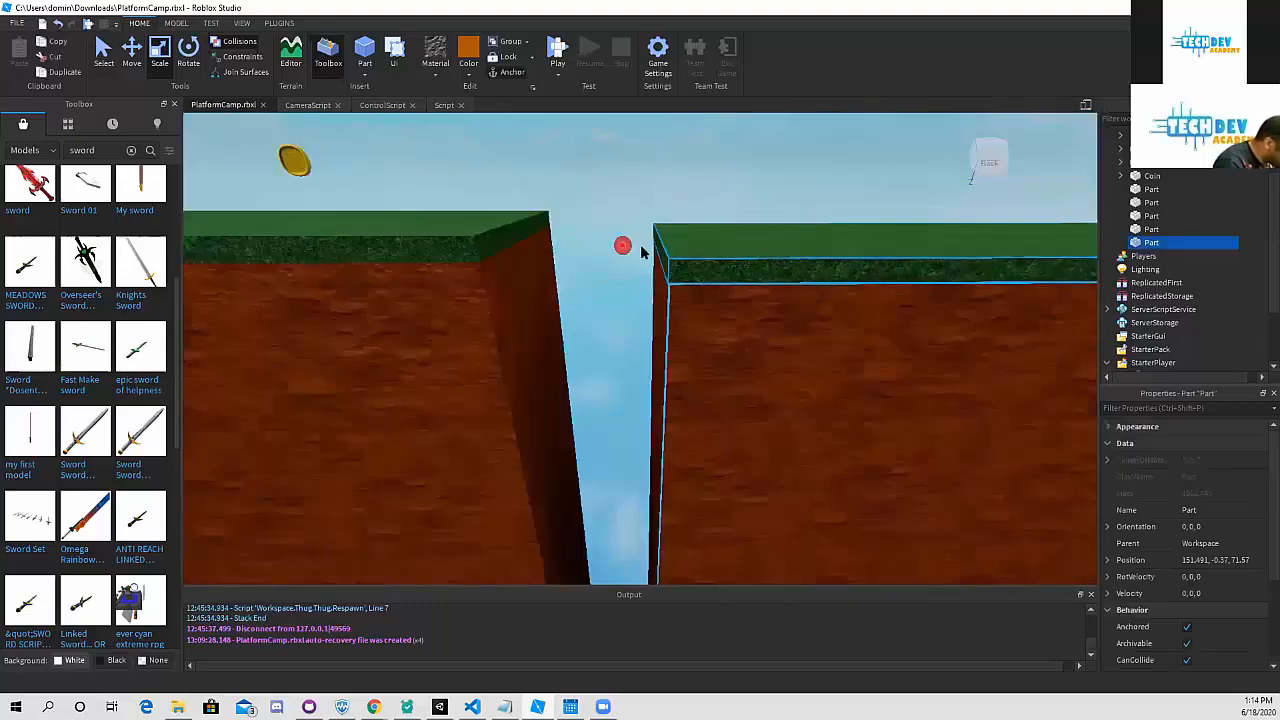
{"action": "left_click_drag", "start_coordinate": [631, 243], "coordinate": [625, 244]}
{"action": "left_click", "coordinate": [674, 190]}
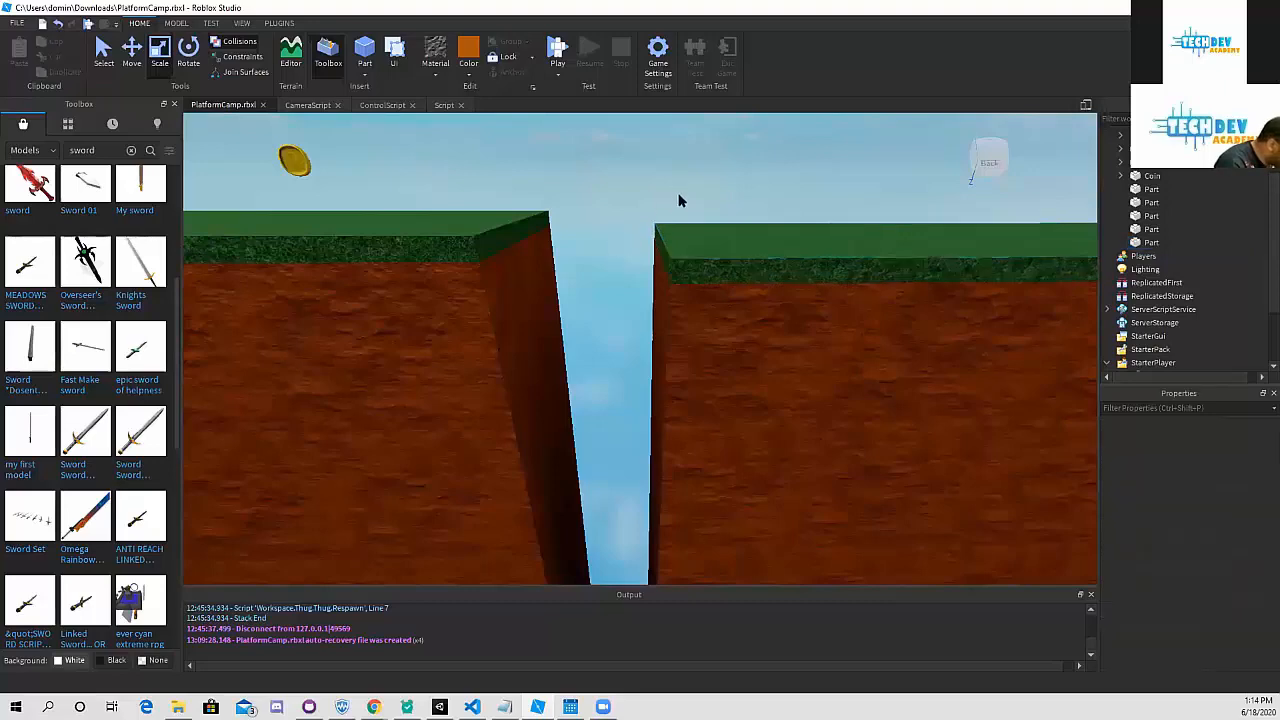
{"action": "scroll", "coordinate": [678, 201], "scroll_direction": "up", "scroll_amount": 5}
{"action": "middle_click_drag", "start_coordinate": [678, 202], "coordinate": [688, 212]}
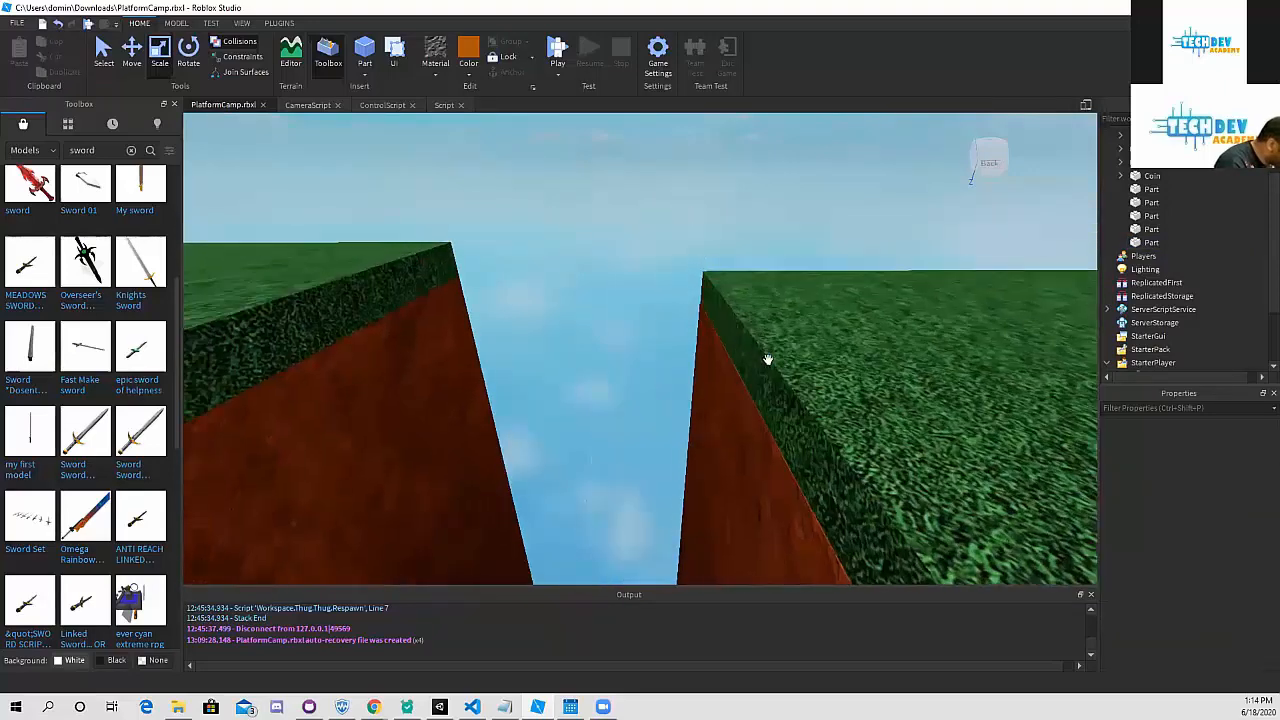
{"action": "left_click", "coordinate": [767, 360]}
{"action": "left_click_drag", "start_coordinate": [657, 400], "coordinate": [656, 400]}
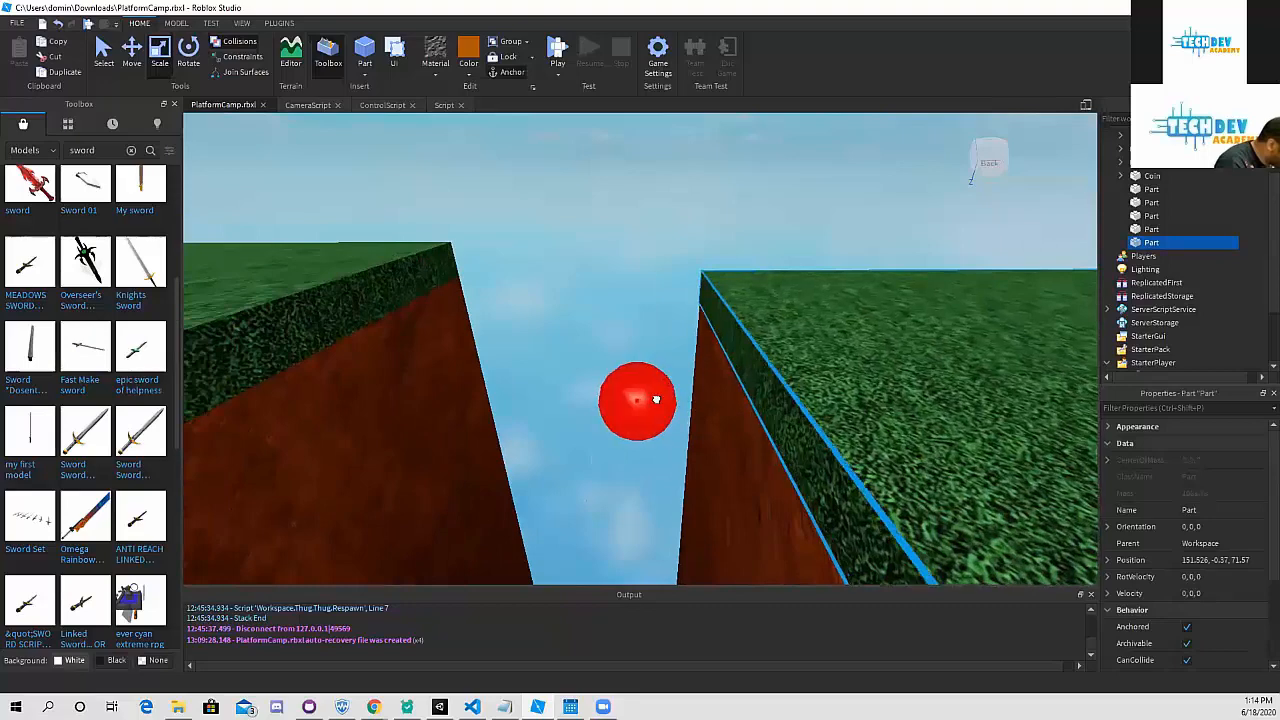
- Examine the gap between the two islands and how the second green platform sits on its dirt block
{"action": "left_click", "coordinate": [676, 267]}
{"action": "scroll", "coordinate": [676, 268], "scroll_direction": "down", "scroll_amount": 6}
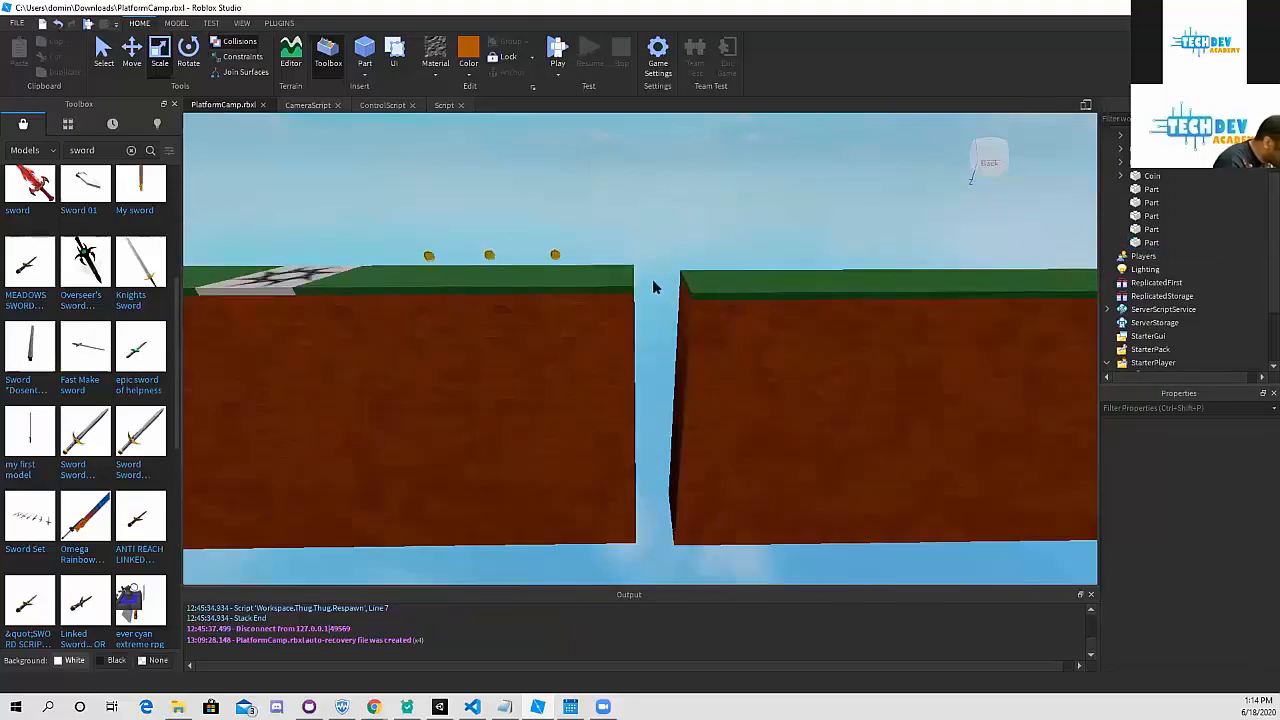
{"action": "middle_click_drag", "start_coordinate": [653, 282], "coordinate": [623, 254]}
{"action": "scroll", "coordinate": [645, 429], "scroll_direction": "down", "scroll_amount": 3}
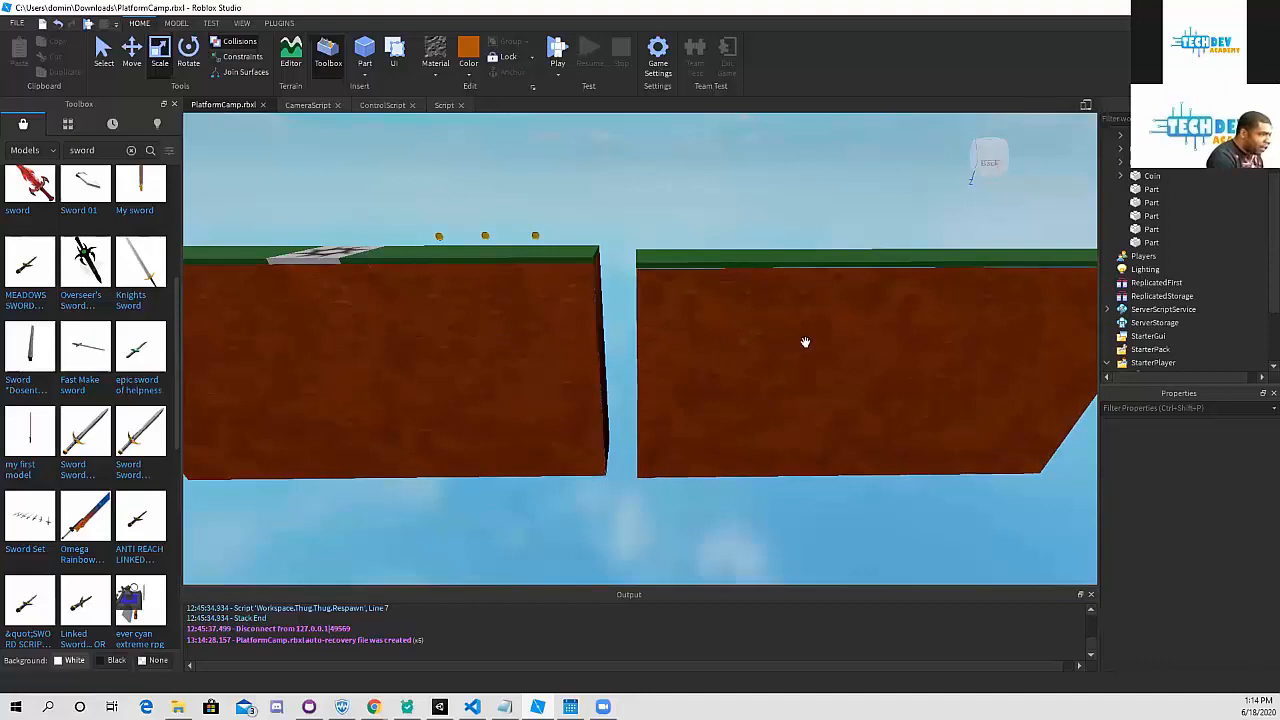
{"action": "left_click", "coordinate": [725, 354]}
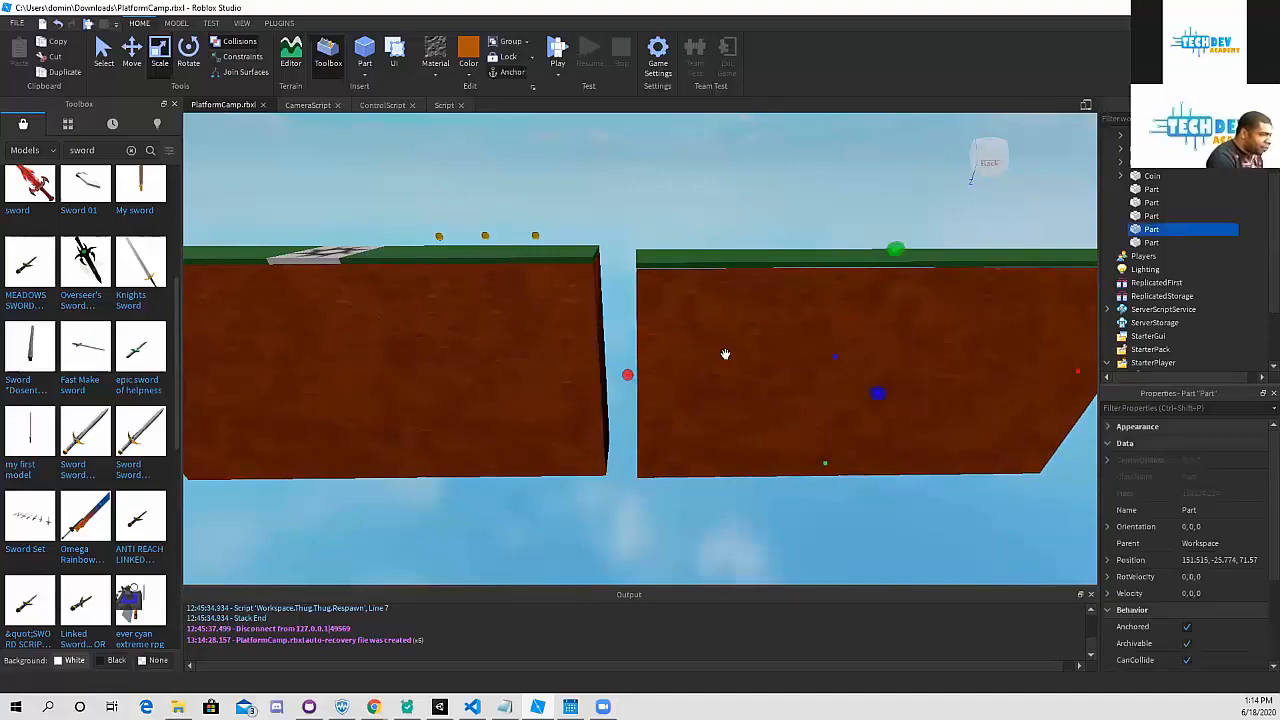
{"action": "middle_click_drag", "start_coordinate": [726, 354], "coordinate": [634, 280]}
{"action": "left_click", "coordinate": [633, 266]}
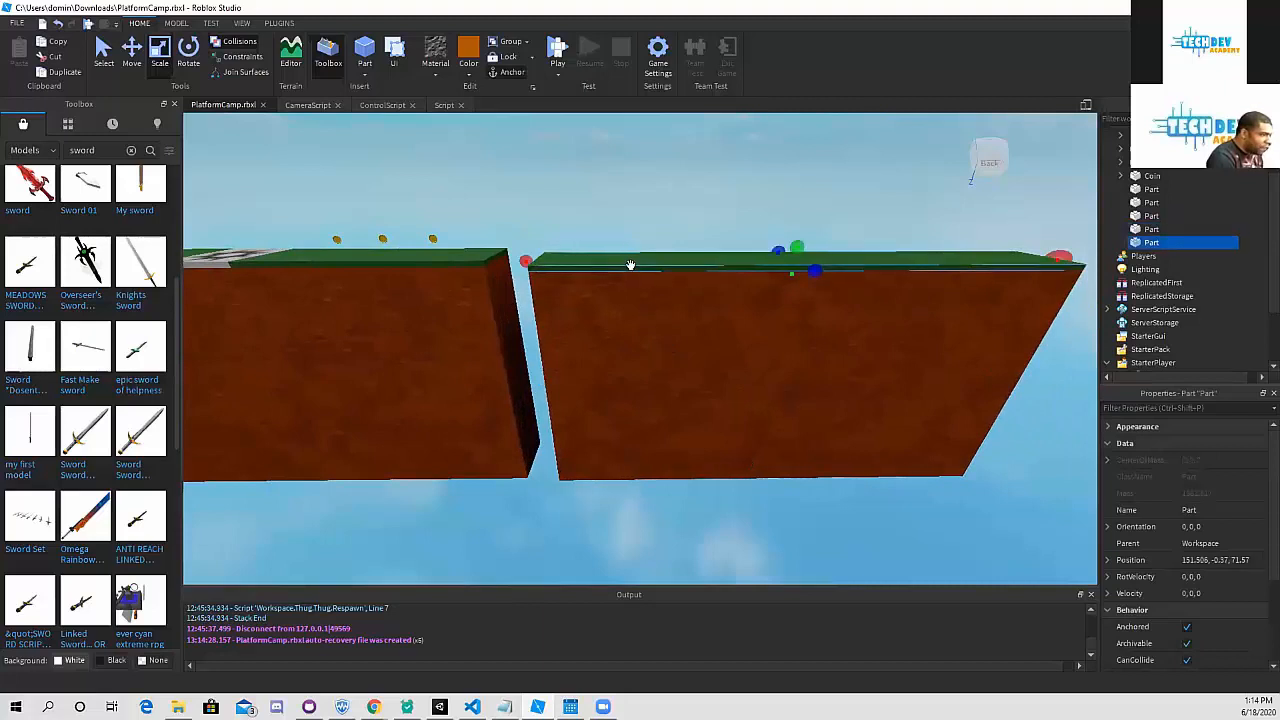
{"action": "middle_click_drag", "start_coordinate": [531, 365], "coordinate": [617, 397]}
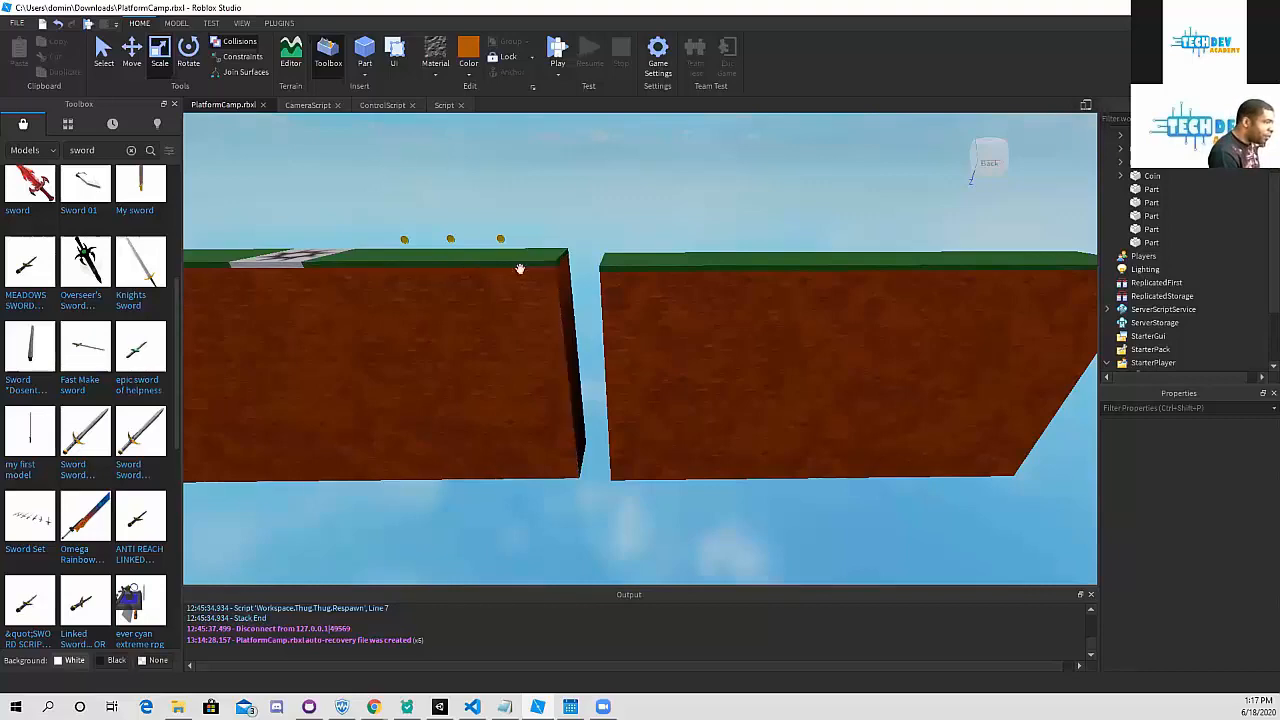
{"action": "scroll", "coordinate": [588, 398], "scroll_direction": "up", "scroll_amount": 5}
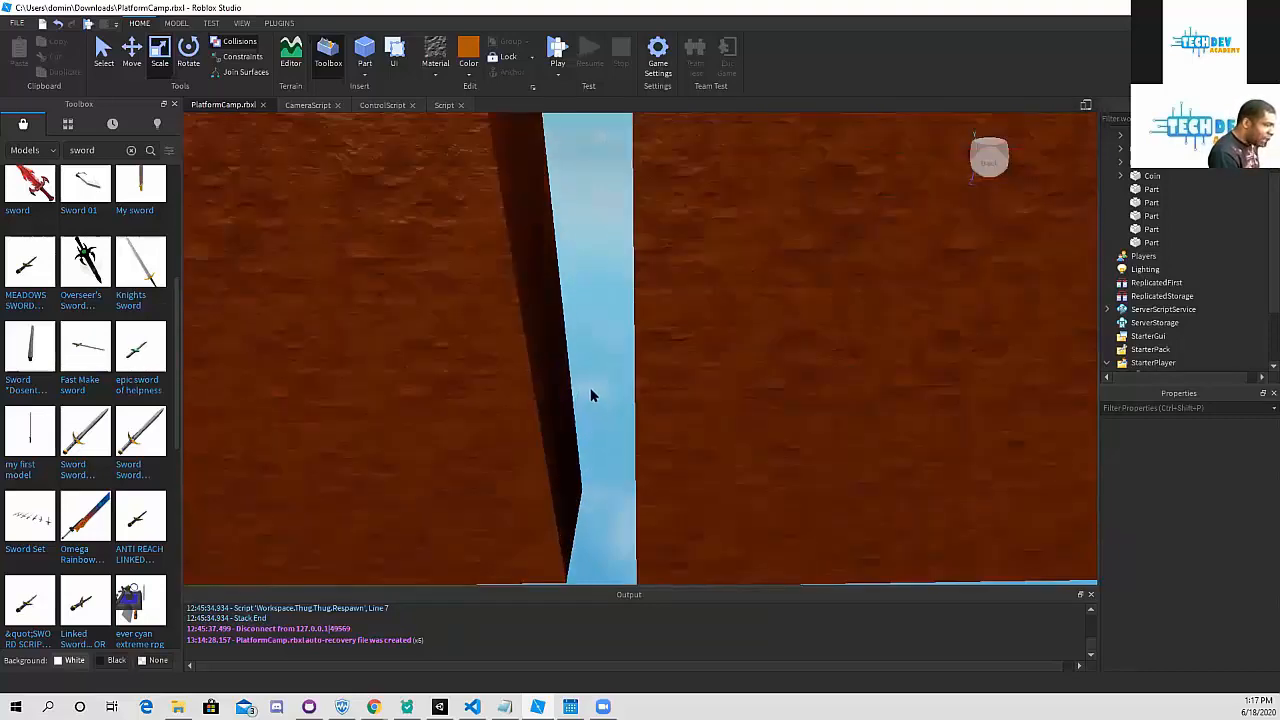
{"action": "middle_click_drag", "start_coordinate": [590, 388], "coordinate": [597, 416]}
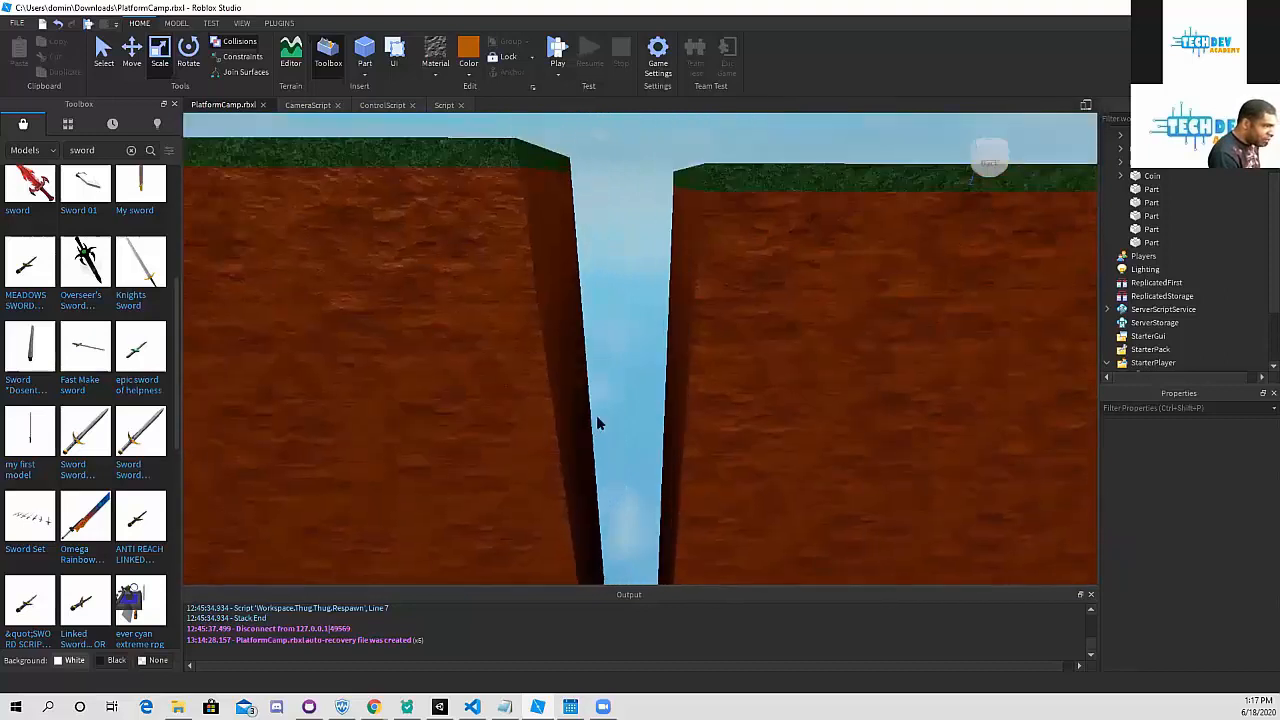
{"action": "scroll", "coordinate": [597, 423], "scroll_direction": "down", "scroll_amount": 5}
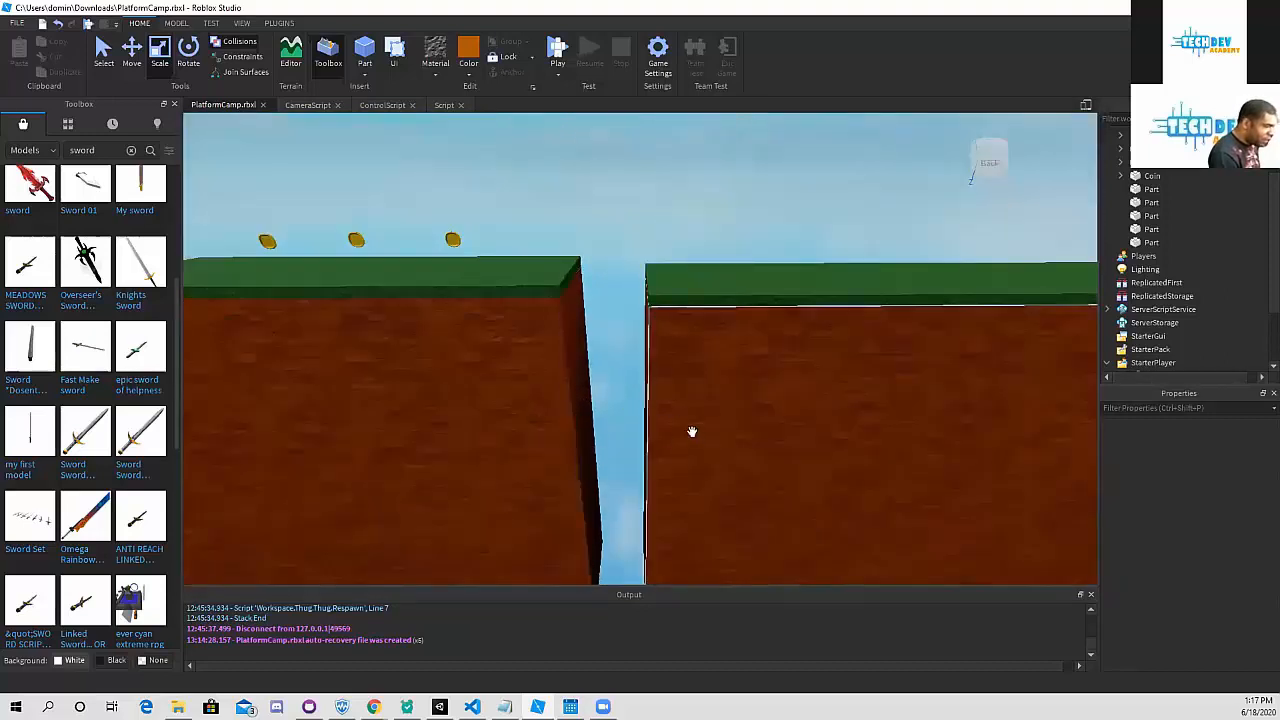
- Insert a wedge part beside the first island near the gap
{"action": "left_click", "coordinate": [366, 76]}
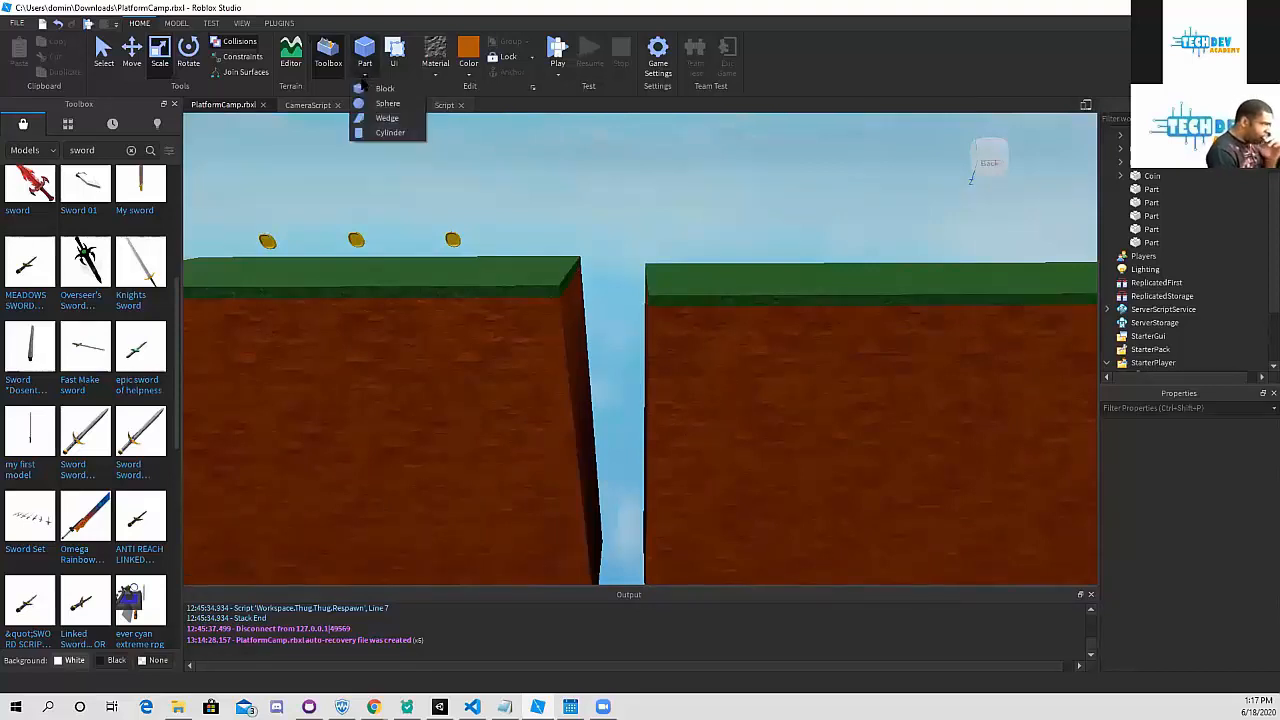
{"action": "left_click", "coordinate": [386, 118]}
{"action": "right_click_drag", "start_coordinate": [480, 220], "coordinate": [477, 233]}
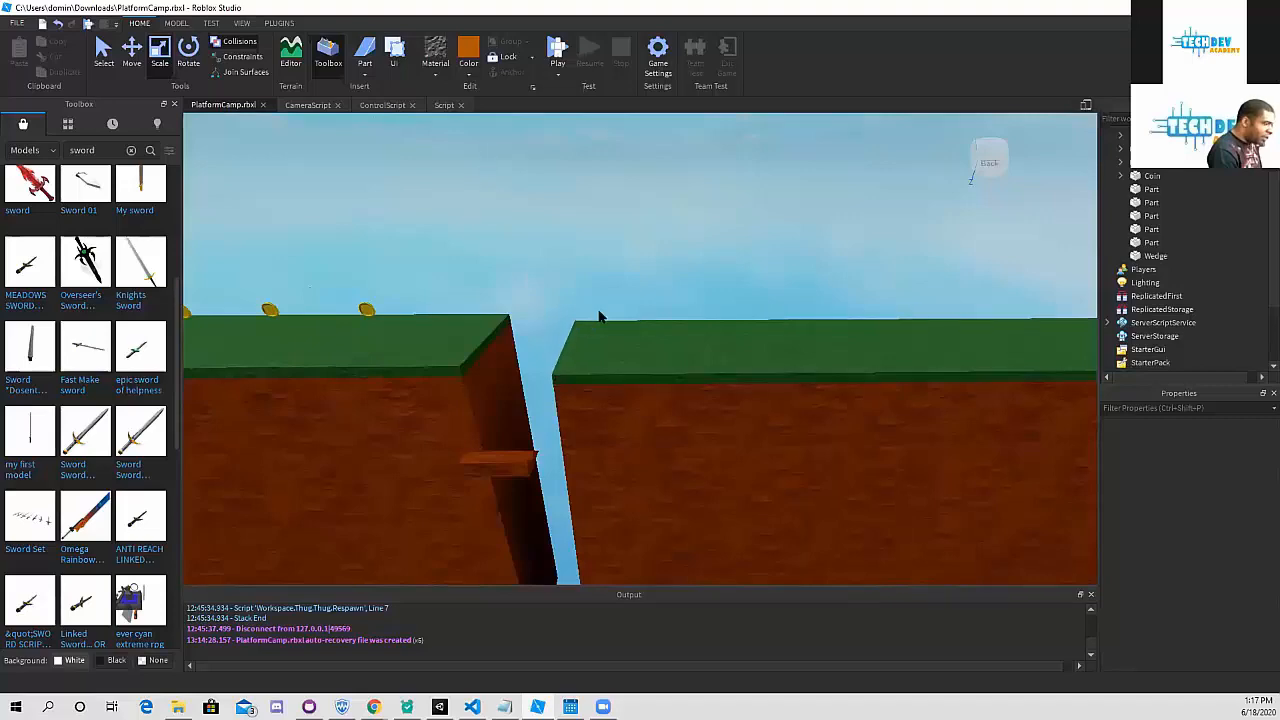
{"action": "right_click_drag", "start_coordinate": [599, 316], "coordinate": [655, 303]}
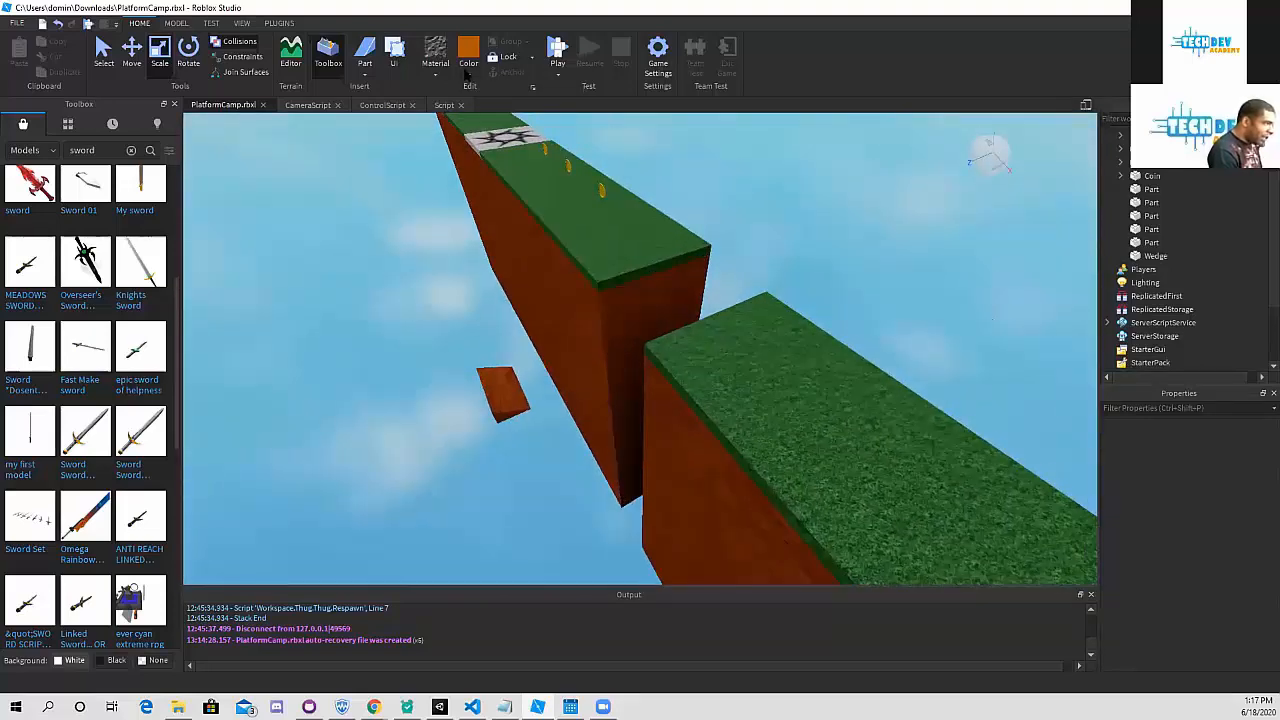
- Color the new wedge grey
{"action": "left_click", "coordinate": [466, 76]}
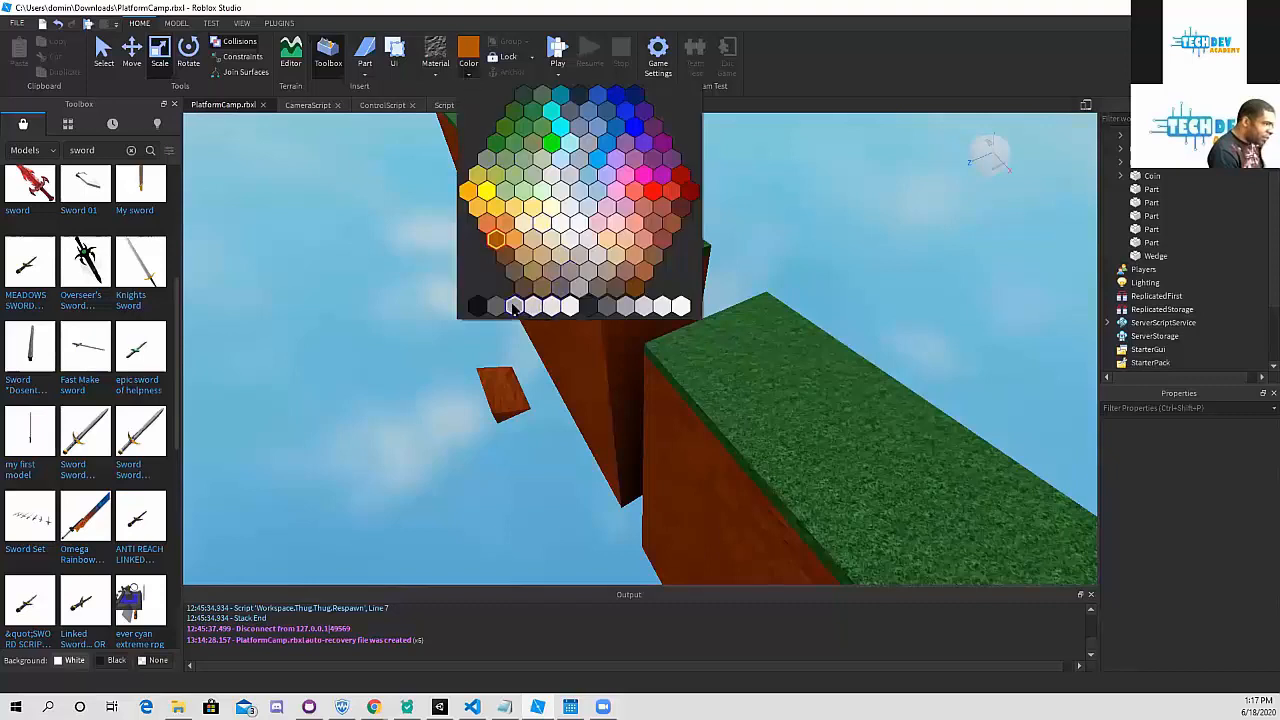
{"action": "left_click", "coordinate": [513, 307]}
{"action": "left_click", "coordinate": [501, 392]}
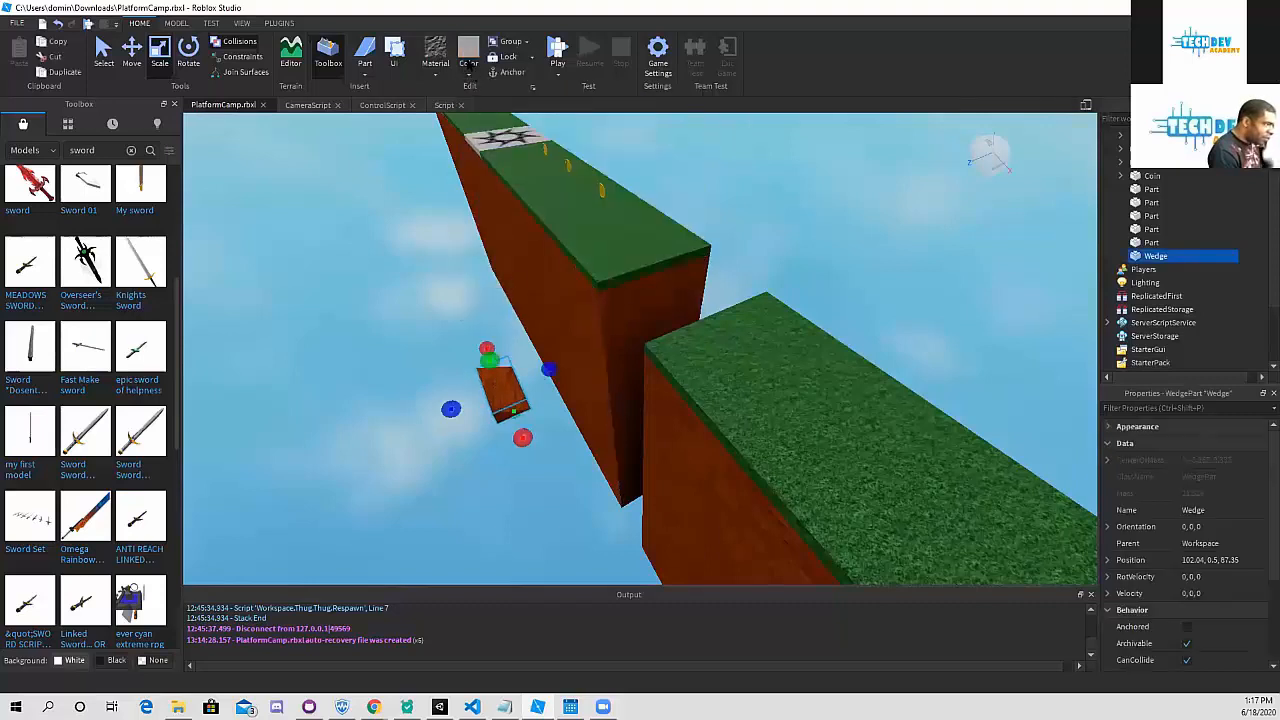
{"action": "left_click", "coordinate": [468, 52]}
{"action": "scroll", "coordinate": [463, 272], "scroll_direction": "up", "scroll_amount": 3}
{"action": "right_click_drag", "start_coordinate": [463, 281], "coordinate": [548, 319]}
{"action": "scroll", "coordinate": [463, 274], "scroll_direction": "down", "scroll_amount": 3}
{"action": "scroll", "coordinate": [463, 271], "scroll_direction": "up", "scroll_amount": 3}
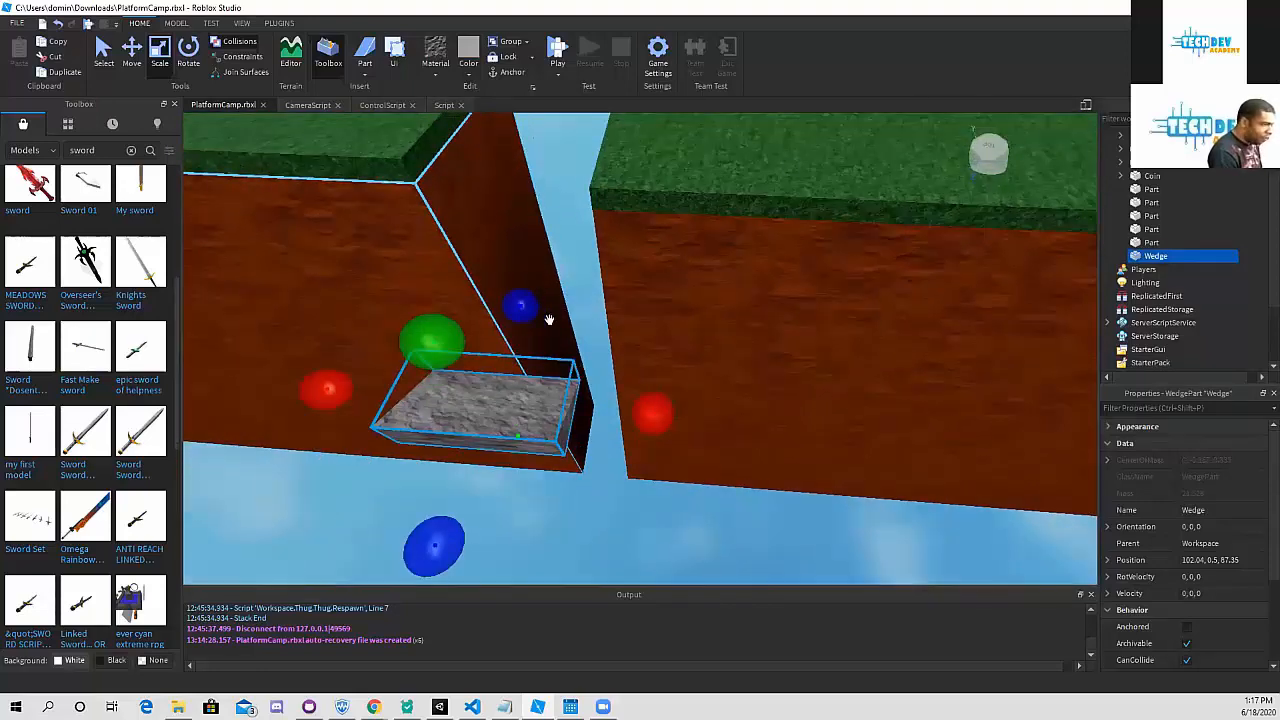
{"action": "scroll", "coordinate": [1170, 230], "scroll_direction": "up", "scroll_amount": 2}
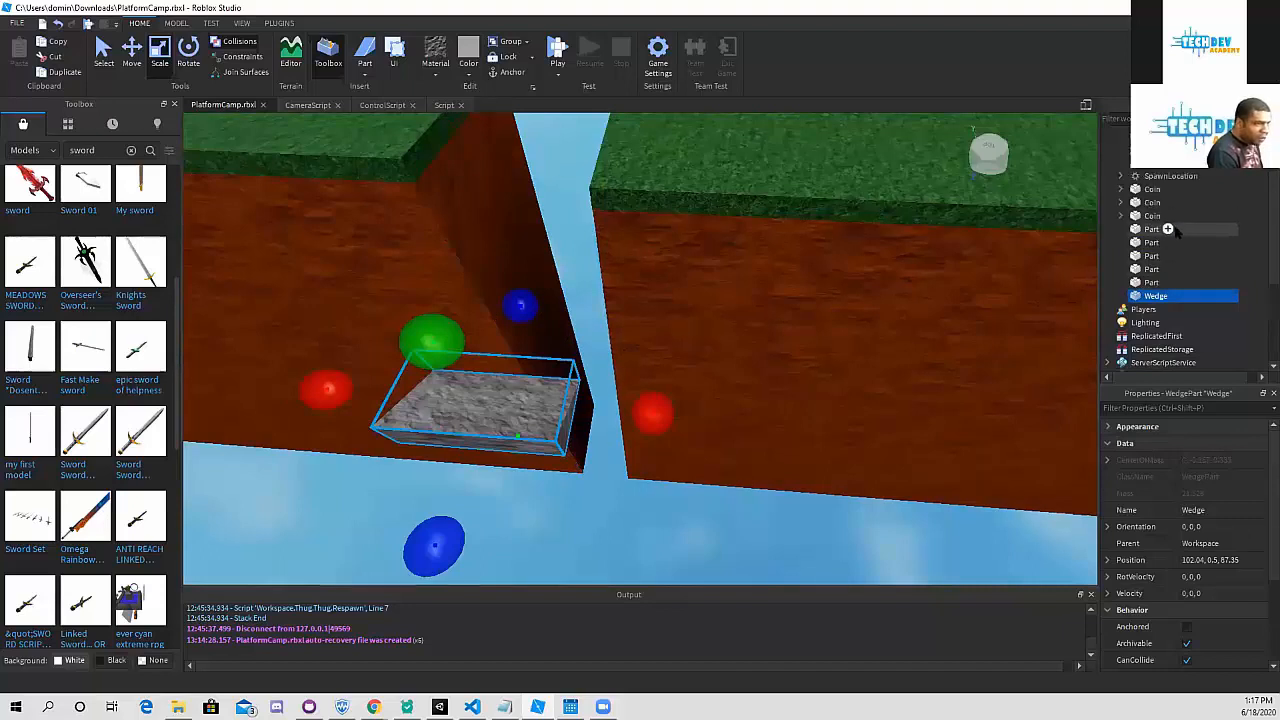
{"action": "scroll", "coordinate": [1172, 230], "scroll_direction": "down", "scroll_amount": 3}
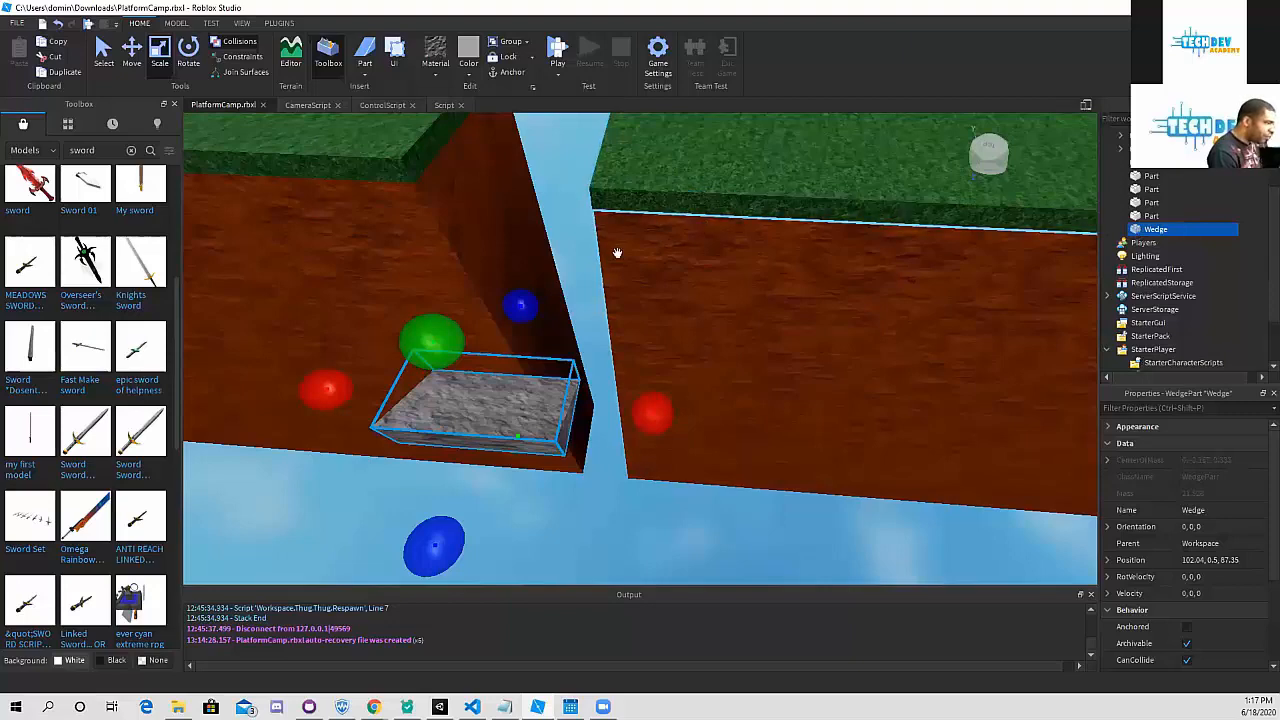
{"action": "scroll", "coordinate": [461, 188], "scroll_direction": "down", "scroll_amount": 3}
{"action": "right_click_drag", "start_coordinate": [549, 206], "coordinate": [654, 242]}
{"action": "key", "text": "d"}
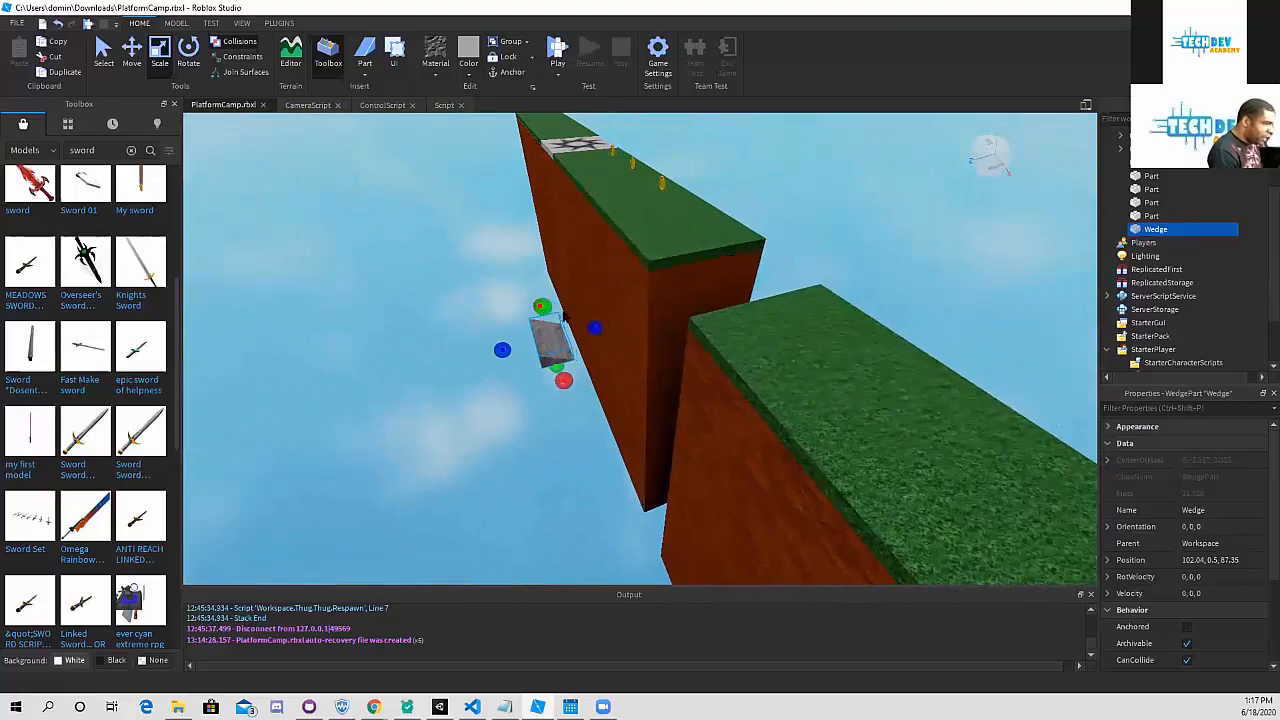
- Stretch the grey wedge upward and thin its depth into a tall spike half centred at about 102.04, 2.555, 87.84
{"action": "scroll", "coordinate": [566, 316], "scroll_direction": "up", "scroll_amount": 3}
{"action": "right_click_drag", "start_coordinate": [573, 315], "coordinate": [579, 350]}
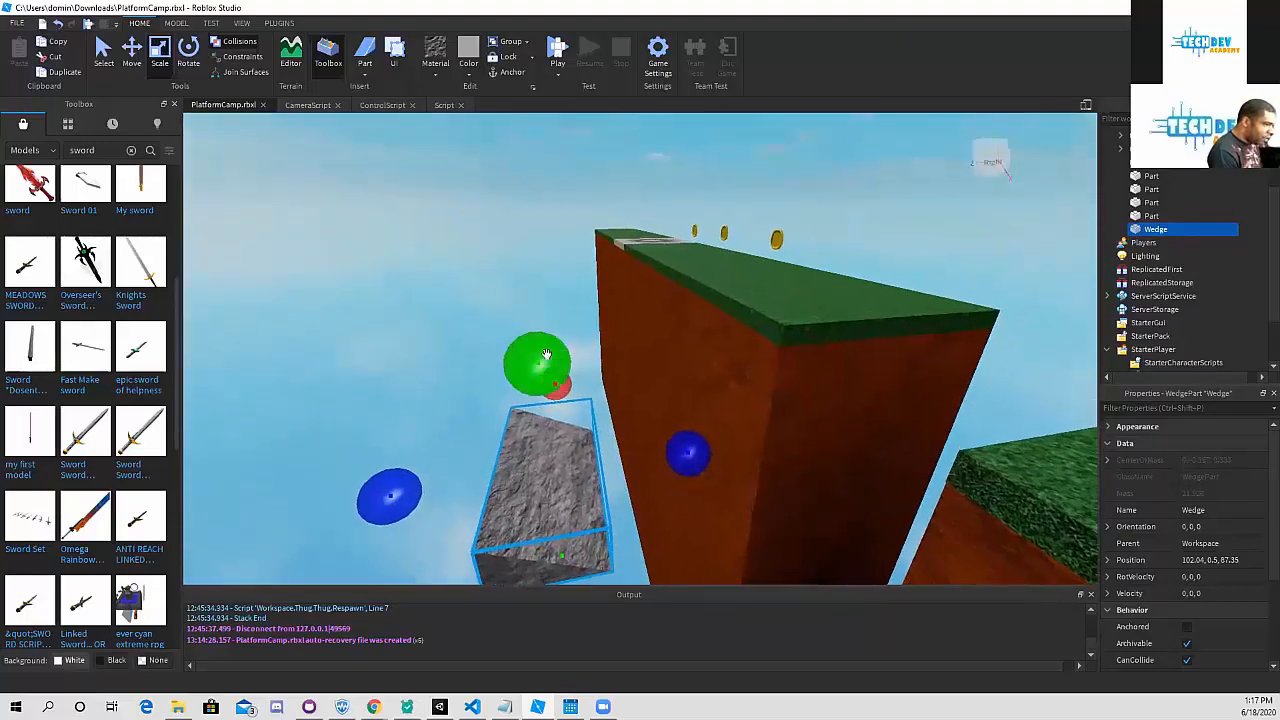
{"action": "left_click_drag", "start_coordinate": [546, 354], "coordinate": [468, 138]}
{"action": "scroll", "coordinate": [546, 280], "scroll_direction": "down", "scroll_amount": 5}
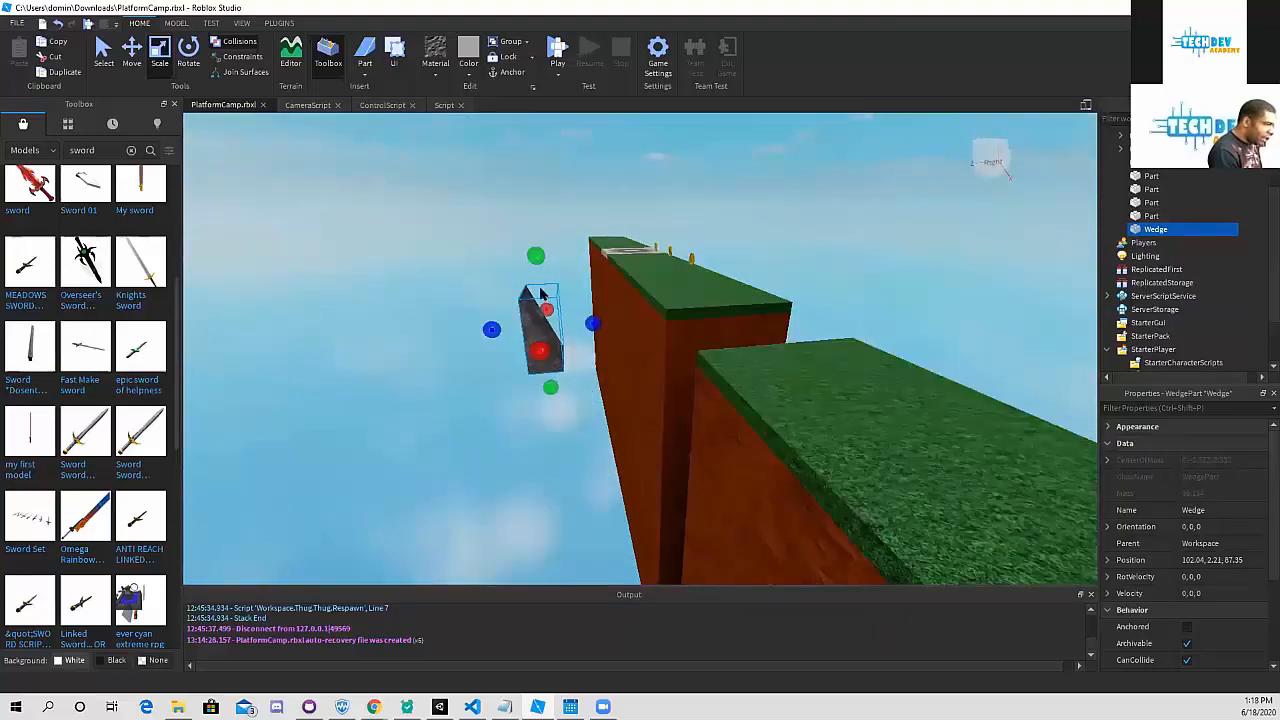
{"action": "scroll", "coordinate": [540, 292], "scroll_direction": "up", "scroll_amount": 3}
{"action": "left_click_drag", "start_coordinate": [514, 190], "coordinate": [517, 145]}
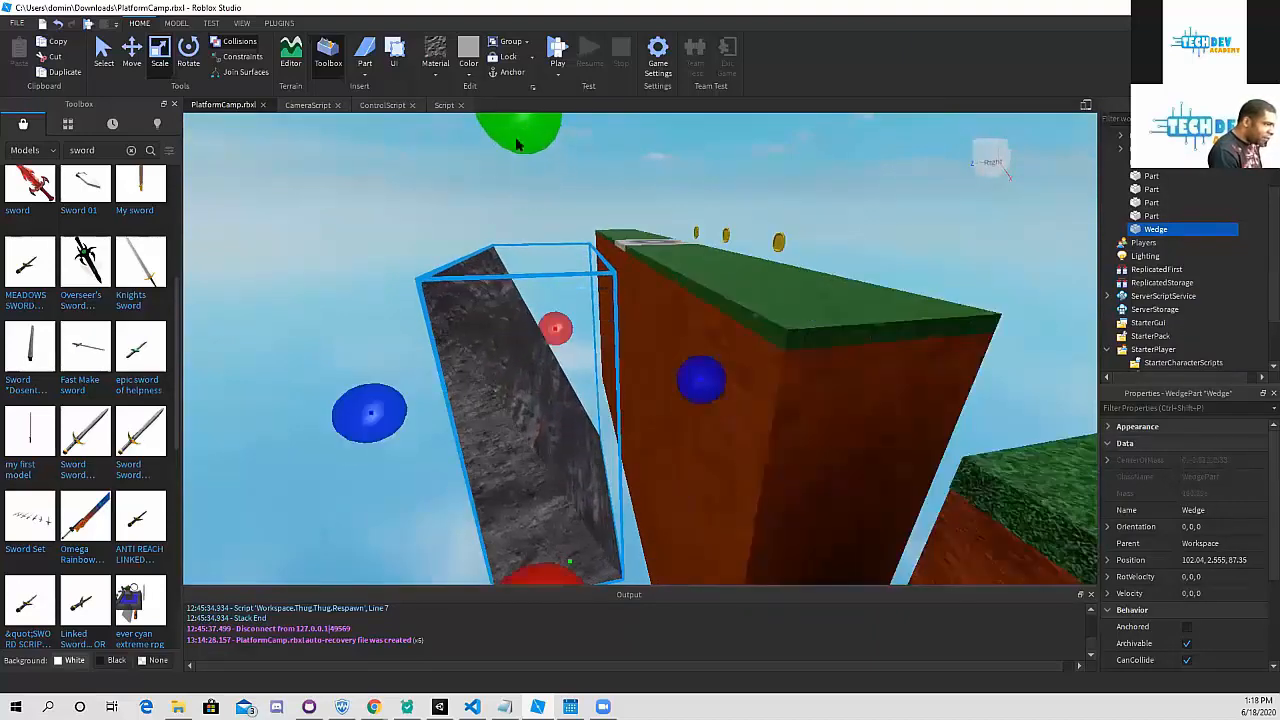
{"action": "scroll", "coordinate": [507, 247], "scroll_direction": "down", "scroll_amount": 4}
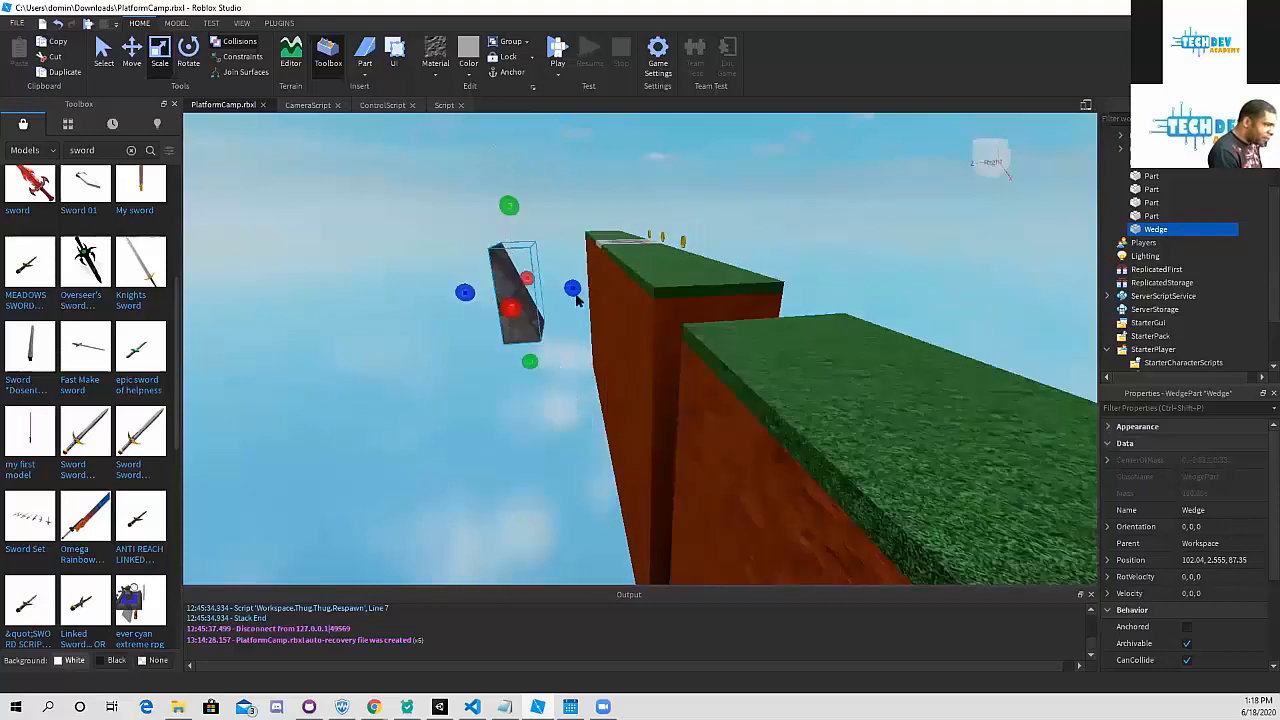
{"action": "mouse_move", "coordinate": [574, 292]}
{"action": "left_mouse_down"}
{"action": "mouse_move", "coordinate": [563, 287]}
{"action": "mouse_move", "coordinate": [561, 301]}
{"action": "left_mouse_up"}
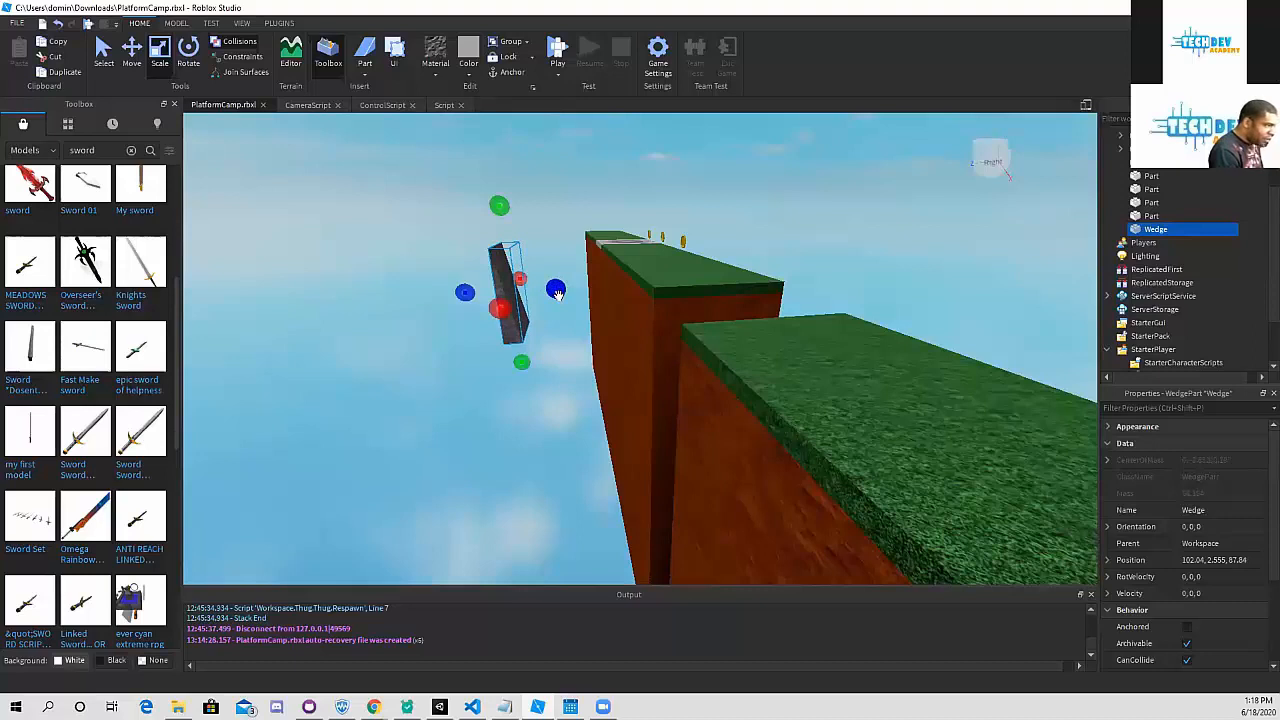
{"action": "middle_click_drag", "start_coordinate": [558, 294], "coordinate": [567, 297]}
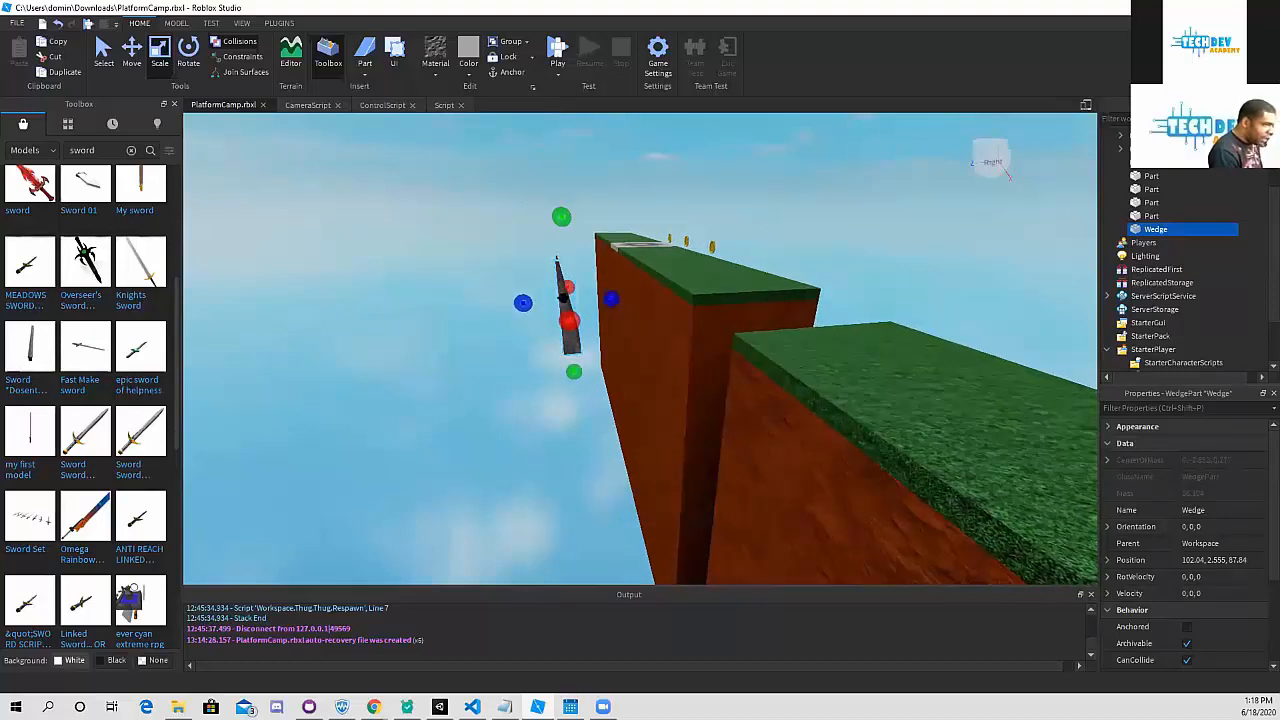
- Duplicate the grey wedge and move the copy sideways to about Z 88.885, clear of the original
{"action": "key", "text": "ctrl+d"}
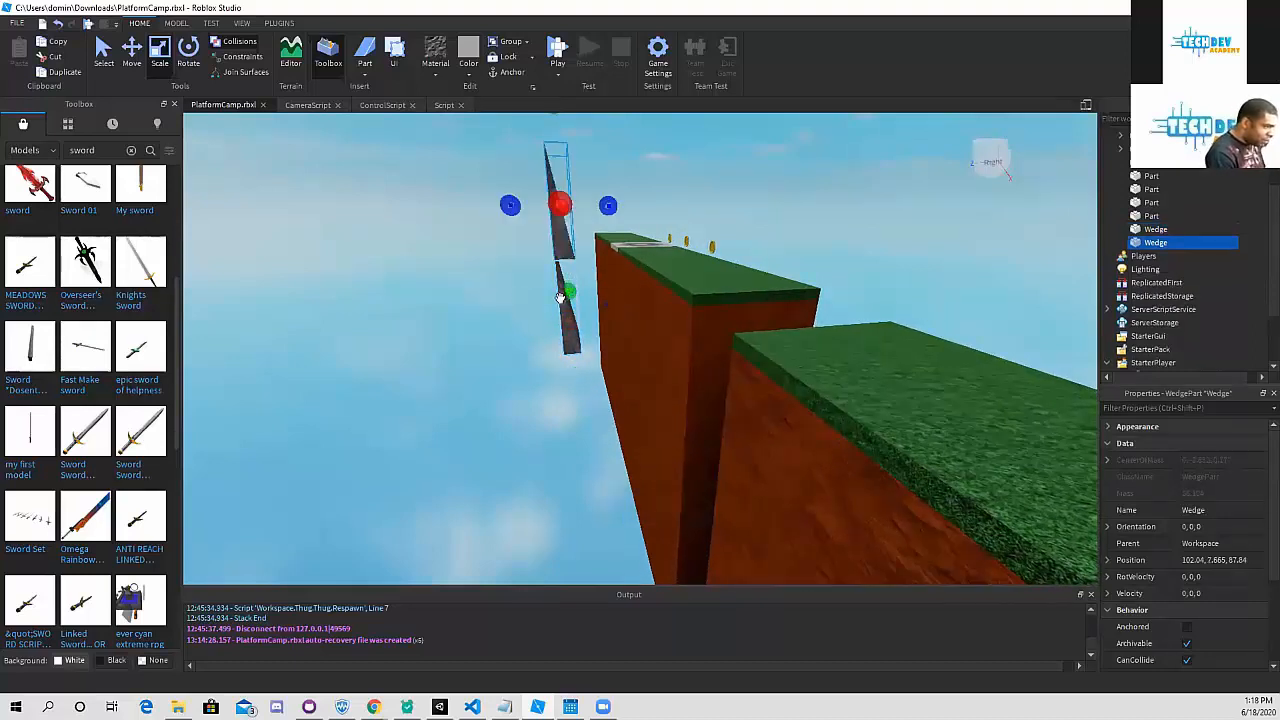
{"action": "key", "text": "ctrl+2"}
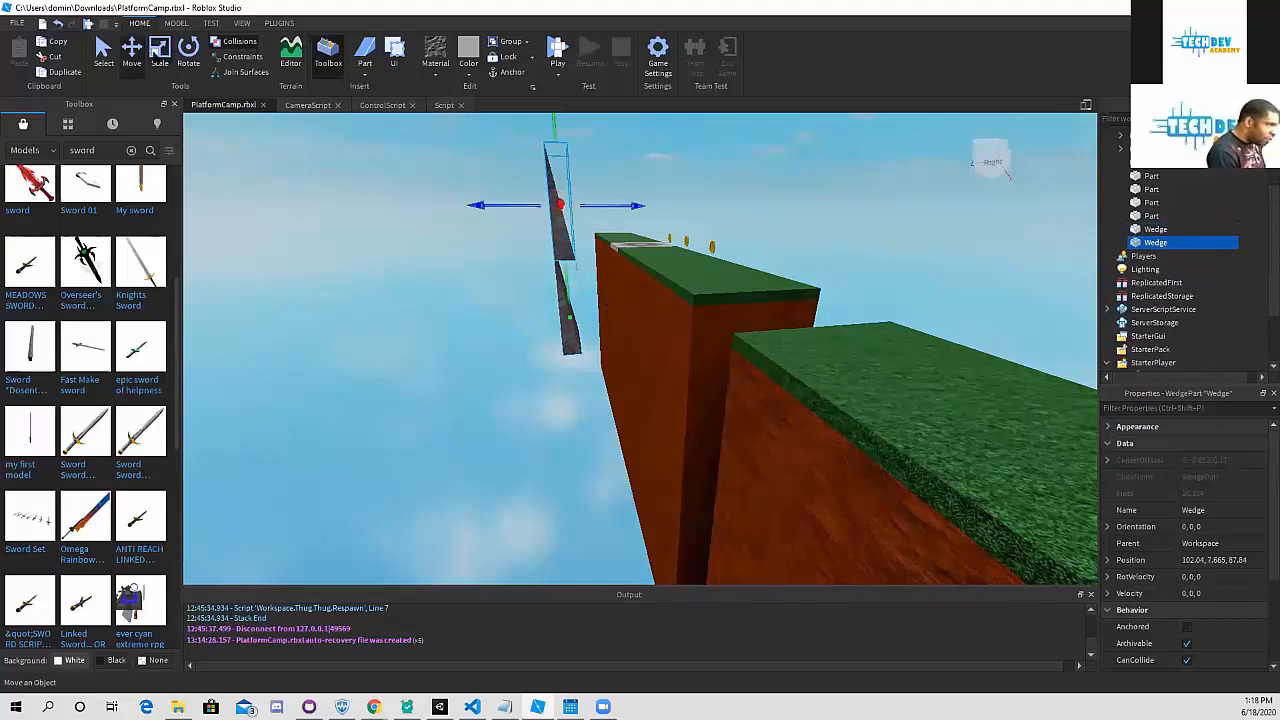
{"action": "left_click_drag", "start_coordinate": [626, 206], "coordinate": [608, 210]}
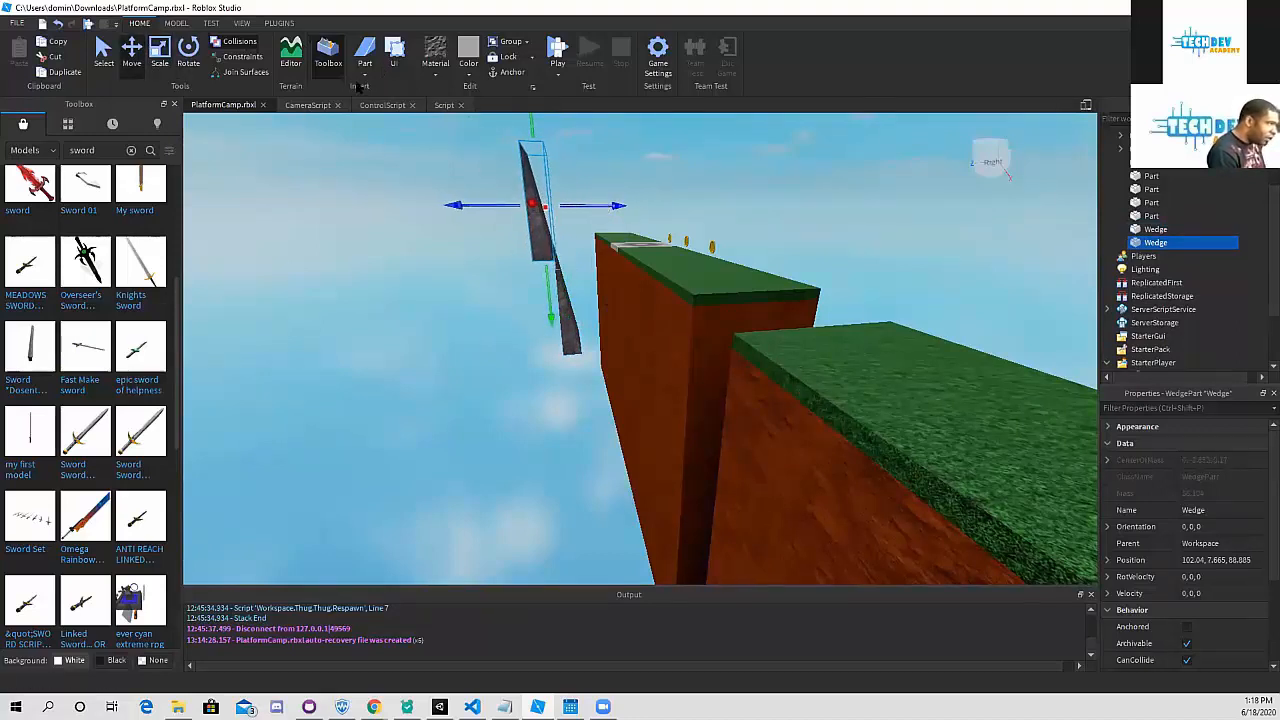
- Rotate the copied wedge 180 degrees about the vertical axis so it mirrors the original
{"action": "key", "text": "ctrl+4"}
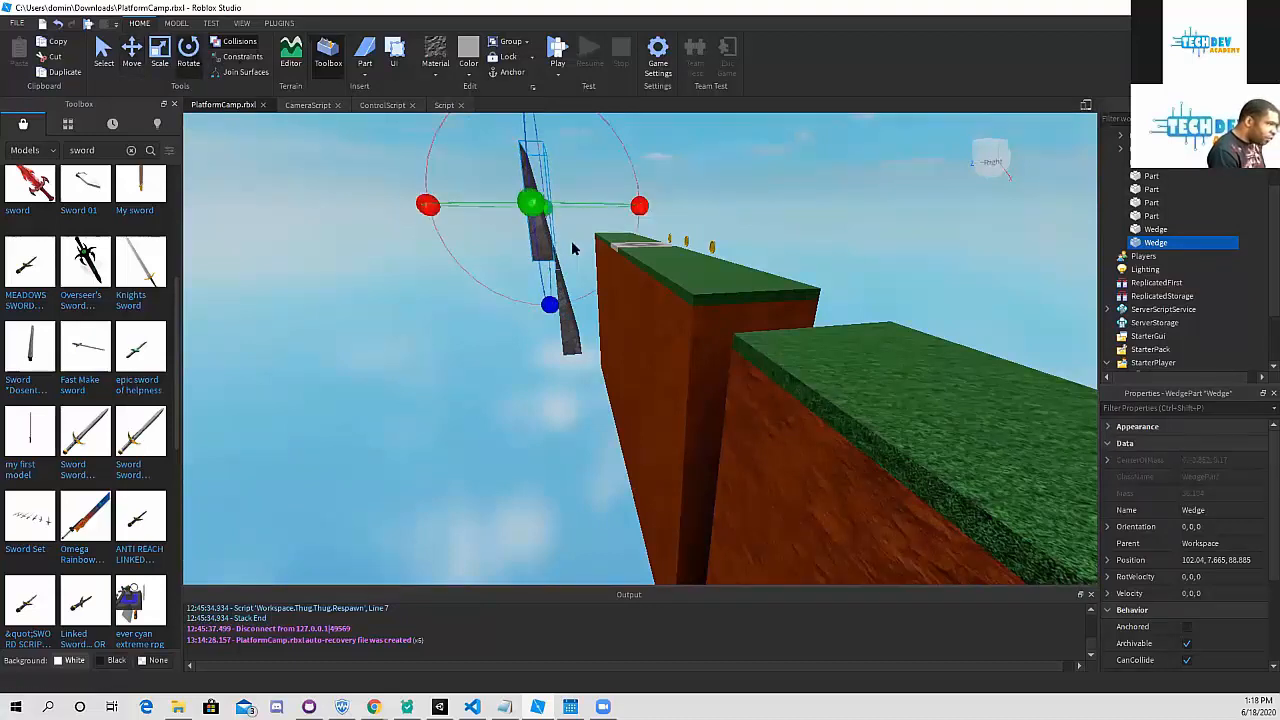
{"action": "middle_click_drag", "start_coordinate": [573, 248], "coordinate": [573, 258]}
{"action": "left_click_drag", "start_coordinate": [545, 297], "coordinate": [580, 234]}
- Lower the copied wedge to about Y 2.537 so it stands back to back with the original
{"action": "key", "text": "ctrl+2"}
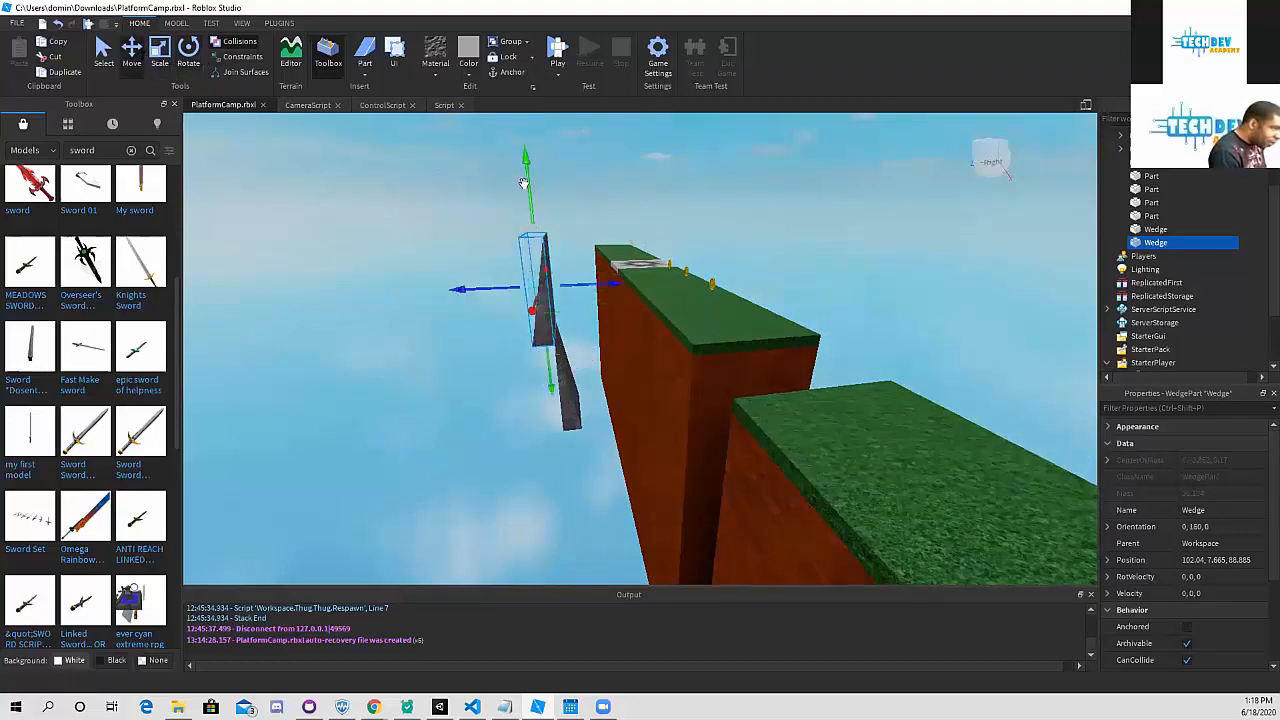
{"action": "left_click_drag", "start_coordinate": [523, 183], "coordinate": [563, 287]}
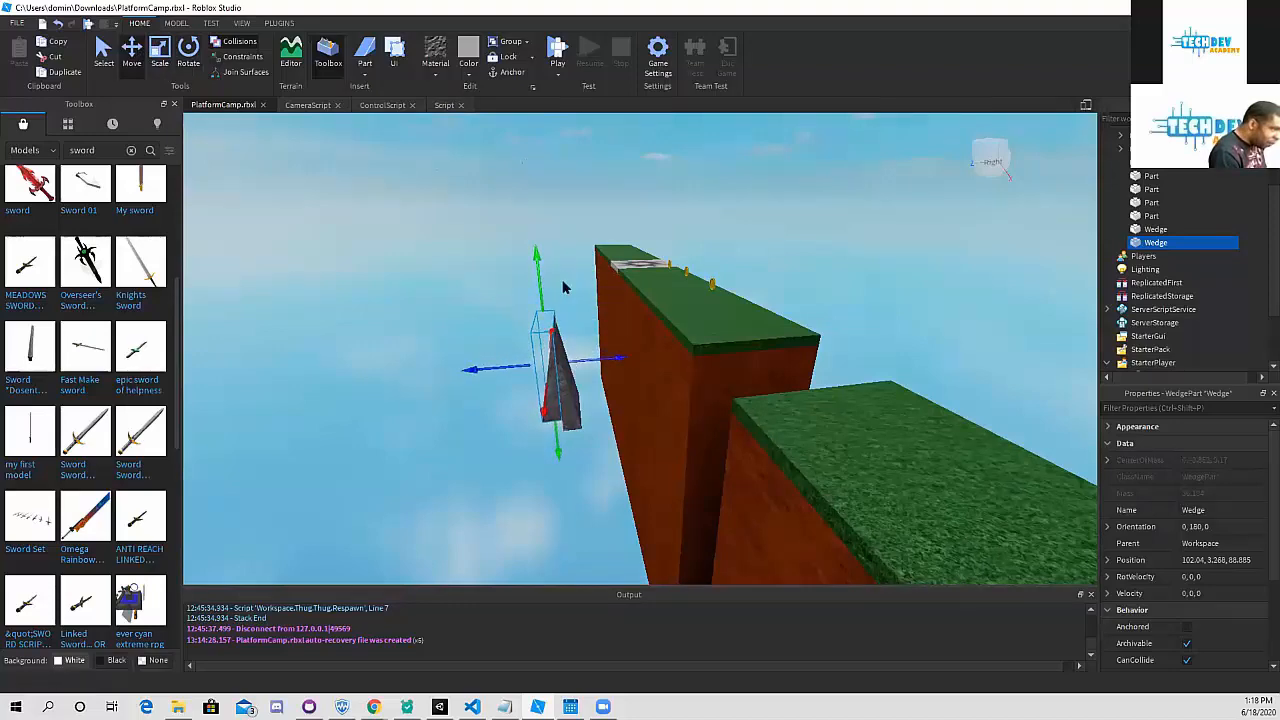
{"action": "scroll", "coordinate": [563, 287], "scroll_direction": "up", "scroll_amount": 3}
{"action": "middle_click_drag", "start_coordinate": [563, 286], "coordinate": [560, 266]}
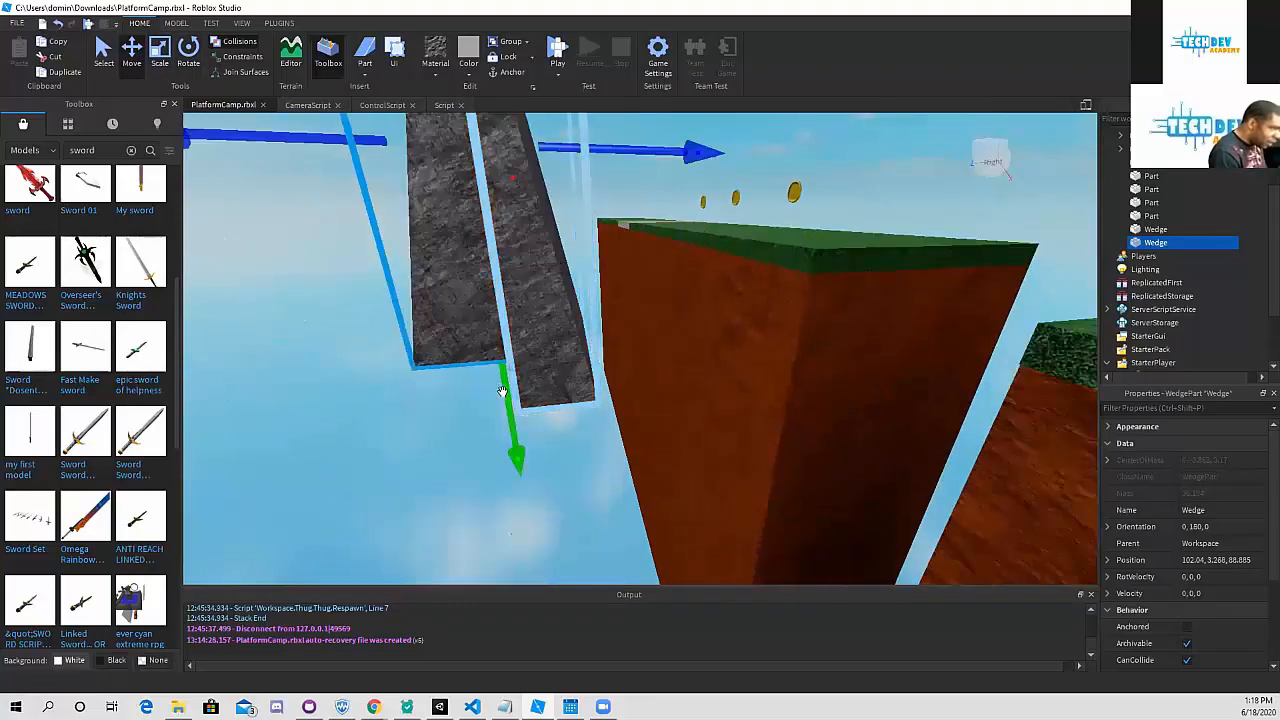
{"action": "left_click_drag", "start_coordinate": [502, 391], "coordinate": [510, 443]}
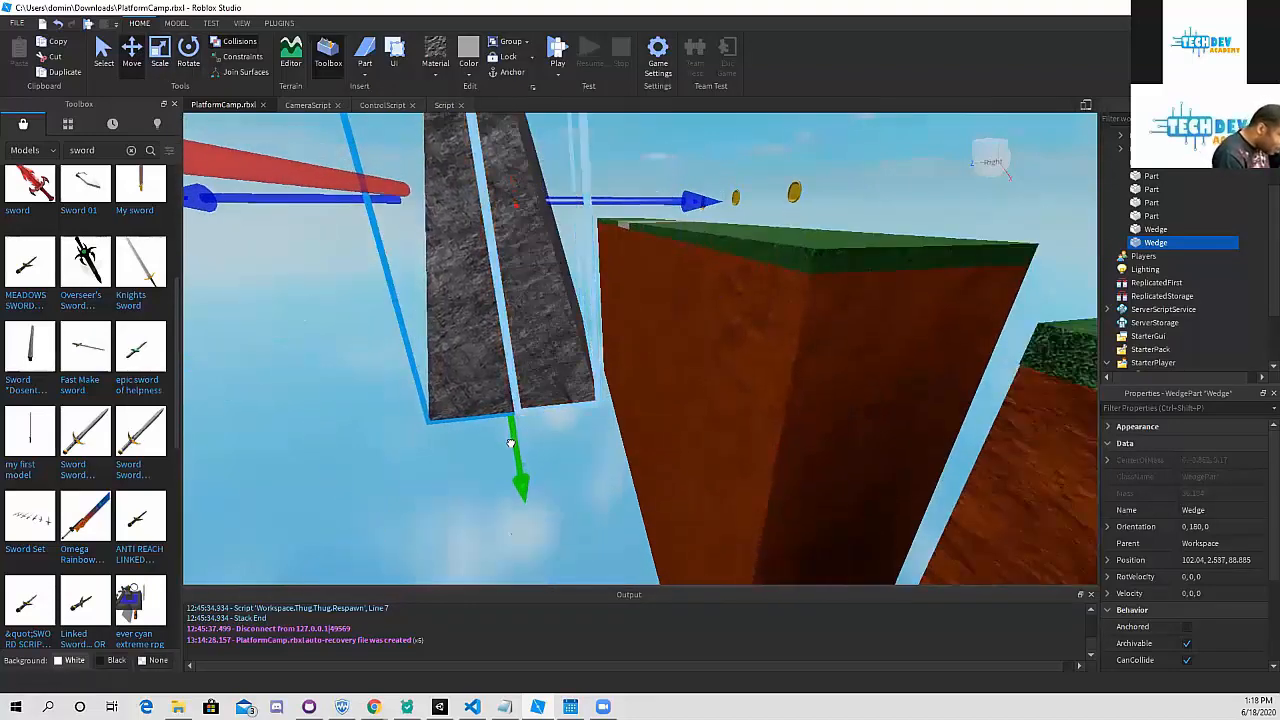
- Fine-tune the copied wedge's height to about Y 2.568 and check its alignment with the original from the other side
{"action": "right_click_drag", "start_coordinate": [484, 421], "coordinate": [583, 443]}
{"action": "left_click", "coordinate": [890, 508]}
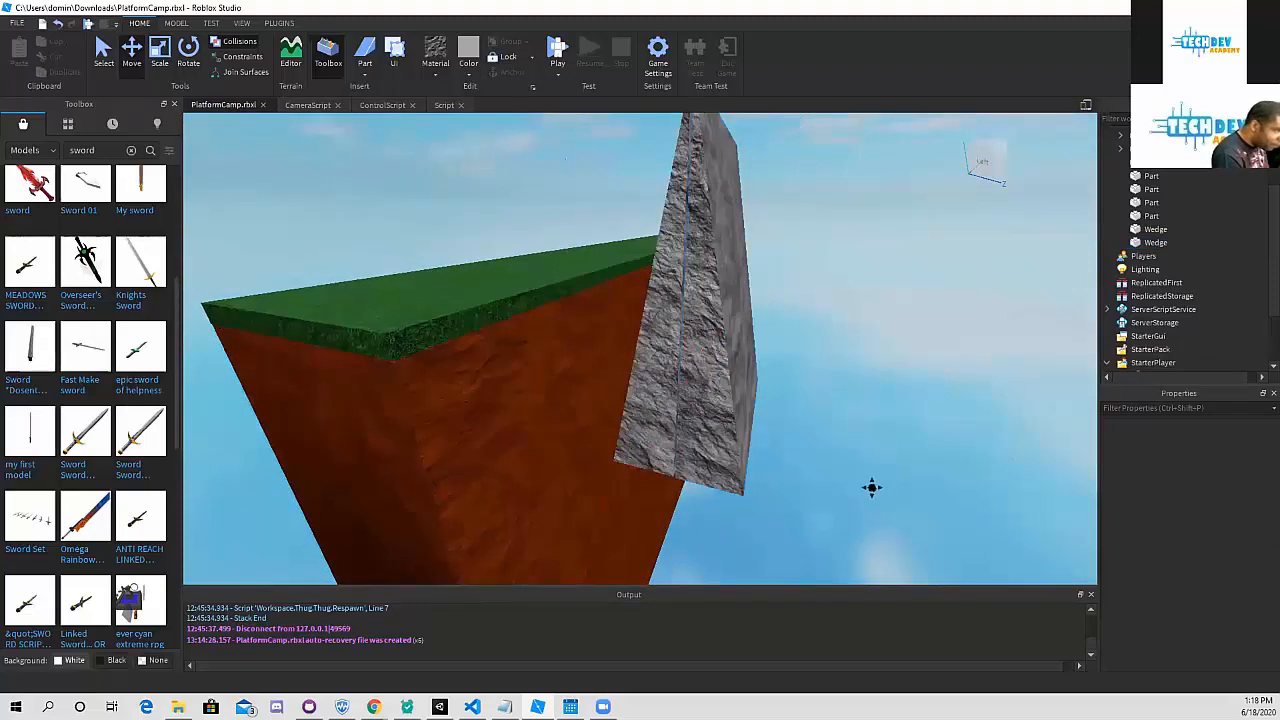
{"action": "right_click_drag", "start_coordinate": [871, 487], "coordinate": [870, 498]}
{"action": "left_click", "coordinate": [712, 490]}
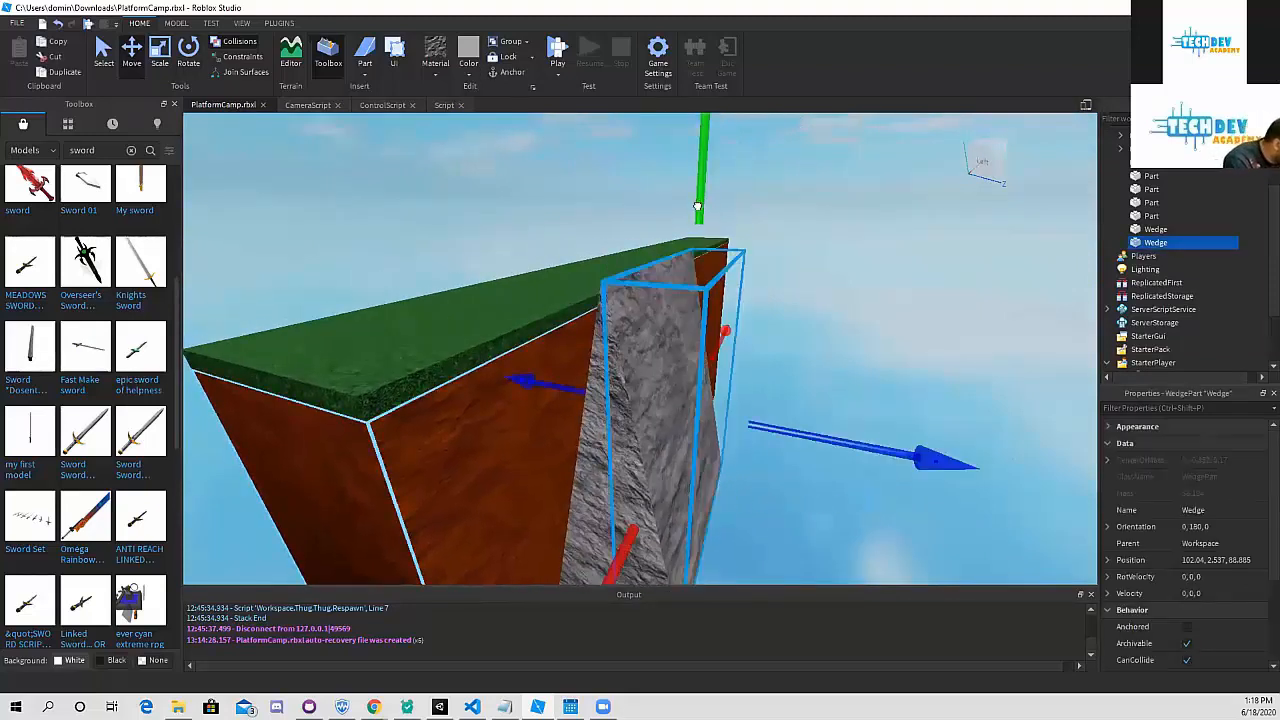
{"action": "left_click", "coordinate": [880, 213]}
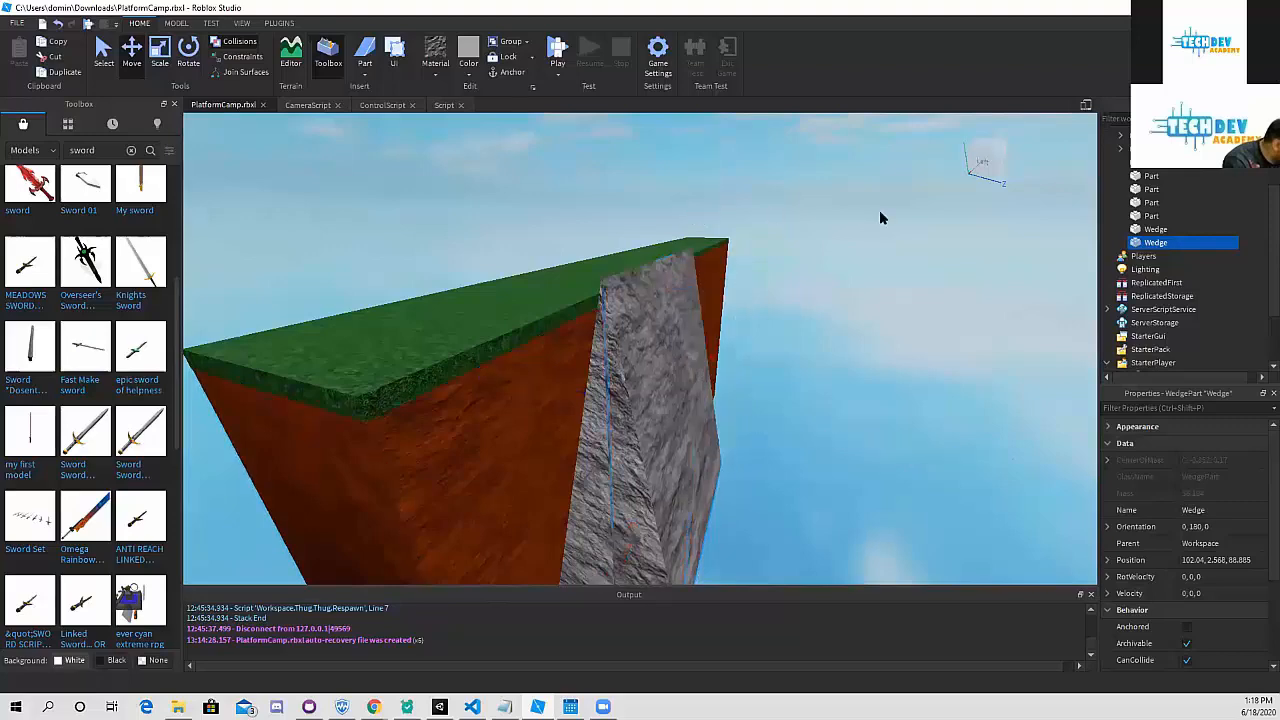
{"action": "middle_click_drag", "start_coordinate": [806, 248], "coordinate": [813, 236]}
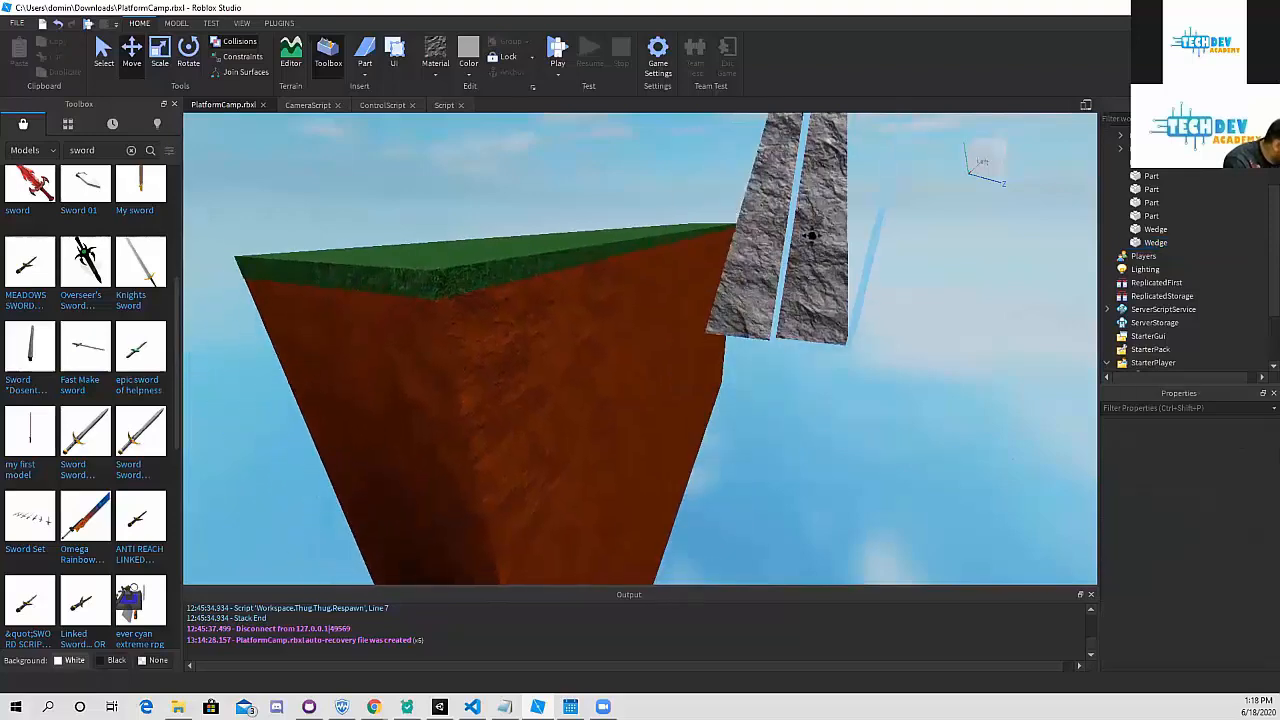
- Examine the seam between the paired grey wedges from several angles and distances
{"action": "left_click", "coordinate": [800, 292]}
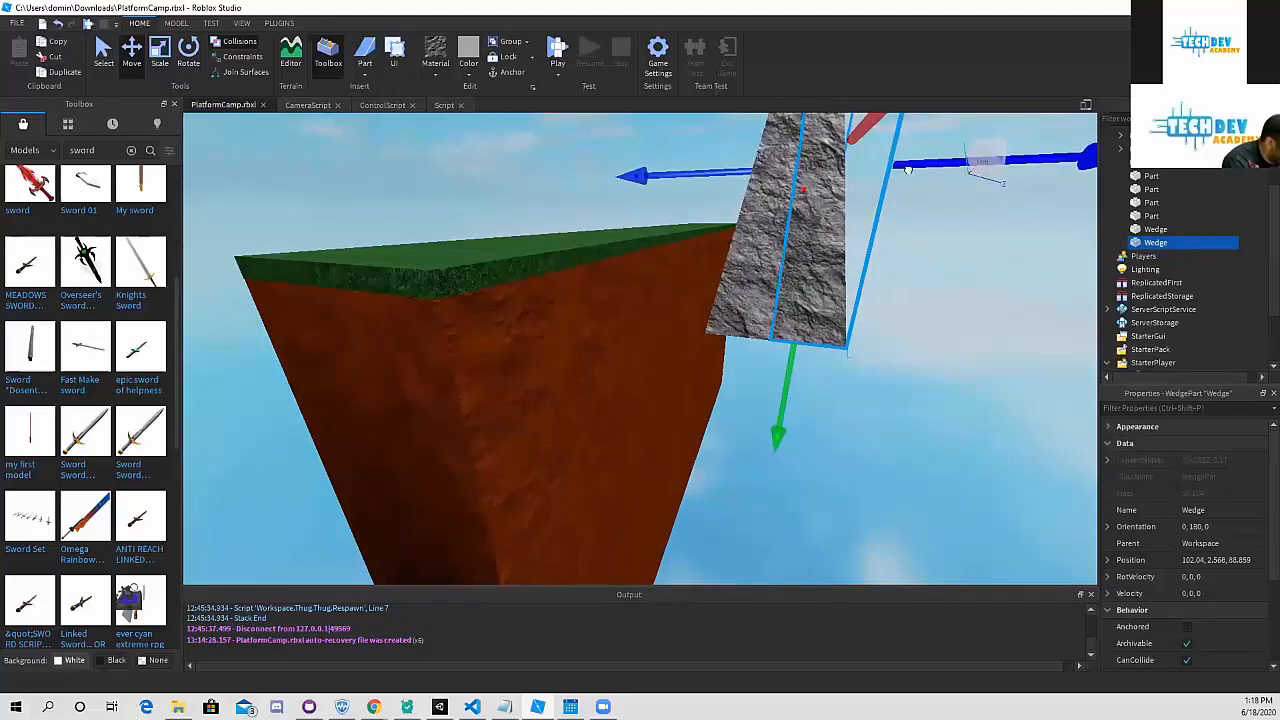
{"action": "left_click", "coordinate": [914, 383]}
{"action": "right_click_drag", "start_coordinate": [914, 383], "coordinate": [858, 386]}
{"action": "key", "text": "a"}
{"action": "right_click_drag", "start_coordinate": [857, 385], "coordinate": [843, 371]}
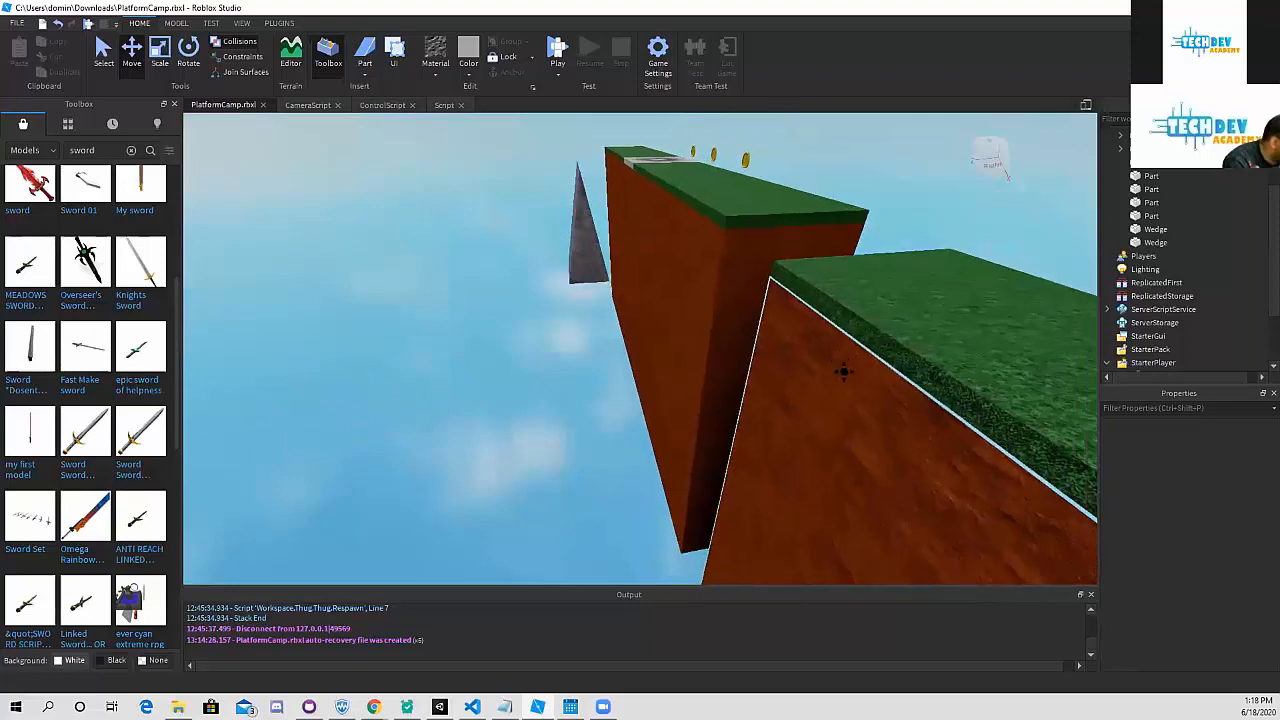
{"action": "scroll", "coordinate": [843, 365], "scroll_direction": "up", "scroll_amount": 3}
{"action": "scroll", "coordinate": [843, 358], "scroll_direction": "down", "scroll_amount": 5}
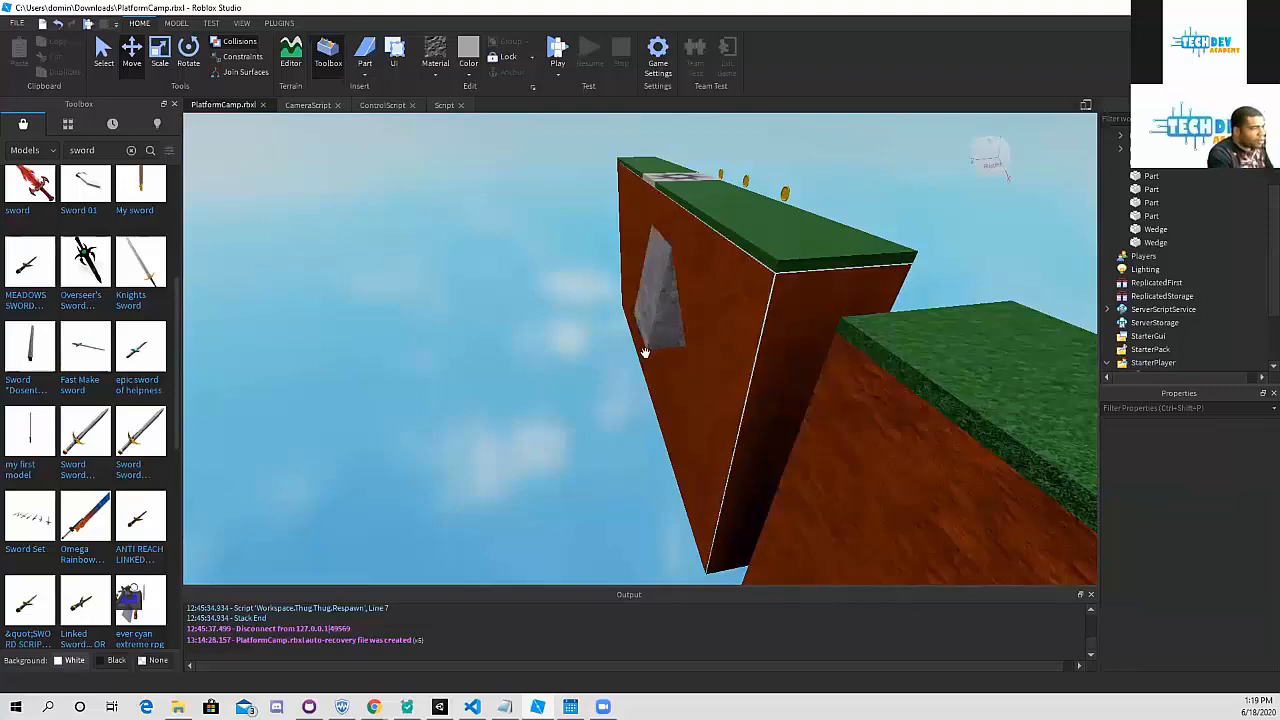
{"action": "right_click_drag", "start_coordinate": [601, 359], "coordinate": [608, 330]}
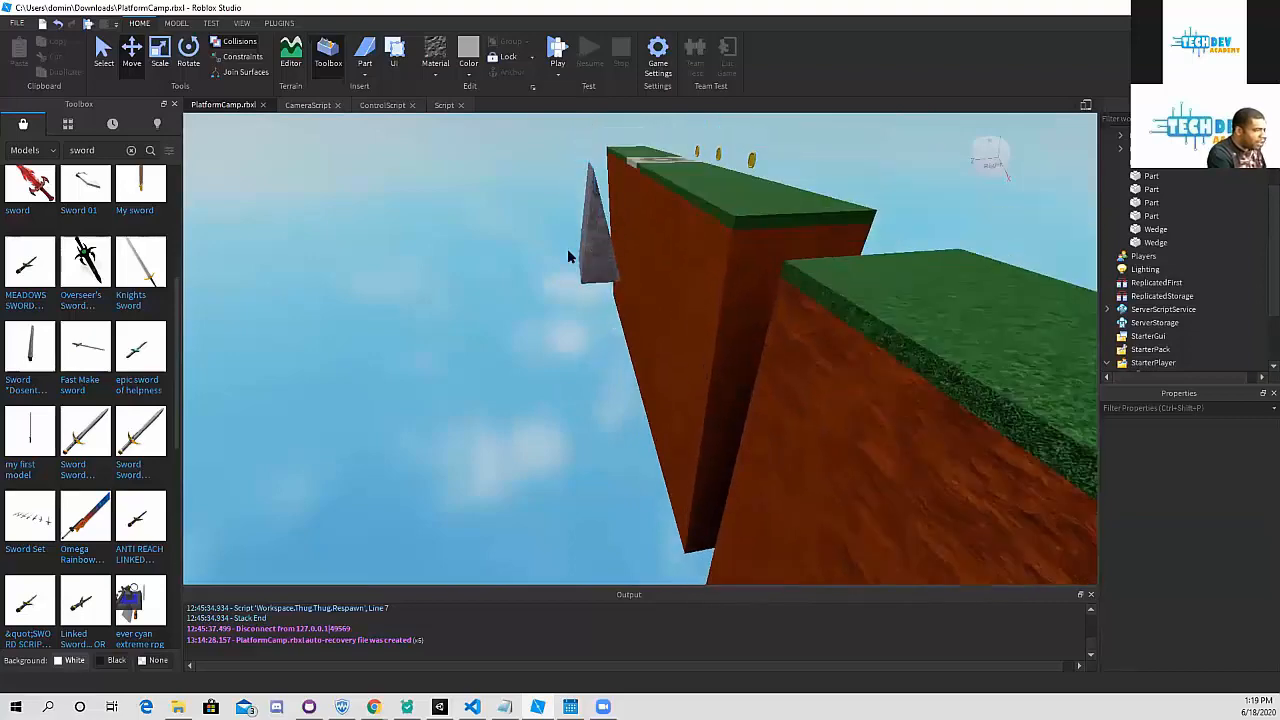
{"action": "scroll", "coordinate": [603, 242], "scroll_direction": "up", "scroll_amount": 5}
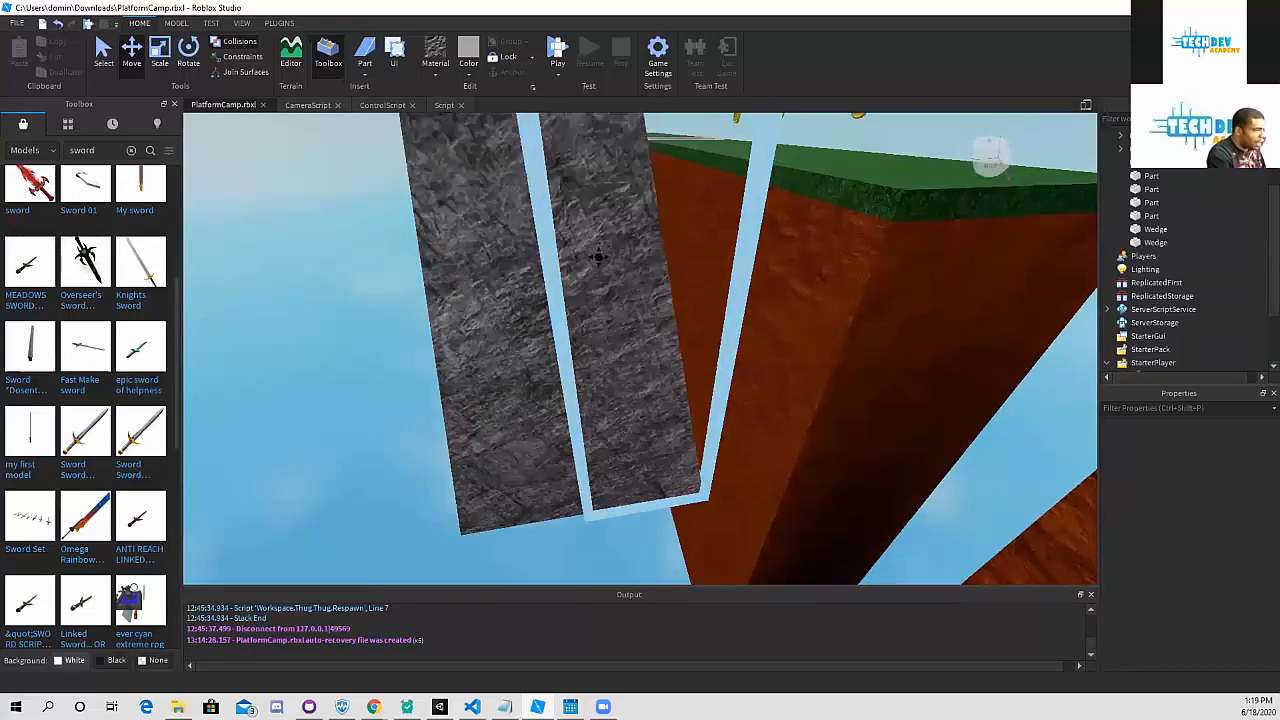
{"action": "scroll", "coordinate": [600, 255], "scroll_direction": "down", "scroll_amount": 3}
{"action": "scroll", "coordinate": [600, 262], "scroll_direction": "down", "scroll_amount": 4}
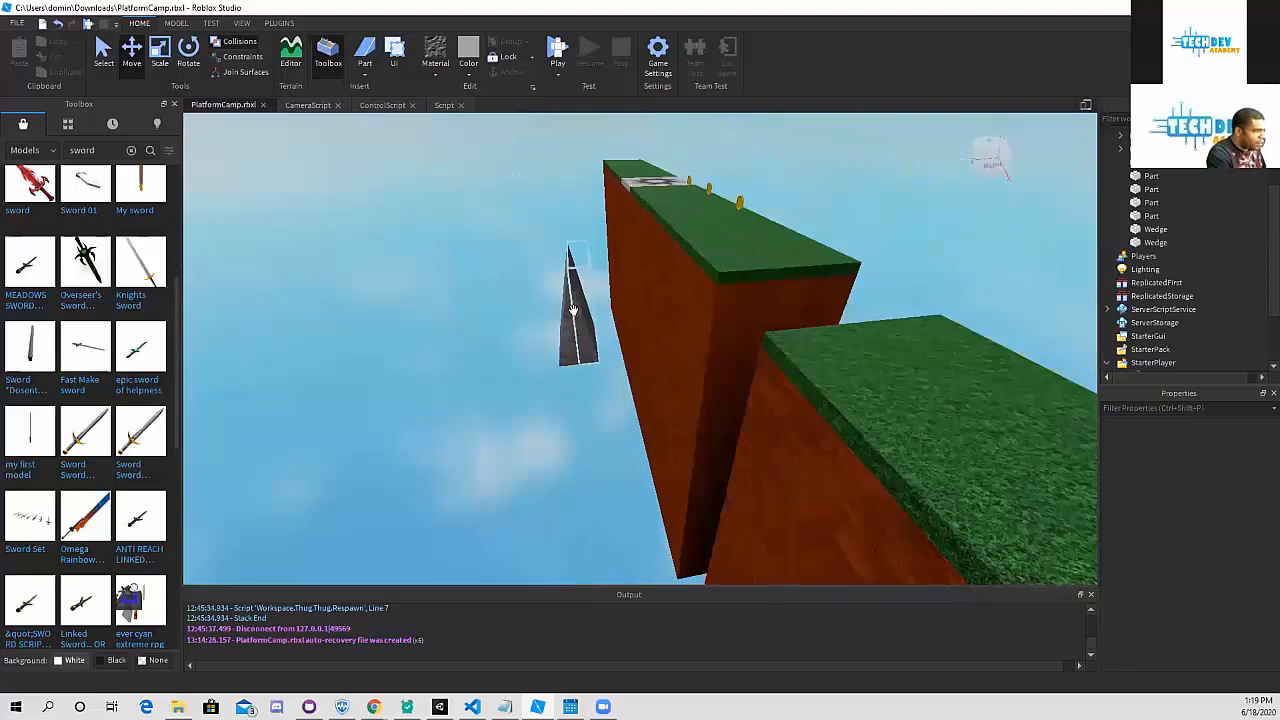
- Select each of the two wedges in turn and examine how they fit together as one spike
{"action": "left_click", "coordinate": [584, 313]}
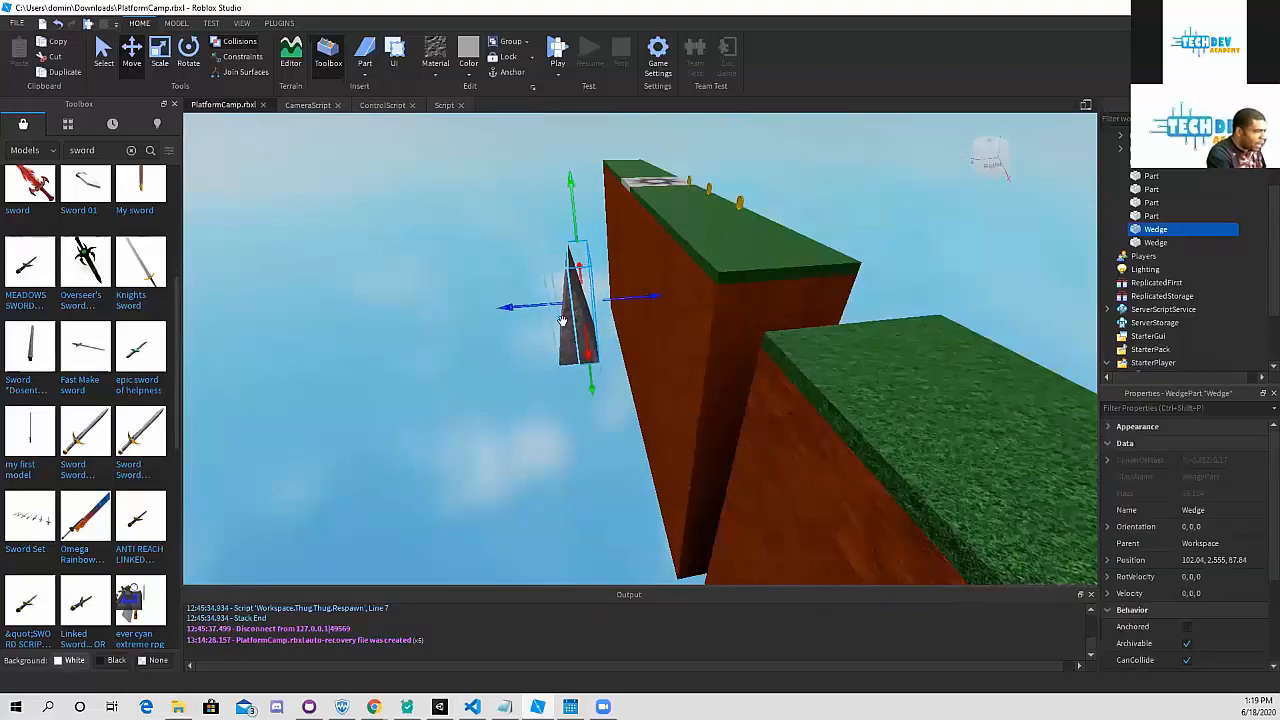
{"action": "left_click", "coordinate": [562, 320]}
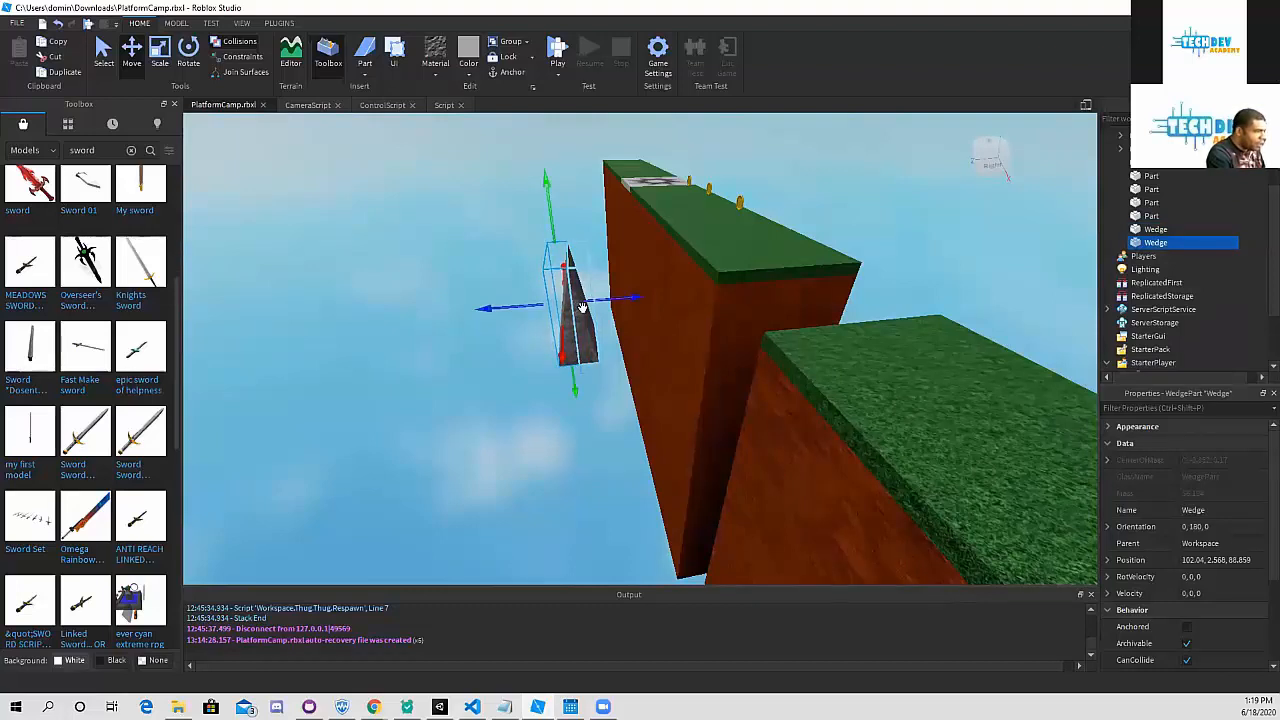
{"action": "left_click", "coordinate": [1156, 230]}
{"action": "left_click", "coordinate": [1155, 243]}
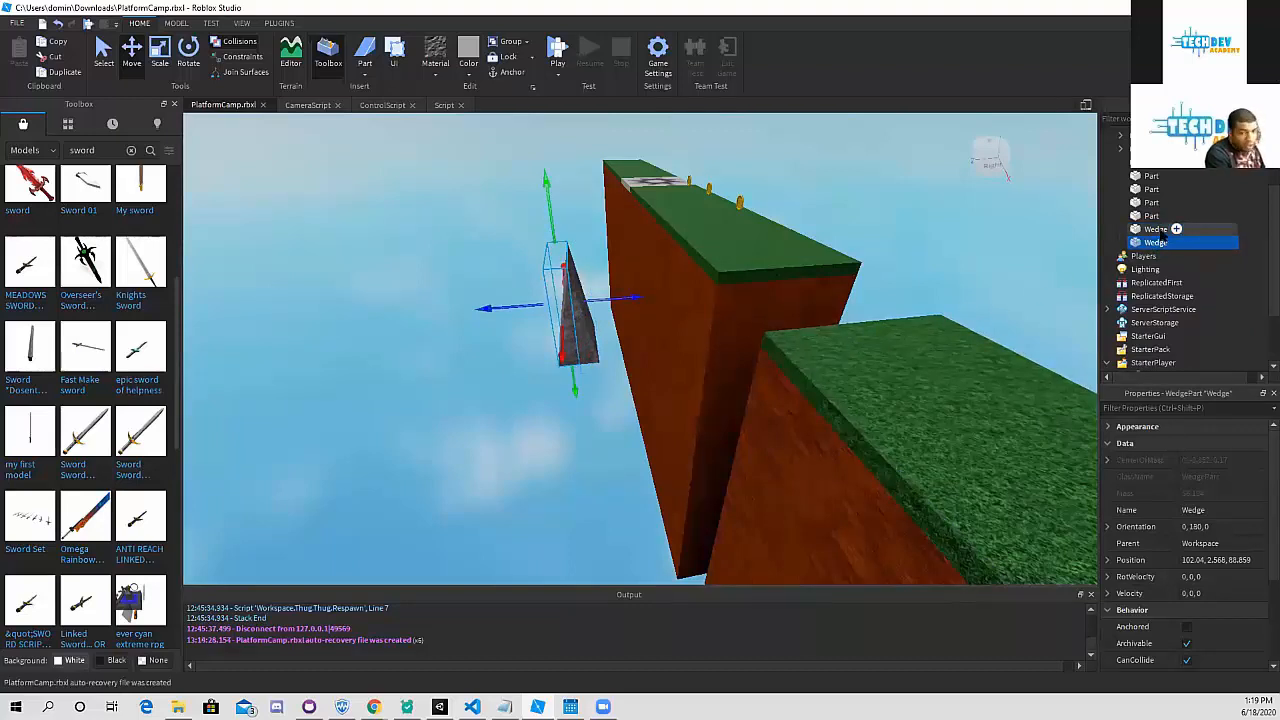
{"action": "left_click", "coordinate": [585, 232]}
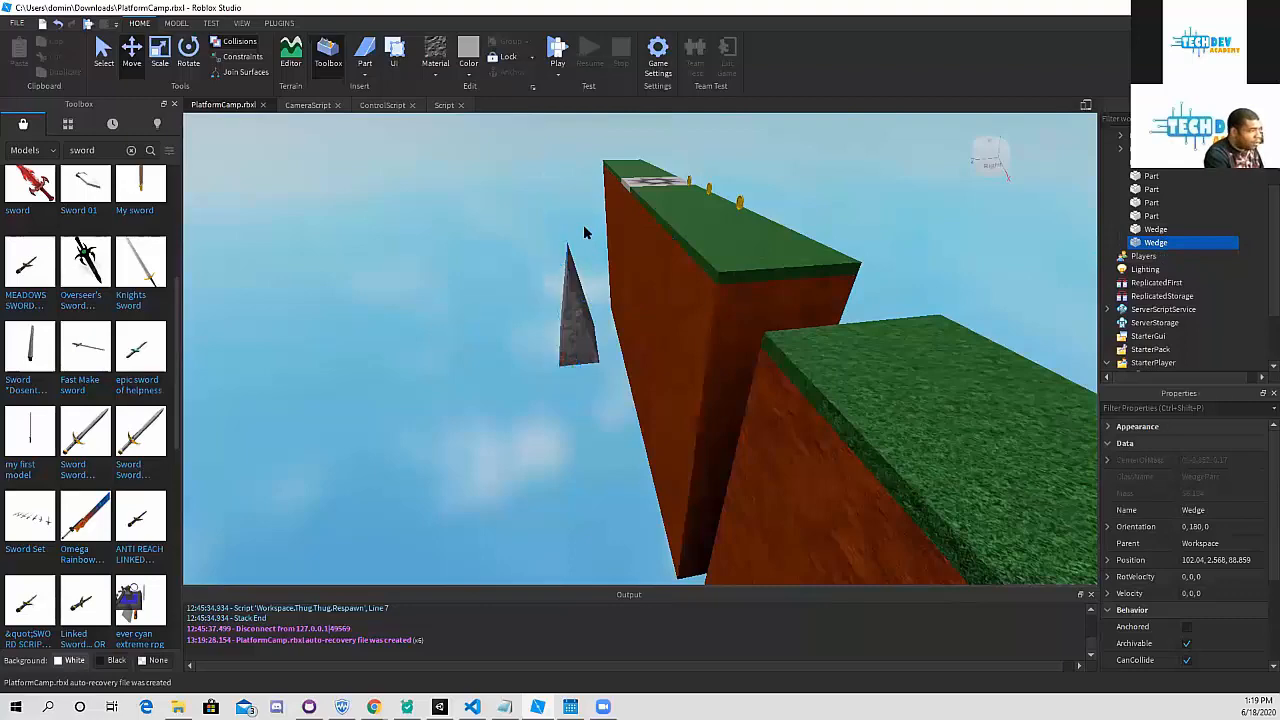
{"action": "scroll", "coordinate": [585, 280], "scroll_direction": "down", "scroll_amount": 2}
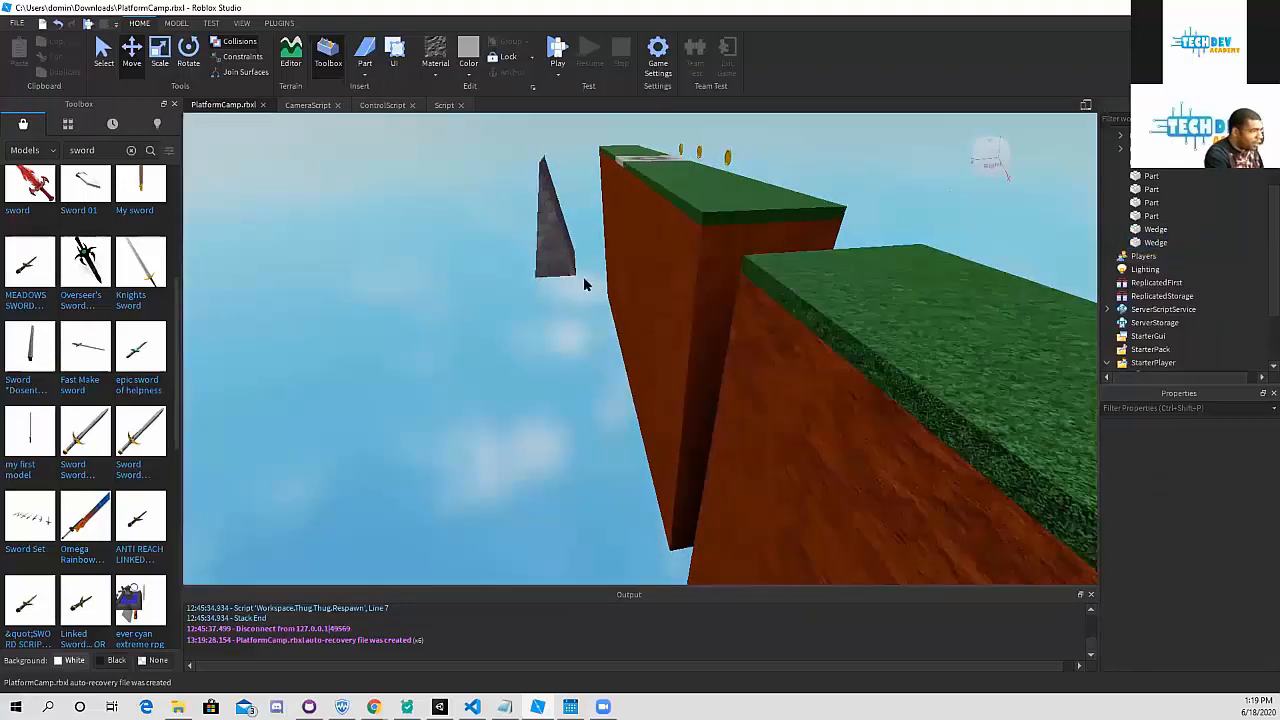
{"action": "scroll", "coordinate": [590, 280], "scroll_direction": "down", "scroll_amount": 4}
{"action": "scroll", "coordinate": [596, 279], "scroll_direction": "up", "scroll_amount": 3}
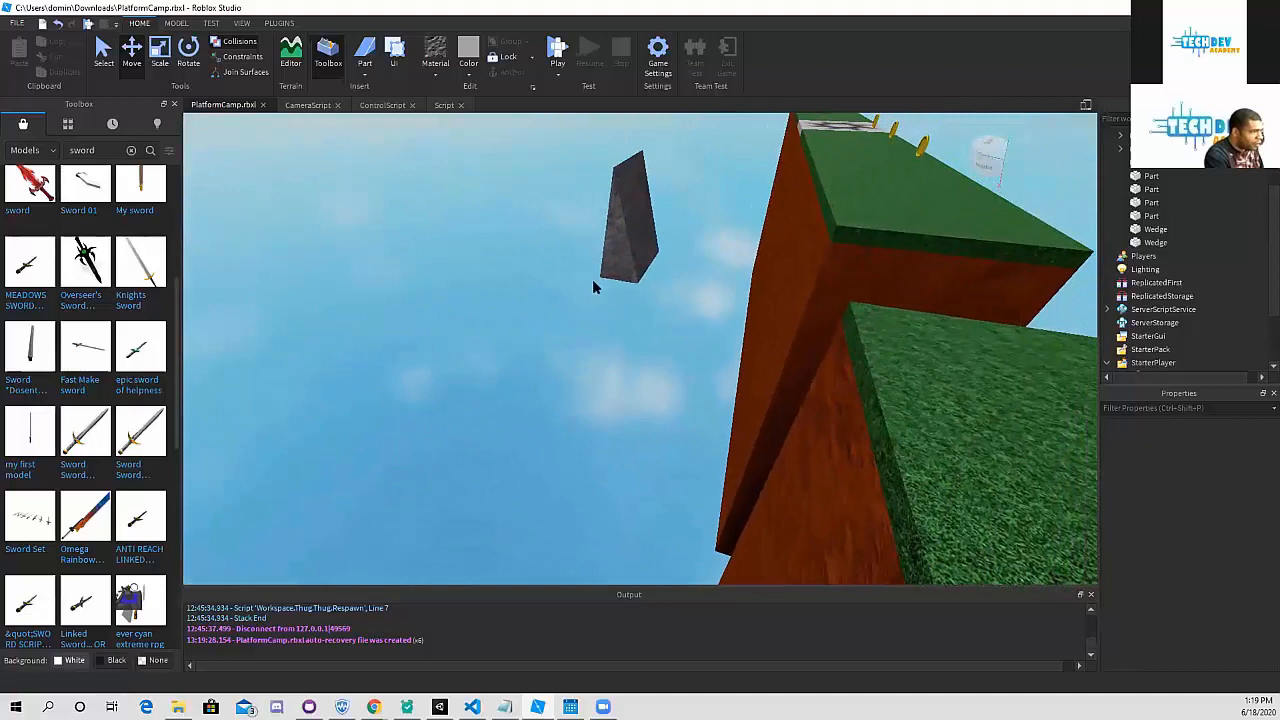
{"action": "right_click_drag", "start_coordinate": [594, 287], "coordinate": [594, 288]}
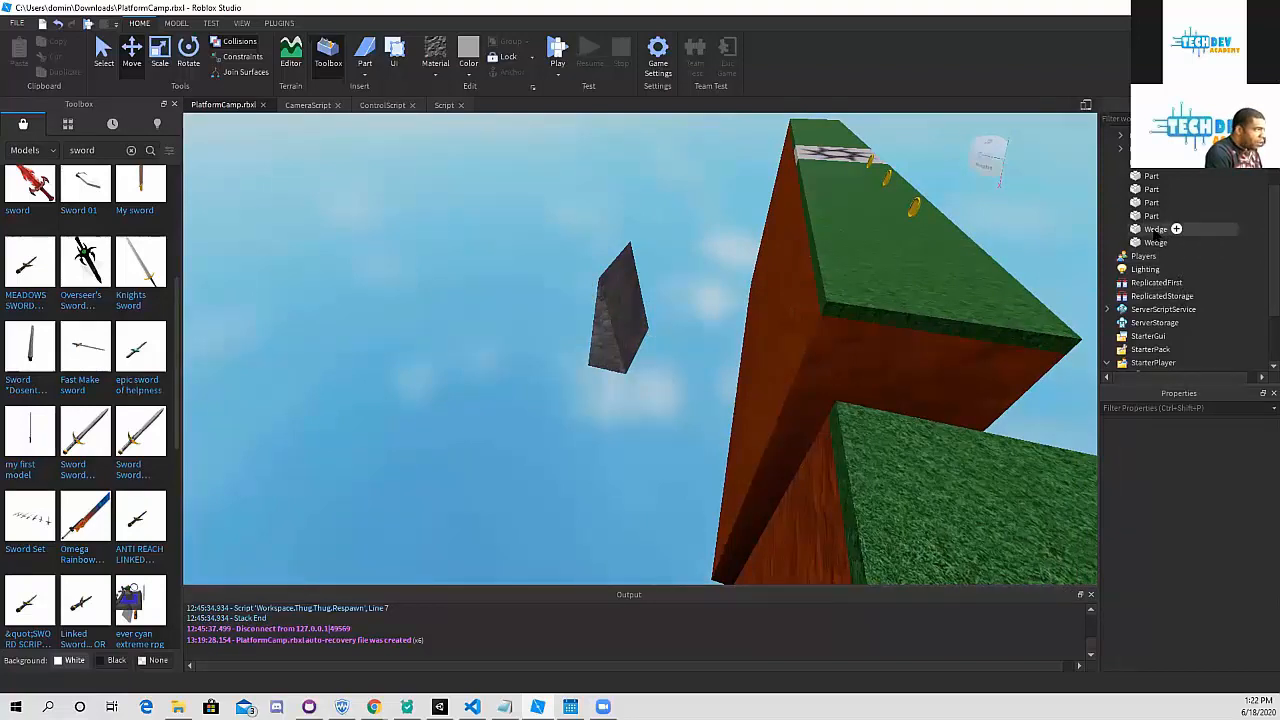
{"action": "left_click", "coordinate": [1160, 229]}
{"action": "left_click", "coordinate": [1157, 243], "text": "shift"}
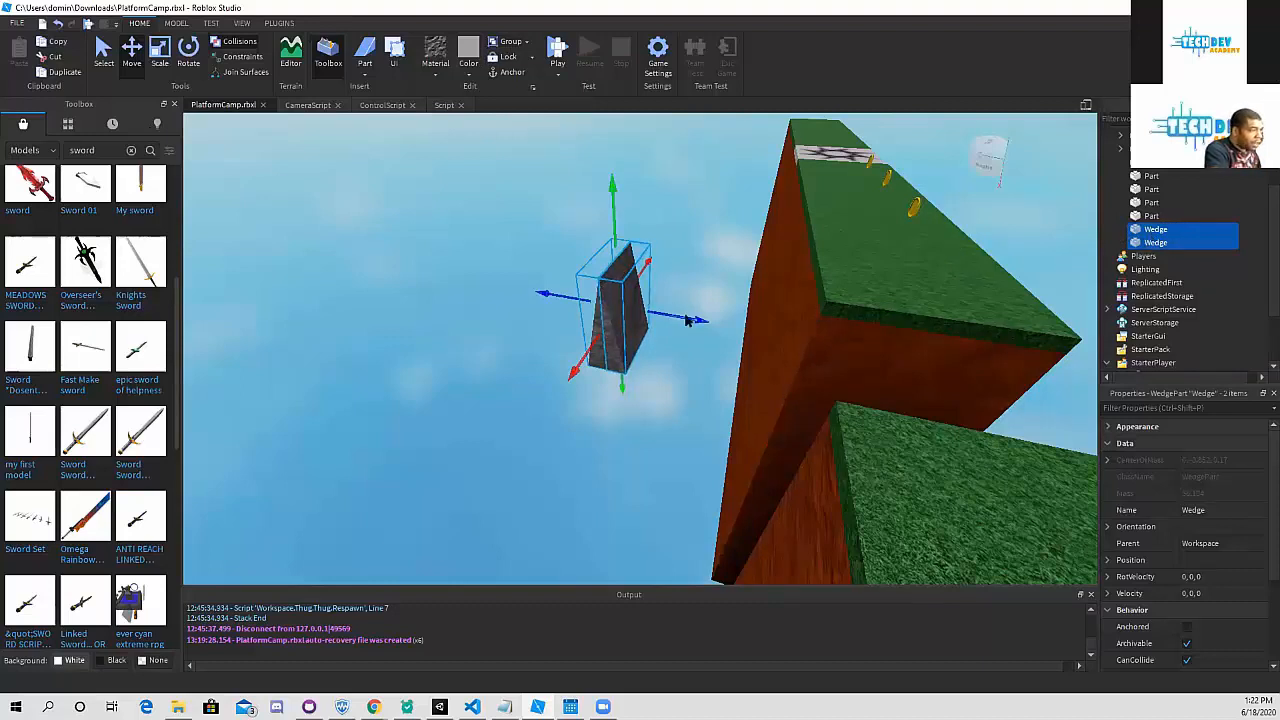
{"action": "scroll", "coordinate": [1169, 188], "scroll_direction": "up", "scroll_amount": 1}
{"action": "scroll", "coordinate": [1169, 188], "scroll_direction": "up", "scroll_amount": 1}
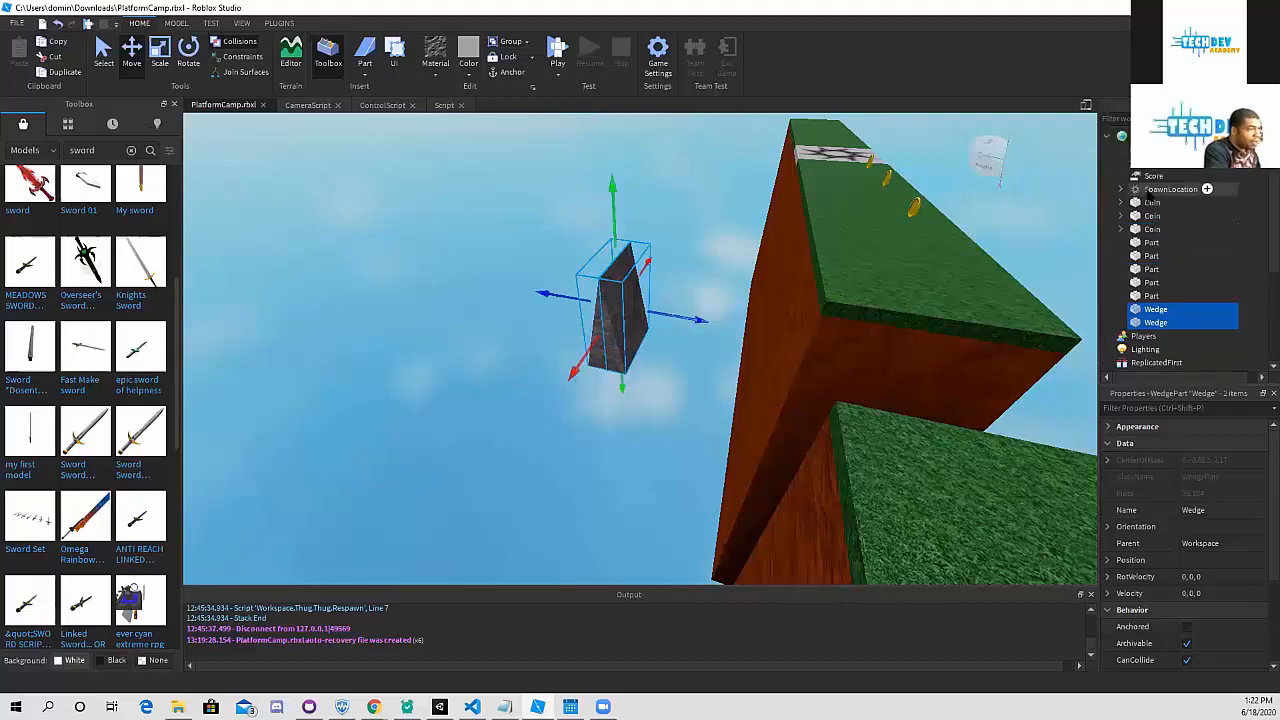
{"action": "scroll", "coordinate": [1169, 188], "scroll_direction": "down", "scroll_amount": 2}
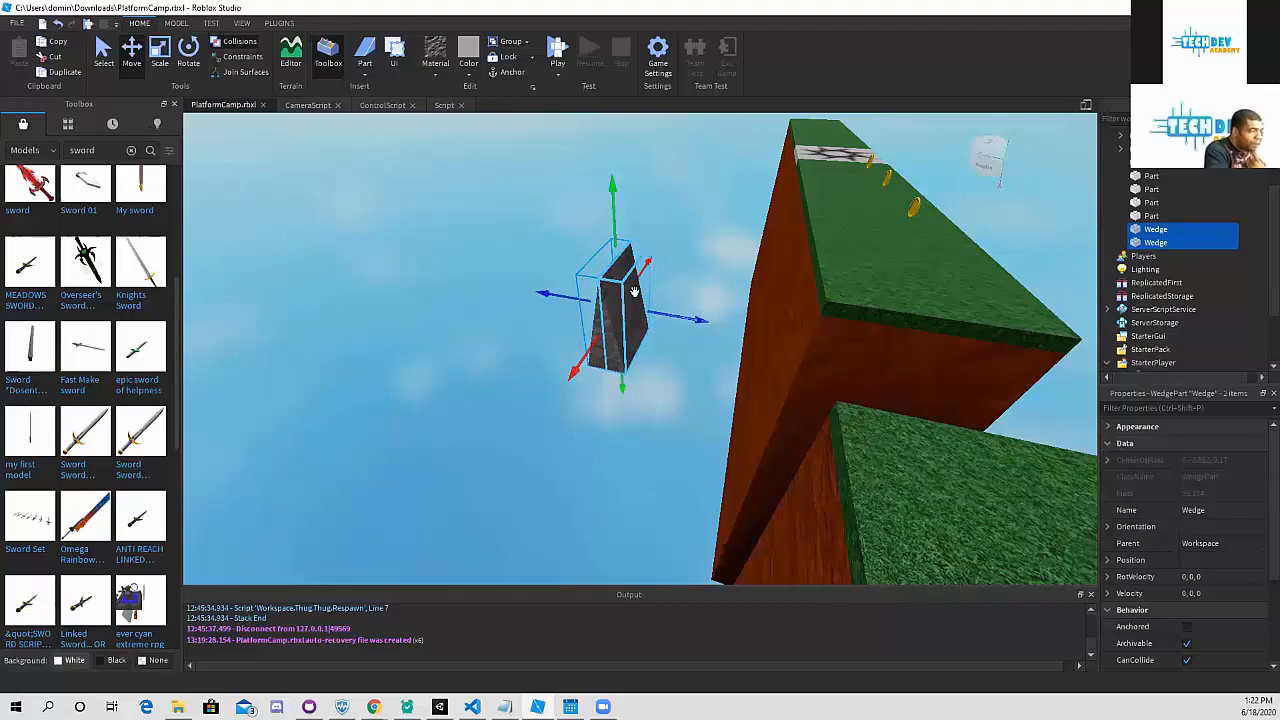
{"action": "left_click", "coordinate": [678, 202]}
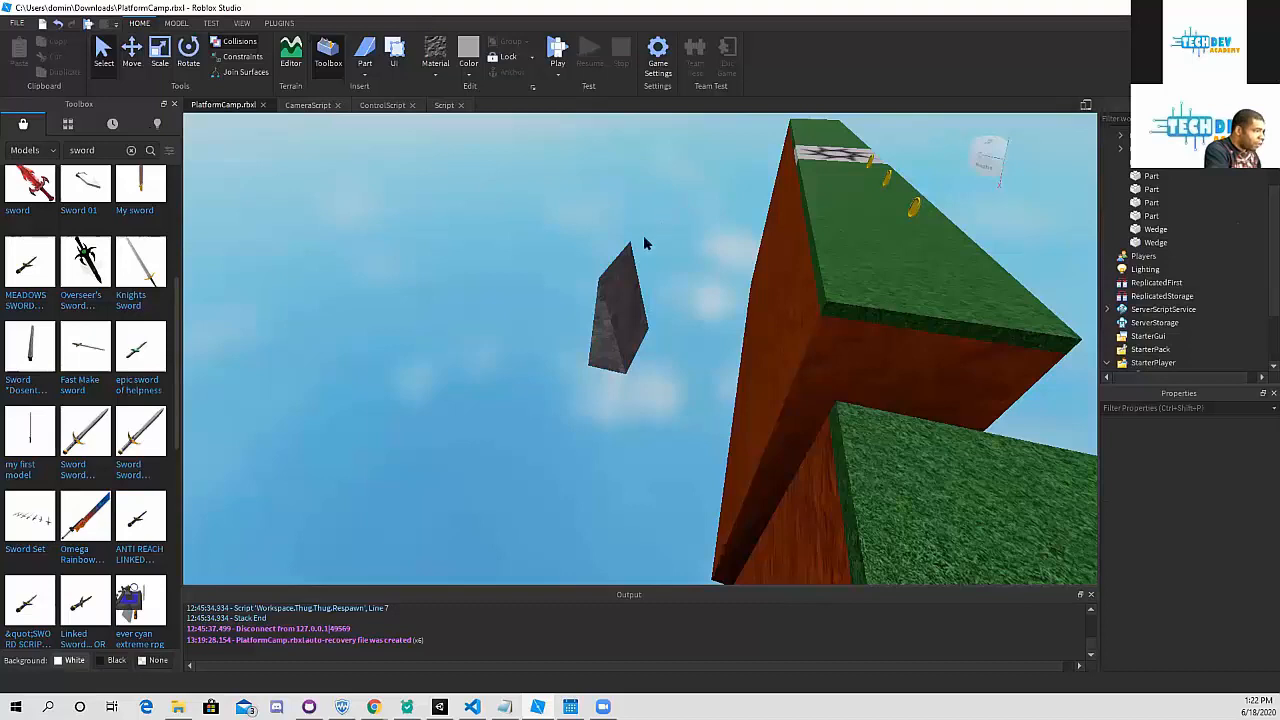
- Select both grey wedges together and group them into a single model
{"action": "left_click_drag", "start_coordinate": [643, 237], "coordinate": [568, 364]}
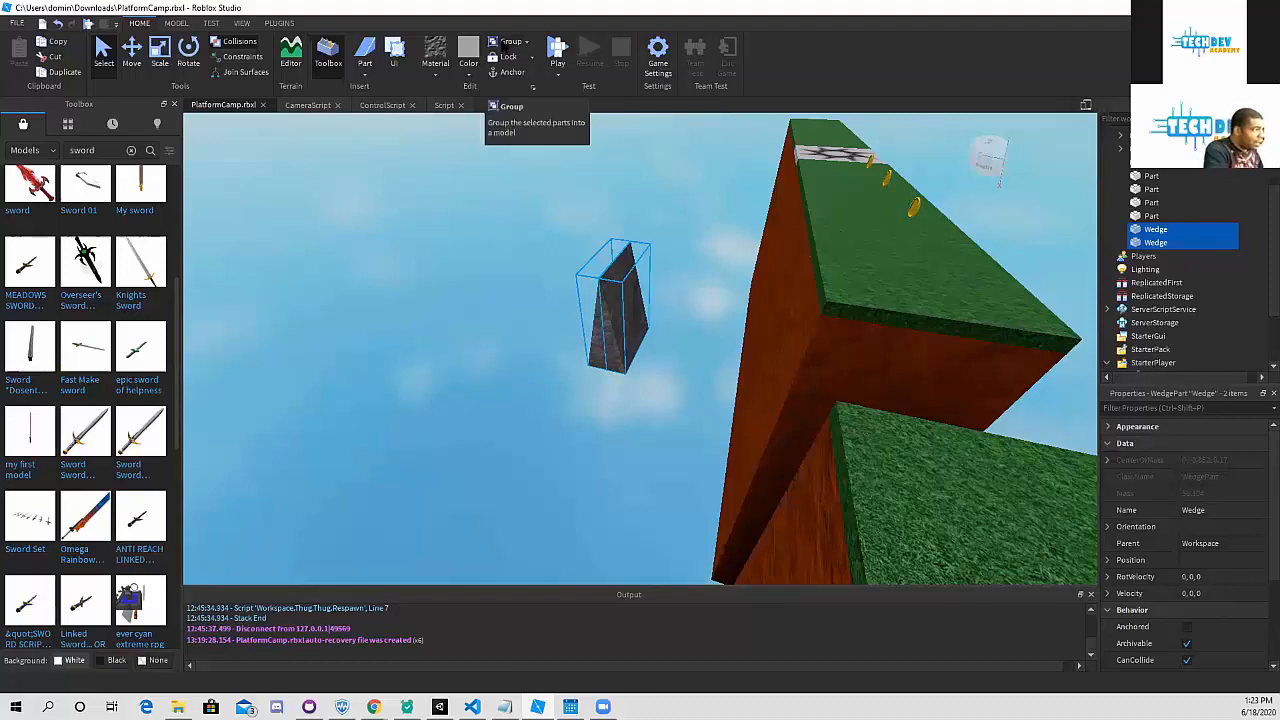
{"action": "left_click", "coordinate": [507, 42]}
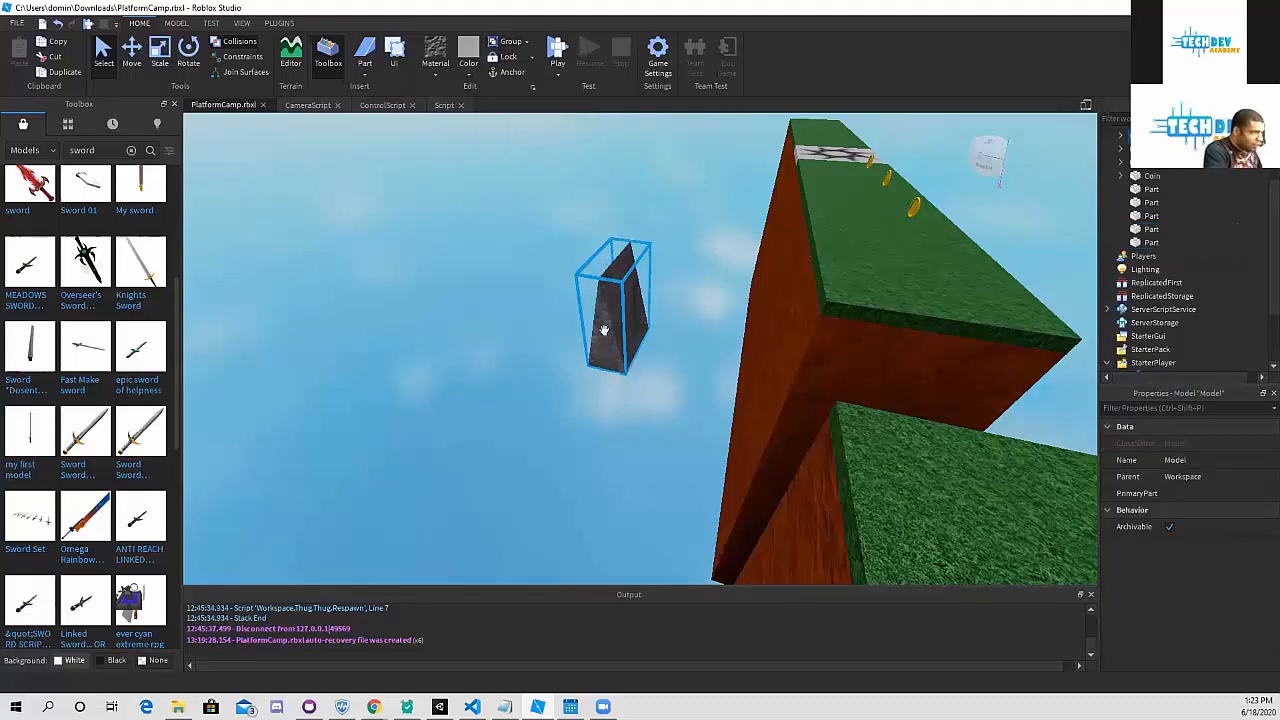
{"action": "right_click_drag", "start_coordinate": [583, 300], "coordinate": [487, 299]}
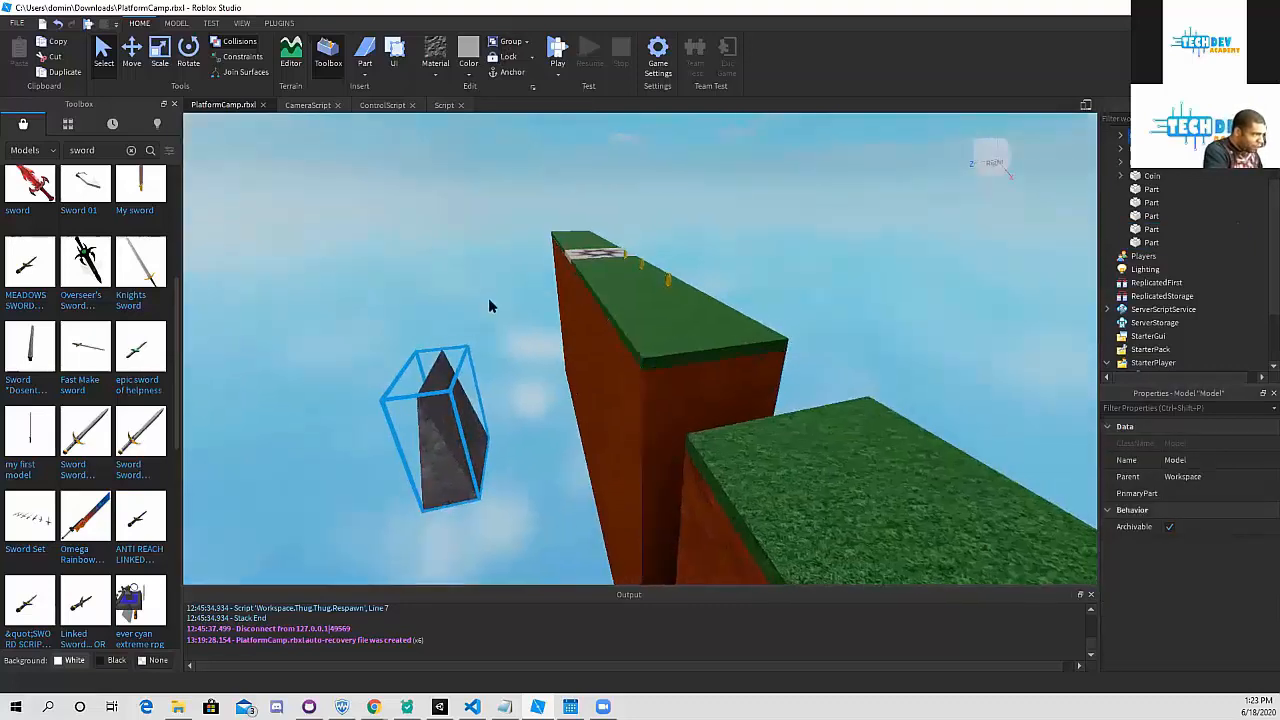
{"action": "key", "text": "q"}
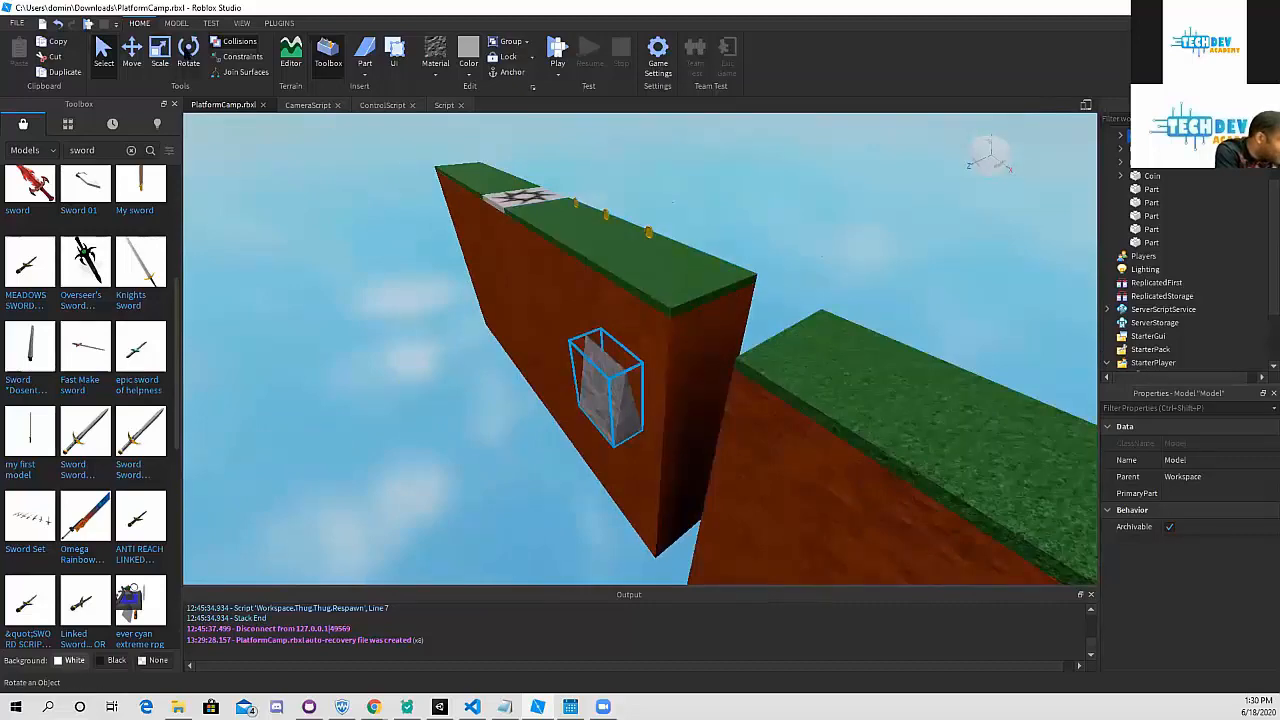
- Rotate the grouped spike model about its vertical axis so its triangular profile faces the long side of the islands
{"action": "left_click", "coordinate": [188, 50]}
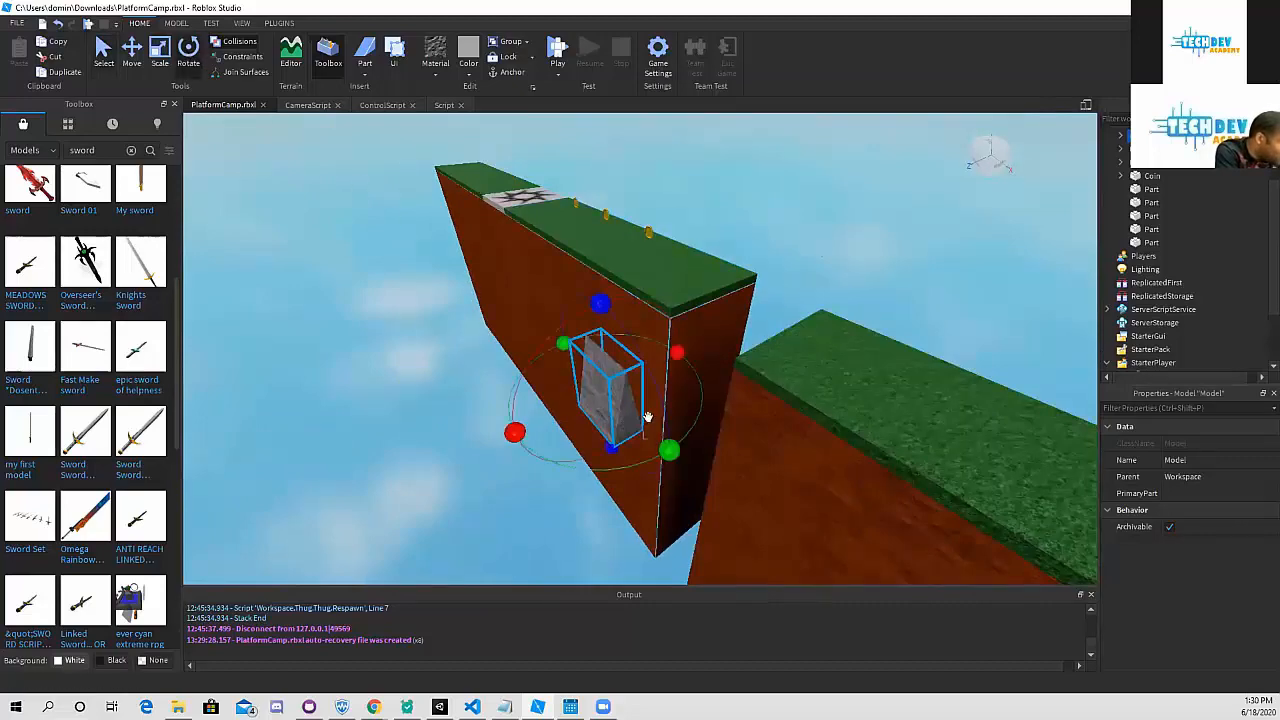
{"action": "scroll", "coordinate": [645, 417], "scroll_direction": "up", "scroll_amount": 3}
{"action": "scroll", "coordinate": [635, 414], "scroll_direction": "down", "scroll_amount": 3}
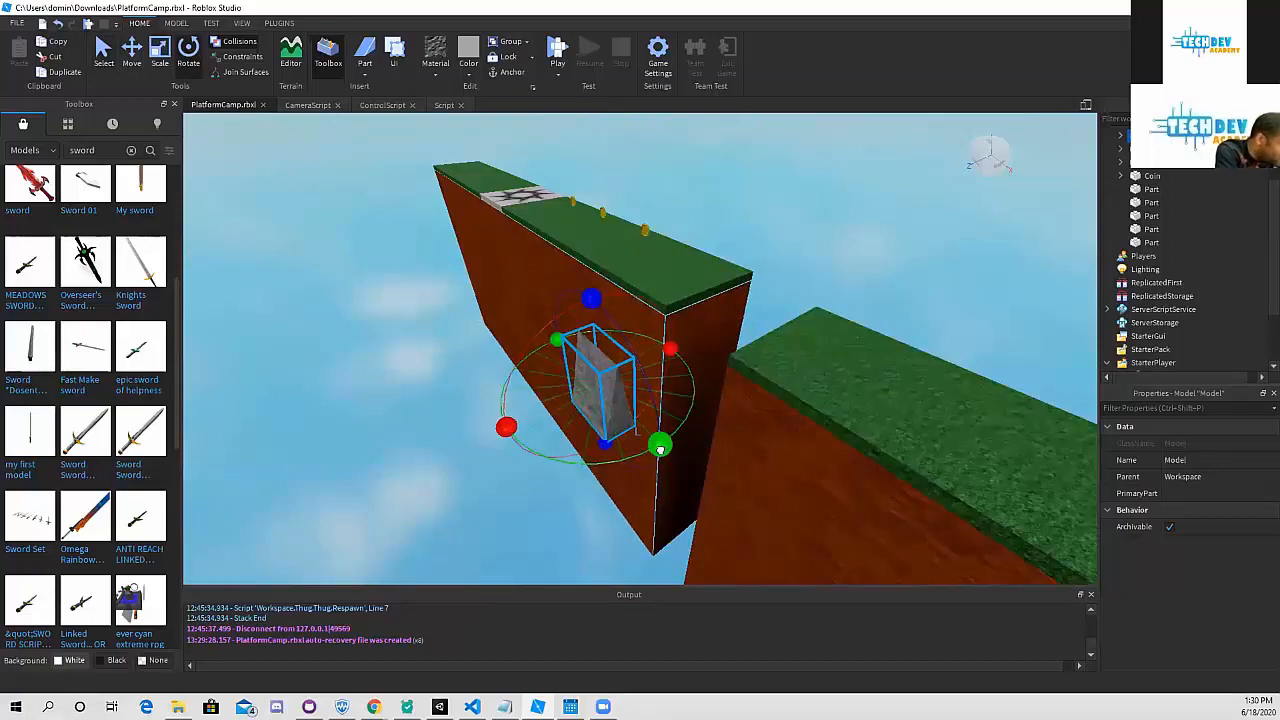
{"action": "left_click_drag", "start_coordinate": [663, 450], "coordinate": [444, 477]}
{"action": "middle_click_drag", "start_coordinate": [452, 467], "coordinate": [513, 453]}
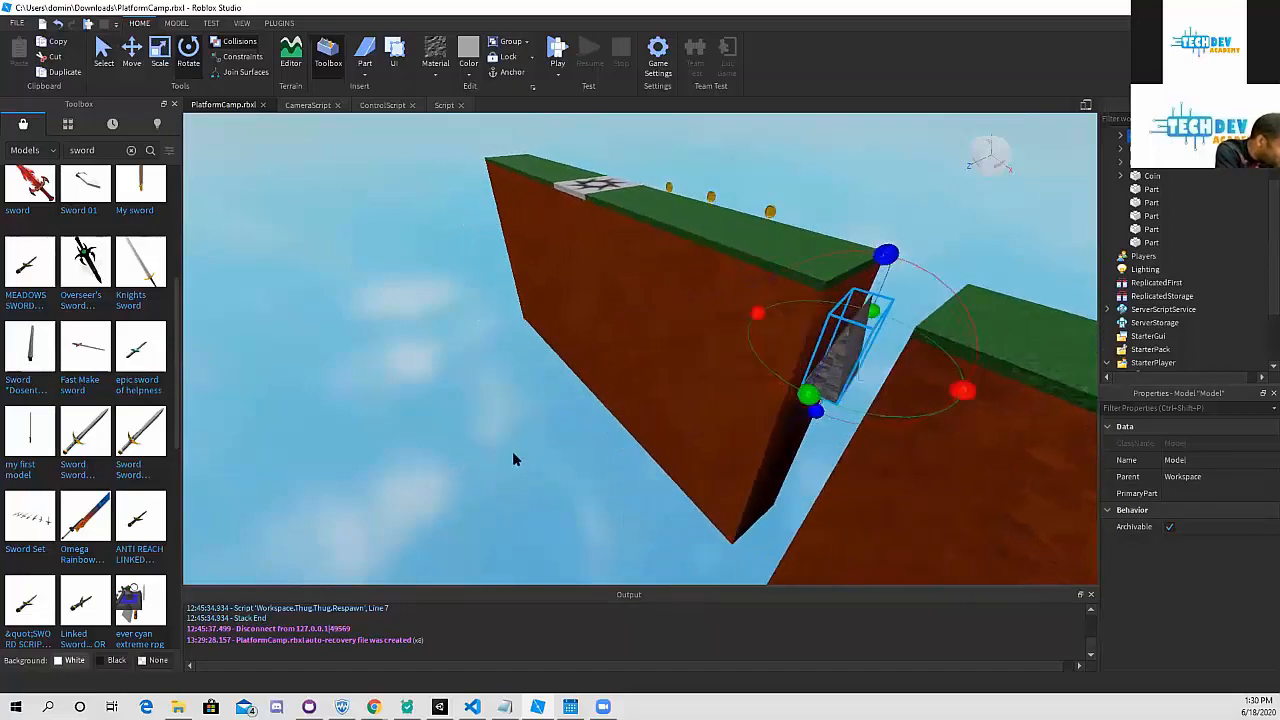
{"action": "right_click_drag", "start_coordinate": [513, 453], "coordinate": [520, 452]}
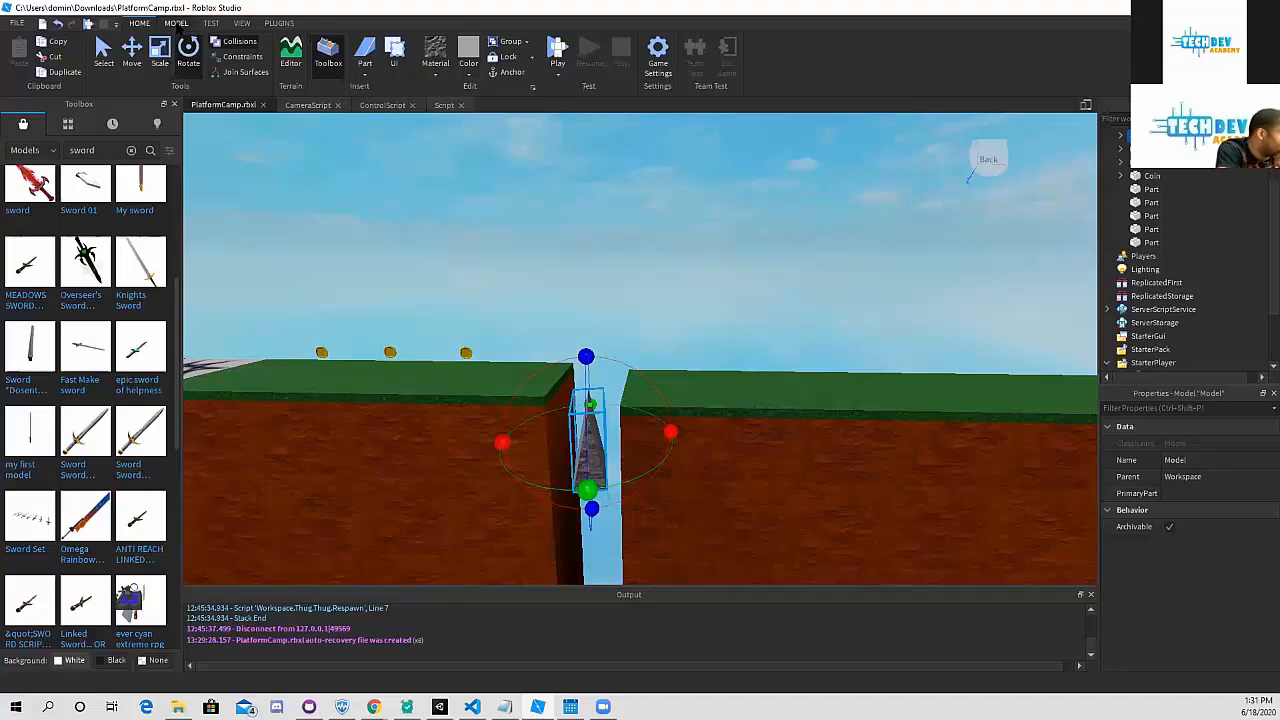
- Check the rotation snap increment and fine-tune the spike model's rotation about the vertical axis relative to the gap
{"action": "left_click", "coordinate": [177, 24]}
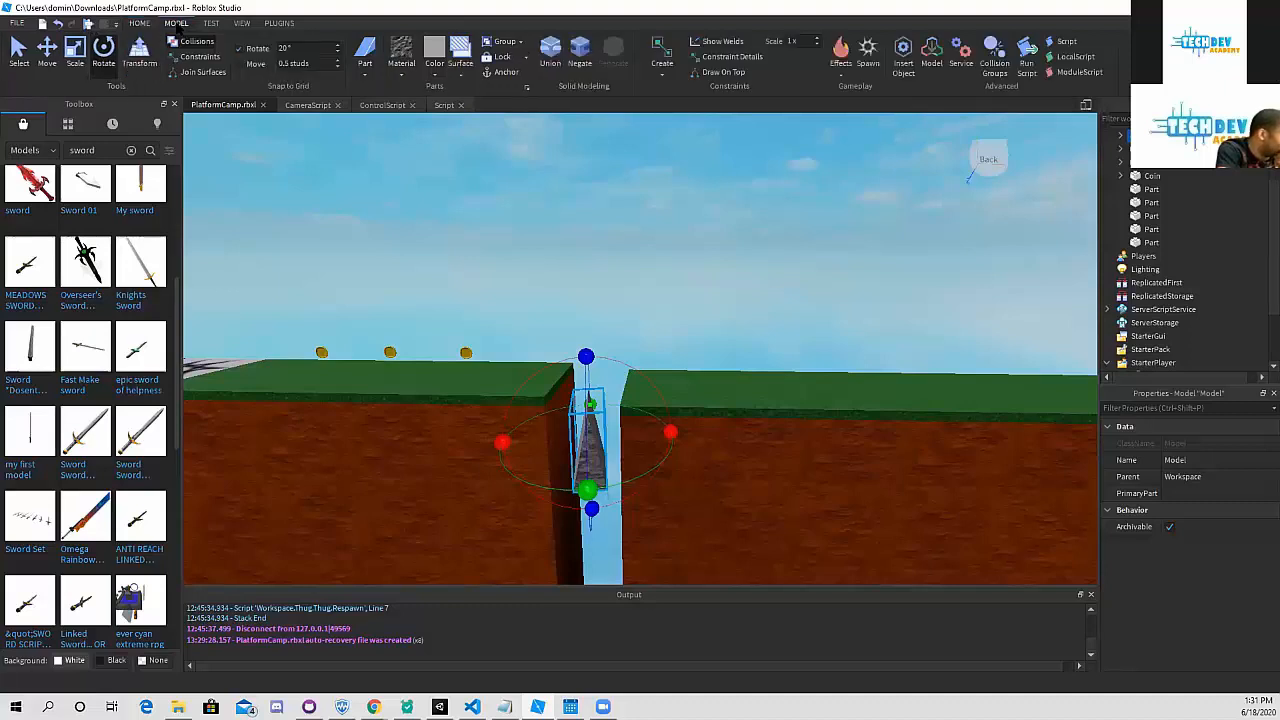
{"action": "left_click", "coordinate": [294, 47]}
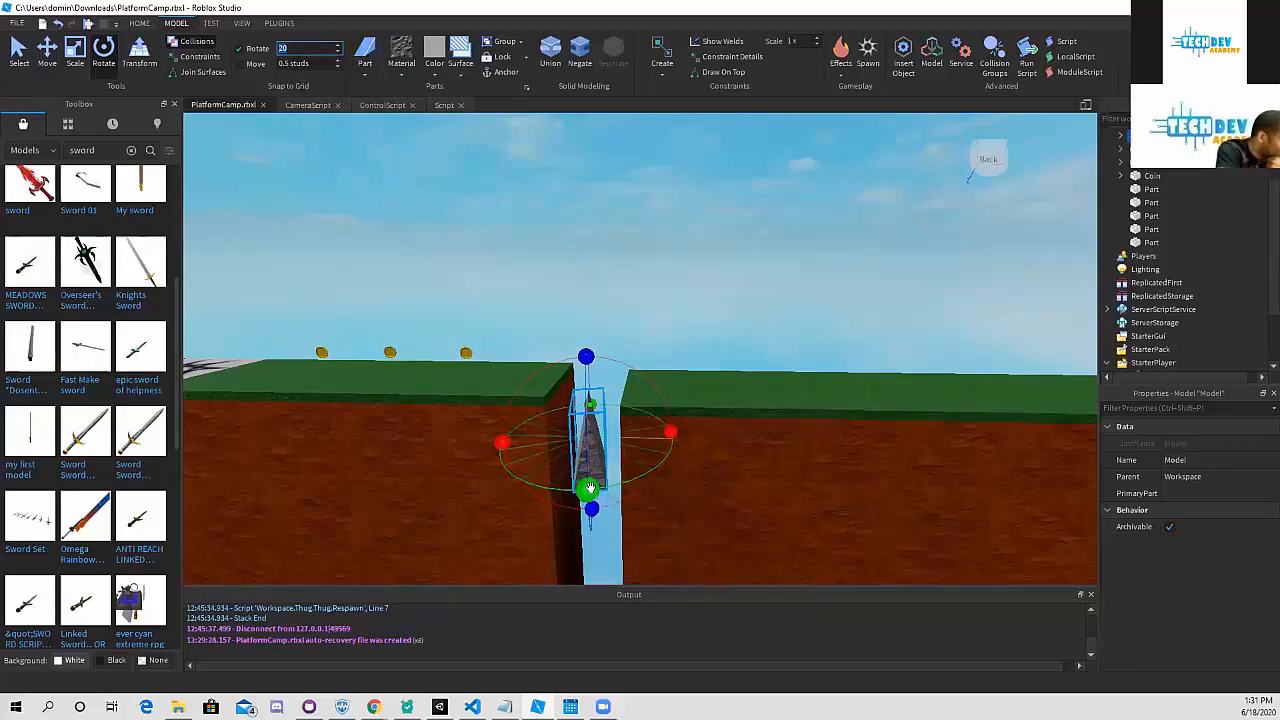
{"action": "right_click_drag", "start_coordinate": [599, 501], "coordinate": [599, 501]}
{"action": "right_click_drag", "start_coordinate": [585, 352], "coordinate": [581, 357]}
{"action": "middle_click_drag", "start_coordinate": [581, 357], "coordinate": [577, 380]}
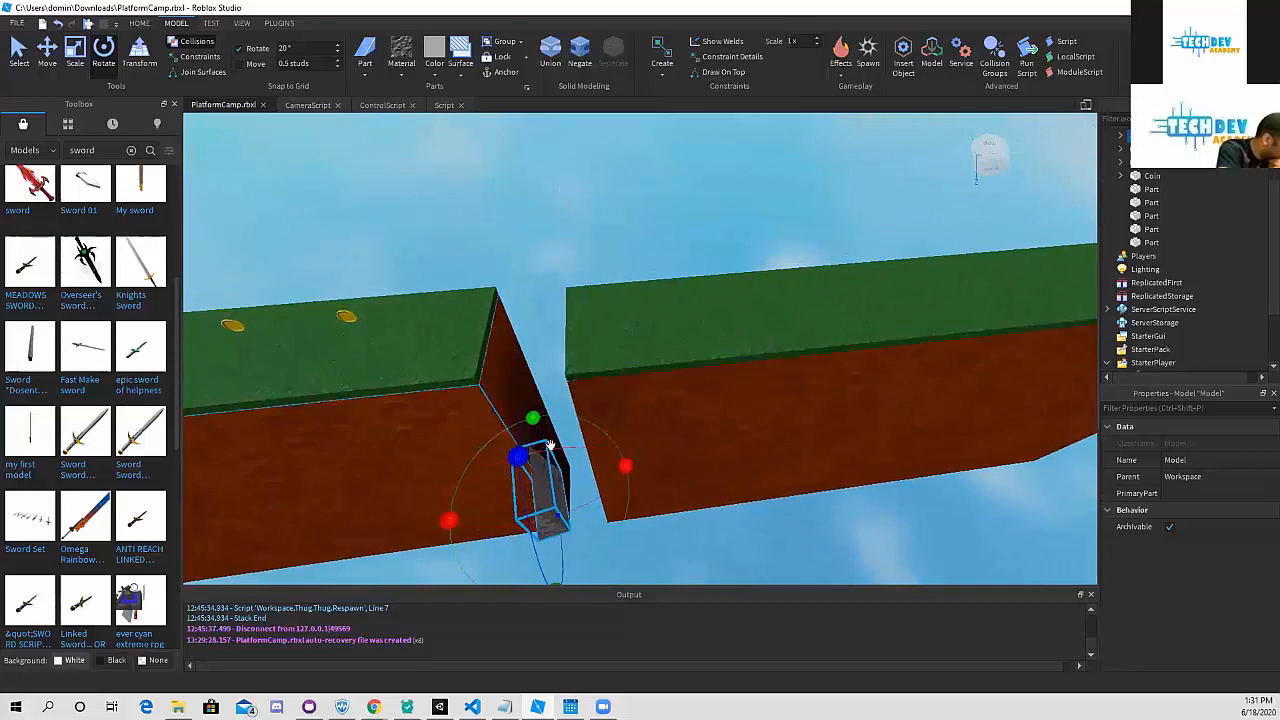
{"action": "mouse_move", "coordinate": [551, 446]}
{"action": "middle_mouse_down"}
{"action": "mouse_move", "coordinate": [575, 438]}
{"action": "mouse_move", "coordinate": [545, 440]}
{"action": "middle_mouse_up"}
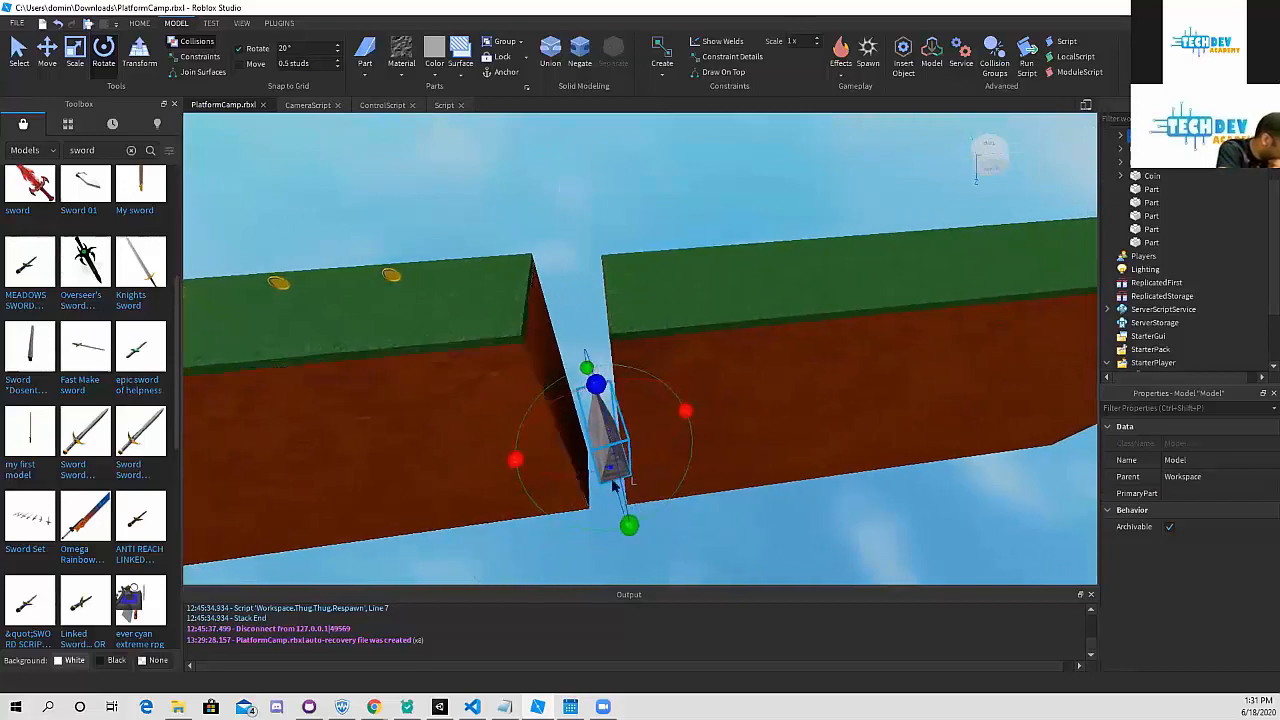
{"action": "mouse_move", "coordinate": [630, 526]}
{"action": "left_mouse_down"}
{"action": "mouse_move", "coordinate": [604, 530]}
{"action": "mouse_move", "coordinate": [644, 530]}
{"action": "left_mouse_up"}
{"action": "mouse_move", "coordinate": [691, 506]}
{"action": "middle_mouse_down"}
{"action": "mouse_move", "coordinate": [688, 476]}
{"action": "mouse_move", "coordinate": [677, 489]}
{"action": "mouse_move", "coordinate": [687, 503]}
{"action": "middle_mouse_up"}
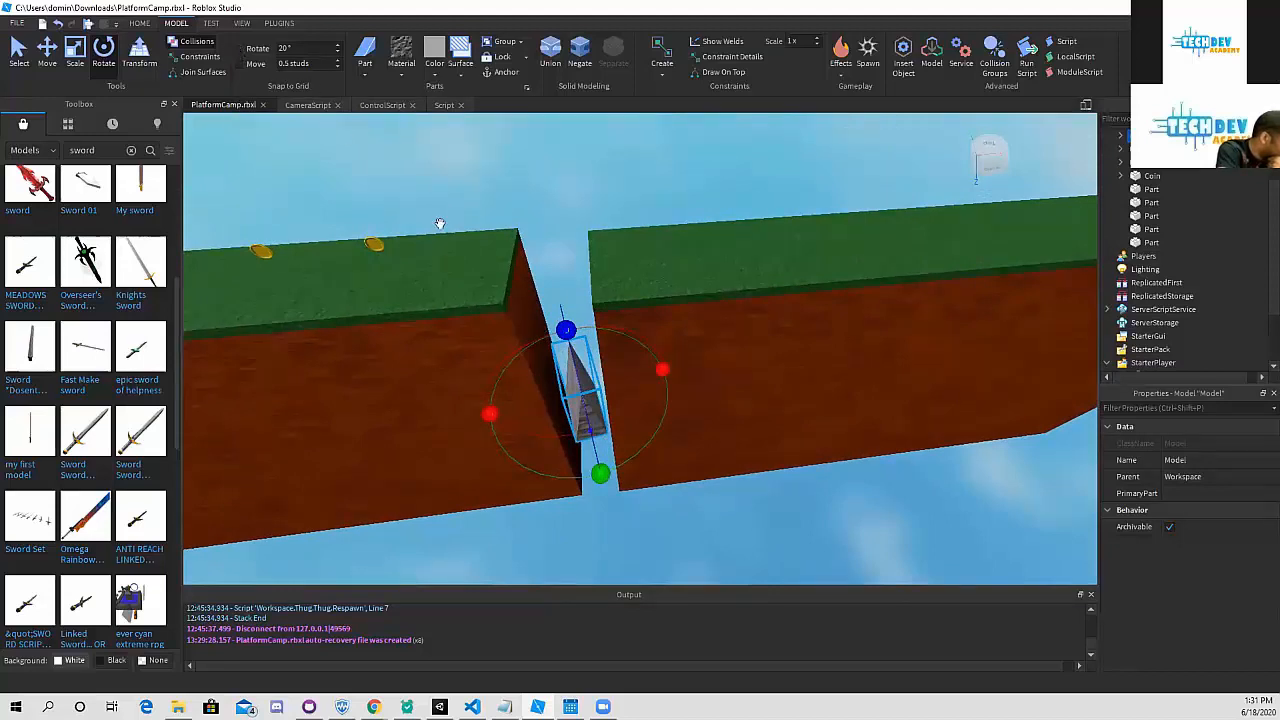
{"action": "left_click_drag", "start_coordinate": [600, 474], "coordinate": [587, 478]}
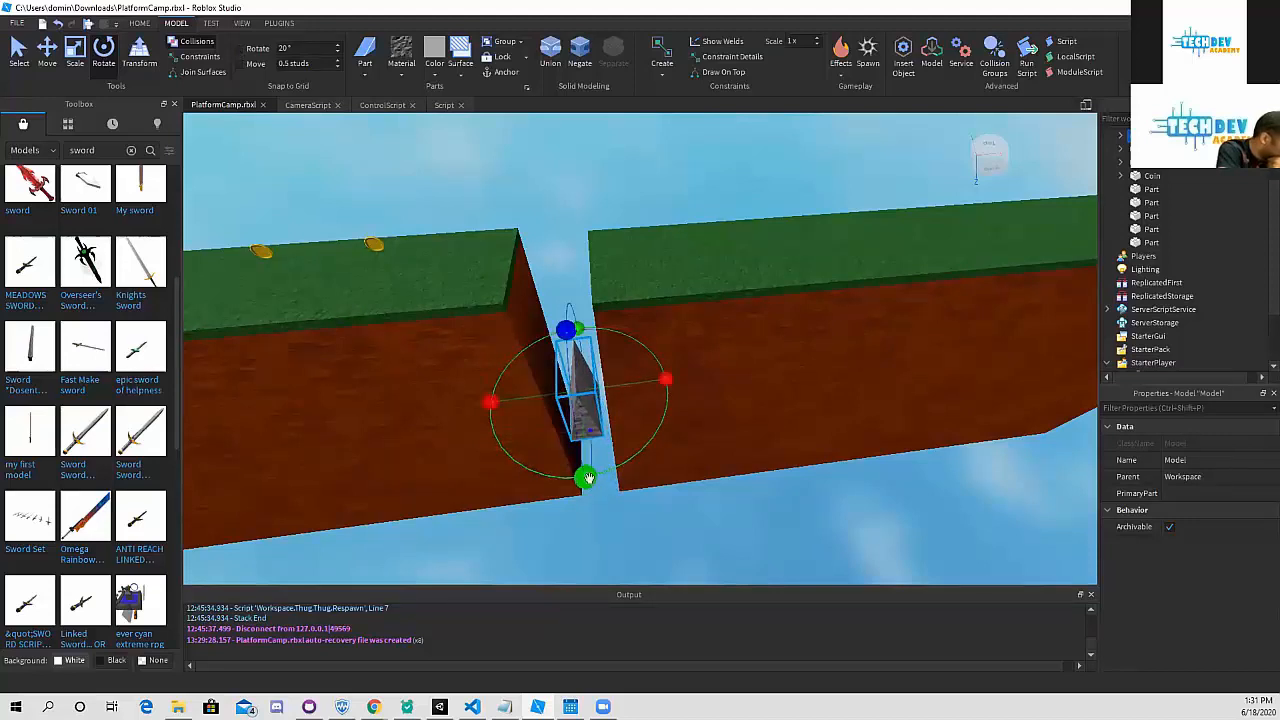
- Examine the rotated spike model's alignment with the gap between the islands from above and from the back
{"action": "scroll", "coordinate": [590, 478], "scroll_direction": "down", "scroll_amount": 3}
{"action": "middle_click_drag", "start_coordinate": [612, 482], "coordinate": [615, 405]}
{"action": "middle_click_drag", "start_coordinate": [617, 399], "coordinate": [617, 378]}
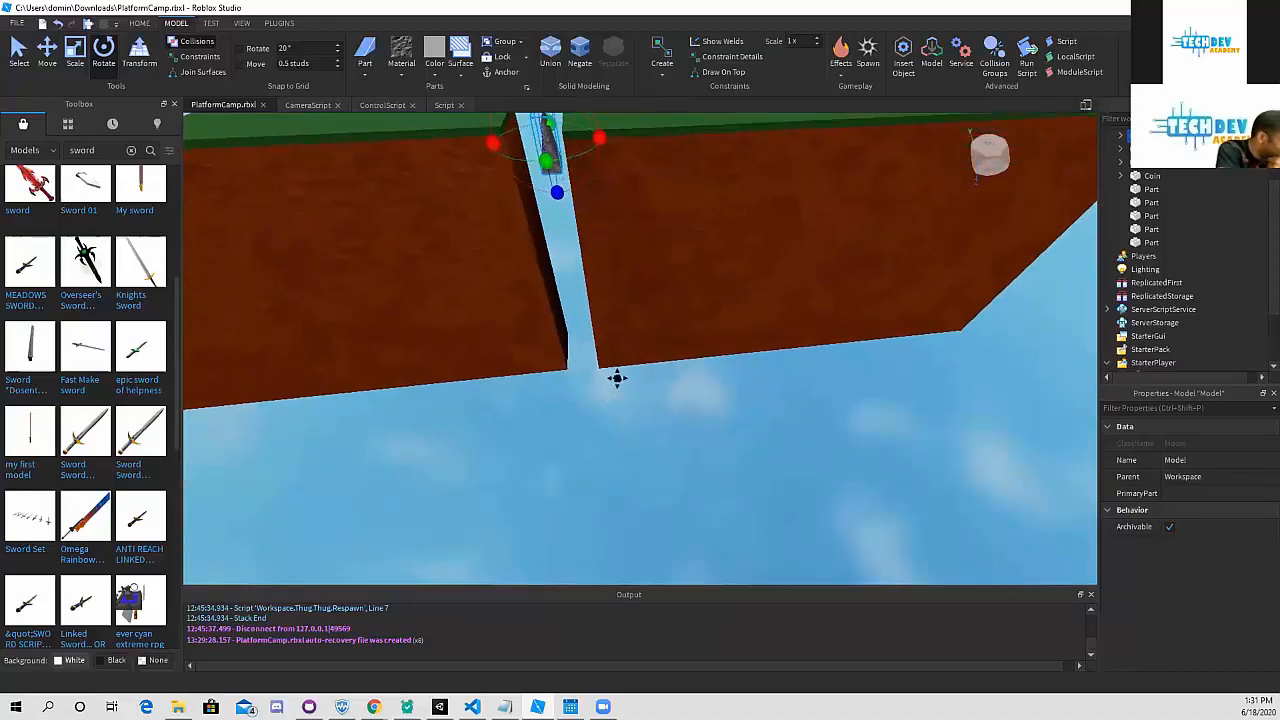
{"action": "middle_click_drag", "start_coordinate": [594, 262], "coordinate": [600, 303]}
{"action": "scroll", "coordinate": [600, 298], "scroll_direction": "up", "scroll_amount": 5}
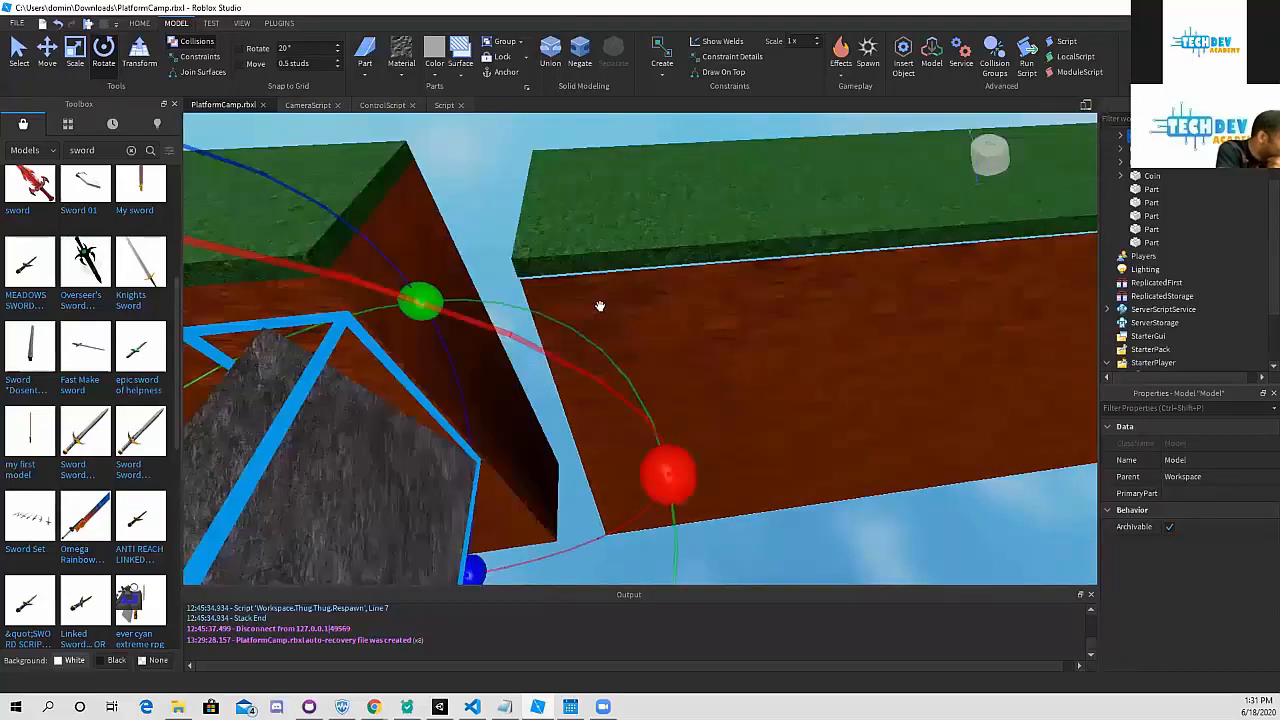
{"action": "right_click_drag", "start_coordinate": [588, 311], "coordinate": [632, 310]}
{"action": "key", "text": "f"}
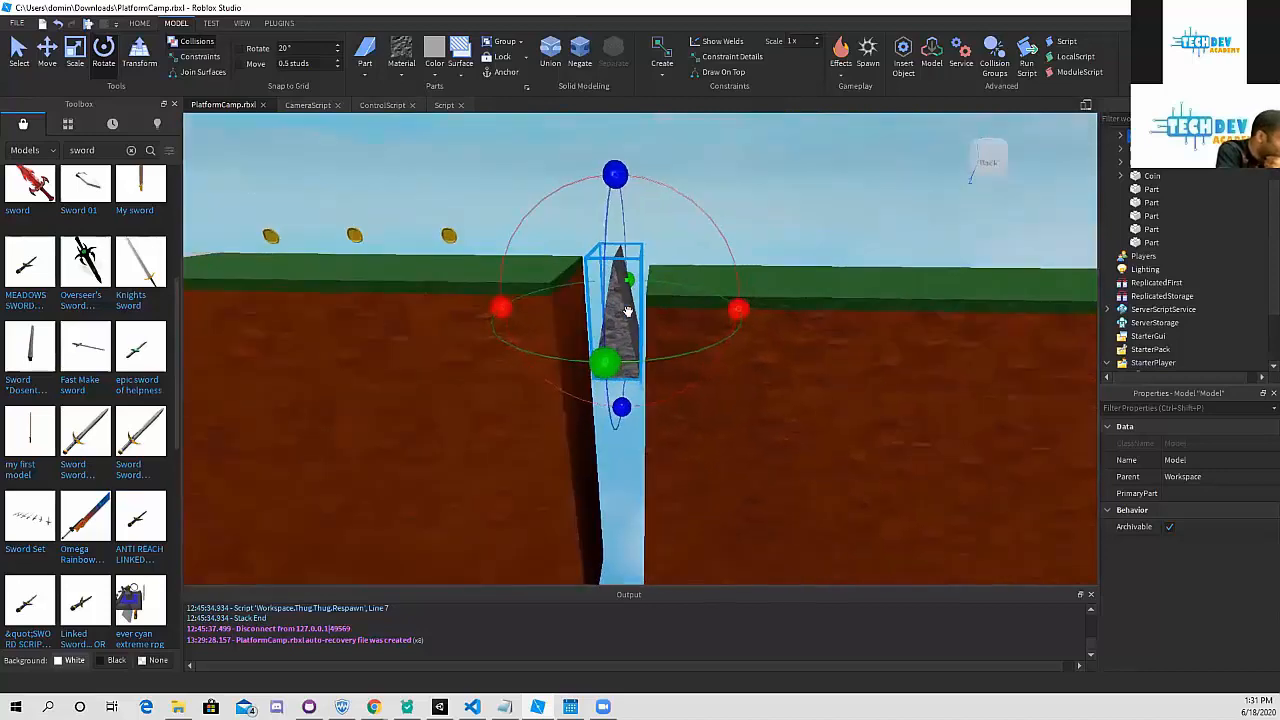
{"action": "mouse_move", "coordinate": [643, 336]}
{"action": "right_mouse_down"}
{"action": "mouse_move", "coordinate": [654, 320]}
{"action": "mouse_move", "coordinate": [623, 334]}
{"action": "mouse_move", "coordinate": [635, 333]}
{"action": "right_mouse_up"}
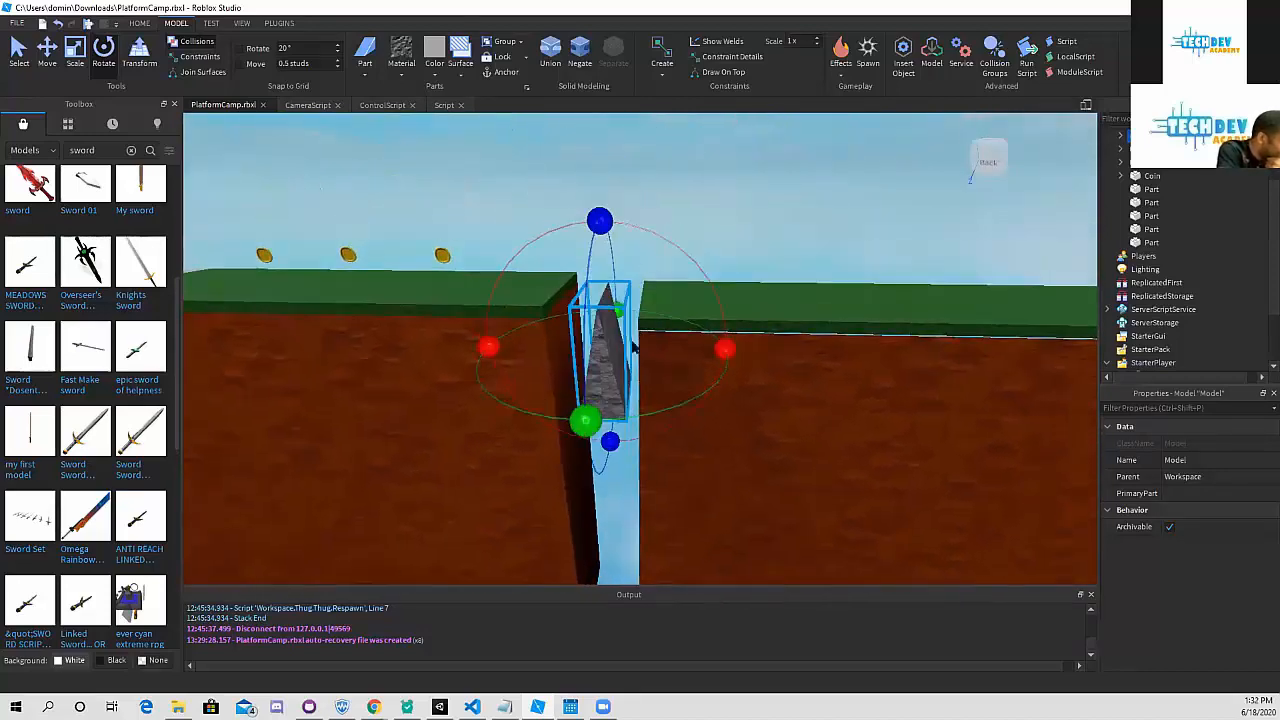
- Move the grouped spike model across the islands' width into the gap between them
{"action": "left_click", "coordinate": [763, 480]}
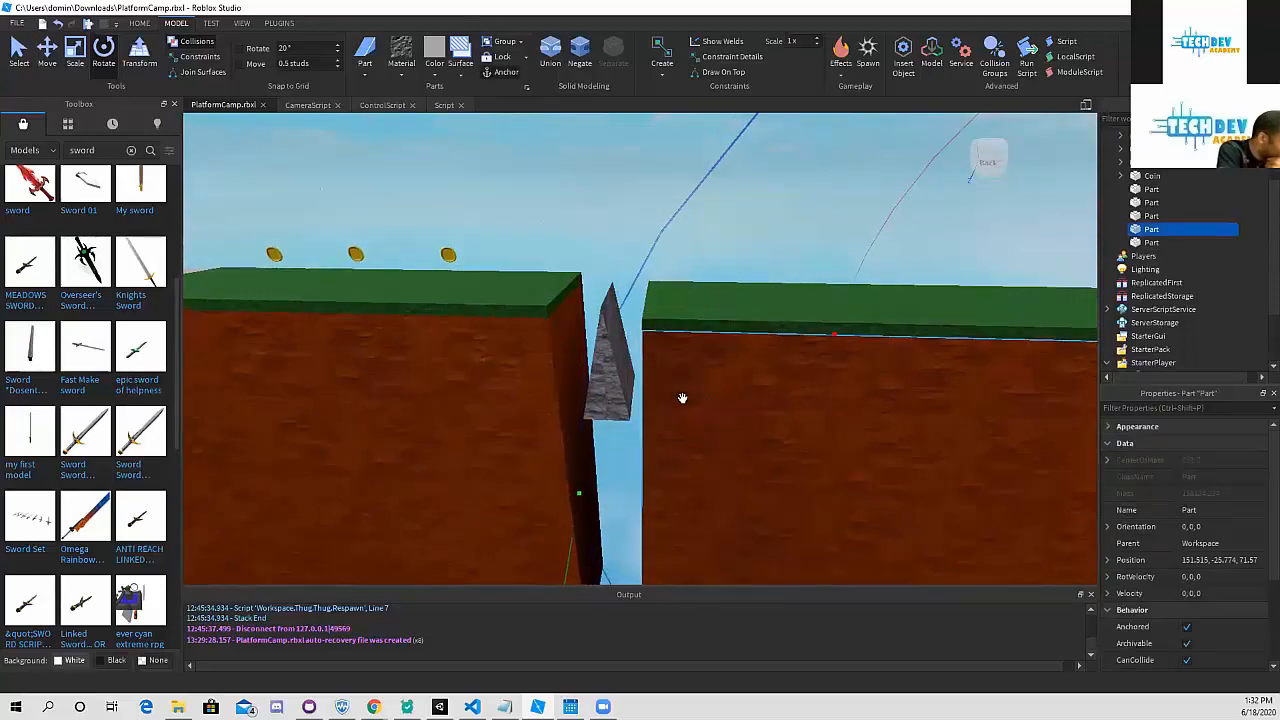
{"action": "right_click_drag", "start_coordinate": [682, 398], "coordinate": [660, 430]}
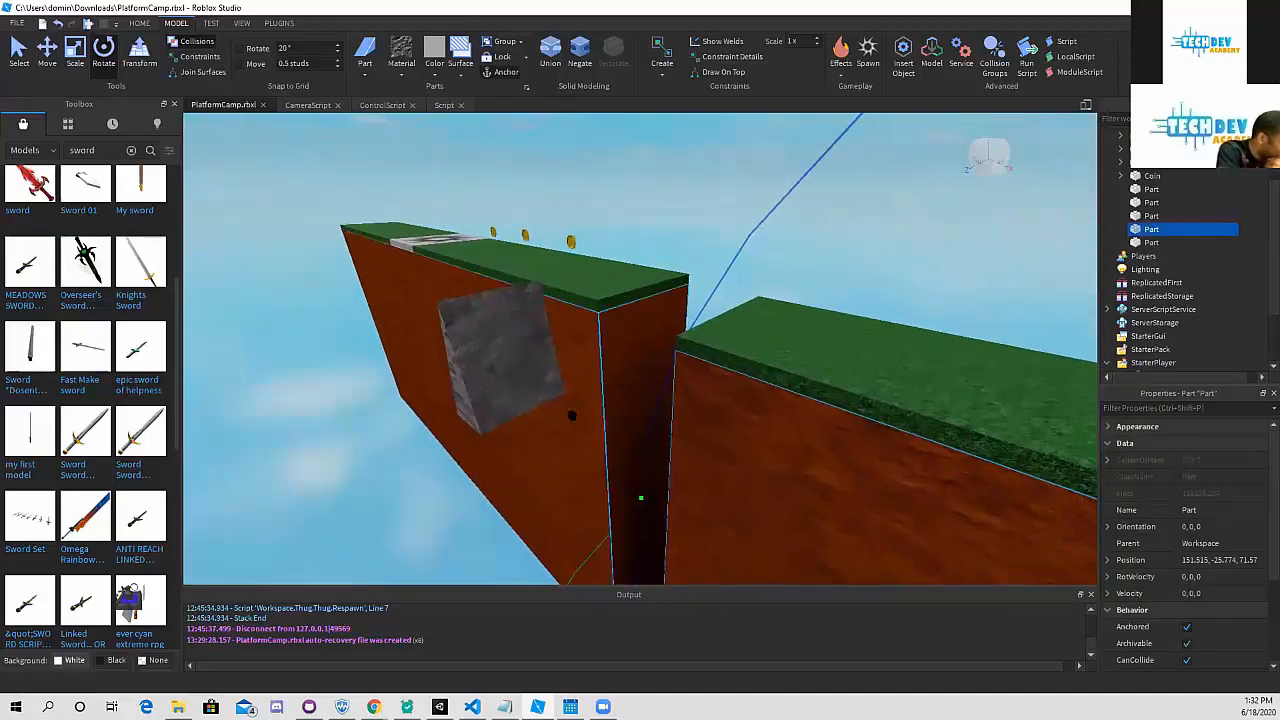
{"action": "right_click_drag", "start_coordinate": [467, 420], "coordinate": [567, 342]}
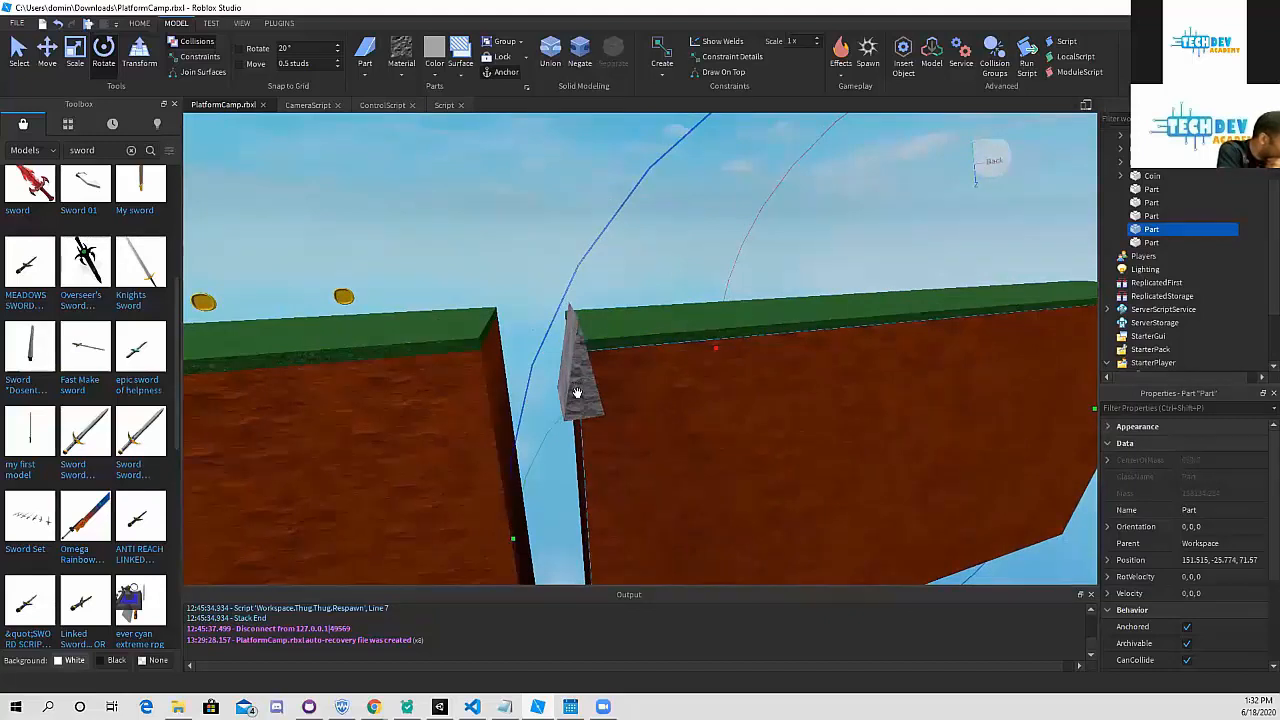
{"action": "left_click", "coordinate": [569, 375]}
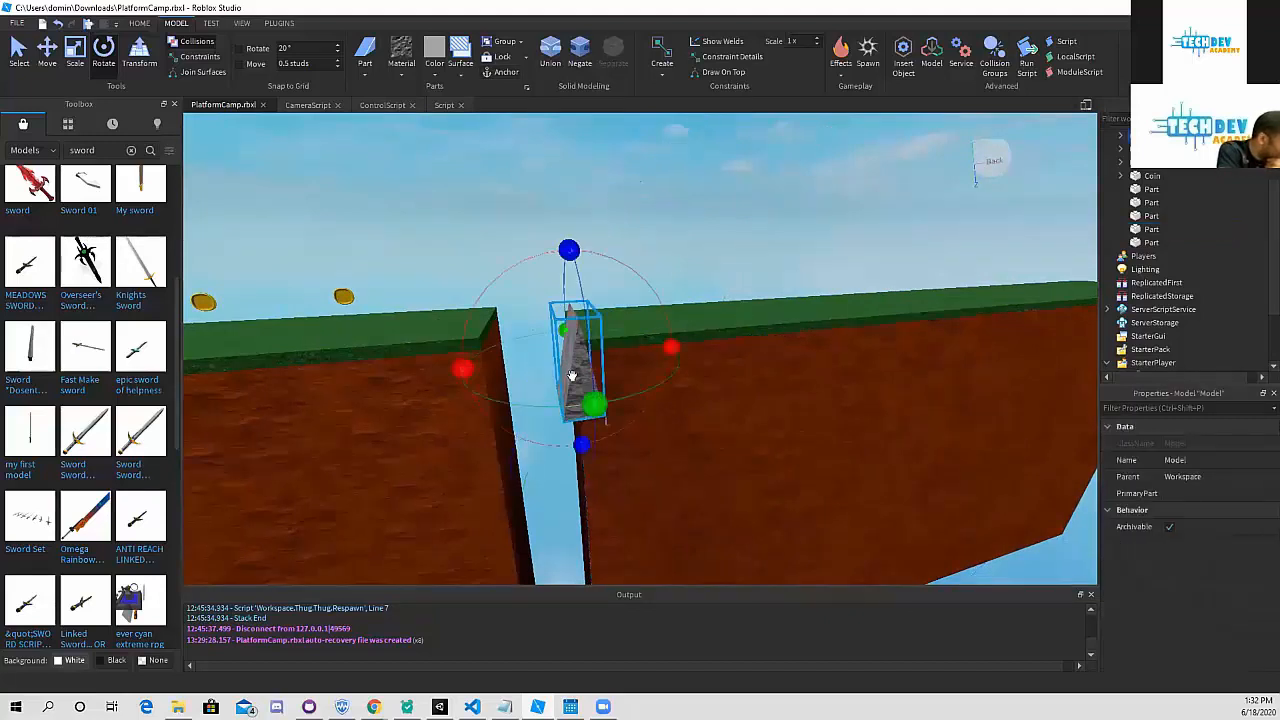
{"action": "left_click", "coordinate": [640, 244]}
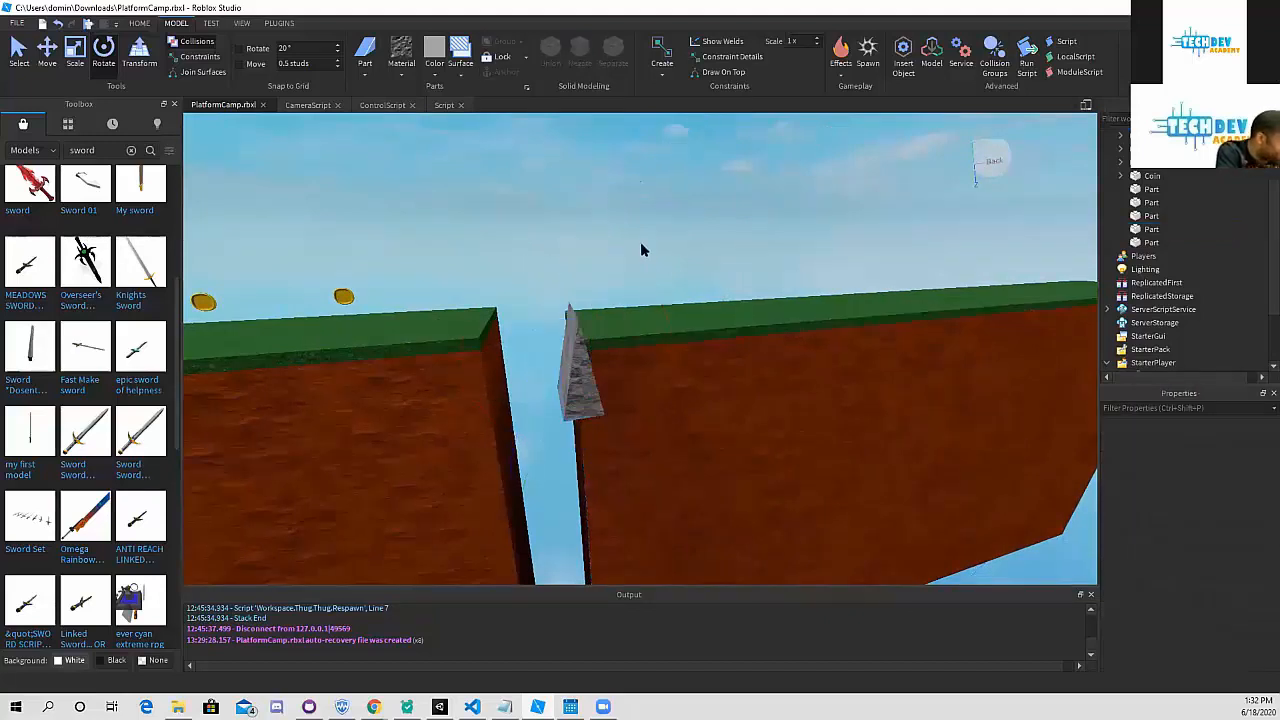
{"action": "left_click", "coordinate": [575, 354]}
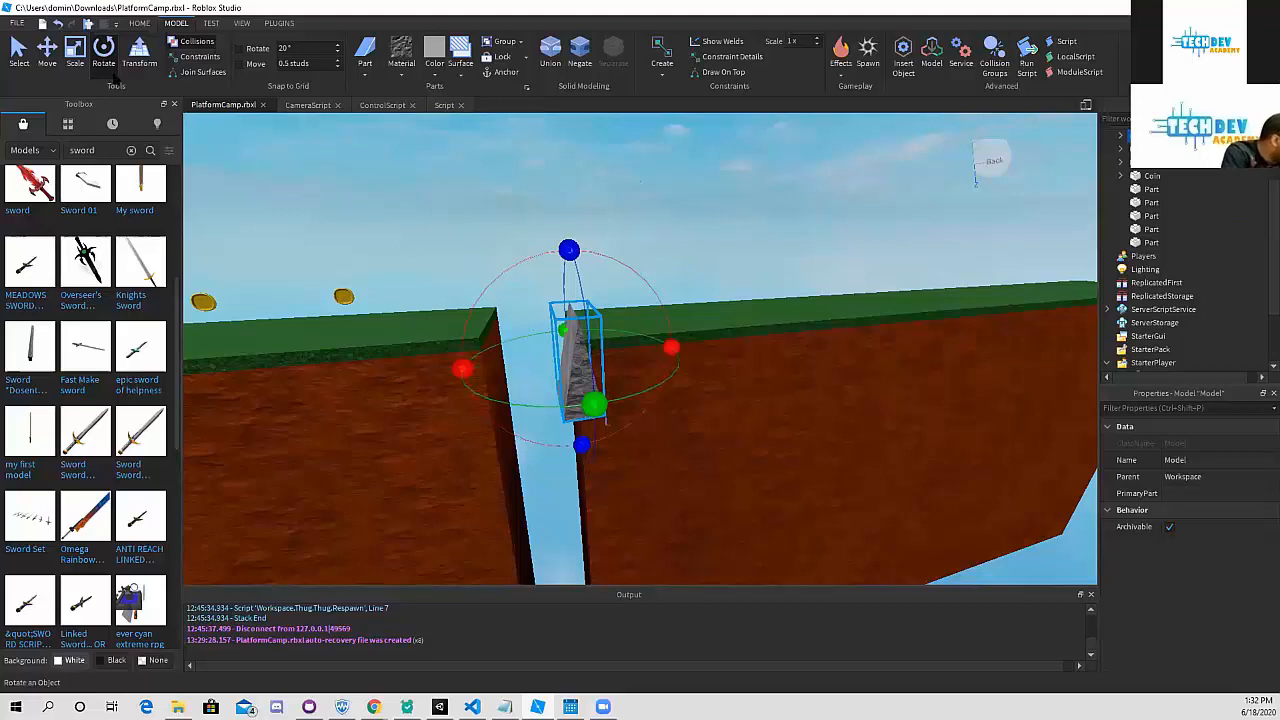
{"action": "left_click", "coordinate": [47, 52]}
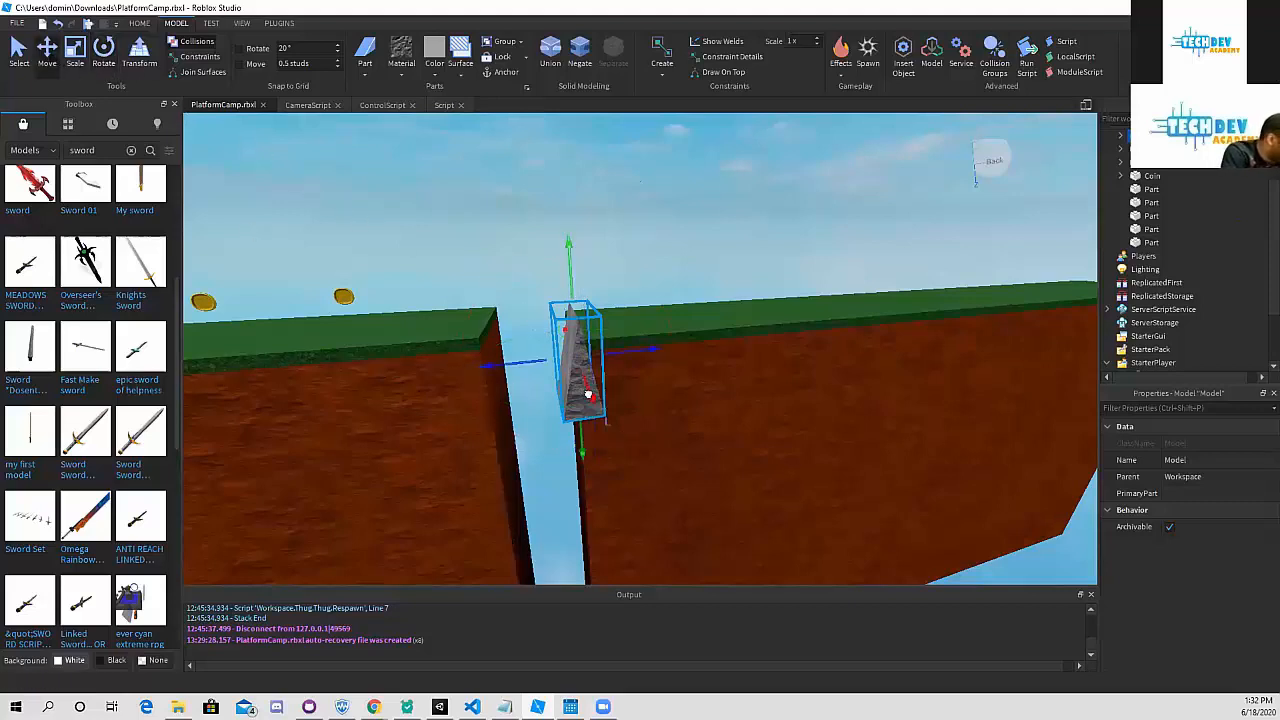
{"action": "left_click_drag", "start_coordinate": [588, 394], "coordinate": [557, 315]}
{"action": "scroll", "coordinate": [620, 290], "scroll_direction": "up", "scroll_amount": 3}
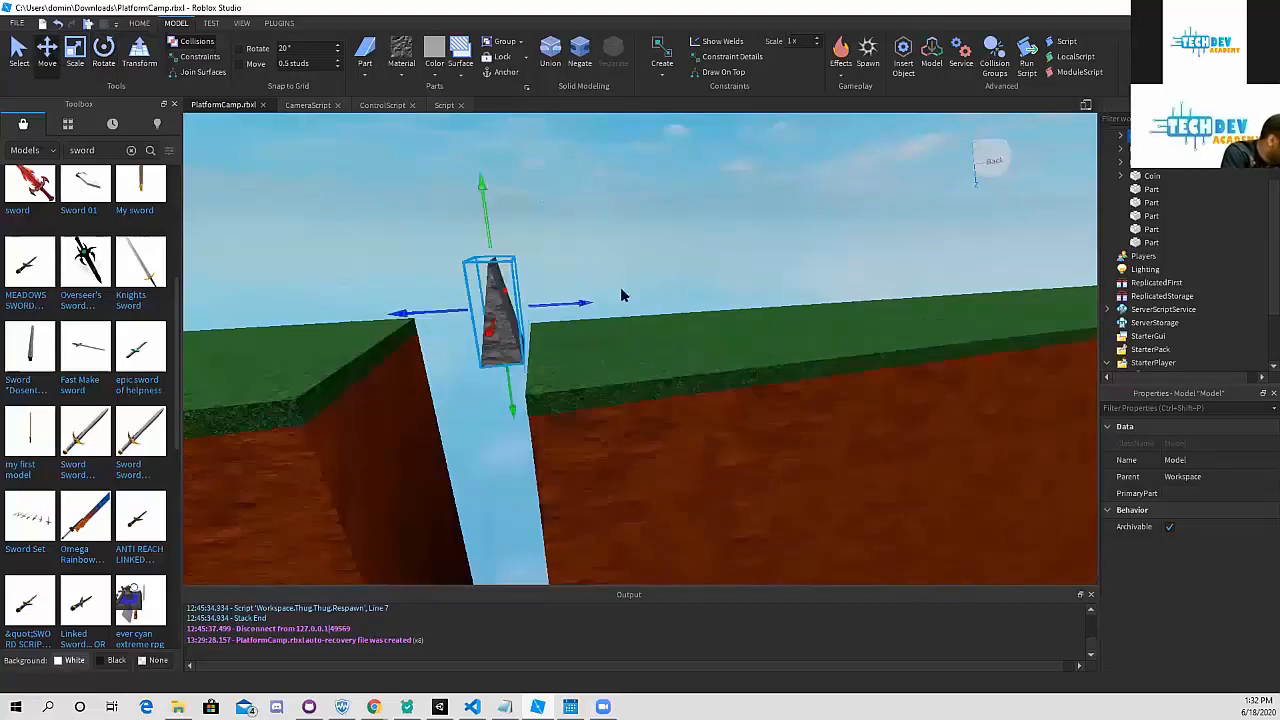
- Lower the spike model into the gap and position it in front of the coin island's end face
{"action": "scroll", "coordinate": [620, 287], "scroll_direction": "up", "scroll_amount": 5}
{"action": "mouse_move", "coordinate": [620, 287]}
{"action": "right_mouse_down"}
{"action": "mouse_move", "coordinate": [709, 288]}
{"action": "mouse_move", "coordinate": [645, 285]}
{"action": "right_mouse_up"}
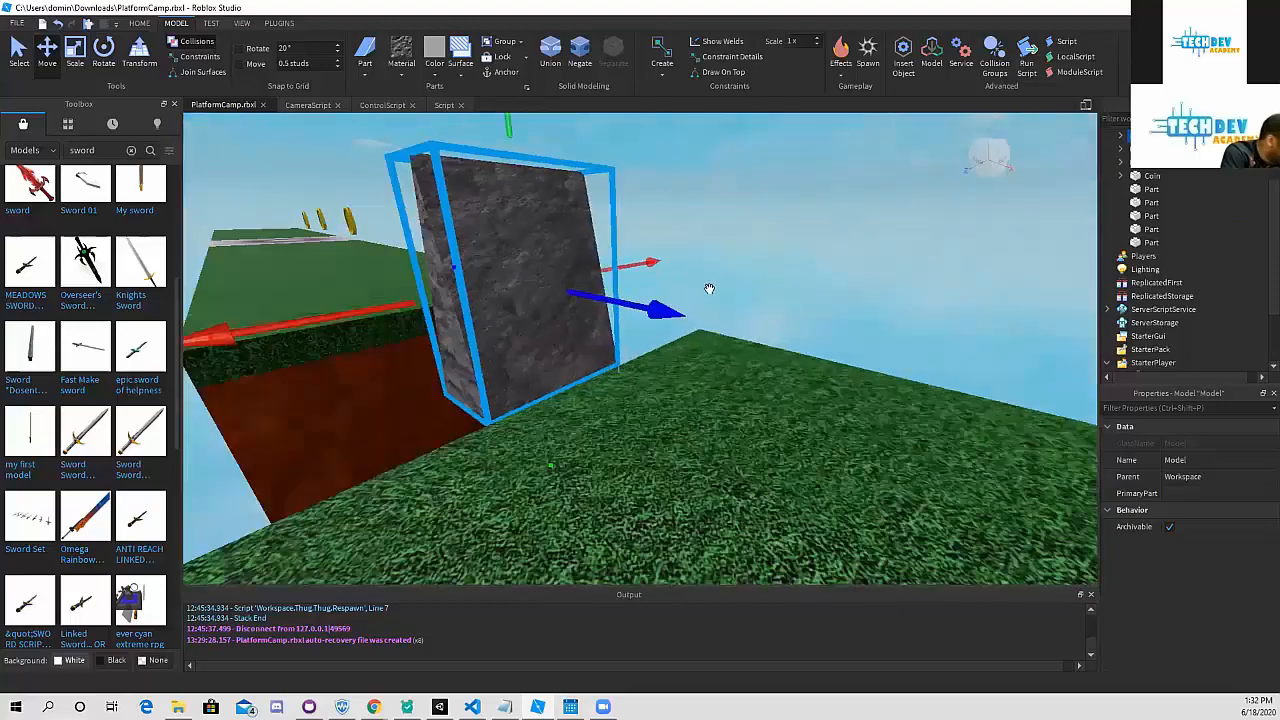
{"action": "left_click_drag", "start_coordinate": [644, 124], "coordinate": [602, 326]}
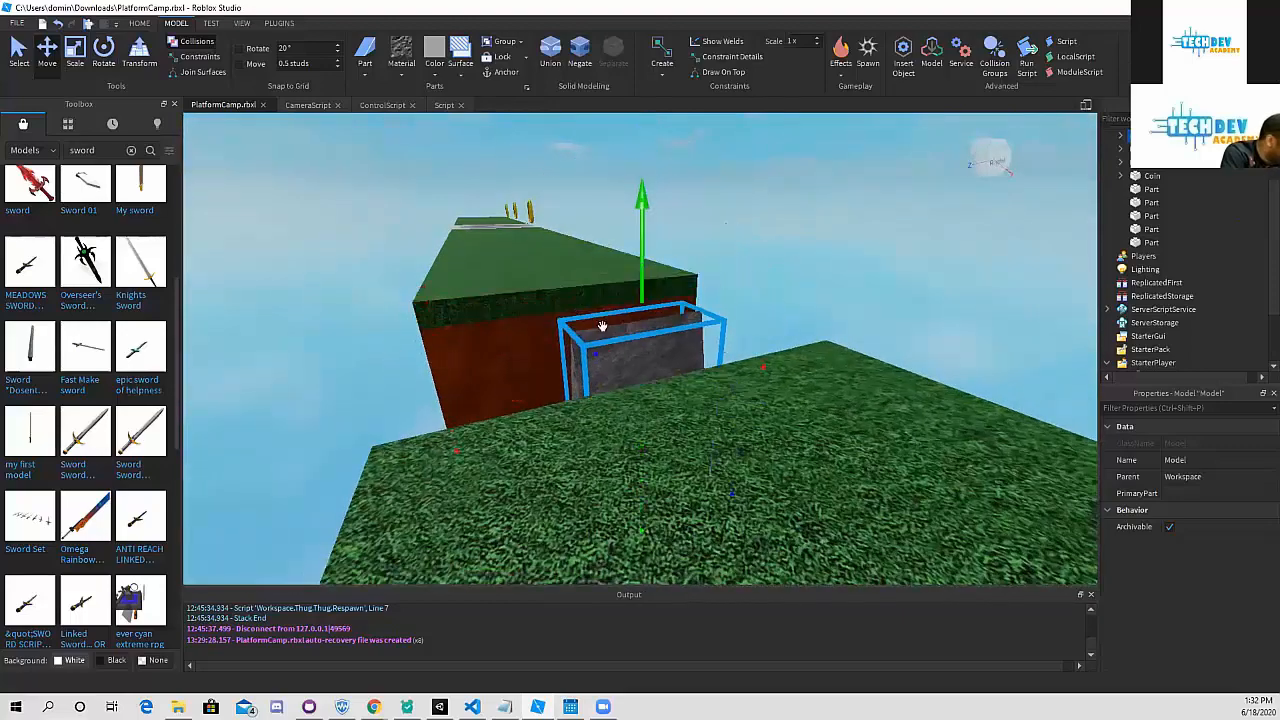
{"action": "key", "text": "a"}
{"action": "right_click_drag", "start_coordinate": [583, 334], "coordinate": [522, 331]}
{"action": "left_click_drag", "start_coordinate": [408, 342], "coordinate": [330, 351]}
{"action": "right_click_drag", "start_coordinate": [600, 266], "coordinate": [490, 300]}
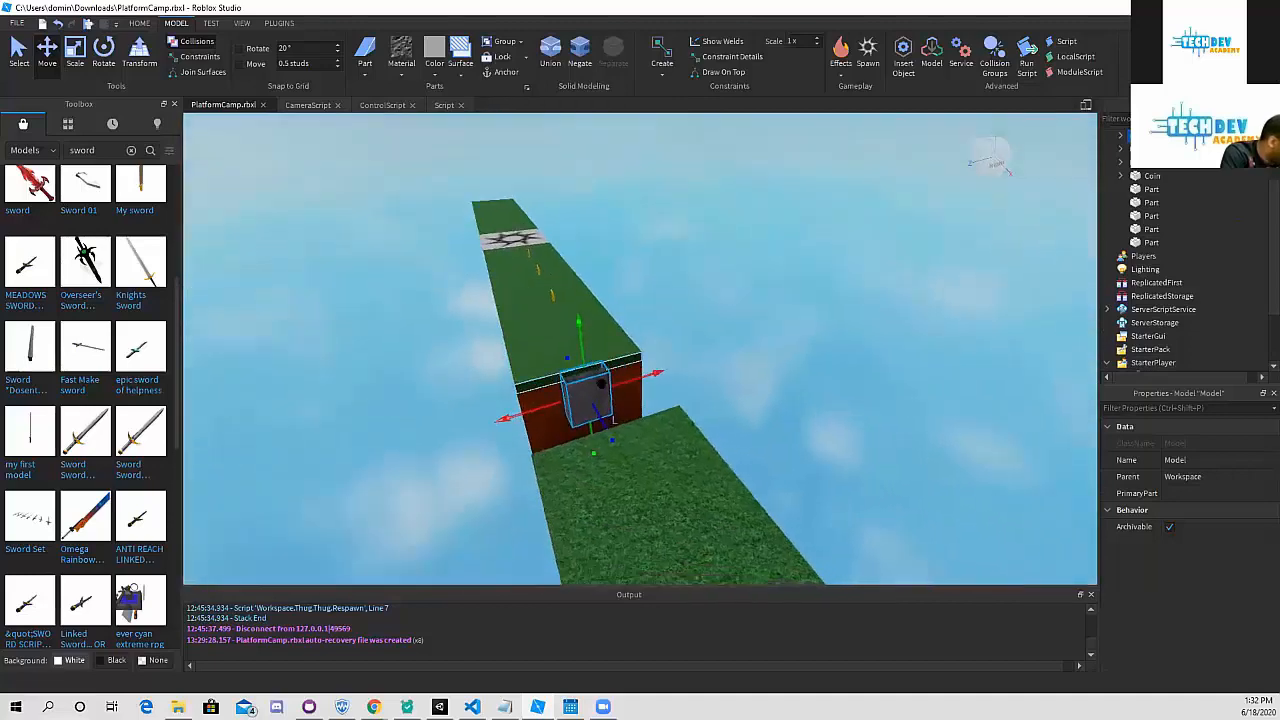
- Try to scale the spike model wider across the coin island's end face
{"action": "scroll", "coordinate": [676, 390], "scroll_direction": "up", "scroll_amount": 4}
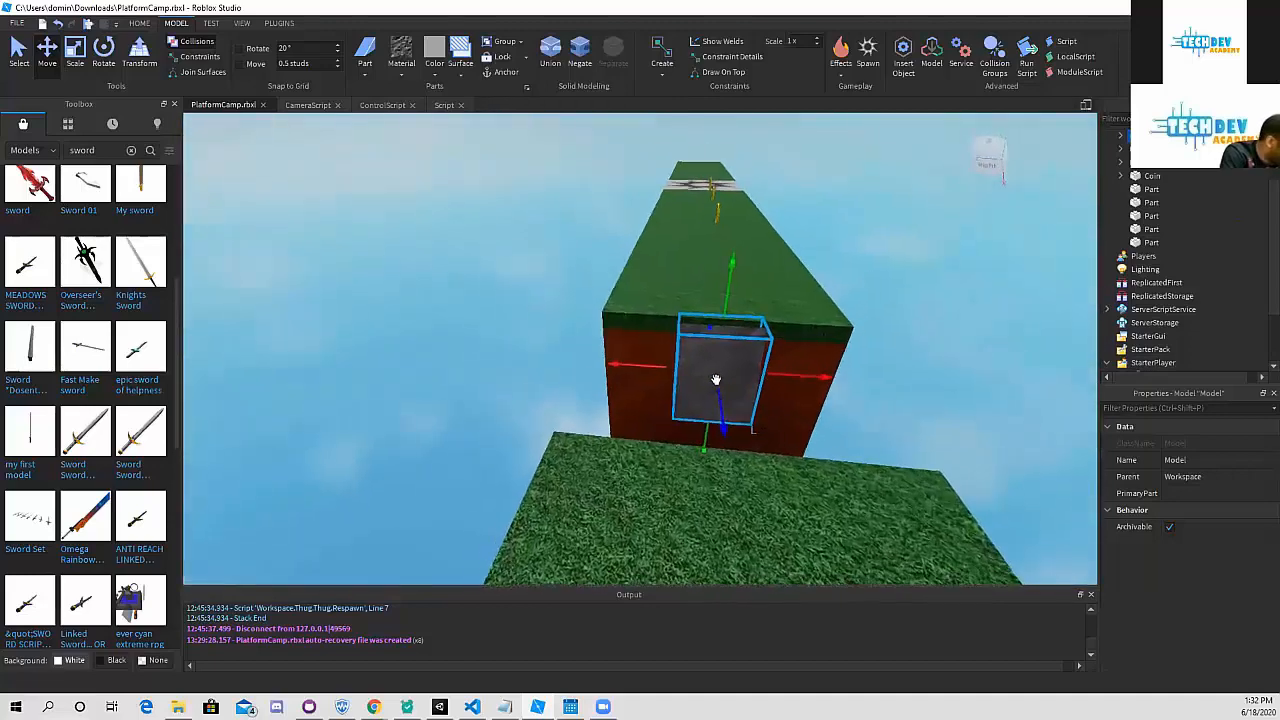
{"action": "right_click_drag", "start_coordinate": [742, 384], "coordinate": [689, 314]}
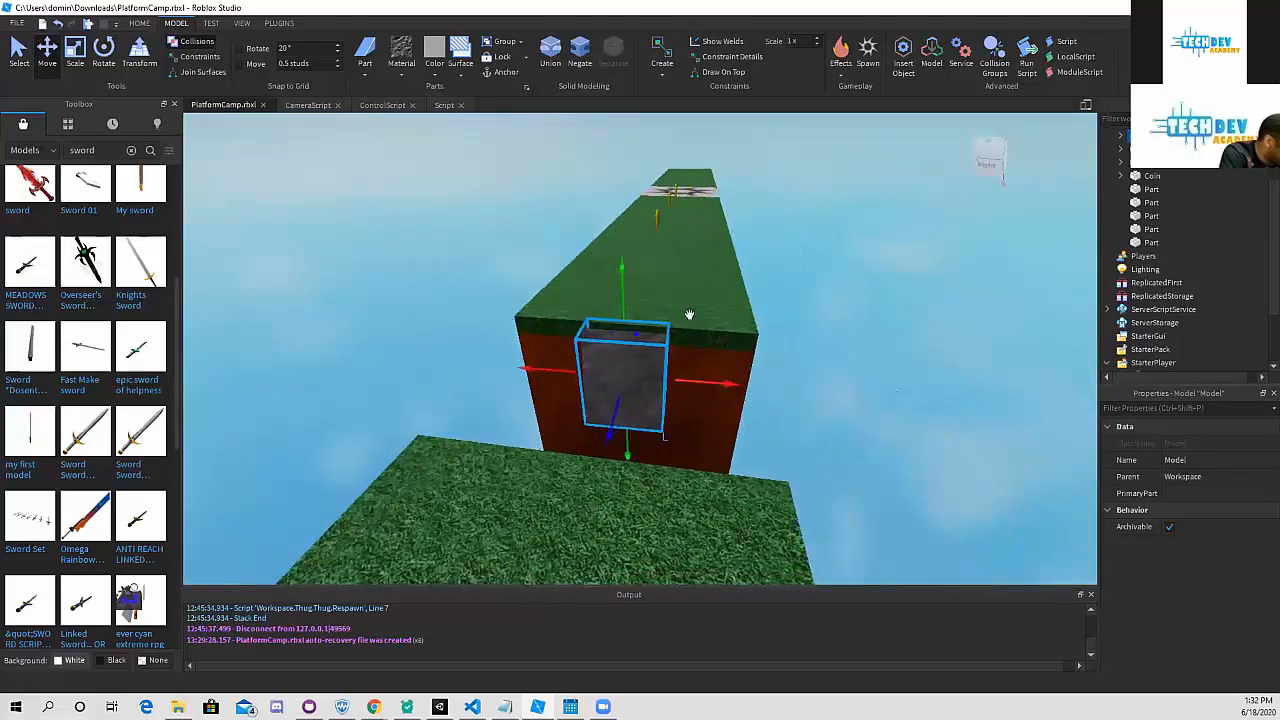
{"action": "left_click", "coordinate": [75, 52]}
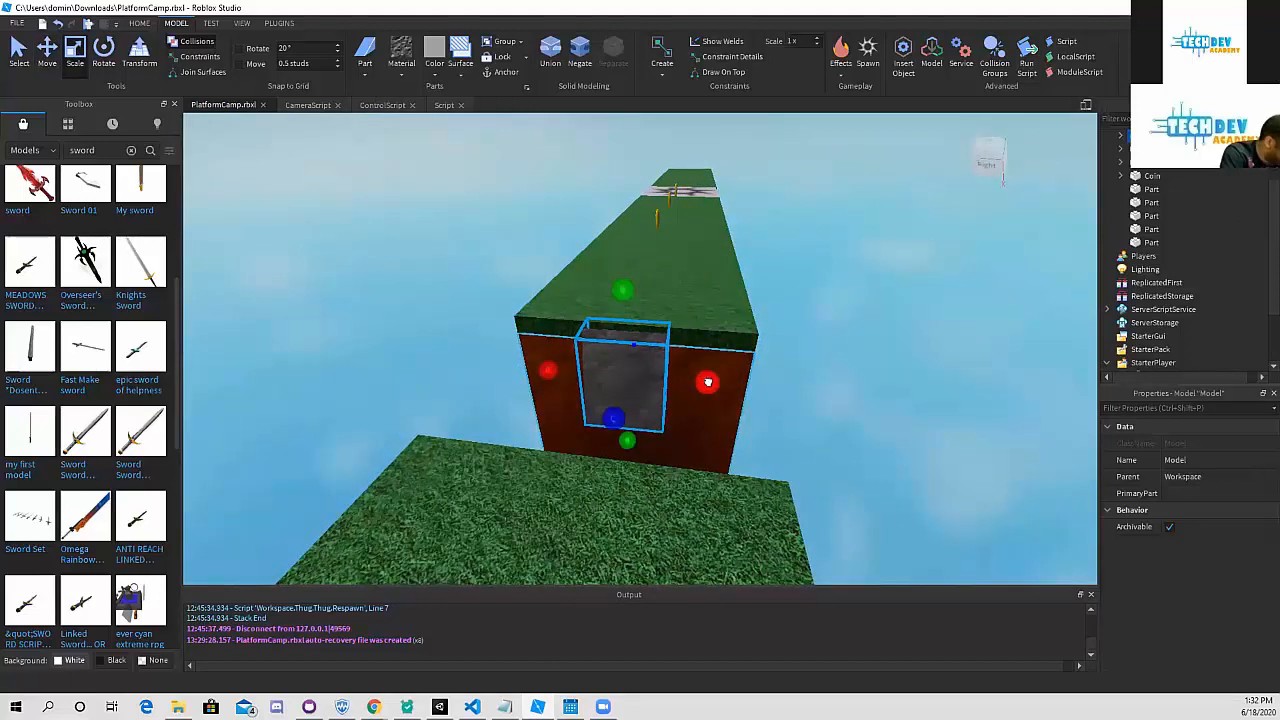
{"action": "left_click_drag", "start_coordinate": [707, 387], "coordinate": [926, 394]}
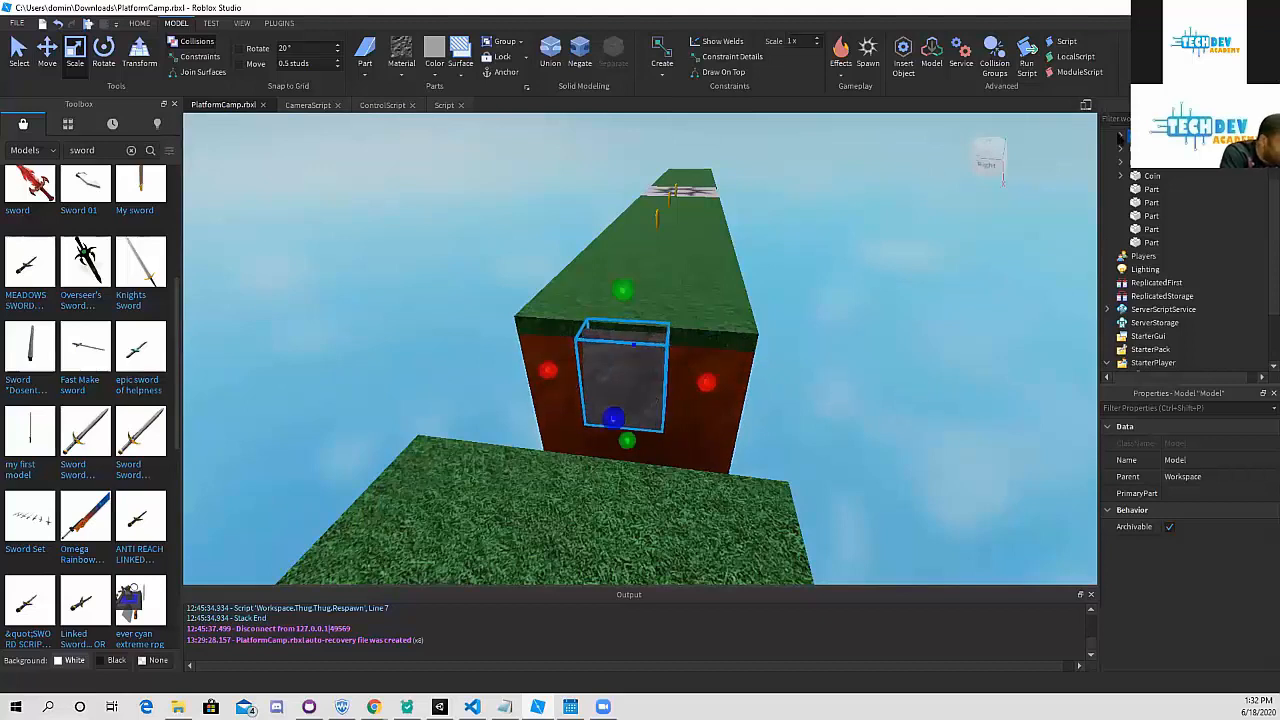
- Move the spike model sideways to one edge of the coin island's end face
{"action": "left_click", "coordinate": [47, 55]}
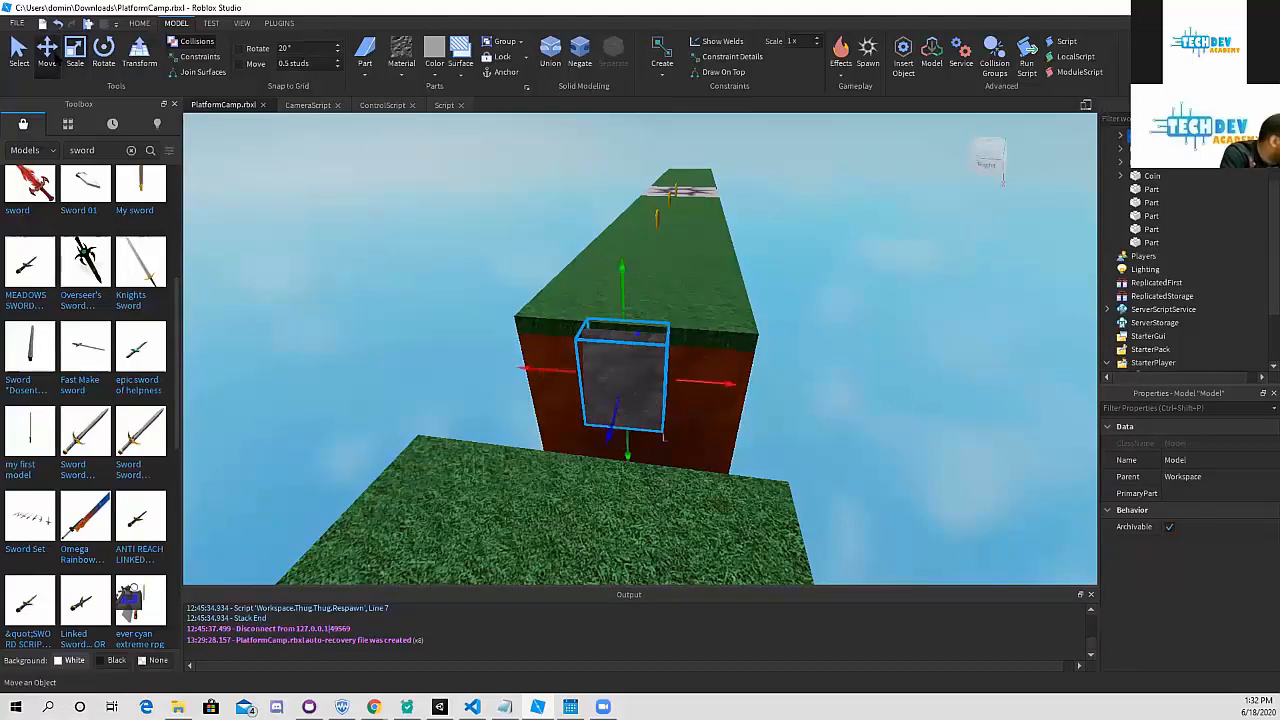
{"action": "left_click_drag", "start_coordinate": [726, 384], "coordinate": [643, 383]}
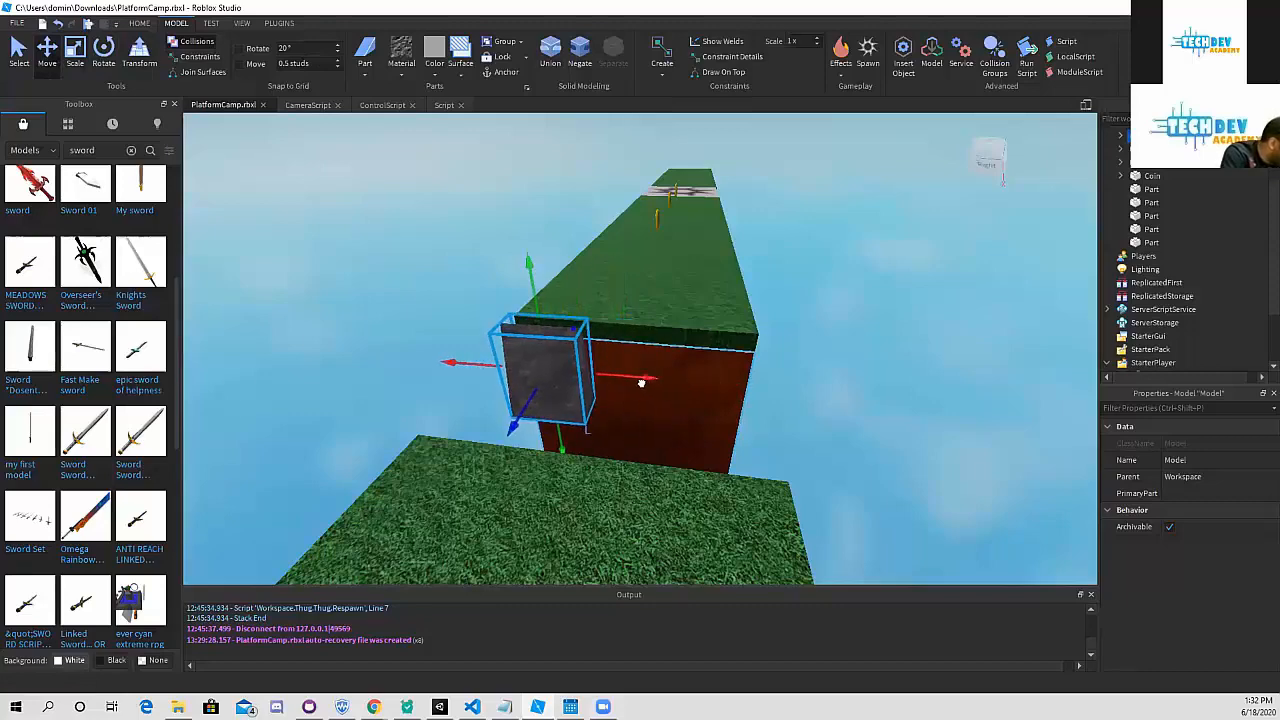
{"action": "middle_click_drag", "start_coordinate": [643, 383], "coordinate": [697, 382]}
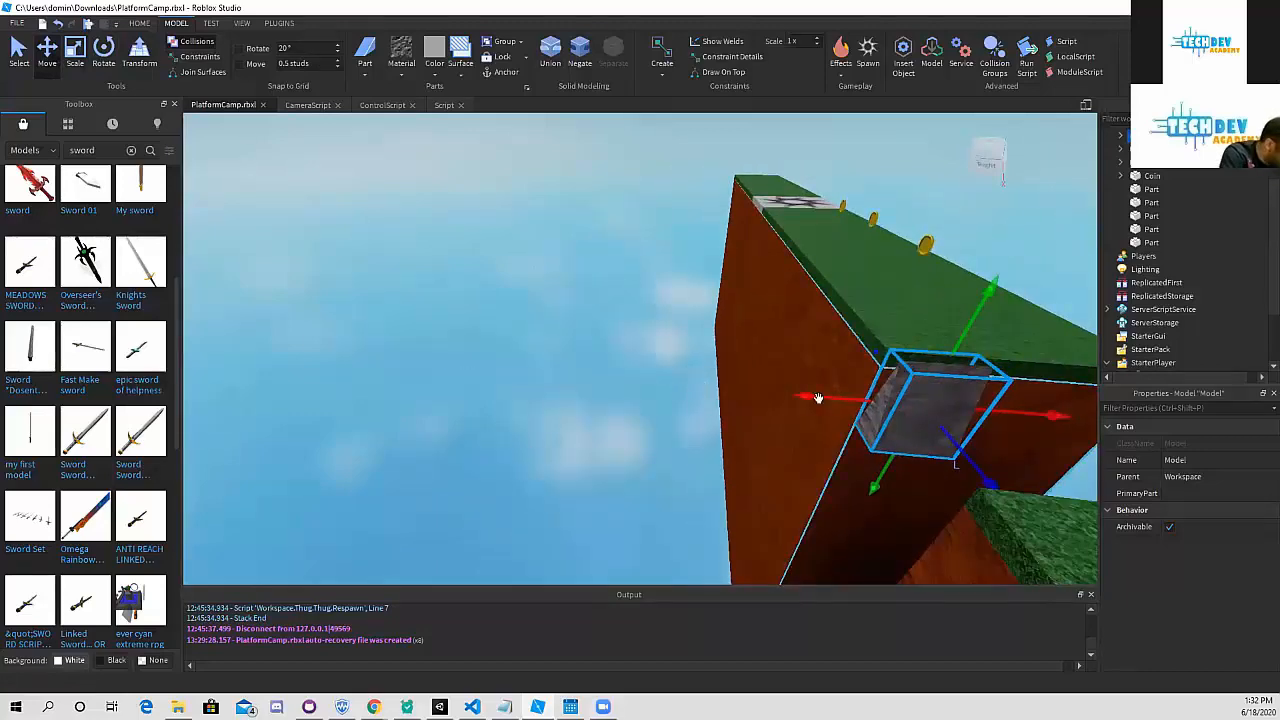
{"action": "left_click_drag", "start_coordinate": [824, 401], "coordinate": [823, 401]}
{"action": "right_click_drag", "start_coordinate": [951, 402], "coordinate": [911, 403]}
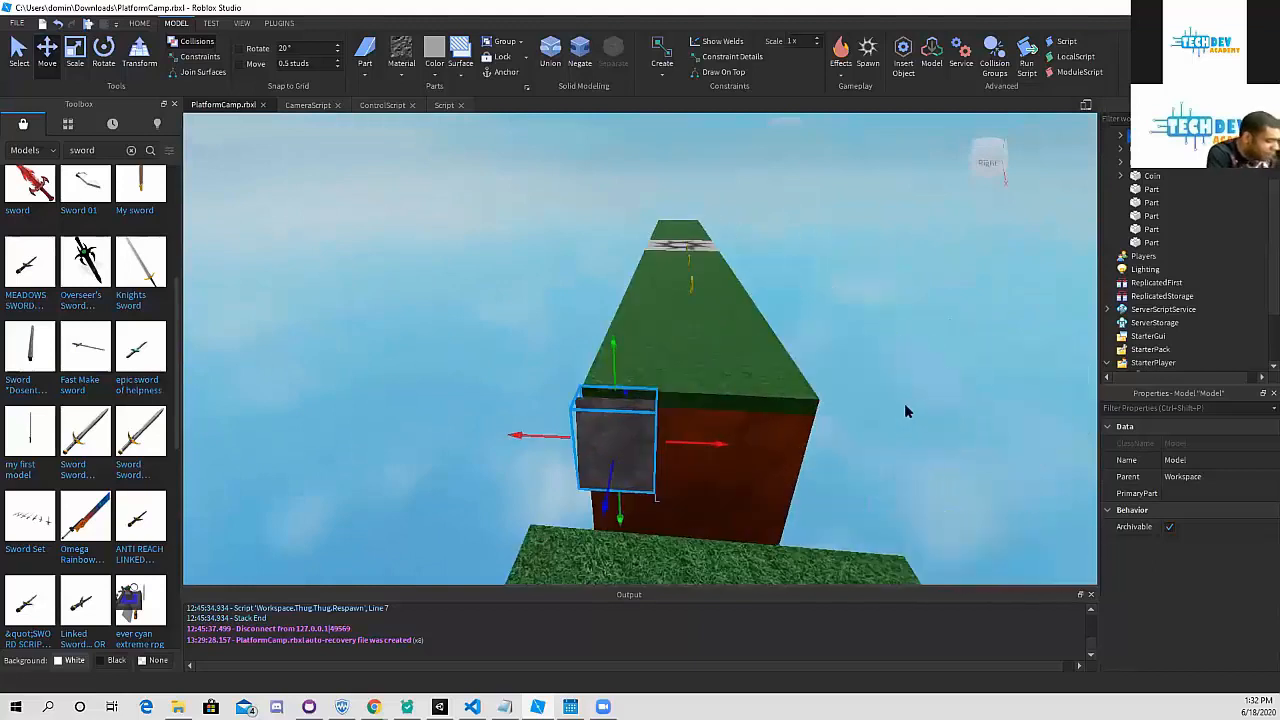
- Duplicate the spike model and bring the copy down into the gap next to the first spike
{"action": "key", "text": "ctrl+d"}
{"action": "left_click_drag", "start_coordinate": [712, 362], "coordinate": [808, 366]}
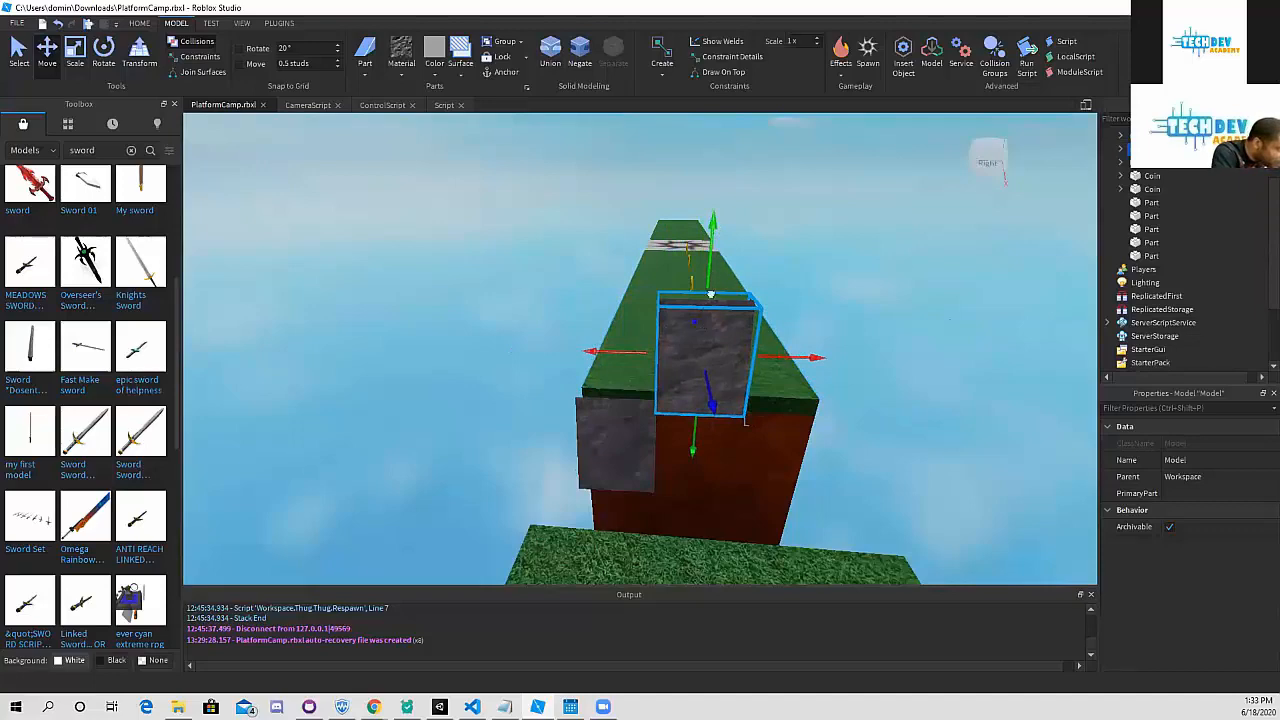
{"action": "left_click_drag", "start_coordinate": [713, 398], "coordinate": [712, 425]}
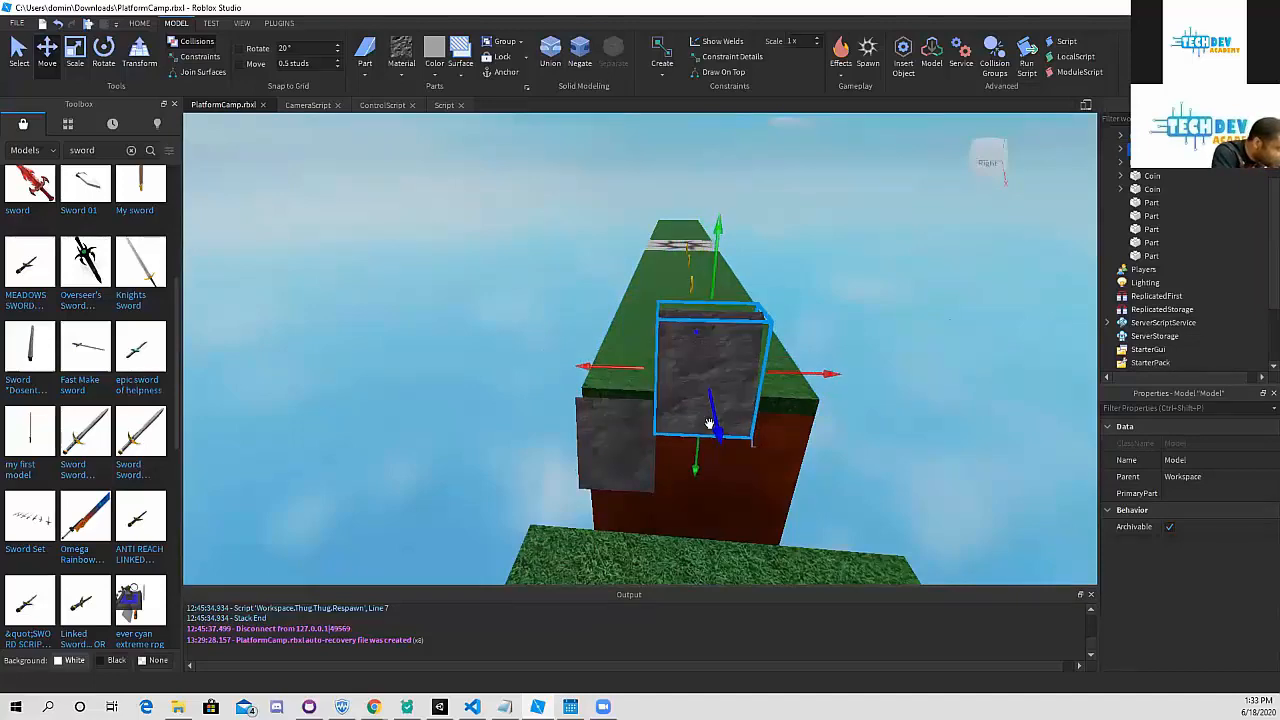
{"action": "right_click_drag", "start_coordinate": [711, 425], "coordinate": [687, 422]}
{"action": "key", "text": "w"}
{"action": "key", "text": "a"}
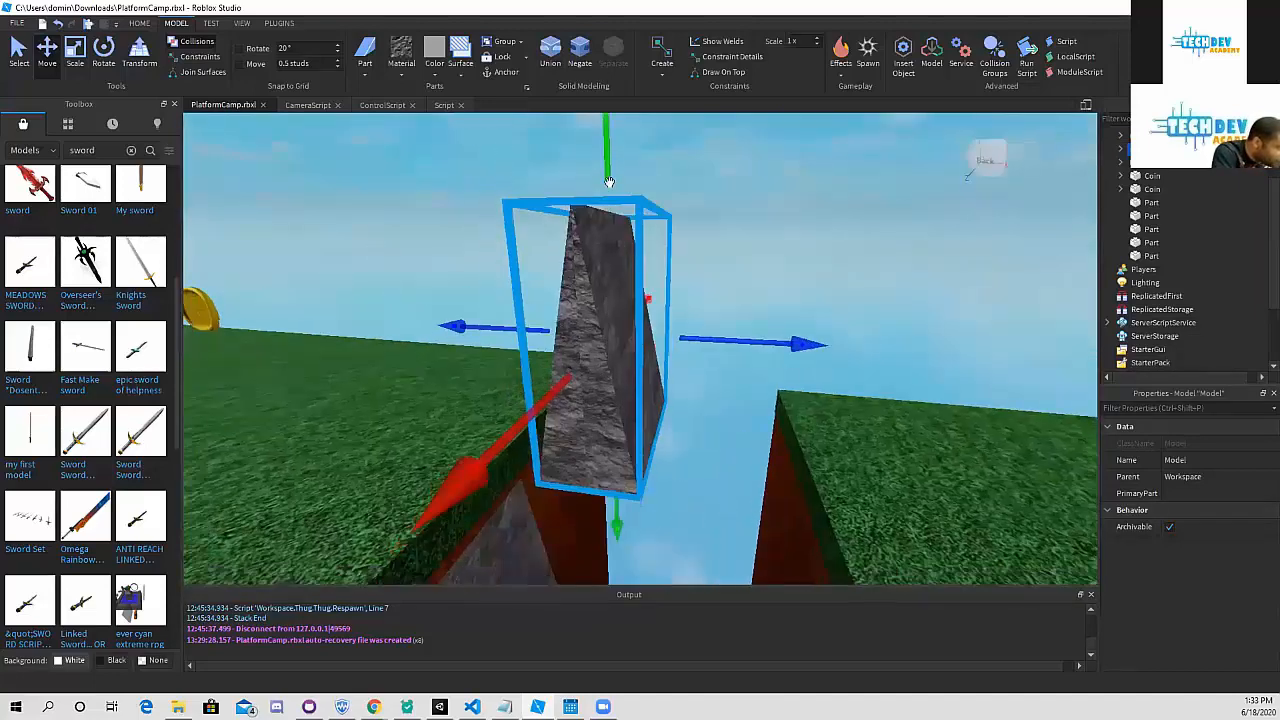
{"action": "scroll", "coordinate": [604, 419], "scroll_direction": "down", "scroll_amount": 5}
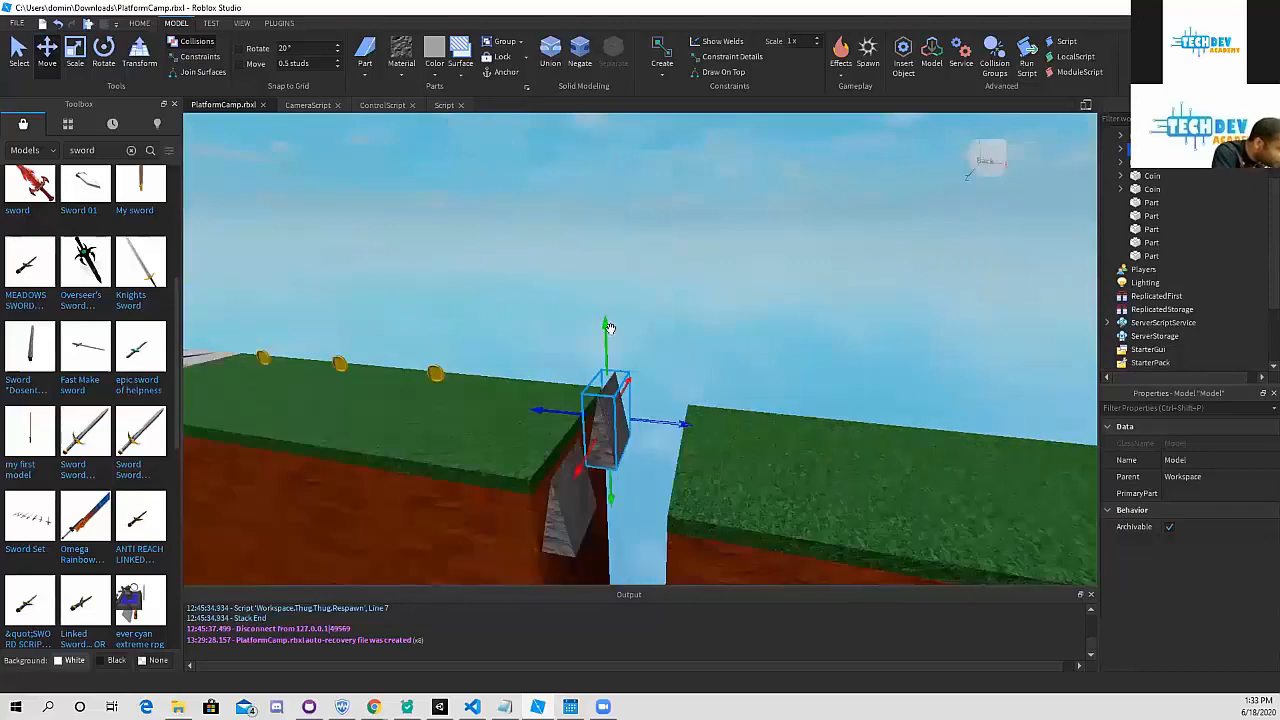
{"action": "left_click_drag", "start_coordinate": [665, 420], "coordinate": [612, 451]}
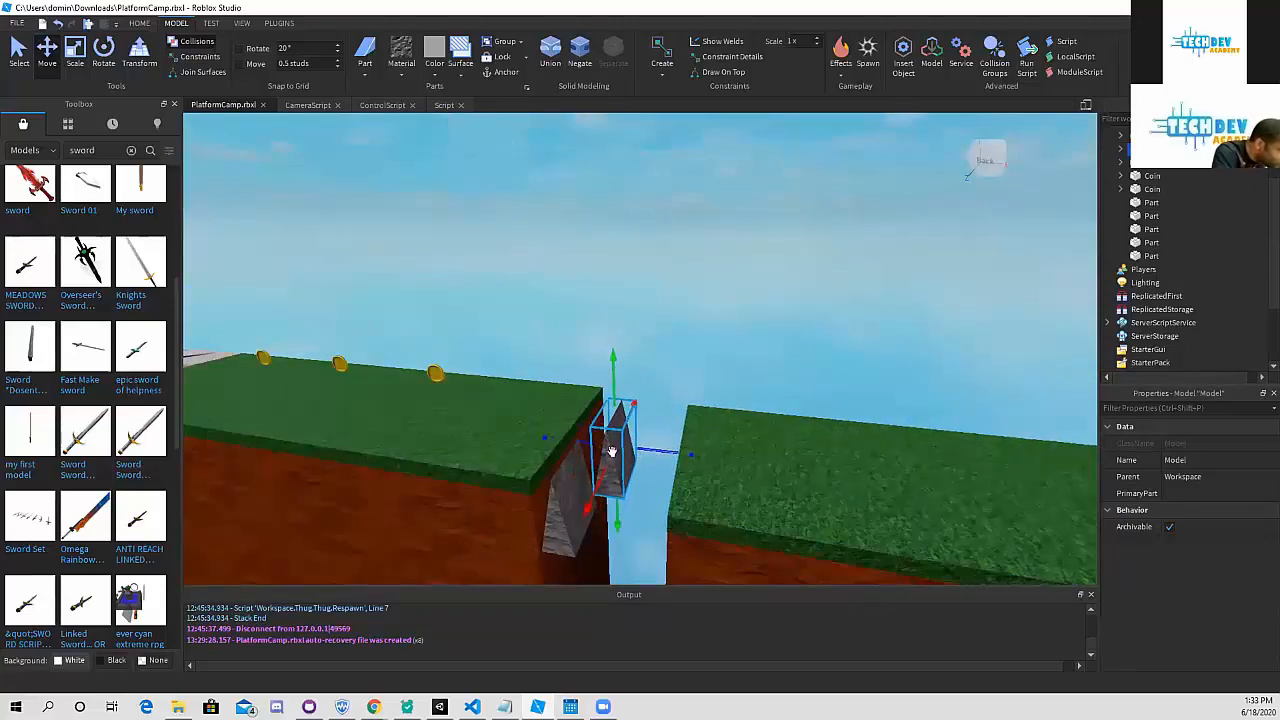
- Align the second spike with the first in height and position so both form one continuous row
{"action": "right_click_drag", "start_coordinate": [609, 440], "coordinate": [591, 299]}
{"action": "key", "text": "e"}
{"action": "left_click_drag", "start_coordinate": [488, 408], "coordinate": [518, 398]}
{"action": "left_click_drag", "start_coordinate": [509, 332], "coordinate": [504, 347]}
{"action": "left_click_drag", "start_coordinate": [434, 428], "coordinate": [401, 439]}
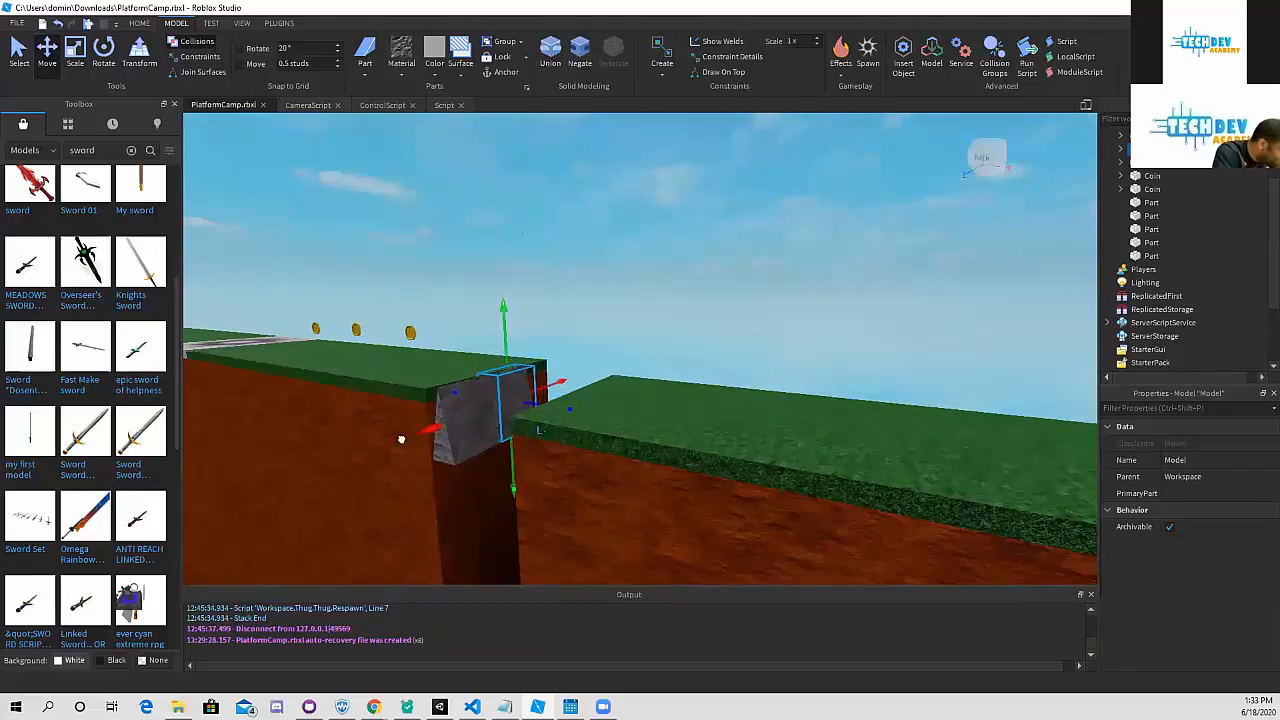
- Duplicate the spike model again and place the third copy at the open end of the row
{"action": "scroll", "coordinate": [547, 337], "scroll_direction": "up", "scroll_amount": 3}
{"action": "right_click_drag", "start_coordinate": [534, 332], "coordinate": [528, 334]}
{"action": "left_click", "coordinate": [719, 319]}
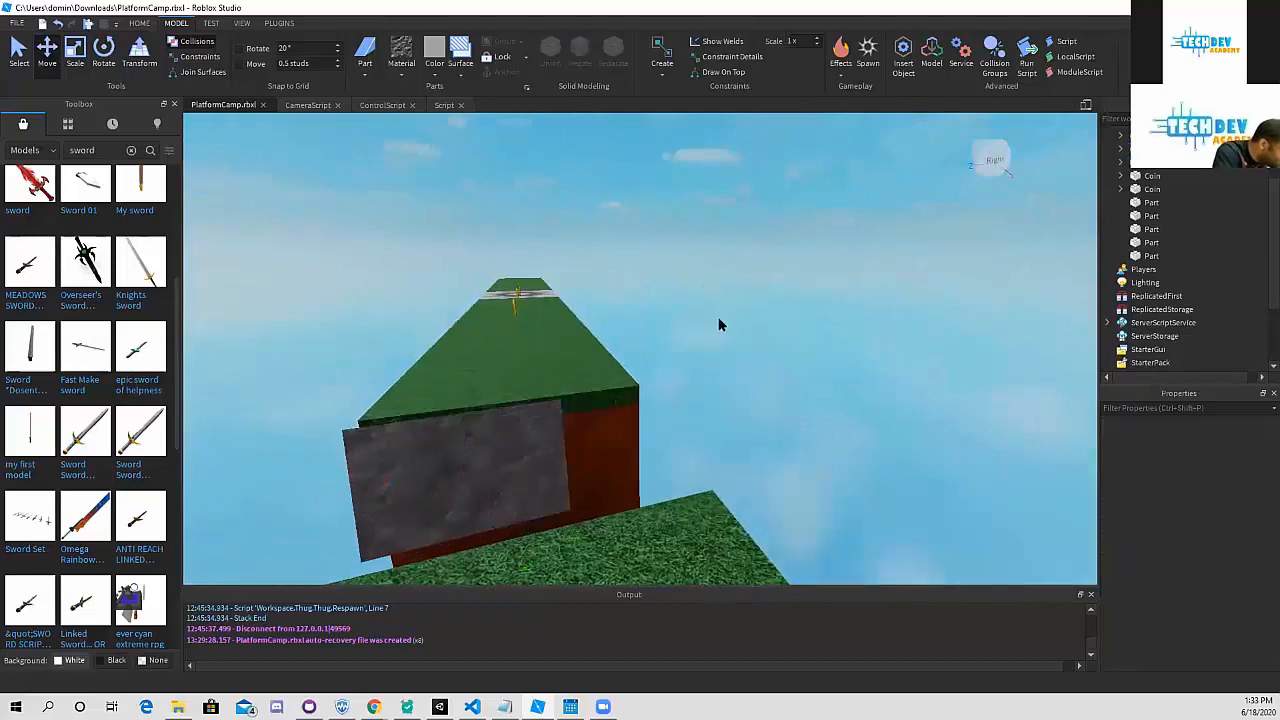
{"action": "left_click", "coordinate": [520, 436]}
{"action": "left_click_drag", "start_coordinate": [531, 436], "coordinate": [612, 287]}
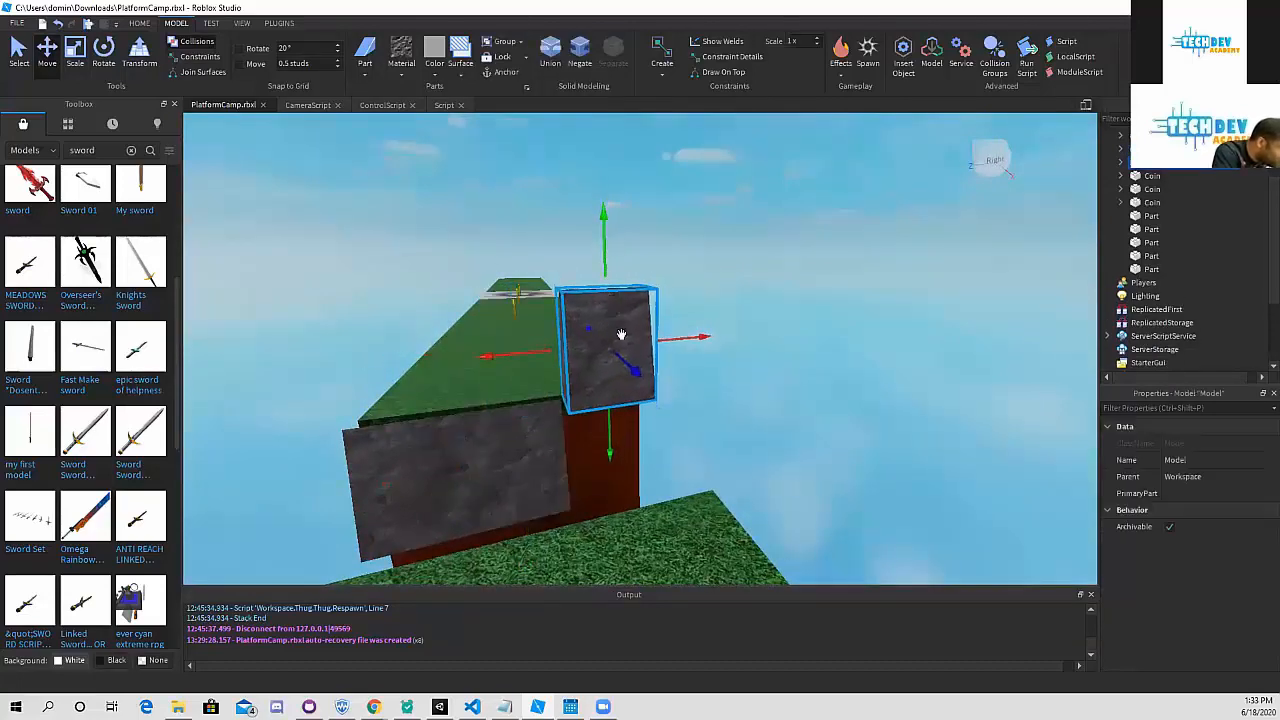
{"action": "left_click_drag", "start_coordinate": [630, 374], "coordinate": [616, 383]}
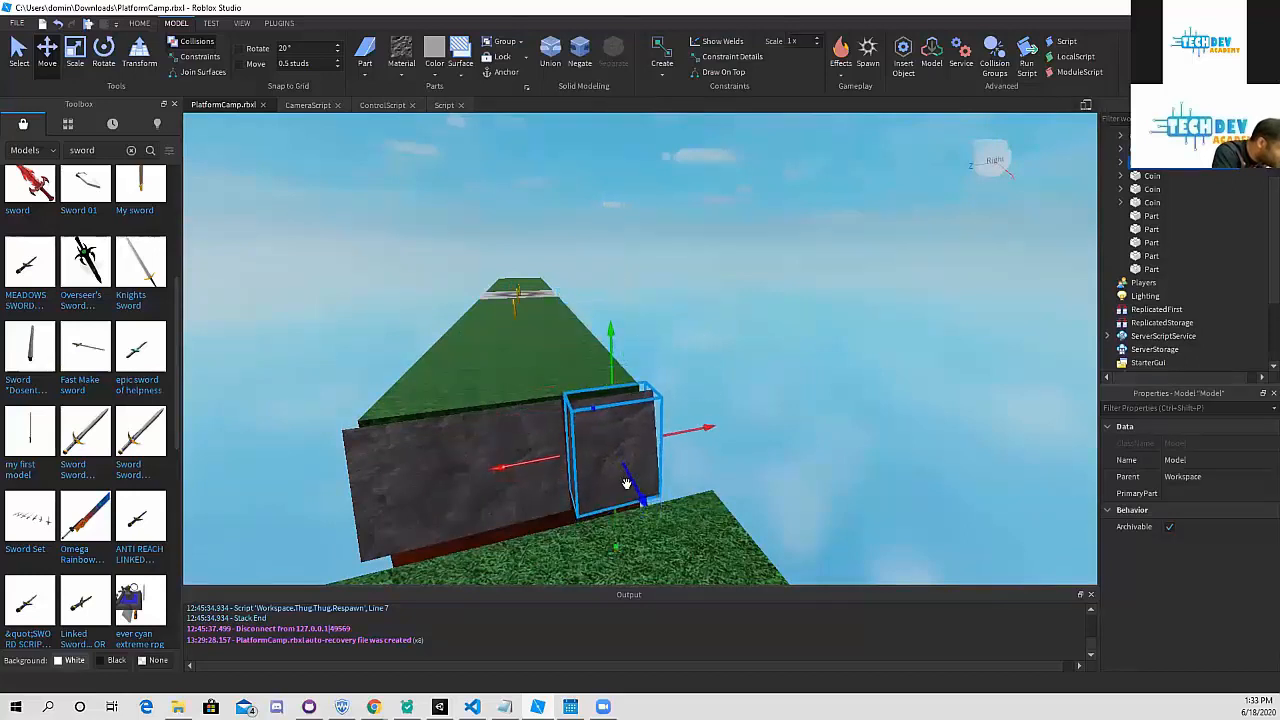
{"action": "left_click_drag", "start_coordinate": [626, 484], "coordinate": [620, 467]}
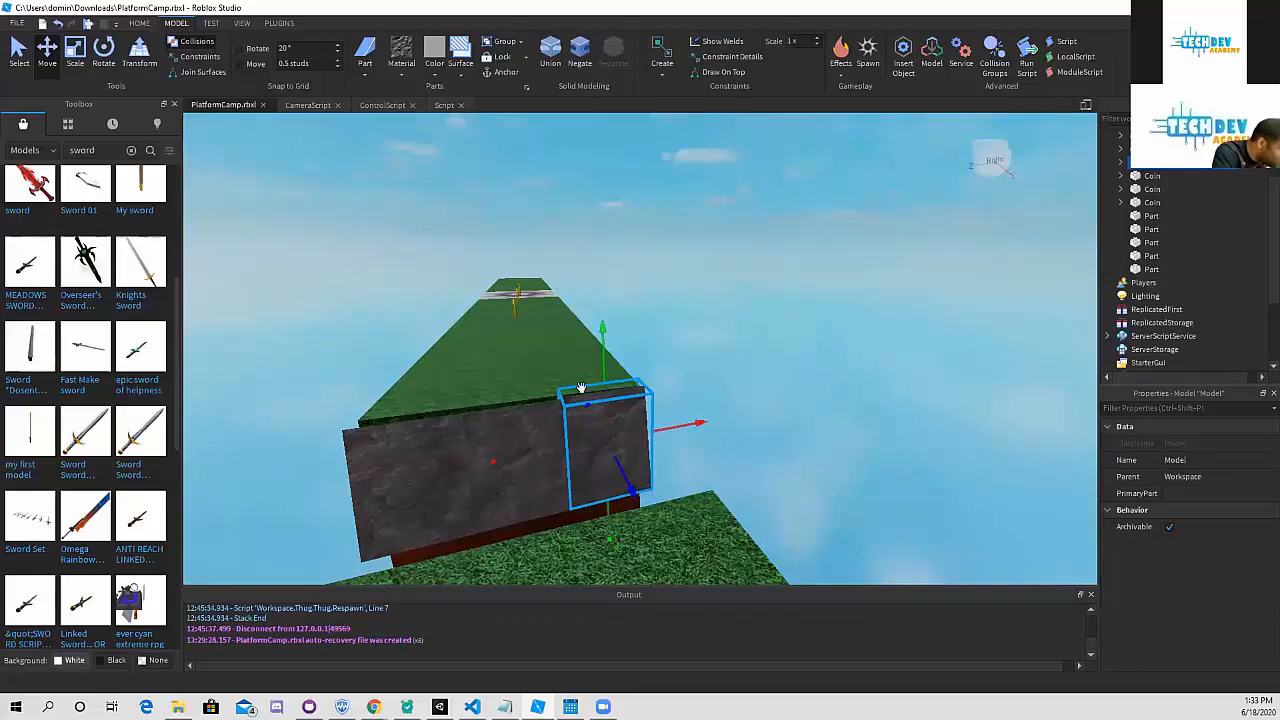
- Fine-tune the third spike's height to match the other spikes in the row
{"action": "scroll", "coordinate": [580, 357], "scroll_direction": "down", "scroll_amount": 2}
{"action": "scroll", "coordinate": [577, 358], "scroll_direction": "up", "scroll_amount": 2}
{"action": "middle_click_drag", "start_coordinate": [576, 358], "coordinate": [490, 238]}
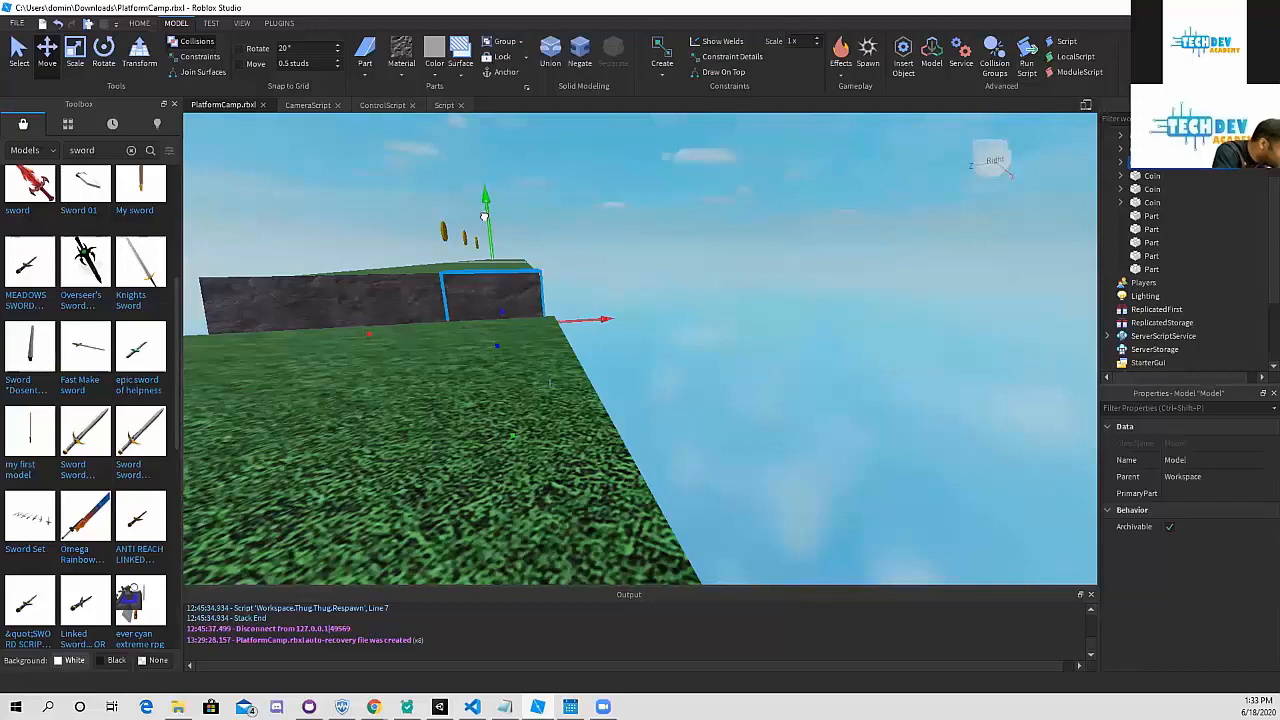
{"action": "left_click_drag", "start_coordinate": [484, 218], "coordinate": [484, 221]}
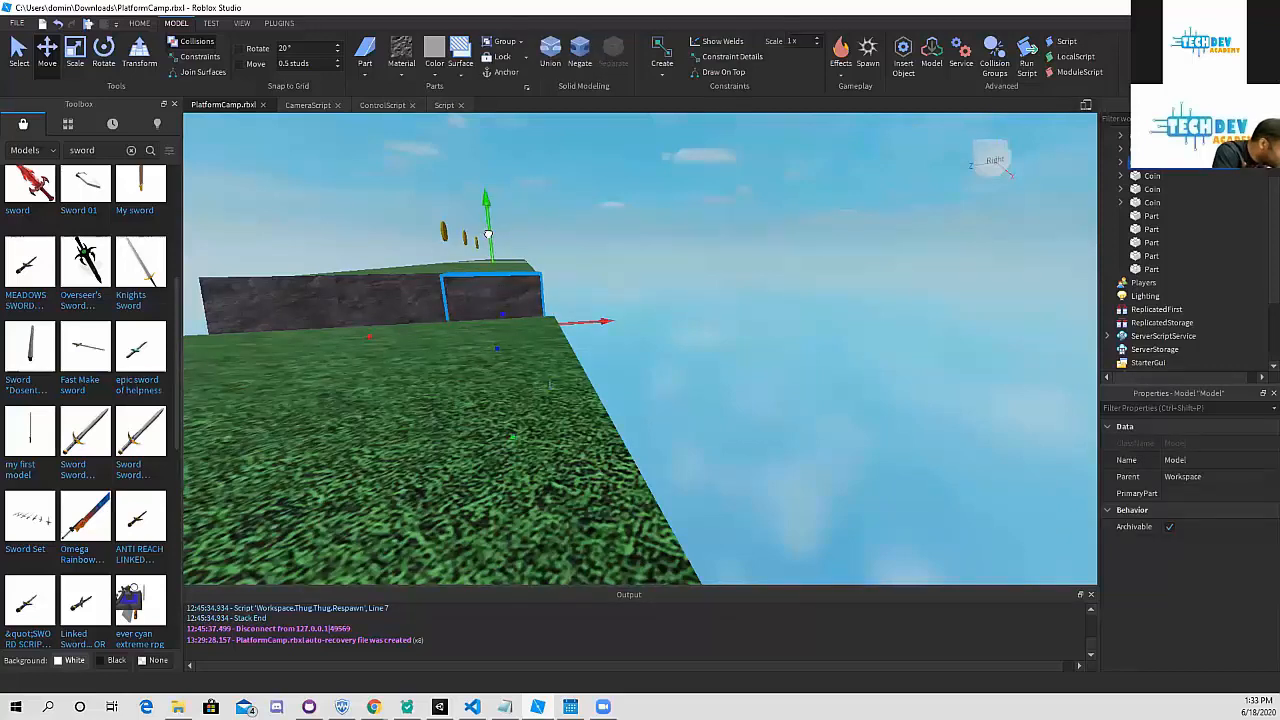
{"action": "left_click_drag", "start_coordinate": [488, 231], "coordinate": [489, 229]}
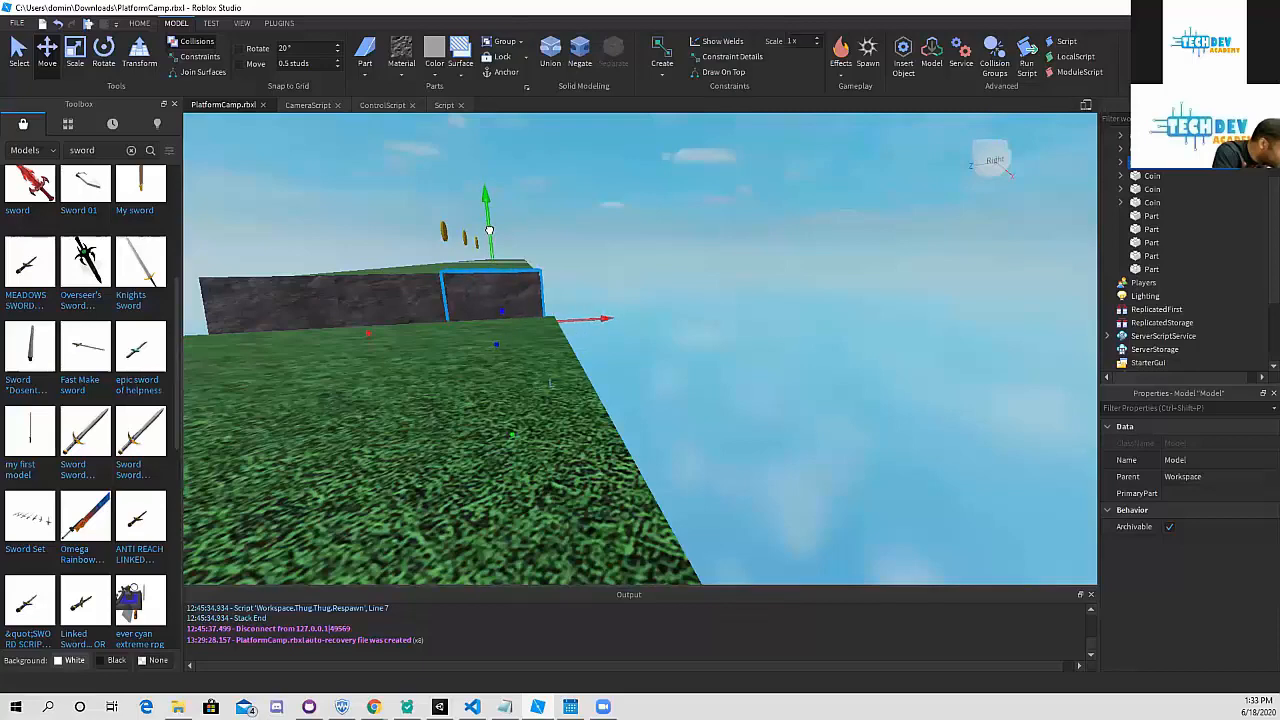
- Nudge the third spike along the islands' length to line it up with the other two spikes
{"action": "left_click", "coordinate": [567, 252]}
{"action": "key", "text": "w"}
{"action": "right_click_drag", "start_coordinate": [546, 282], "coordinate": [390, 360]}
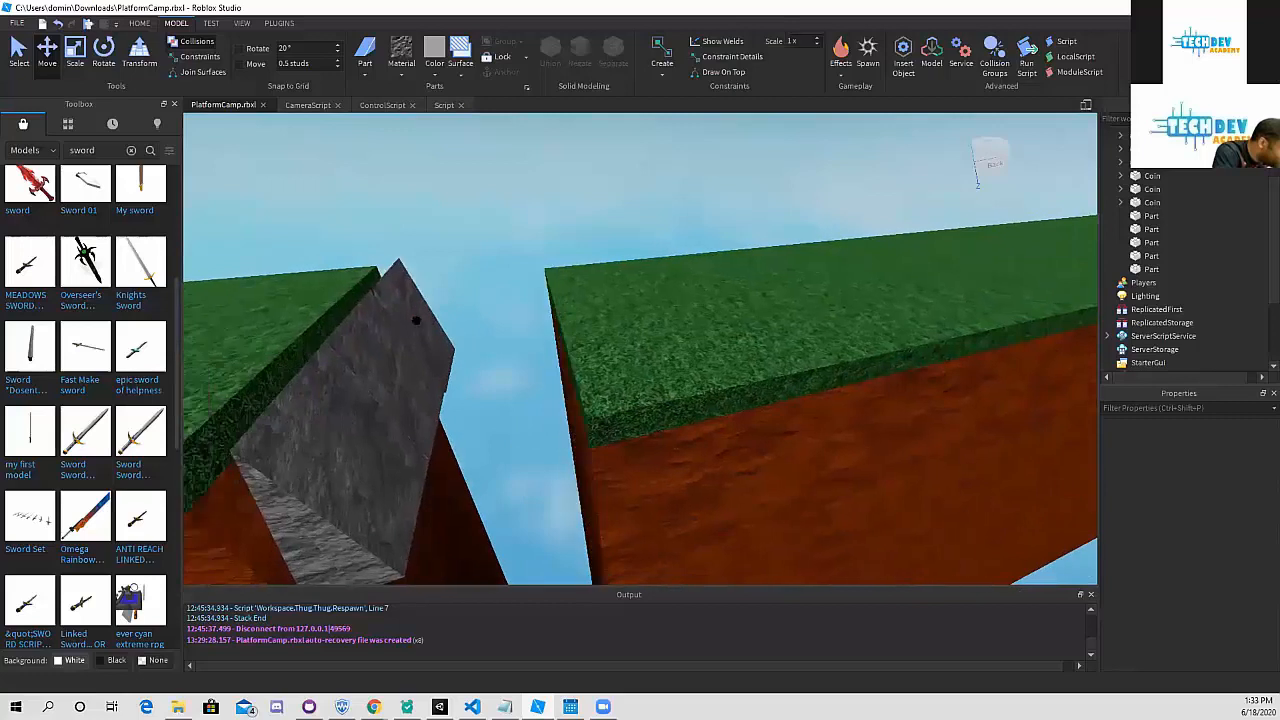
{"action": "left_click", "coordinate": [385, 363]}
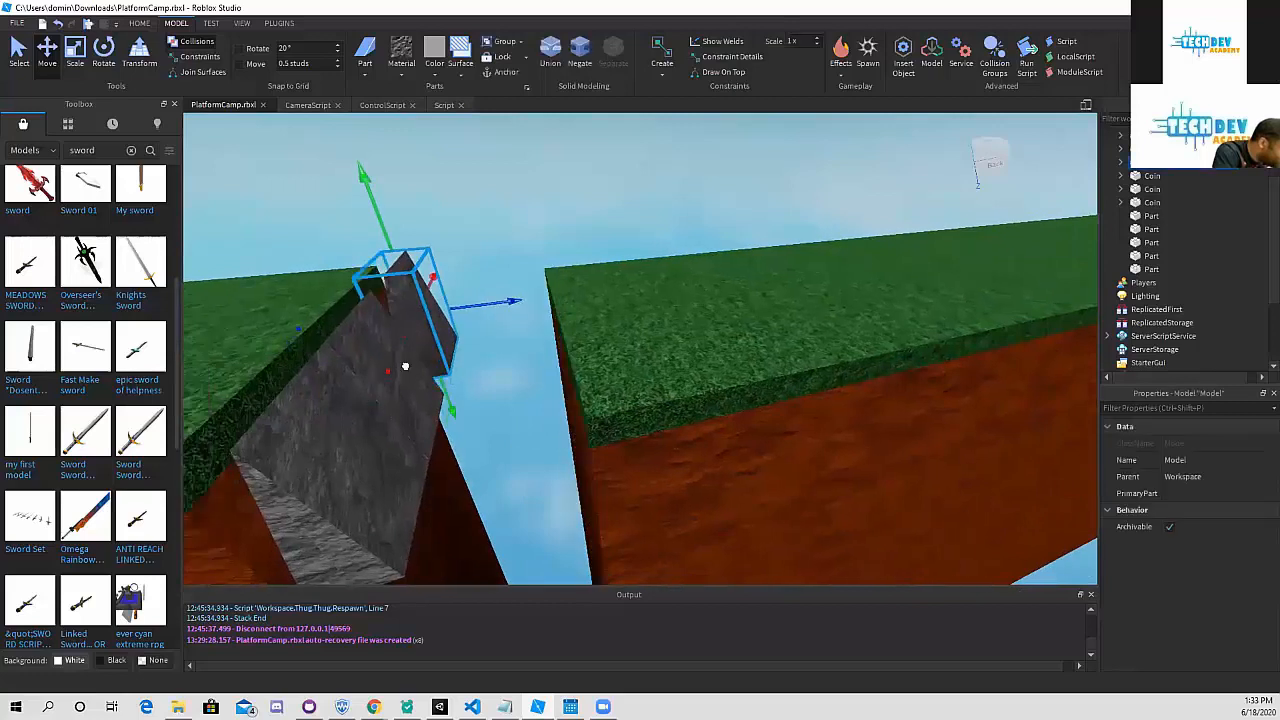
{"action": "left_click_drag", "start_coordinate": [476, 318], "coordinate": [466, 318]}
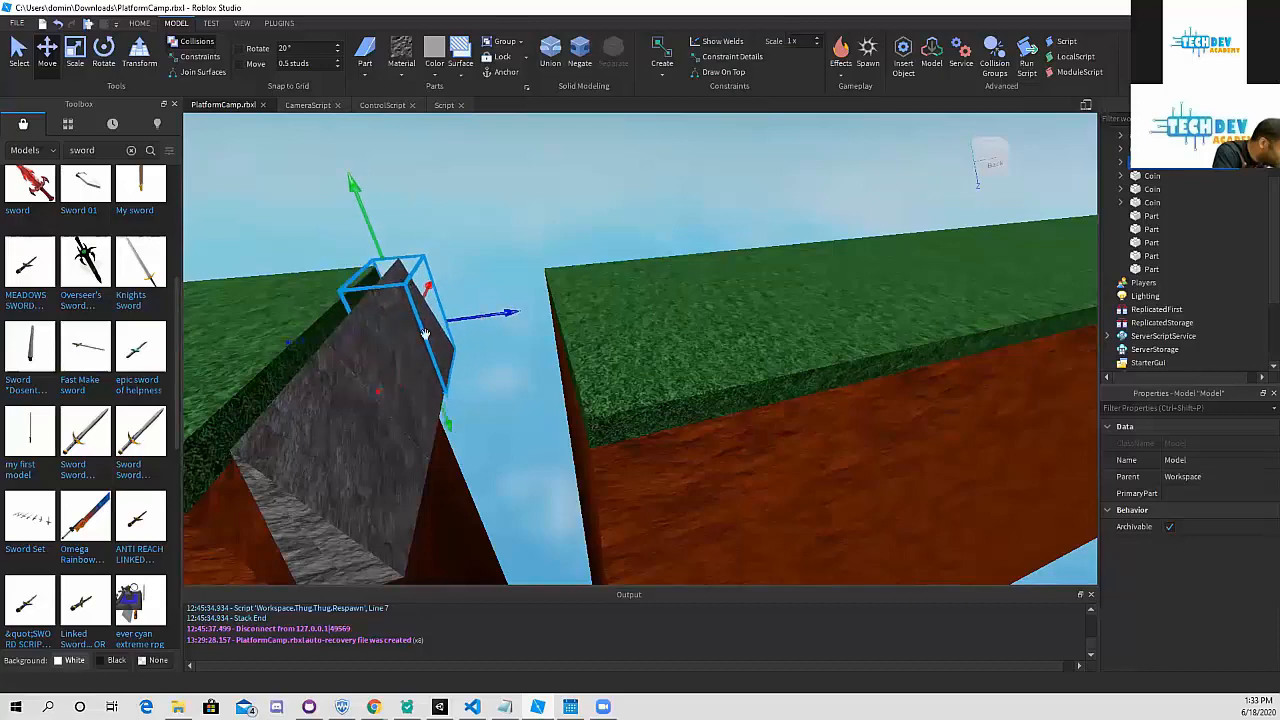
- Reposition the third spike against the first island's wall so it continues the row of the other two spikes
{"action": "left_click_drag", "start_coordinate": [379, 387], "coordinate": [383, 437]}
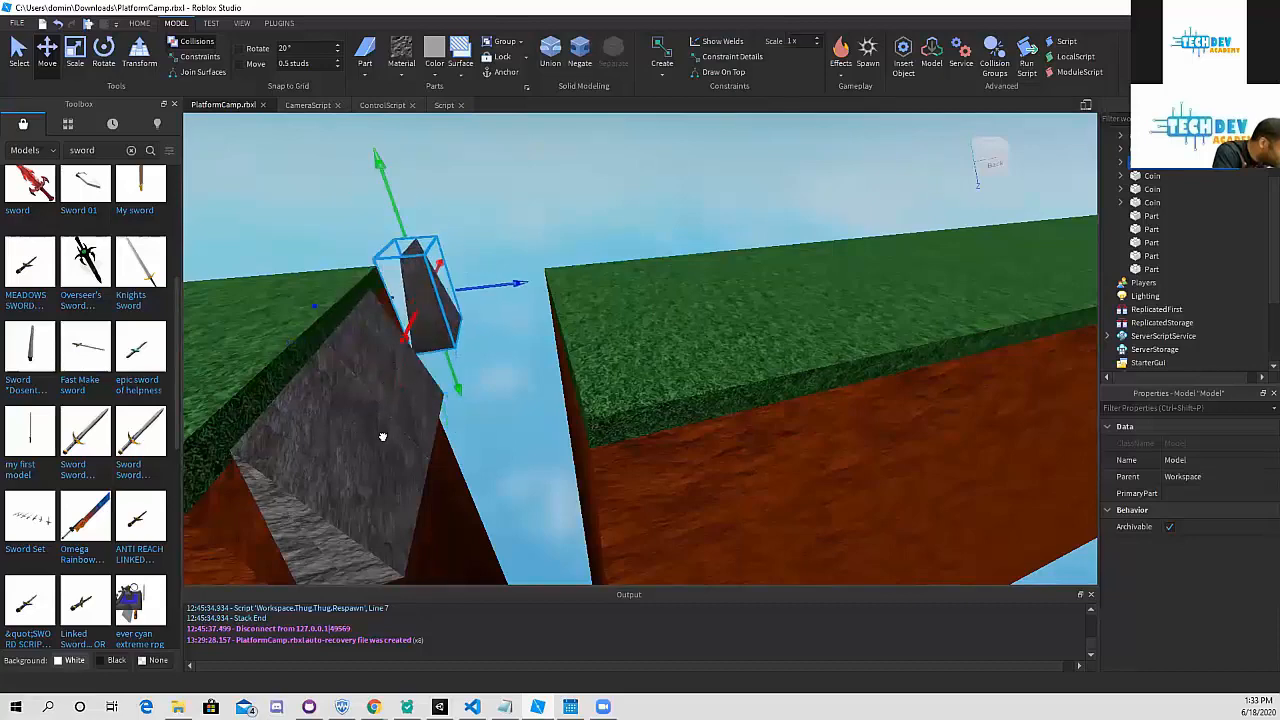
{"action": "right_click_drag", "start_coordinate": [489, 222], "coordinate": [717, 331]}
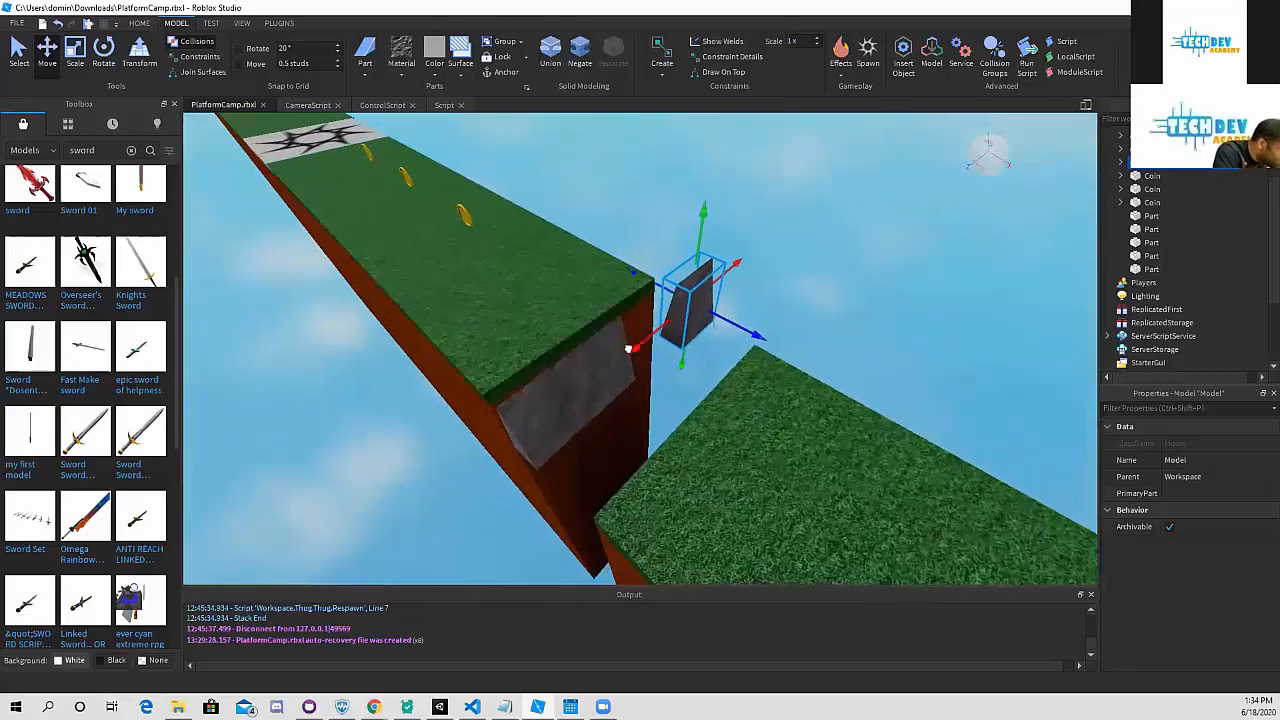
{"action": "left_click_drag", "start_coordinate": [716, 331], "coordinate": [563, 373]}
{"action": "left_click_drag", "start_coordinate": [695, 360], "coordinate": [662, 355]}
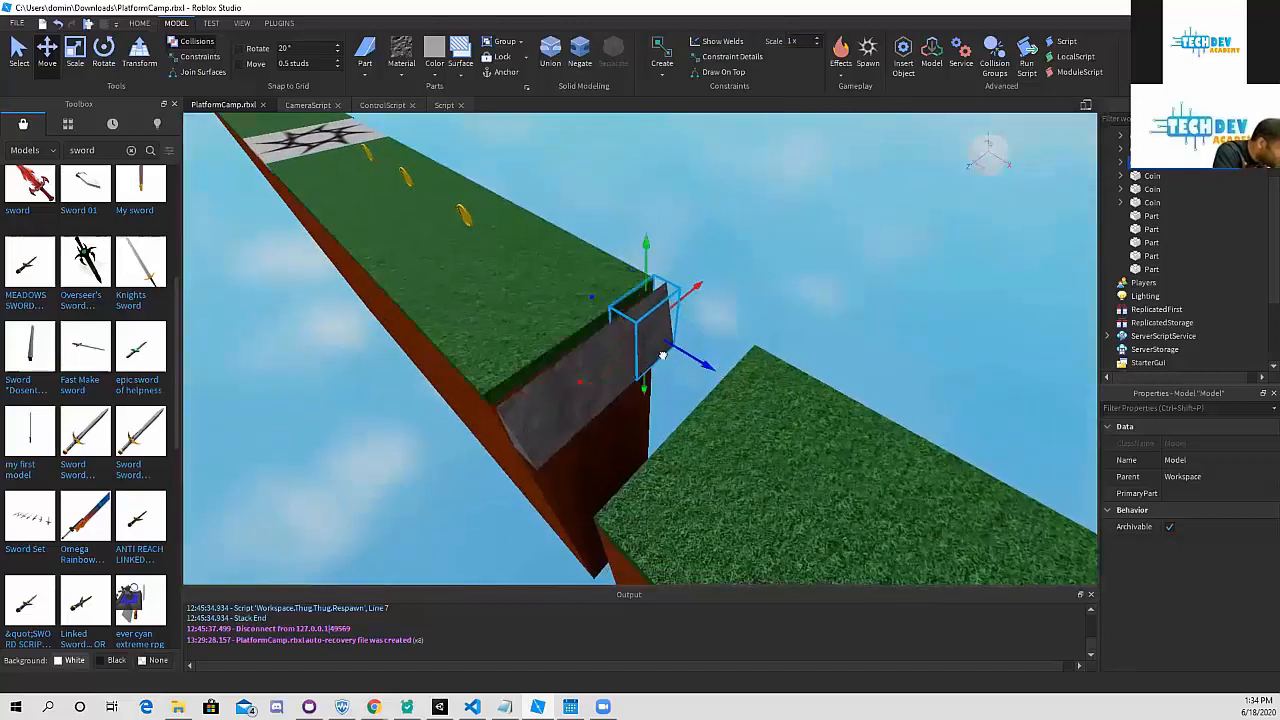
- Duplicate the row of three spikes and place the copy directly beside the original row, at the same height in the gap
{"action": "left_click", "coordinate": [551, 378], "text": "ctrl"}
{"action": "left_click", "coordinate": [577, 361], "text": "ctrl"}
{"action": "right_click_drag", "start_coordinate": [577, 361], "coordinate": [553, 359]}
{"action": "scroll", "coordinate": [547, 359], "scroll_direction": "down", "scroll_amount": 5}
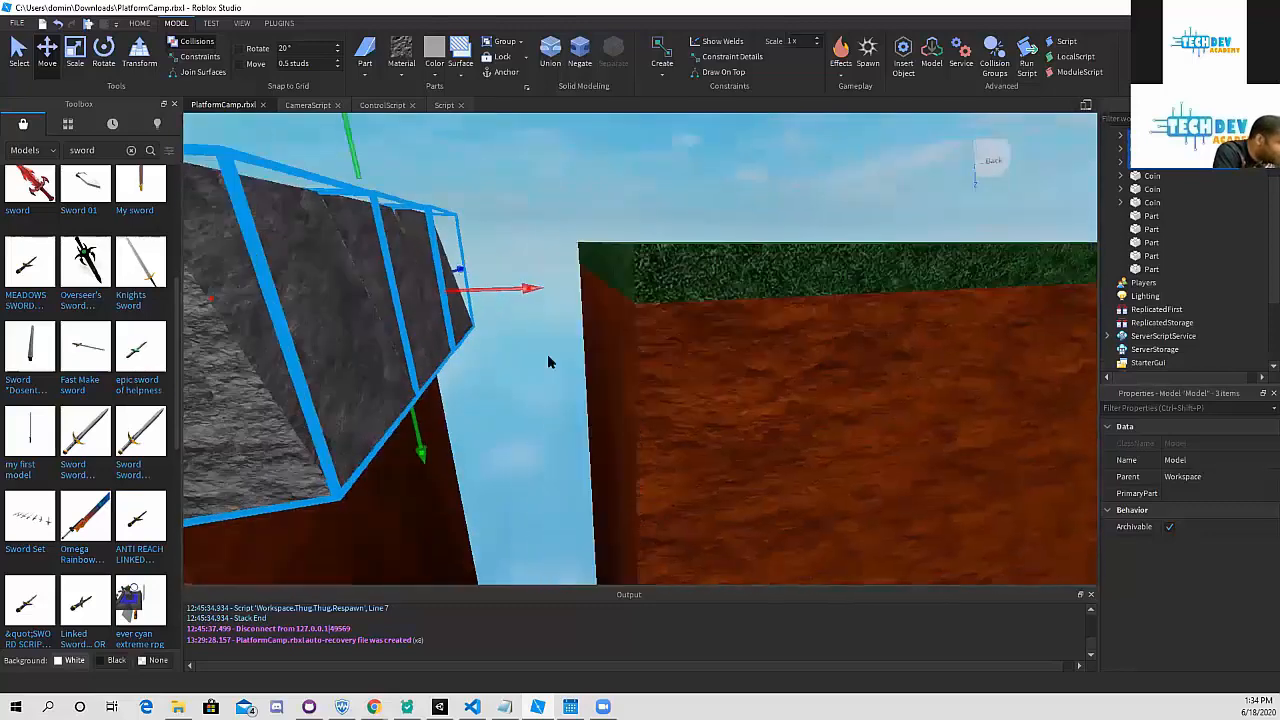
{"action": "key", "text": "ctrl+d"}
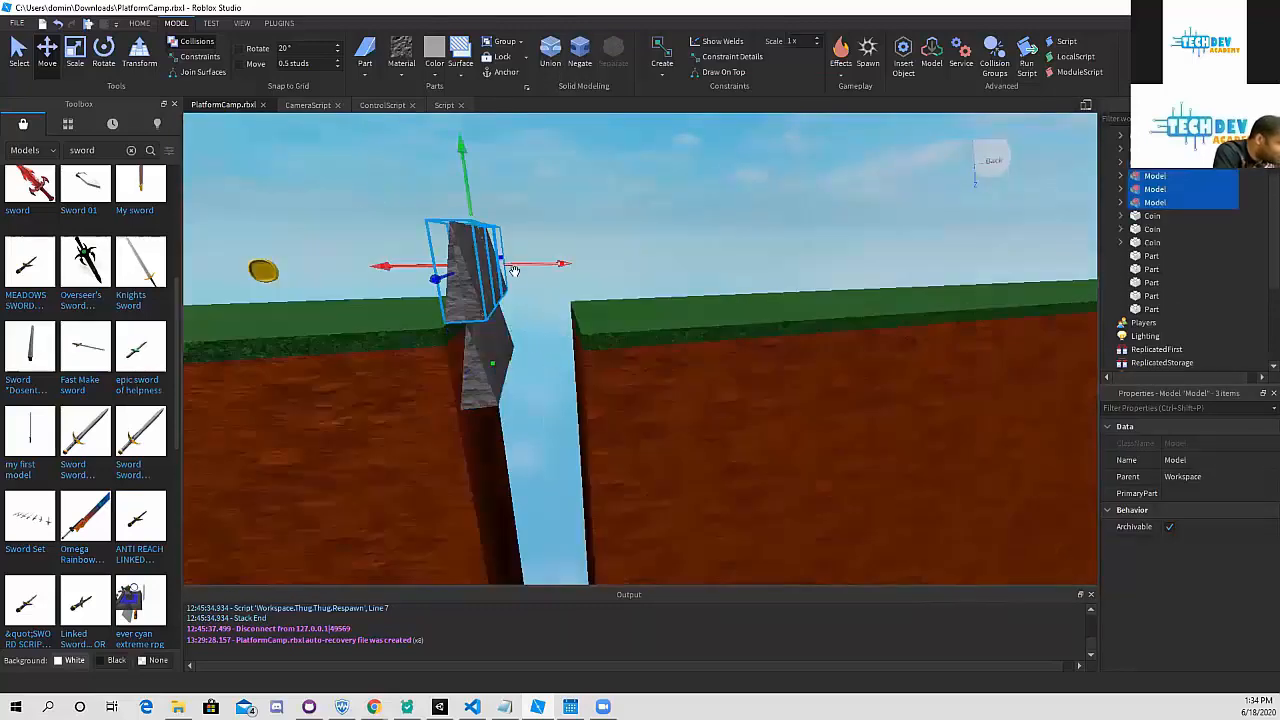
{"action": "left_click_drag", "start_coordinate": [524, 268], "coordinate": [566, 270]}
{"action": "left_click_drag", "start_coordinate": [516, 192], "coordinate": [524, 281]}
{"action": "left_click_drag", "start_coordinate": [561, 331], "coordinate": [543, 331]}
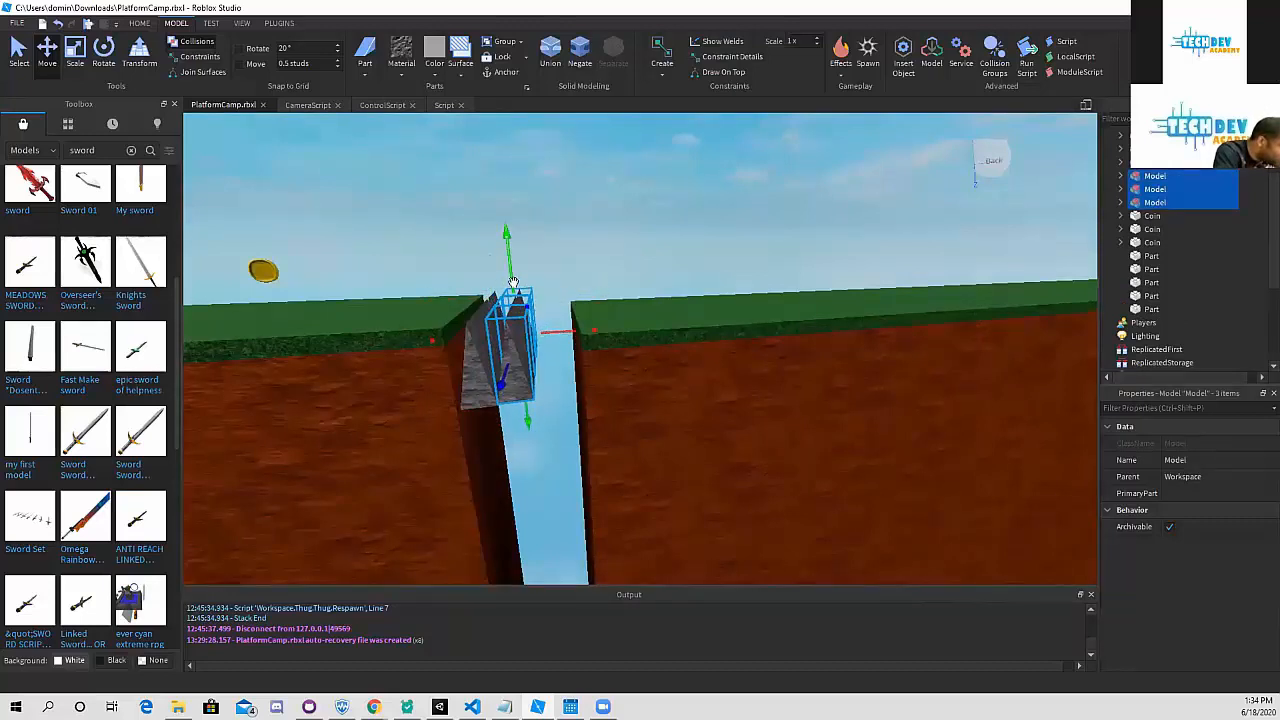
- Duplicate the three-spike row again and place it as a third row next to the second island, level with the others
{"action": "key", "text": "ctrl+d"}
{"action": "left_click_drag", "start_coordinate": [558, 260], "coordinate": [590, 271]}
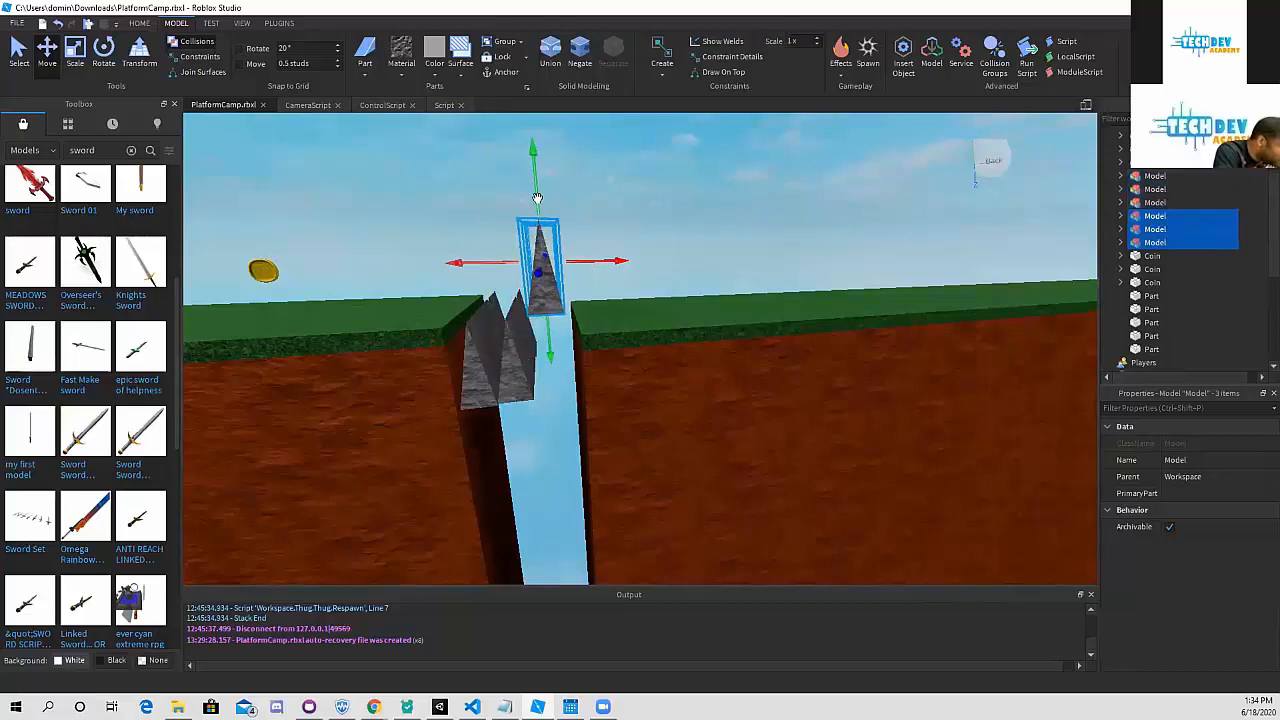
{"action": "left_click_drag", "start_coordinate": [537, 198], "coordinate": [540, 277]}
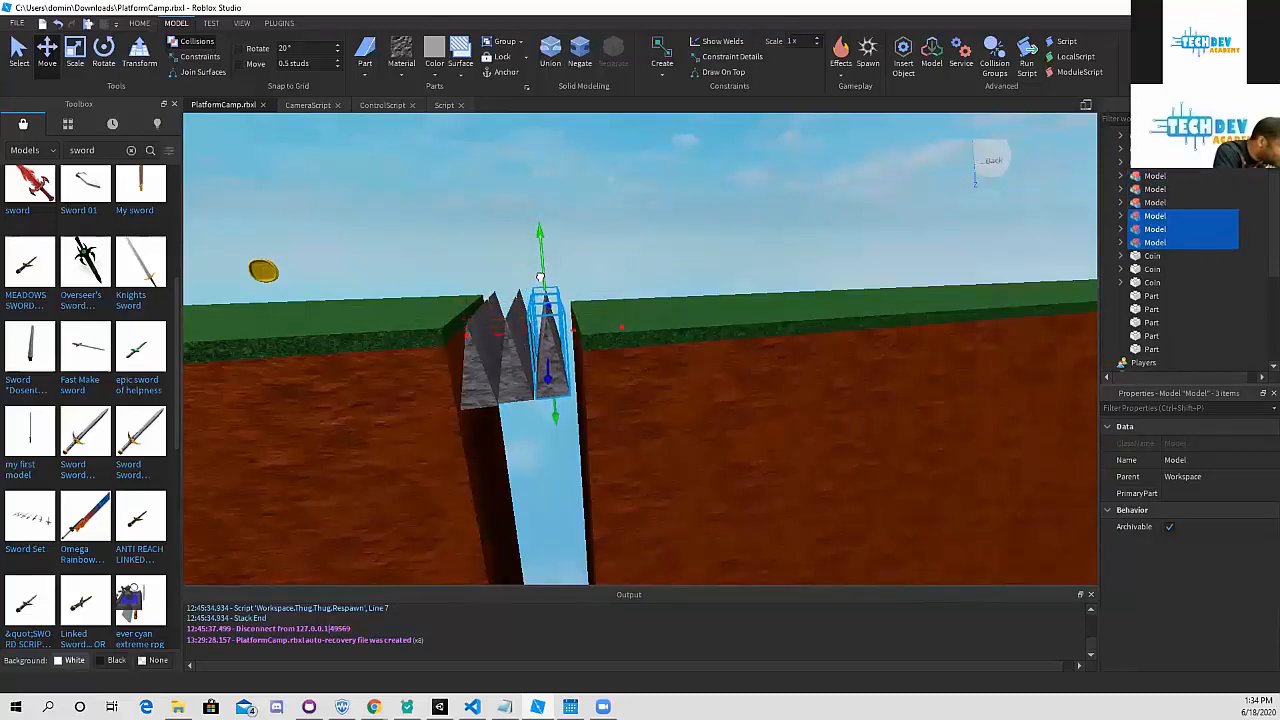
{"action": "left_click_drag", "start_coordinate": [569, 319], "coordinate": [559, 326]}
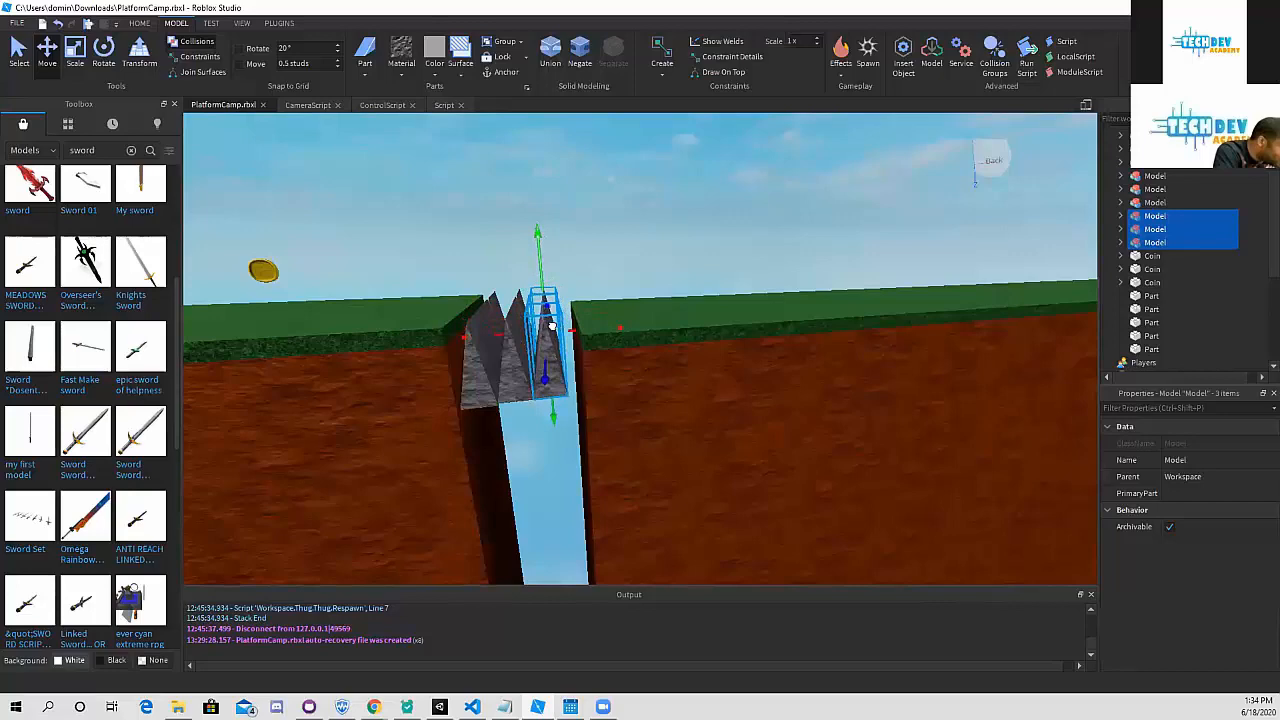
{"action": "scroll", "coordinate": [518, 366], "scroll_direction": "up", "scroll_amount": 3}
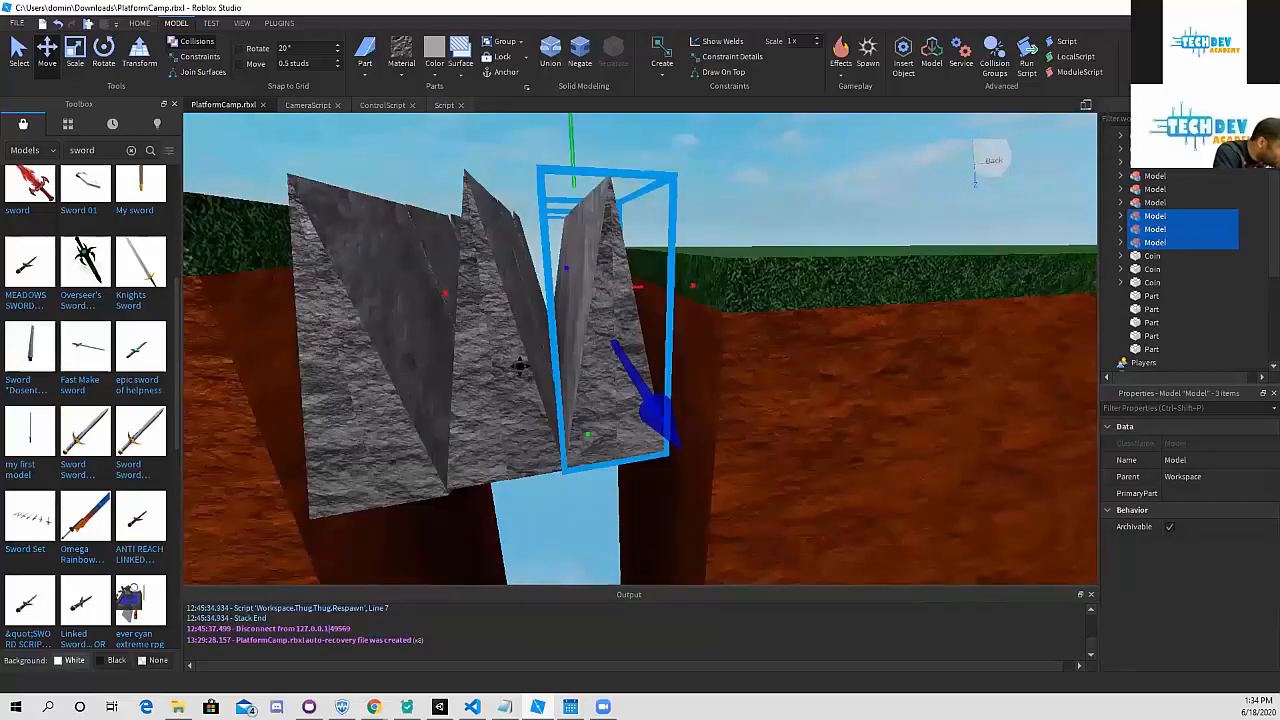
- Lower all nine spike models together so their tips sit below the islands' grass surface
{"action": "key", "text": "e"}
{"action": "key", "text": "d"}
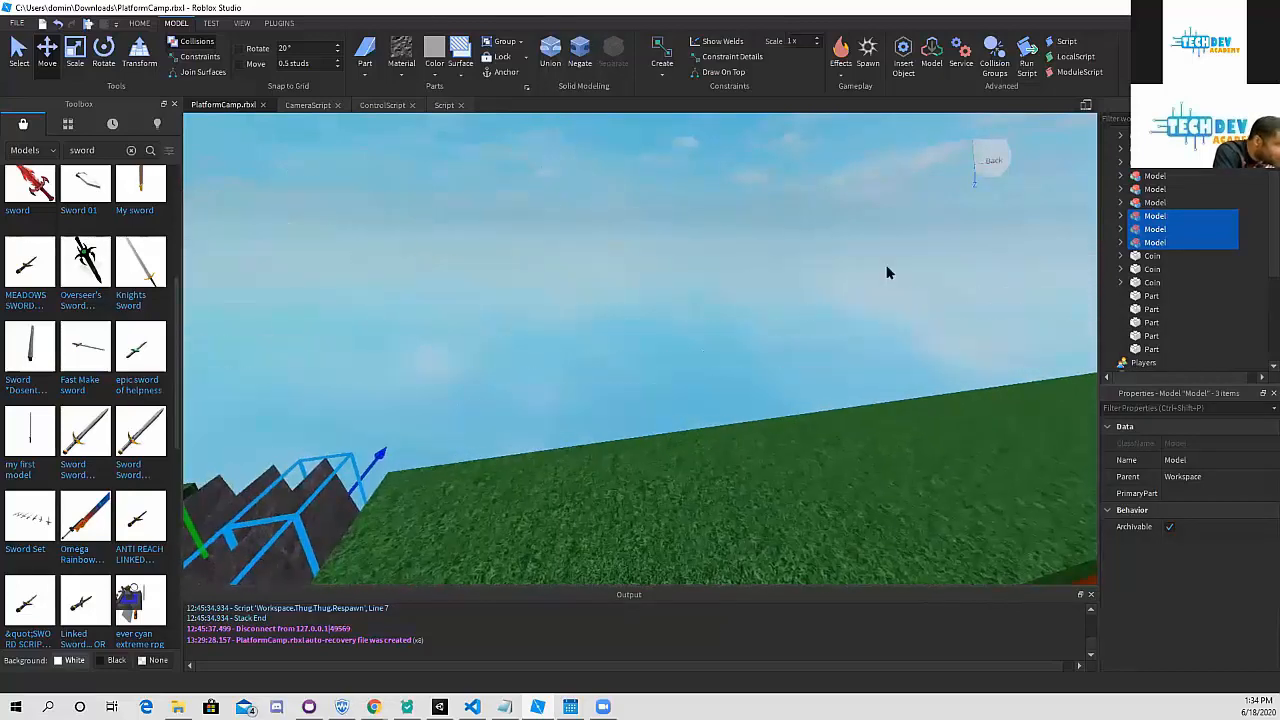
{"action": "key", "text": "s"}
{"action": "right_click_drag", "start_coordinate": [887, 272], "coordinate": [800, 335]}
{"action": "key", "text": "ctrl+d"}
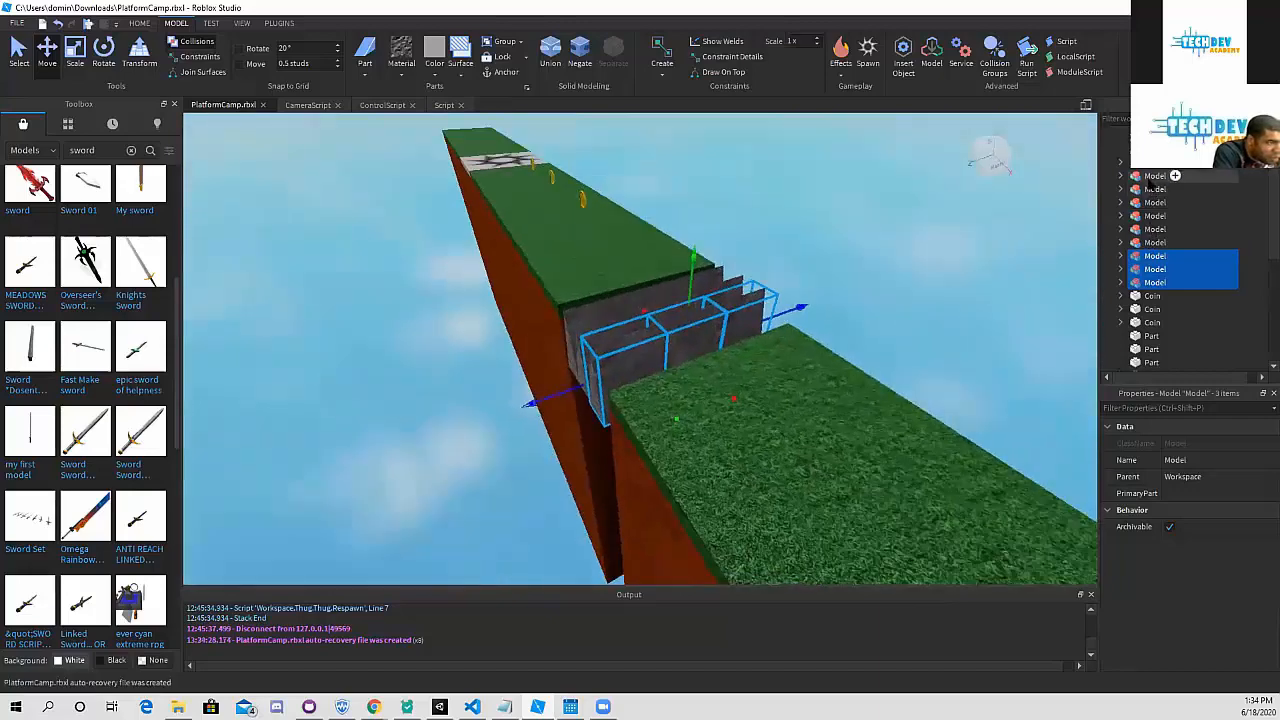
{"action": "left_click", "coordinate": [1149, 178], "text": "shift"}
{"action": "left_click", "coordinate": [1152, 283], "text": "shift"}
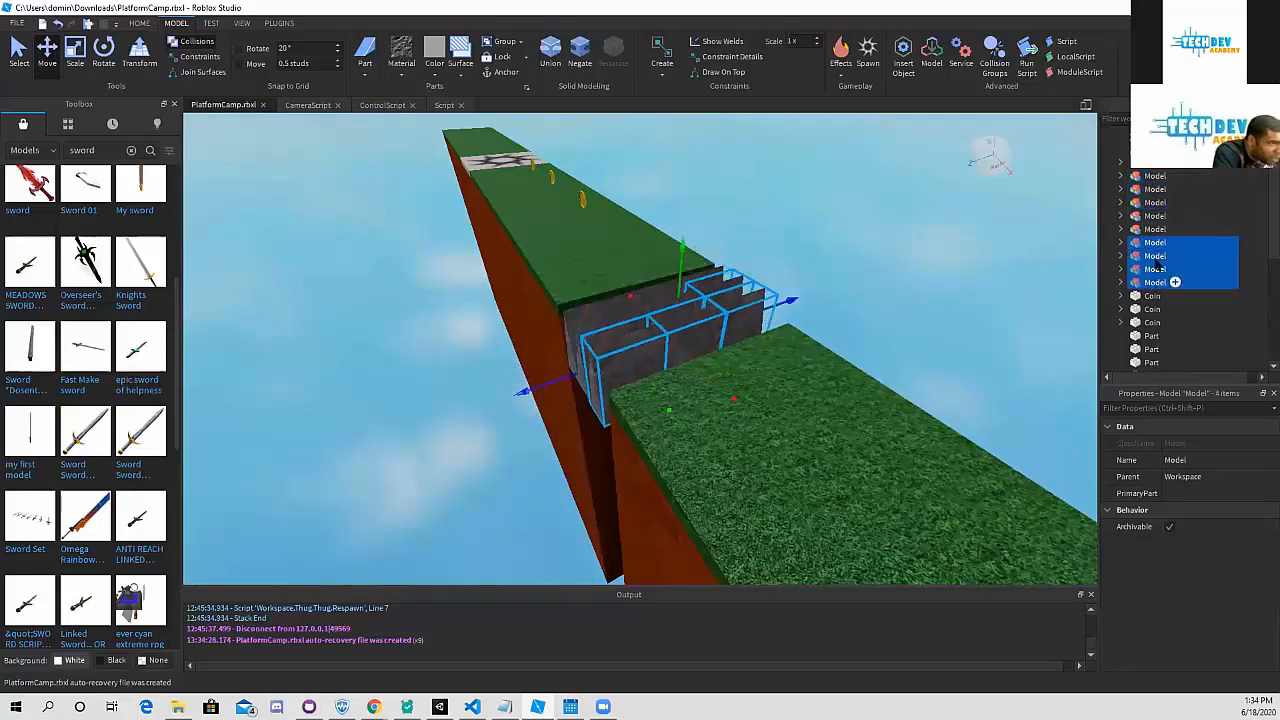
{"action": "left_click", "coordinate": [1136, 177]}
{"action": "left_click", "coordinate": [1170, 282], "text": "shift"}
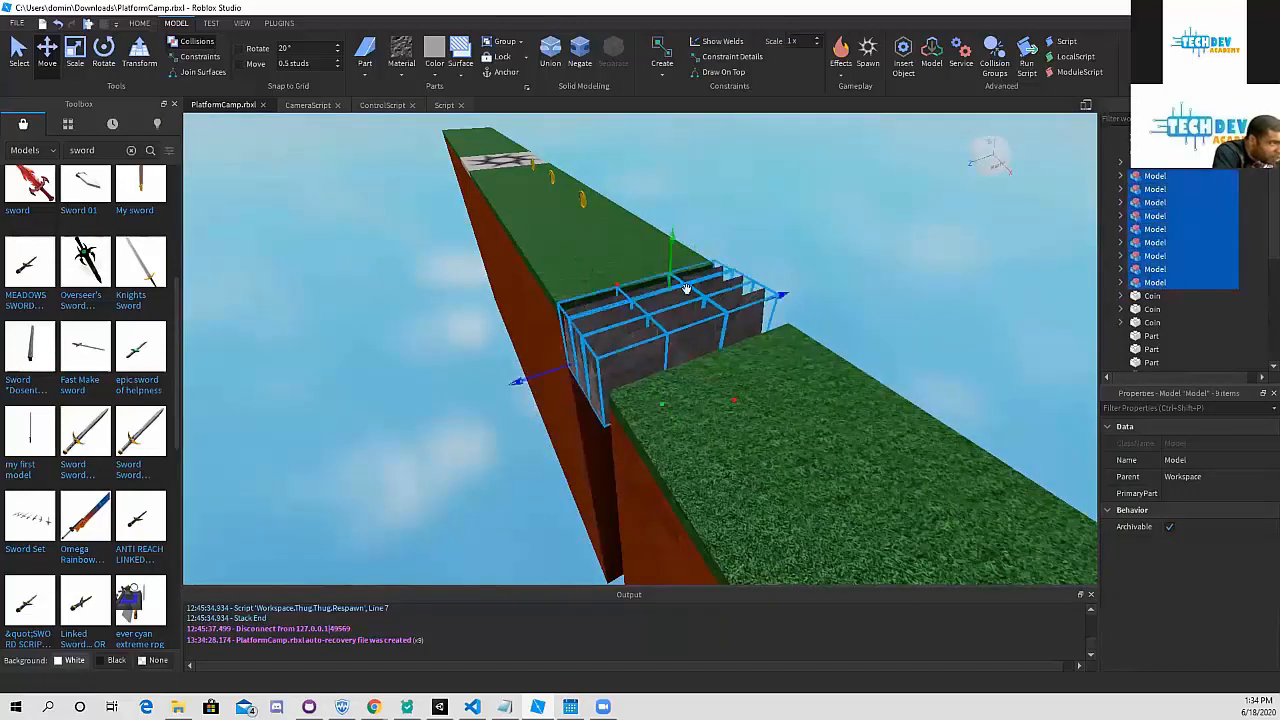
{"action": "right_click_drag", "start_coordinate": [581, 270], "coordinate": [604, 283]}
{"action": "left_click_drag", "start_coordinate": [604, 283], "coordinate": [611, 280]}
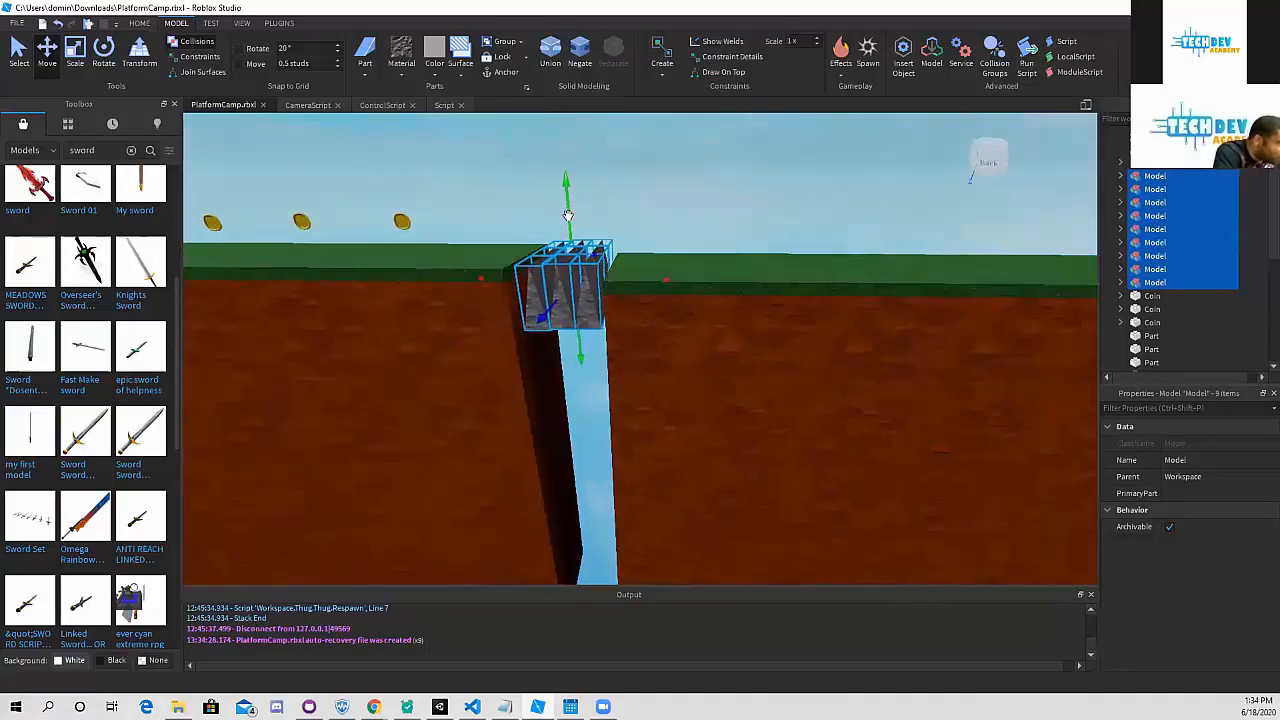
{"action": "left_click_drag", "start_coordinate": [568, 218], "coordinate": [564, 254]}
{"action": "left_click", "coordinate": [610, 225]}
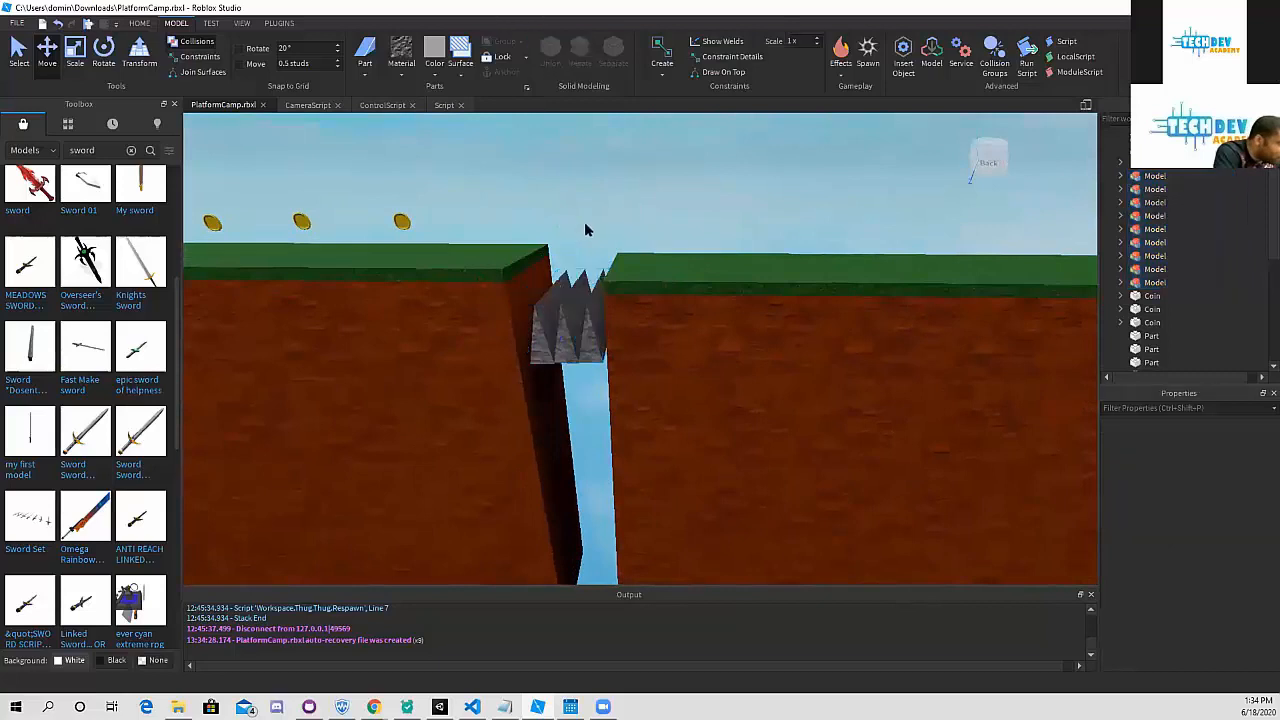
- Anchor all nine spike models in the gap
{"action": "scroll", "coordinate": [586, 229], "scroll_direction": "up", "scroll_amount": 2}
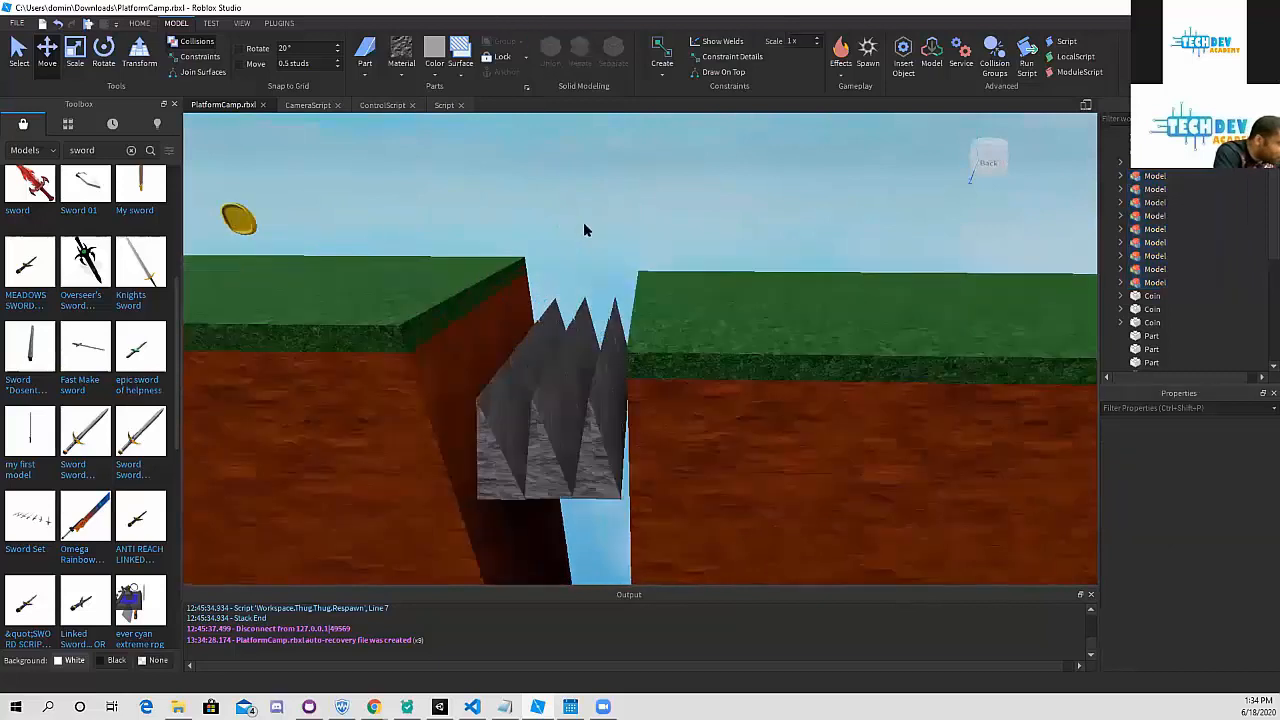
{"action": "left_click", "coordinate": [589, 456]}
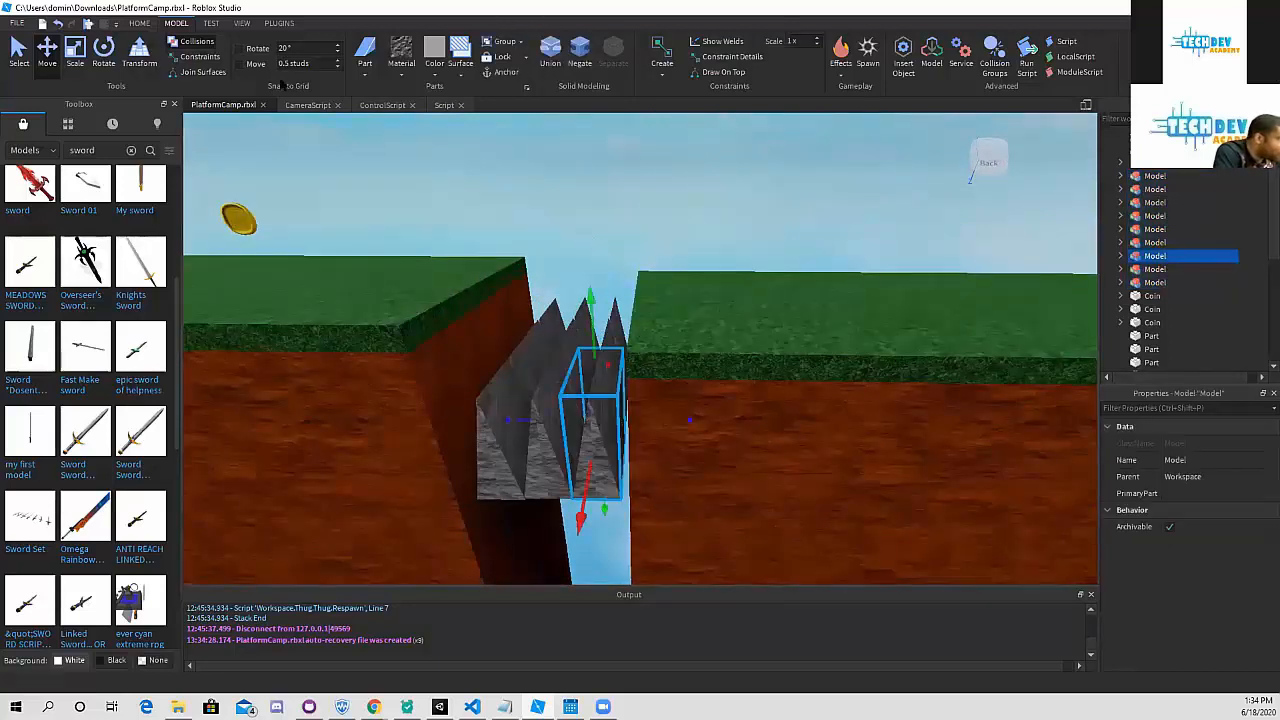
{"action": "left_click", "coordinate": [1158, 176]}
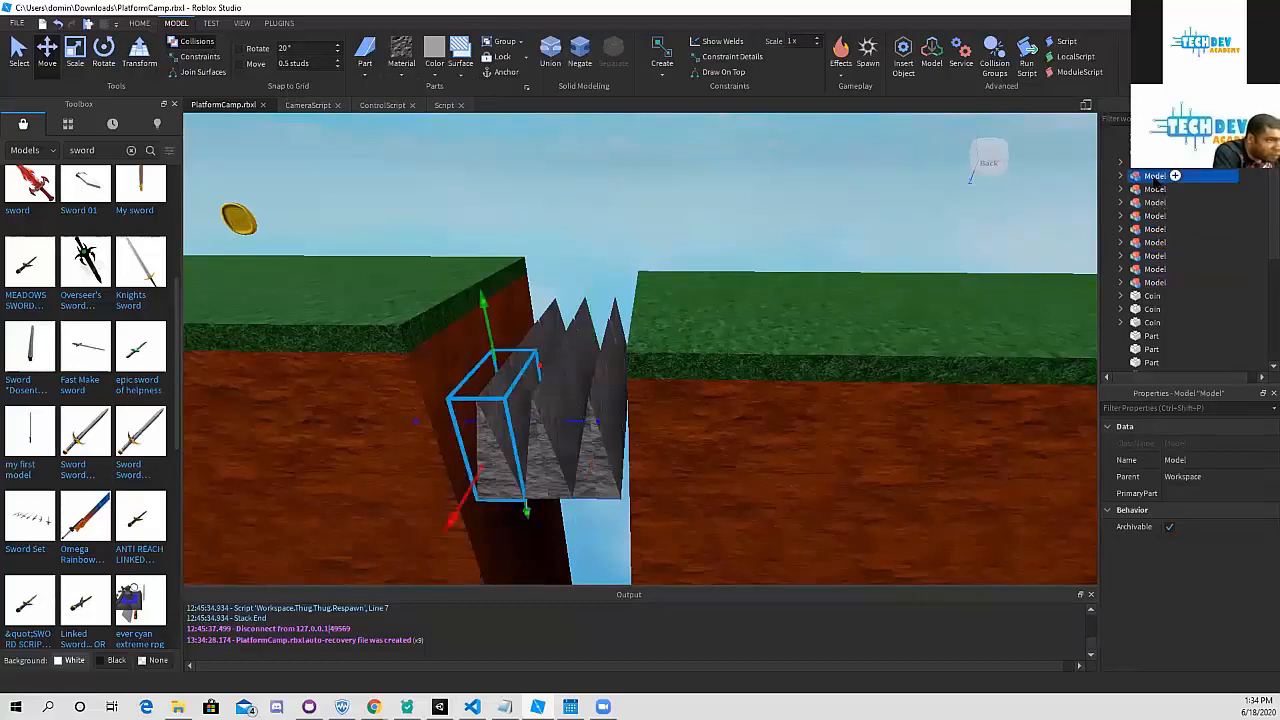
{"action": "left_click", "coordinate": [1158, 284], "text": "shift"}
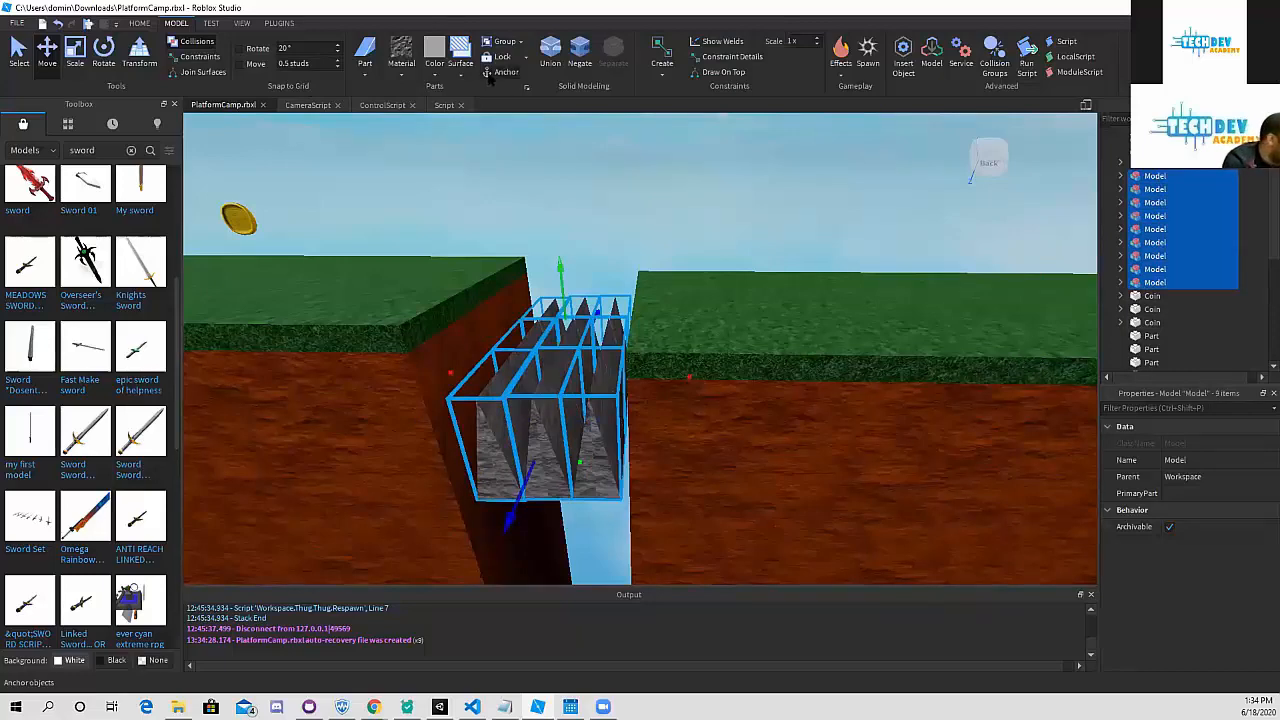
{"action": "left_click", "coordinate": [611, 152]}
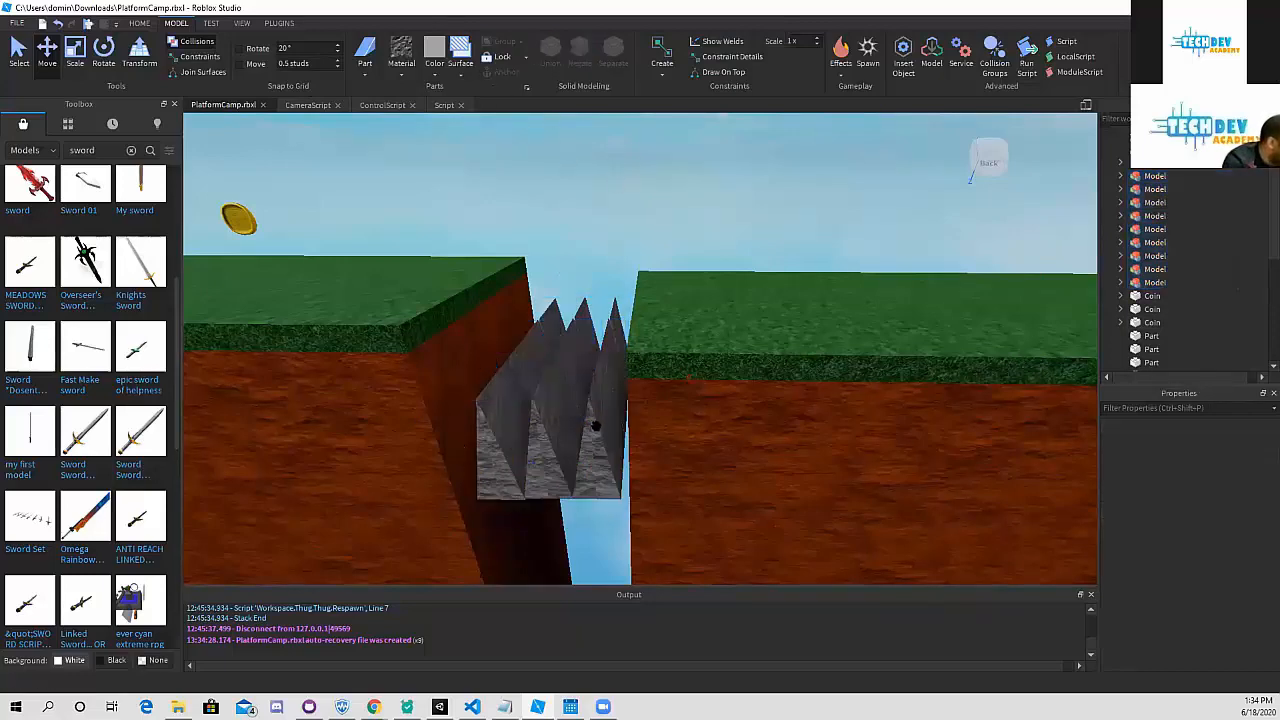
{"action": "right_click_drag", "start_coordinate": [596, 424], "coordinate": [740, 372]}
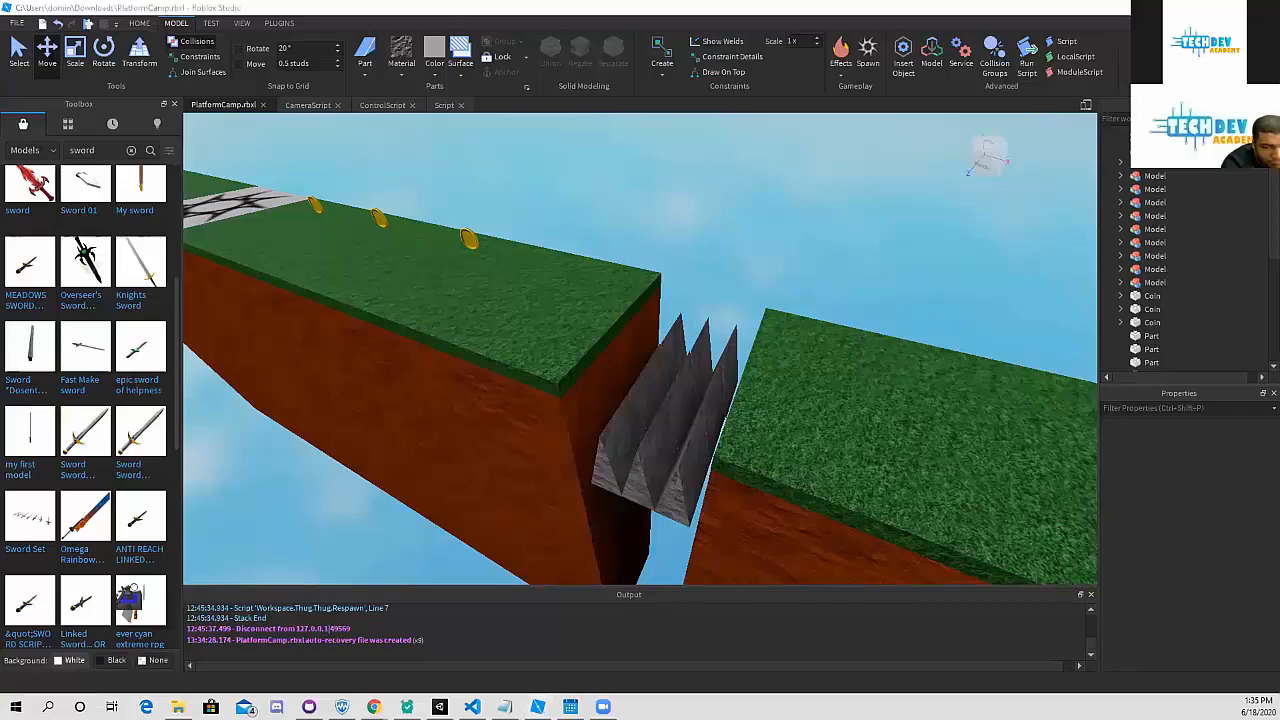
- Insert a new Script into the first spike model
{"action": "left_click", "coordinate": [640, 312]}
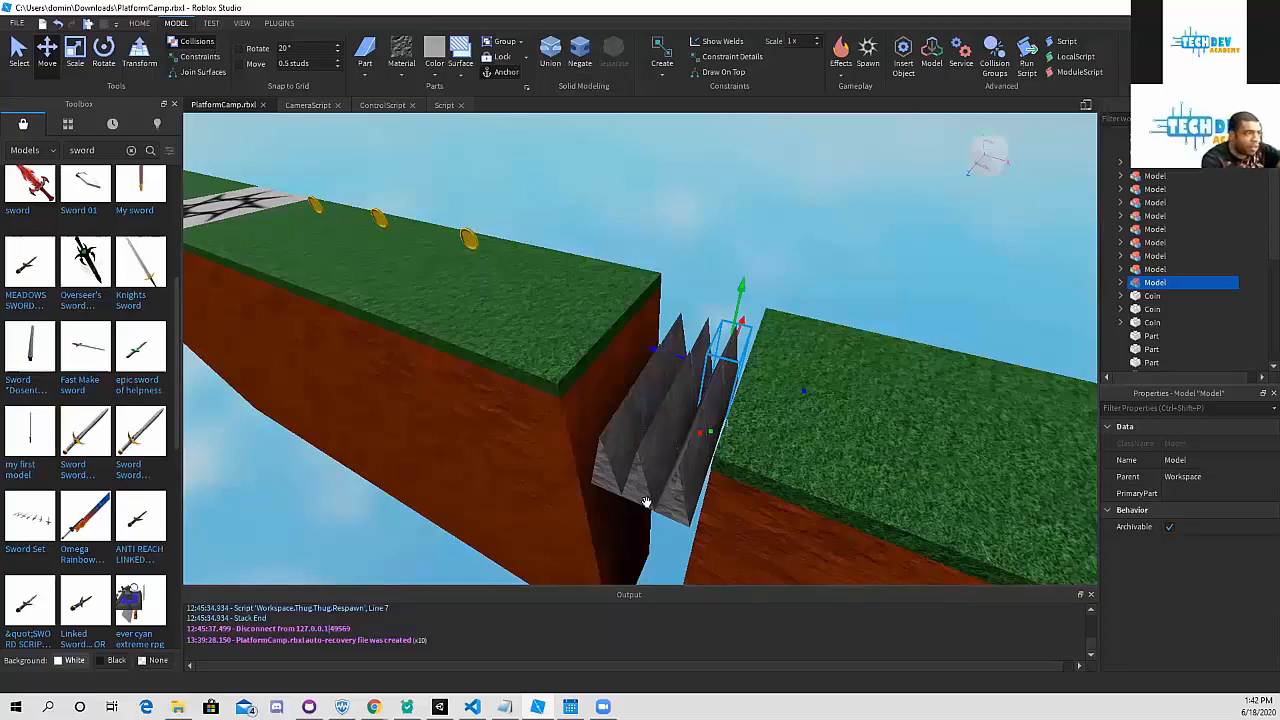
{"action": "left_click", "coordinate": [1170, 176]}
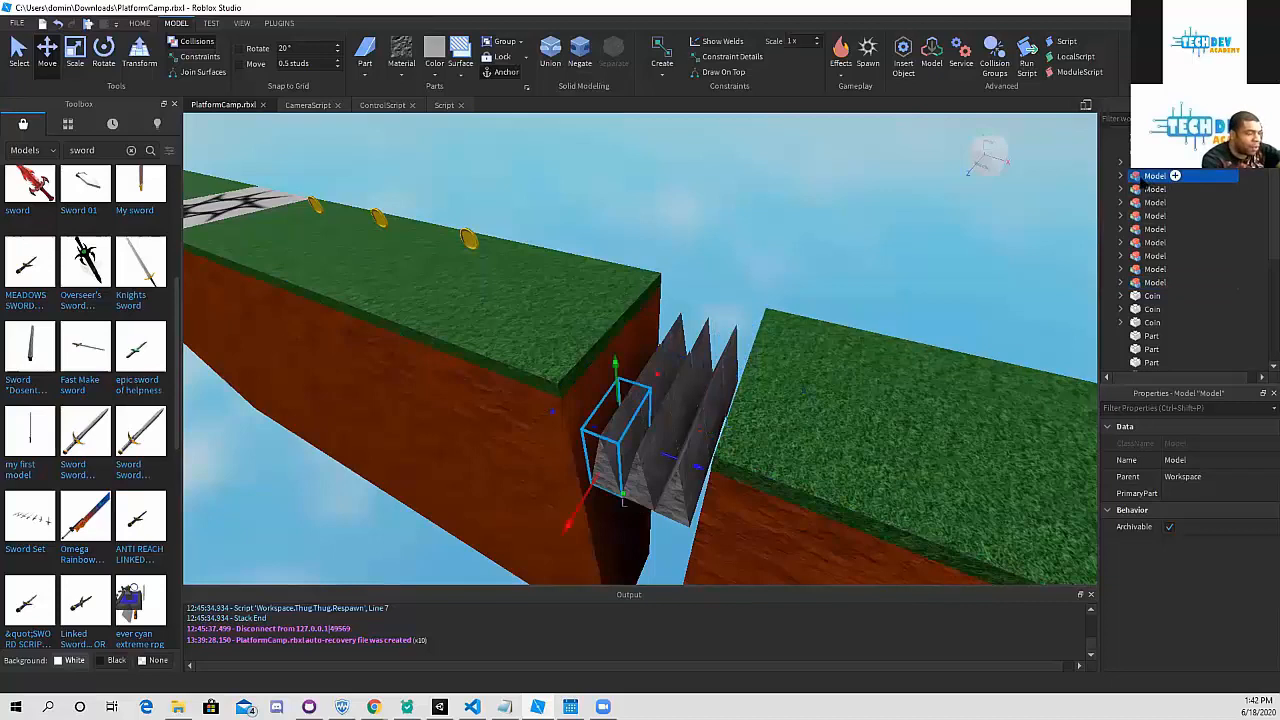
{"action": "left_click", "coordinate": [1176, 176]}
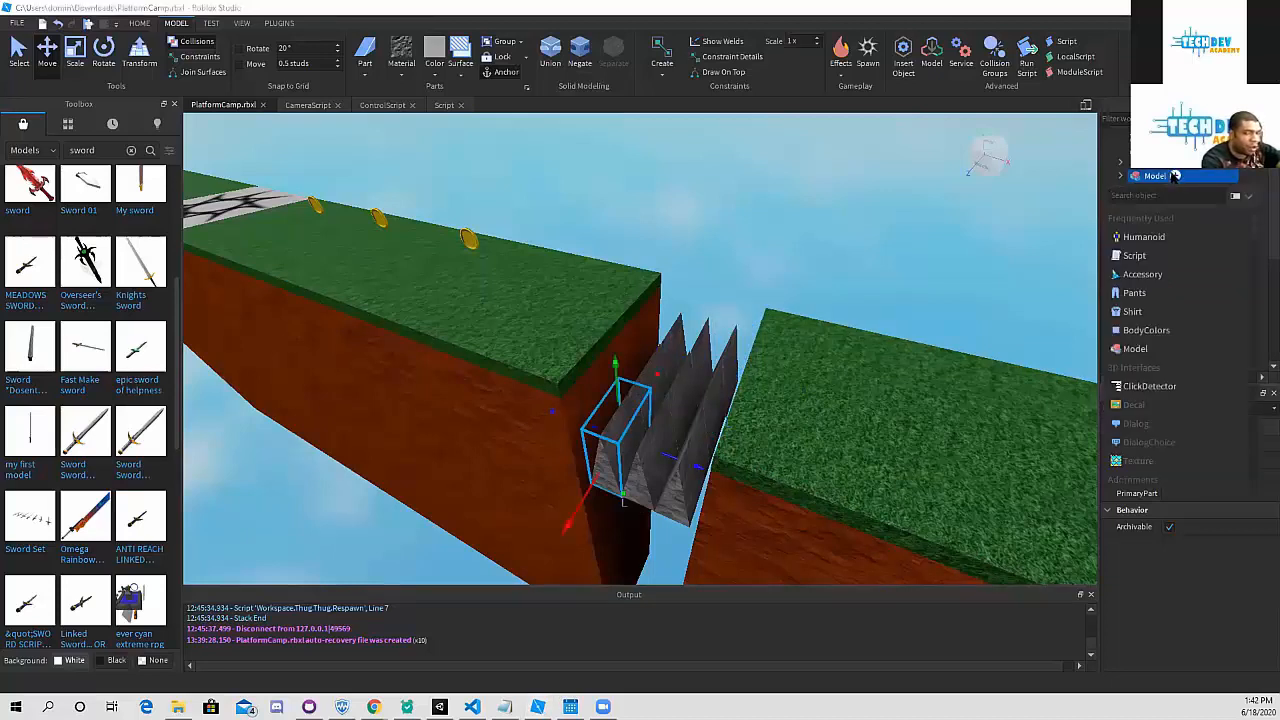
{"action": "left_click", "coordinate": [1143, 257]}
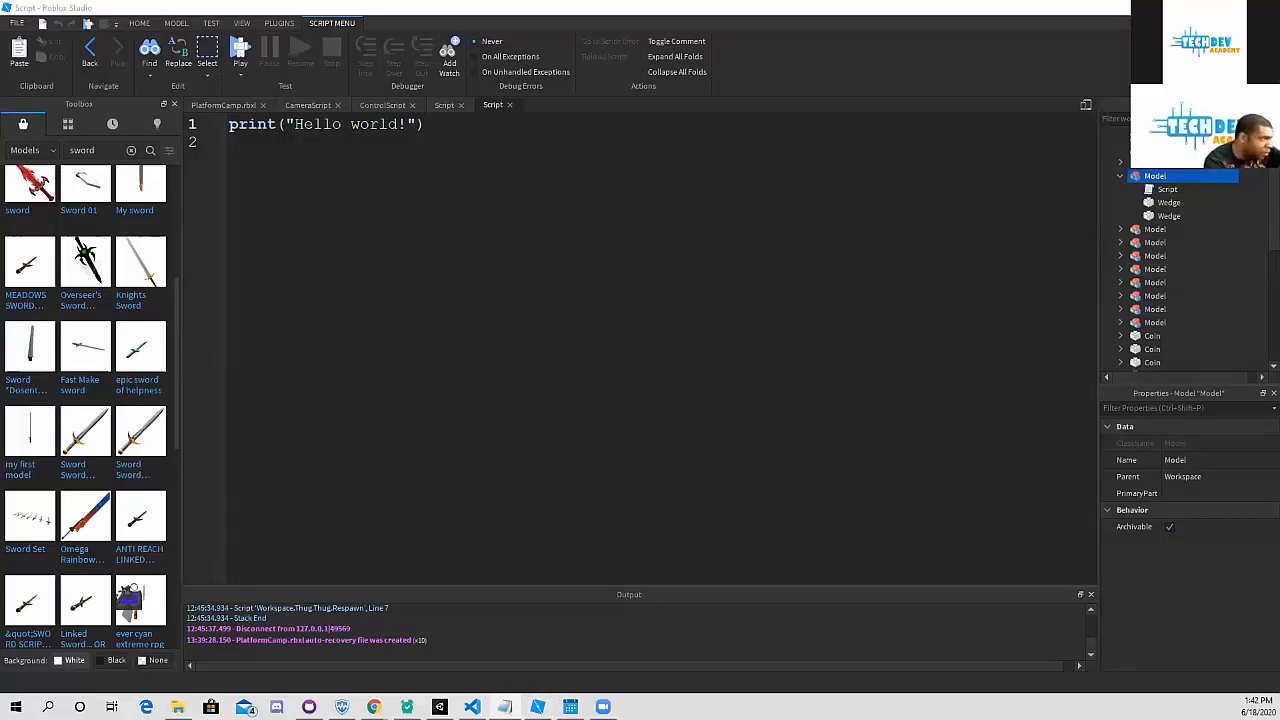
- Replace the script's default code with the copied spike(partTouching) function that sets a touching Humanoid's Health to 0
{"action": "key", "text": "ctrl+a"}
{"action": "right_click", "coordinate": [251, 125]}
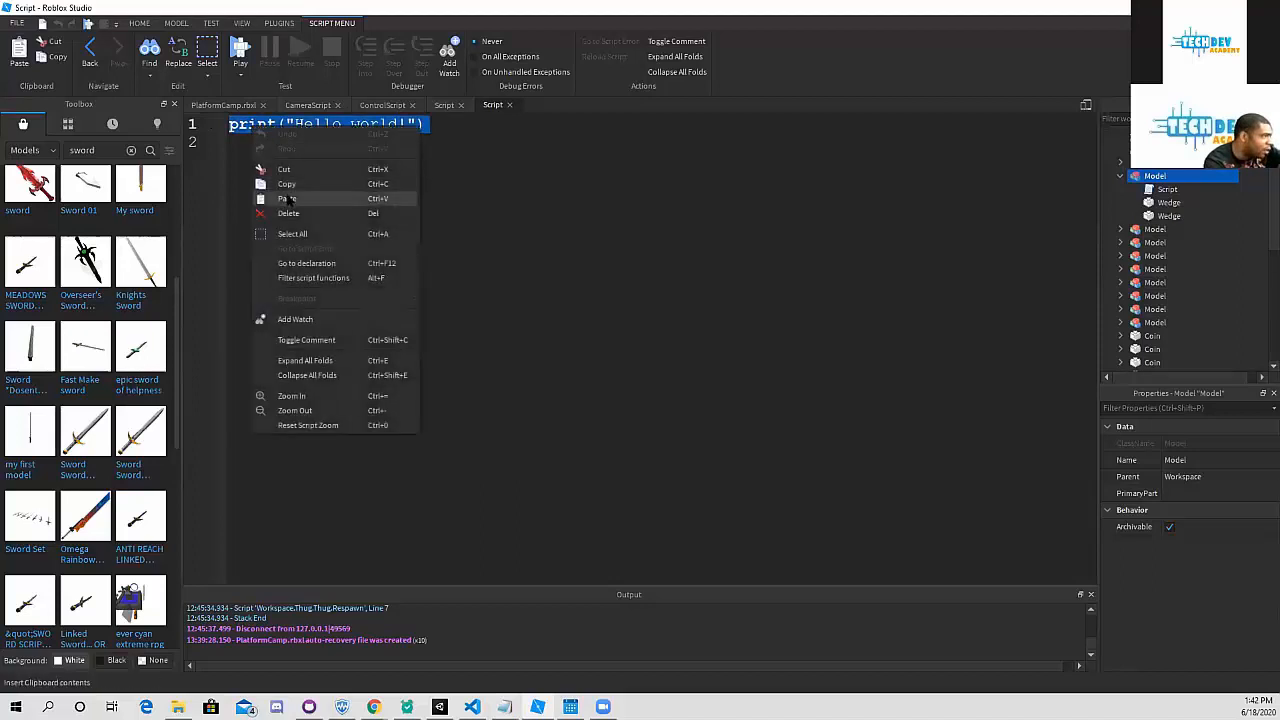
{"action": "left_click", "coordinate": [287, 199]}
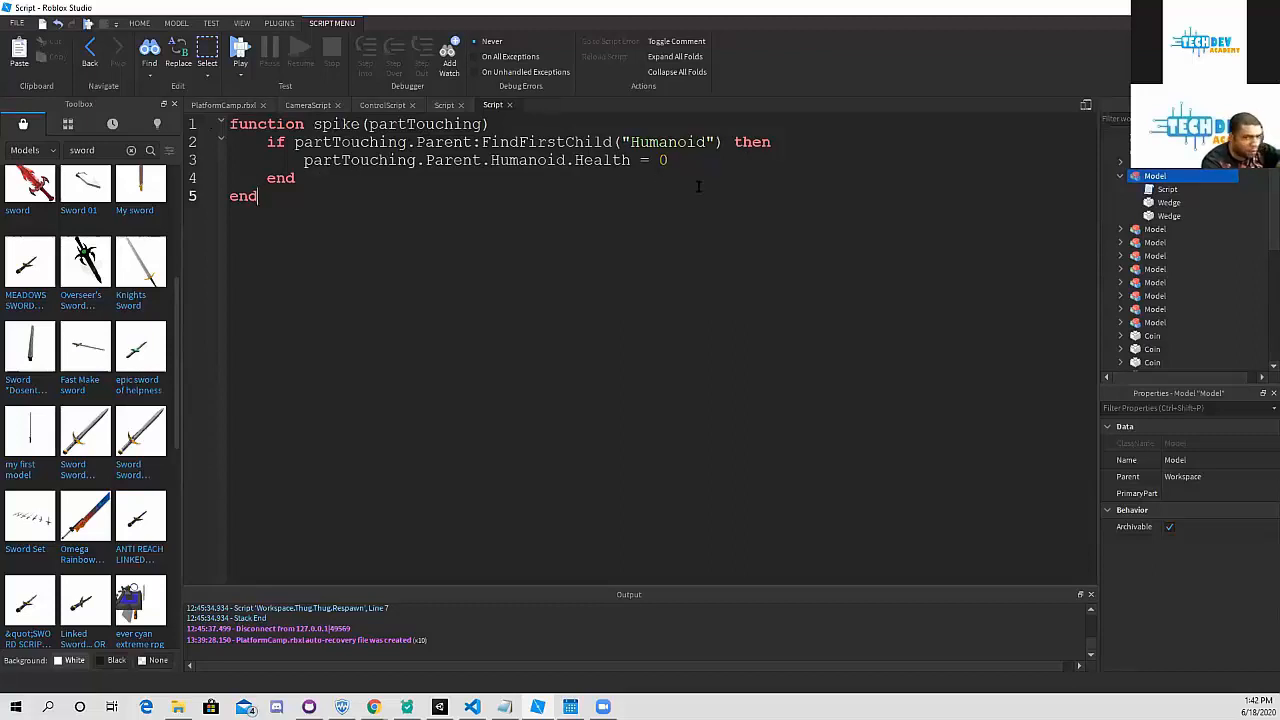
- Copy the first spike model's script and paste it into the second spike model
{"action": "left_click", "coordinate": [1168, 189]}
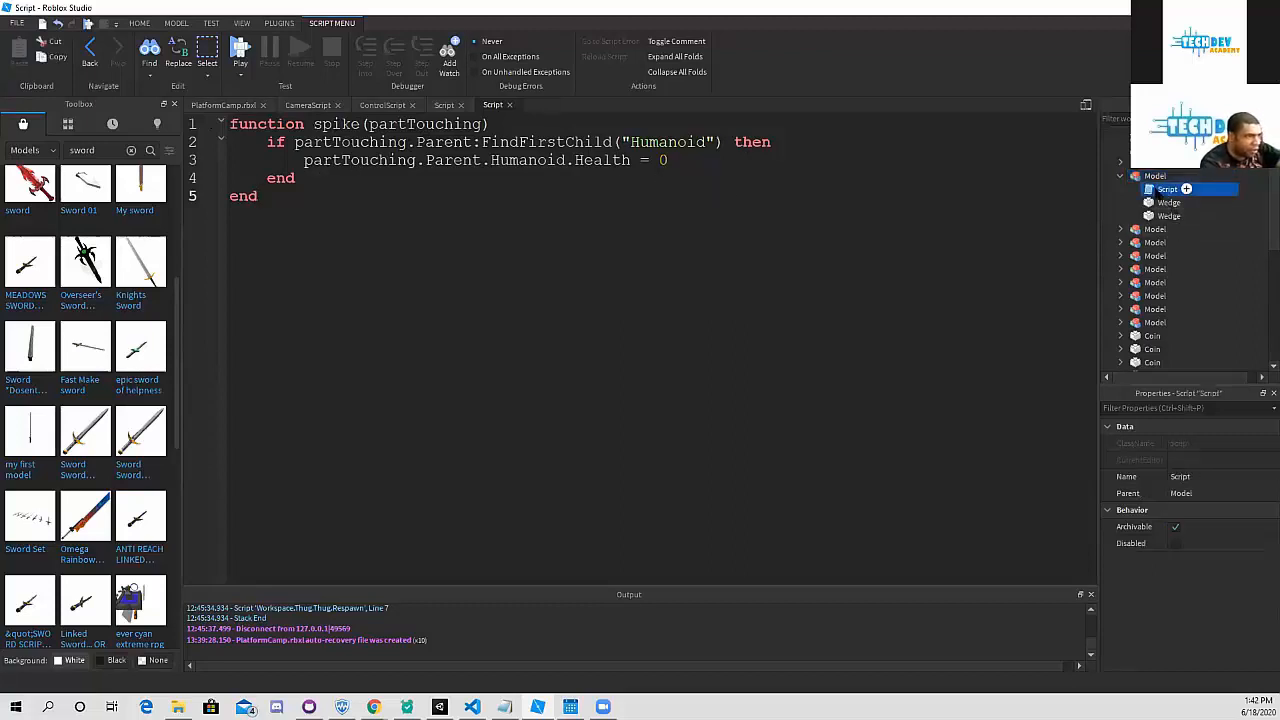
{"action": "right_click", "coordinate": [1158, 191]}
{"action": "left_click", "coordinate": [1165, 235]}
{"action": "left_click", "coordinate": [1109, 231]}
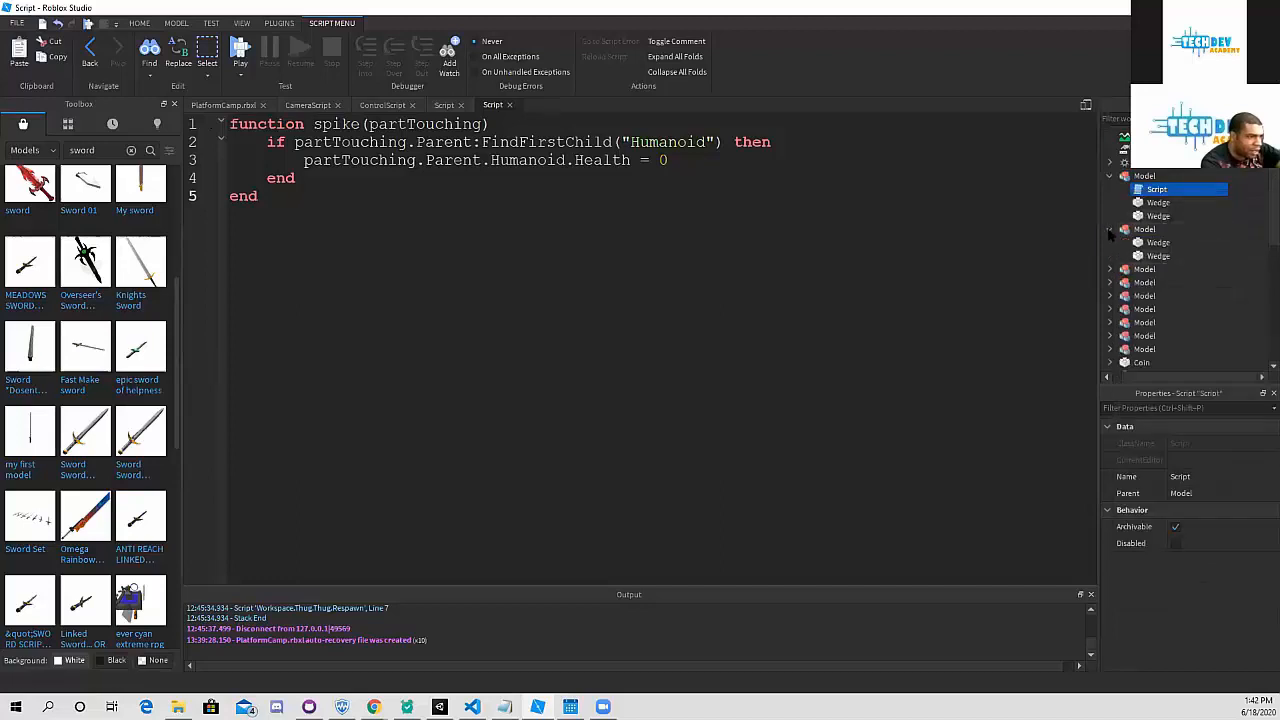
{"action": "right_click", "coordinate": [1145, 230]}
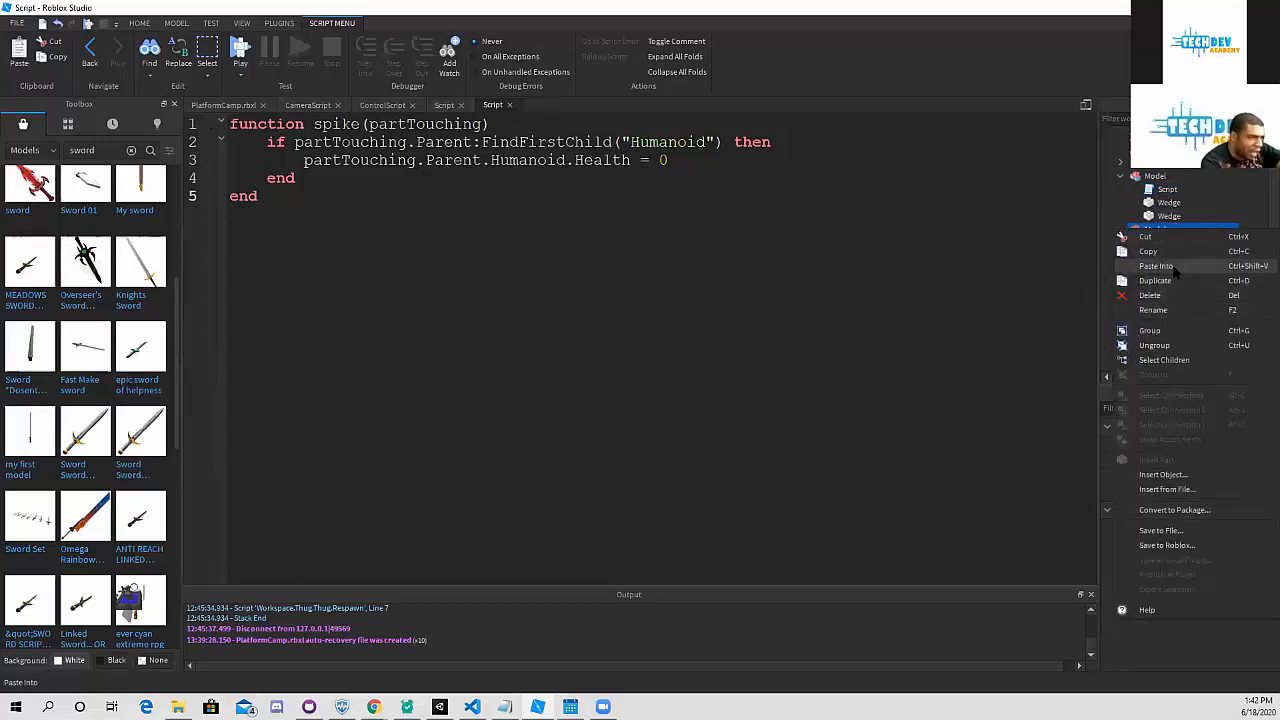
{"action": "left_click", "coordinate": [1174, 270]}
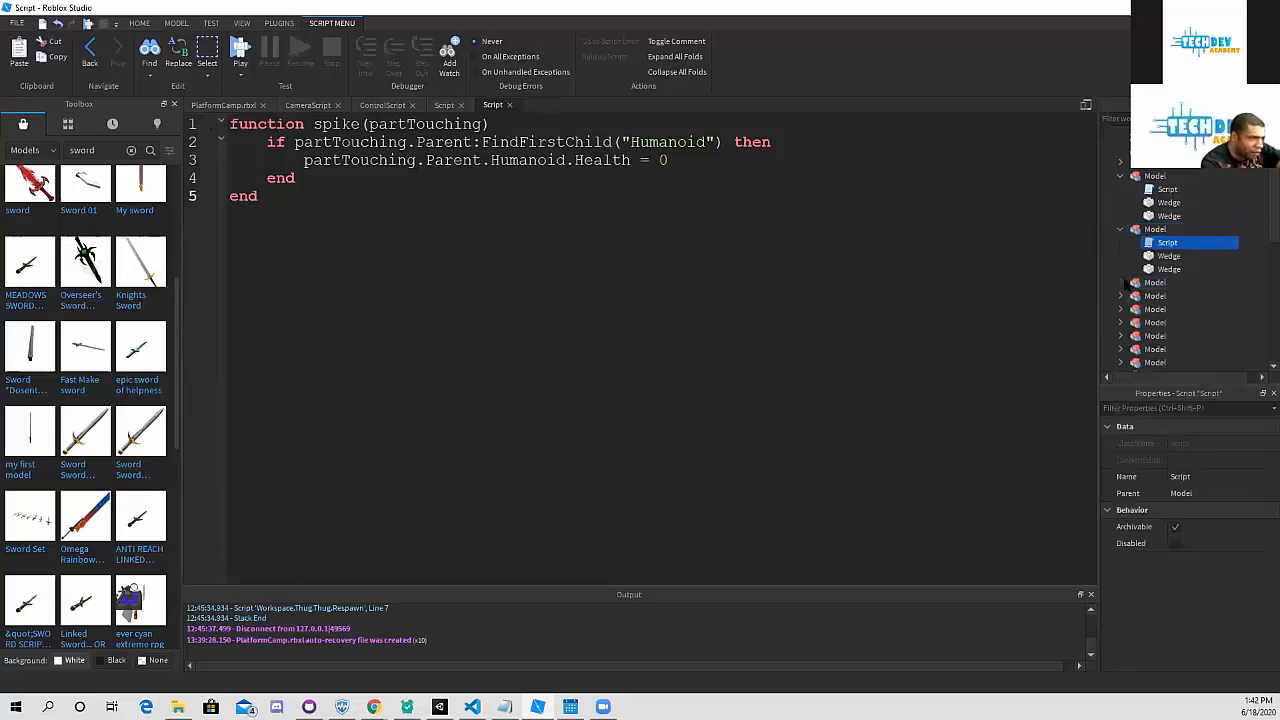
- Paste the copied script into the third and fourth spike models
{"action": "left_click", "coordinate": [1120, 283]}
{"action": "right_click", "coordinate": [1150, 282]}
{"action": "left_click", "coordinate": [1172, 321]}
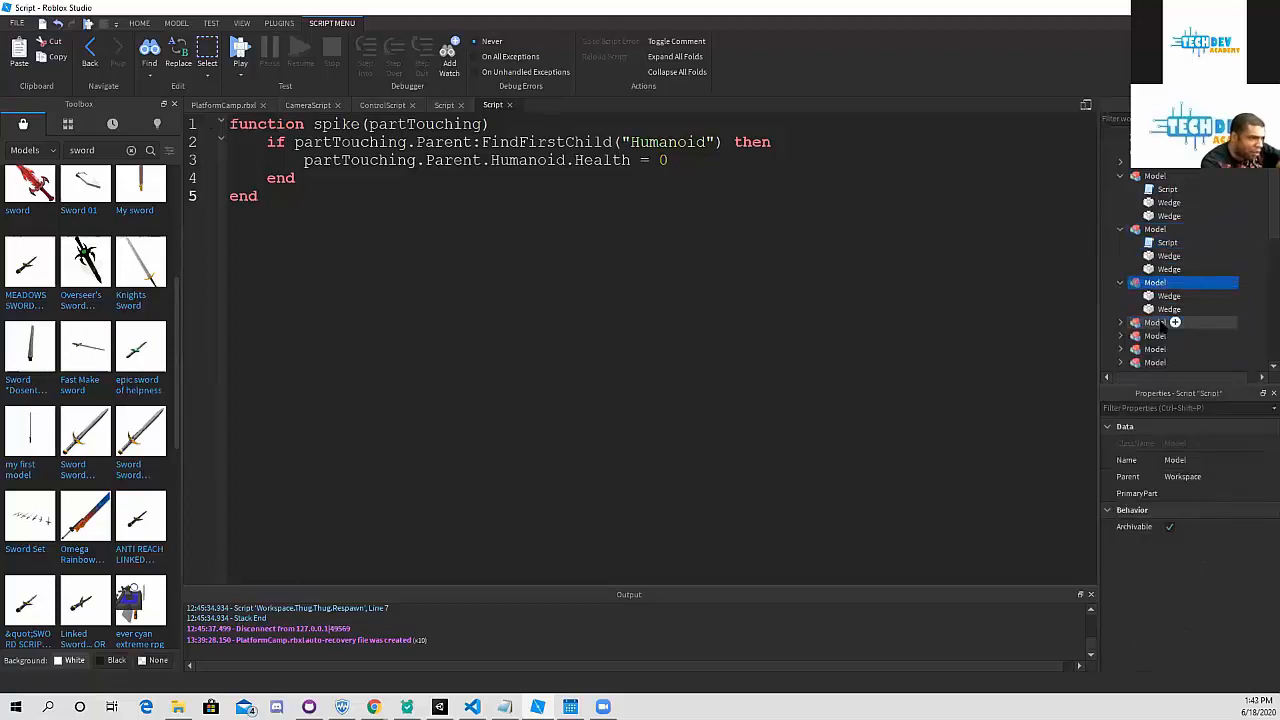
{"action": "scroll", "coordinate": [1152, 317], "scroll_direction": "down", "scroll_amount": 2}
{"action": "left_click", "coordinate": [1120, 256]}
{"action": "right_click", "coordinate": [1152, 256]}
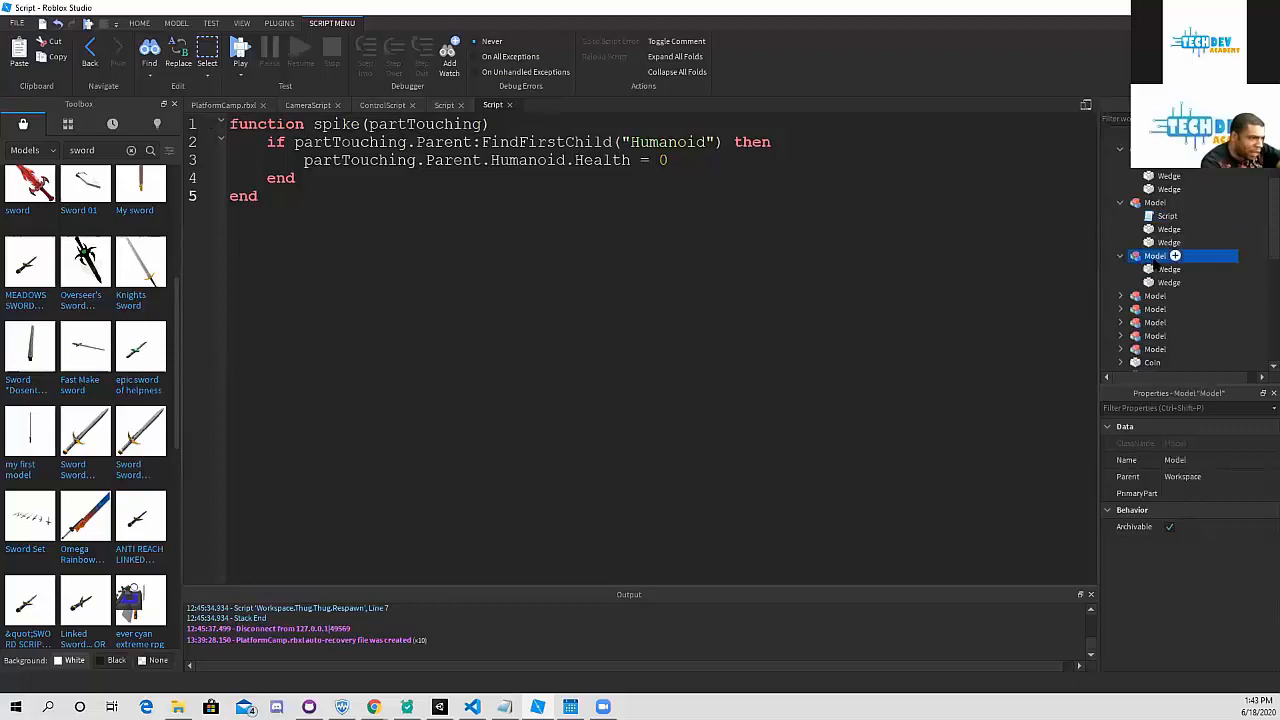
{"action": "left_click", "coordinate": [1171, 300]}
{"action": "scroll", "coordinate": [1172, 304], "scroll_direction": "down", "scroll_amount": 1}
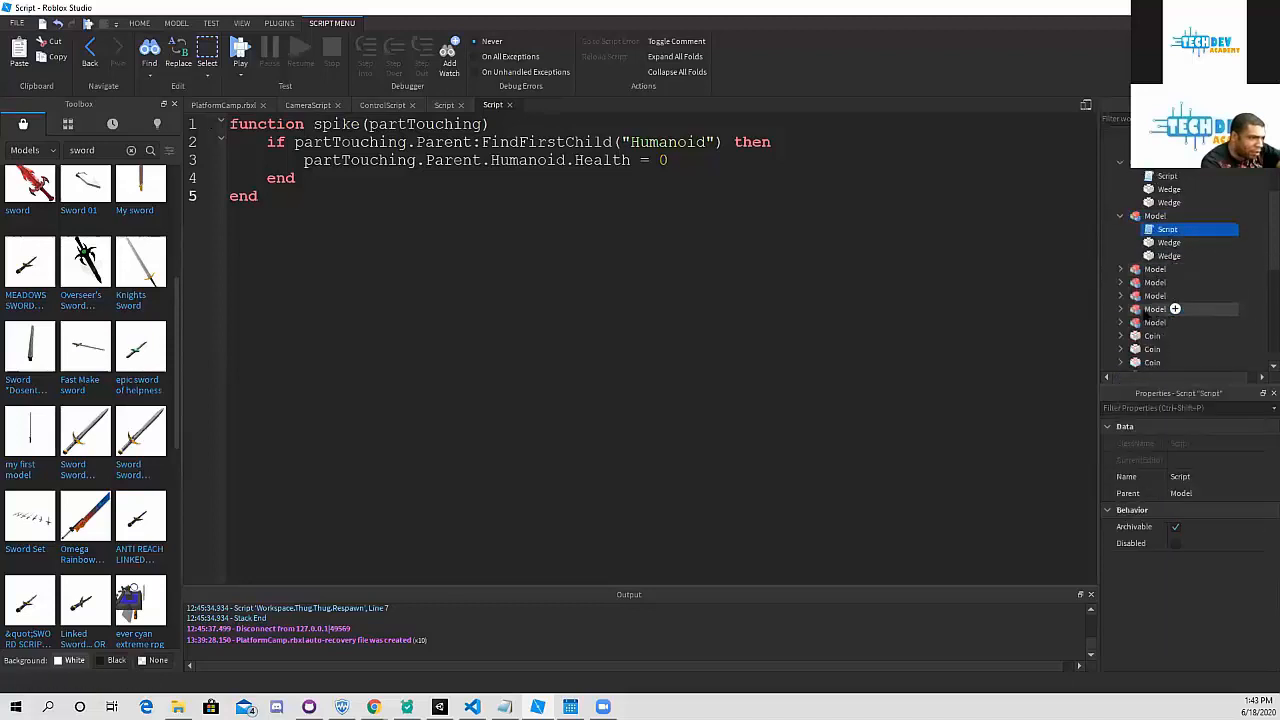
- Paste the copied script into the fifth and sixth spike models
{"action": "left_click", "coordinate": [1120, 270]}
{"action": "right_click", "coordinate": [1147, 271]}
{"action": "left_click", "coordinate": [1172, 313]}
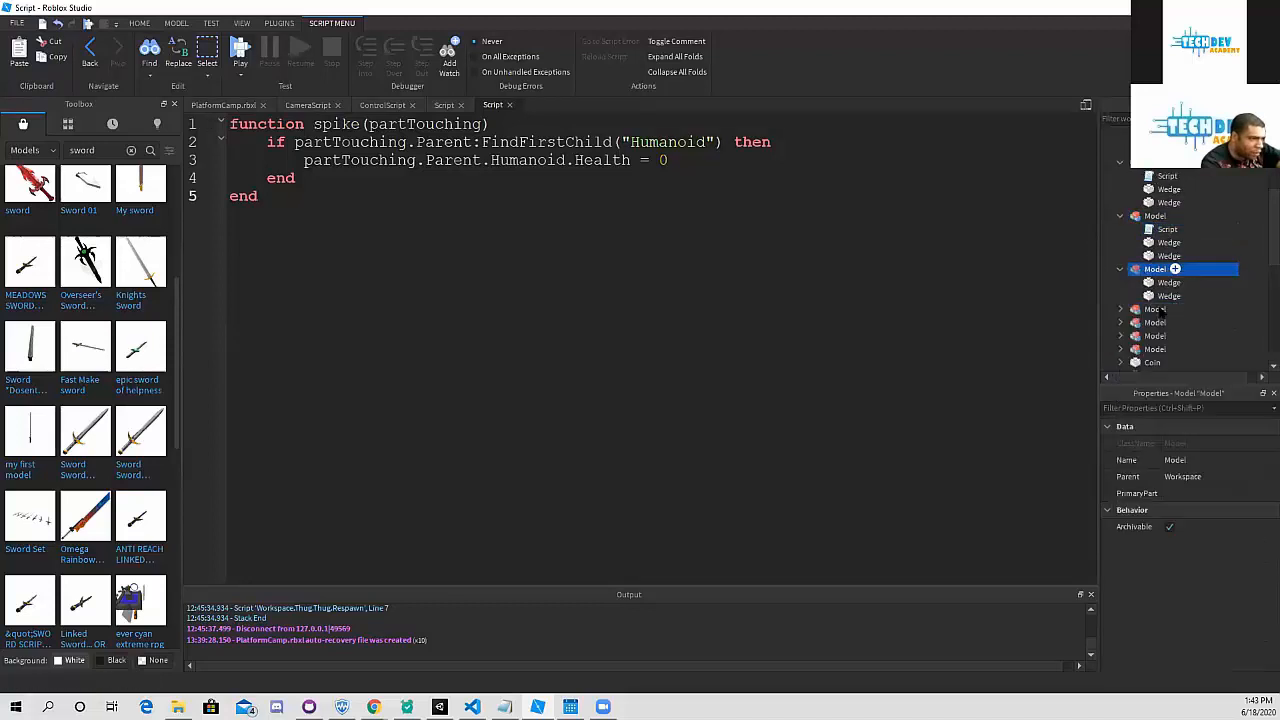
{"action": "scroll", "coordinate": [1170, 300], "scroll_direction": "down", "scroll_amount": 2}
{"action": "left_click", "coordinate": [1120, 243]}
{"action": "right_click", "coordinate": [1151, 245]}
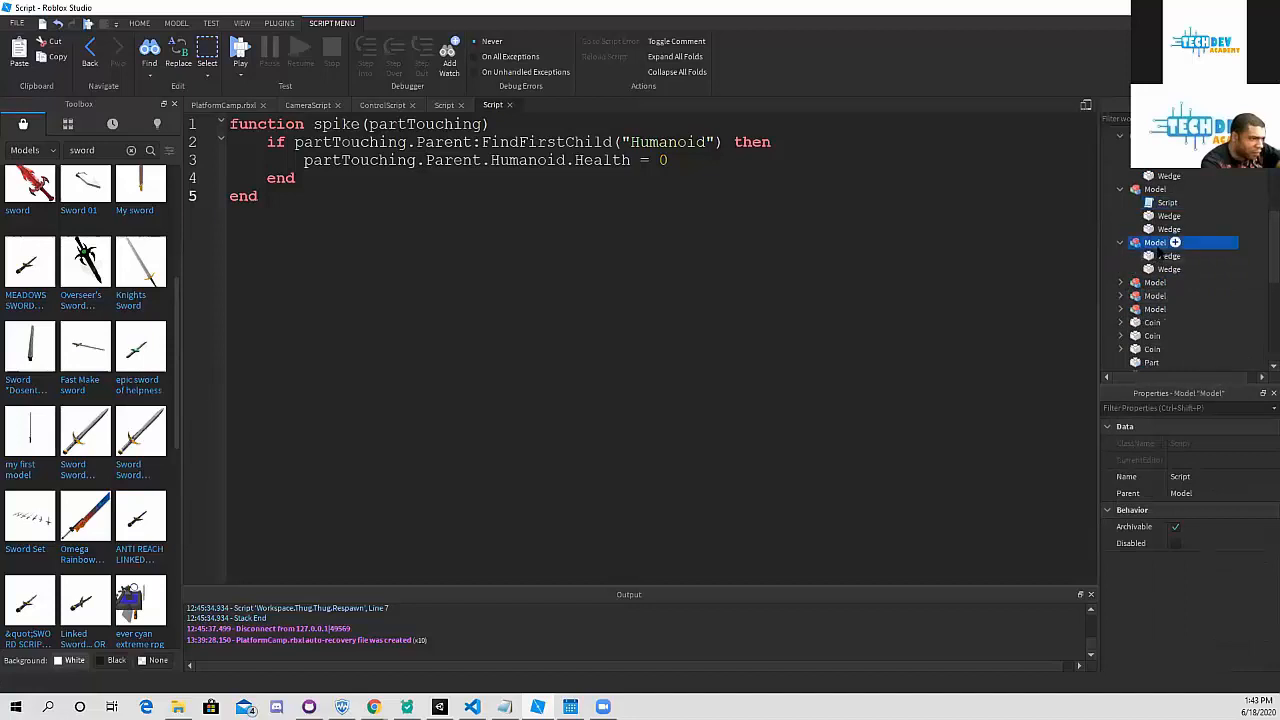
{"action": "left_click", "coordinate": [1168, 288]}
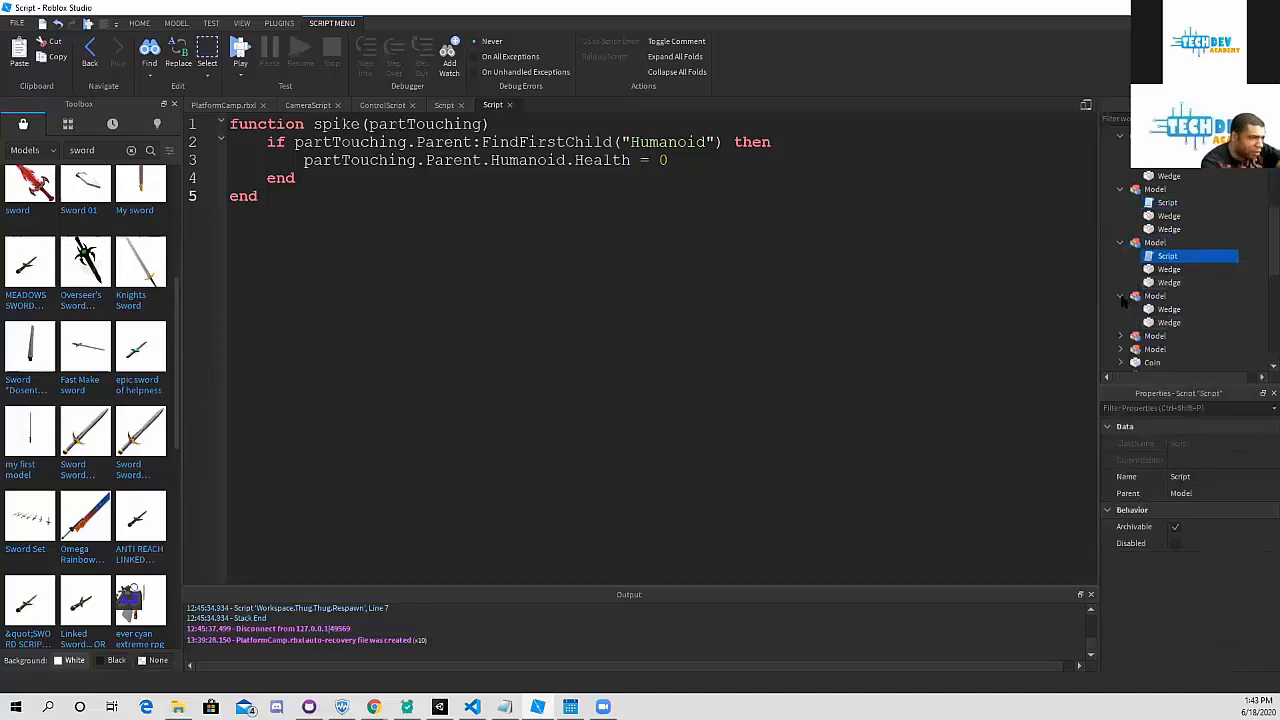
- Paste the copied script into the seventh, eighth and ninth spike models
{"action": "left_click", "coordinate": [1155, 295]}
{"action": "right_click", "coordinate": [1157, 295]}
{"action": "left_click", "coordinate": [1160, 331]}
{"action": "scroll", "coordinate": [1150, 320], "scroll_direction": "down", "scroll_amount": 1}
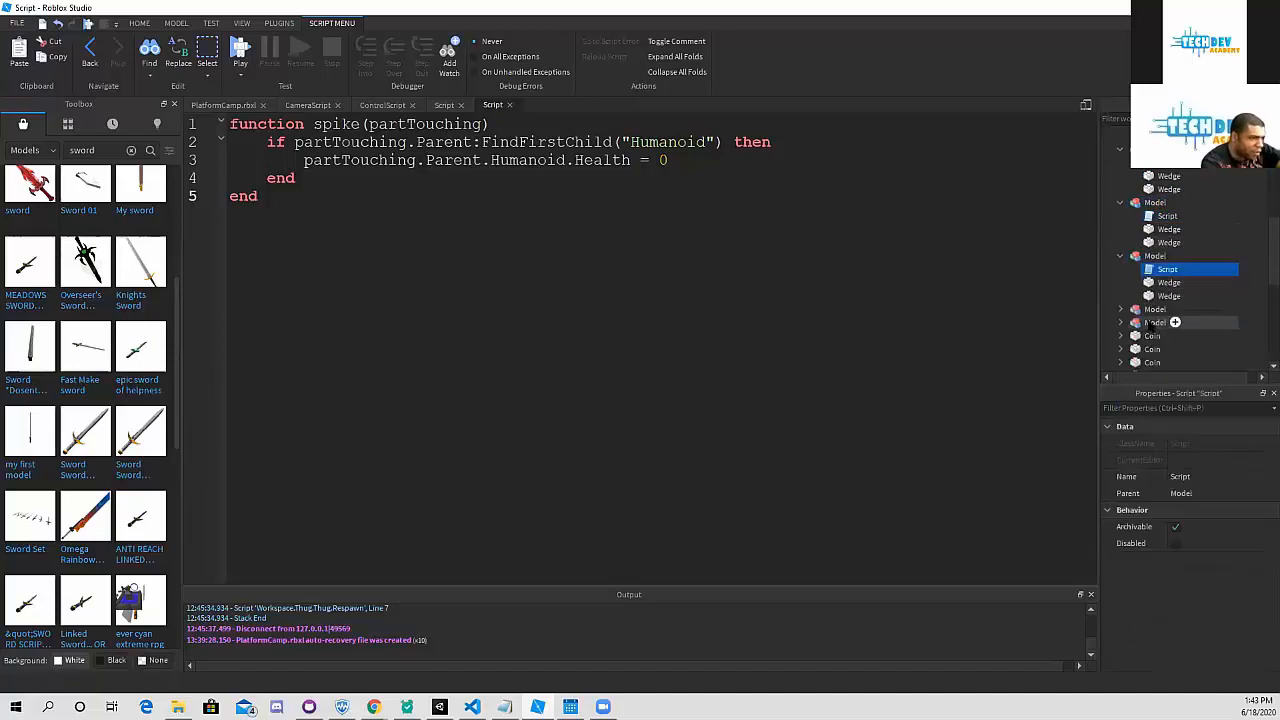
{"action": "right_click", "coordinate": [1140, 309]}
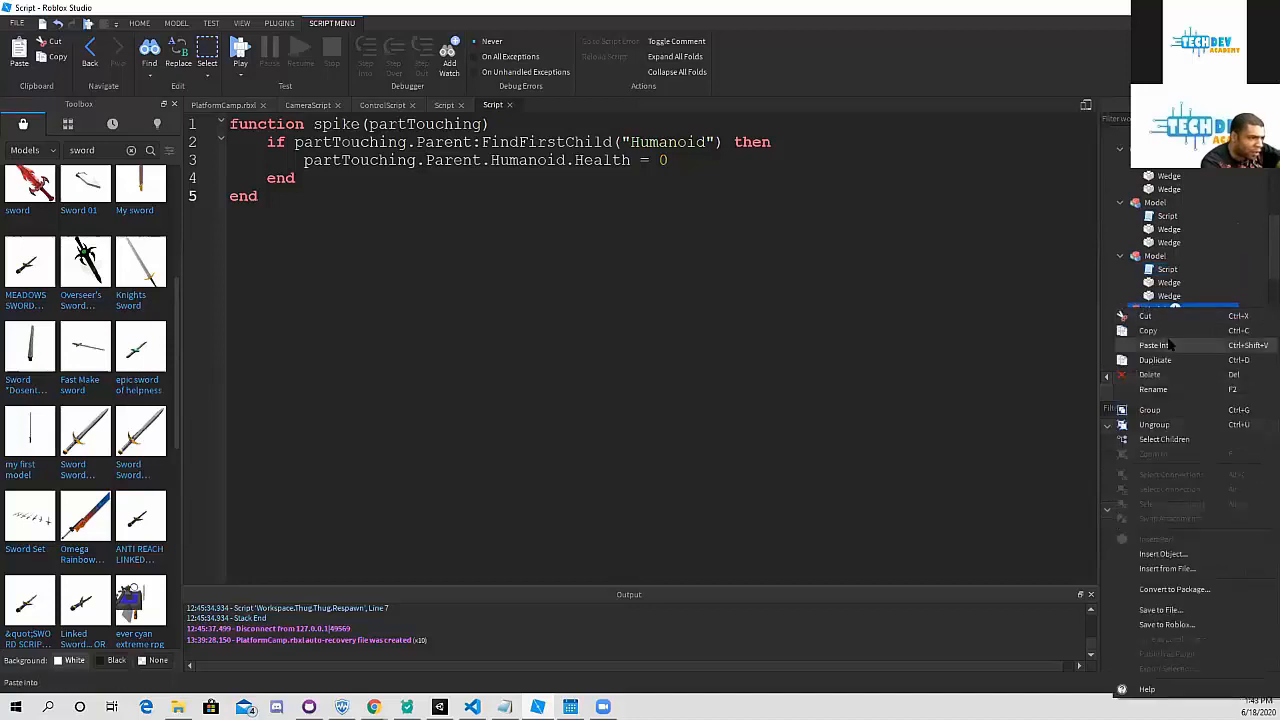
{"action": "left_click", "coordinate": [1170, 343]}
{"action": "scroll", "coordinate": [1169, 295], "scroll_direction": "down", "scroll_amount": 2}
{"action": "right_click", "coordinate": [1165, 282]}
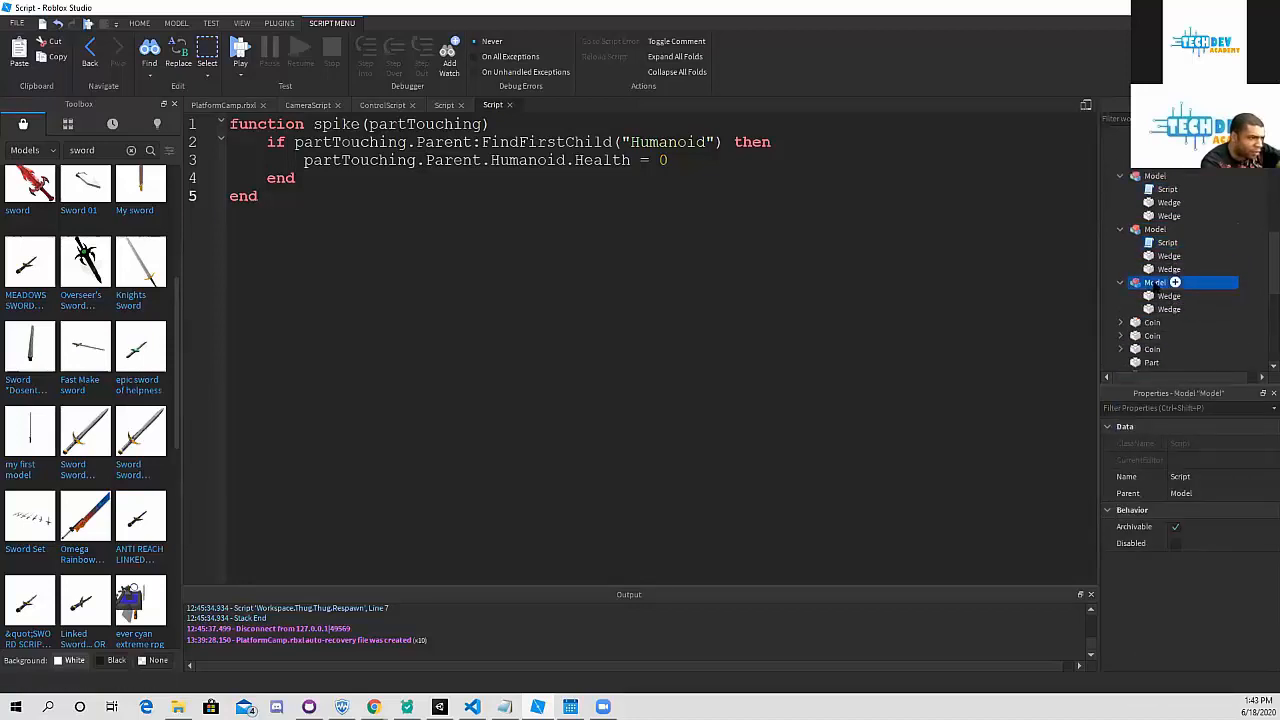
{"action": "left_click", "coordinate": [1160, 320]}
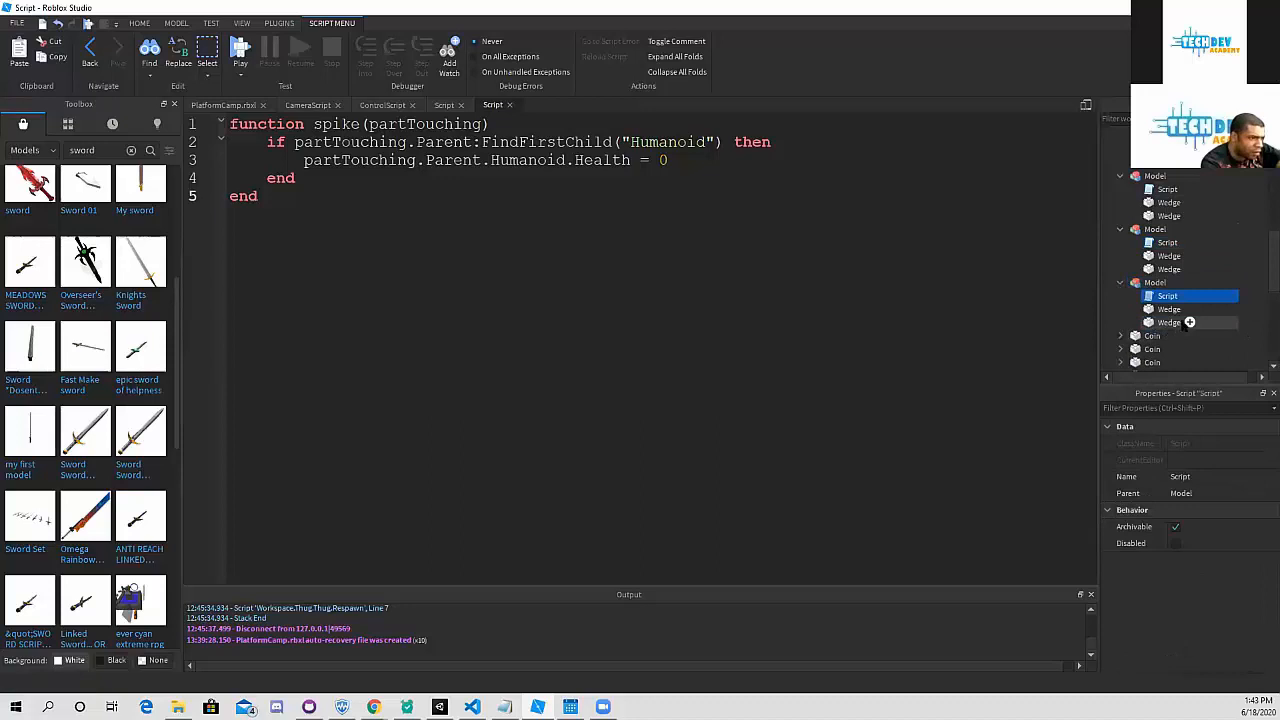
- Playtest the level by running the character into the spike gap, moving and jumping across the spikes, and end the test
{"action": "left_click_drag", "start_coordinate": [1273, 257], "coordinate": [1273, 166]}
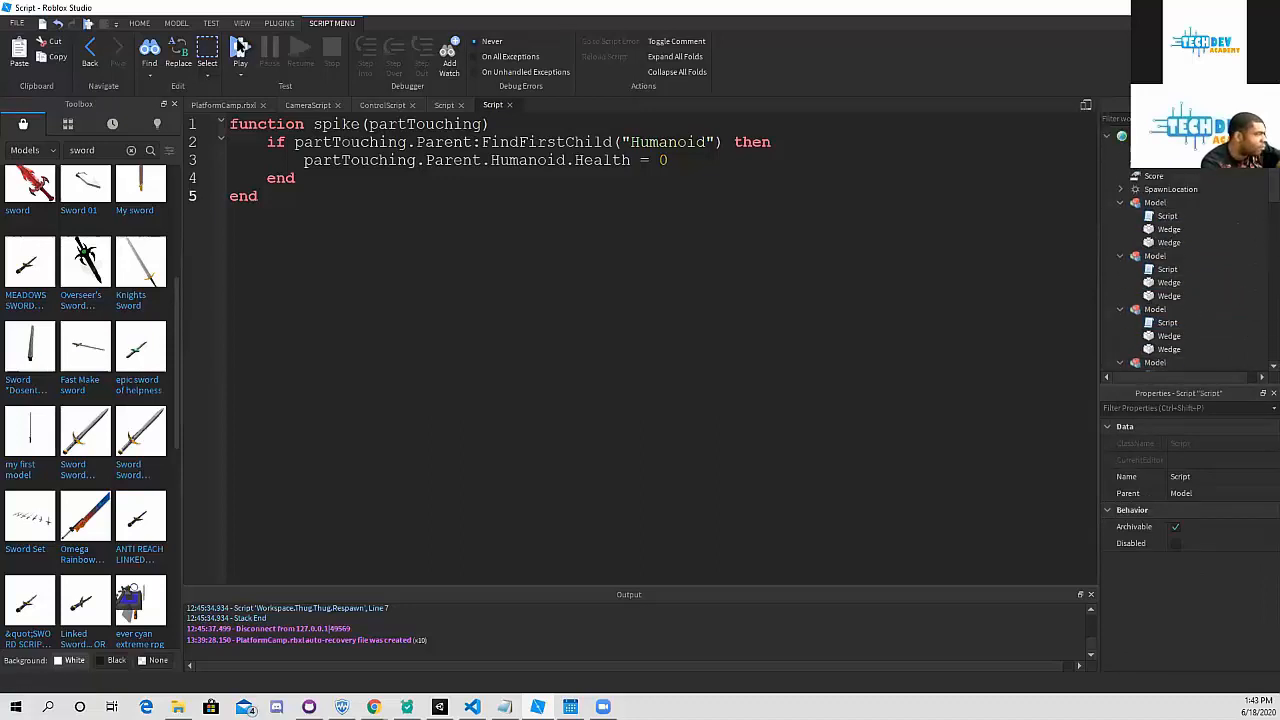
{"action": "left_click", "coordinate": [218, 106]}
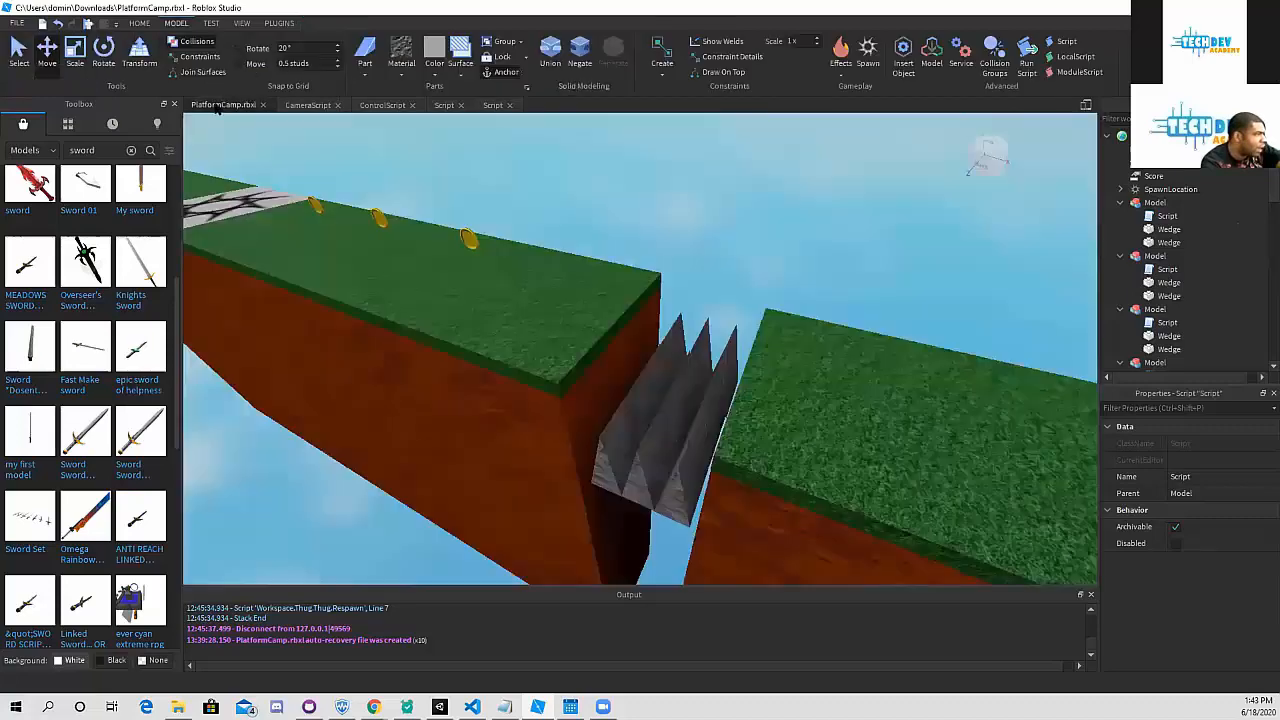
{"action": "left_click", "coordinate": [90, 23]}
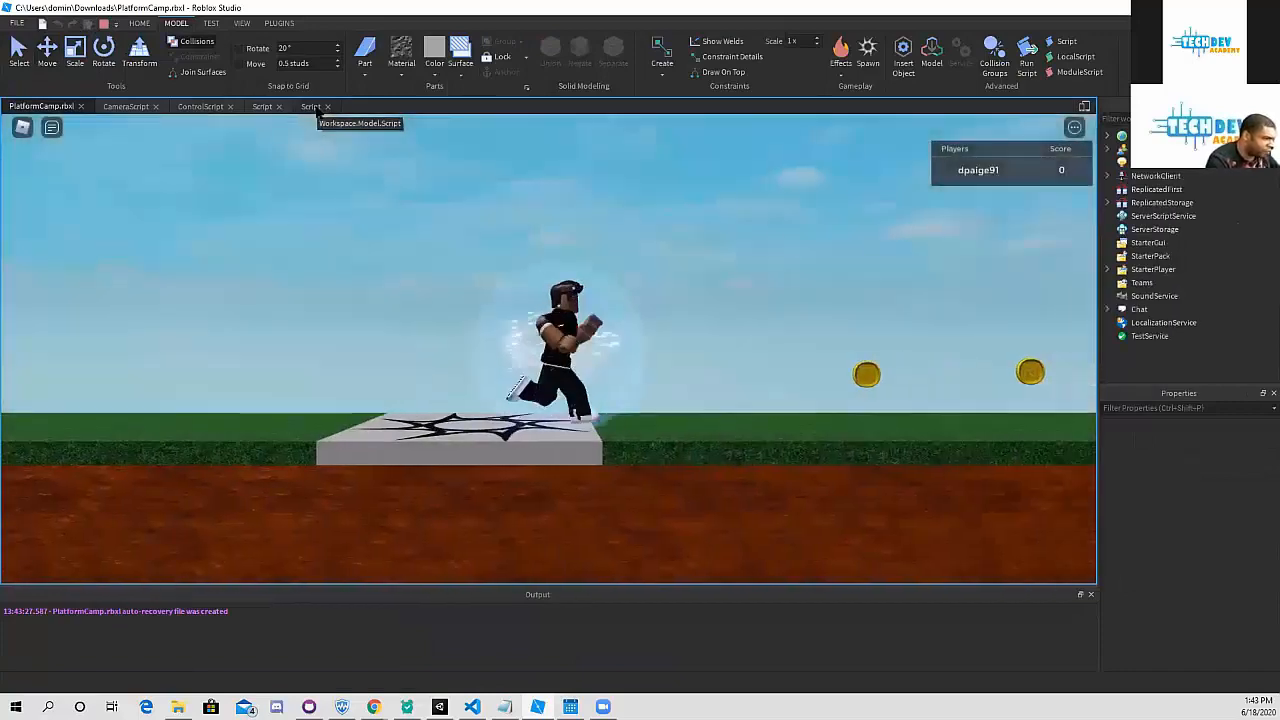
{"action": "key", "text": "d"}
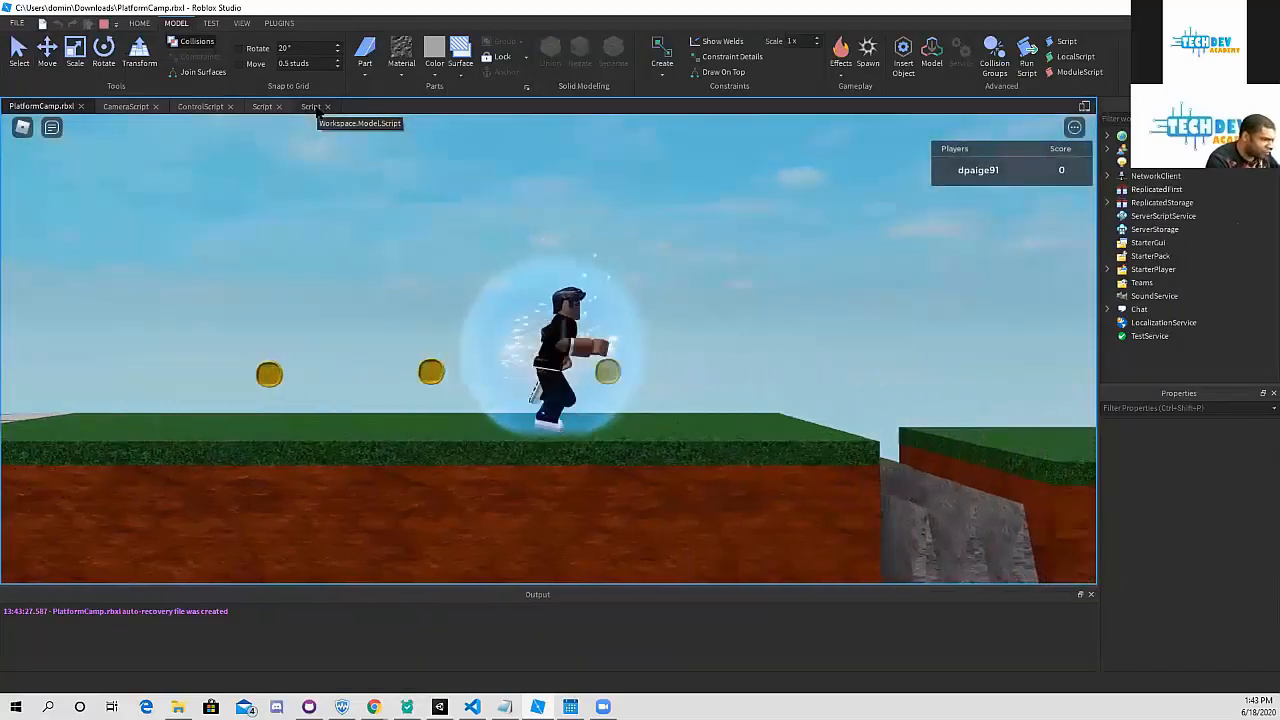
{"action": "key", "text": "d"}
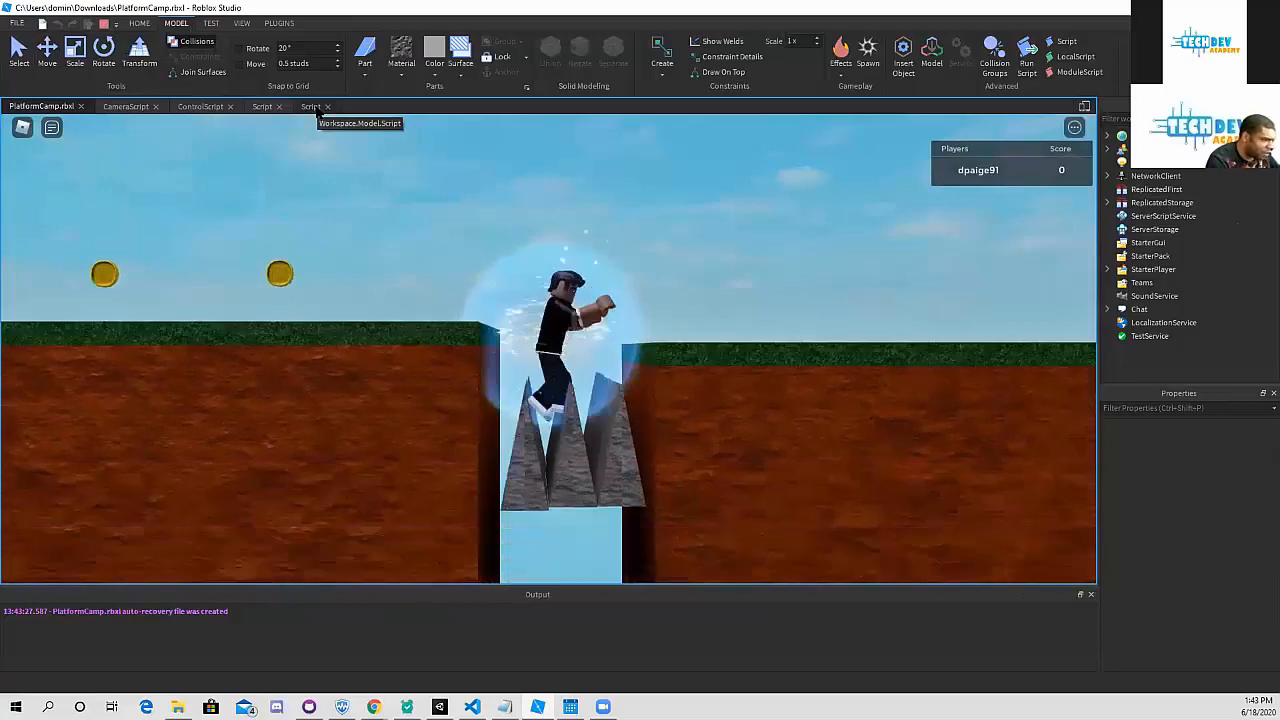
{"action": "key", "text": "d"}
{"action": "key", "text": "space"}
{"action": "key", "text": "a"}
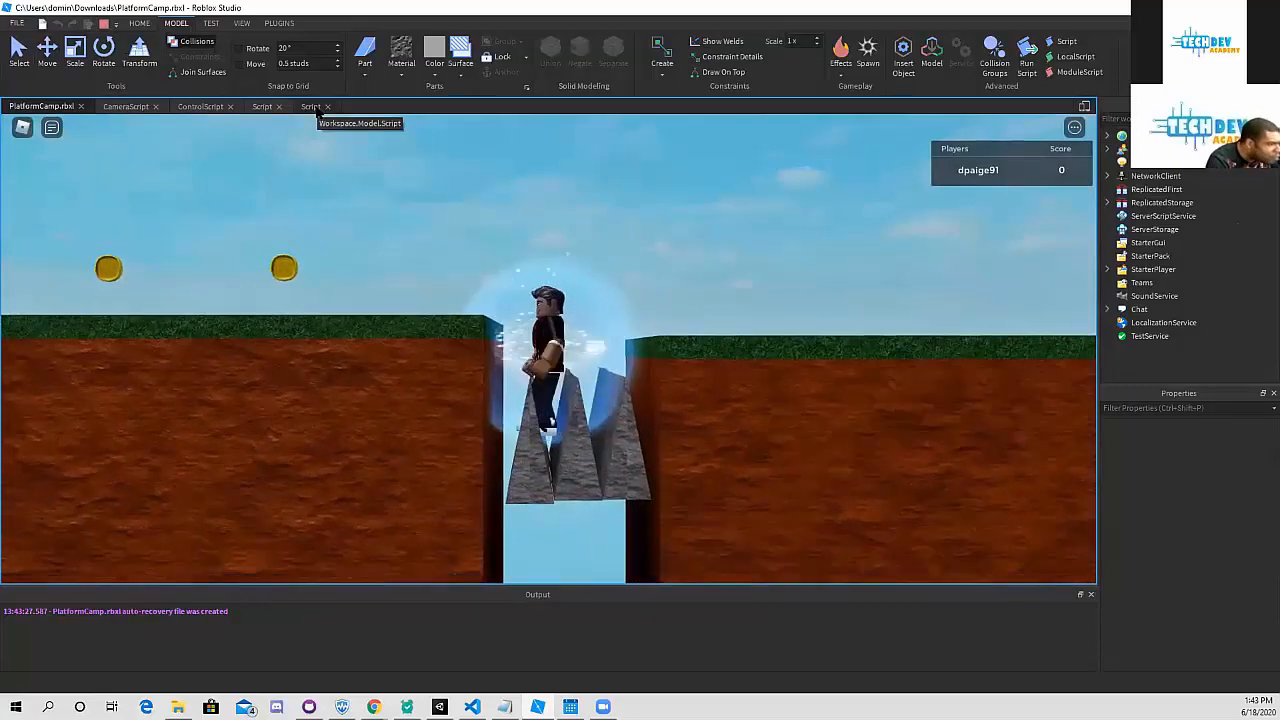
{"action": "key", "text": "d"}
{"action": "key", "text": "d"}
{"action": "key", "text": "space"}
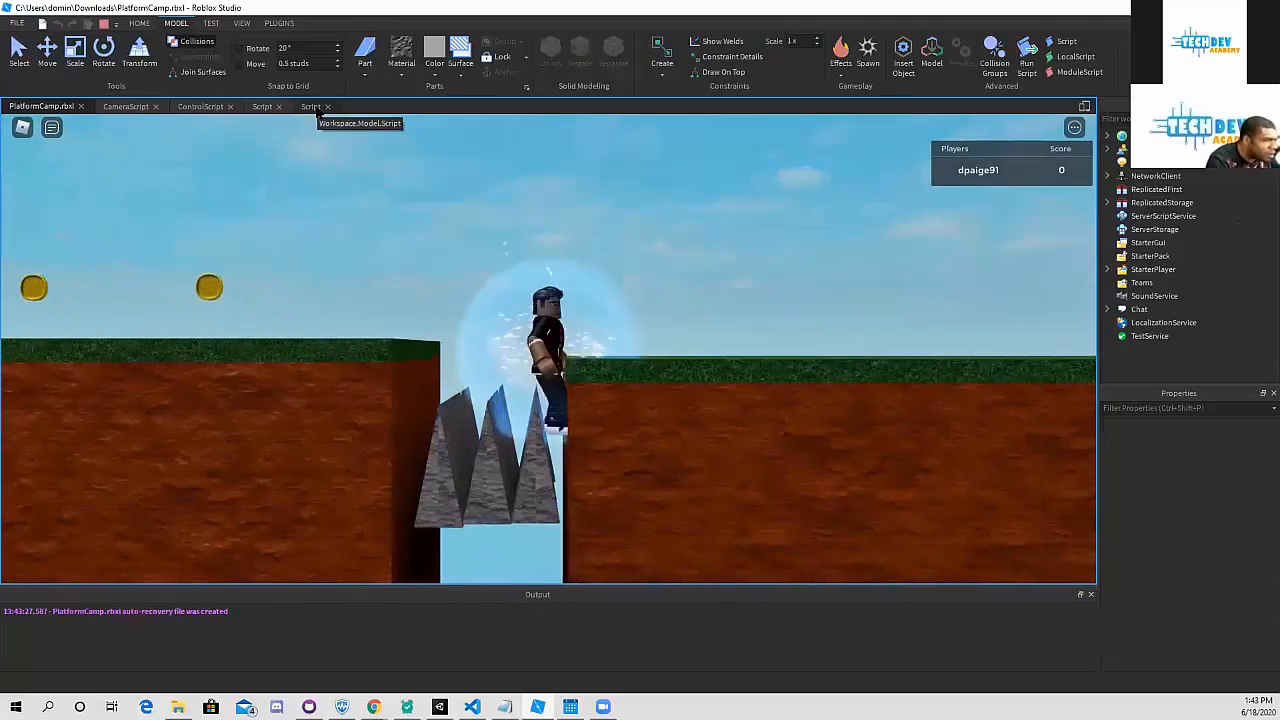
{"action": "key", "text": "a"}
{"action": "key", "text": "space"}
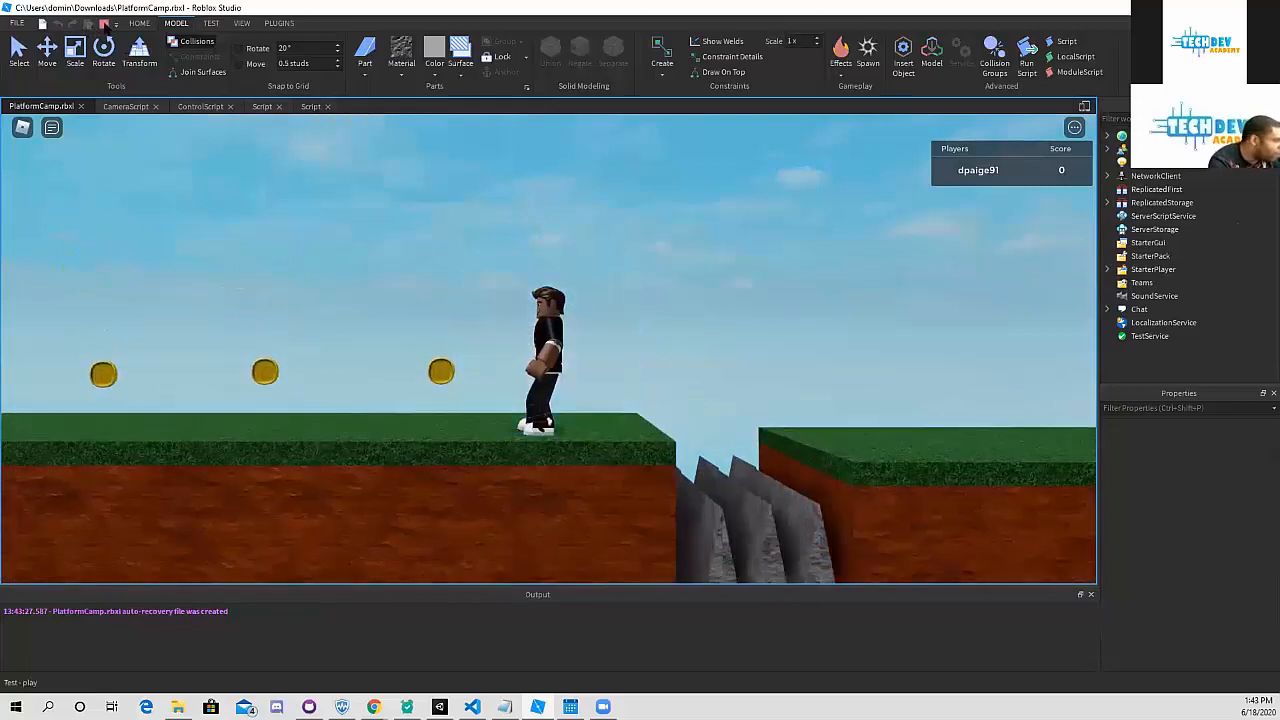
{"action": "left_click", "coordinate": [104, 24]}
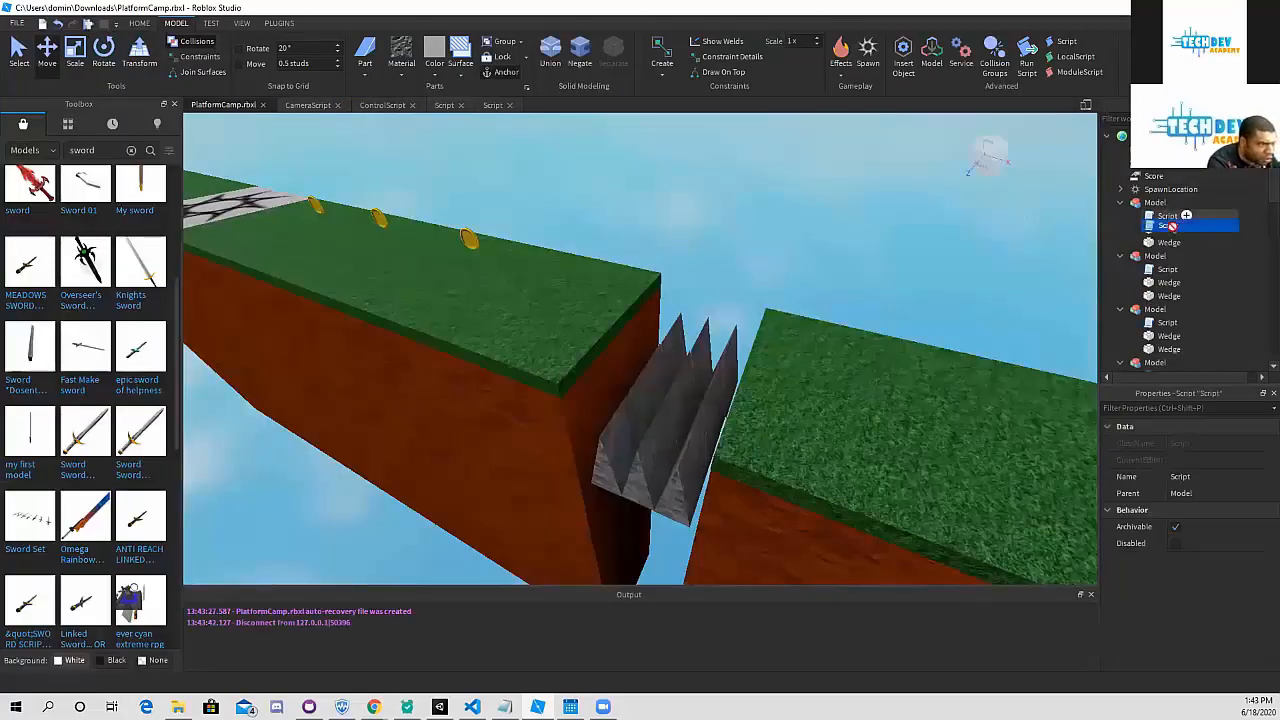
- Move the first spike model's script into its first wedge and paste a copy into its second wedge
{"action": "left_click_drag", "start_coordinate": [1189, 229], "coordinate": [1182, 230]}
{"action": "right_click", "coordinate": [1172, 231]}
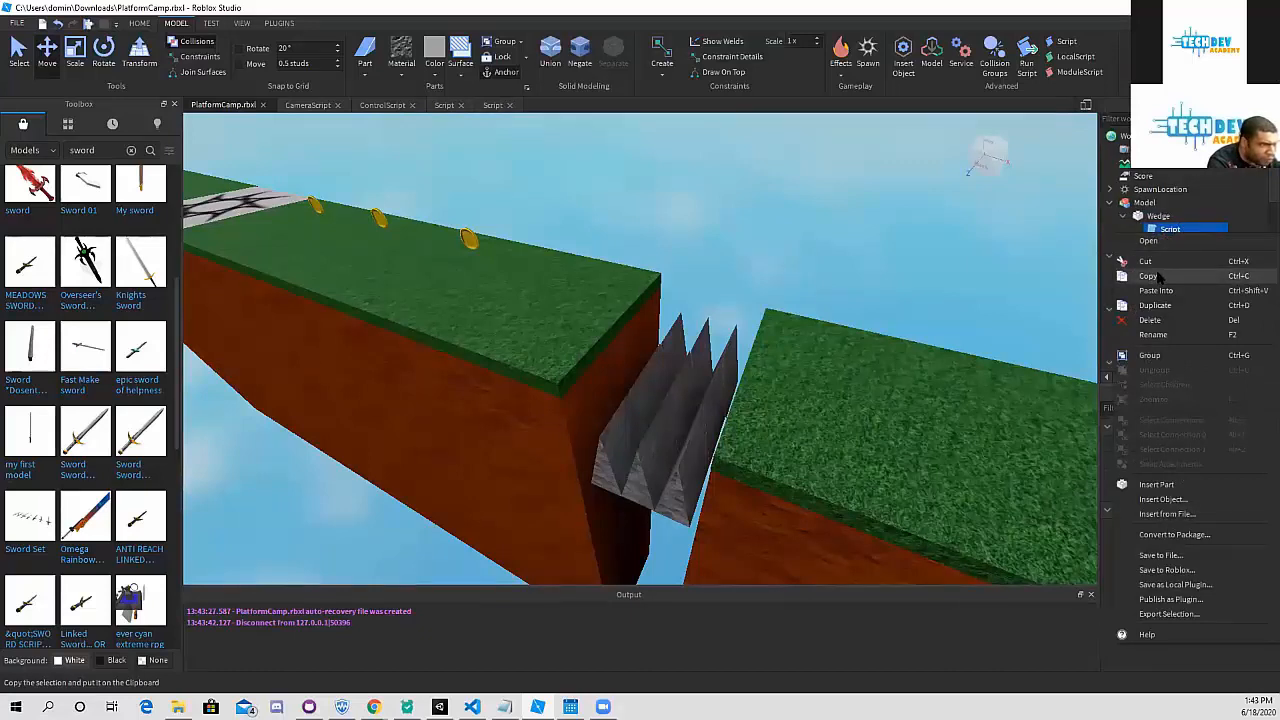
{"action": "left_click", "coordinate": [1148, 277]}
{"action": "right_click", "coordinate": [1168, 242]}
{"action": "left_click", "coordinate": [1165, 286]}
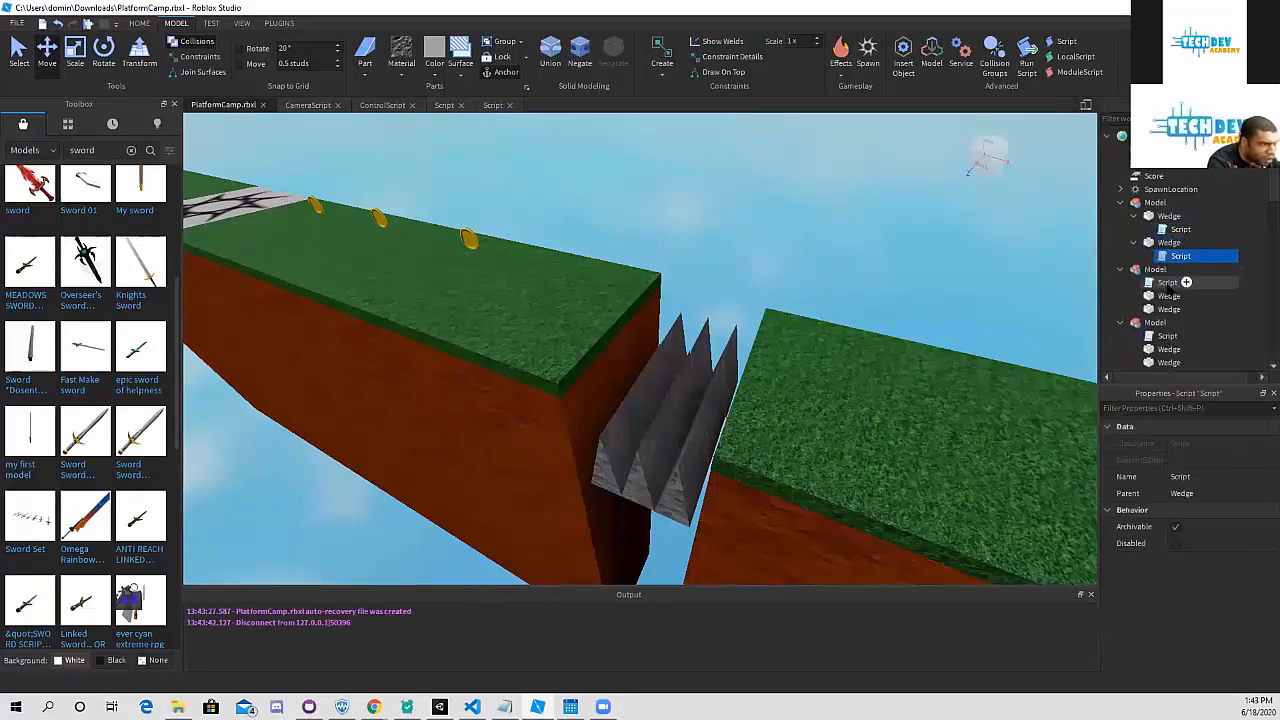
- In the second and third spike models, move the script into the first wedge and paste the copied script into the other wedge
{"action": "left_click_drag", "start_coordinate": [1180, 283], "coordinate": [1170, 306]}
{"action": "right_click", "coordinate": [1170, 308]}
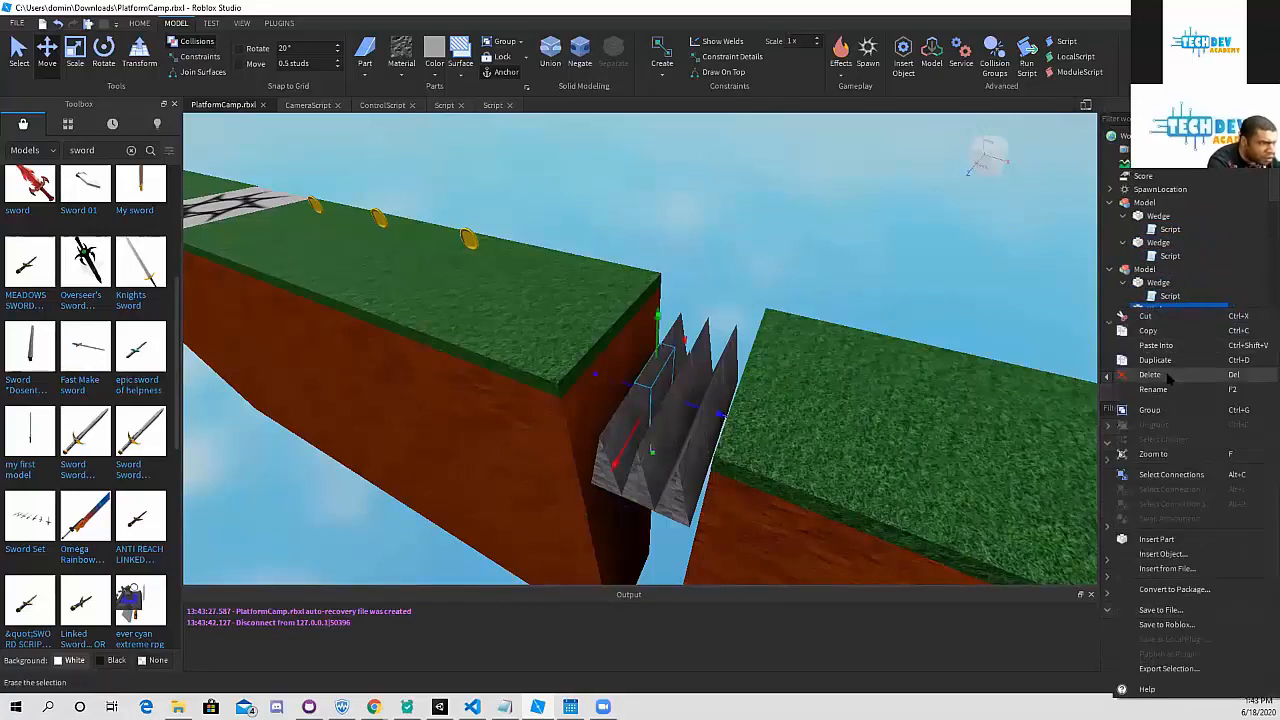
{"action": "left_click", "coordinate": [1162, 347]}
{"action": "scroll", "coordinate": [1160, 346], "scroll_direction": "down", "scroll_amount": 2}
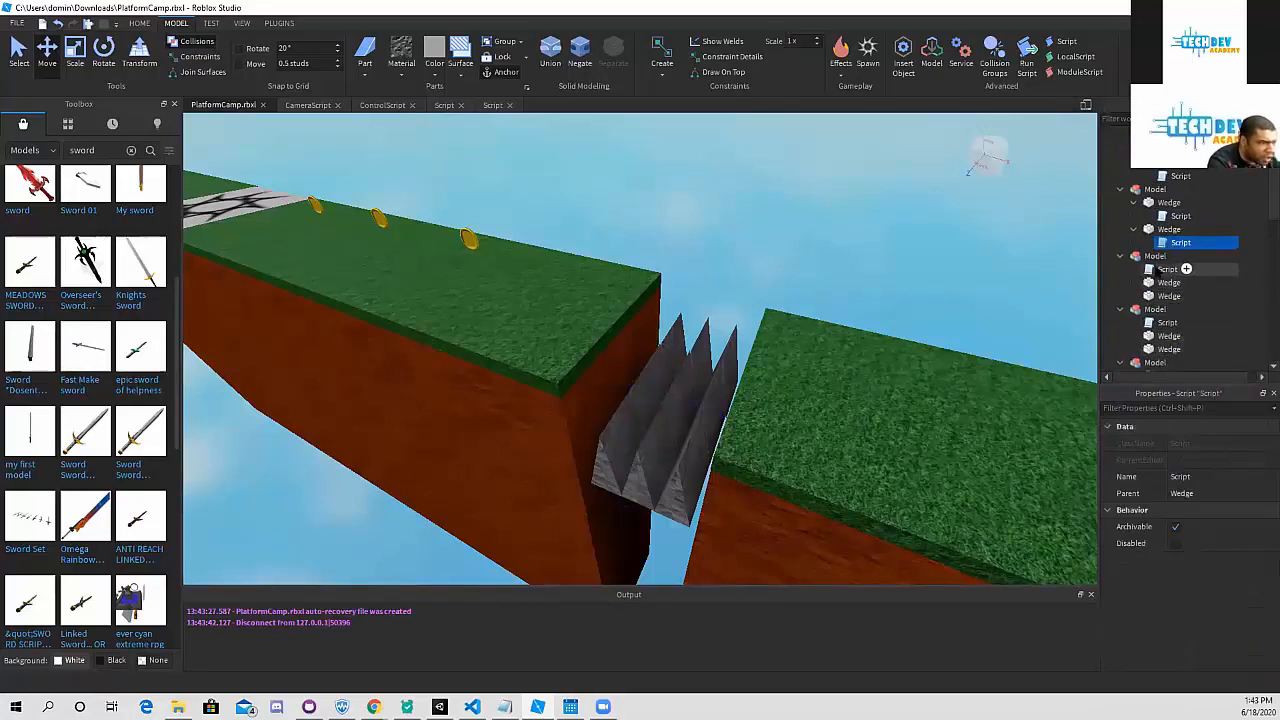
{"action": "left_click_drag", "start_coordinate": [1185, 269], "coordinate": [1170, 283]}
{"action": "right_click", "coordinate": [1172, 296]}
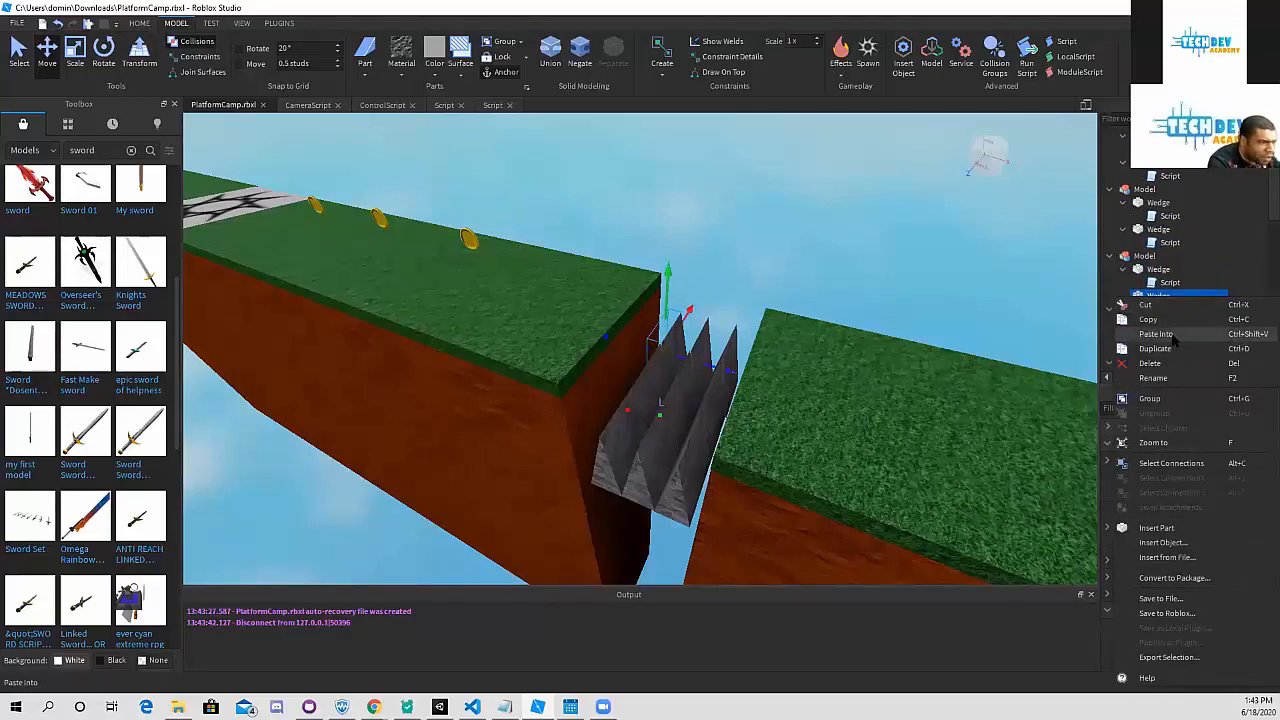
{"action": "left_click", "coordinate": [1173, 336]}
- Give both wedges of the fourth and fifth spike models a script, moving the existing one and pasting the copy
{"action": "scroll", "coordinate": [1168, 330], "scroll_direction": "down", "scroll_amount": 2}
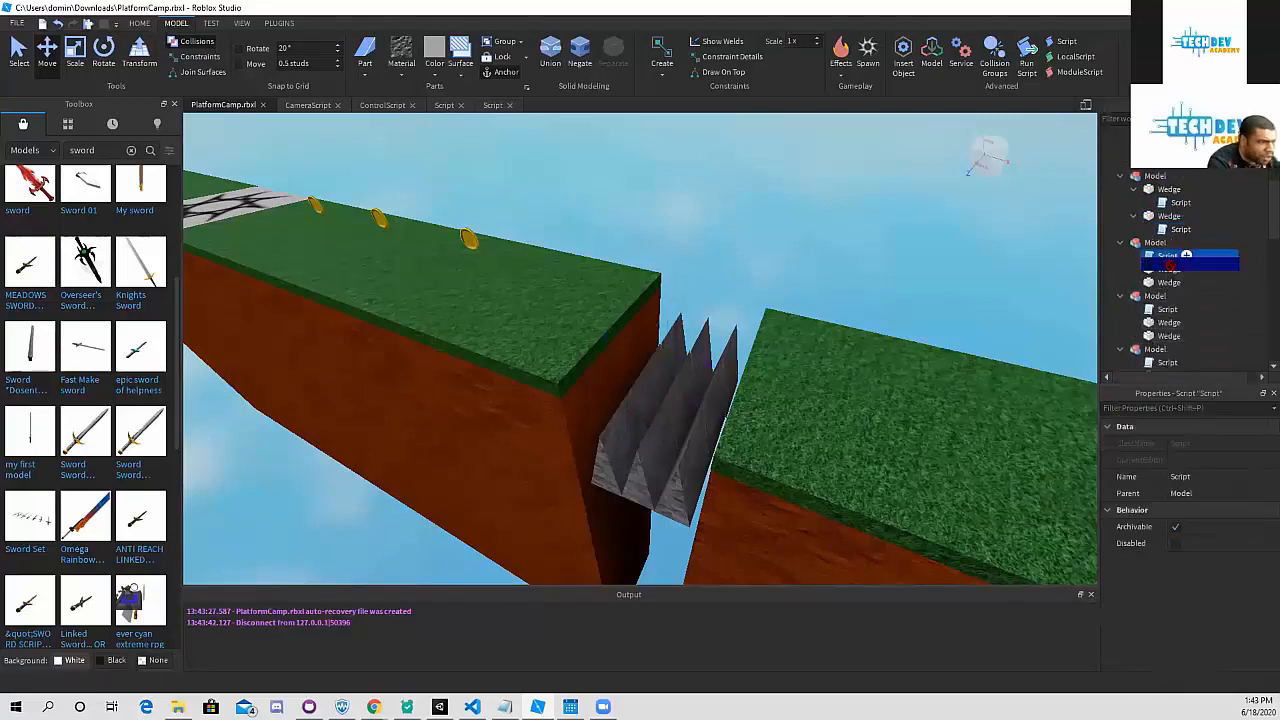
{"action": "right_click", "coordinate": [1168, 283]}
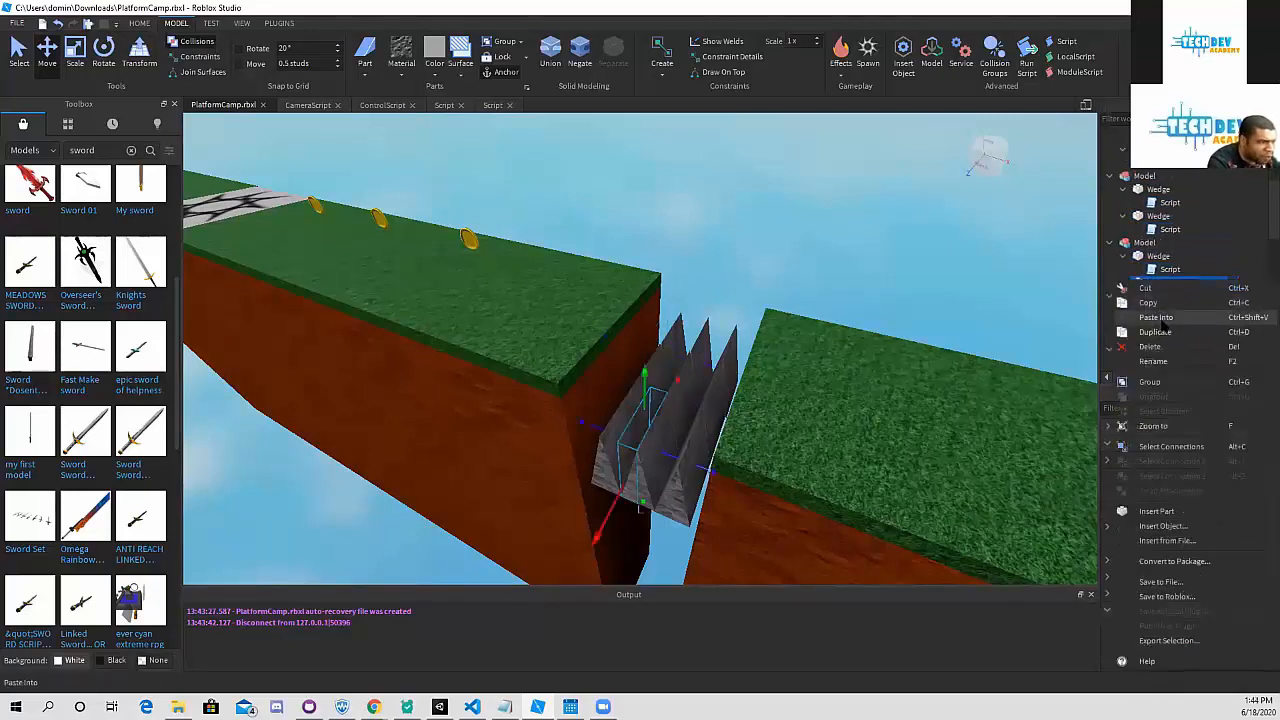
{"action": "left_click", "coordinate": [1172, 334]}
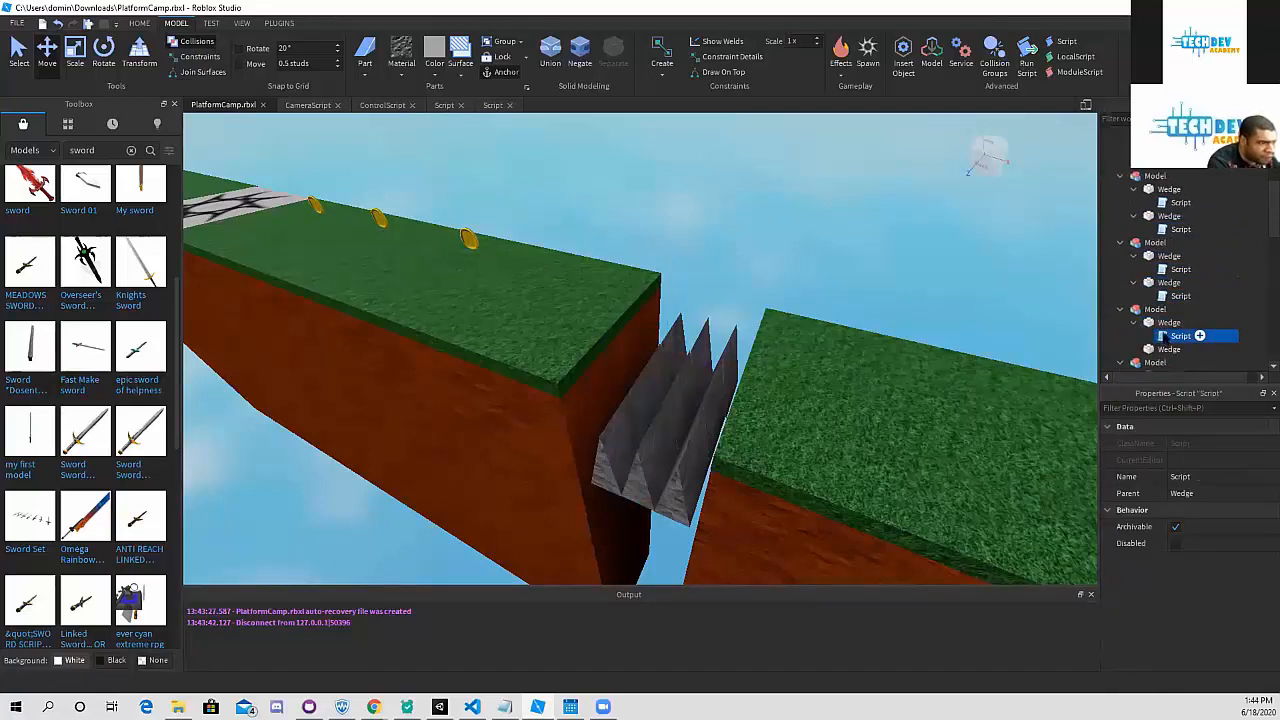
{"action": "scroll", "coordinate": [1163, 340], "scroll_direction": "down", "scroll_amount": 1}
{"action": "left_click", "coordinate": [1168, 309]}
{"action": "right_click", "coordinate": [1168, 309]}
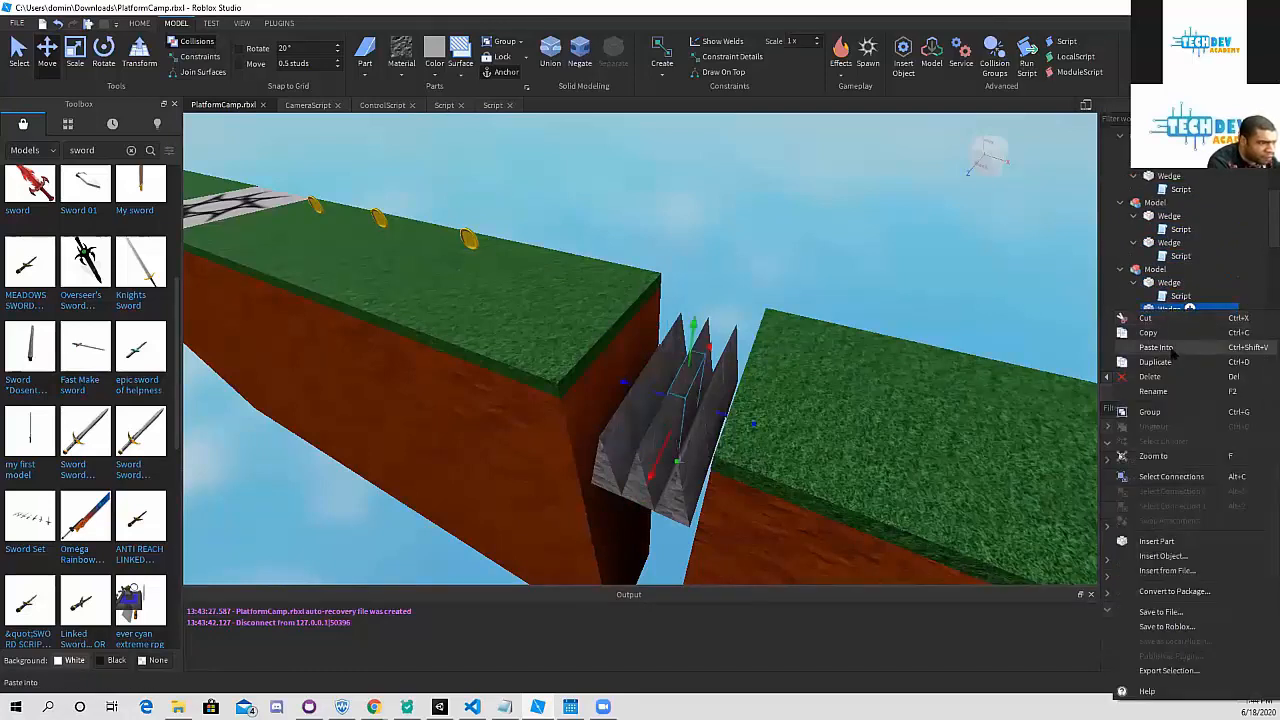
{"action": "left_click", "coordinate": [1172, 360]}
- Move the sixth and seventh spike models' scripts into their first wedges and paste the copied script into their second wedges
{"action": "scroll", "coordinate": [1168, 283], "scroll_direction": "down", "scroll_amount": 3}
{"action": "left_click_drag", "start_coordinate": [1166, 230], "coordinate": [1167, 243]}
{"action": "left_click", "coordinate": [1166, 258]}
{"action": "right_click", "coordinate": [1189, 255]}
{"action": "left_click", "coordinate": [1175, 306]}
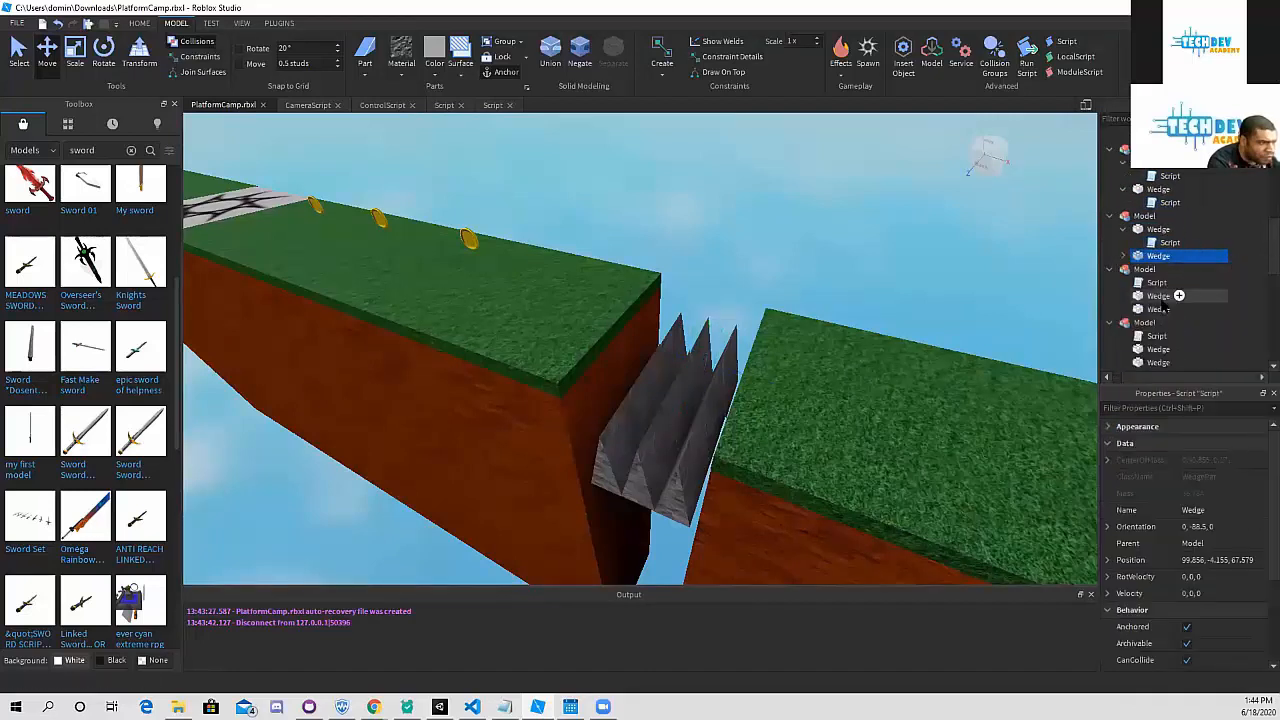
{"action": "scroll", "coordinate": [1165, 268], "scroll_direction": "down", "scroll_amount": 1}
{"action": "left_click_drag", "start_coordinate": [1186, 255], "coordinate": [1168, 270]}
{"action": "right_click", "coordinate": [1178, 281]}
{"action": "left_click", "coordinate": [1176, 316]}
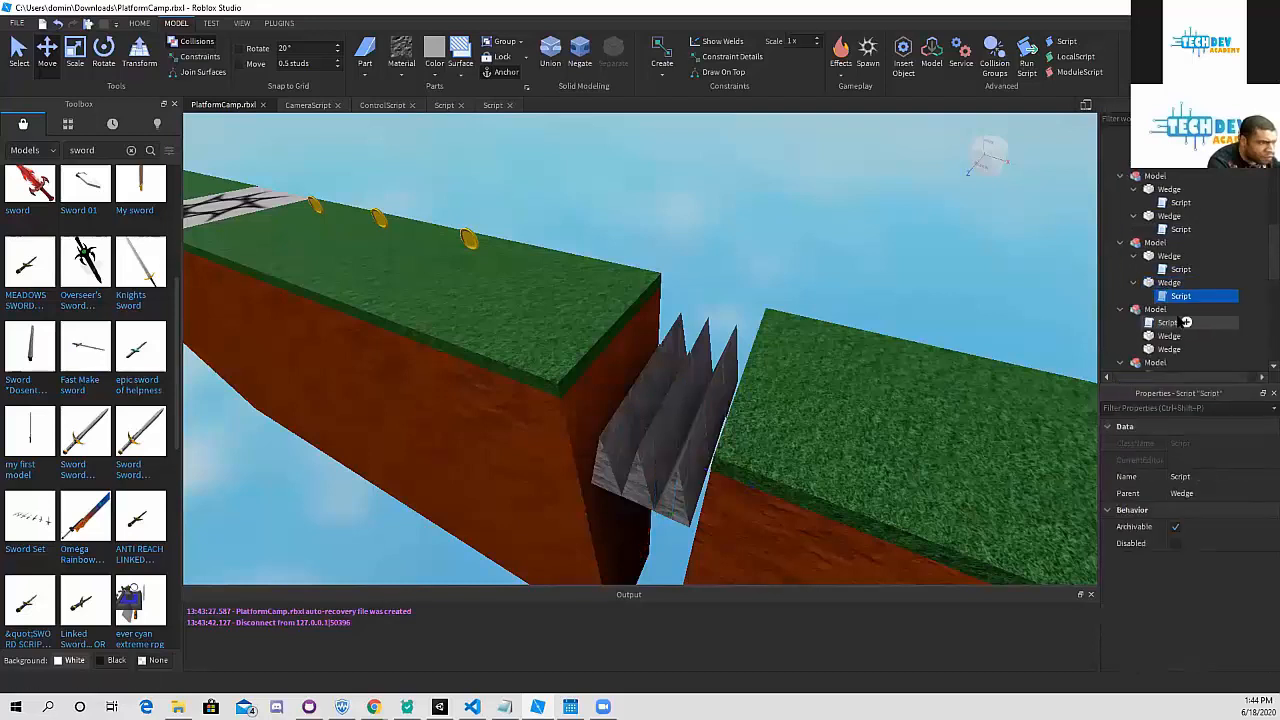
- For the eighth and ninth spike models, place the existing script in the first wedge and paste the copy into the second
{"action": "scroll", "coordinate": [1186, 322], "scroll_direction": "down", "scroll_amount": 3}
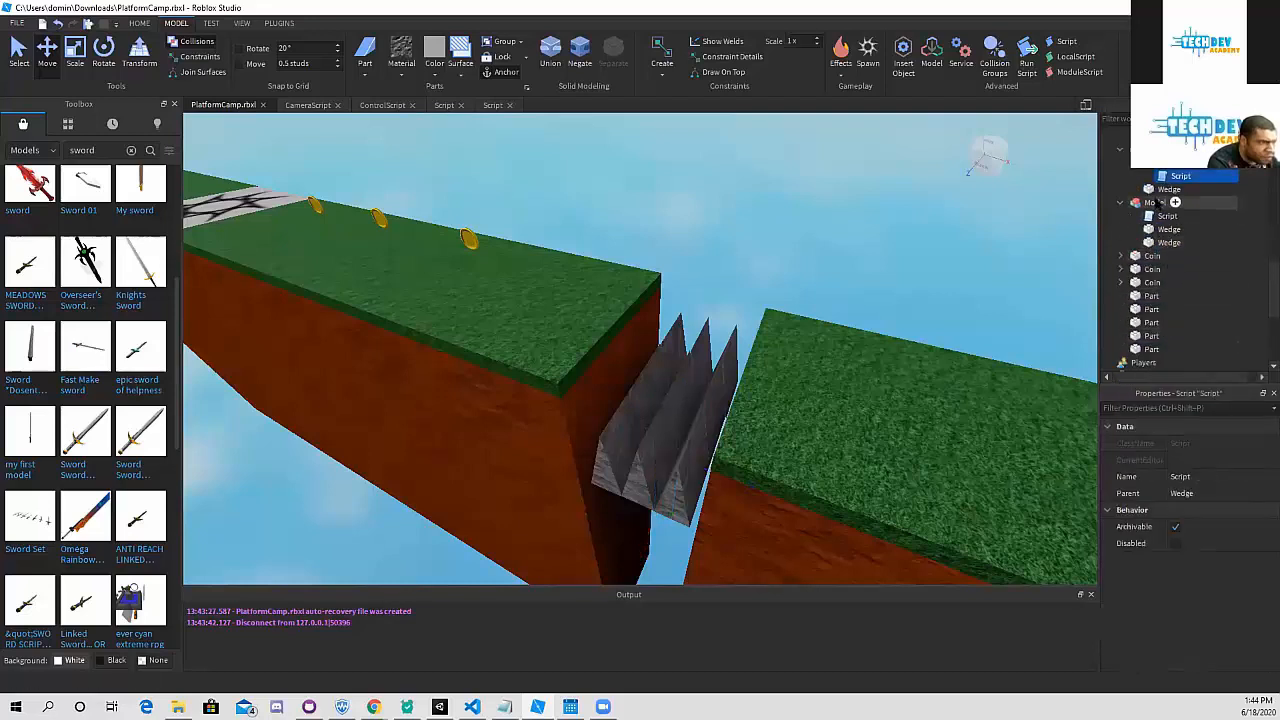
{"action": "right_click", "coordinate": [1165, 190]}
{"action": "left_click", "coordinate": [1172, 232]}
{"action": "left_click_drag", "start_coordinate": [1164, 230], "coordinate": [1165, 246]}
{"action": "right_click", "coordinate": [1165, 256]}
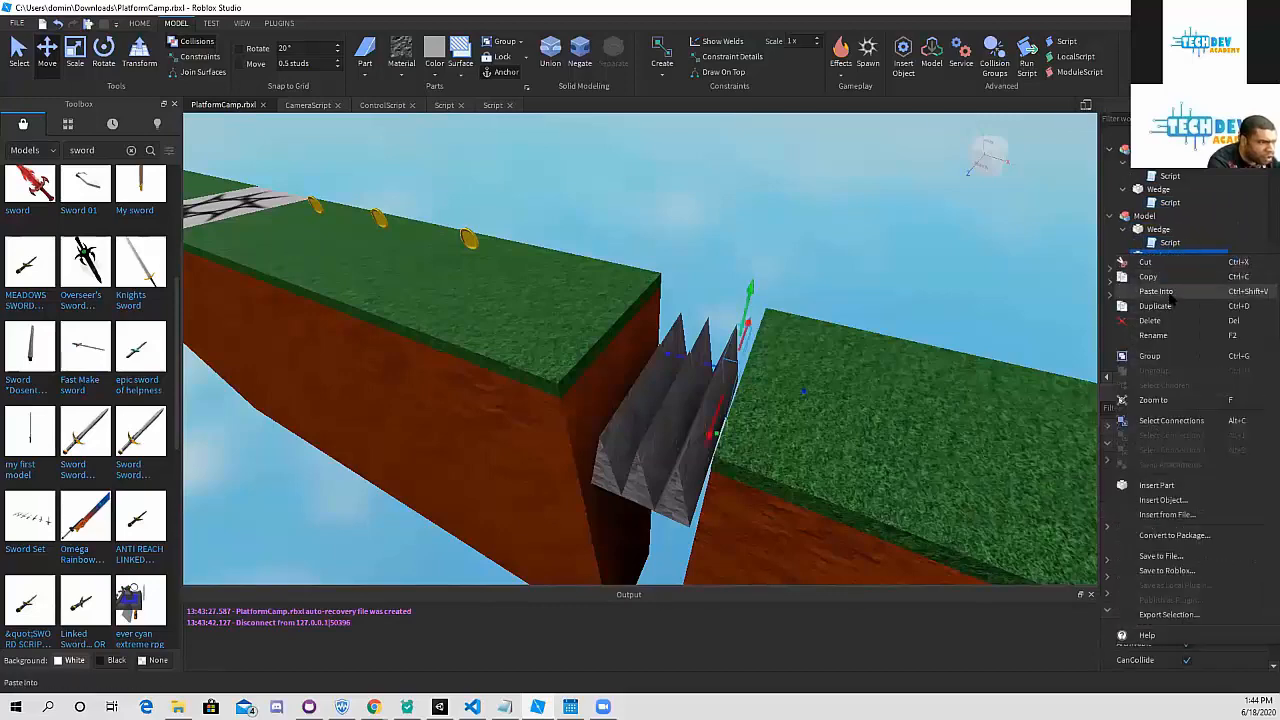
{"action": "left_click", "coordinate": [1167, 293]}
- Playtest the level by running the character along the first island and into the gap onto the spikes
{"action": "left_click", "coordinate": [89, 24]}
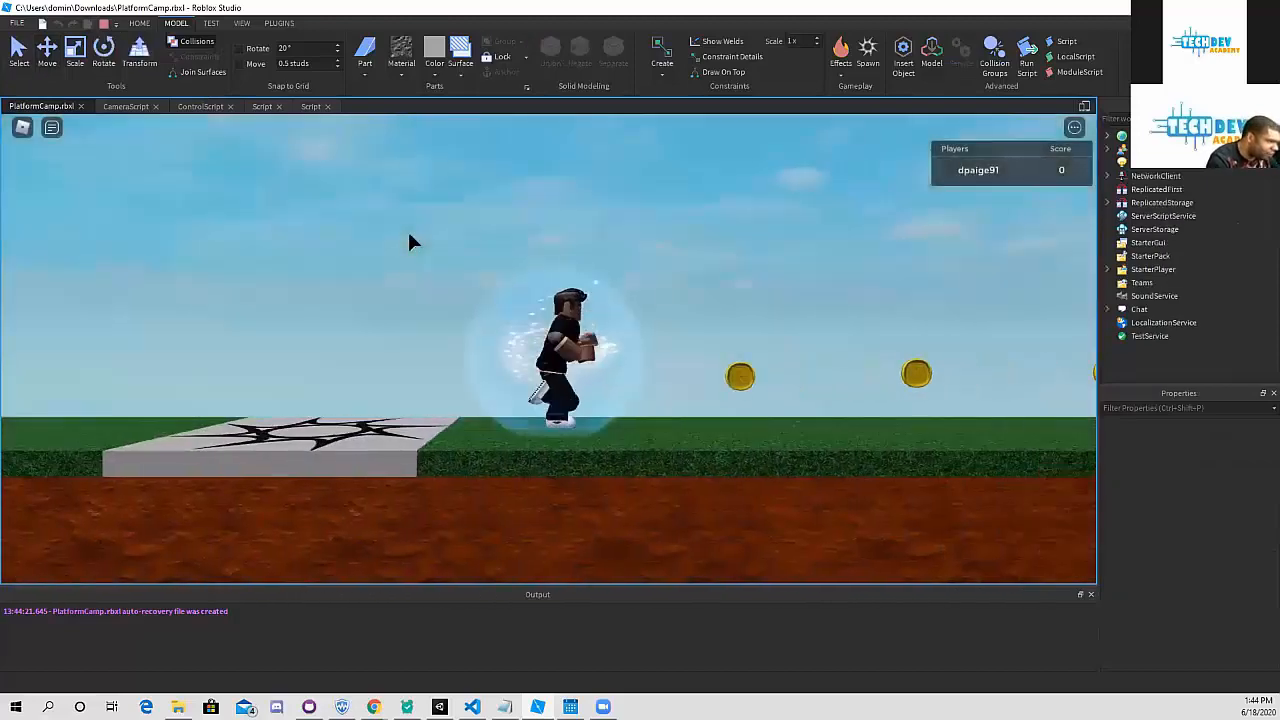
{"action": "key", "text": "d"}
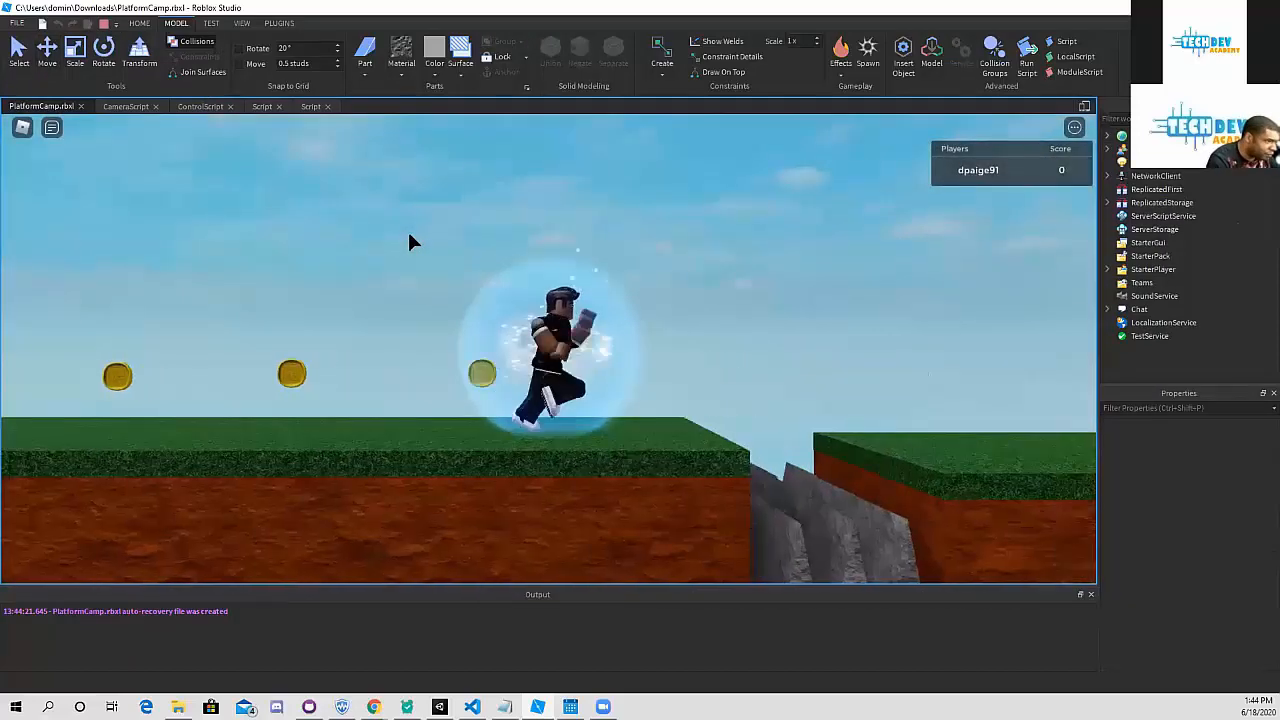
{"action": "key", "text": "space"}
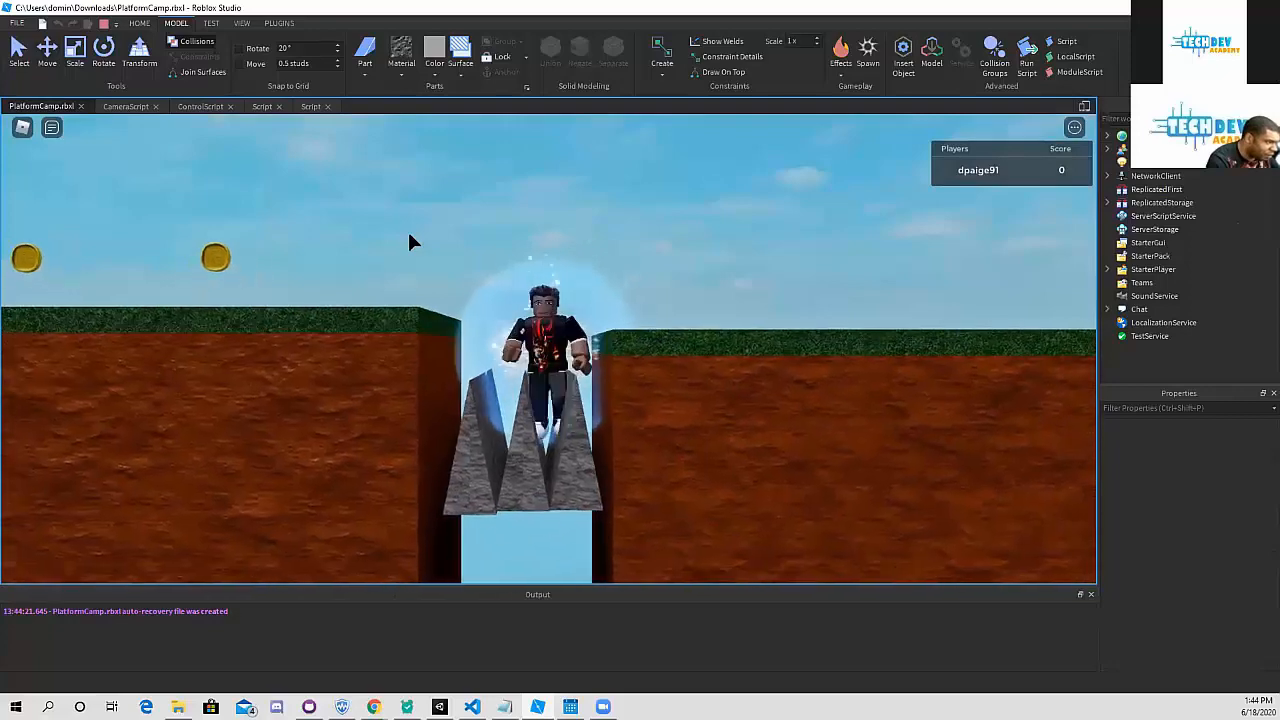
{"action": "key", "text": "space"}
{"action": "key", "text": "d"}
{"action": "key", "text": "a"}
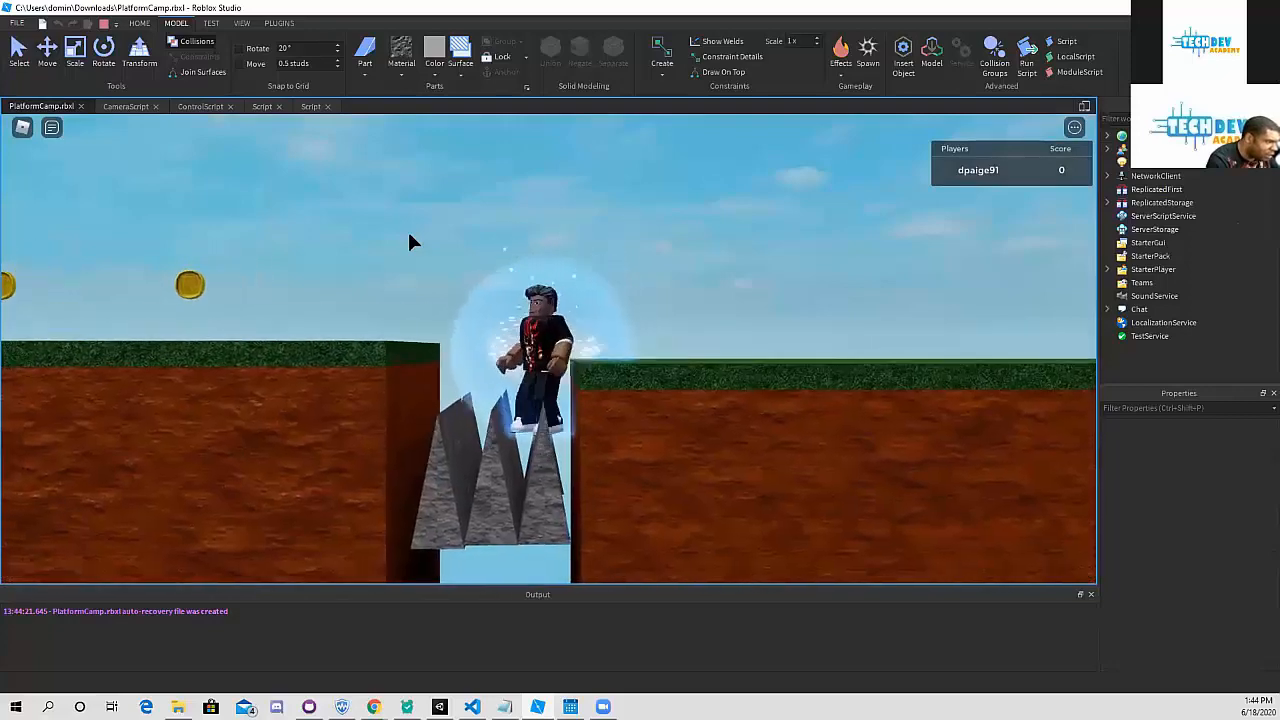
{"action": "key", "text": "d"}
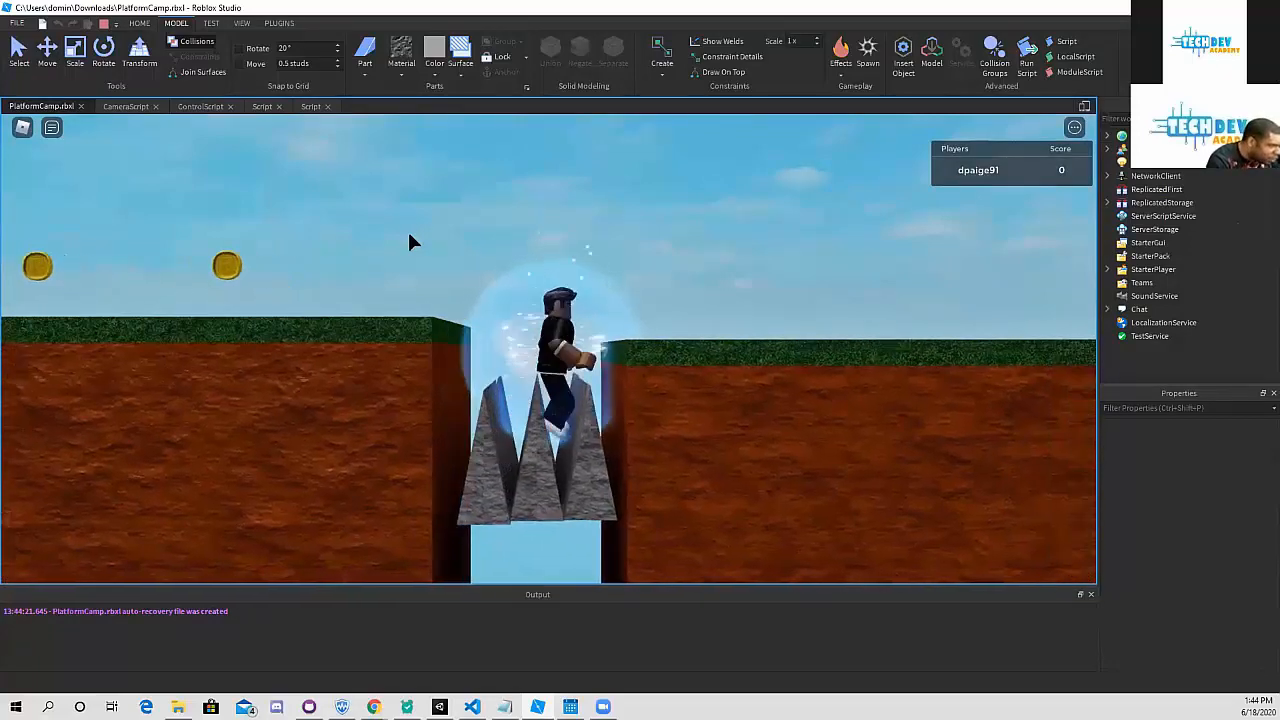
- Jump the character on the spikes and back onto the first island, and stop the playtest
{"action": "key", "text": "space"}
{"action": "key", "text": "space"}
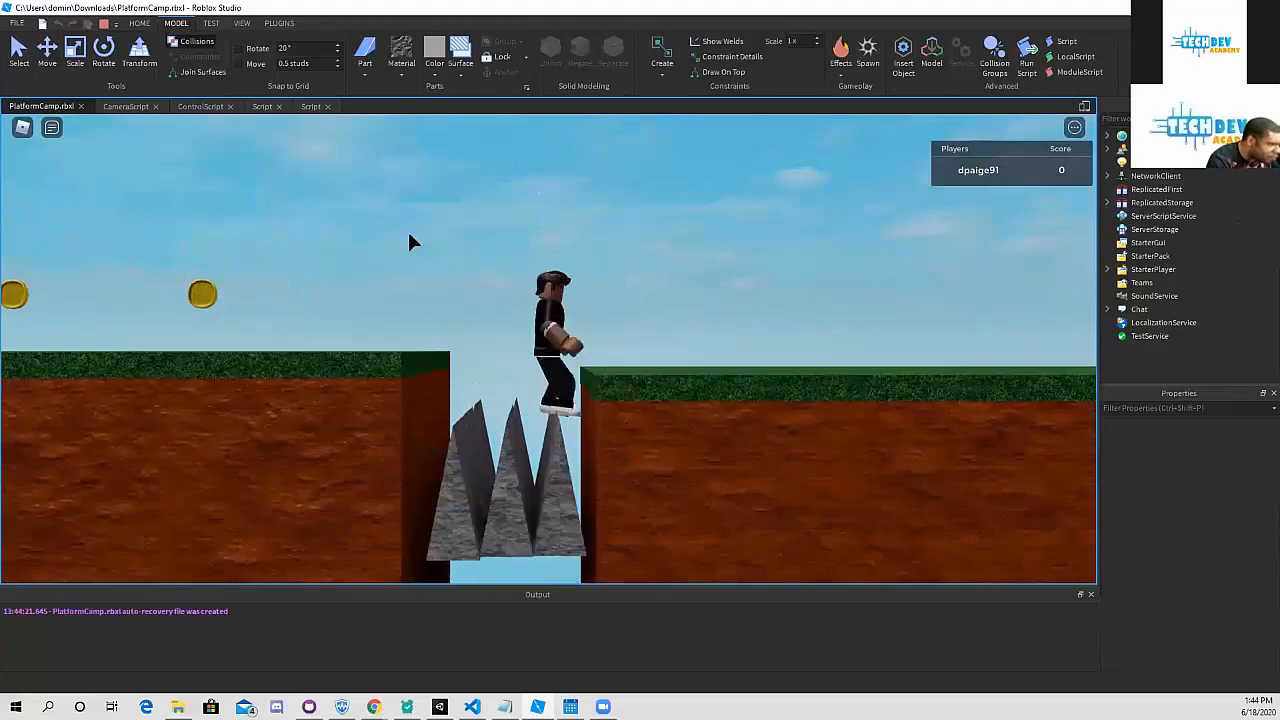
{"action": "key", "text": "space"}
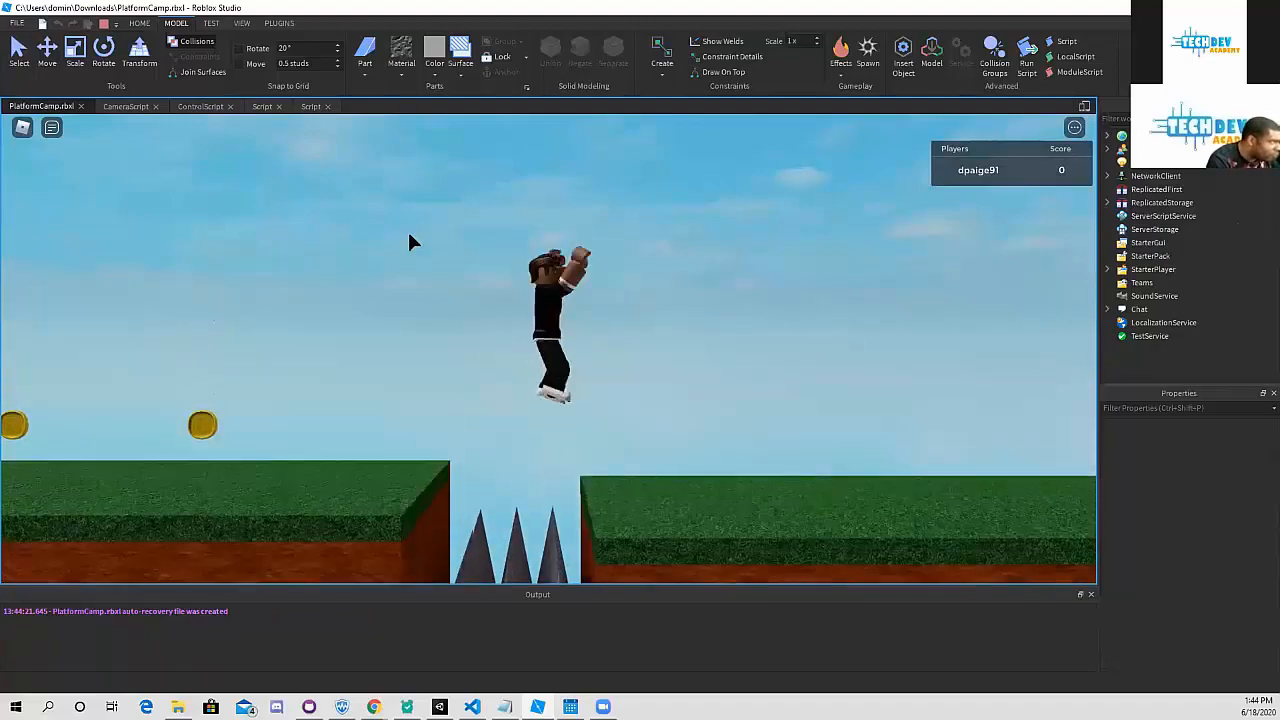
{"action": "key", "text": "space"}
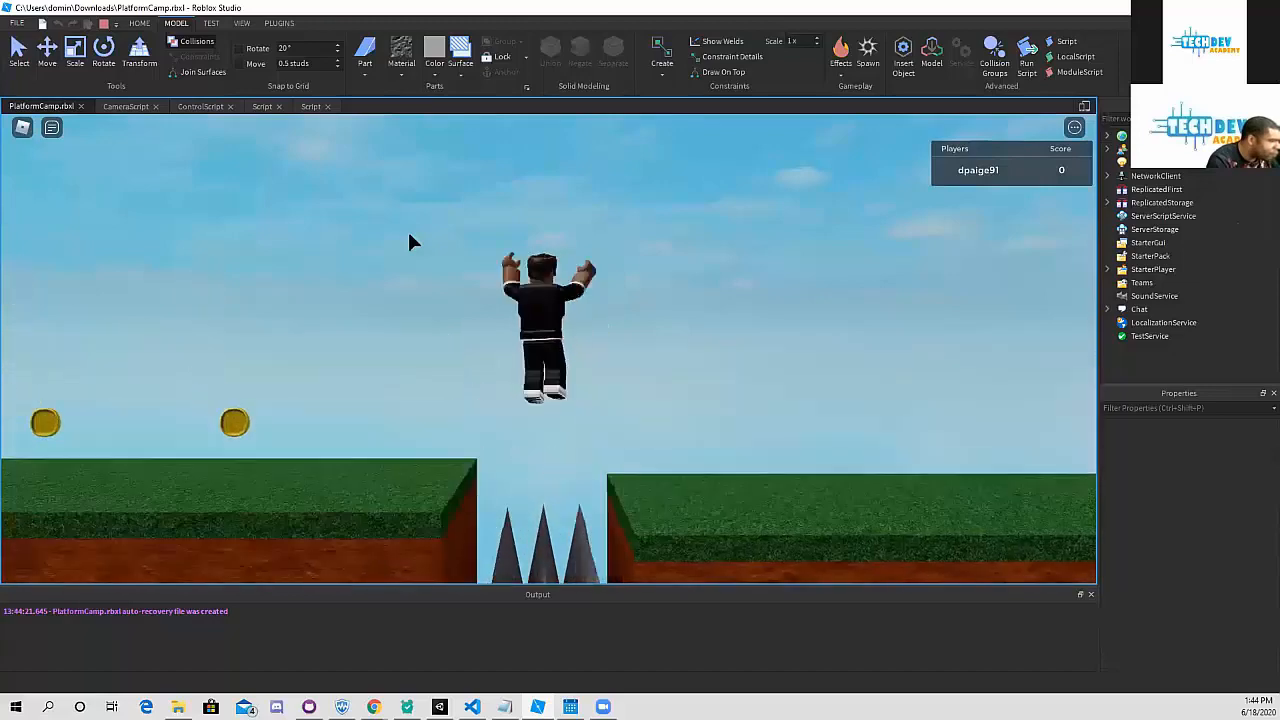
{"action": "key", "text": "a"}
{"action": "key", "text": "a"}
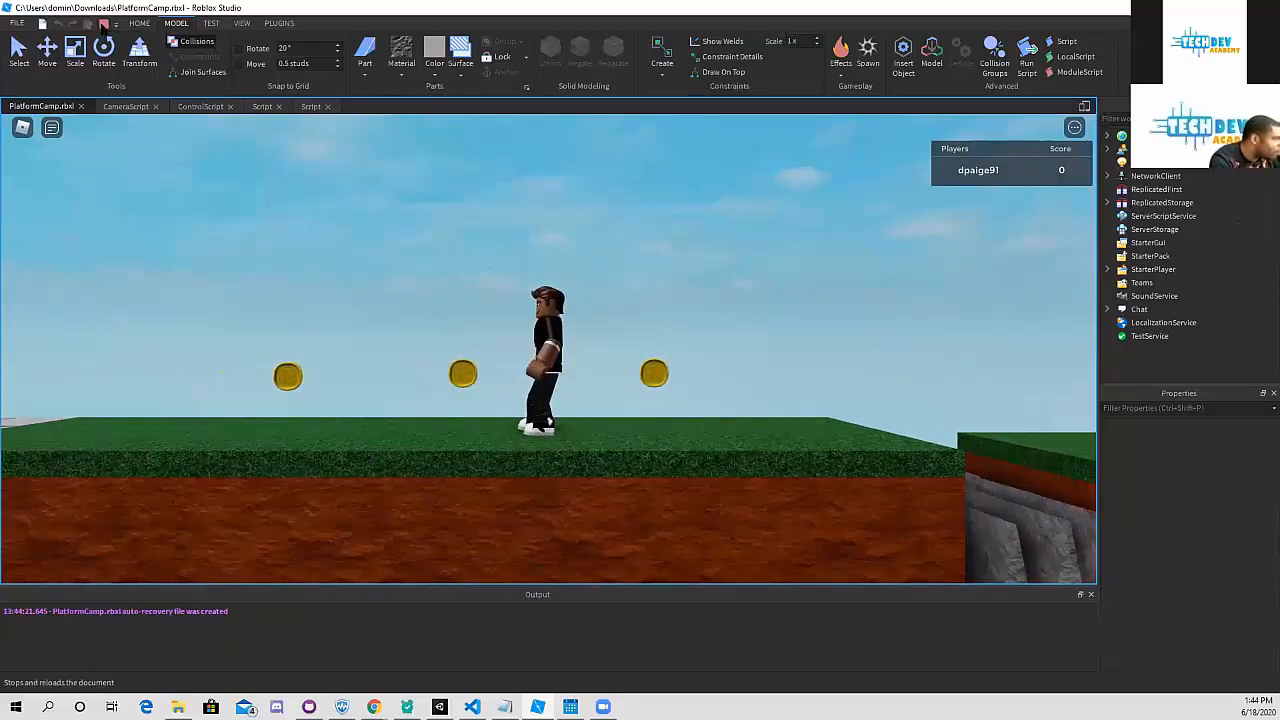
{"action": "left_click", "coordinate": [104, 24]}
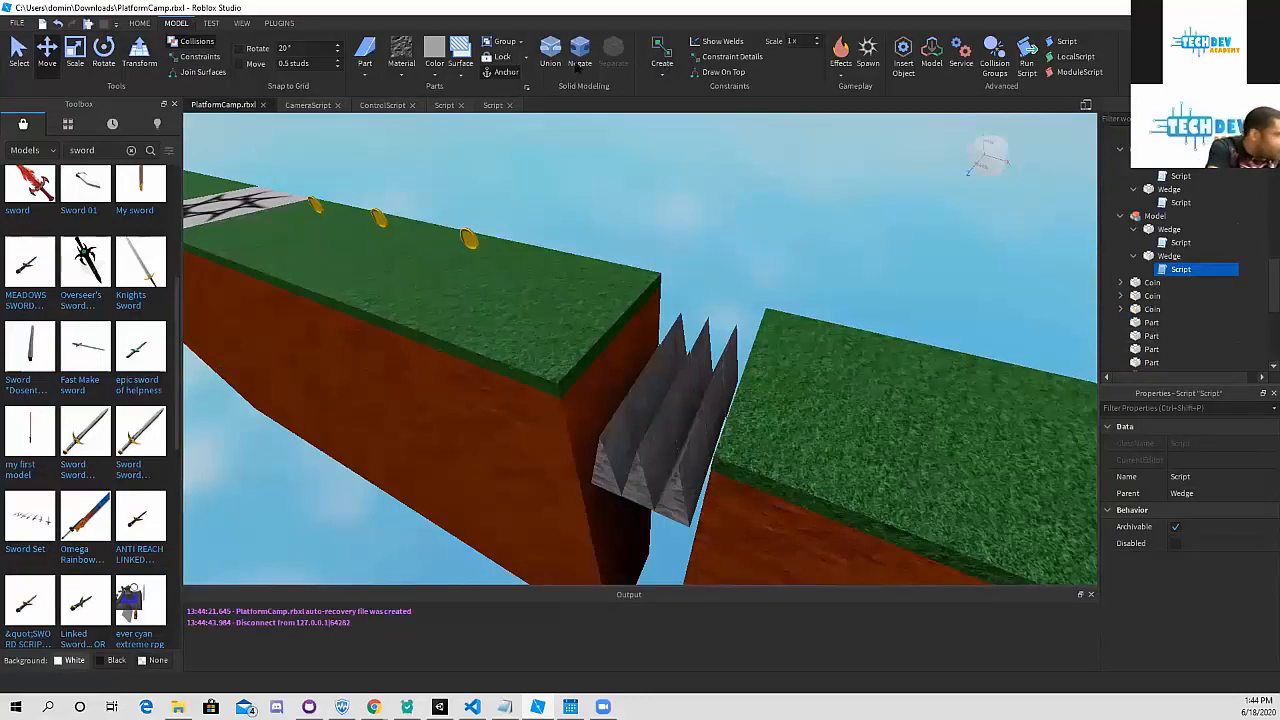
- Add the line script.Parent.Touched:Connect(spike) below the function in the open spike script and copy that line
{"action": "left_click", "coordinate": [490, 108]}
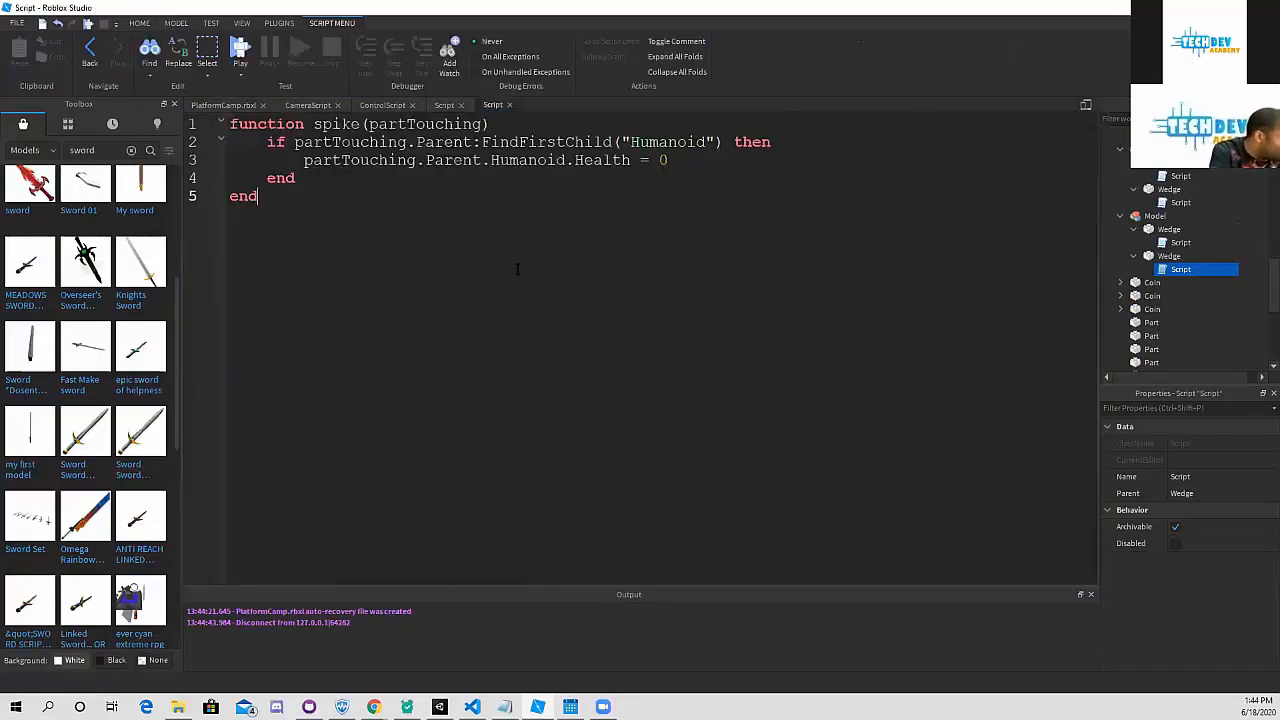
{"action": "left_click_drag", "start_coordinate": [297, 196], "coordinate": [229, 124]}
{"action": "left_click", "coordinate": [429, 205]}
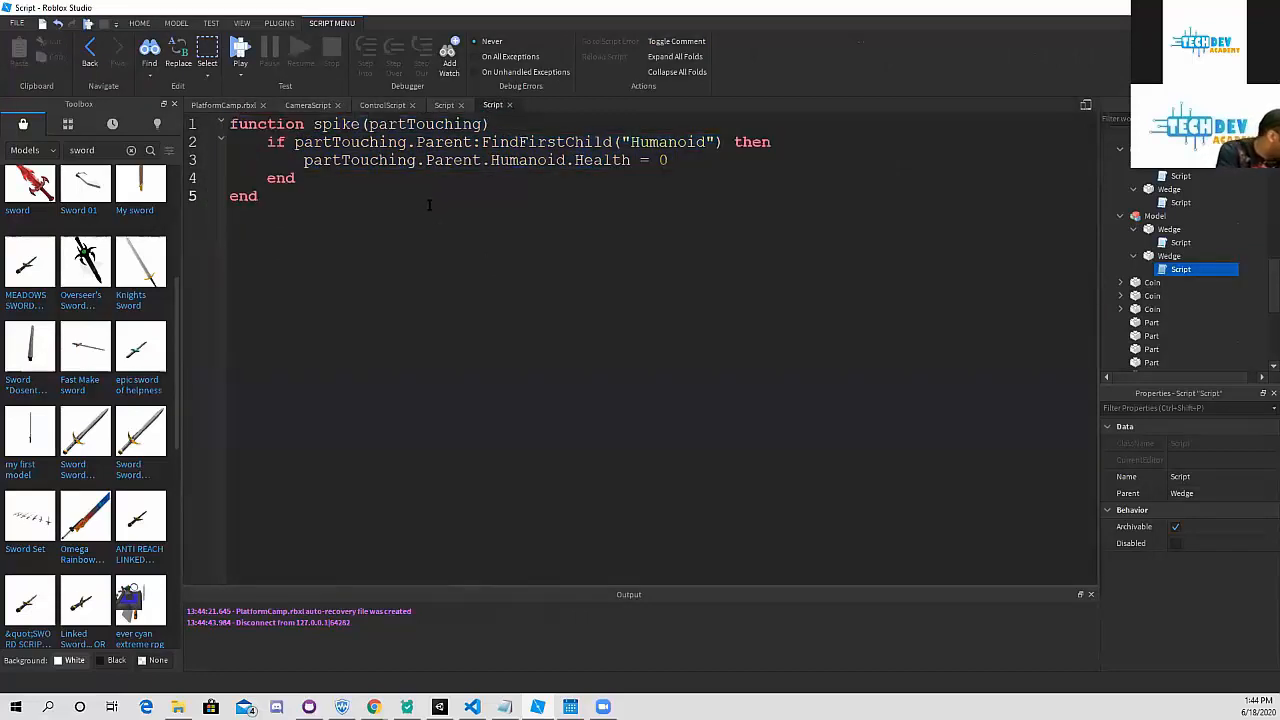
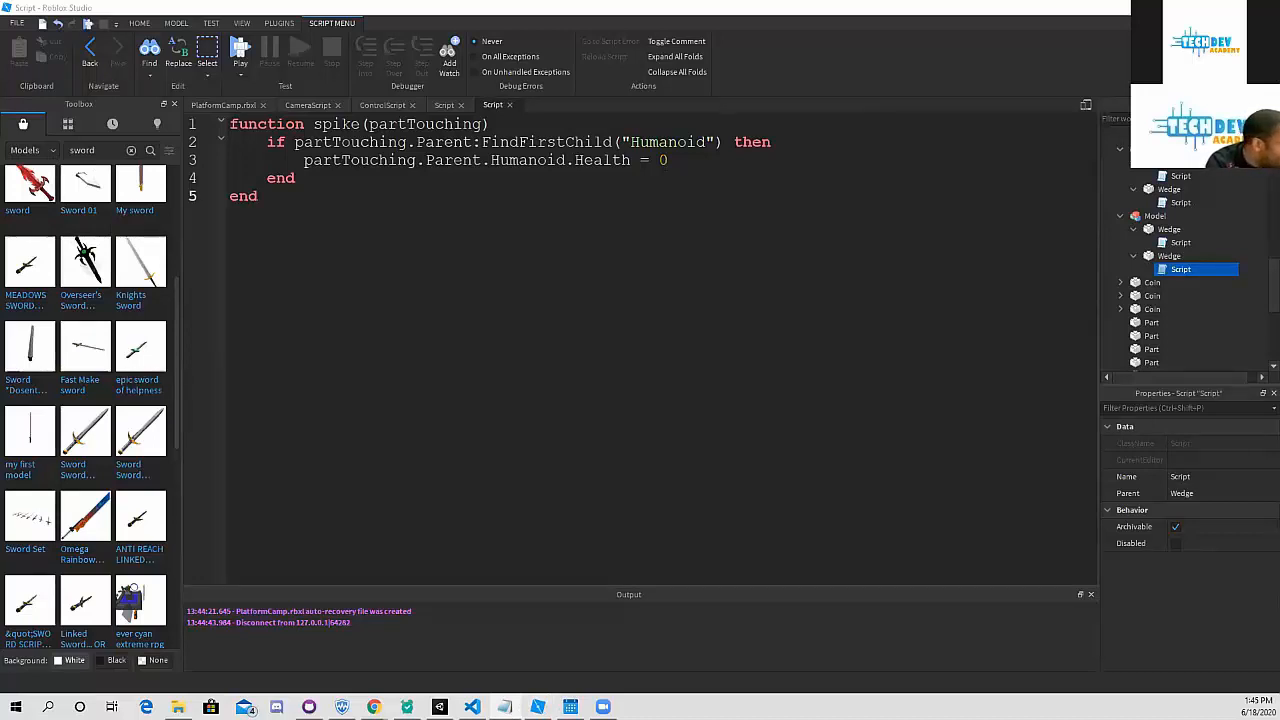
{"action": "left_click", "coordinate": [332, 218]}
{"action": "type", "text": "script.Parent.Touched:Connect(spike)"}
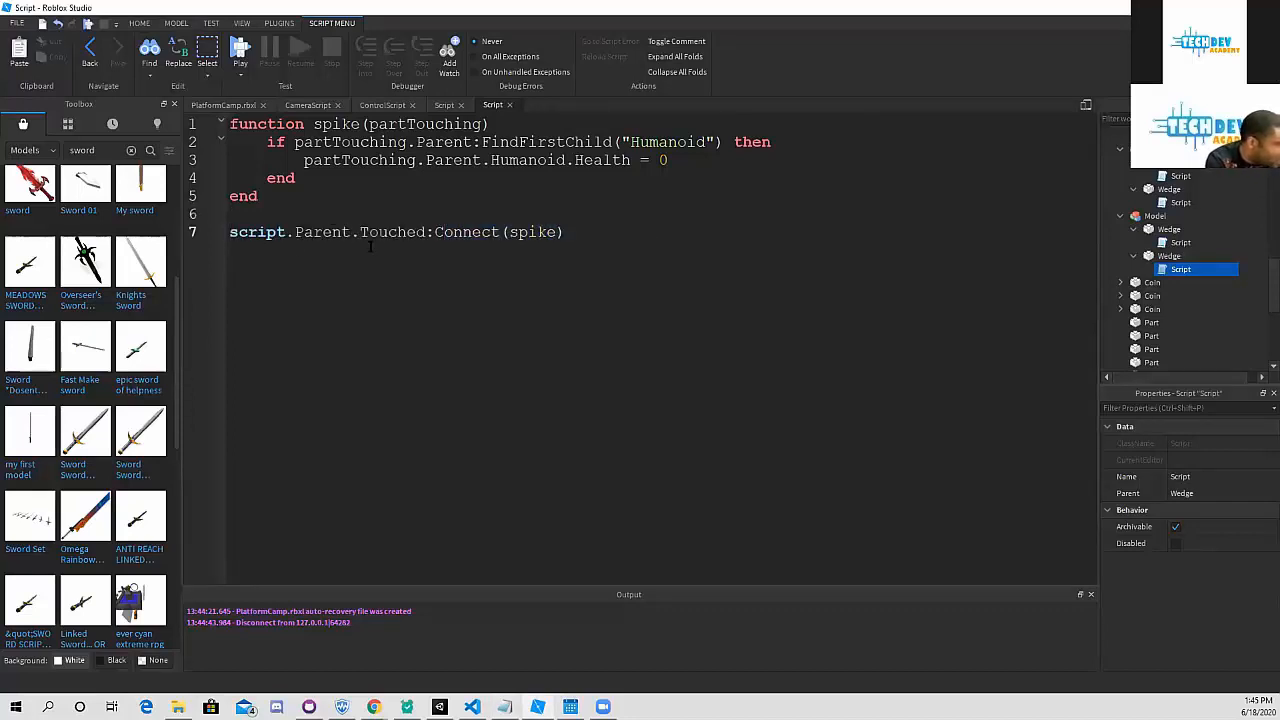
{"action": "left_click_drag", "start_coordinate": [370, 246], "coordinate": [214, 241]}
{"action": "key", "text": "ctrl+c"}
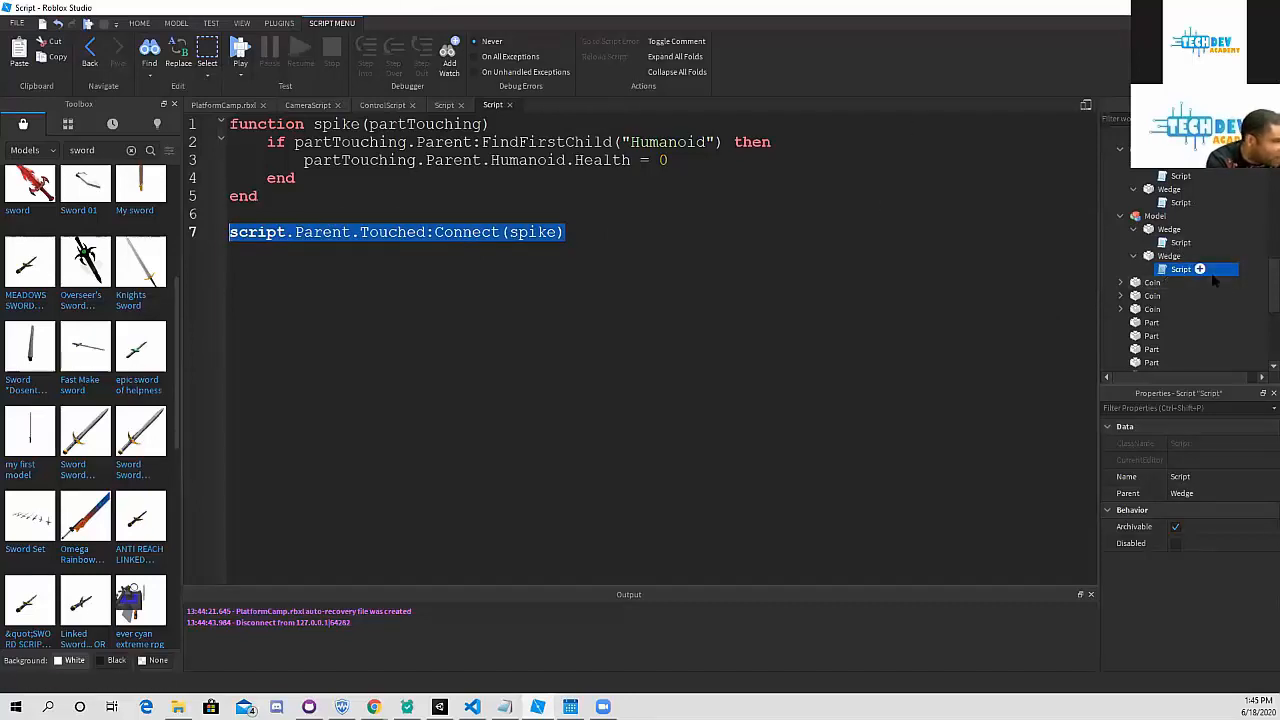
- Paste the Touched:Connect(spike) line below the function in the ninth spike model's first wedge script and both eighth model wedge scripts
{"action": "double_click", "coordinate": [1181, 242]}
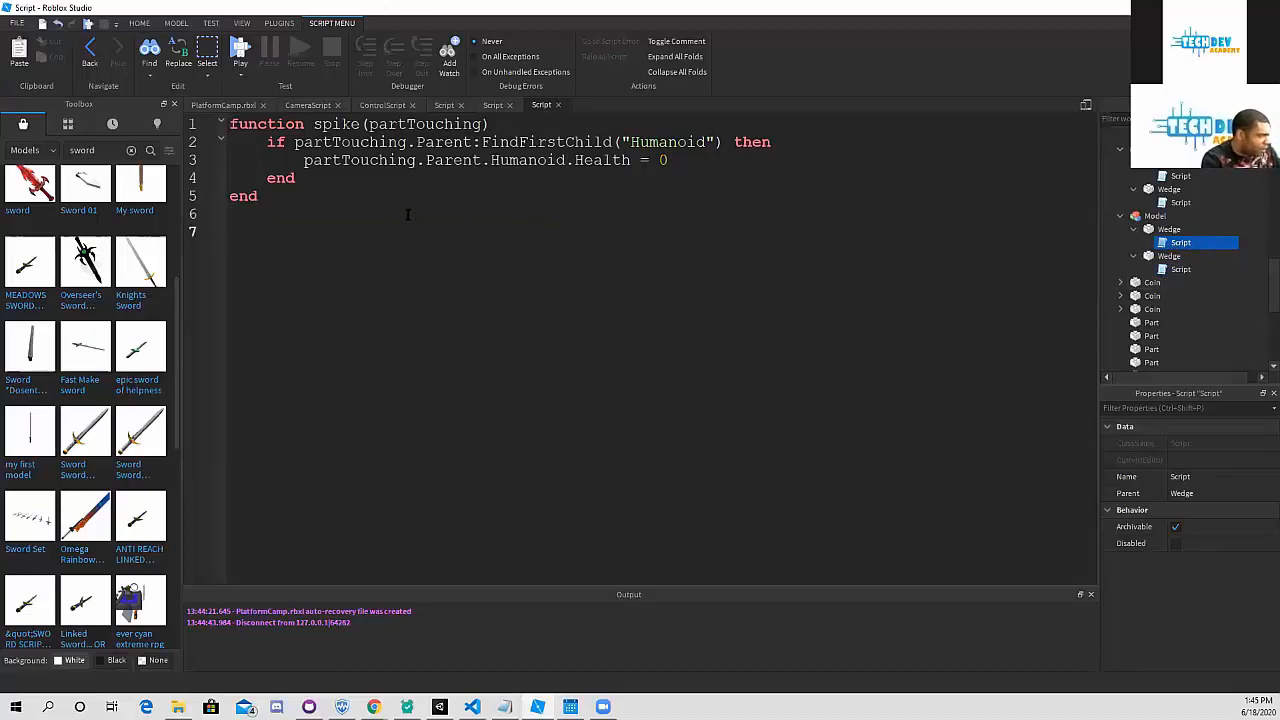
{"action": "key", "text": "ctrl+v"}
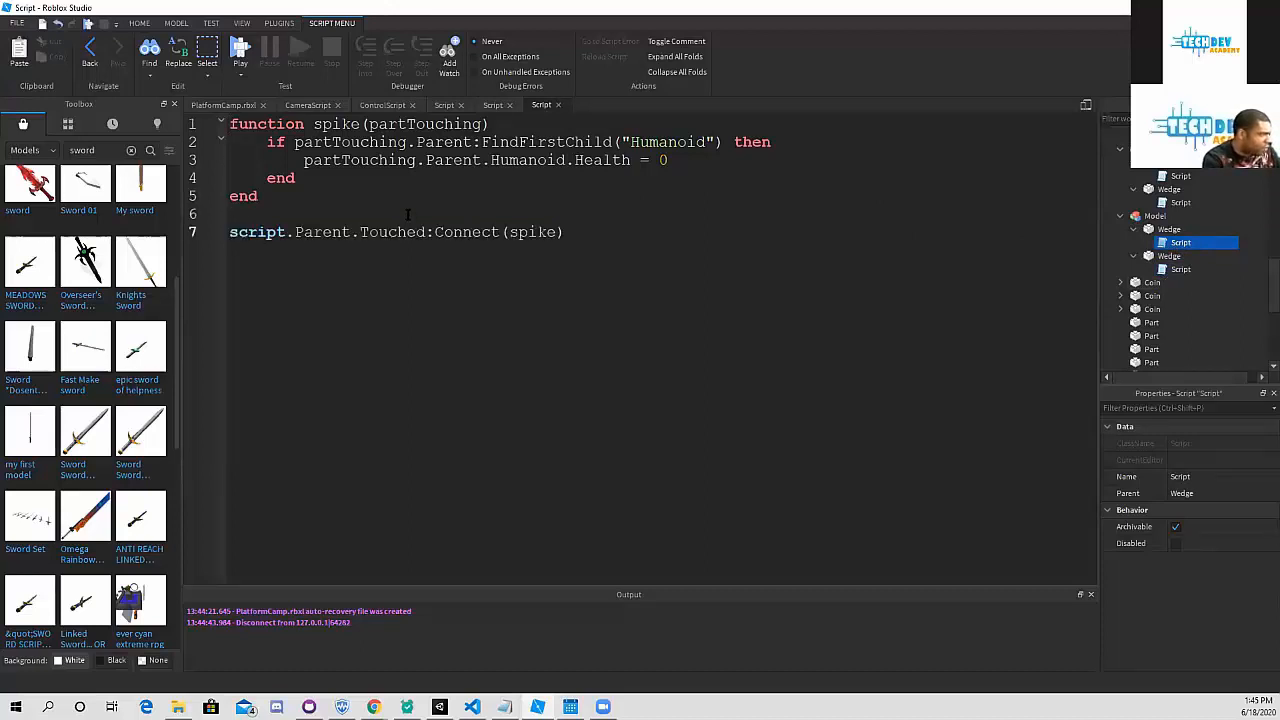
{"action": "double_click", "coordinate": [1176, 203]}
{"action": "key", "text": "Return"}
{"action": "key", "text": "ctrl+v"}
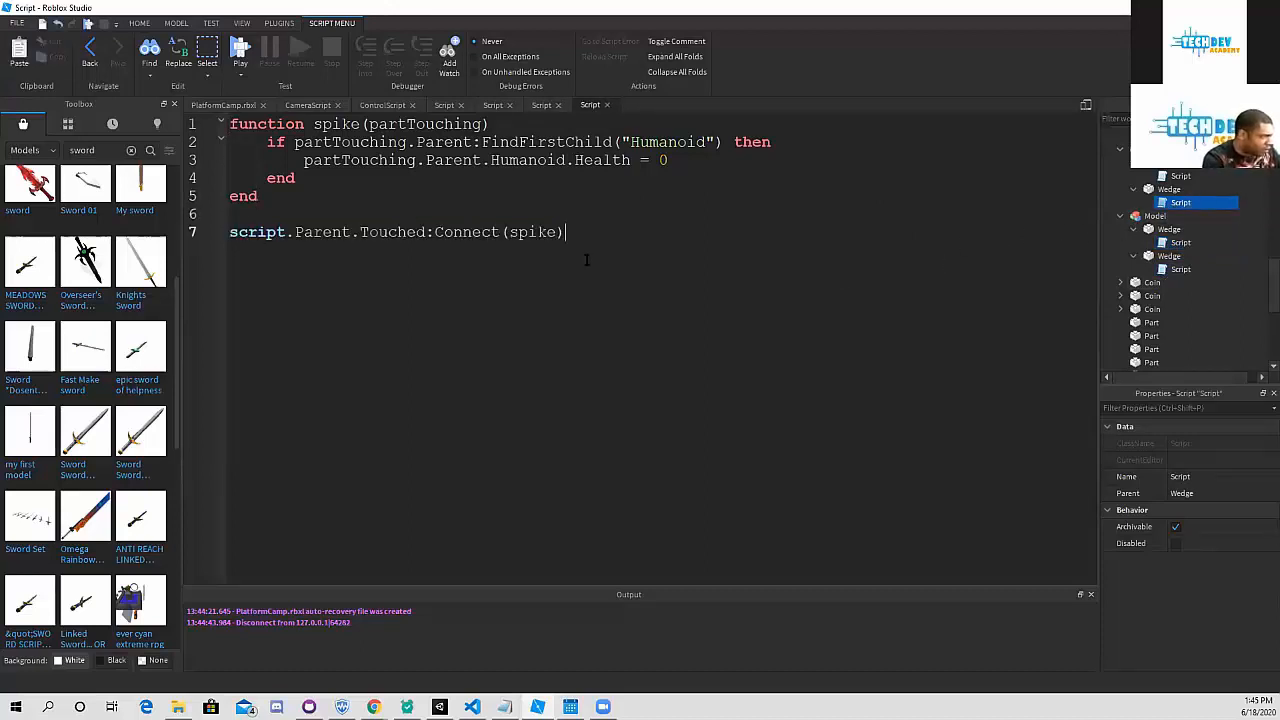
{"action": "double_click", "coordinate": [1188, 177]}
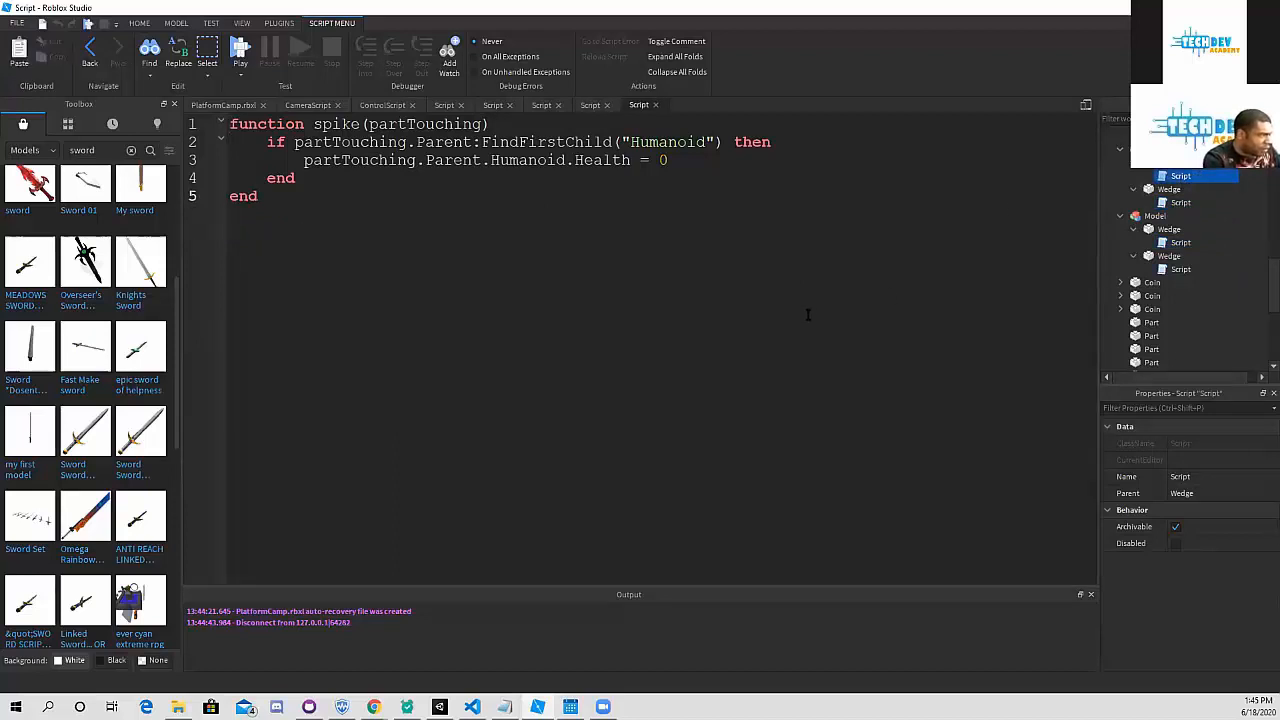
{"action": "key", "text": "Return"}
{"action": "key", "text": "Return"}
{"action": "key", "text": "ctrl+v"}
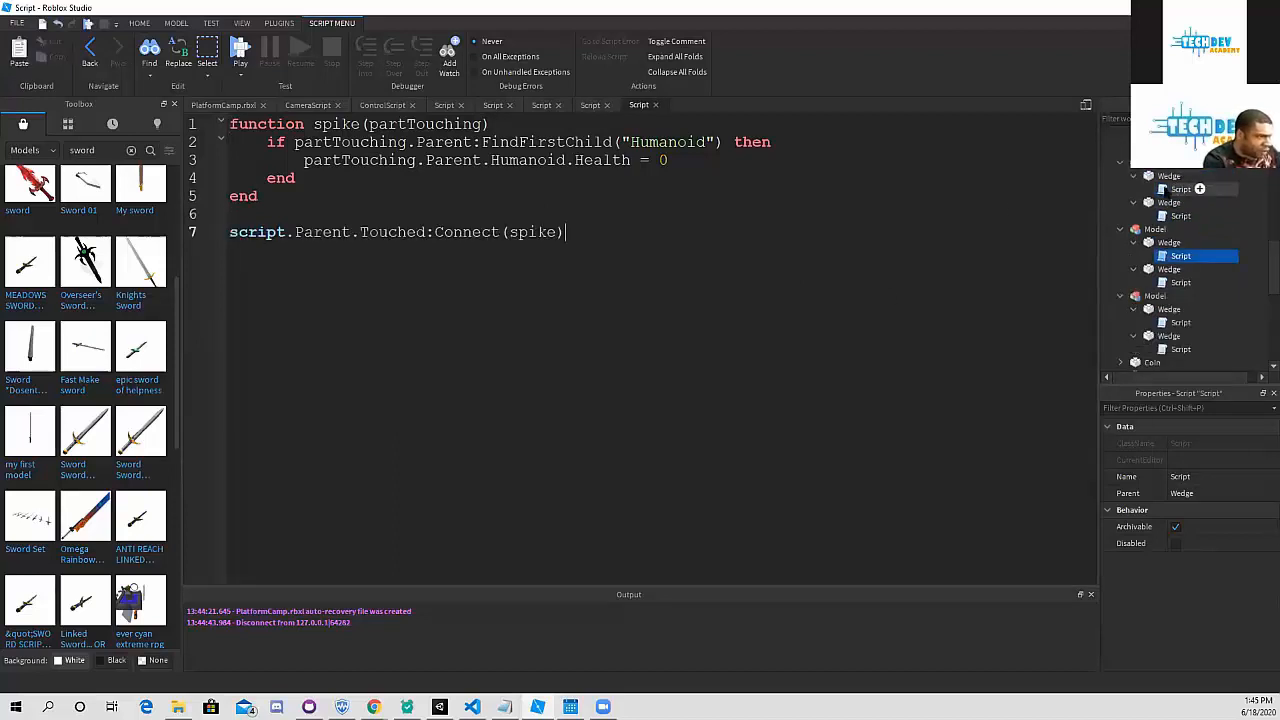
- Paste the copied Touched connection line at the end of both wedge scripts in the seventh spike model
{"action": "double_click", "coordinate": [1180, 215]}
{"action": "key", "text": "Return"}
{"action": "key", "text": "Return"}
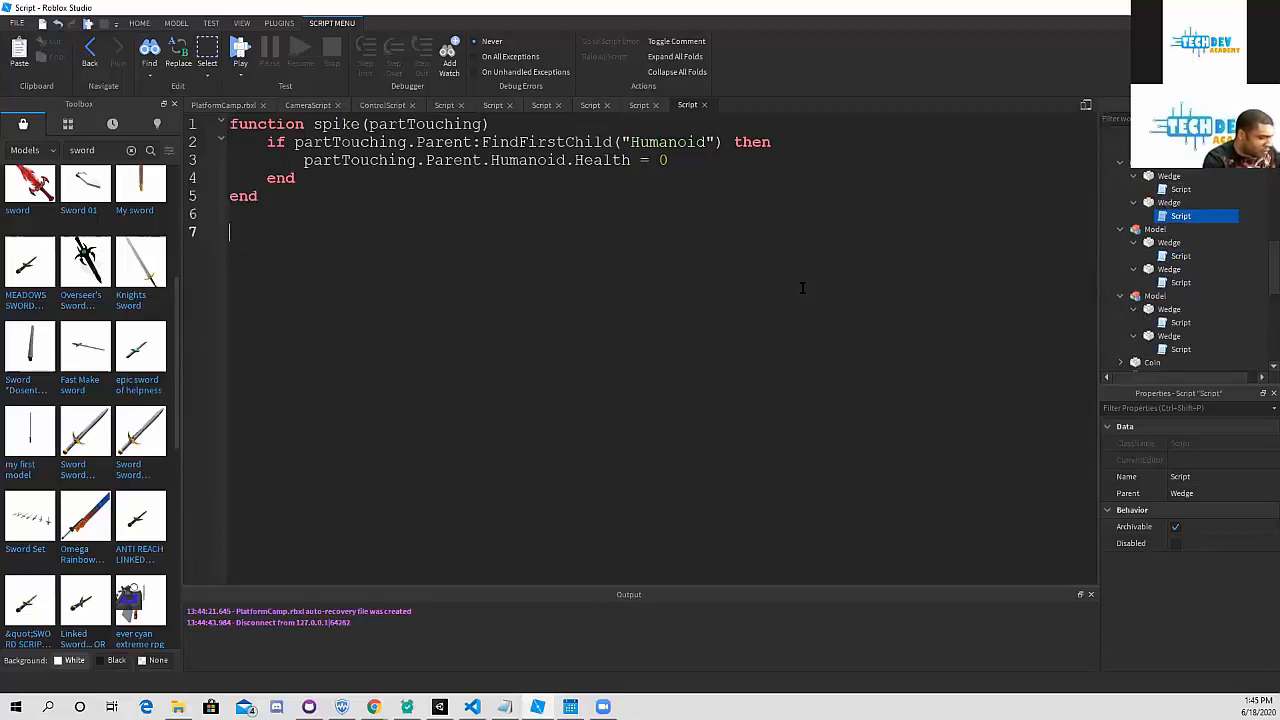
{"action": "key", "text": "ctrl+v"}
{"action": "double_click", "coordinate": [1180, 189]}
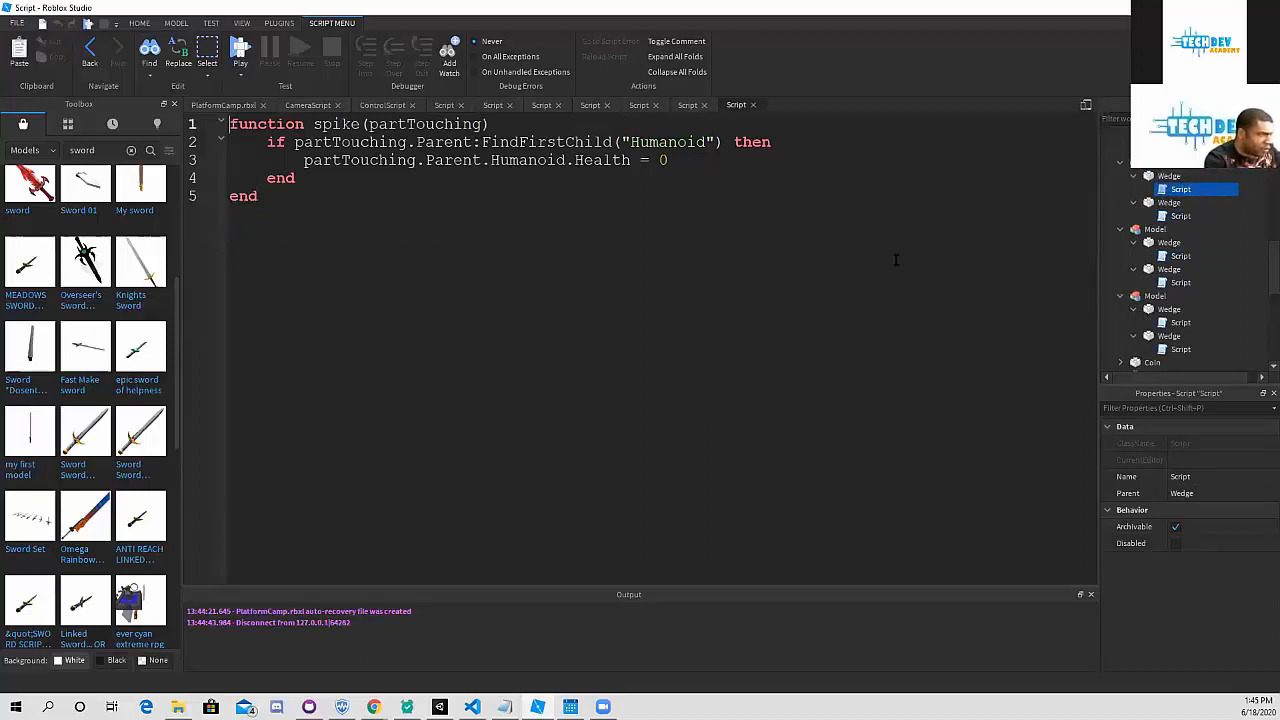
{"action": "key", "text": "Return"}
{"action": "key", "text": "ctrl+v"}
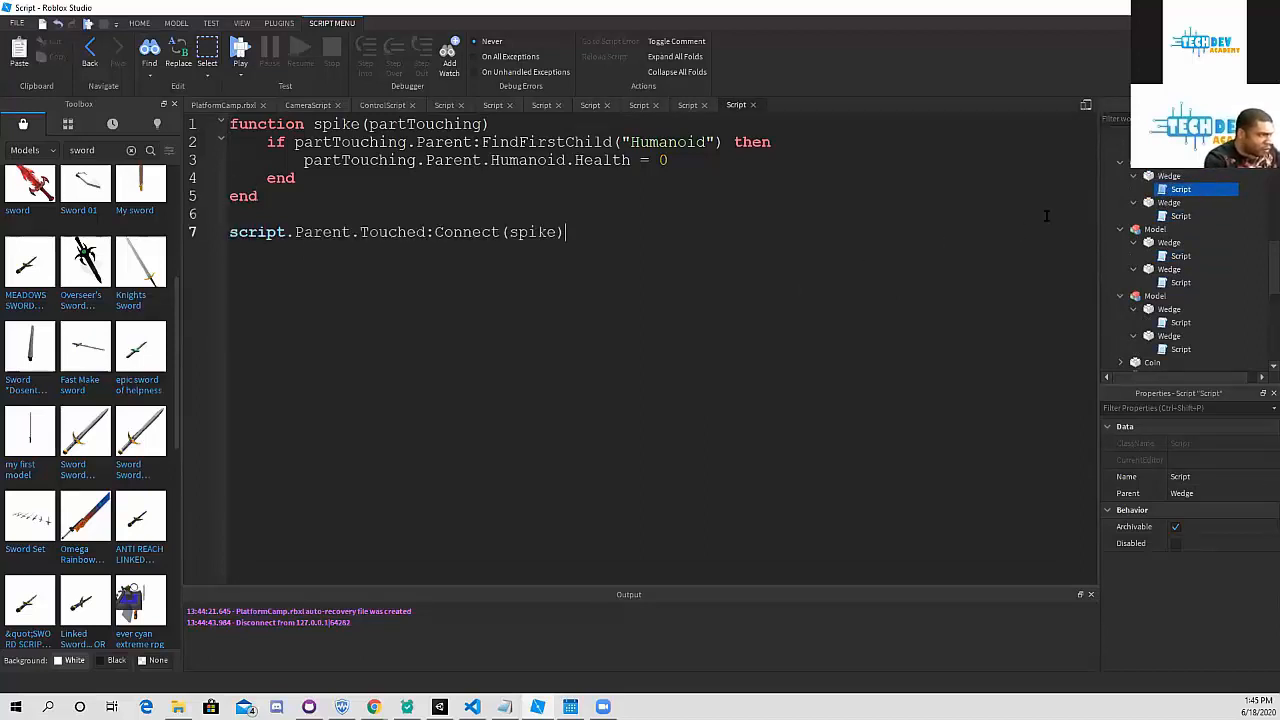
- Add script.Parent.Touched:Connect(spike) below the function in both wedge scripts of the sixth spike model
{"action": "scroll", "coordinate": [1180, 270], "scroll_direction": "down", "scroll_amount": 3}
{"action": "double_click", "coordinate": [1180, 309]}
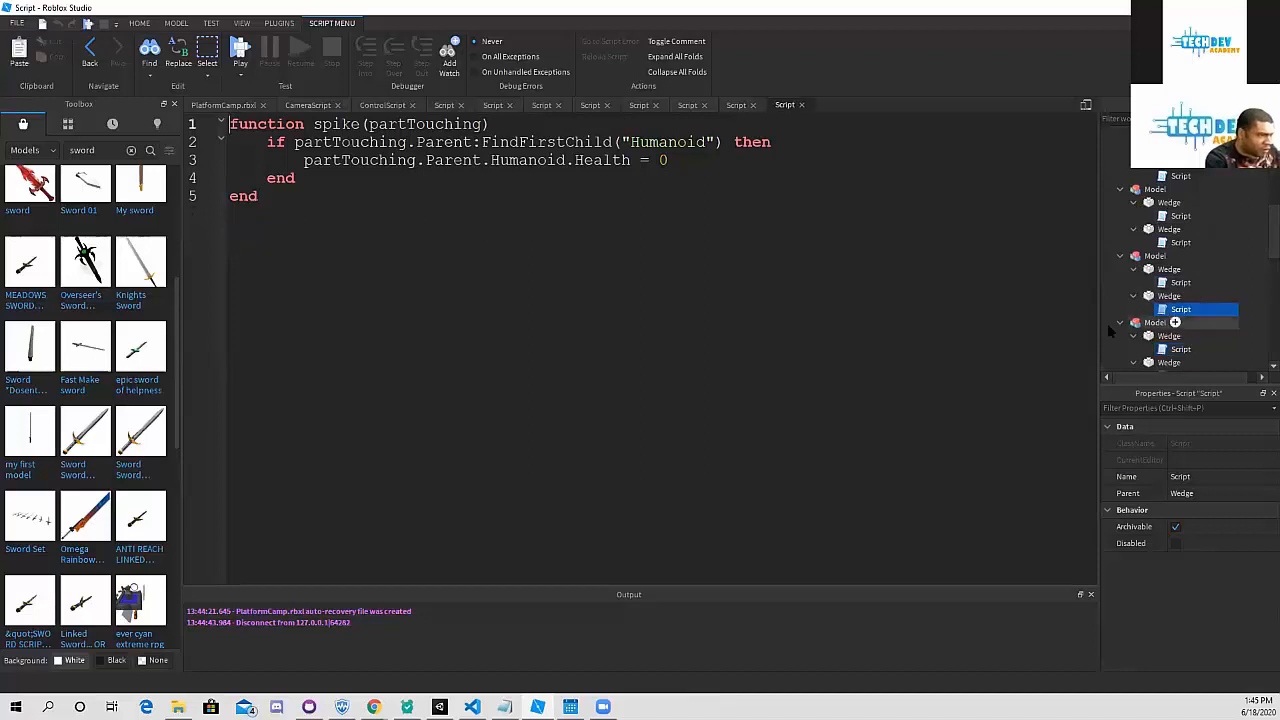
{"action": "left_click", "coordinate": [925, 330]}
{"action": "key", "text": "Return"}
{"action": "key", "text": "ctrl+v"}
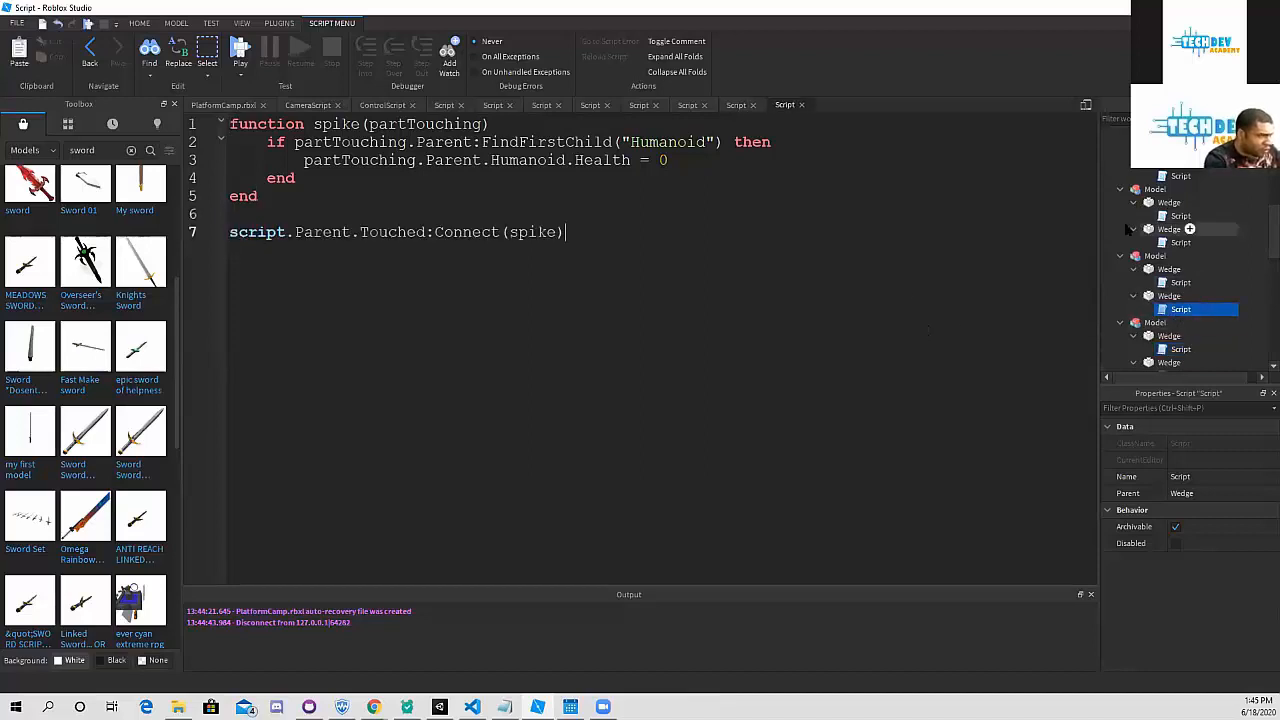
{"action": "mouse_move", "coordinate": [1168, 296]}
{"action": "left_mouse_down"}
{"action": "mouse_move", "coordinate": [1198, 283]}
{"action": "mouse_move", "coordinate": [1185, 283]}
{"action": "left_mouse_up"}
{"action": "double_click", "coordinate": [1182, 282]}
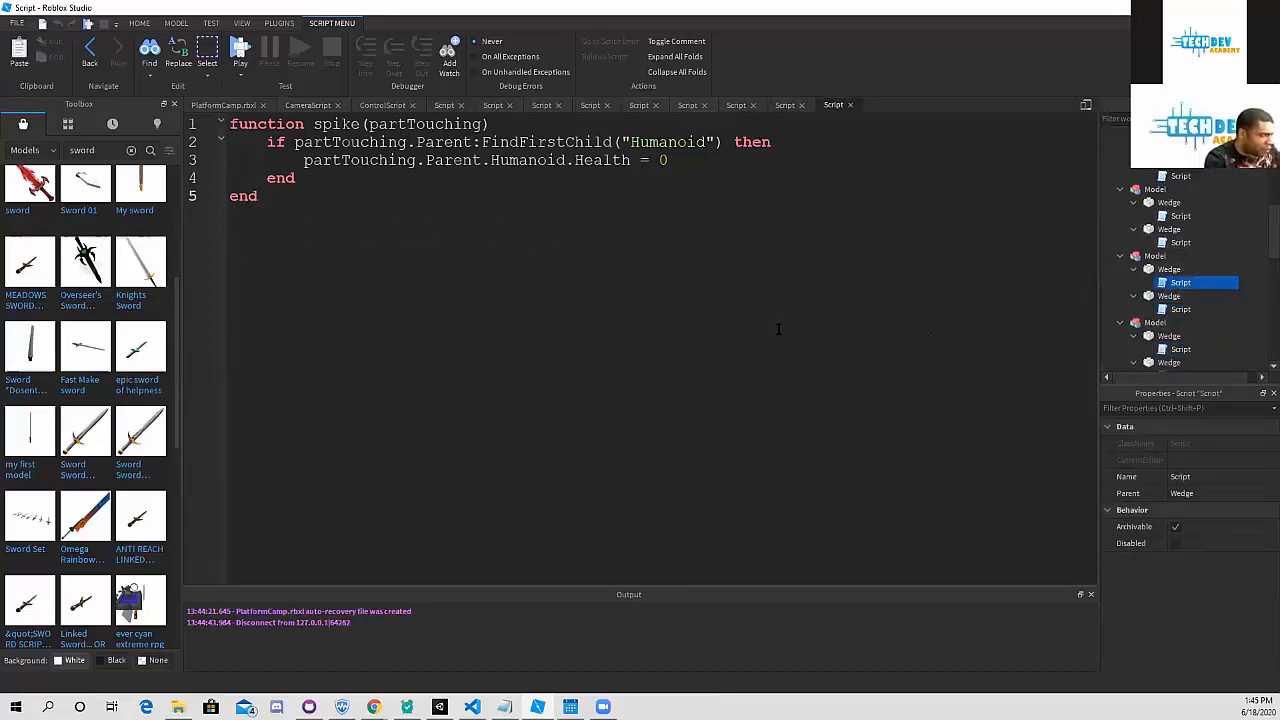
{"action": "key", "text": "ctrl+v"}
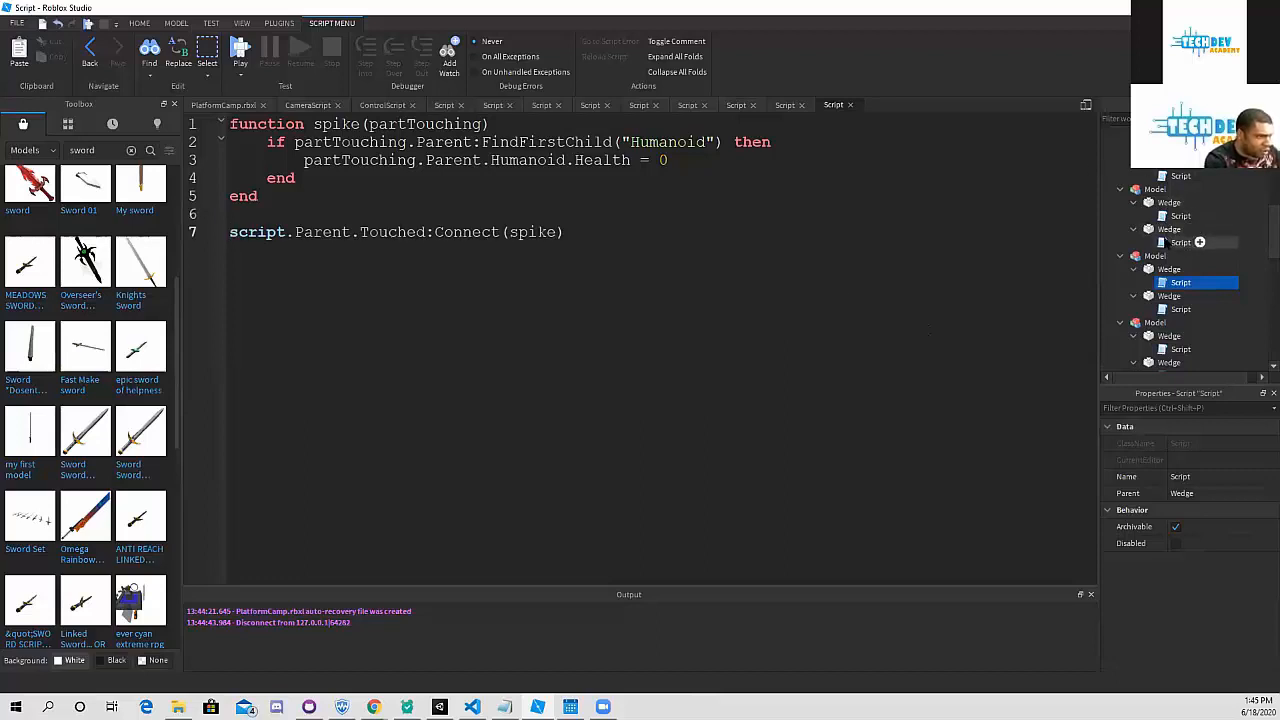
- Connect the spike function to the Touched event in both wedge scripts of the fifth spike model, using the copied line
{"action": "left_click", "coordinate": [786, 245]}
{"action": "double_click", "coordinate": [1170, 244]}
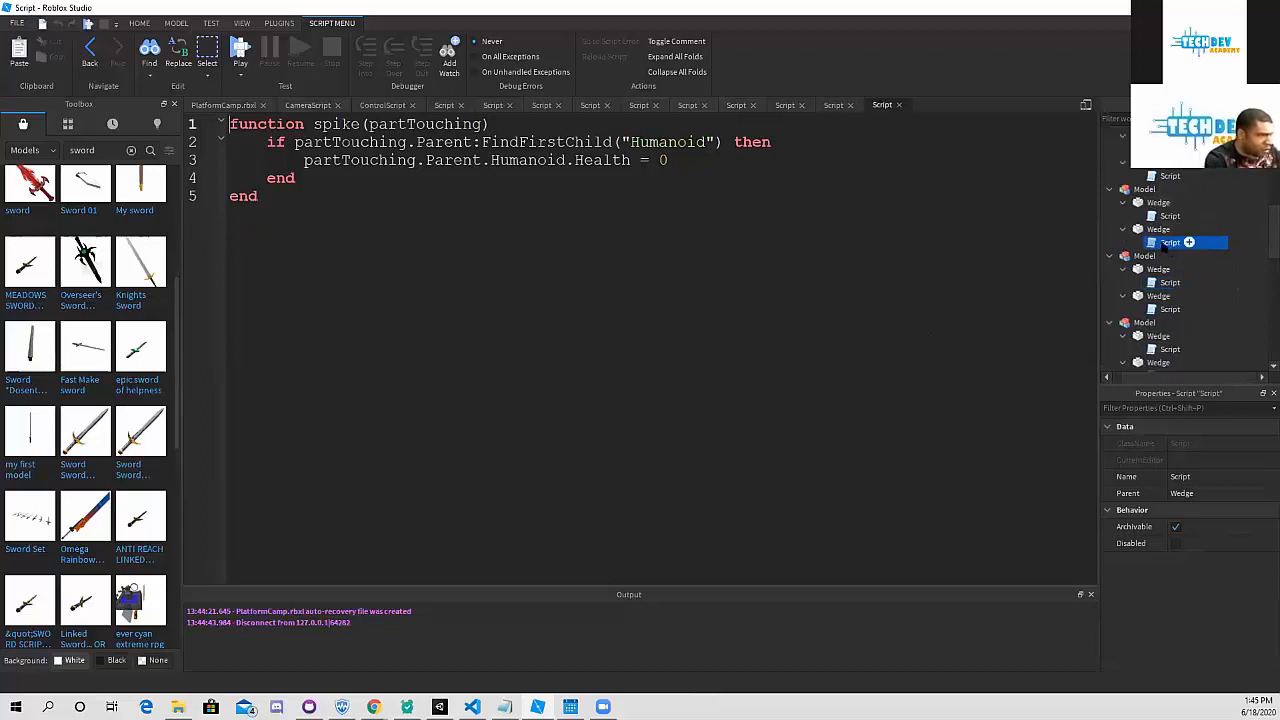
{"action": "key", "text": "Return"}
{"action": "key", "text": "Return"}
{"action": "key", "text": "ctrl+v"}
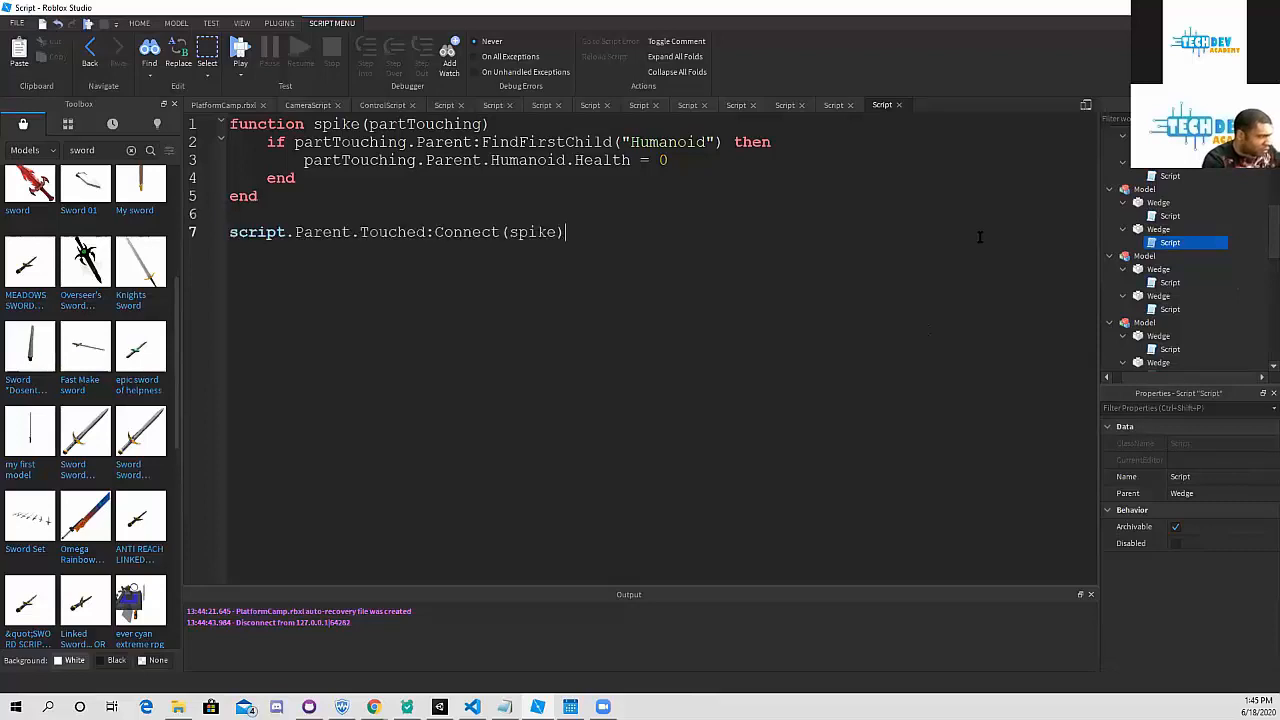
{"action": "double_click", "coordinate": [1170, 215]}
{"action": "key", "text": "Return"}
{"action": "key", "text": "Return"}
{"action": "key", "text": "ctrl+v"}
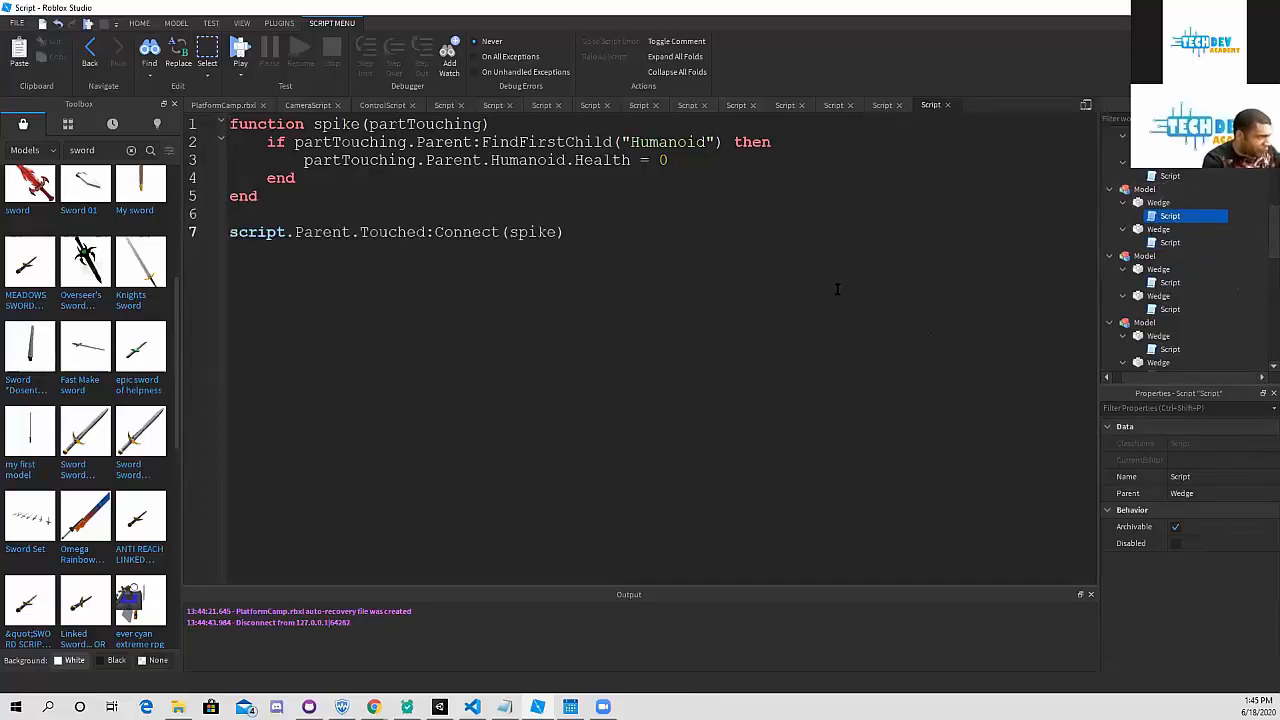
- Insert script.Parent.Touched:Connect(spike) after the function in the fourth spike model's two wedge scripts
{"action": "scroll", "coordinate": [1164, 189], "scroll_direction": "up", "scroll_amount": 1}
{"action": "double_click", "coordinate": [1170, 256]}
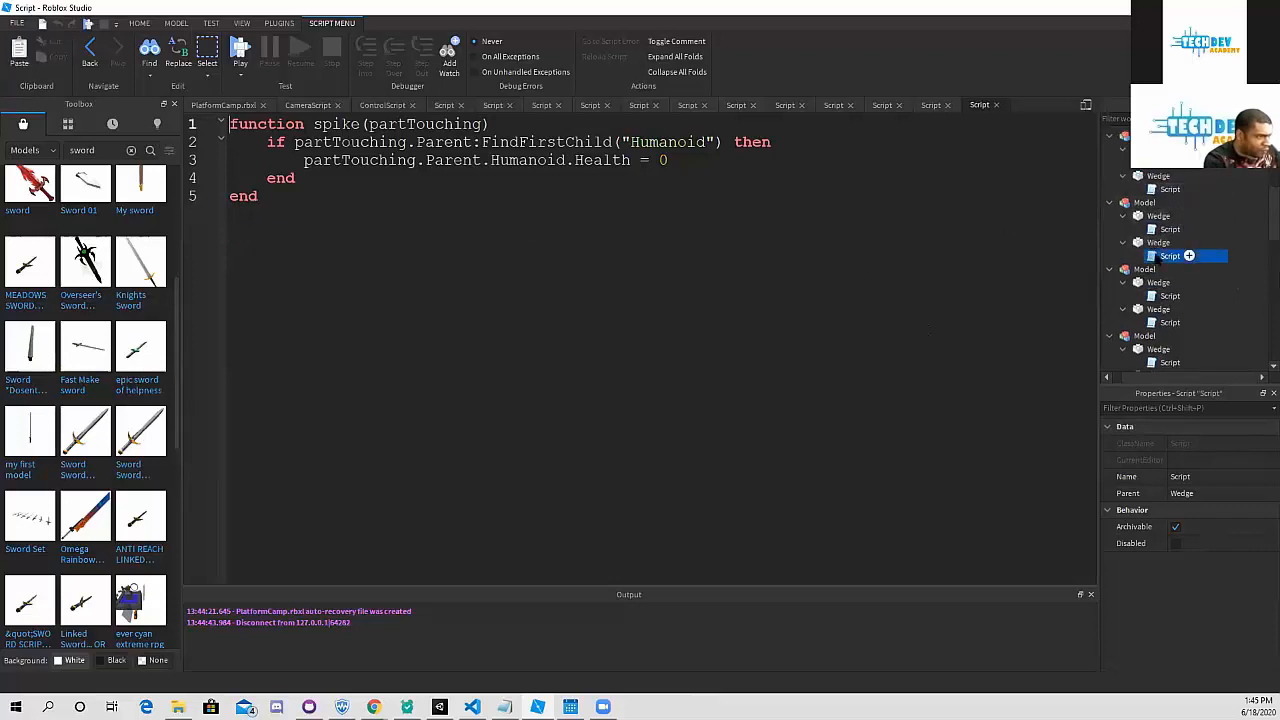
{"action": "key", "text": "Return"}
{"action": "key", "text": "ctrl+v"}
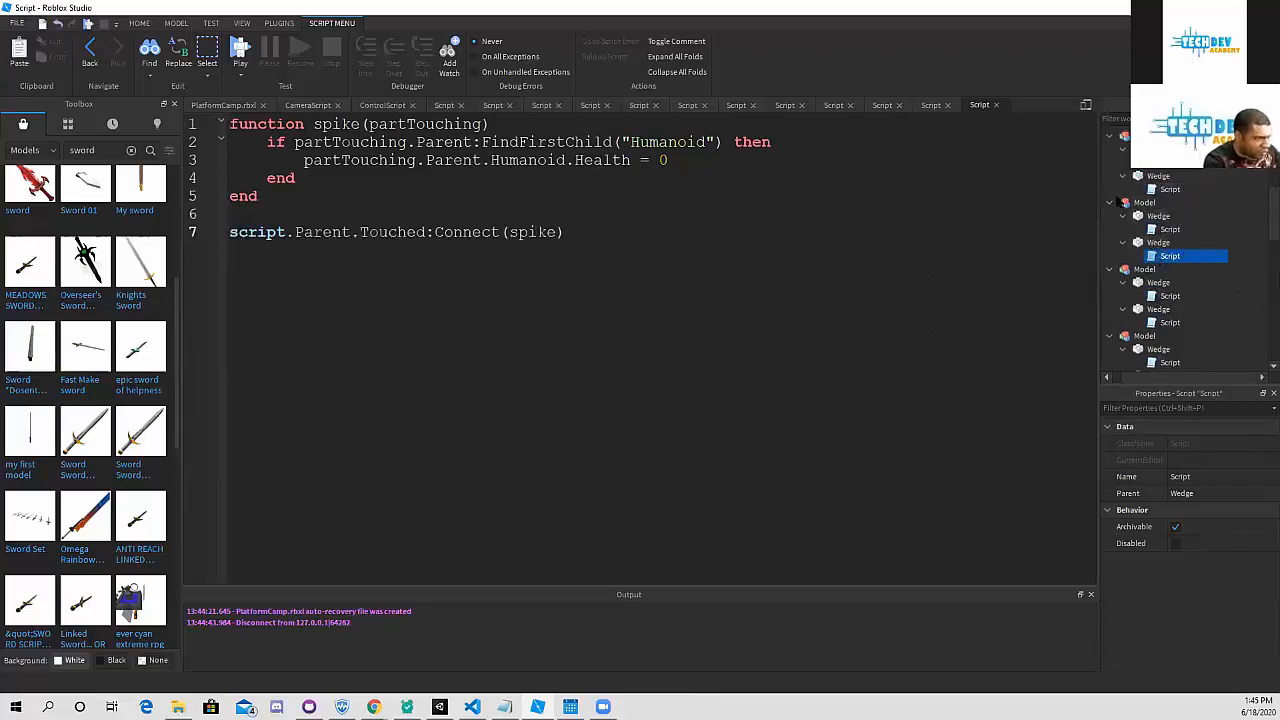
{"action": "double_click", "coordinate": [1170, 229]}
{"action": "left_click", "coordinate": [886, 322]}
{"action": "key", "text": "Return"}
{"action": "key", "text": "Return"}
{"action": "type", "text": "script.Parent.Touched:Connect(spike)"}
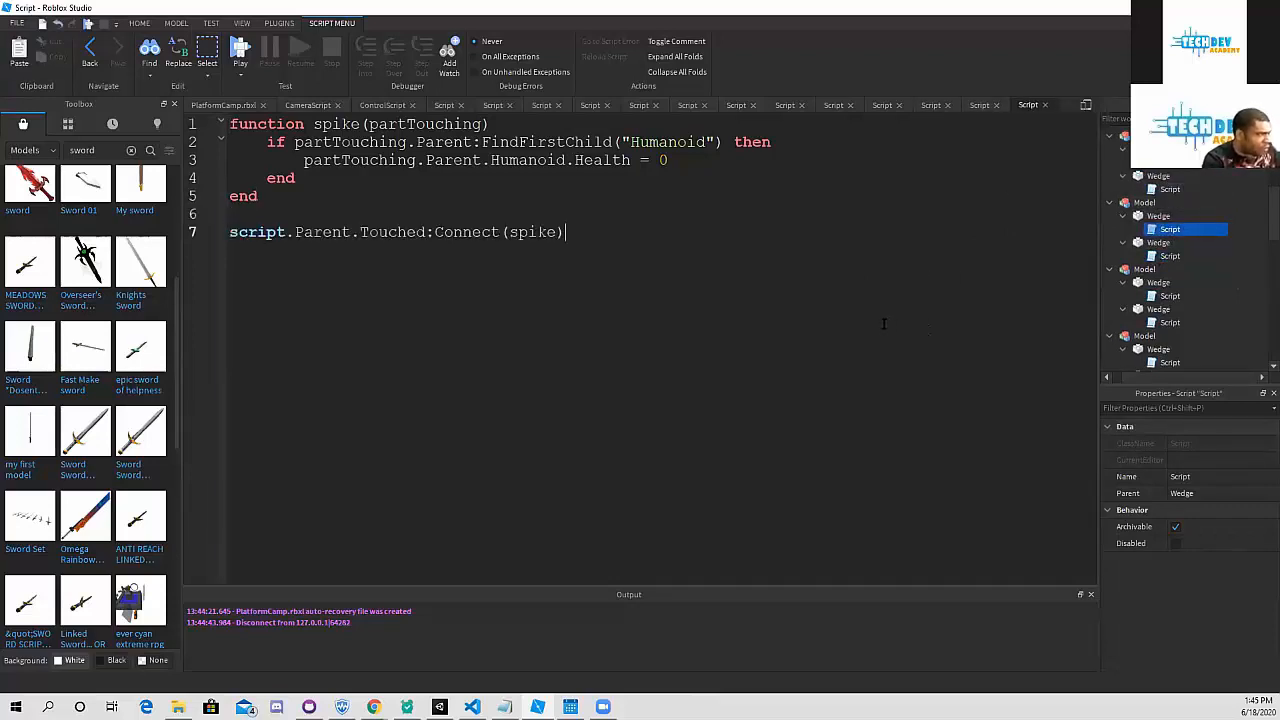
- Add the line script.Parent.Touched:Connect(spike) below the function in both wedge scripts of the third spike model
{"action": "scroll", "coordinate": [1172, 283], "scroll_direction": "up", "scroll_amount": 3}
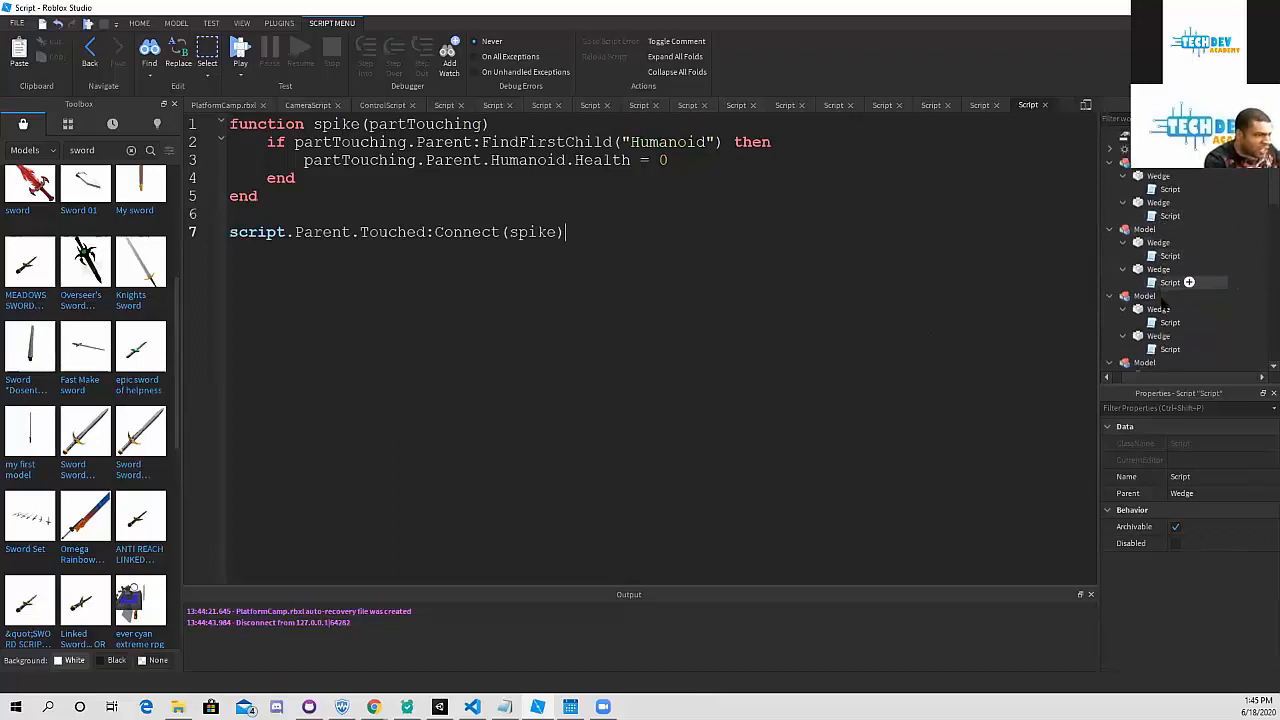
{"action": "double_click", "coordinate": [1170, 322]}
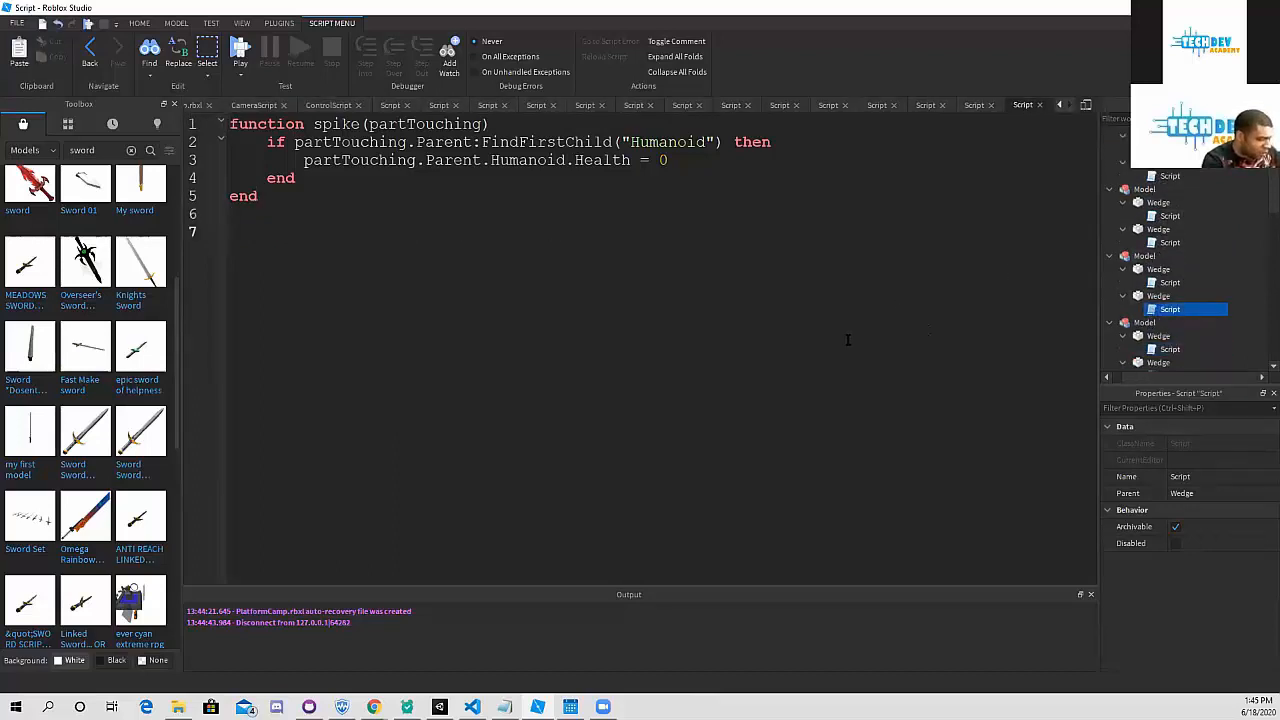
{"action": "type", "text": "script.Parent.Touched:Connect(spike)"}
{"action": "double_click", "coordinate": [1170, 282]}
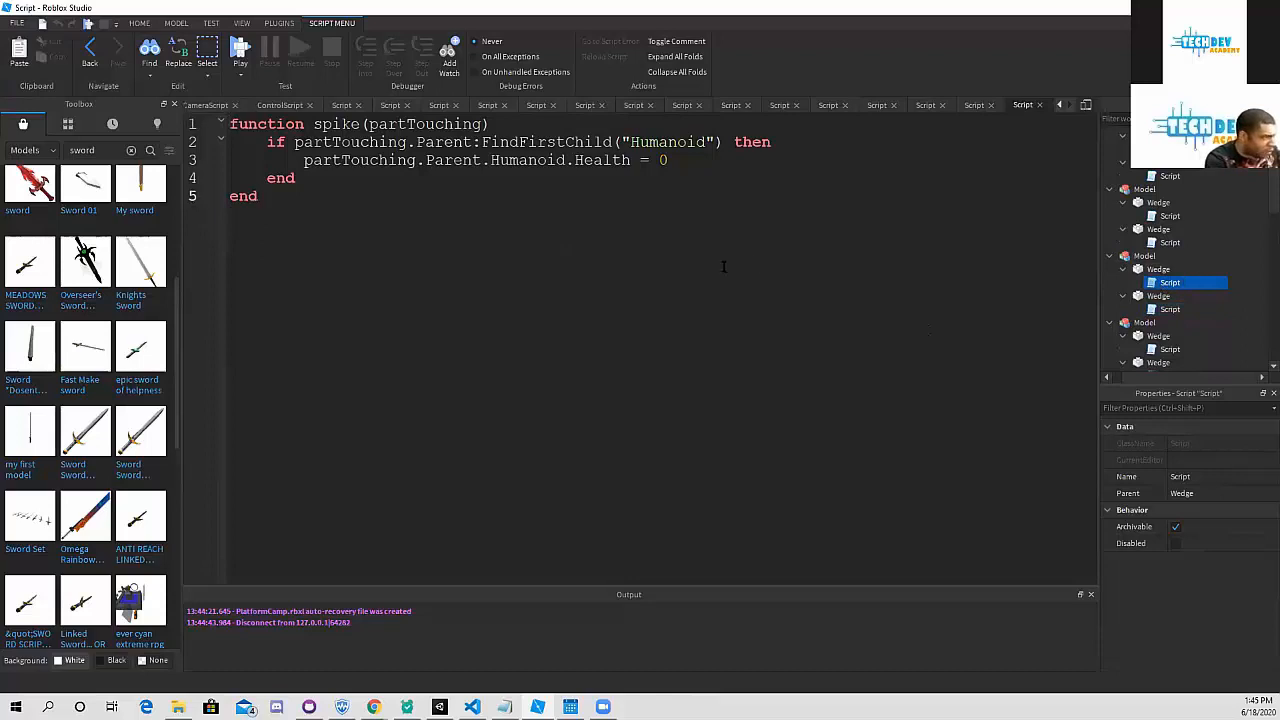
{"action": "type", "text": "script.Parent.Touched:Connect(spike)"}
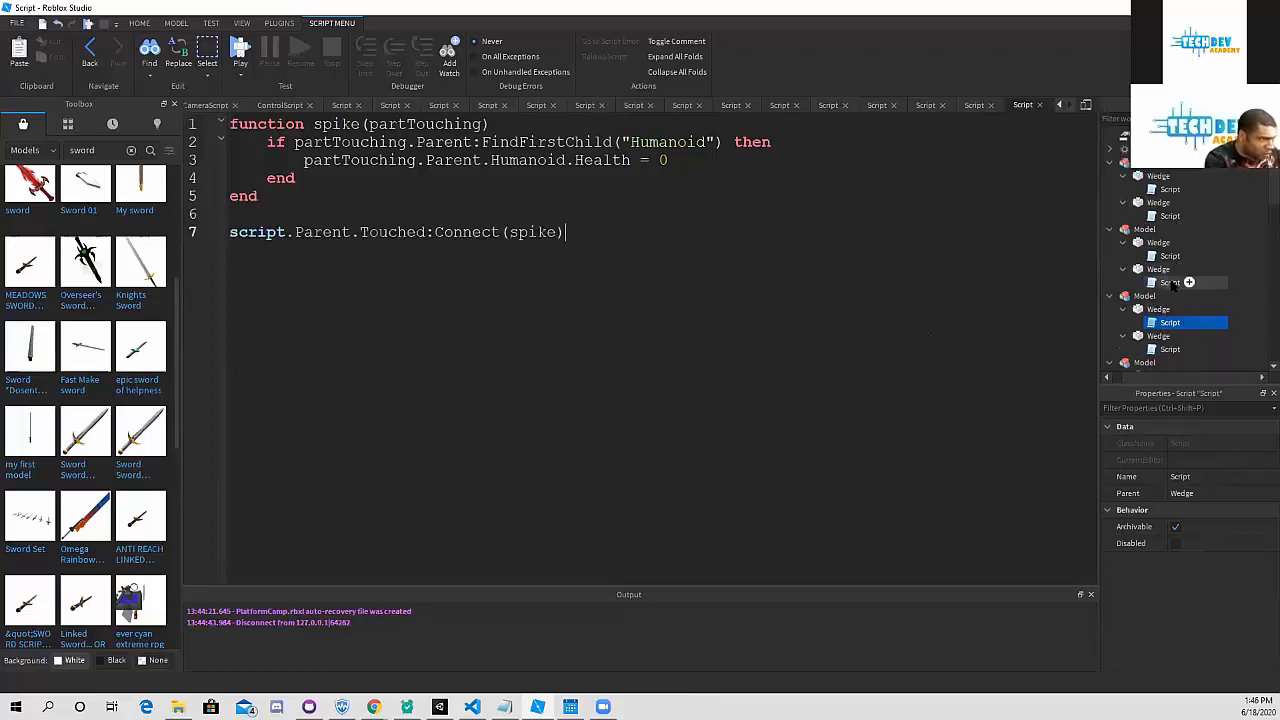
- Connect the spike function to Touched in the second spike model's two wedge scripts with script.Parent.Touched:Connect(spike)
{"action": "double_click", "coordinate": [1170, 360]}
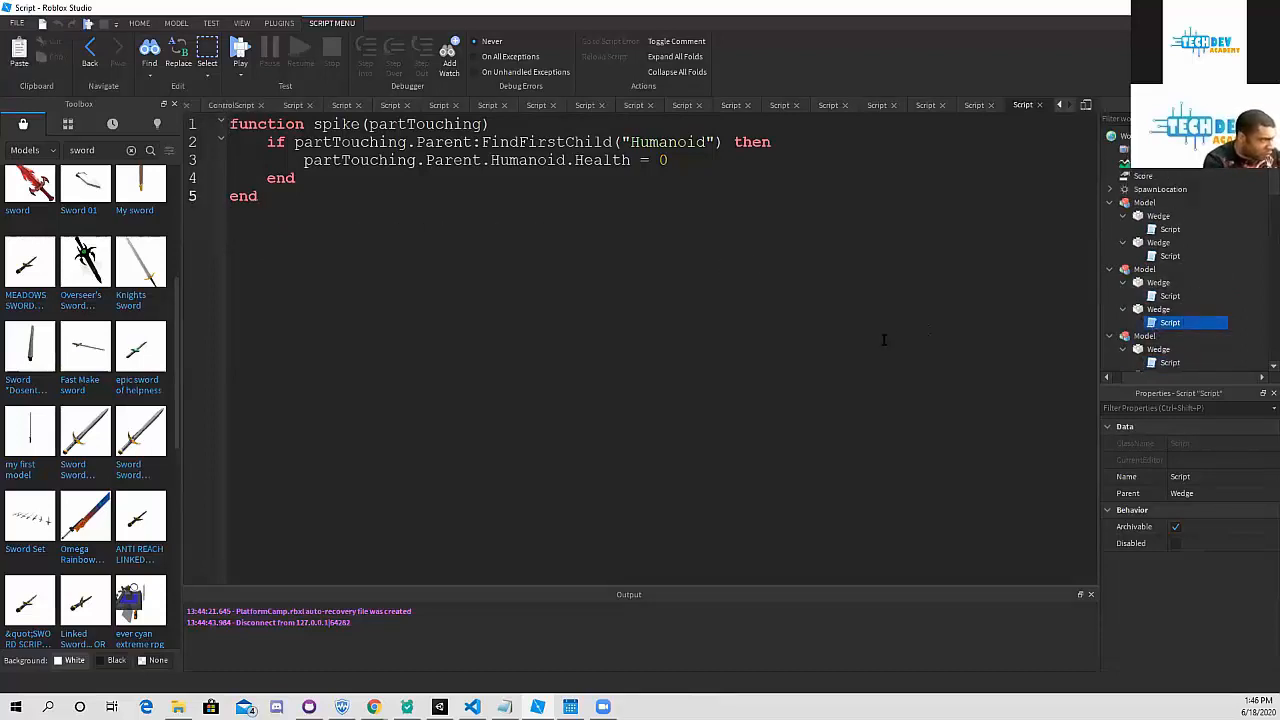
{"action": "type", "text": "script.Parent.Touched:Connect(spike)"}
{"action": "double_click", "coordinate": [1170, 296]}
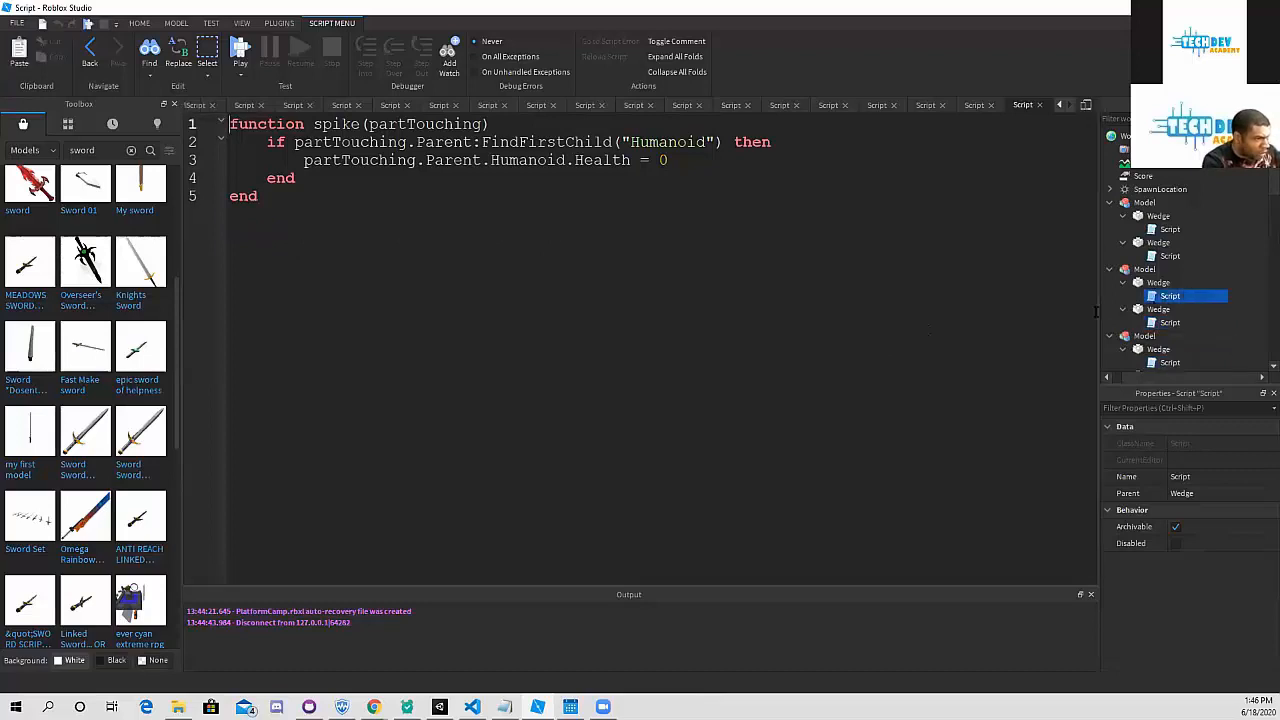
{"action": "type", "text": "script.Parent.Touched:Connect(spike)"}
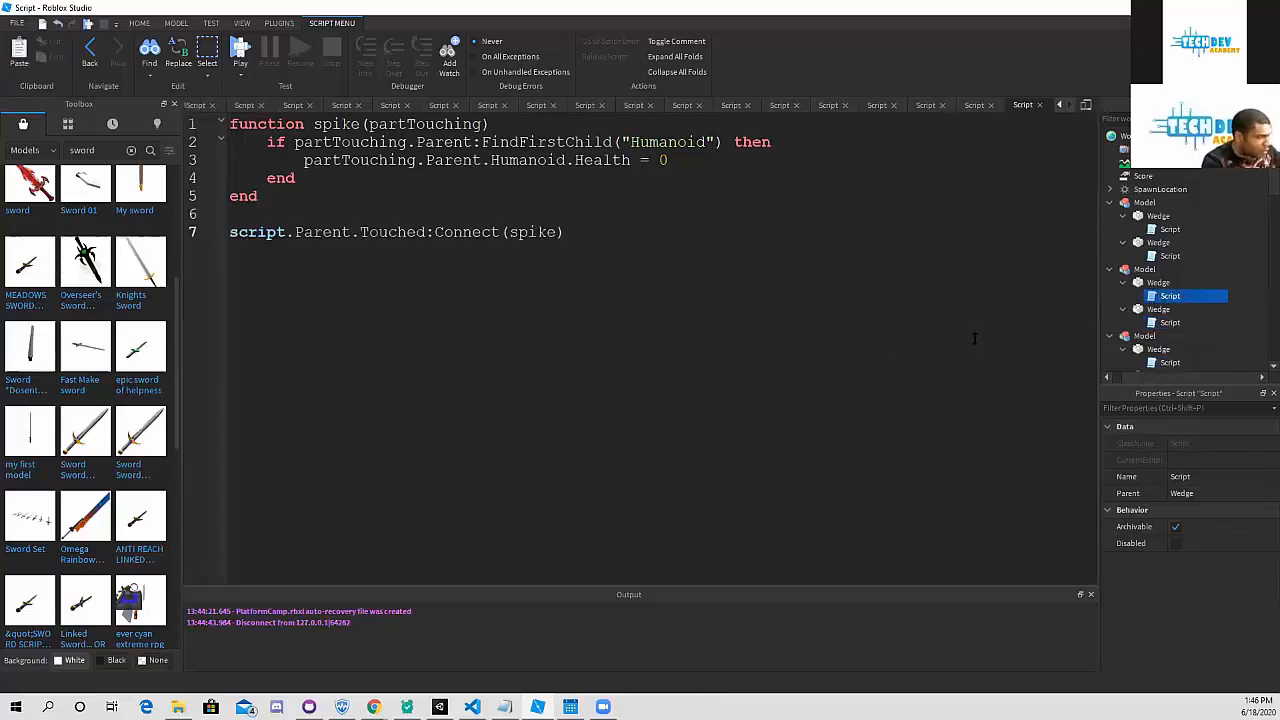
- Add script.Parent.Touched:Connect(spike) to the first spike model's second wedge script, and check the other wedge scripts in the first two models
{"action": "double_click", "coordinate": [1170, 256]}
{"action": "type", "text": "script.Parent.Touched:Connect(spike)"}
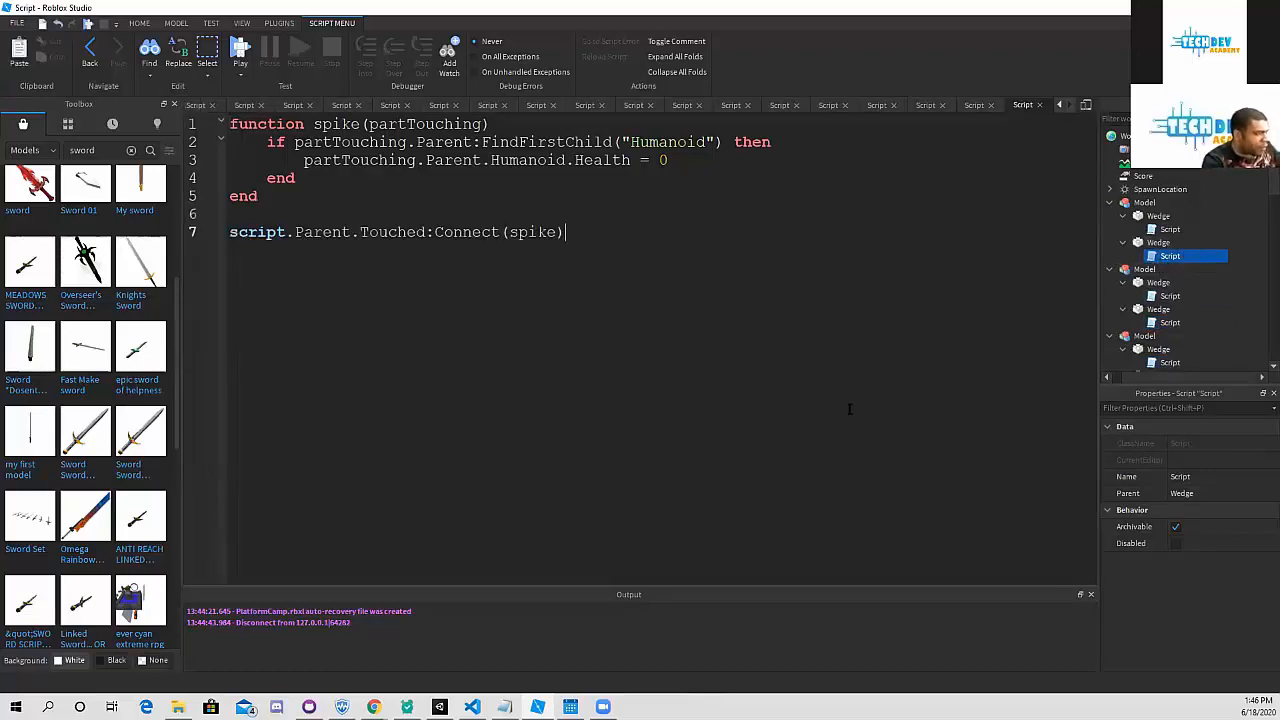
{"action": "double_click", "coordinate": [1170, 229]}
{"action": "left_click", "coordinate": [1188, 256]}
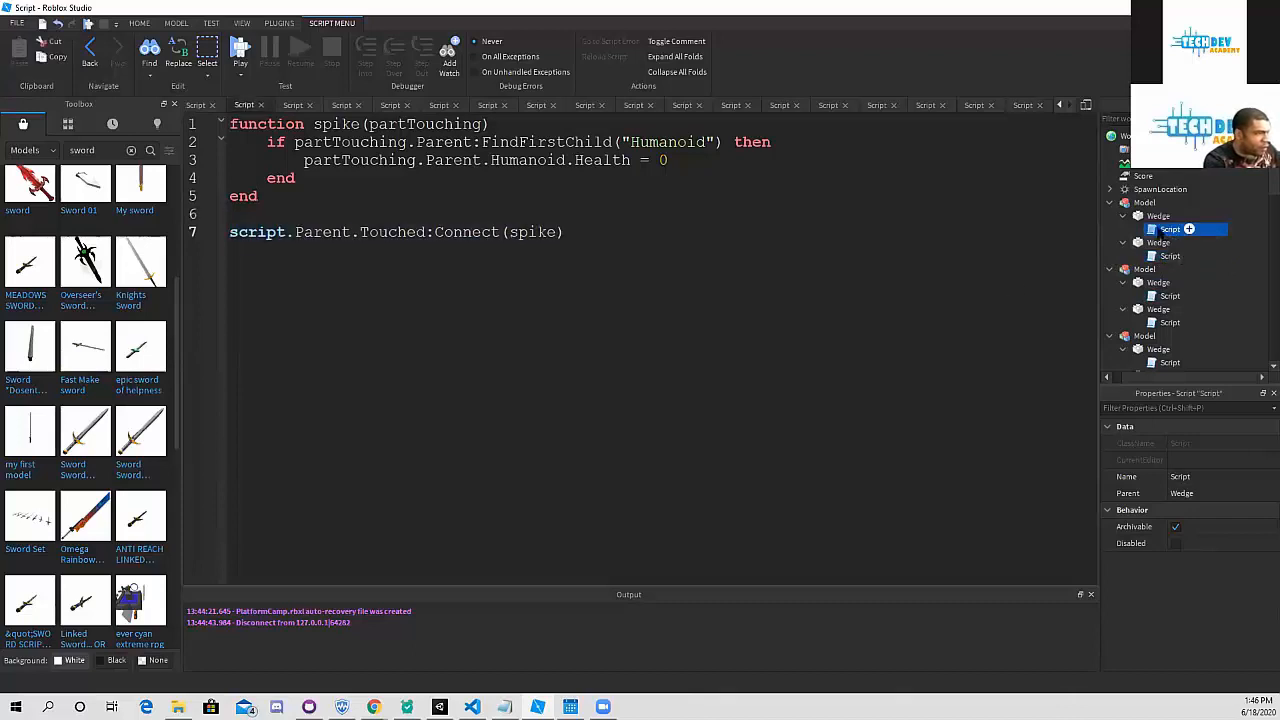
{"action": "double_click", "coordinate": [1188, 296]}
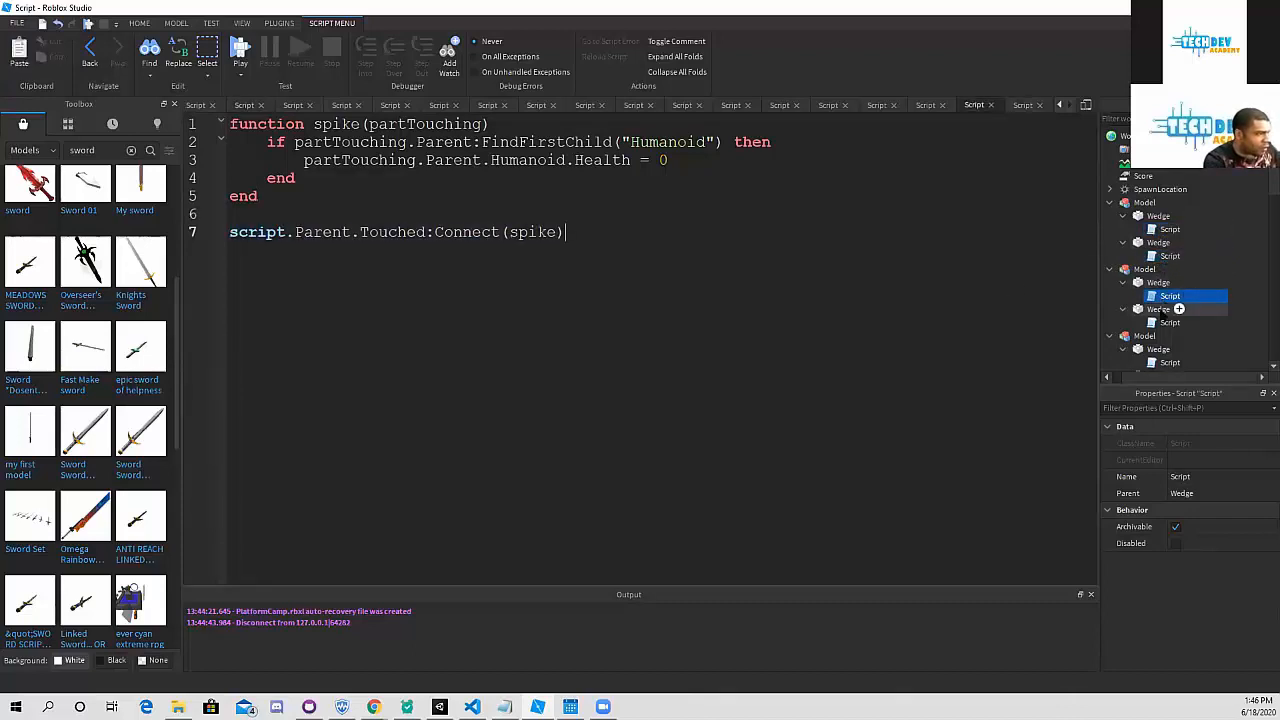
{"action": "double_click", "coordinate": [1185, 322]}
- Playtest the level by running the character past the coins and into the spike gap, and stop the test
{"action": "left_click", "coordinate": [233, 55]}
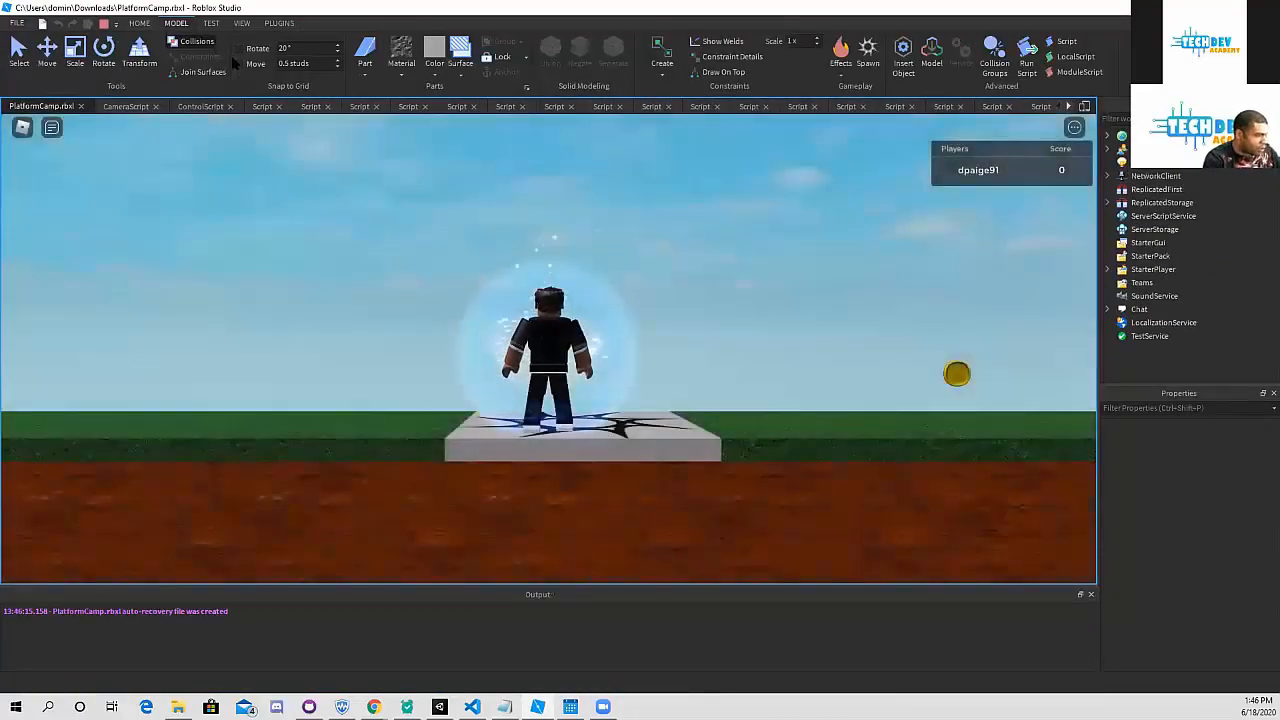
{"action": "key", "text": "d"}
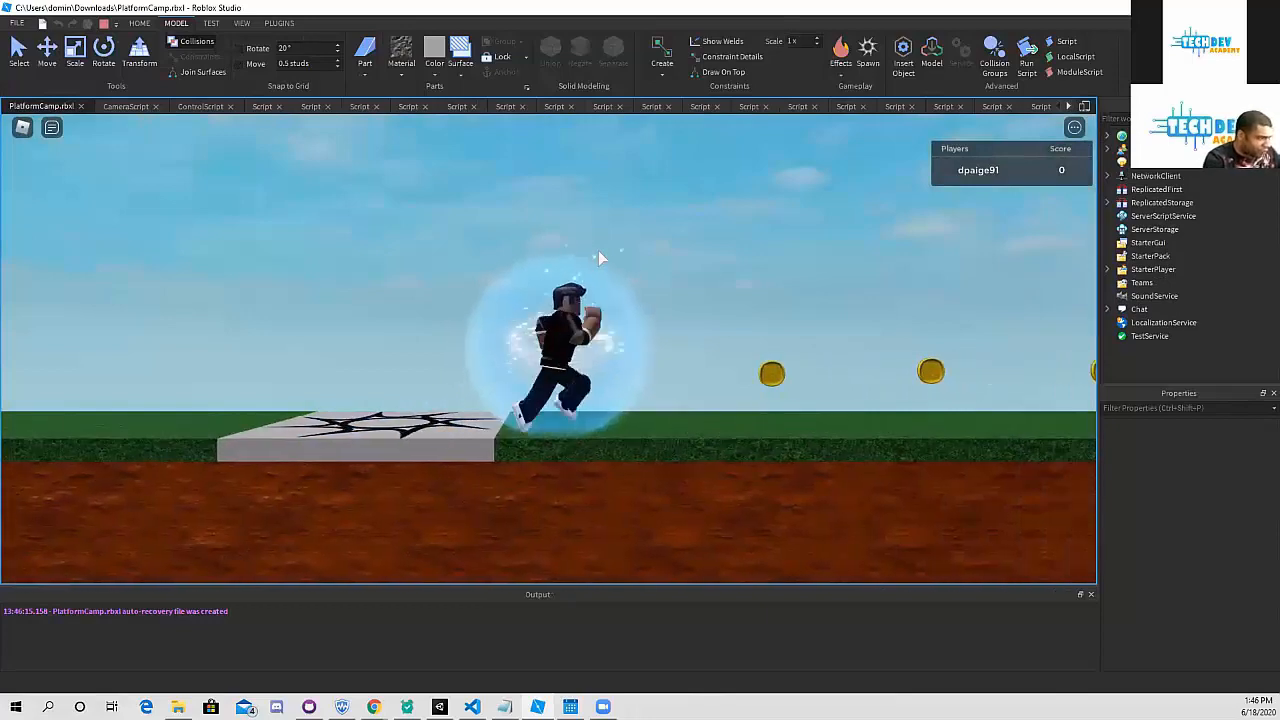
{"action": "key", "text": "d"}
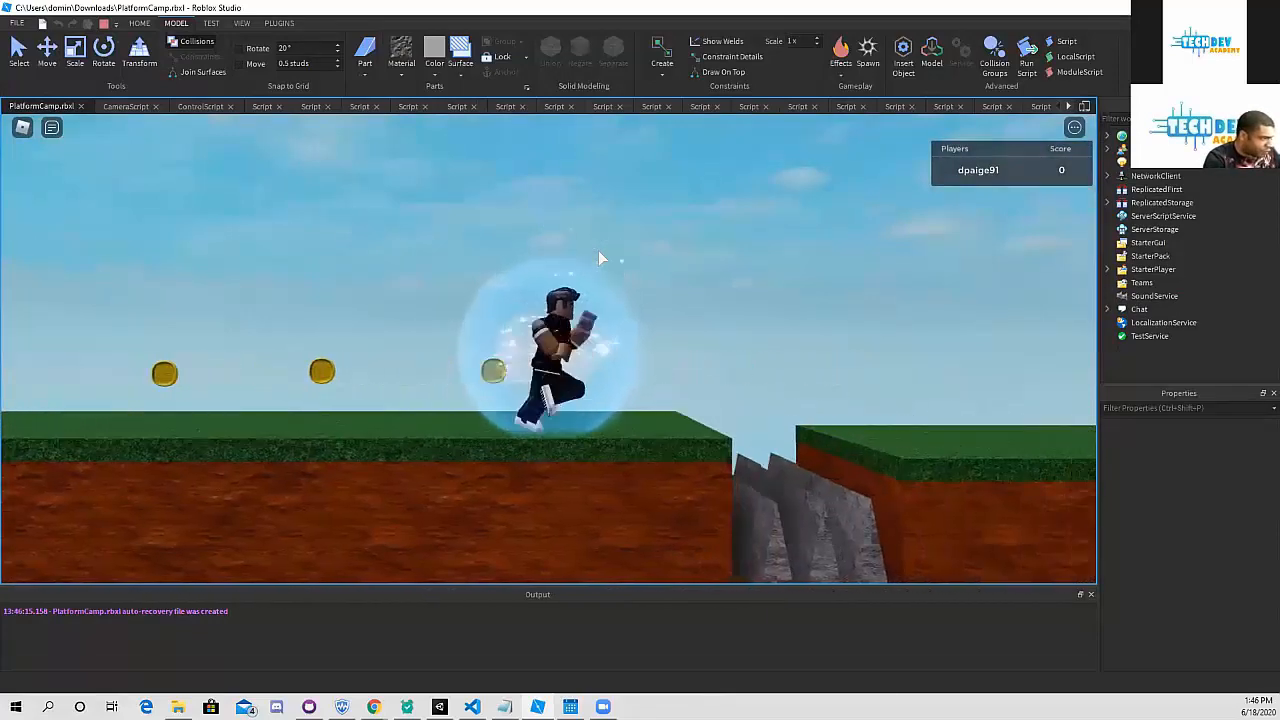
{"action": "key", "text": "d"}
{"action": "key", "text": "space"}
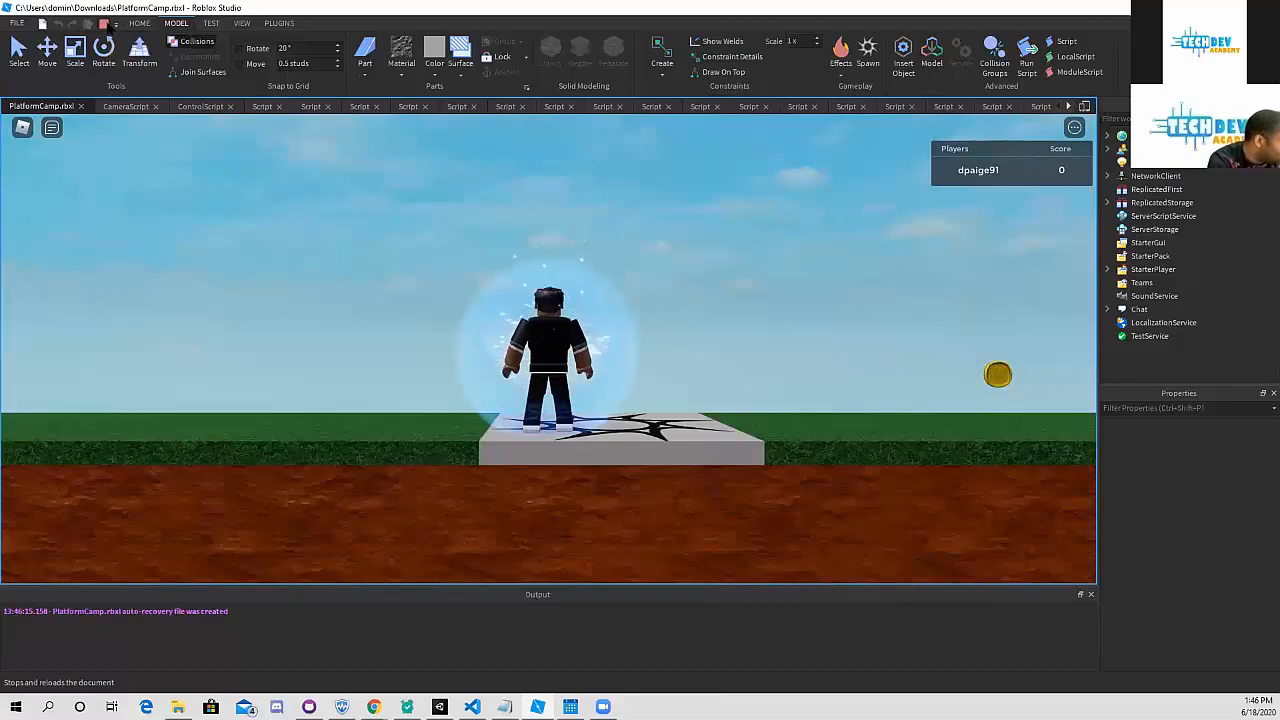
{"action": "left_click", "coordinate": [104, 23]}
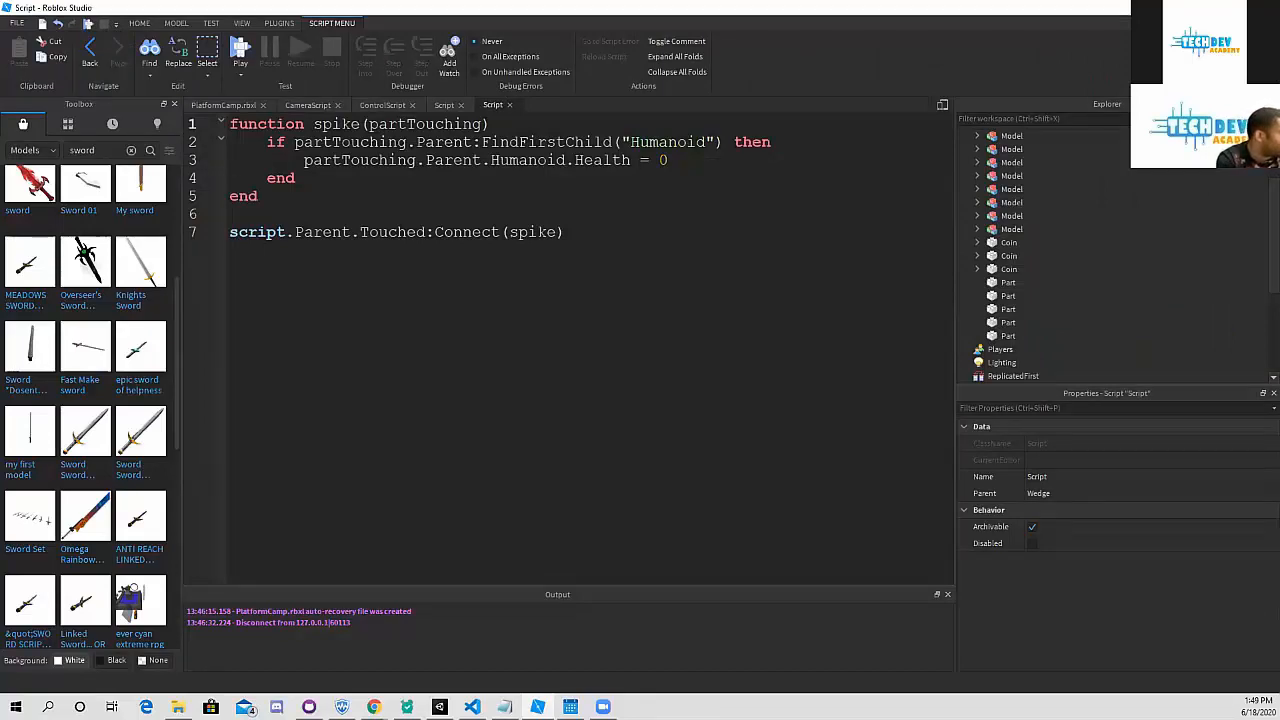
- Delete the three spike models along the right edge of the gap, as seen looking across the islands
{"action": "left_click", "coordinate": [224, 105]}
{"action": "mouse_move", "coordinate": [700, 224]}
{"action": "right_mouse_down"}
{"action": "mouse_move", "coordinate": [729, 206]}
{"action": "mouse_move", "coordinate": [691, 228]}
{"action": "right_mouse_up"}
{"action": "left_click", "coordinate": [663, 311]}
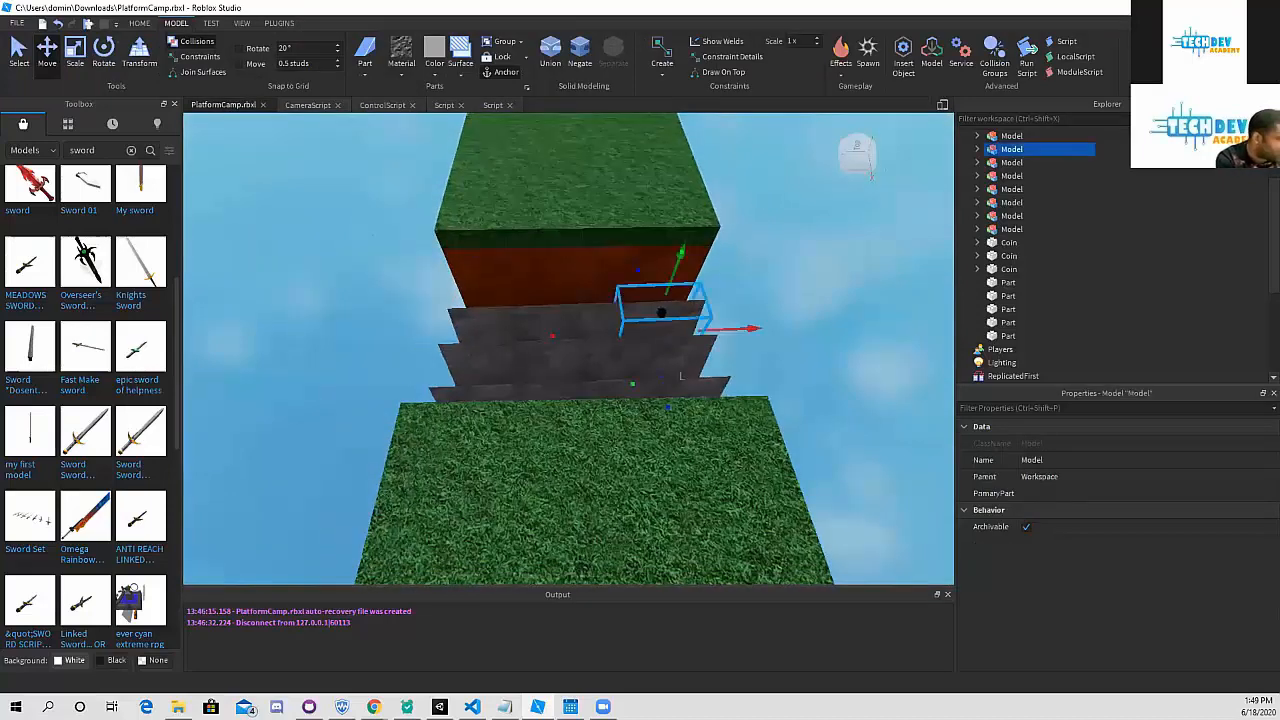
{"action": "key", "text": "Delete"}
{"action": "left_click", "coordinate": [654, 346]}
{"action": "key", "text": "Delete"}
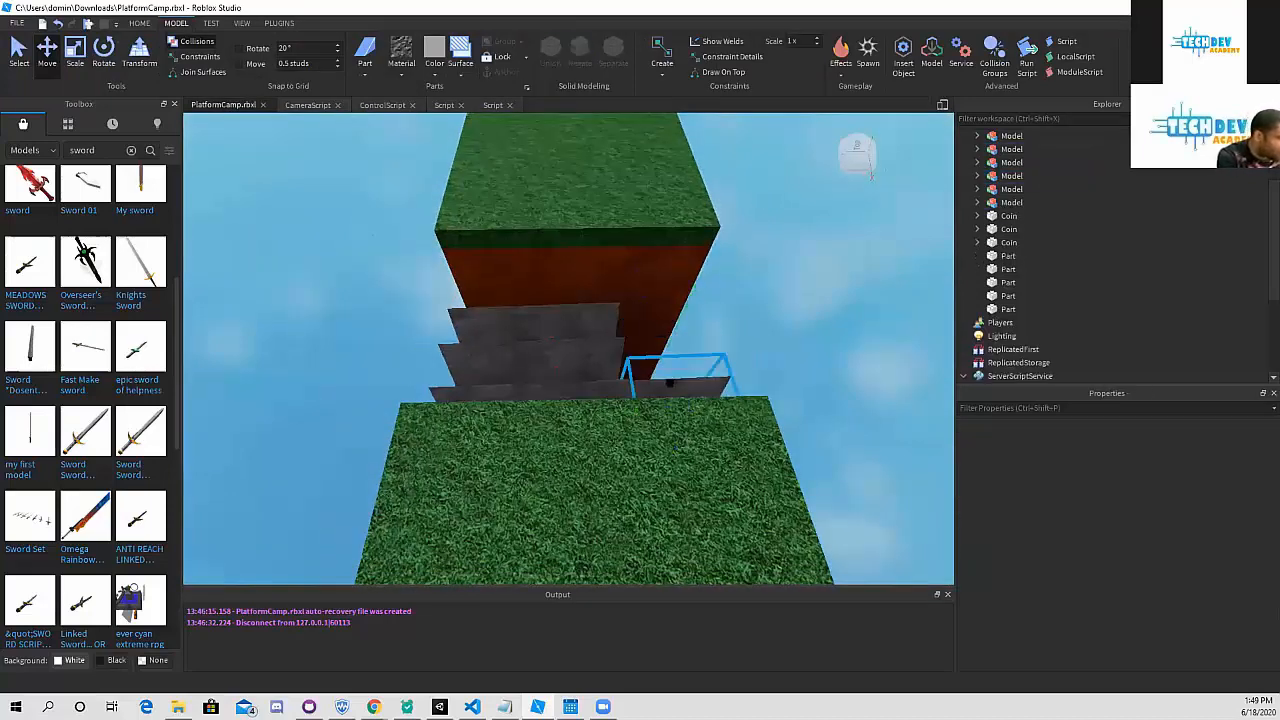
{"action": "left_click", "coordinate": [672, 386]}
{"action": "key", "text": "Delete"}
- Delete the three spike models along the left edge of the gap, leaving only the centre row
{"action": "left_click", "coordinate": [495, 343]}
{"action": "key", "text": "Delete"}
{"action": "left_click", "coordinate": [490, 372]}
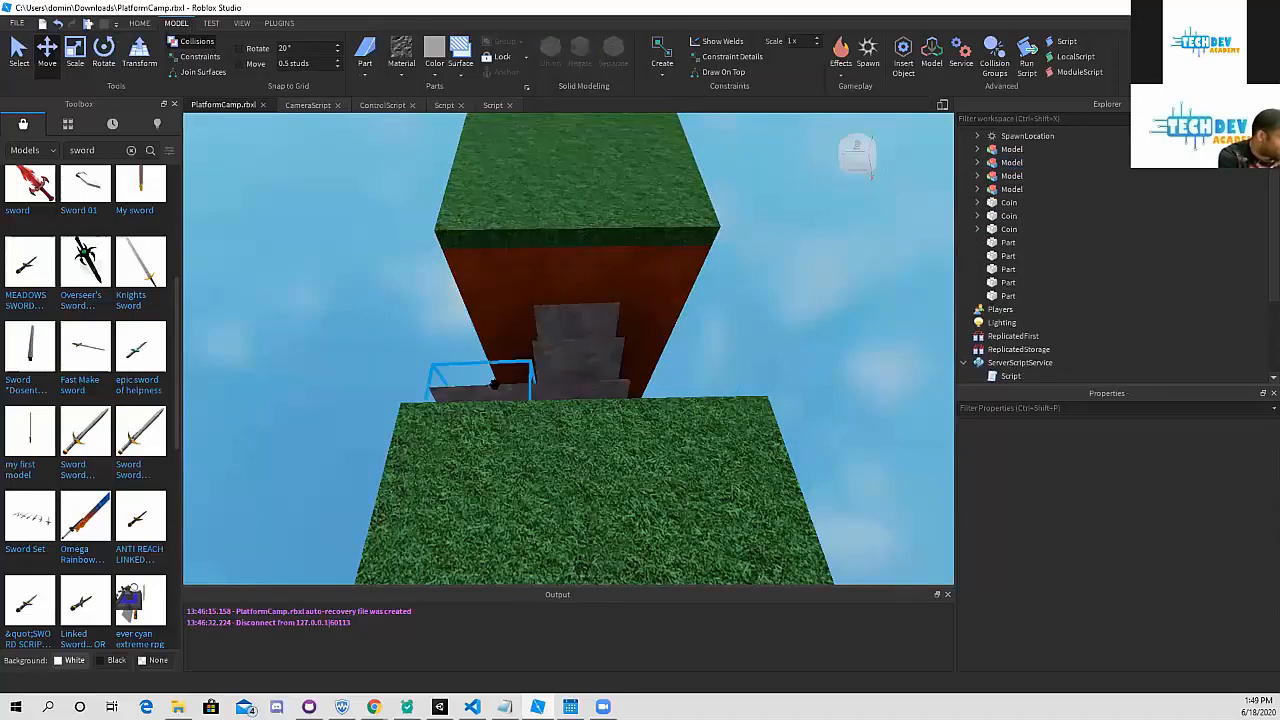
{"action": "key", "text": "Delete"}
- Inspect the remaining centre row of spikes and playtest the level by running the character from the spawn toward the gap
{"action": "mouse_move", "coordinate": [487, 357]}
{"action": "right_mouse_down"}
{"action": "mouse_move", "coordinate": [417, 389]}
{"action": "mouse_move", "coordinate": [426, 320]}
{"action": "mouse_move", "coordinate": [440, 343]}
{"action": "mouse_move", "coordinate": [486, 346]}
{"action": "right_mouse_up"}
{"action": "scroll", "coordinate": [488, 344], "scroll_direction": "up", "scroll_amount": 2}
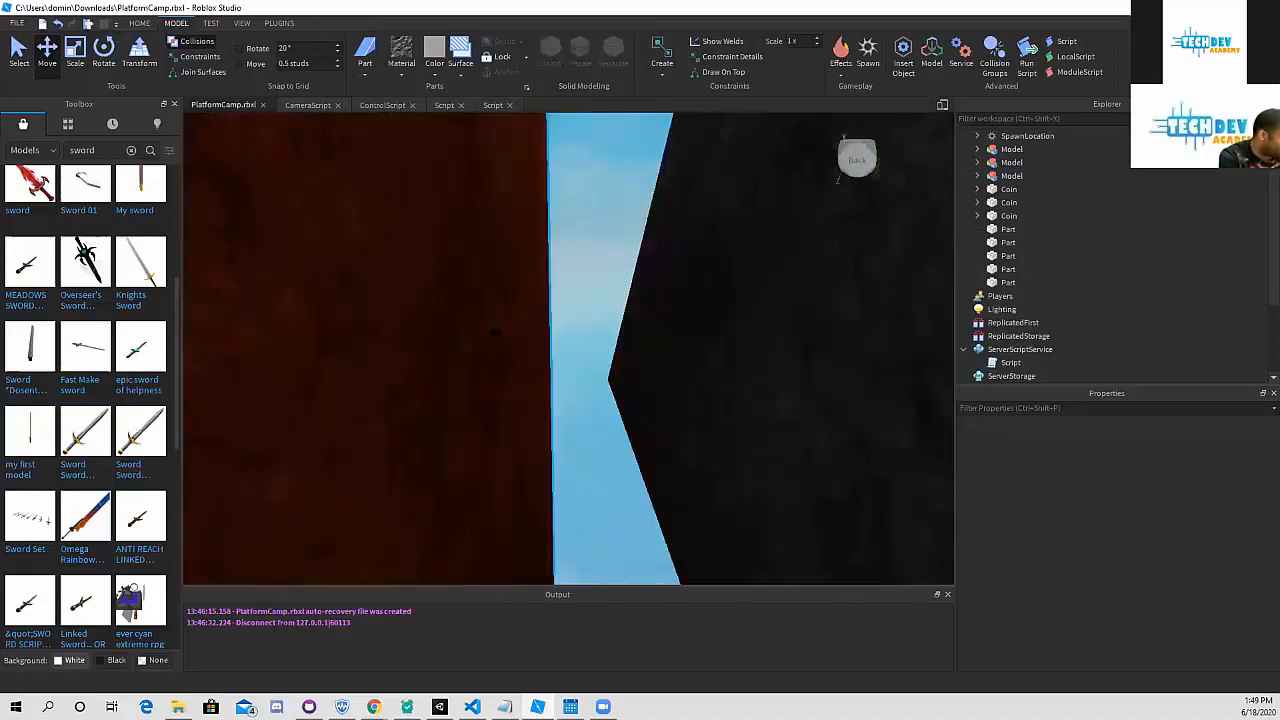
{"action": "scroll", "coordinate": [486, 348], "scroll_direction": "down", "scroll_amount": 2}
{"action": "scroll", "coordinate": [483, 355], "scroll_direction": "down", "scroll_amount": 3}
{"action": "left_click", "coordinate": [474, 460]}
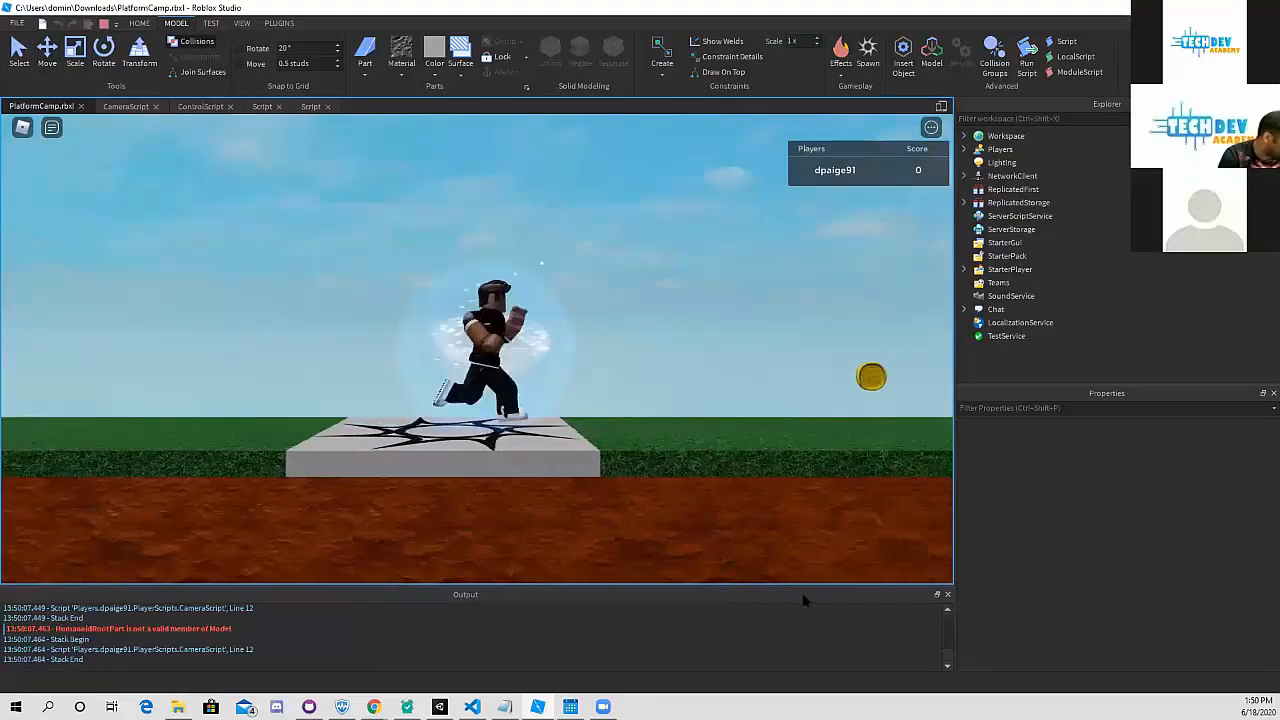
{"action": "key", "text": "d"}
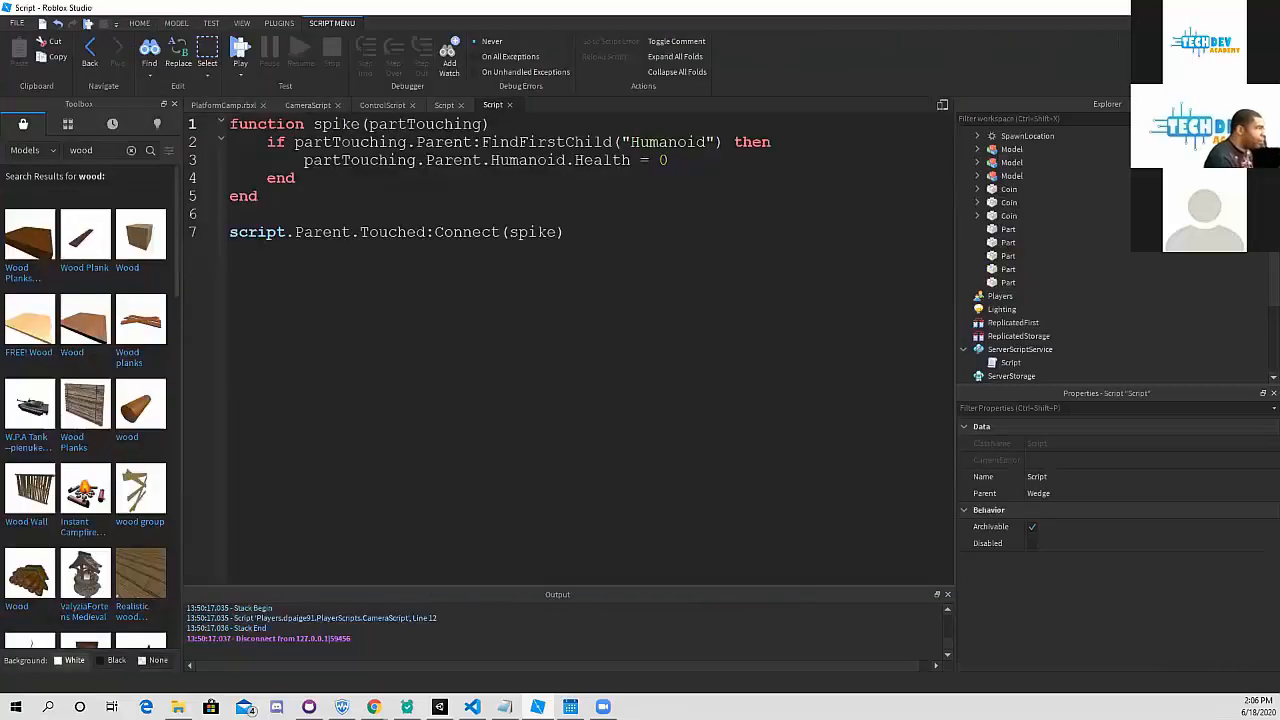
- Return to the PlatformCamp level view and show the open space beyond the far end of the second dirt island
{"action": "left_click", "coordinate": [228, 105]}
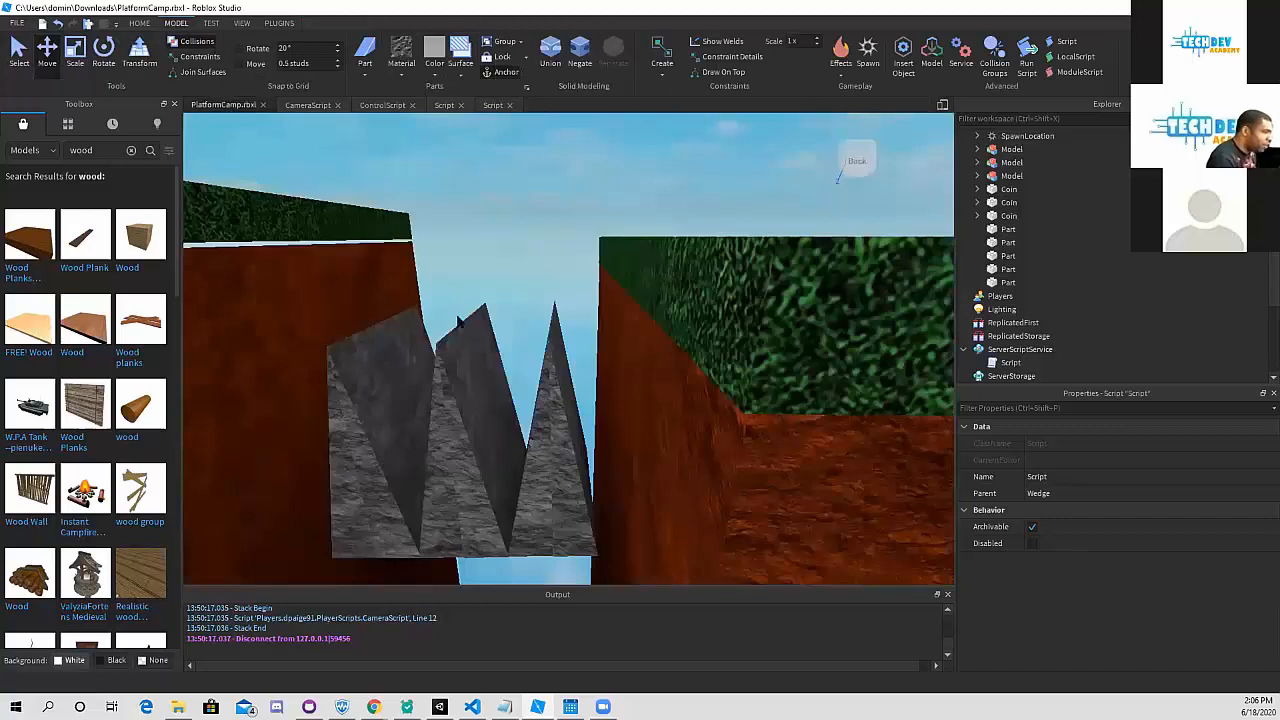
{"action": "scroll", "coordinate": [465, 320], "scroll_direction": "down", "scroll_amount": 8}
{"action": "middle_click_drag", "start_coordinate": [464, 324], "coordinate": [228, 299]}
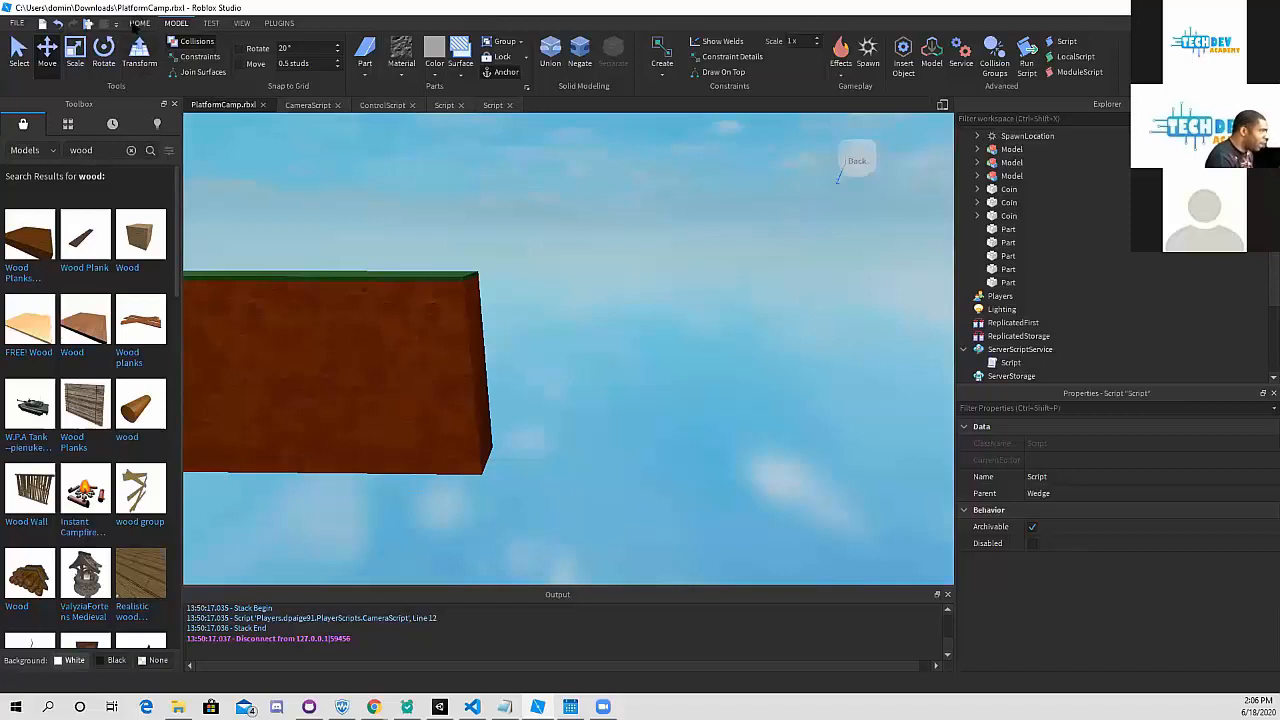
- Insert the Wood planks model from the toolbox's wood results beside the dirt platforms
{"action": "left_click", "coordinate": [139, 23]}
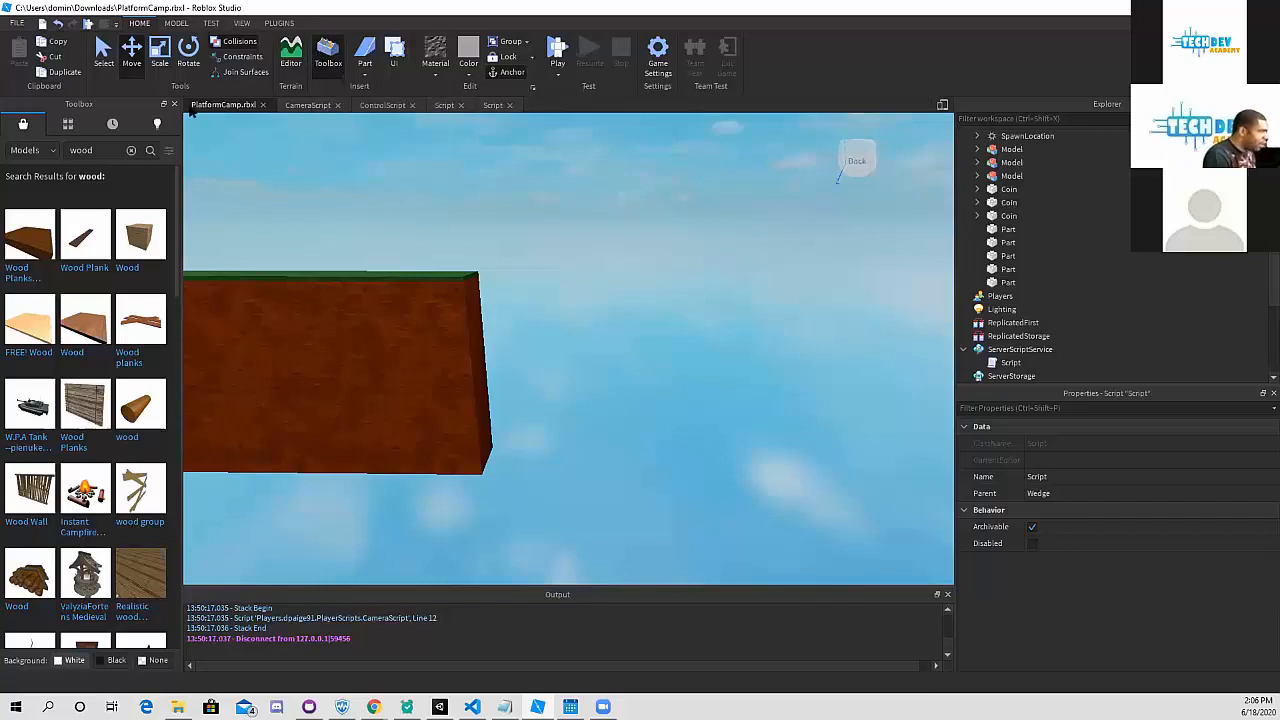
{"action": "left_click", "coordinate": [108, 151]}
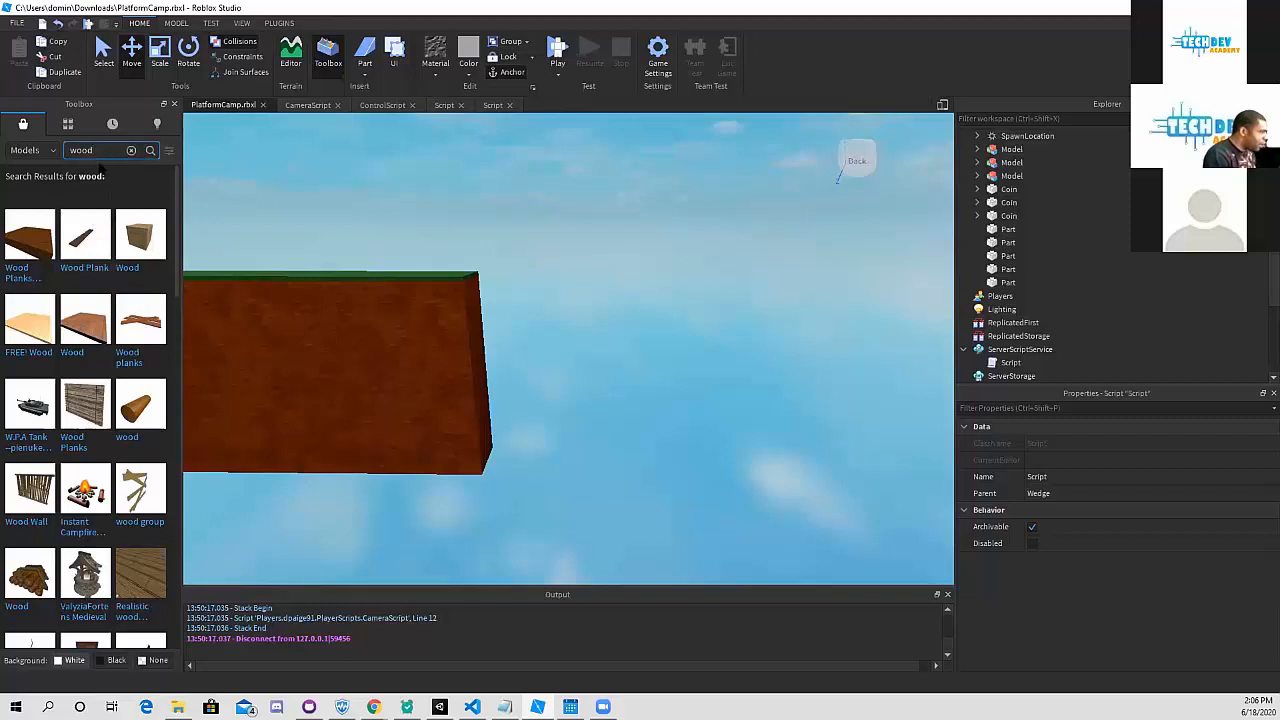
{"action": "left_click", "coordinate": [143, 330]}
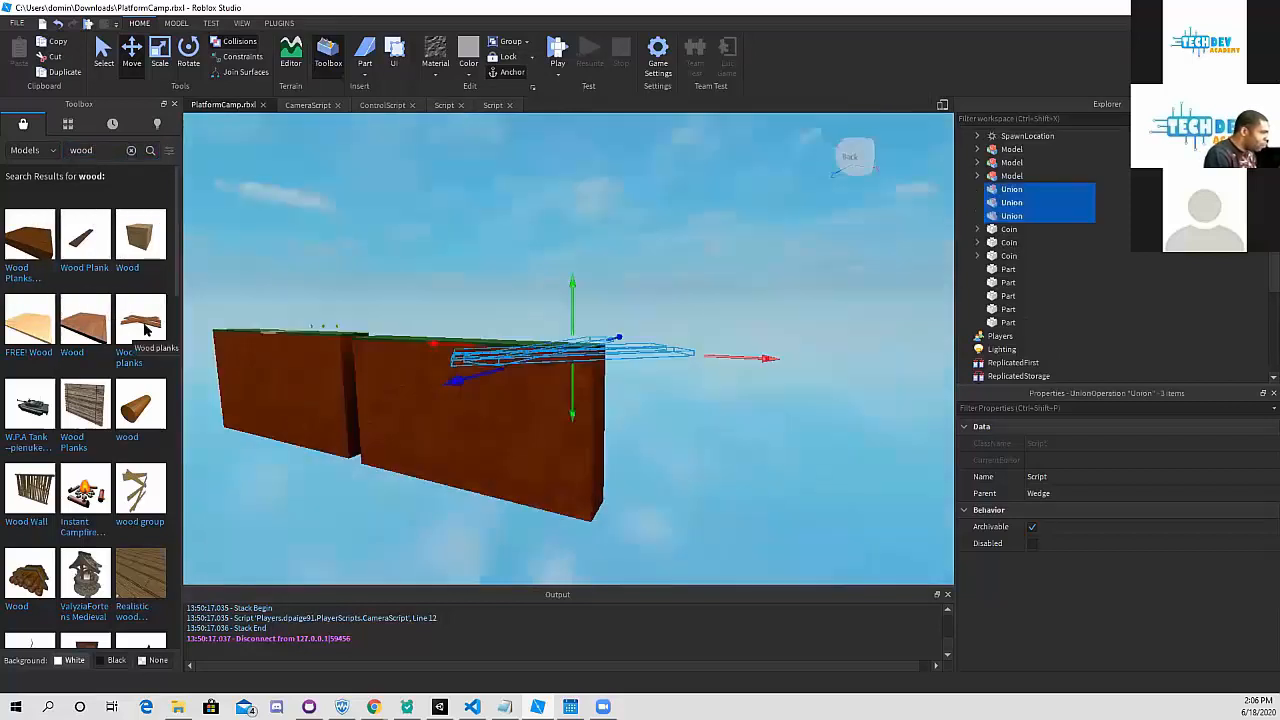
{"action": "middle_click_drag", "start_coordinate": [371, 248], "coordinate": [343, 277]}
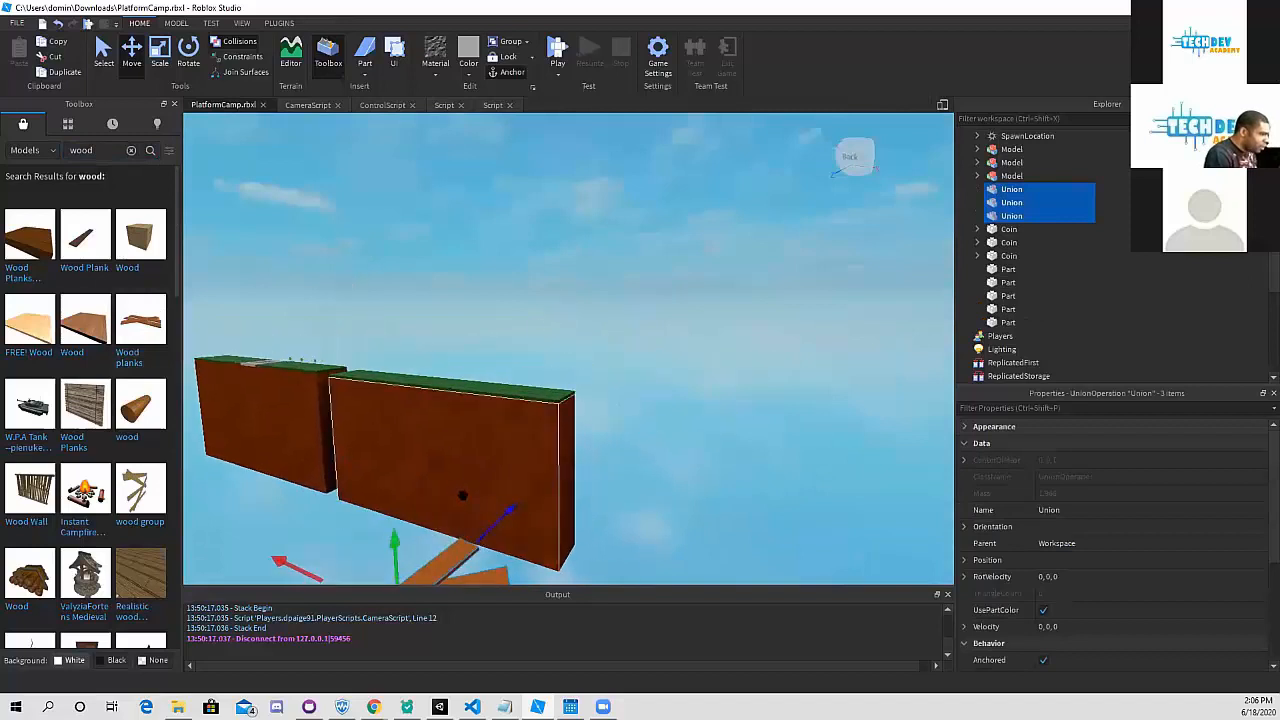
- Move the inserted planks up and toward the far end of the last grass-topped platform
{"action": "left_click_drag", "start_coordinate": [475, 533], "coordinate": [622, 384]}
{"action": "scroll", "coordinate": [587, 380], "scroll_direction": "up", "scroll_amount": 1}
{"action": "right_click_drag", "start_coordinate": [587, 380], "coordinate": [551, 387]}
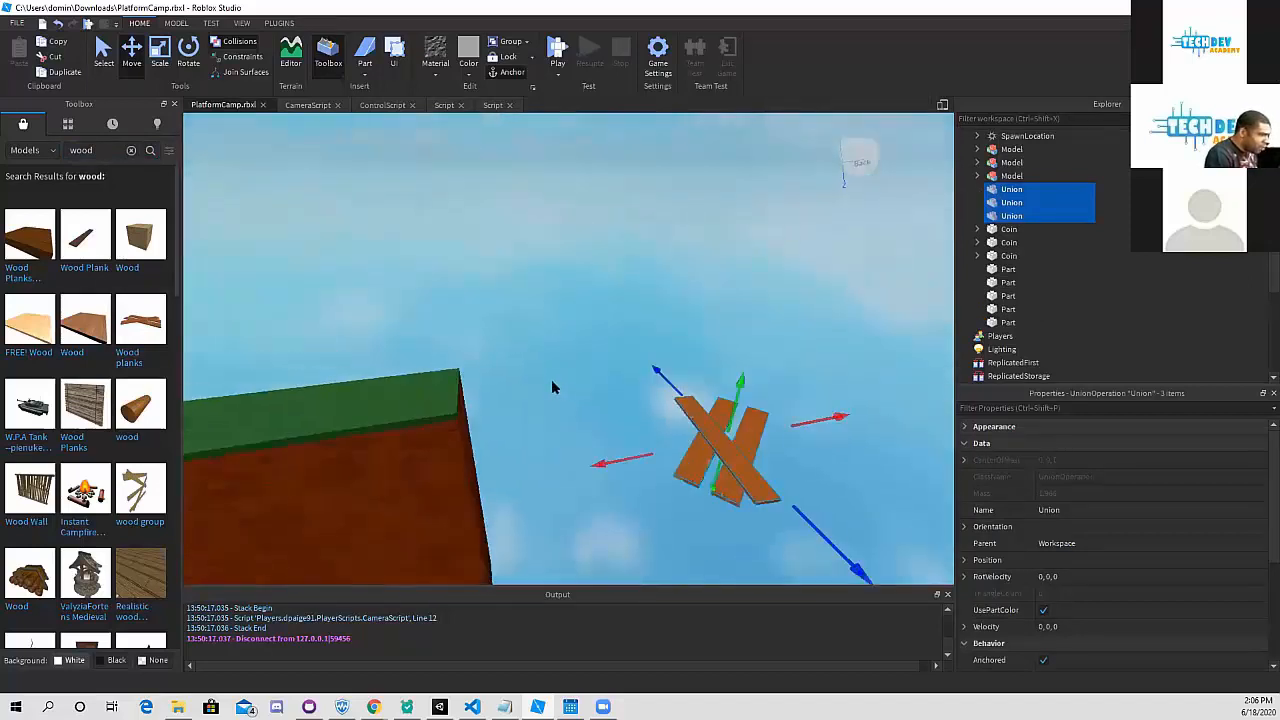
{"action": "left_click_drag", "start_coordinate": [846, 543], "coordinate": [601, 436]}
- Rotate the three planks so they point lengthwise away from the platform's end
{"action": "key", "text": "ctrl+4"}
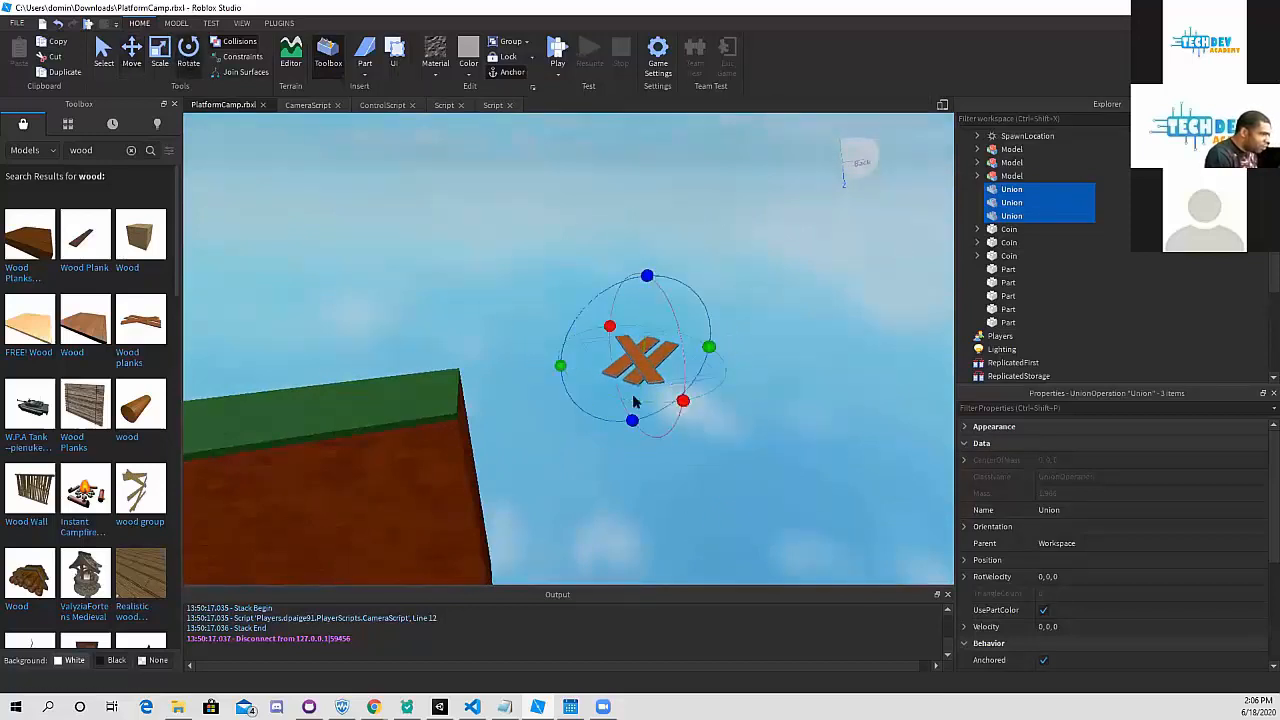
{"action": "left_click_drag", "start_coordinate": [683, 401], "coordinate": [680, 401]}
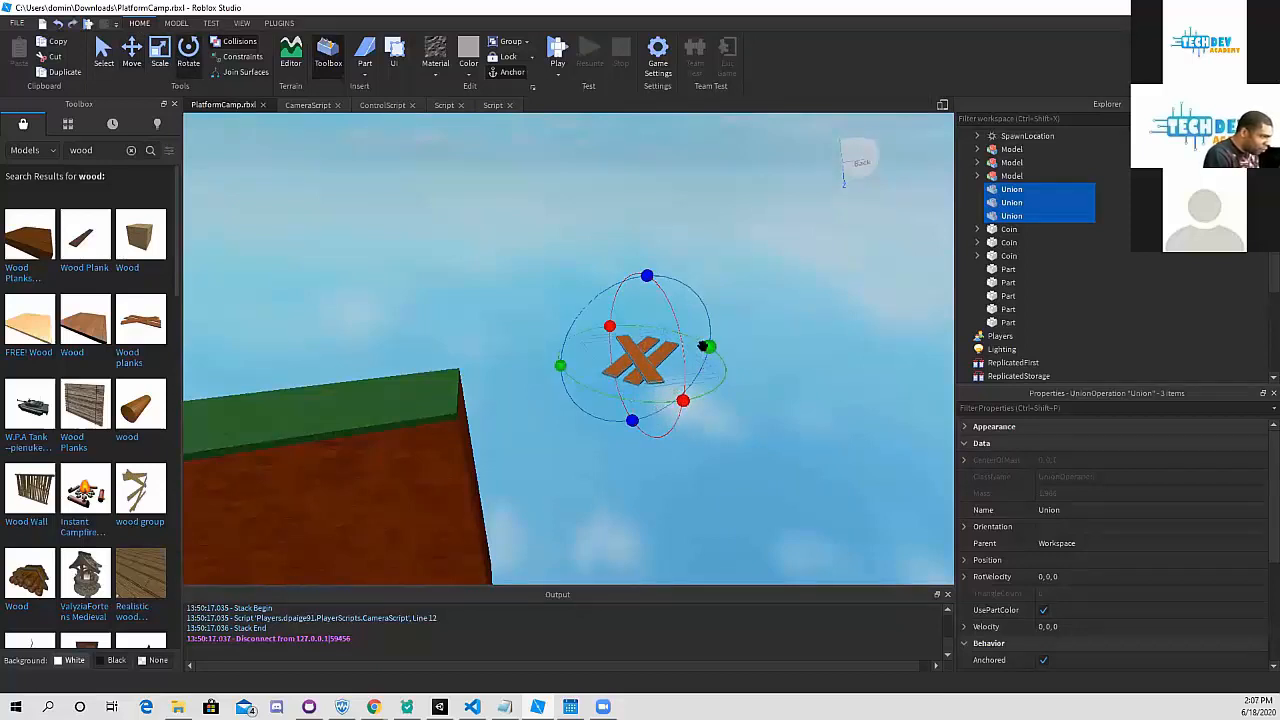
{"action": "left_click_drag", "start_coordinate": [708, 348], "coordinate": [619, 358]}
- Move the three planks up to the platform's end face, just below the grass top's level
{"action": "left_click", "coordinate": [131, 52]}
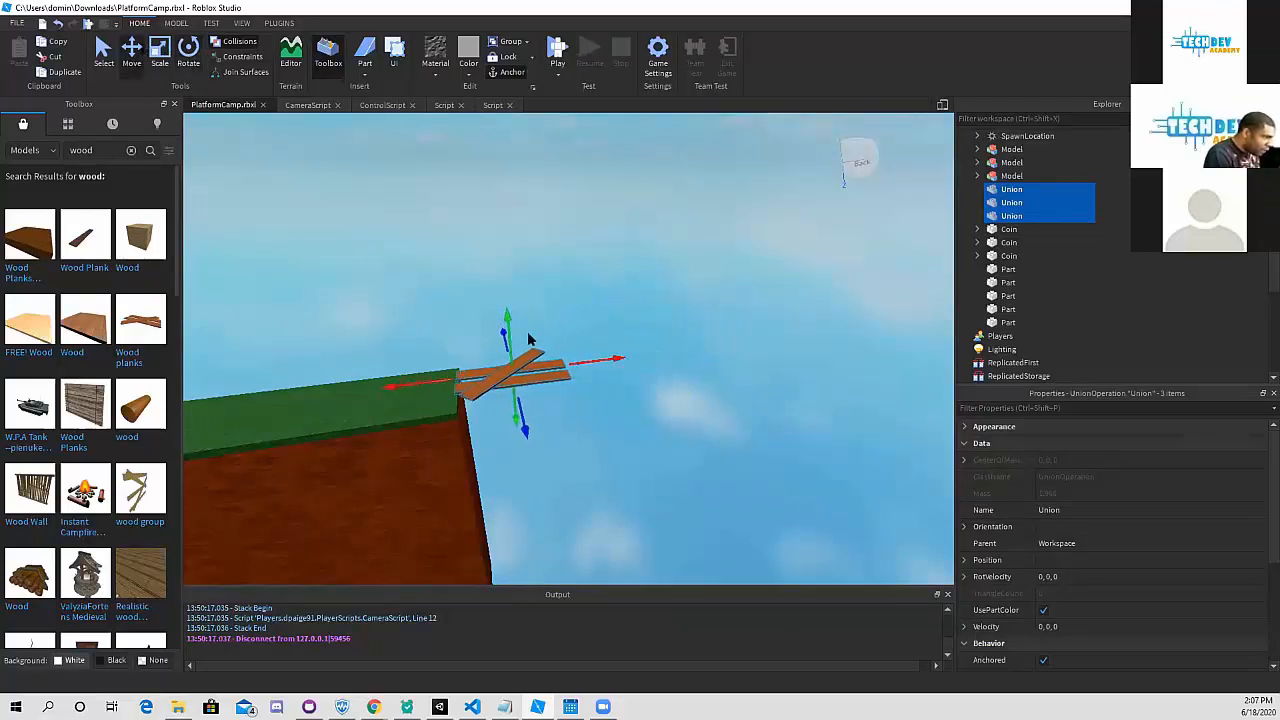
{"action": "left_click_drag", "start_coordinate": [505, 336], "coordinate": [505, 354]}
{"action": "left_click_drag", "start_coordinate": [583, 384], "coordinate": [548, 388]}
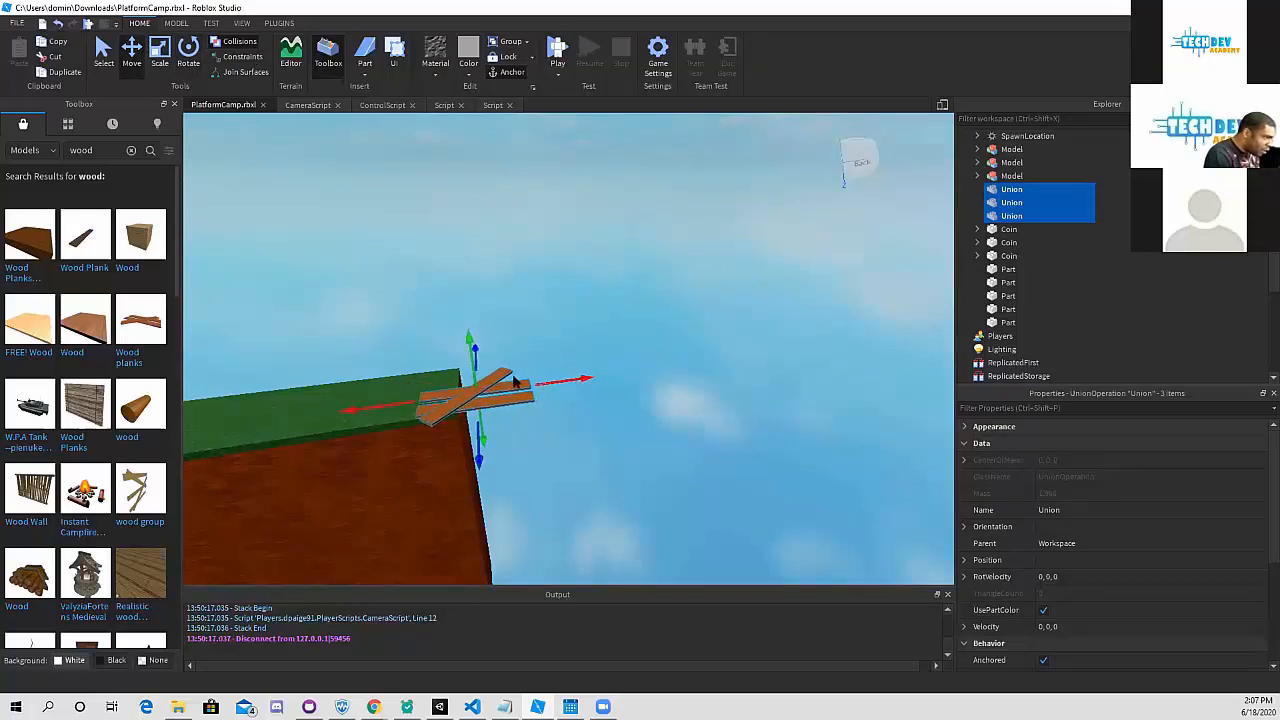
{"action": "scroll", "coordinate": [517, 380], "scroll_direction": "up", "scroll_amount": 3}
{"action": "right_click_drag", "start_coordinate": [517, 380], "coordinate": [460, 404]}
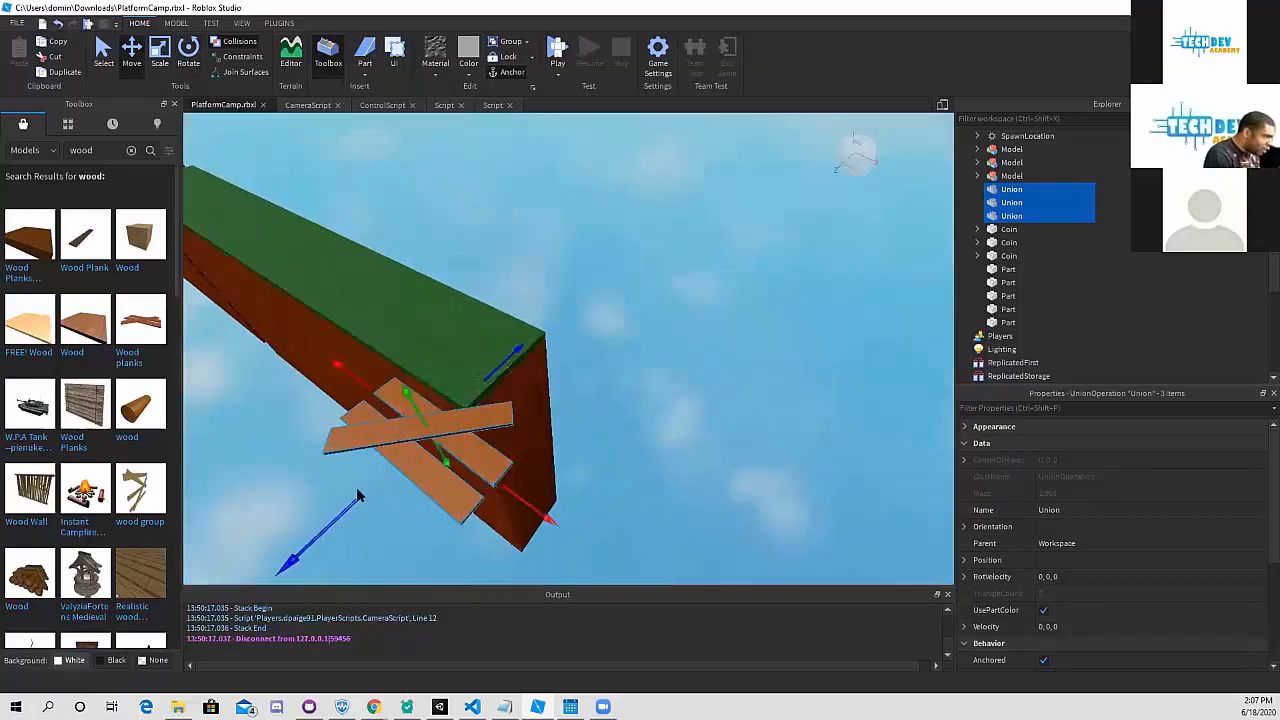
{"action": "left_click_drag", "start_coordinate": [337, 519], "coordinate": [580, 391]}
{"action": "left_click_drag", "start_coordinate": [564, 249], "coordinate": [570, 342]}
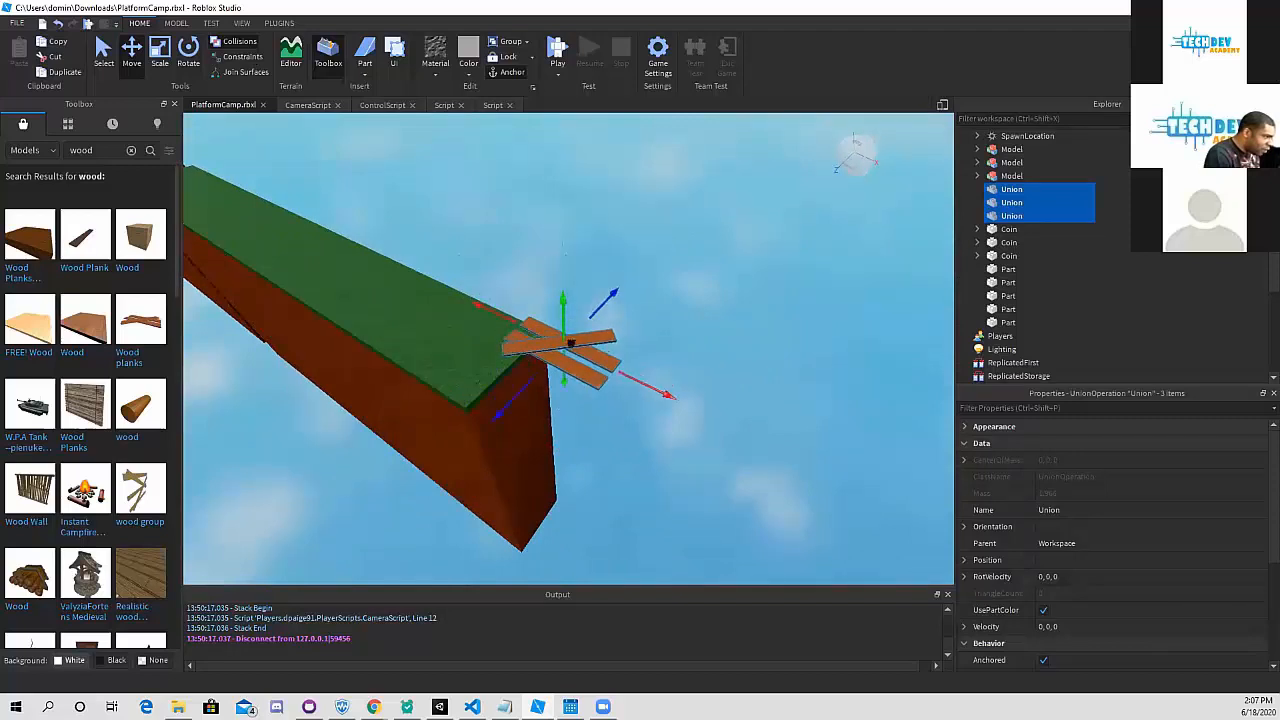
{"action": "left_click_drag", "start_coordinate": [527, 394], "coordinate": [511, 404]}
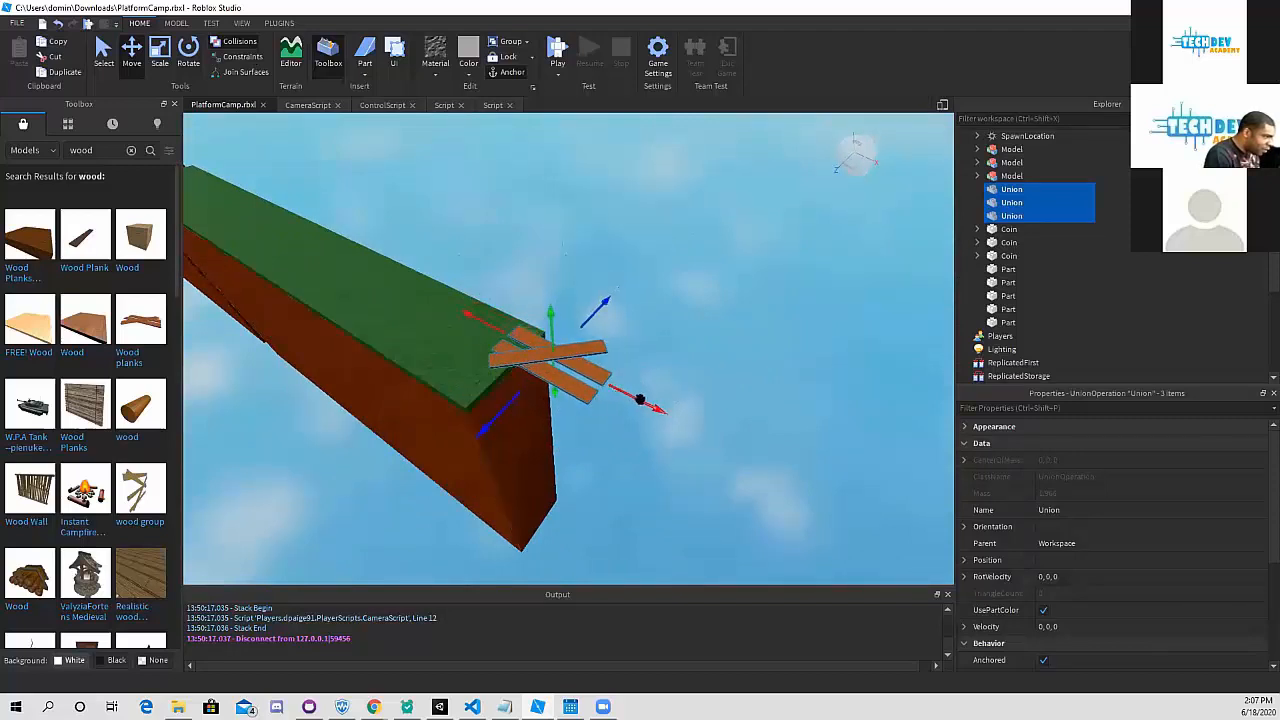
{"action": "left_click_drag", "start_coordinate": [640, 399], "coordinate": [676, 418]}
{"action": "left_click_drag", "start_coordinate": [590, 348], "coordinate": [590, 371]}
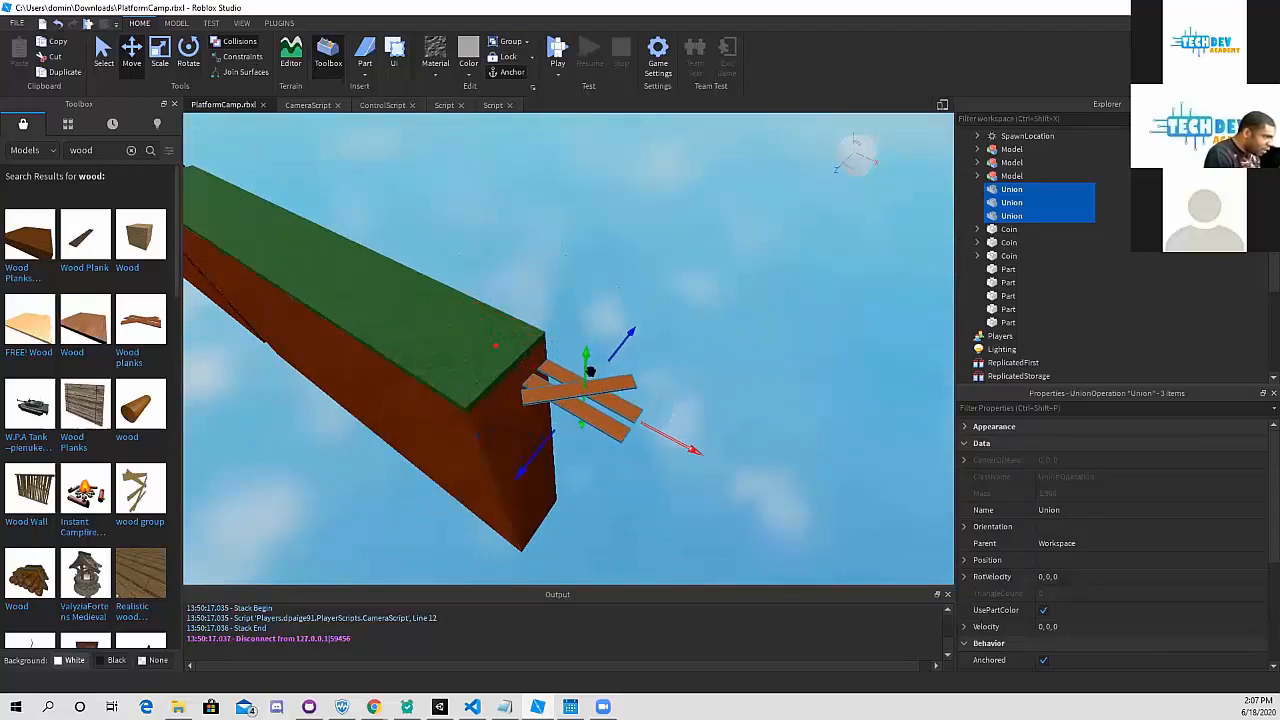
{"action": "left_click_drag", "start_coordinate": [689, 447], "coordinate": [681, 444]}
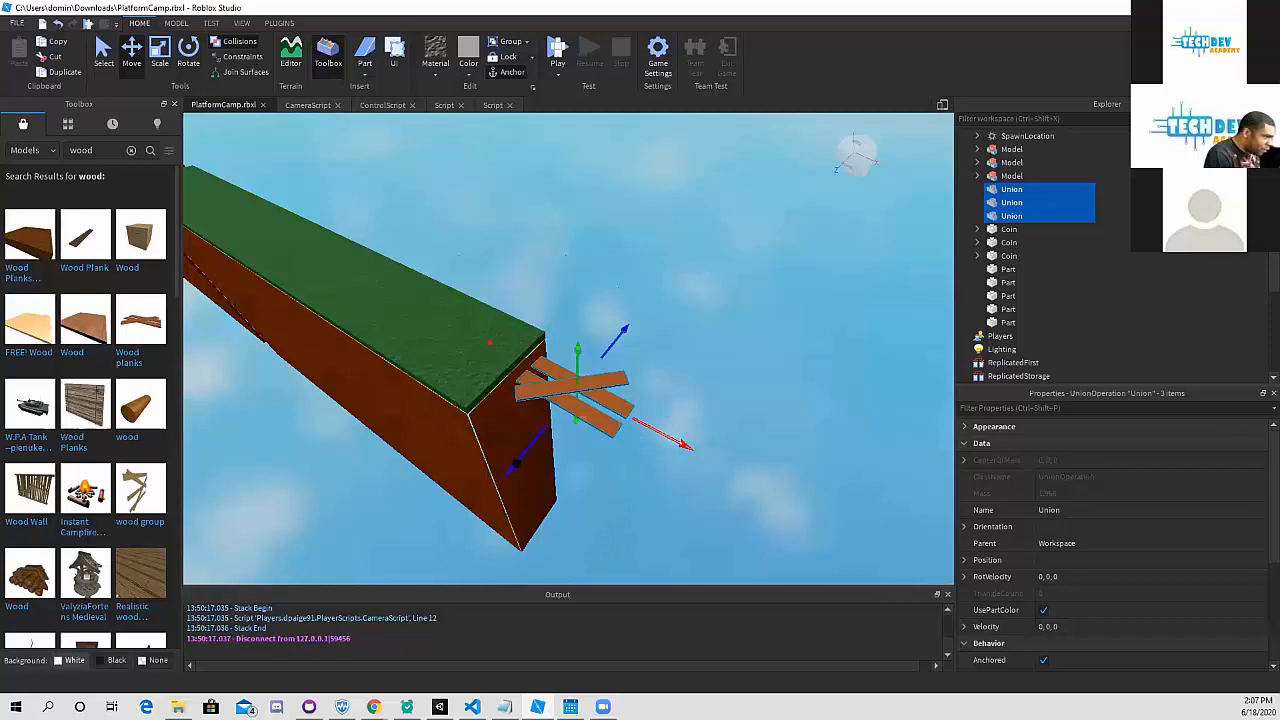
{"action": "left_click", "coordinate": [532, 463]}
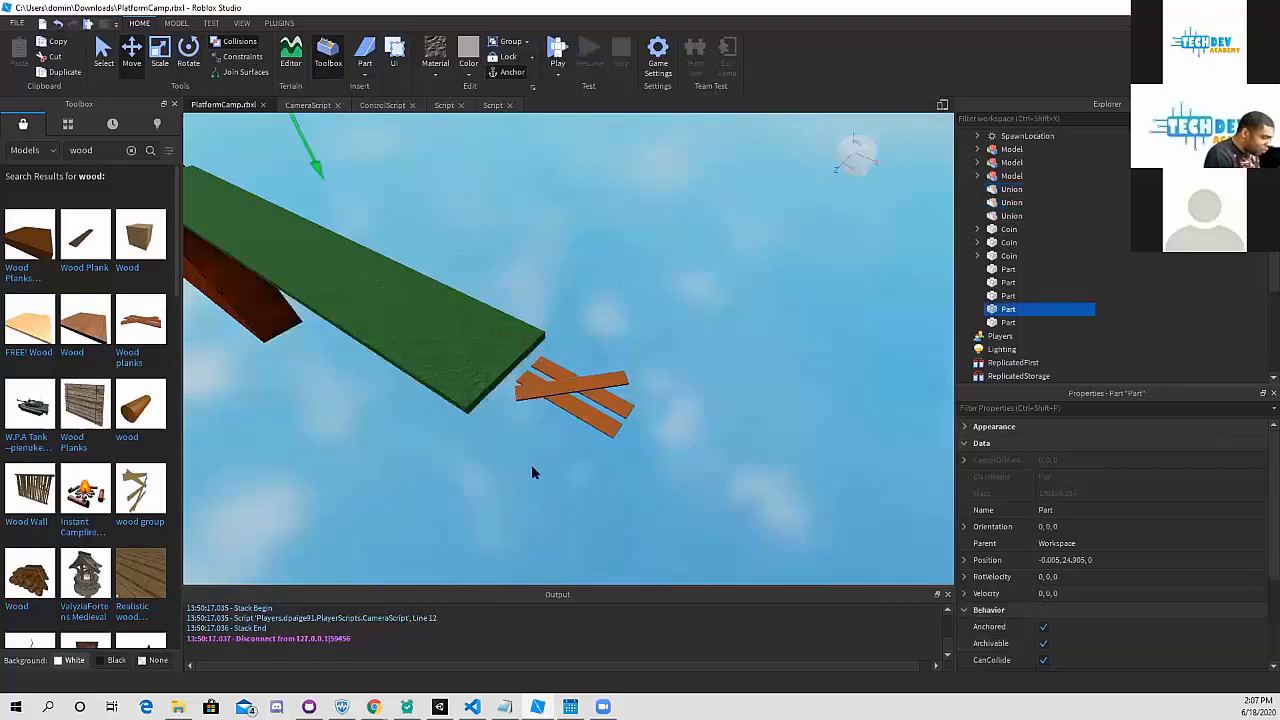
{"action": "key", "text": "ctrl+z"}
{"action": "left_click", "coordinate": [588, 388]}
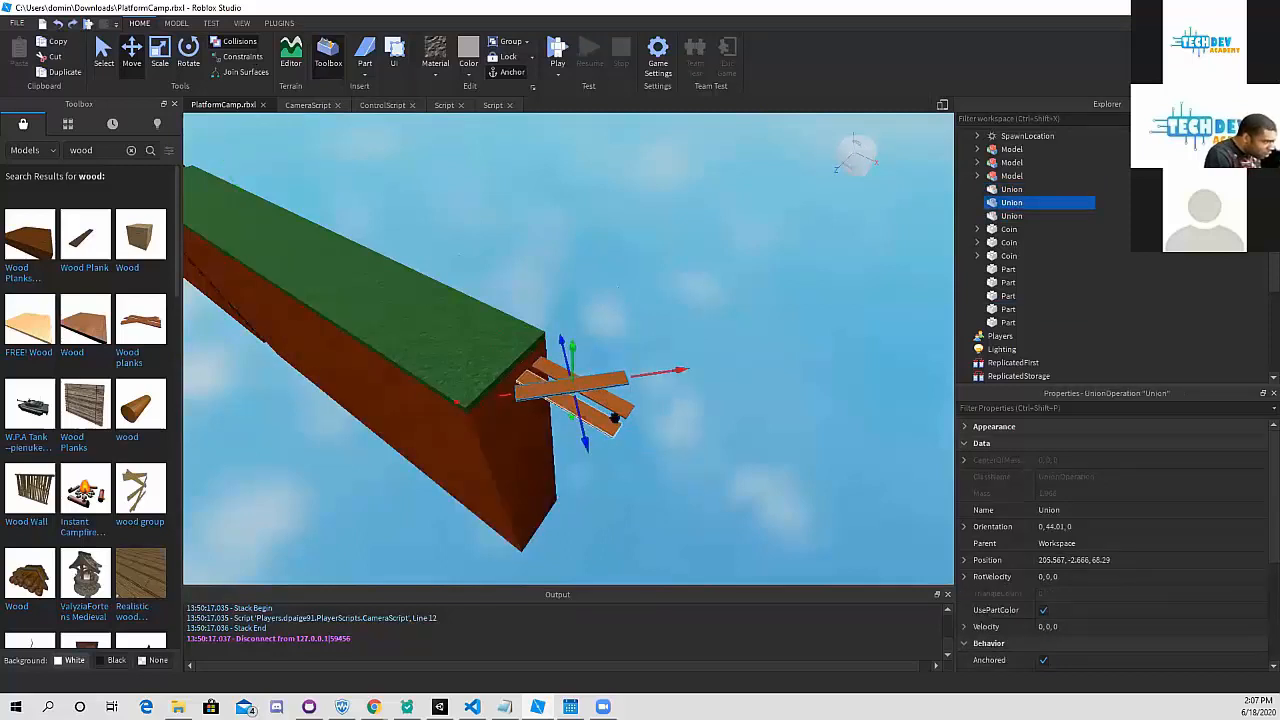
{"action": "left_click_drag", "start_coordinate": [640, 374], "coordinate": [657, 374]}
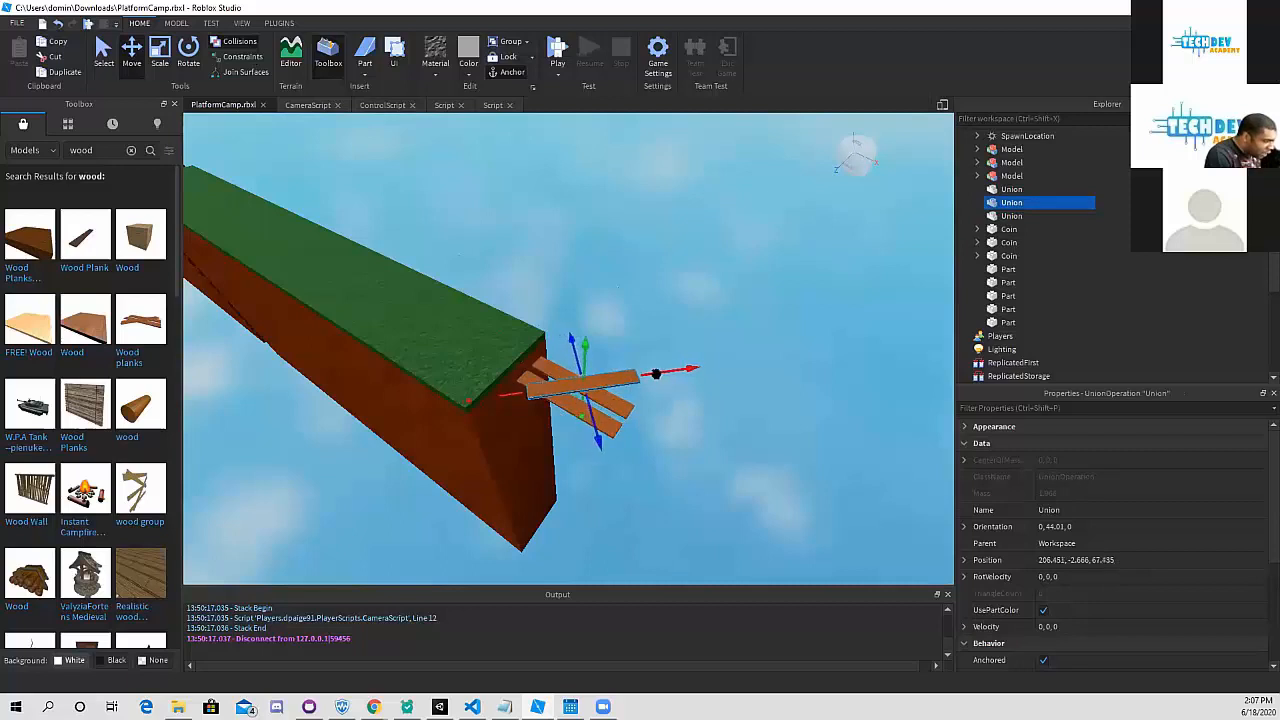
{"action": "key", "text": "ctrl+z"}
- Select all three plank unions together and shift them sideways so they butt against the grass edge
{"action": "left_click", "coordinate": [1012, 189]}
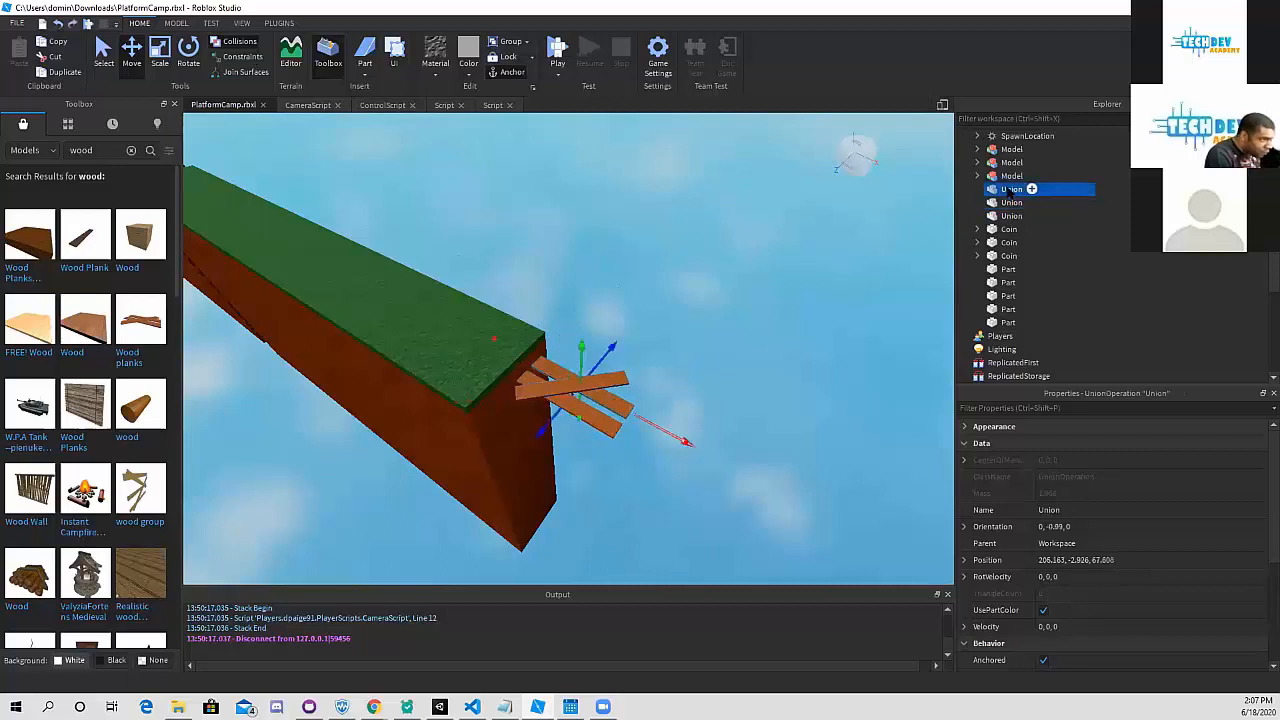
{"action": "left_click", "coordinate": [1012, 175]}
{"action": "left_click", "coordinate": [1031, 189]}
{"action": "left_click", "coordinate": [1029, 215], "text": "shift"}
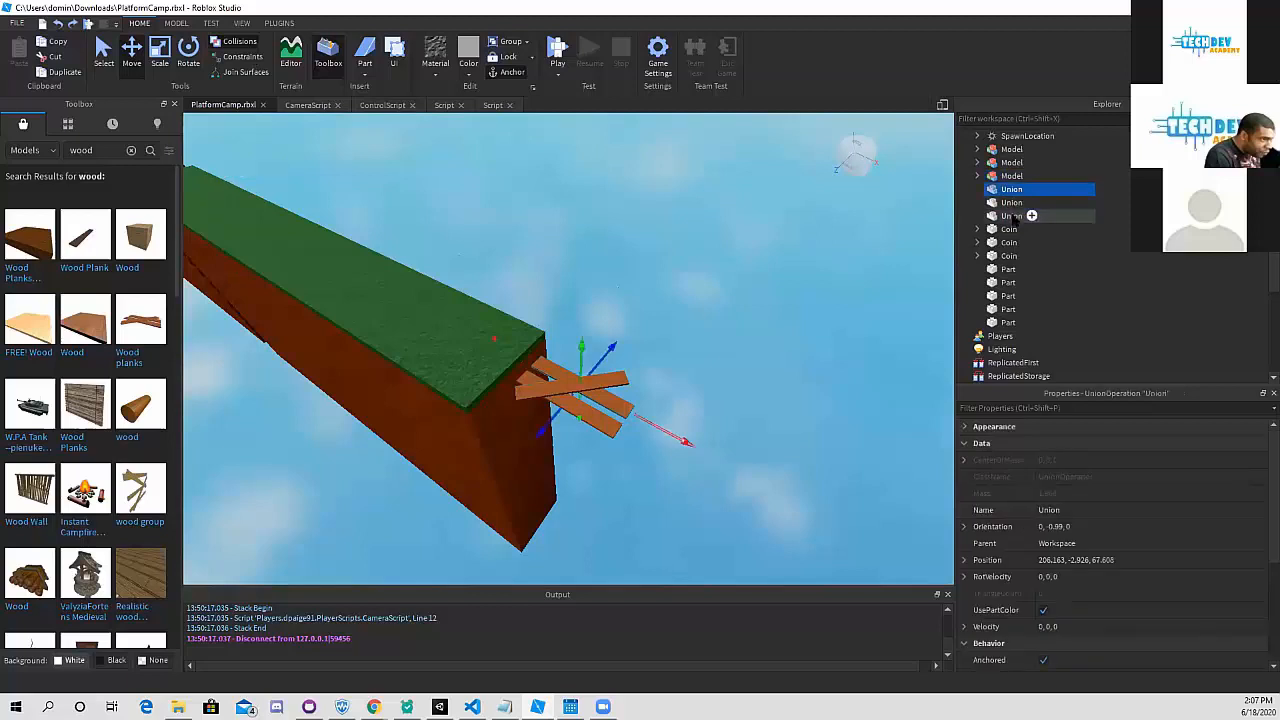
{"action": "left_click_drag", "start_coordinate": [673, 444], "coordinate": [682, 448]}
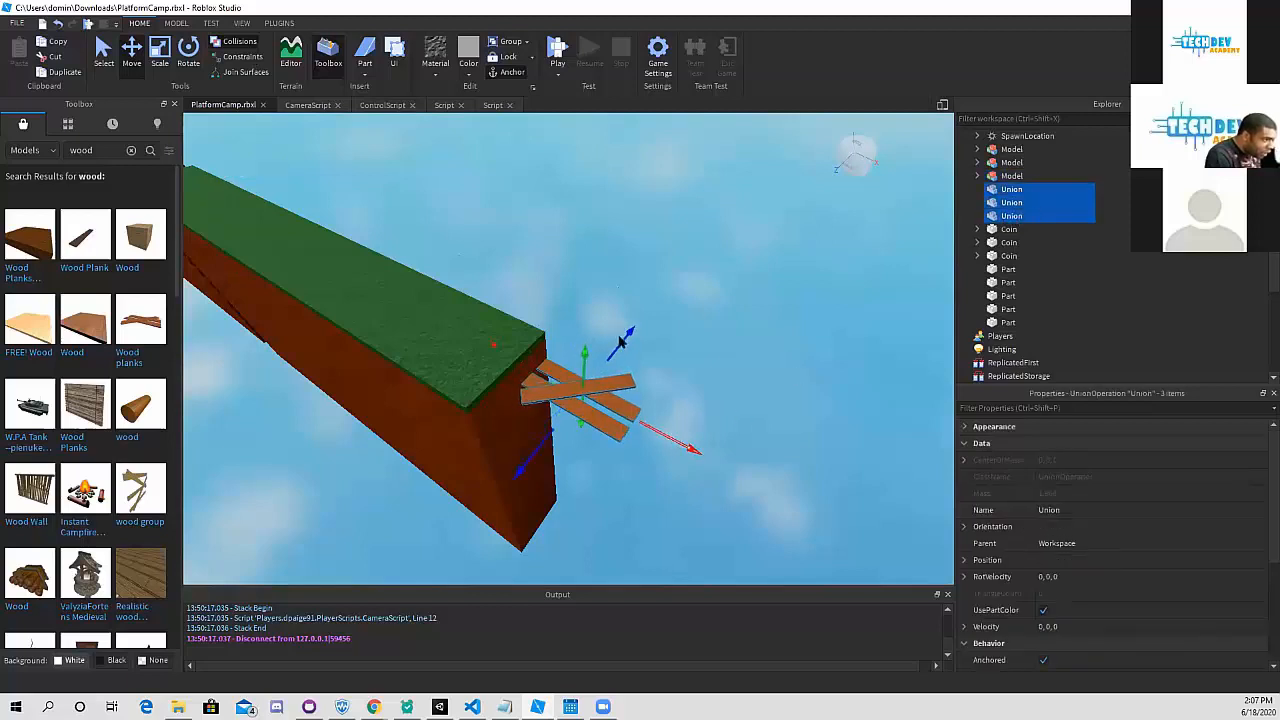
{"action": "left_click_drag", "start_coordinate": [621, 341], "coordinate": [573, 356]}
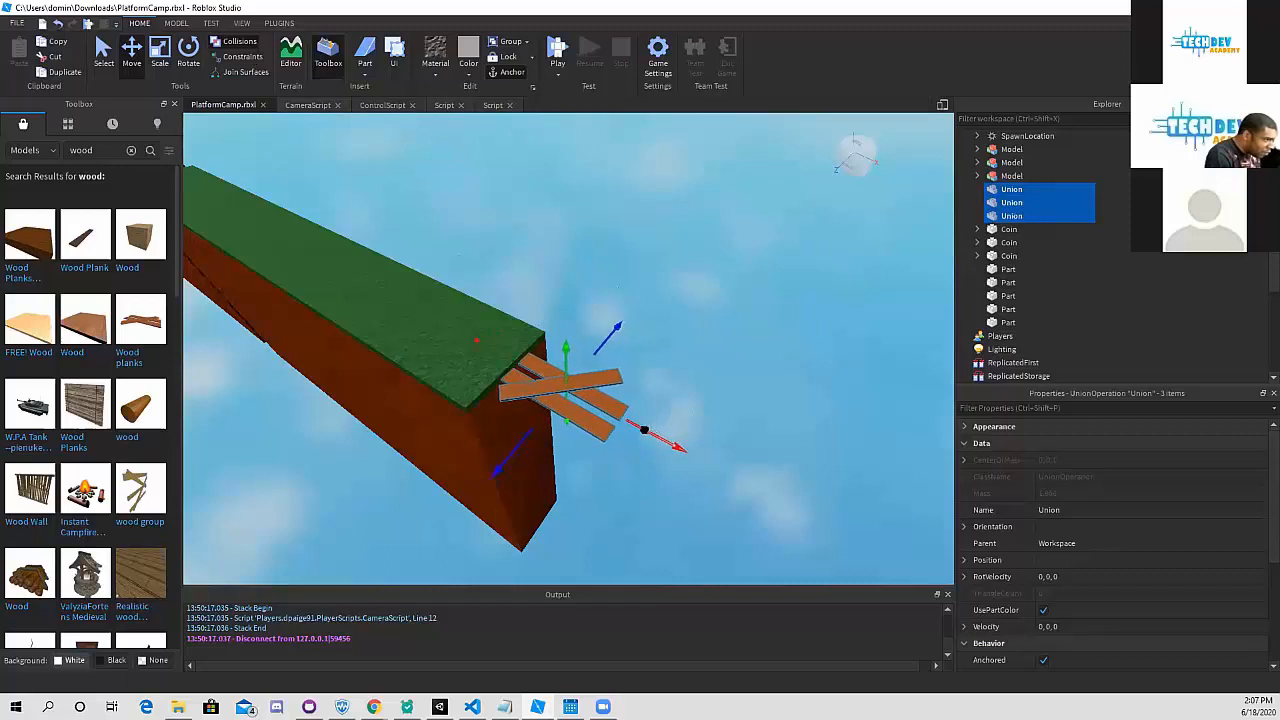
{"action": "right_click_drag", "start_coordinate": [560, 417], "coordinate": [644, 385]}
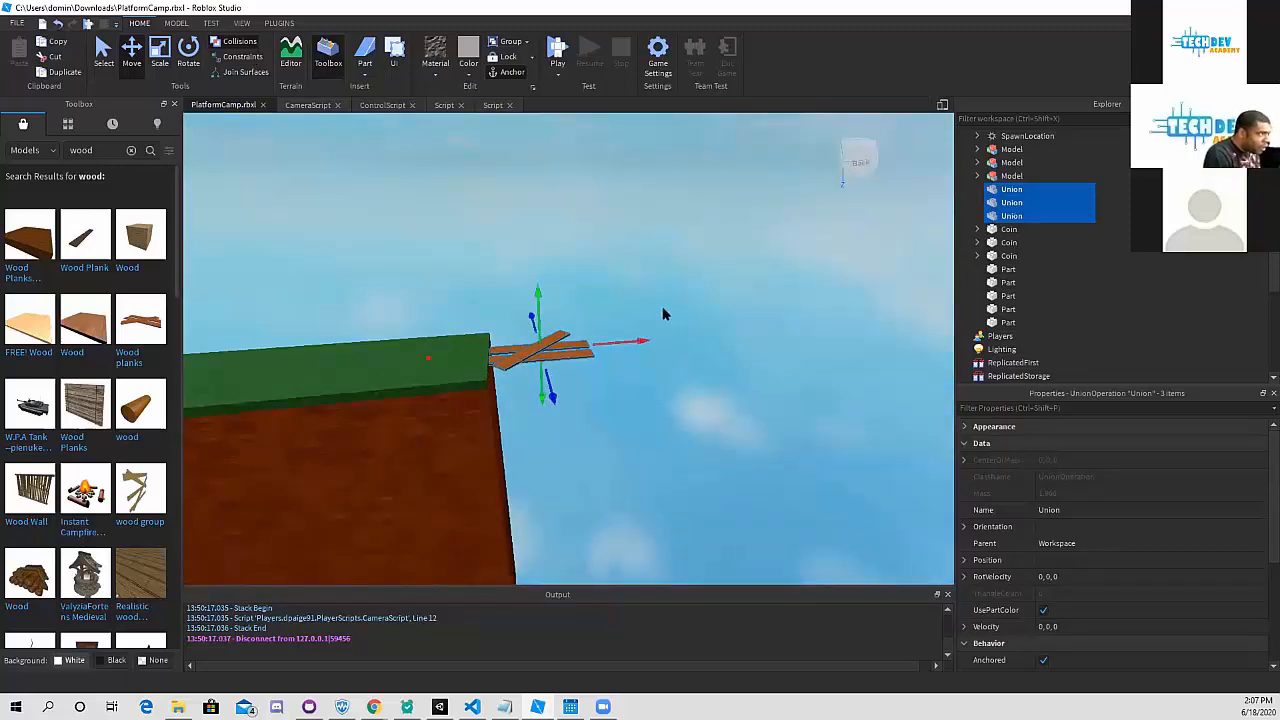
- Group the three plank unions into a single model
{"action": "left_click", "coordinate": [510, 46]}
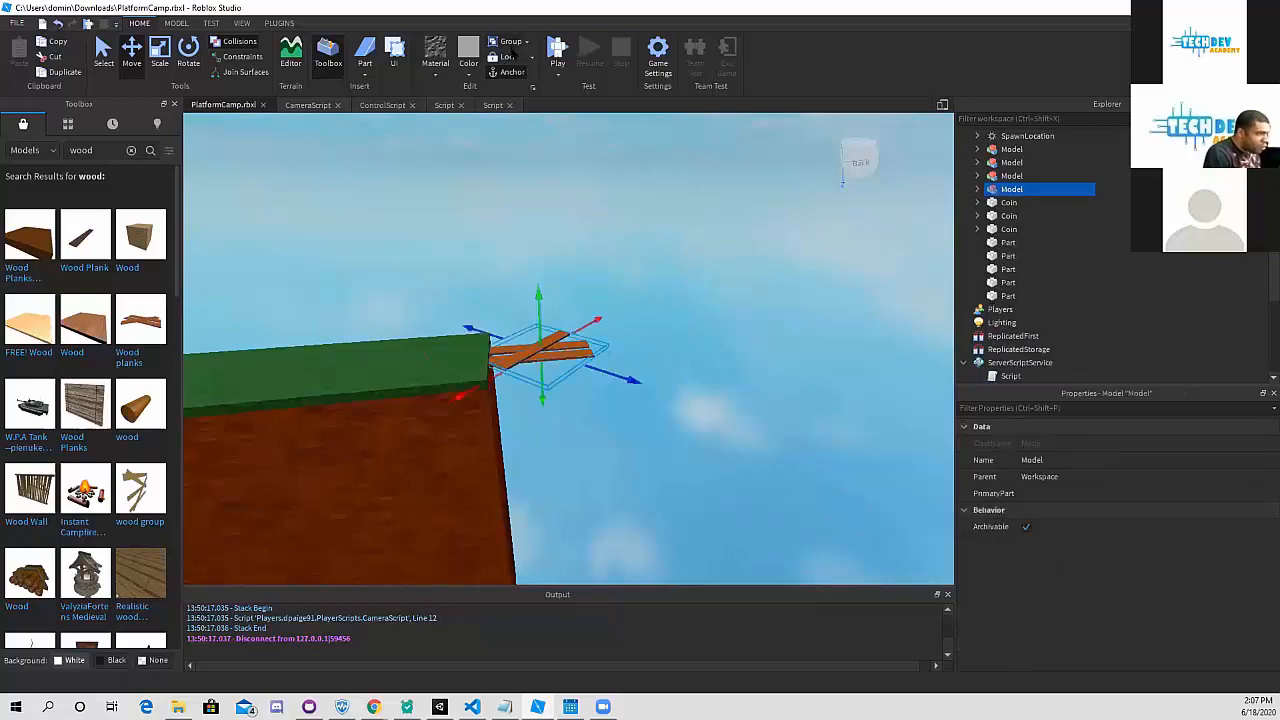
{"action": "left_click", "coordinate": [732, 346]}
{"action": "left_click", "coordinate": [535, 352]}
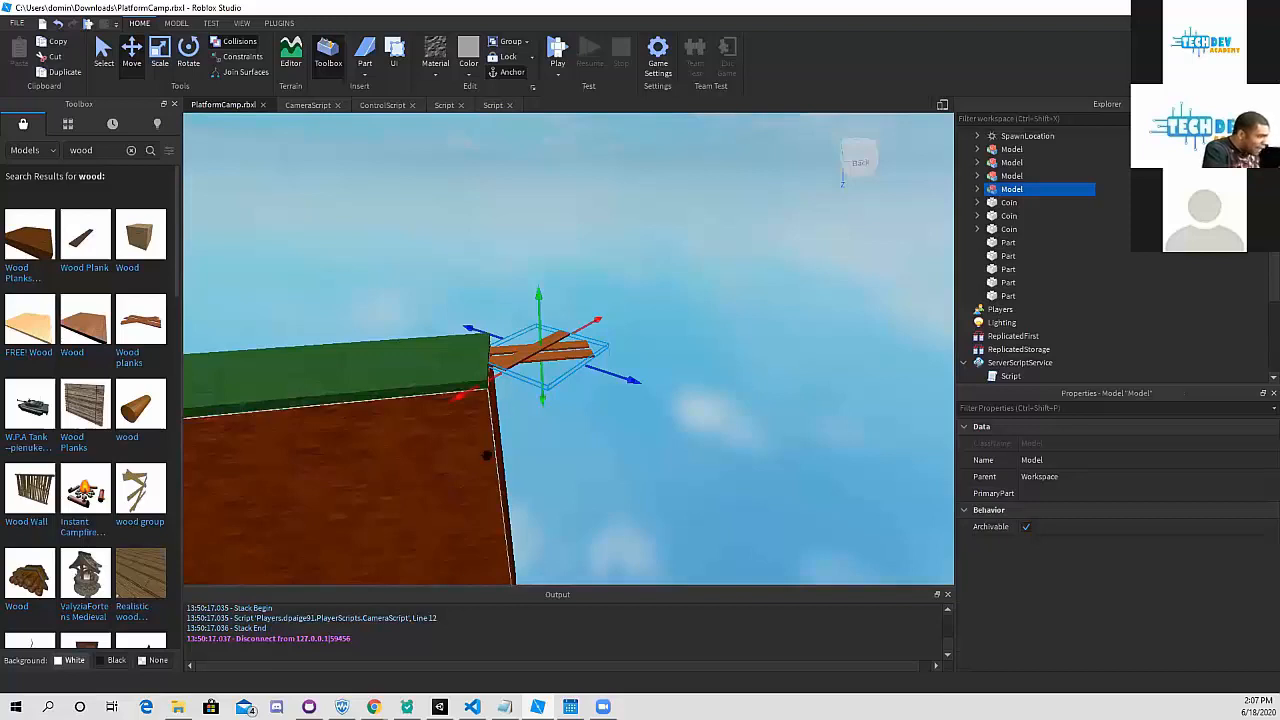
- Duplicate the last dirt block and place the copy level with it beyond the planks, at about 262, -25, 71.57
{"action": "scroll", "coordinate": [489, 450], "scroll_direction": "down", "scroll_amount": 1}
{"action": "middle_click_drag", "start_coordinate": [492, 451], "coordinate": [471, 391]}
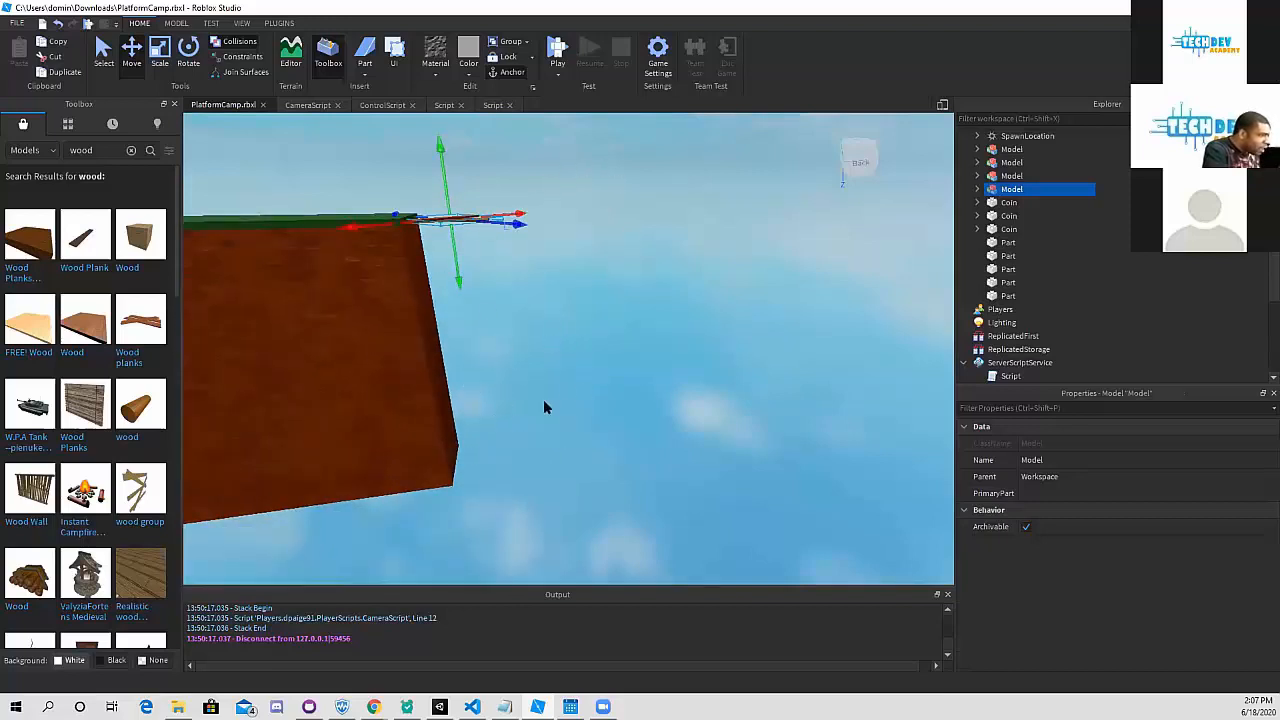
{"action": "middle_click_drag", "start_coordinate": [411, 293], "coordinate": [371, 297]}
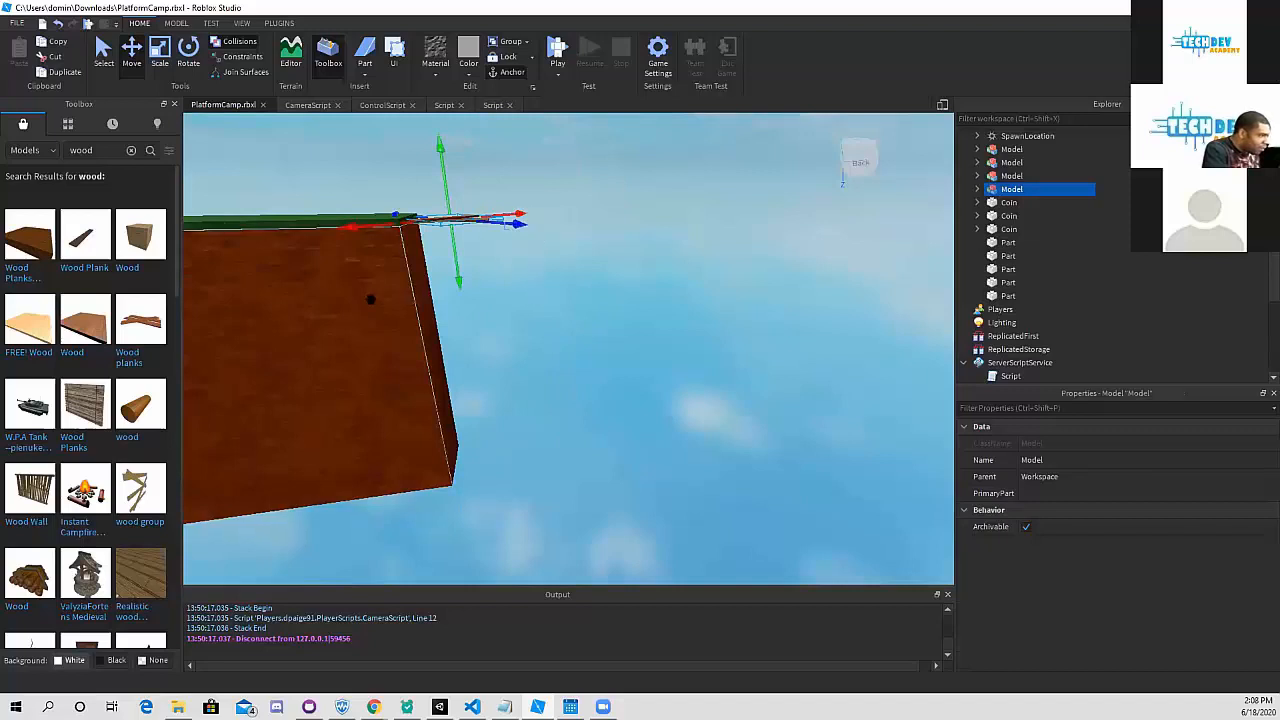
{"action": "left_click", "coordinate": [370, 300]}
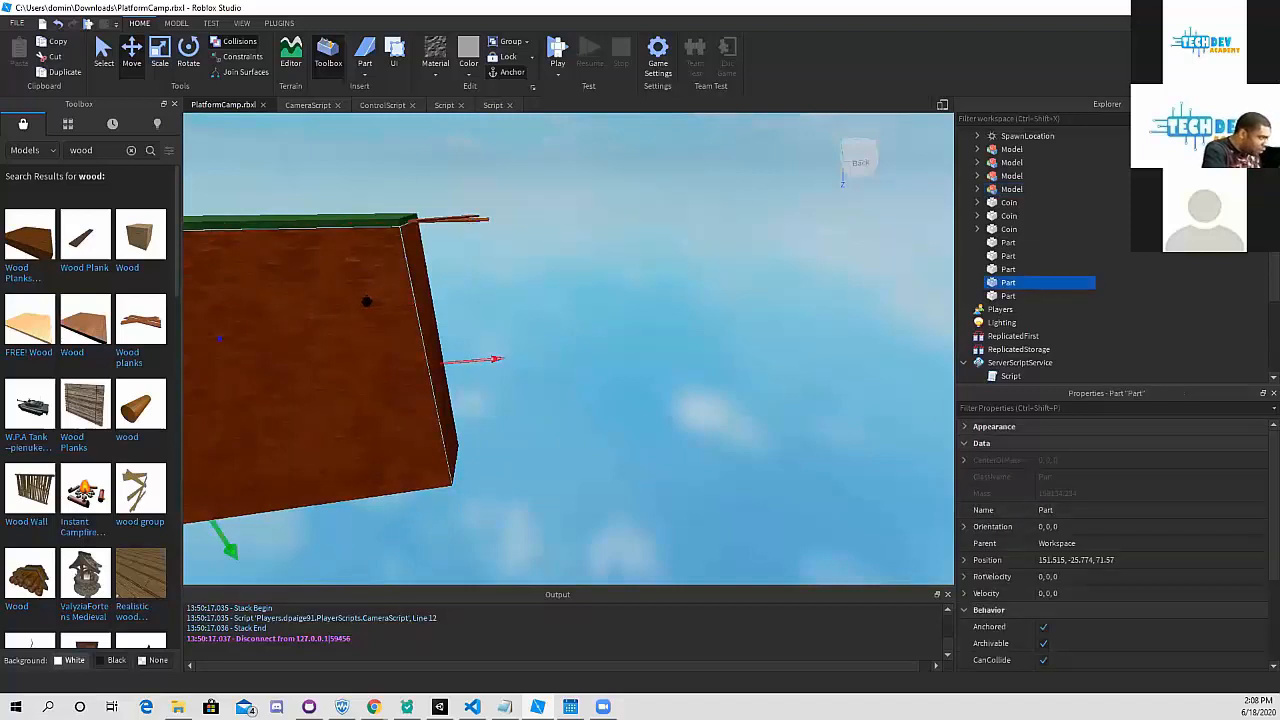
{"action": "key", "text": "ctrl+d"}
{"action": "scroll", "coordinate": [385, 255], "scroll_direction": "down", "scroll_amount": 1}
{"action": "left_click_drag", "start_coordinate": [435, 148], "coordinate": [760, 164]}
{"action": "left_click", "coordinate": [580, 291]}
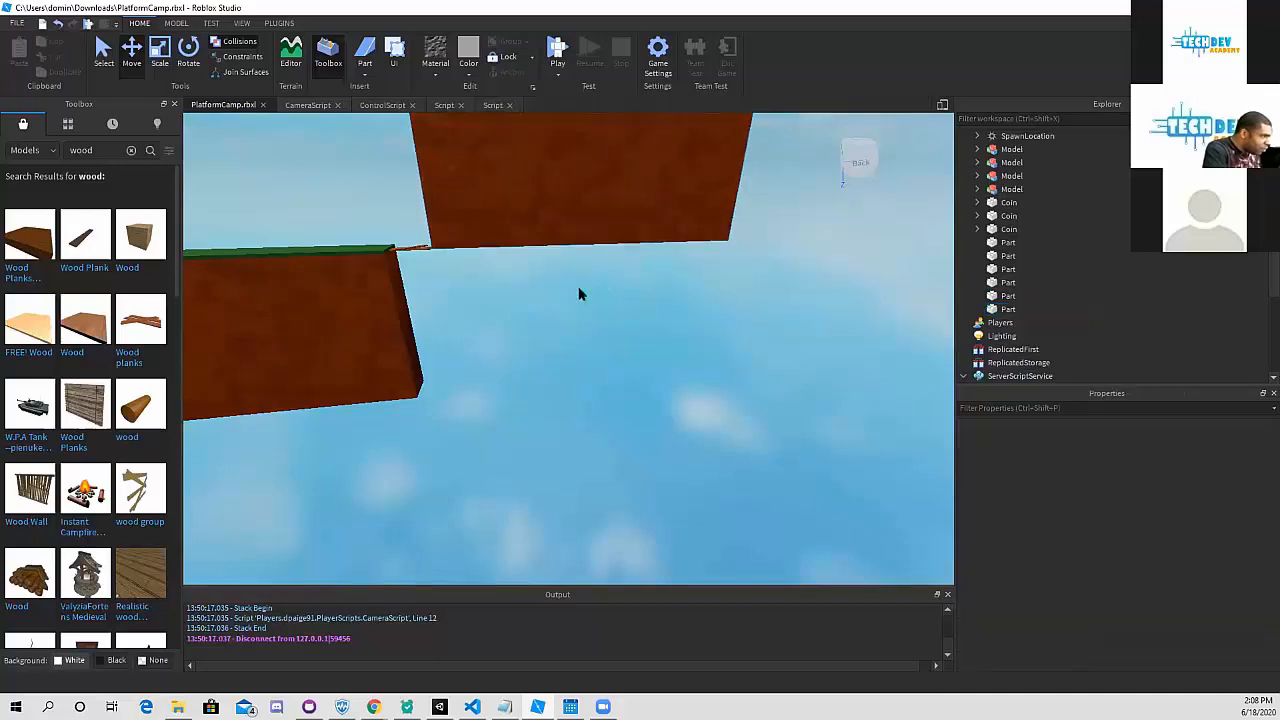
{"action": "left_click", "coordinate": [583, 240]}
{"action": "left_click_drag", "start_coordinate": [586, 266], "coordinate": [570, 391]}
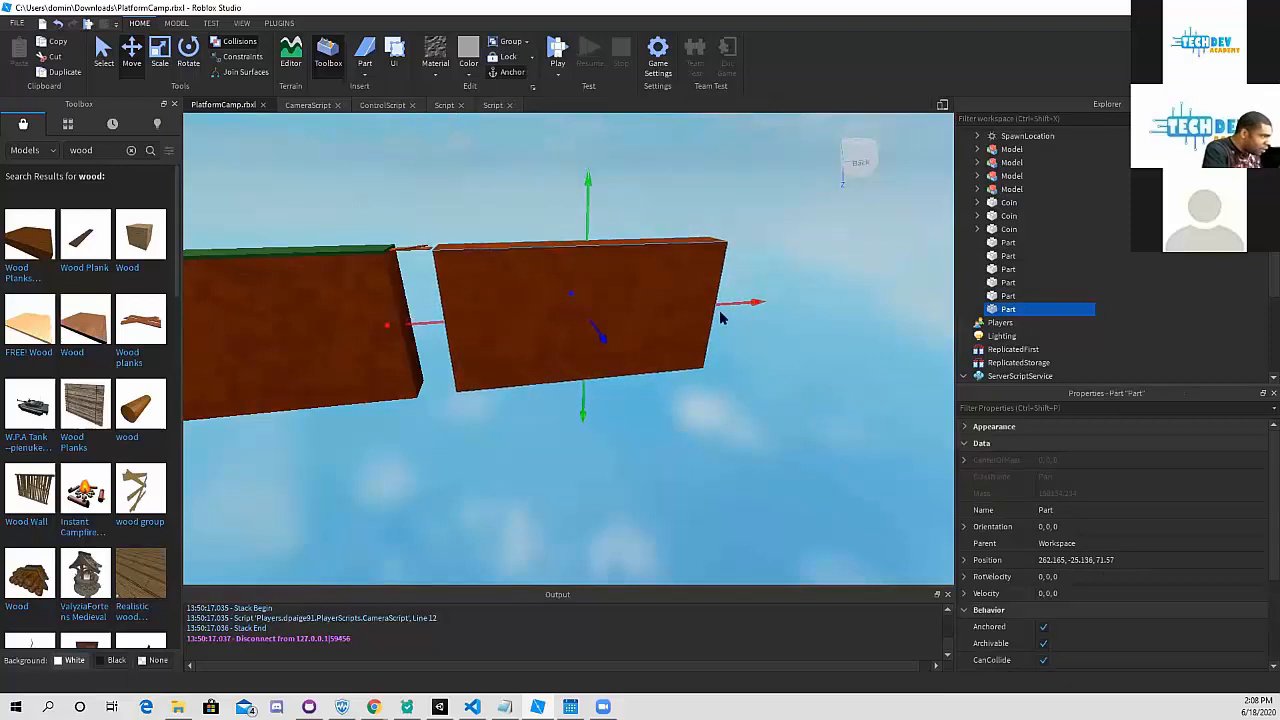
- Duplicate the green grass top and place the copy over the new dirt block, at about X 262
{"action": "left_click", "coordinate": [372, 262]}
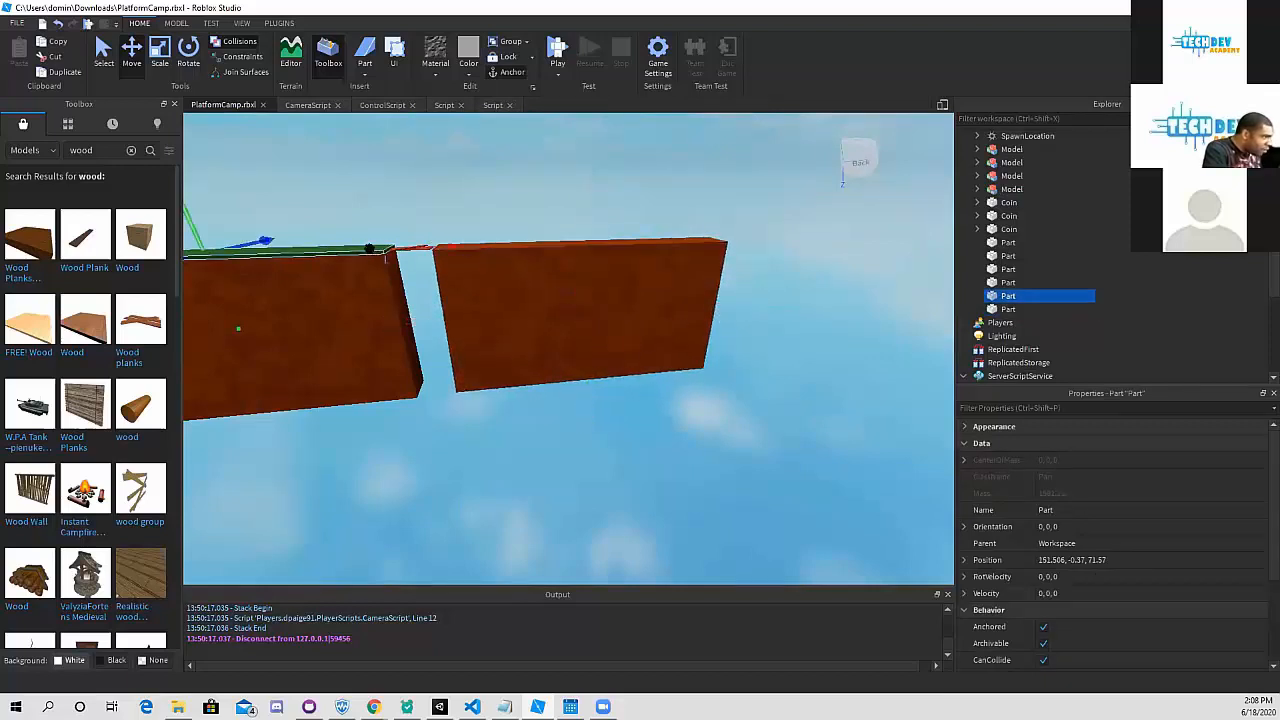
{"action": "key", "text": "ctrl+d"}
{"action": "left_click_drag", "start_coordinate": [400, 247], "coordinate": [751, 234]}
{"action": "scroll", "coordinate": [634, 206], "scroll_direction": "up", "scroll_amount": 4}
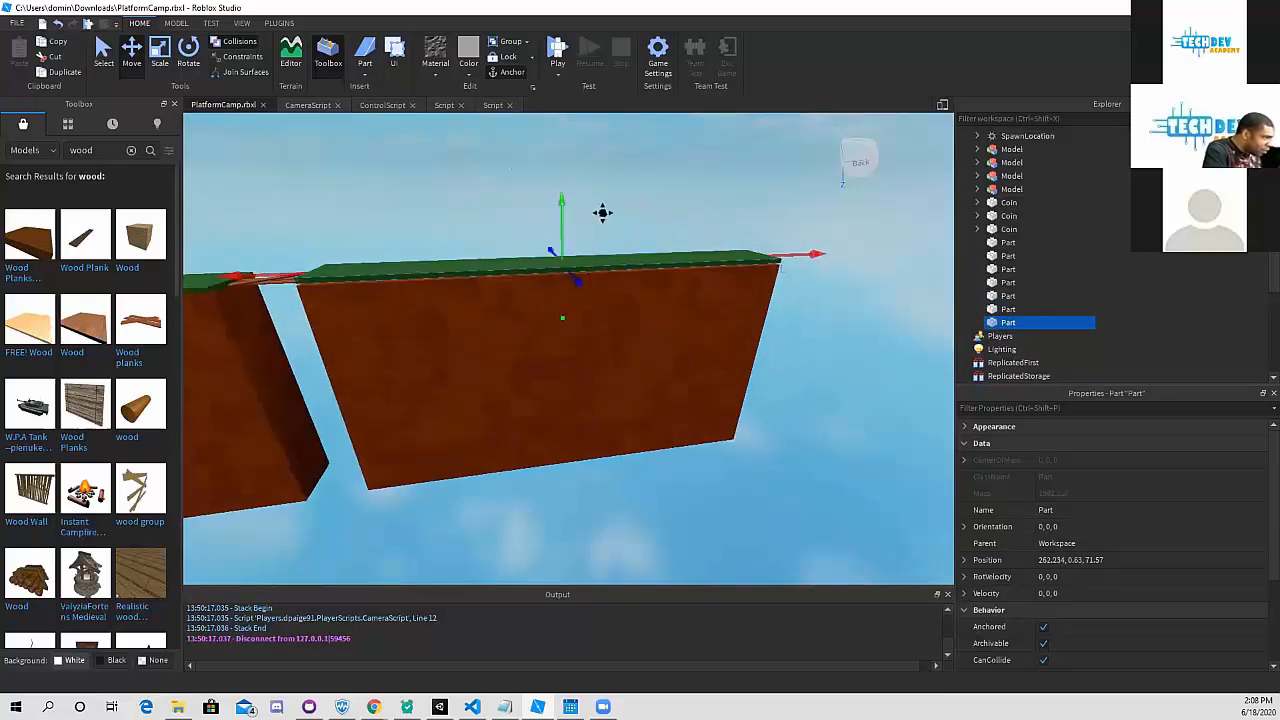
{"action": "middle_click_drag", "start_coordinate": [603, 213], "coordinate": [660, 200]}
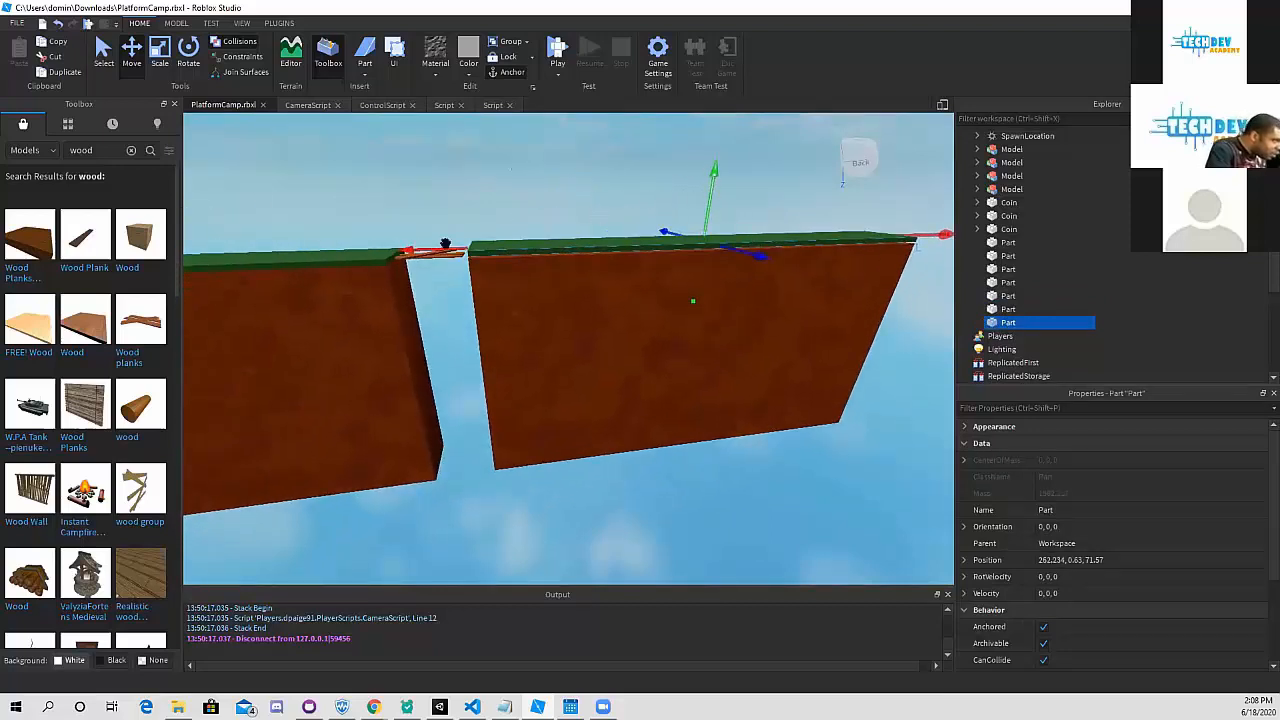
- Lower the copied grass top onto the dirt block and align its ends, at about 262.16, 0.27, 71.57
{"action": "left_click_drag", "start_coordinate": [445, 249], "coordinate": [446, 260]}
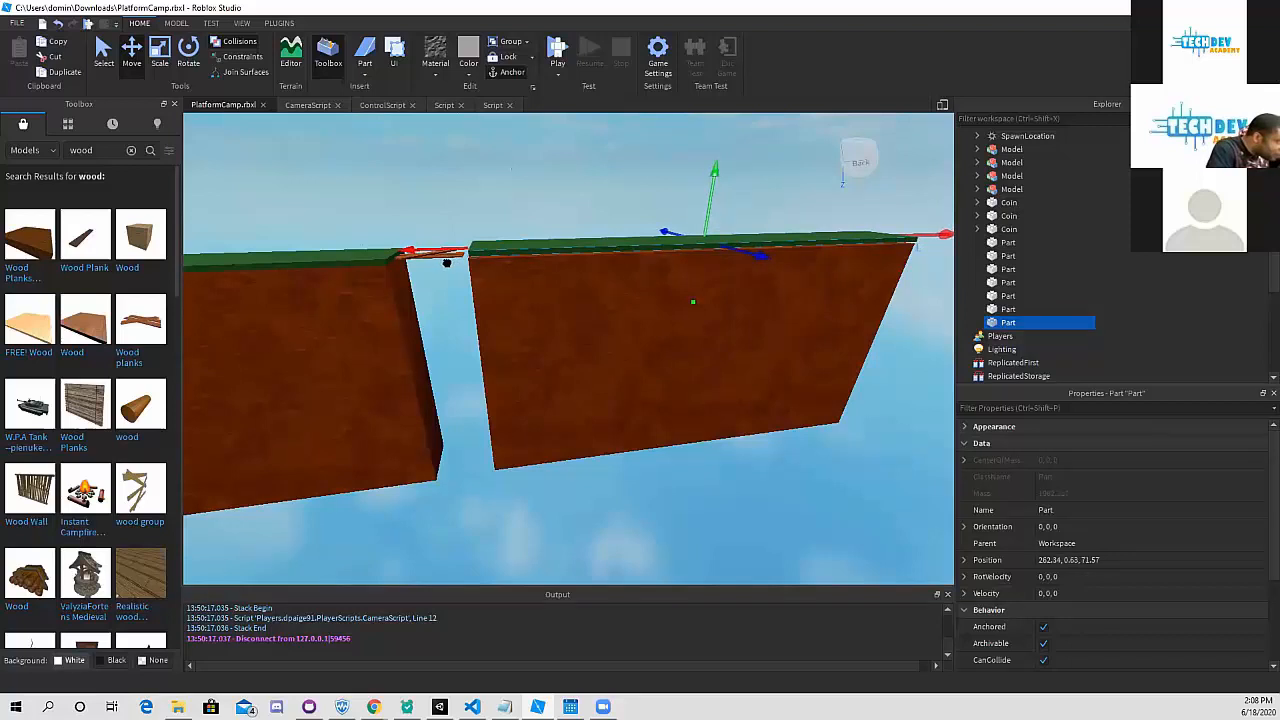
{"action": "left_click_drag", "start_coordinate": [704, 178], "coordinate": [705, 190]}
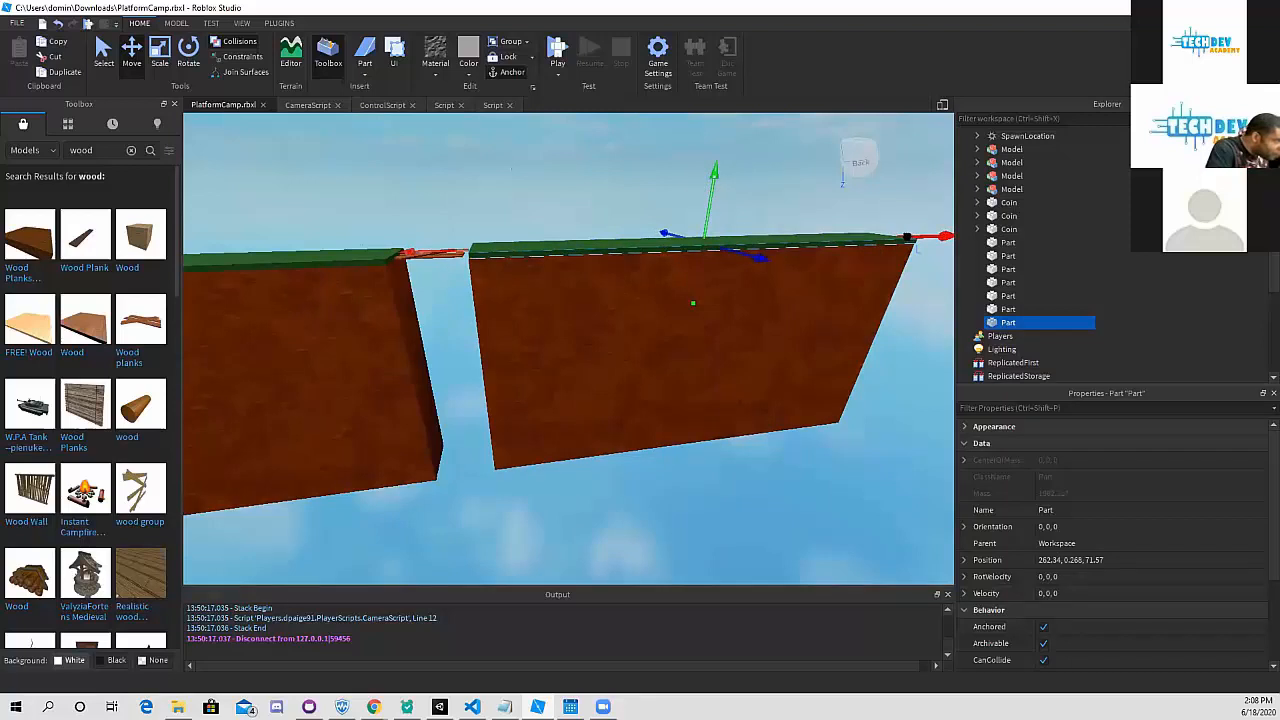
{"action": "left_click_drag", "start_coordinate": [907, 237], "coordinate": [909, 239]}
{"action": "left_click_drag", "start_coordinate": [907, 240], "coordinate": [906, 240]}
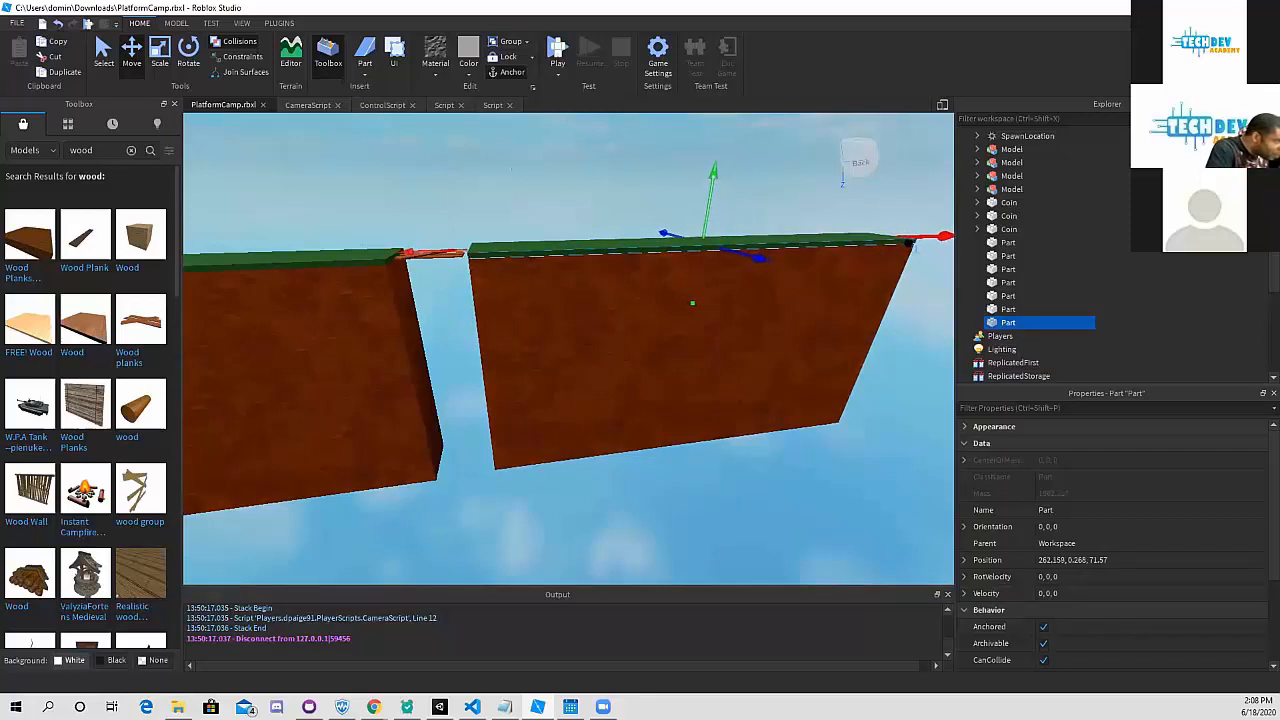
- Move the new dirt block and its grass top together against the plank ends and slightly lower, with the dirt block at about 260.92, -25.85, 71.57
{"action": "scroll", "coordinate": [691, 292], "scroll_direction": "up", "scroll_amount": 2}
{"action": "middle_click_drag", "start_coordinate": [548, 298], "coordinate": [585, 299]}
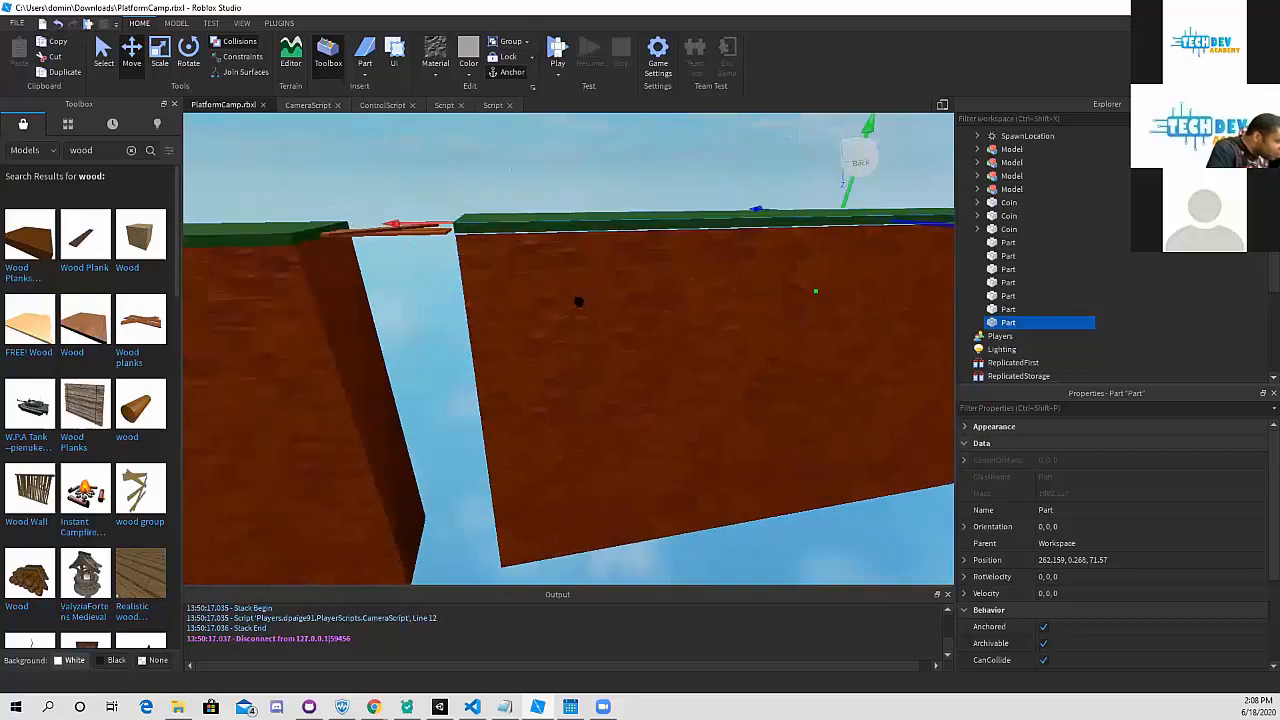
{"action": "left_click", "coordinate": [578, 301], "text": "ctrl"}
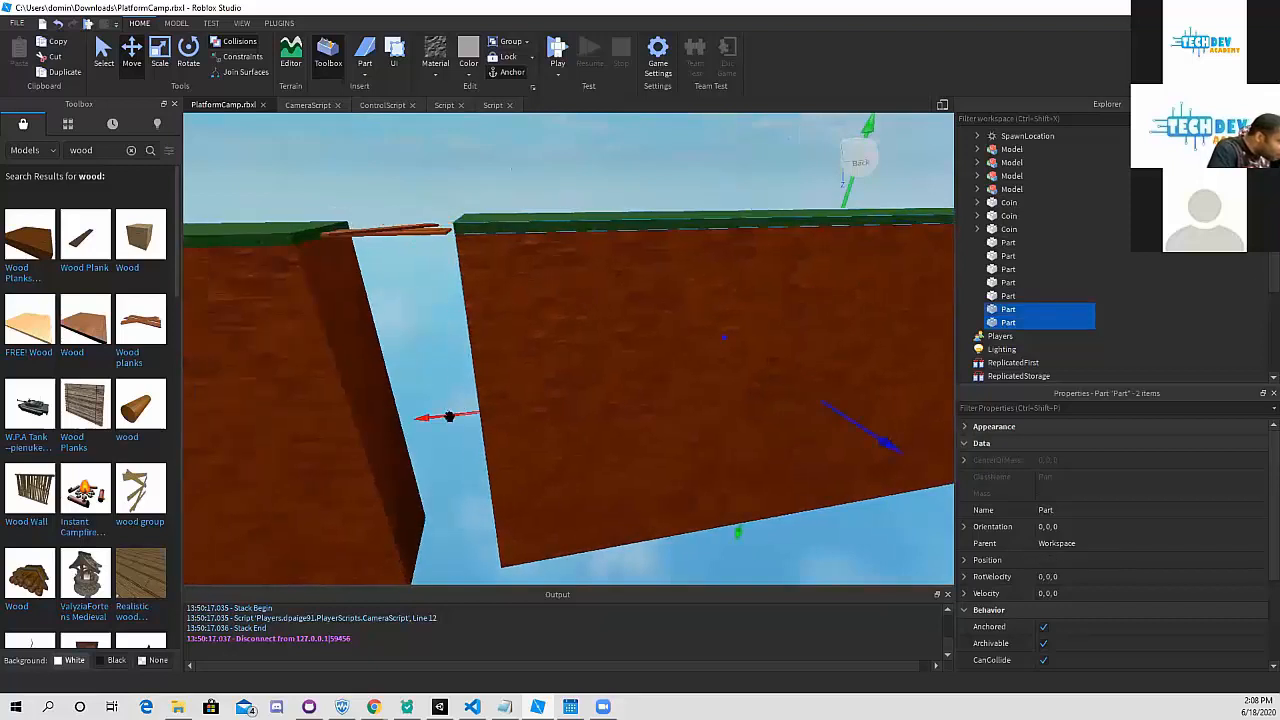
{"action": "left_click_drag", "start_coordinate": [449, 416], "coordinate": [443, 413]}
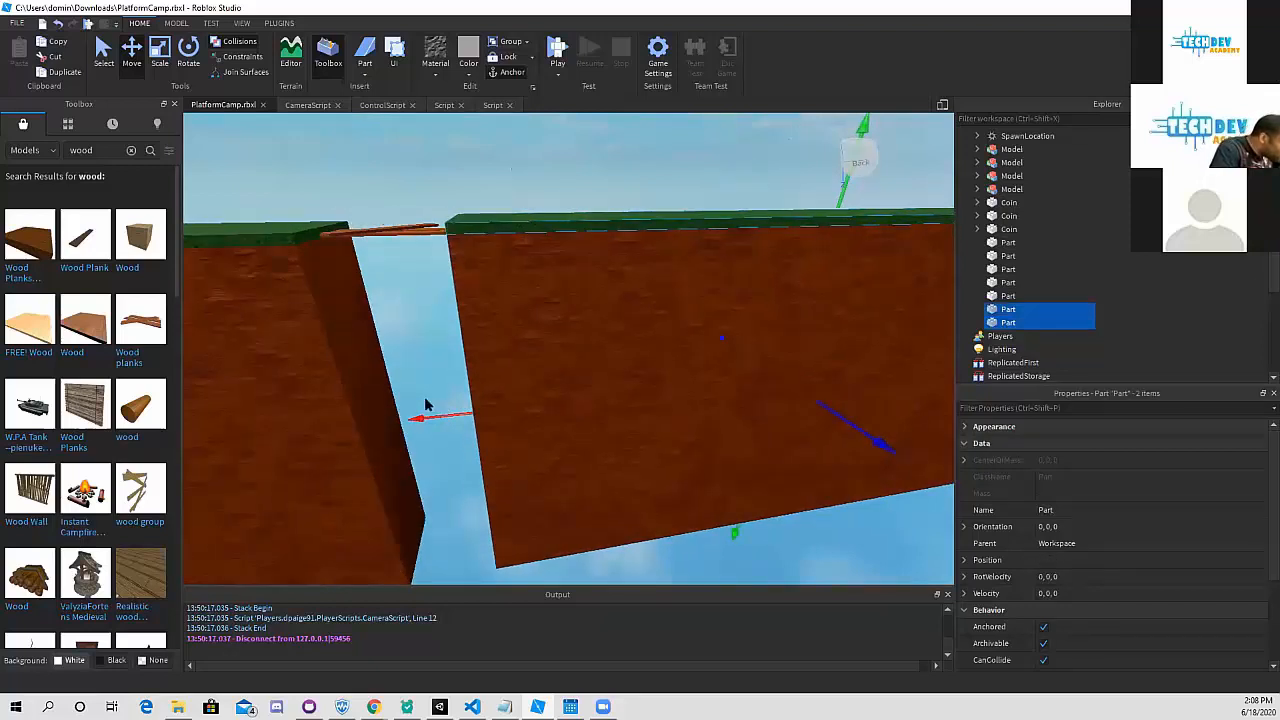
{"action": "middle_click_drag", "start_coordinate": [425, 403], "coordinate": [461, 401]}
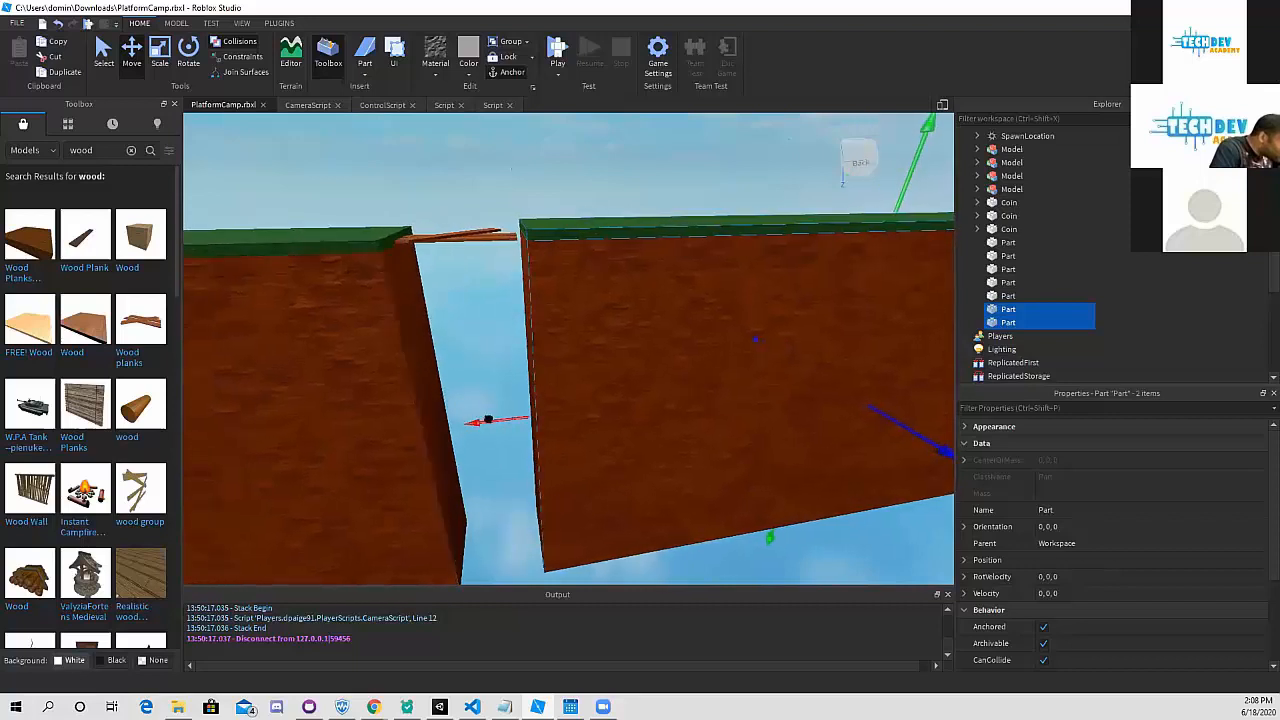
{"action": "left_click_drag", "start_coordinate": [488, 420], "coordinate": [484, 418]}
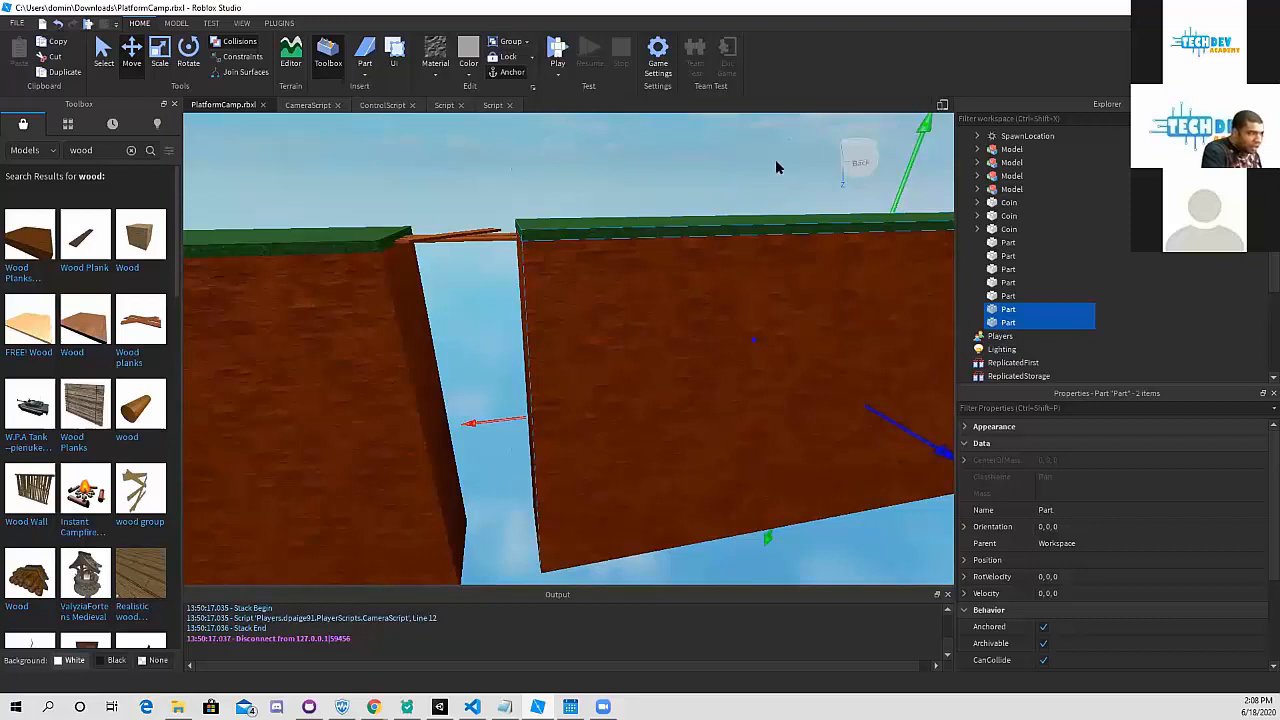
{"action": "left_click_drag", "start_coordinate": [919, 146], "coordinate": [920, 152]}
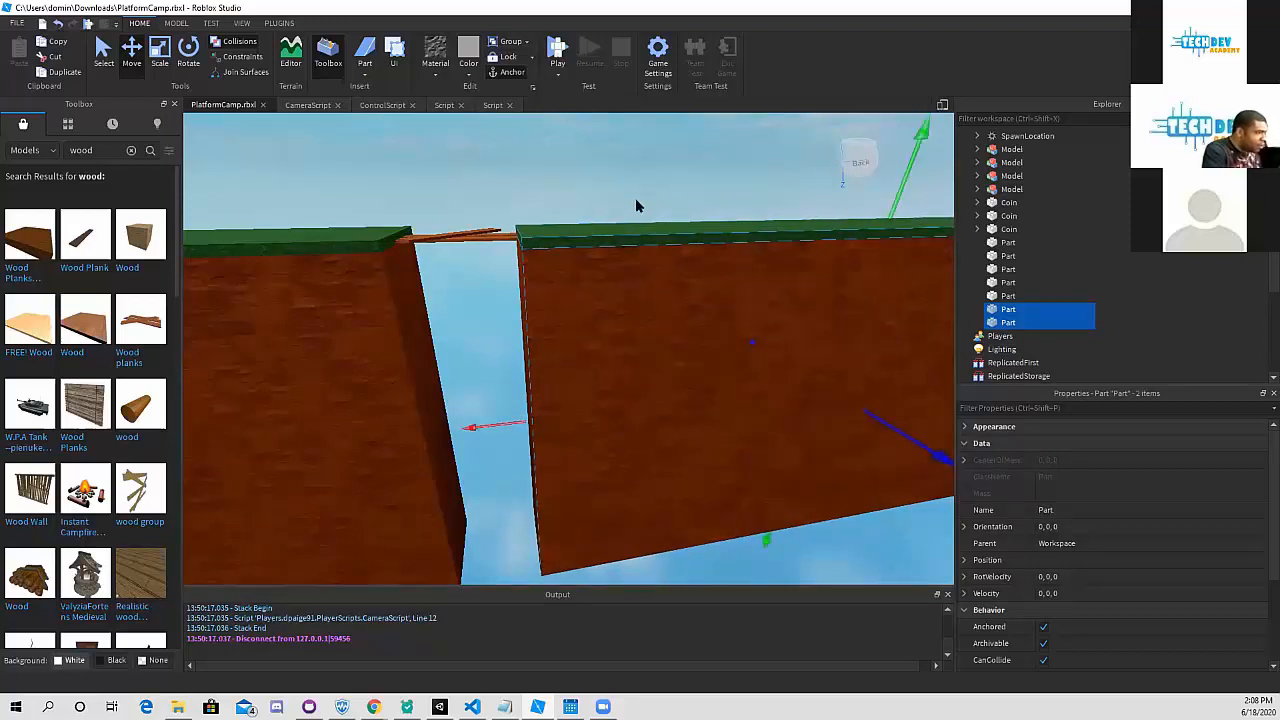
- Try to shorten the new dirt block and its grass top together with the Scale tool
{"action": "scroll", "coordinate": [706, 283], "scroll_direction": "down", "scroll_amount": 3}
{"action": "middle_click_drag", "start_coordinate": [706, 283], "coordinate": [635, 293]}
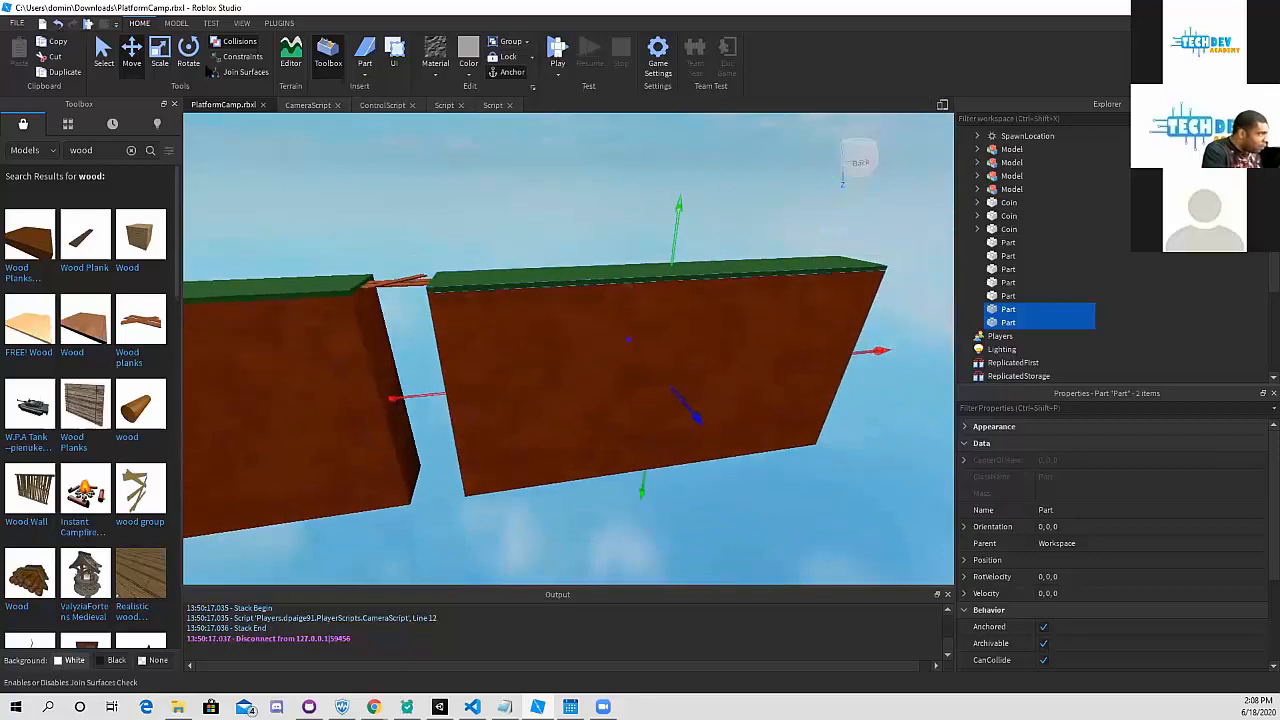
{"action": "left_click", "coordinate": [160, 52]}
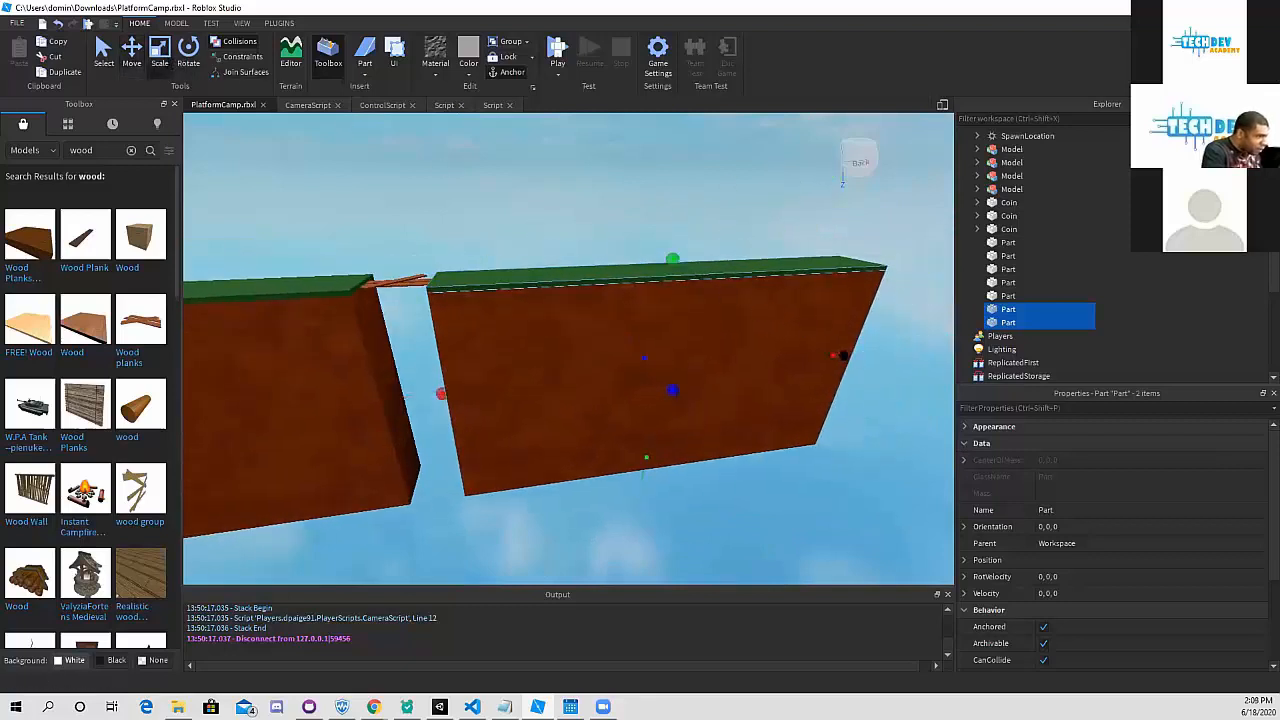
{"action": "left_click_drag", "start_coordinate": [836, 357], "coordinate": [815, 363]}
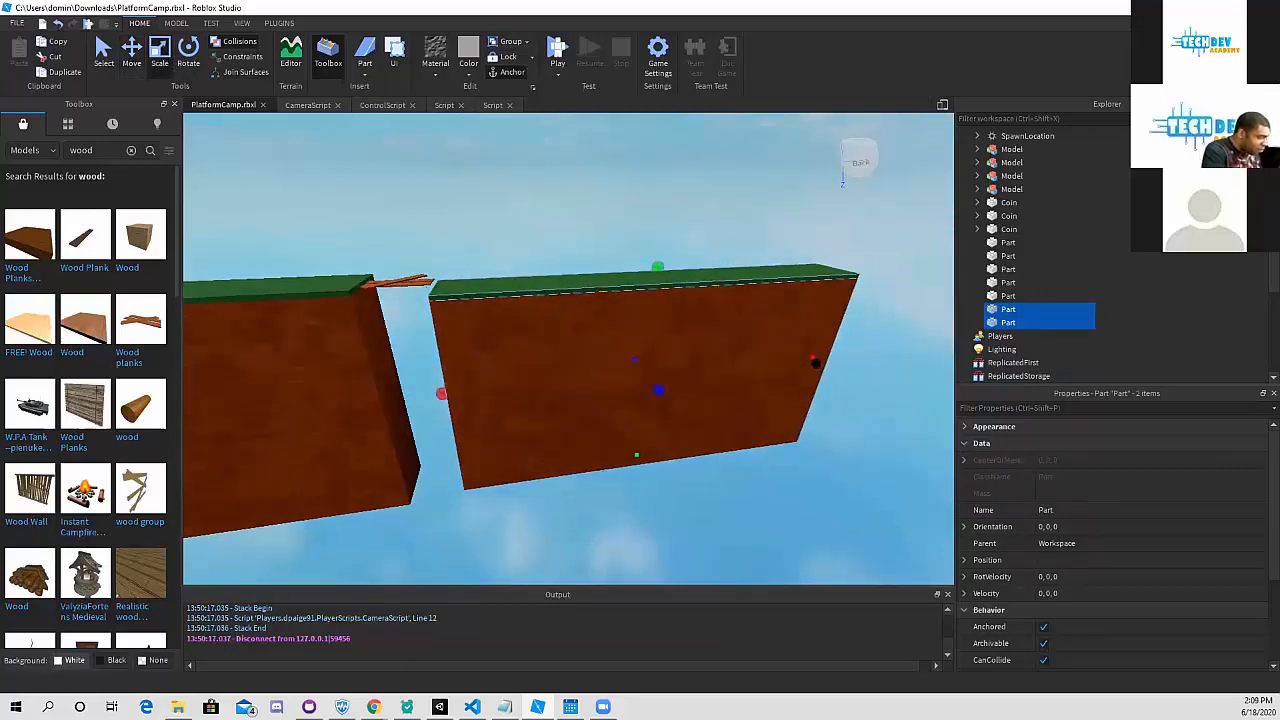
{"action": "key", "text": "ctrl+z"}
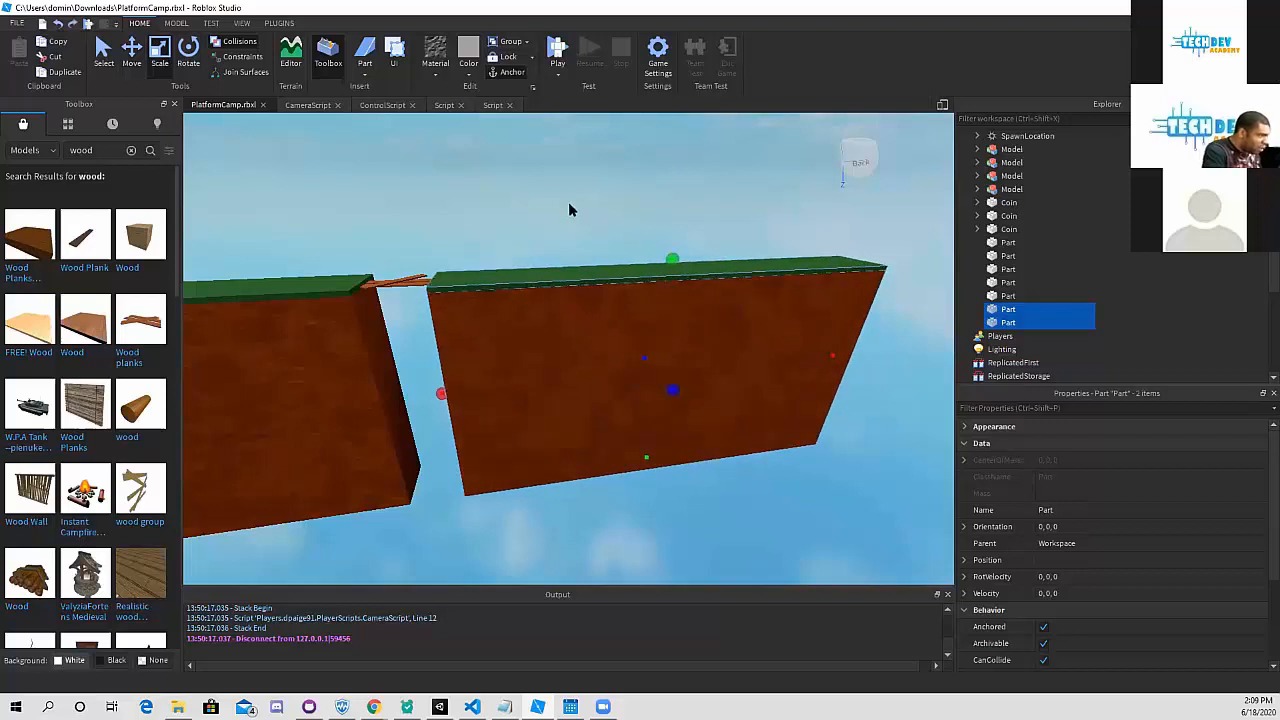
- Shorten the new dirt block and its grass top separately into a narrow pillar beside the planks, centred at about X 214.8
{"action": "left_click", "coordinate": [896, 334]}
{"action": "left_click", "coordinate": [812, 323]}
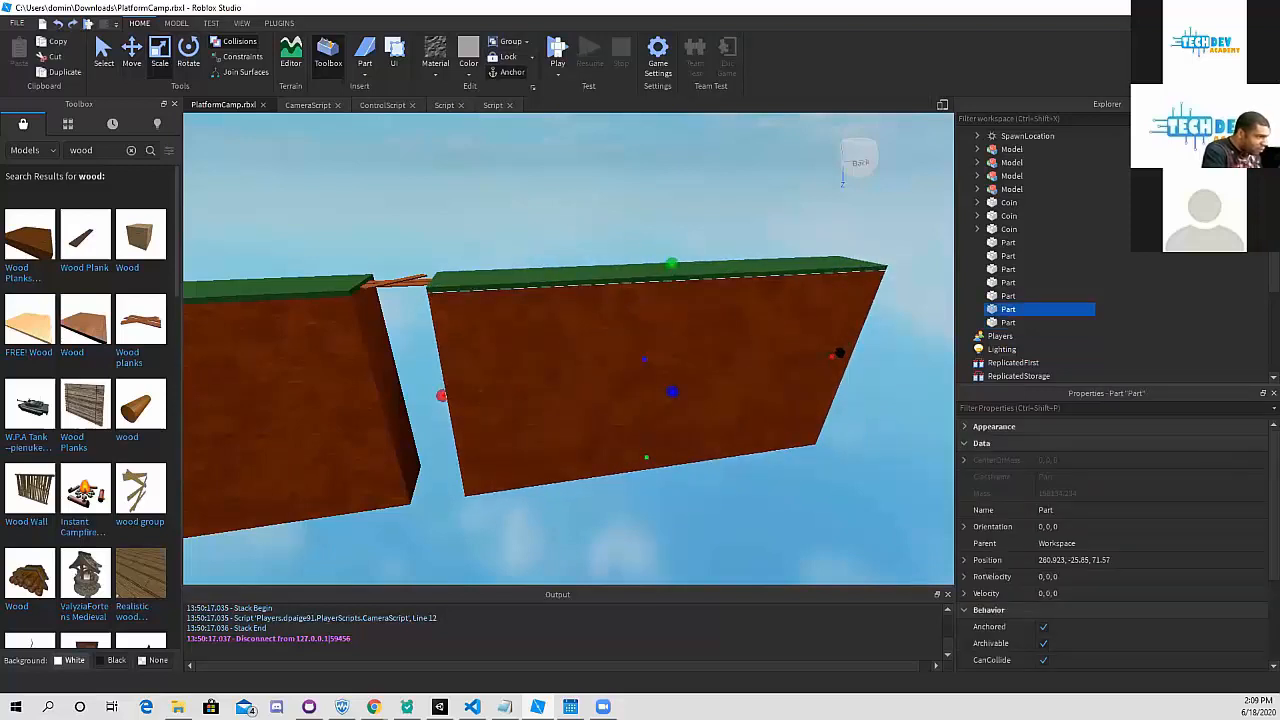
{"action": "left_click_drag", "start_coordinate": [830, 358], "coordinate": [479, 387]}
{"action": "left_click", "coordinate": [588, 275]}
{"action": "left_click_drag", "start_coordinate": [872, 259], "coordinate": [472, 354]}
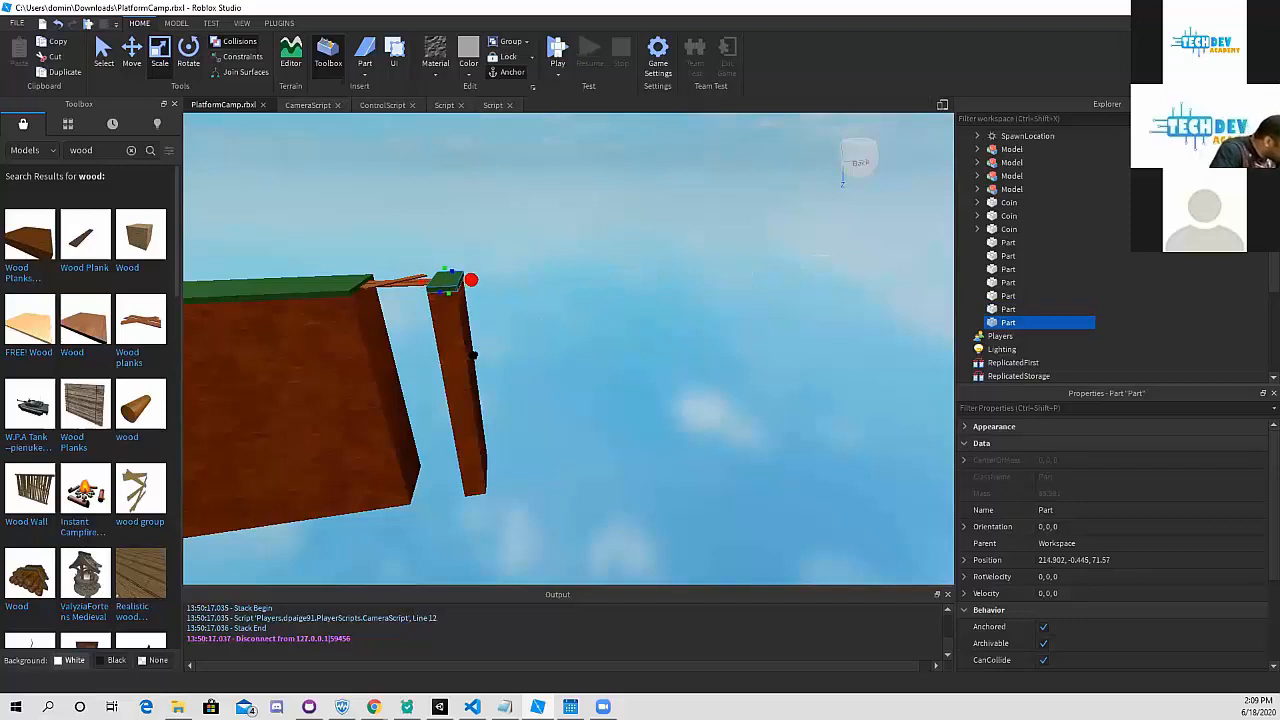
{"action": "left_click", "coordinate": [535, 303]}
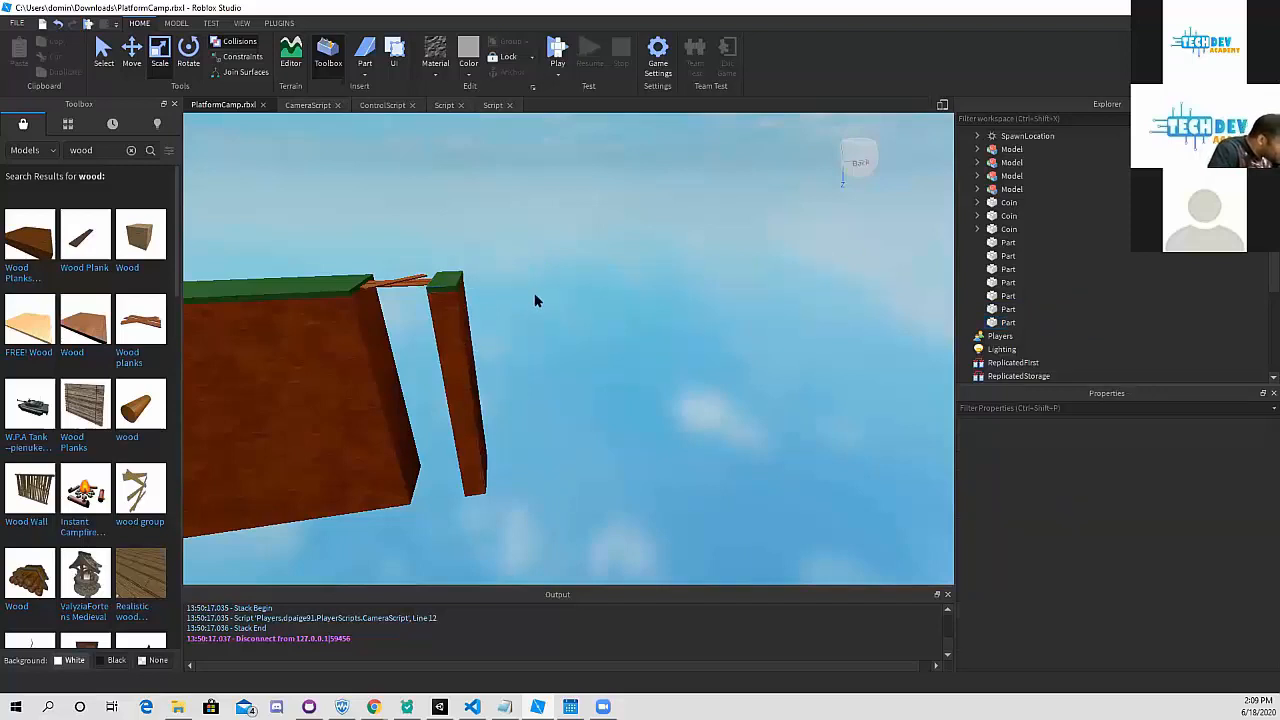
- Duplicate the plank bridge model and place the copy on the far side of the narrow pillar
{"action": "scroll", "coordinate": [536, 301], "scroll_direction": "up", "scroll_amount": 3}
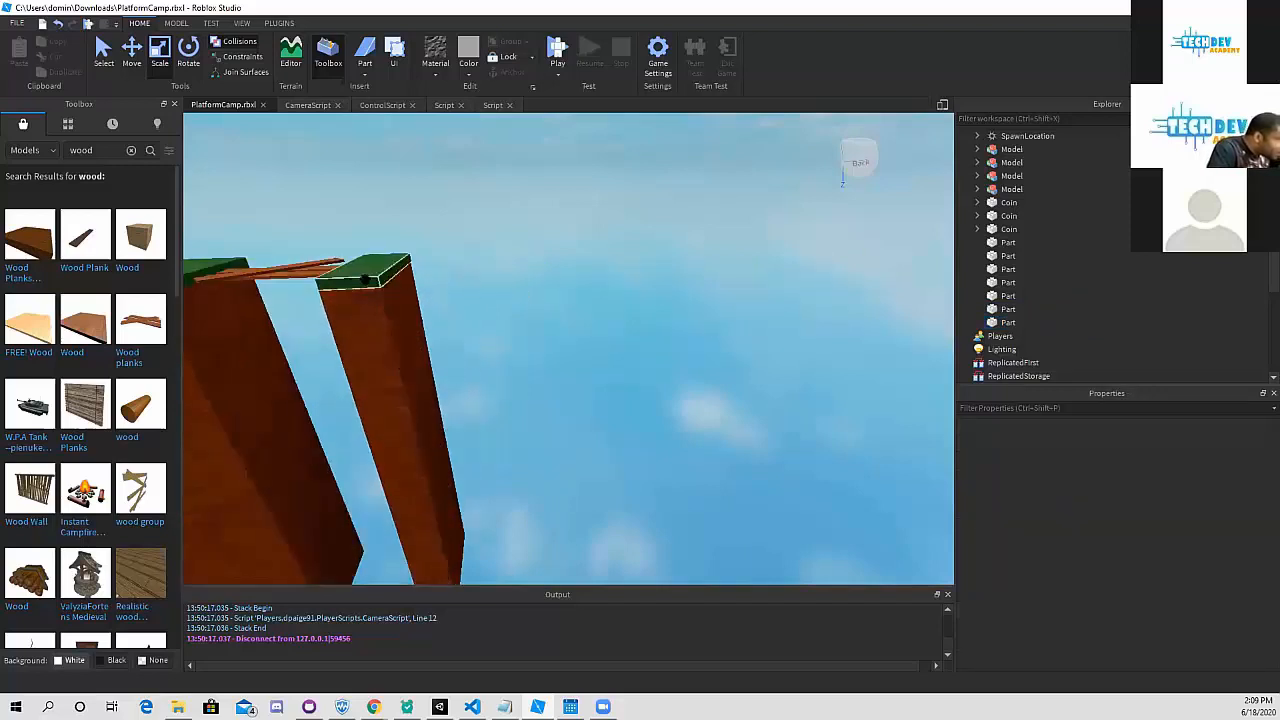
{"action": "left_click", "coordinate": [285, 268]}
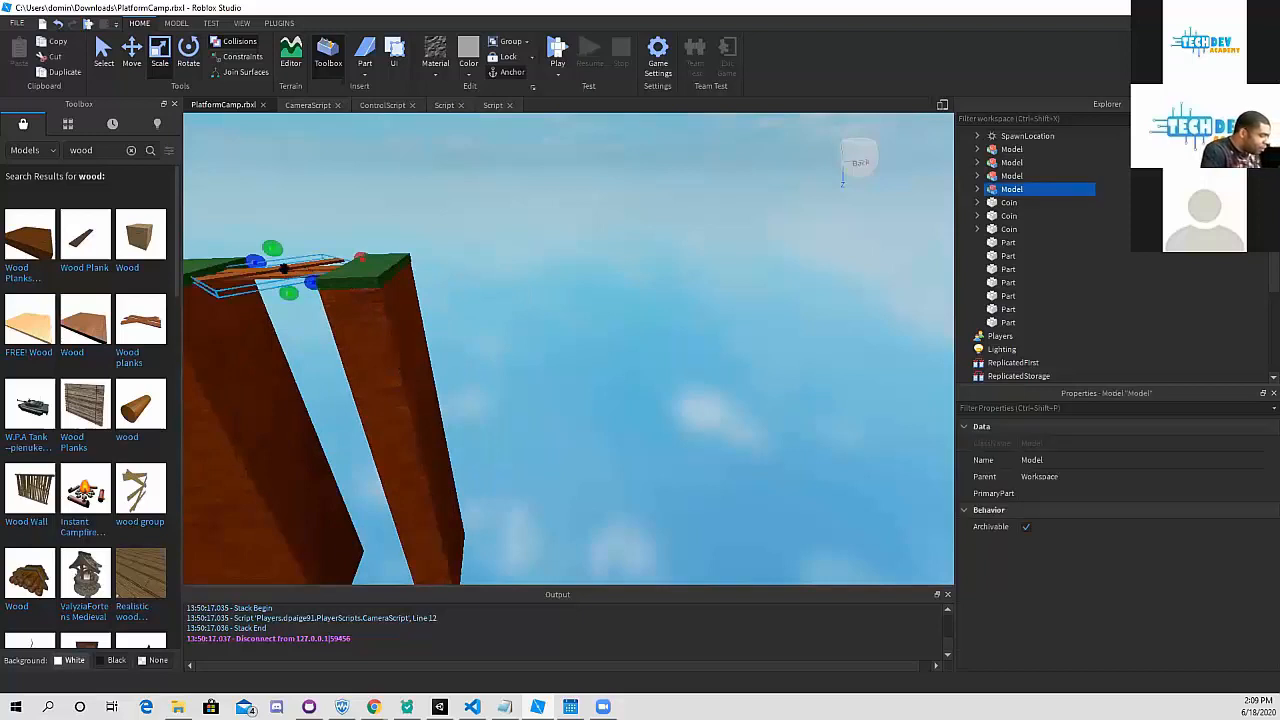
{"action": "key", "text": "ctrl+d"}
{"action": "key", "text": "ctrl+2"}
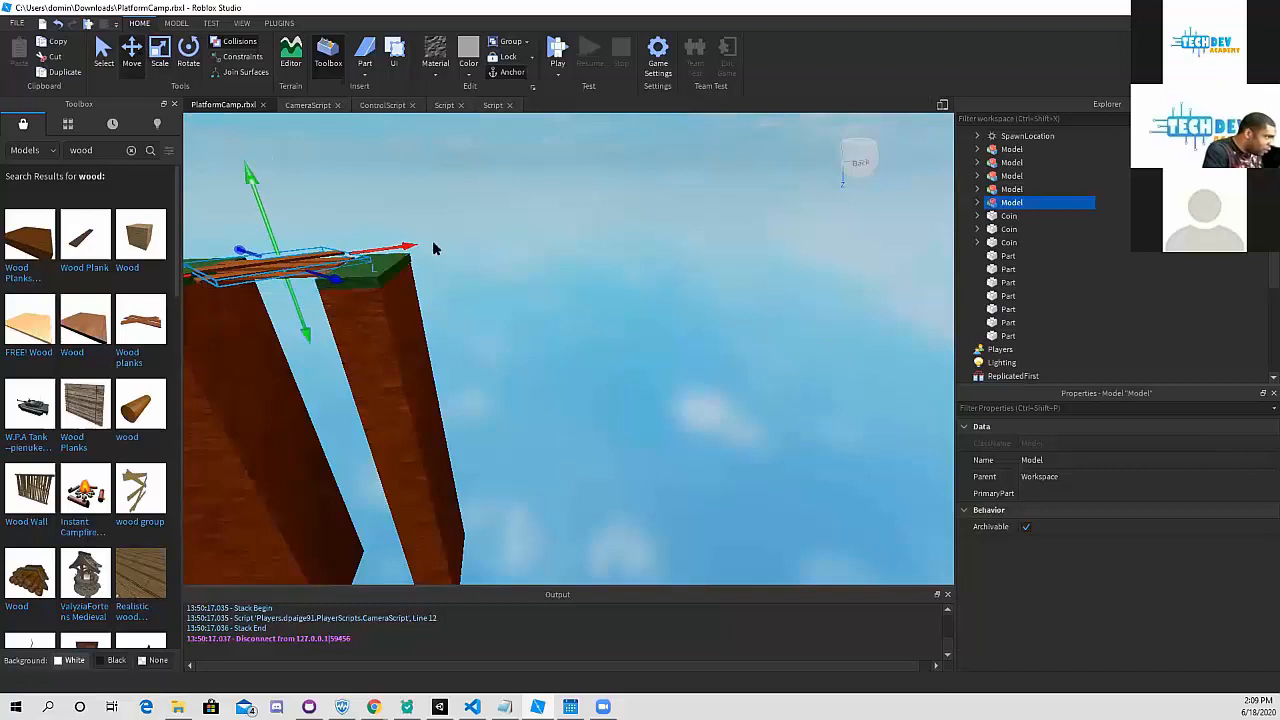
{"action": "left_click_drag", "start_coordinate": [320, 264], "coordinate": [585, 273]}
{"action": "left_click", "coordinate": [498, 250]}
{"action": "left_click", "coordinate": [476, 235]}
{"action": "left_click_drag", "start_coordinate": [444, 250], "coordinate": [382, 273]}
{"action": "middle_click_drag", "start_coordinate": [424, 278], "coordinate": [450, 288]}
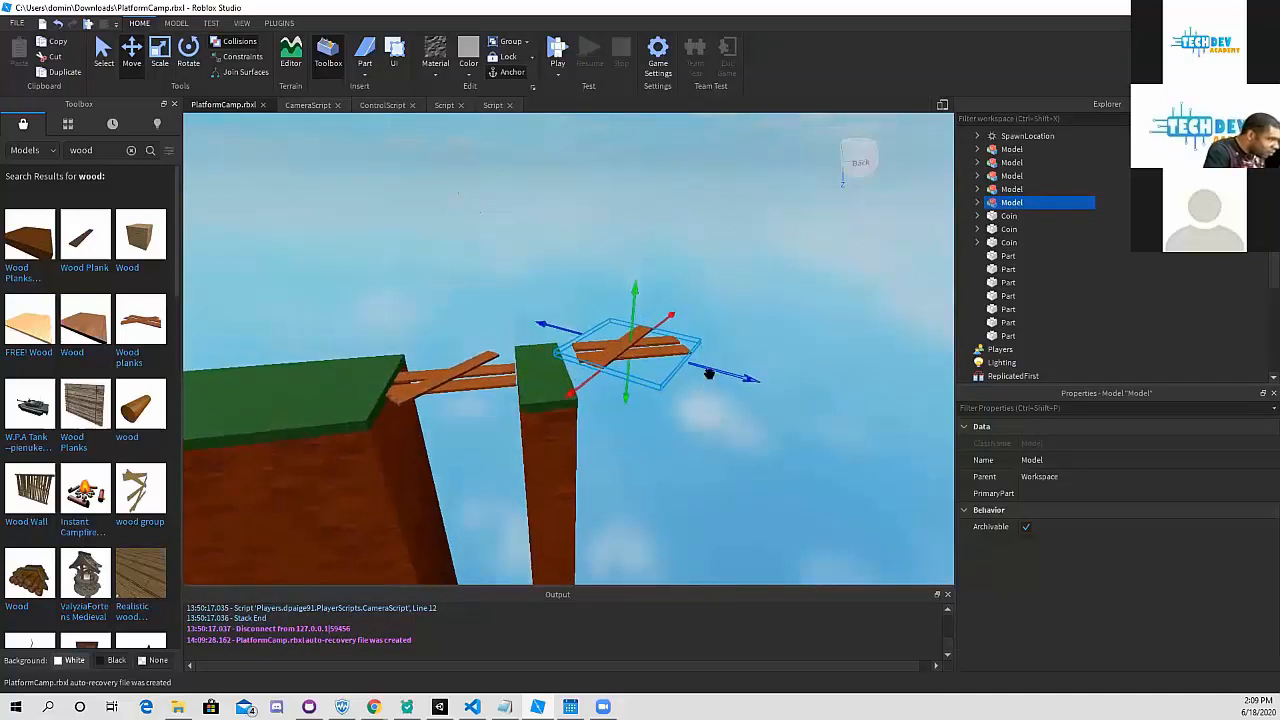
- Shift the copied plank bridge along both horizontal axes so it meets the pillar's far edge in line with the first planks
{"action": "left_click_drag", "start_coordinate": [736, 377], "coordinate": [758, 386]}
{"action": "left_click_drag", "start_coordinate": [614, 396], "coordinate": [593, 412]}
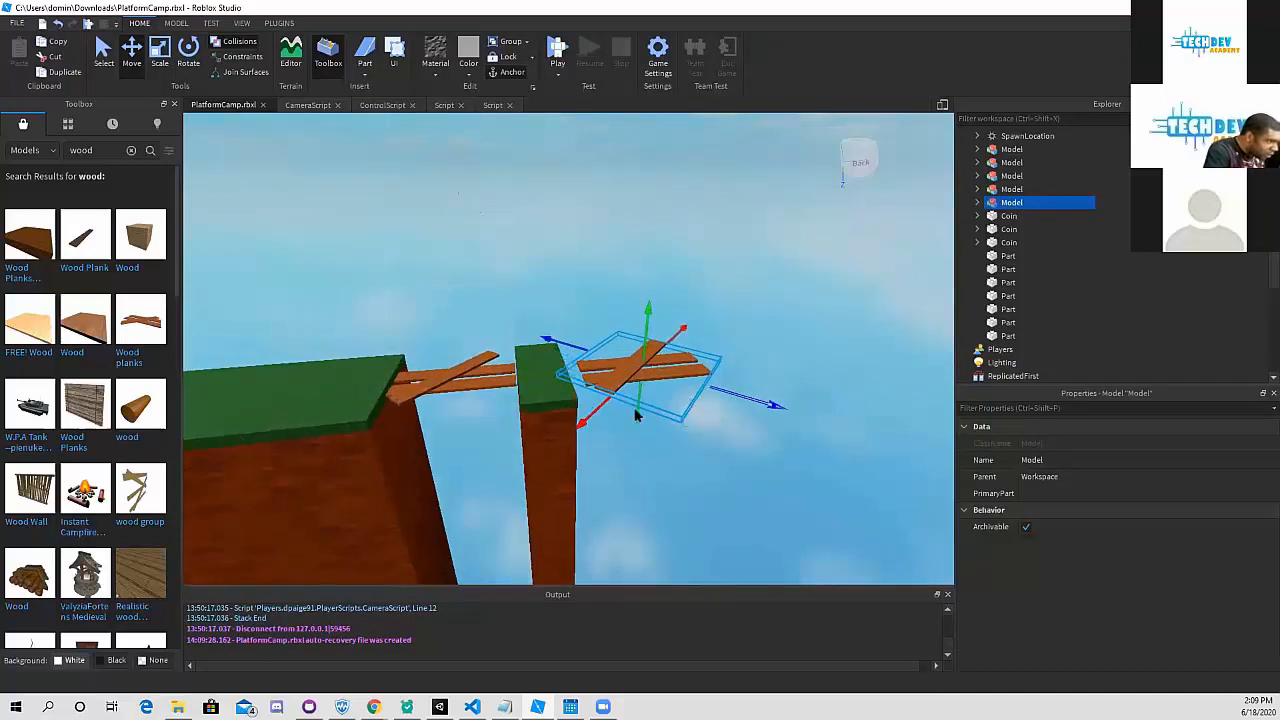
{"action": "left_click_drag", "start_coordinate": [746, 396], "coordinate": [721, 393]}
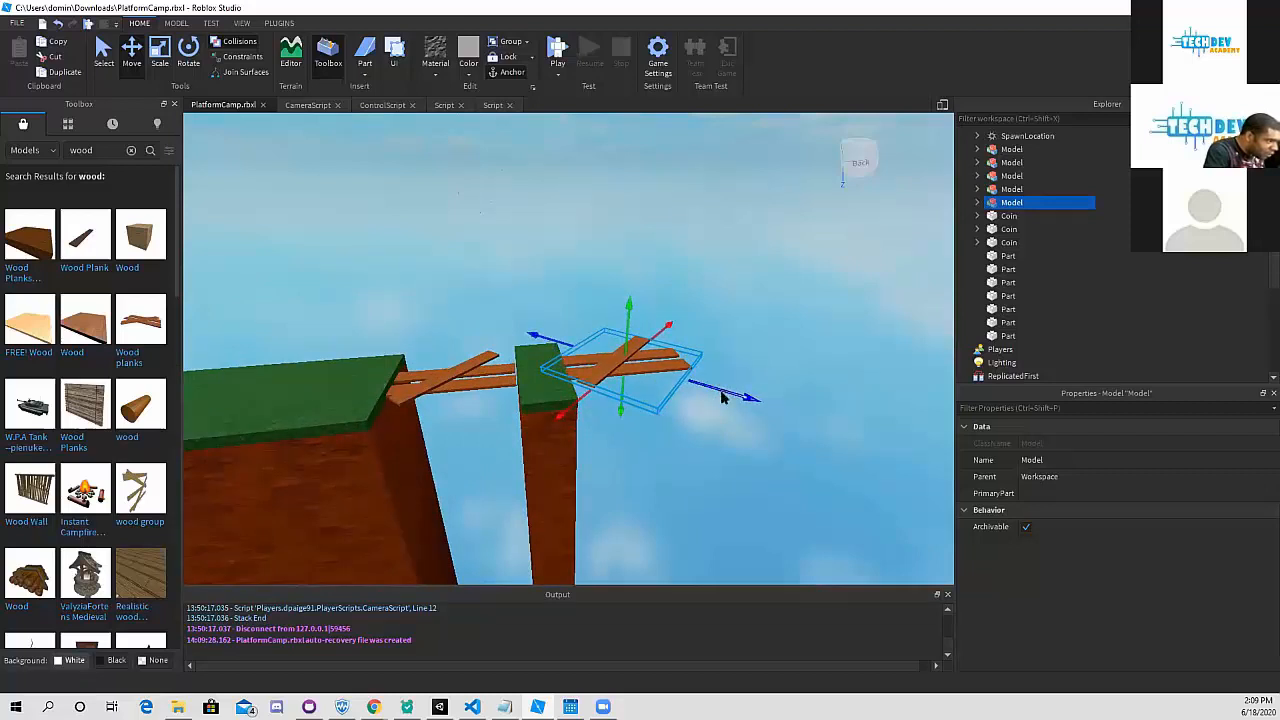
{"action": "left_click_drag", "start_coordinate": [664, 329], "coordinate": [636, 328]}
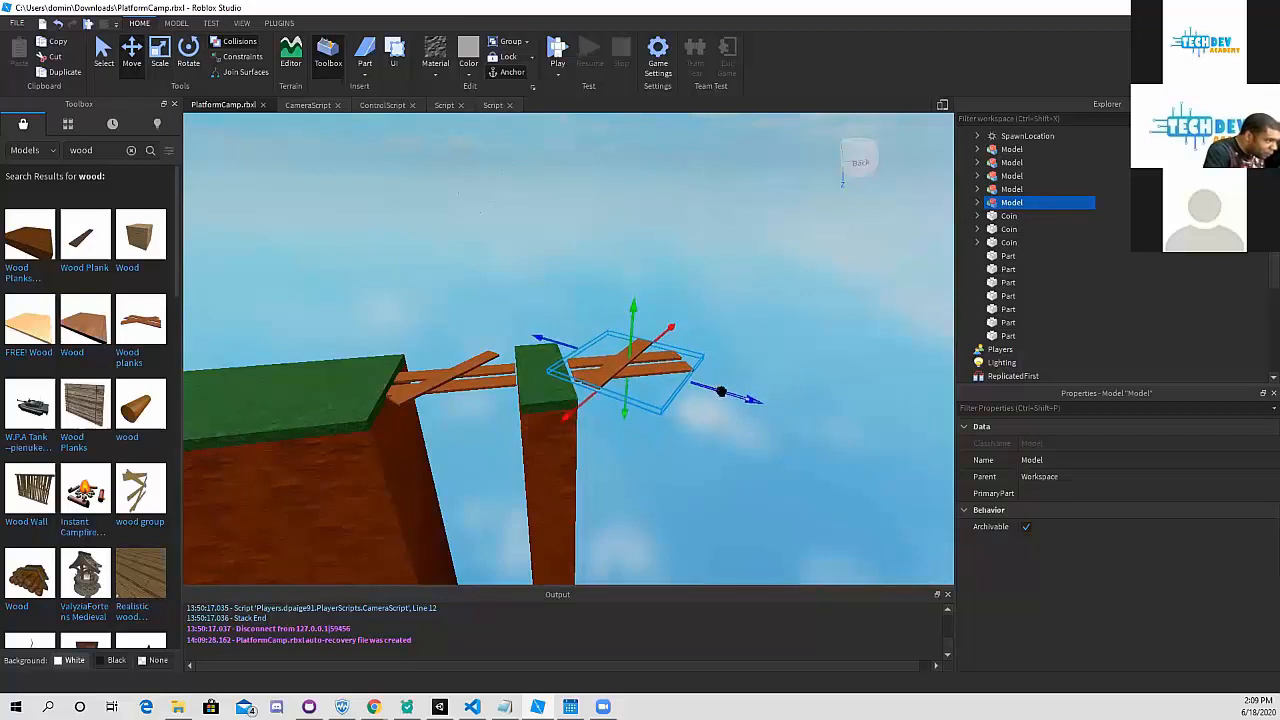
{"action": "middle_click_drag", "start_coordinate": [690, 447], "coordinate": [686, 419]}
{"action": "right_click_drag", "start_coordinate": [686, 419], "coordinate": [731, 489]}
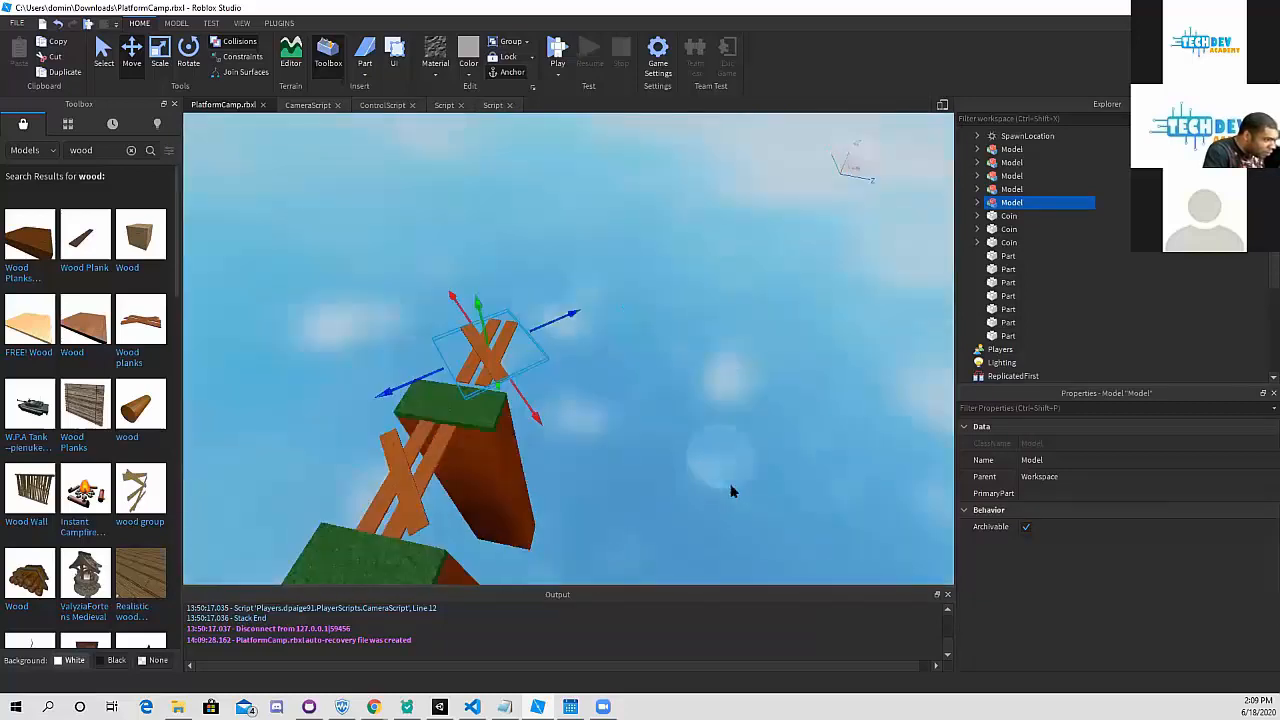
{"action": "left_click_drag", "start_coordinate": [479, 431], "coordinate": [473, 426]}
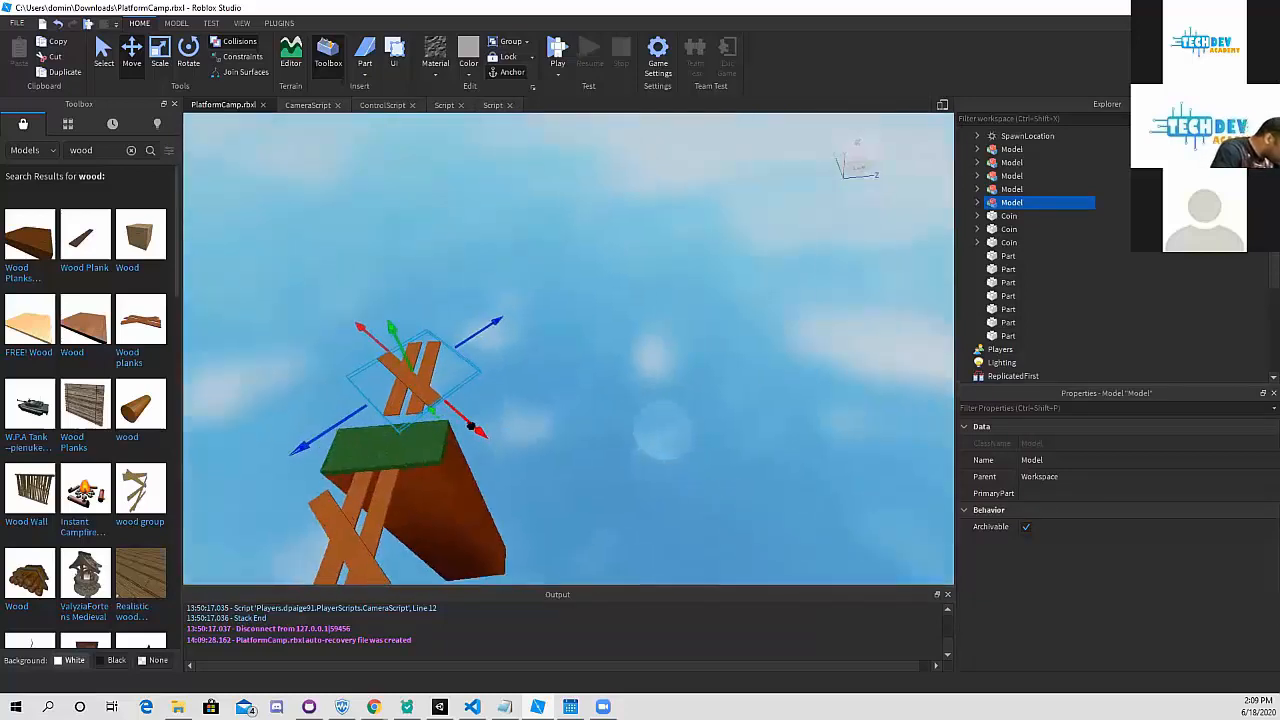
{"action": "left_click_drag", "start_coordinate": [352, 412], "coordinate": [335, 420]}
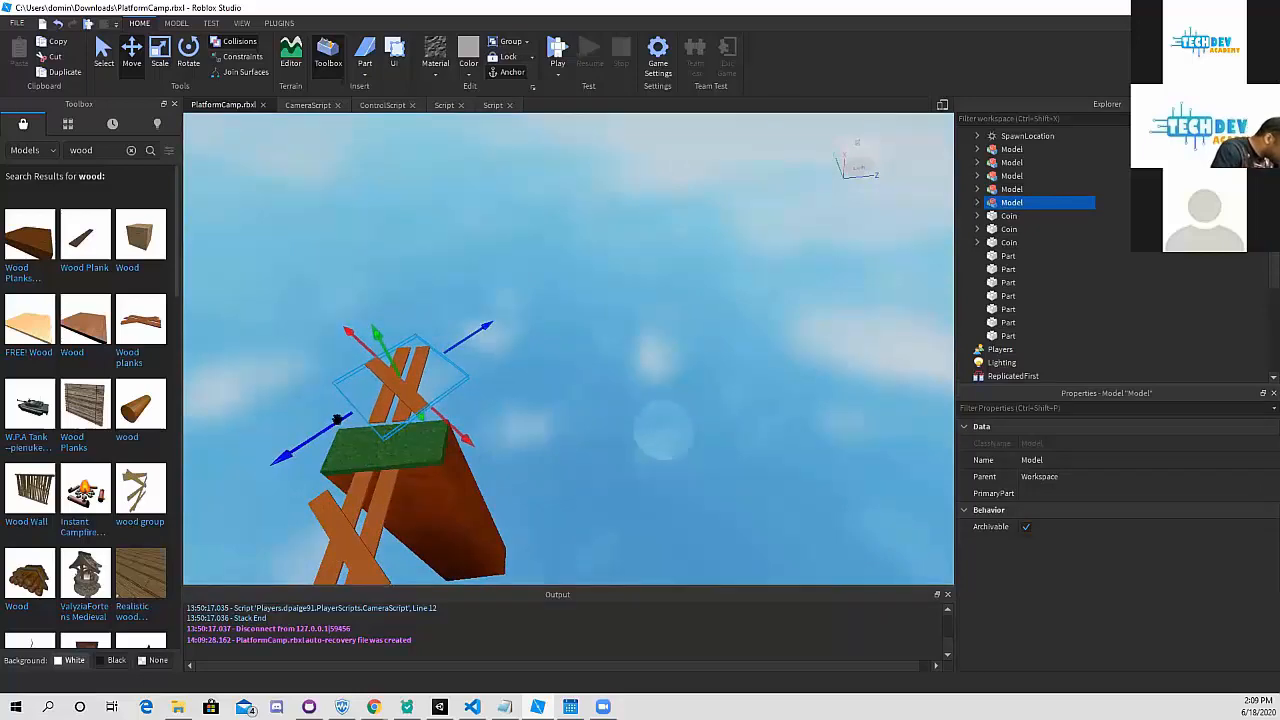
- Lower the copied plank bridge to the level of the pillar's grass top
{"action": "scroll", "coordinate": [668, 348], "scroll_direction": "up", "scroll_amount": 2}
{"action": "right_click_drag", "start_coordinate": [668, 348], "coordinate": [665, 350]}
{"action": "scroll", "coordinate": [665, 350], "scroll_direction": "up", "scroll_amount": 2}
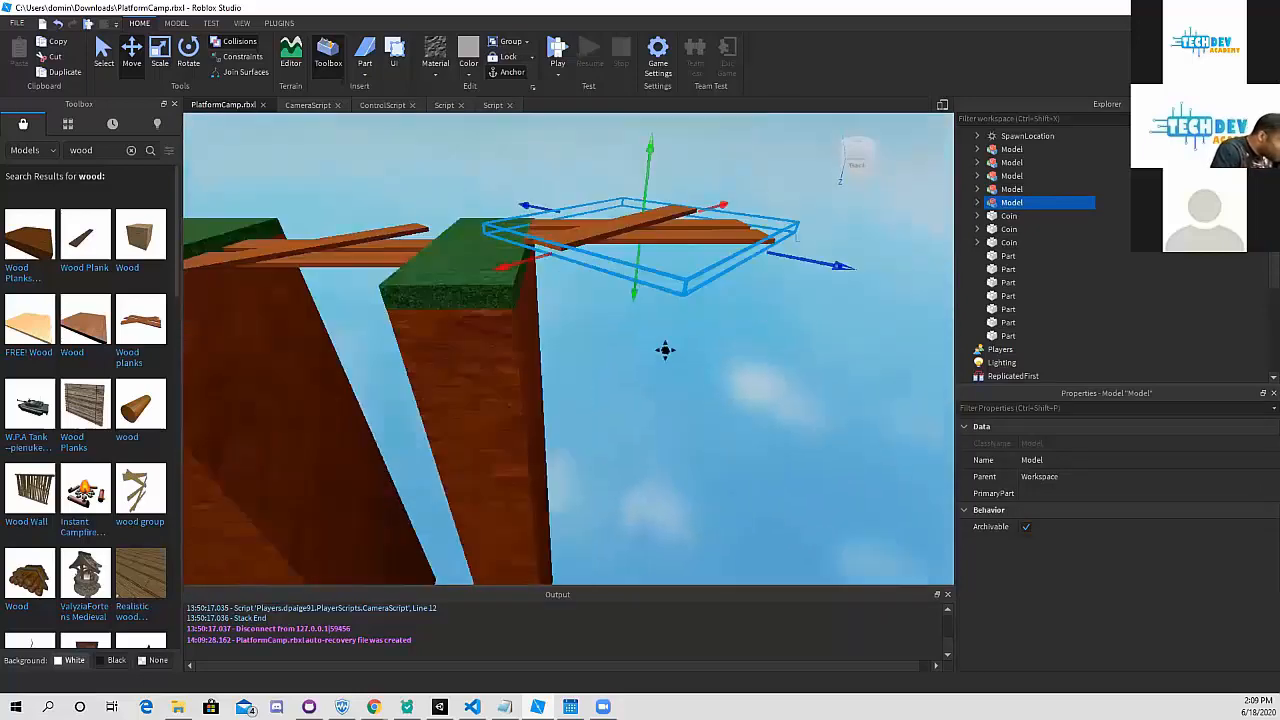
{"action": "middle_click_drag", "start_coordinate": [665, 350], "coordinate": [673, 342]}
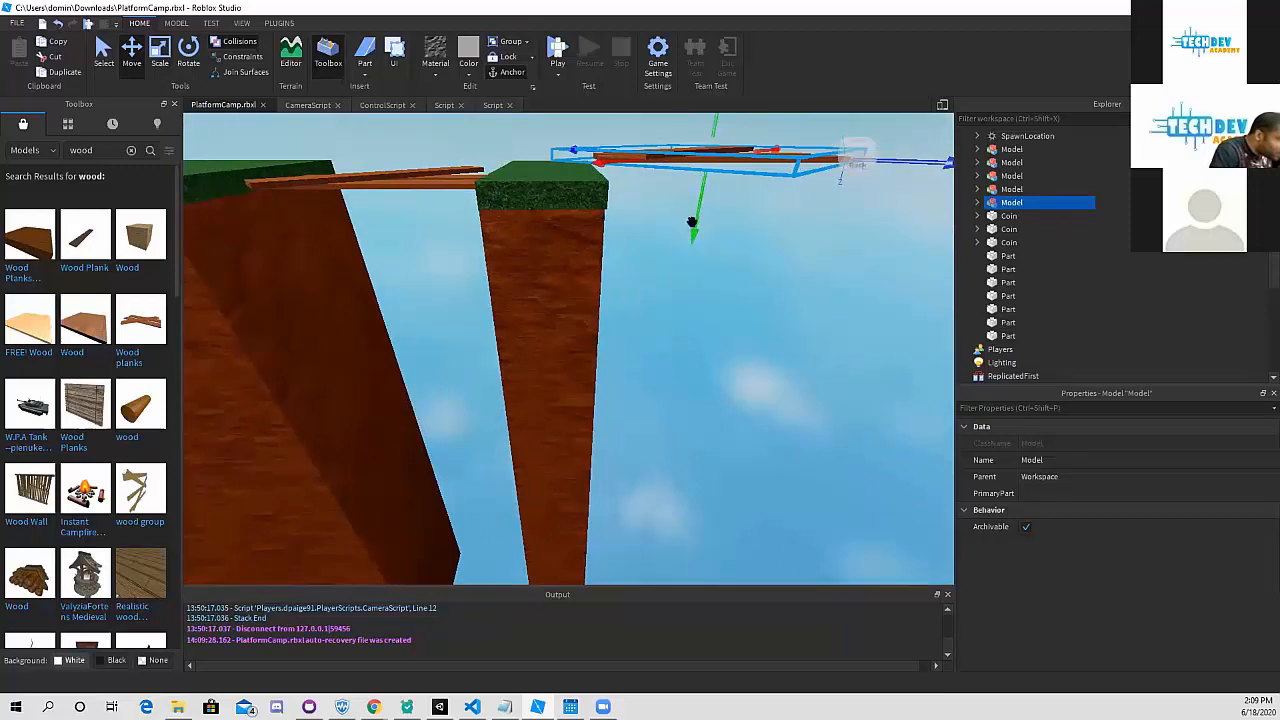
{"action": "left_click_drag", "start_coordinate": [692, 222], "coordinate": [696, 234]}
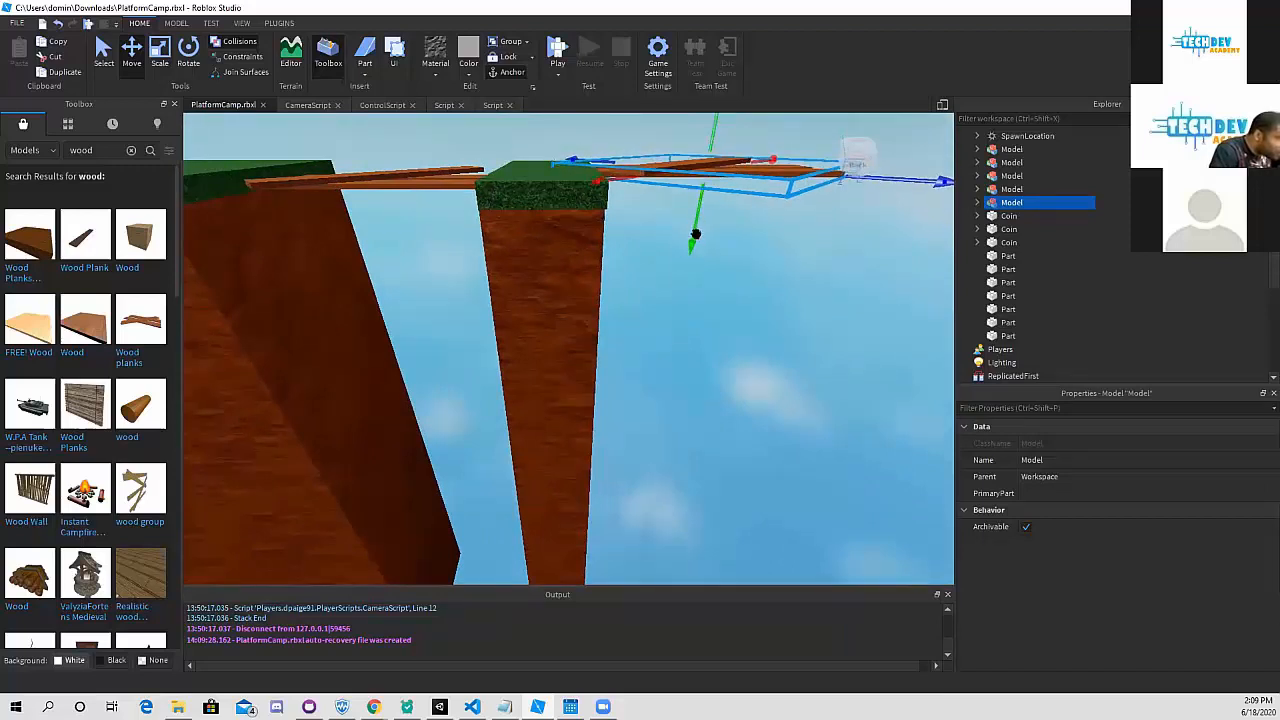
- Duplicate the narrow pillar's dirt block and grass top and place them level beyond the second planks, with the dirt block at about 231.99, -25.6, 71.57
{"action": "left_click", "coordinate": [563, 294]}
{"action": "key", "text": "f"}
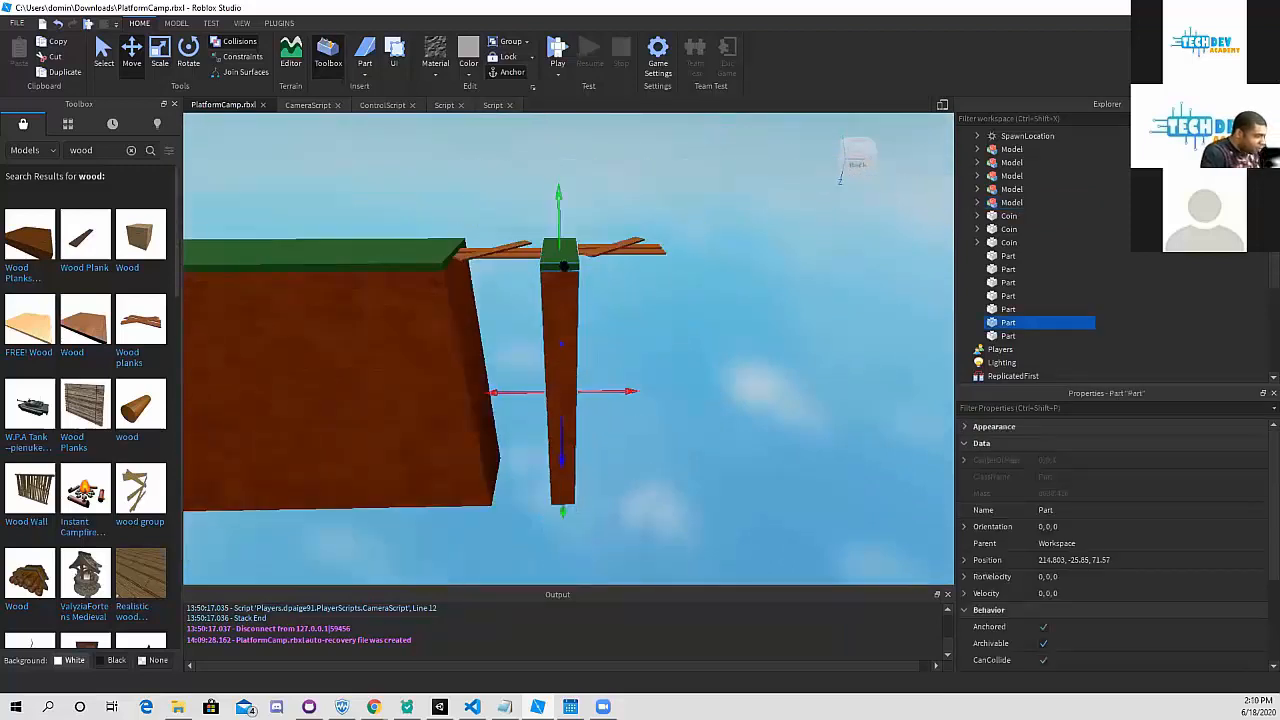
{"action": "left_click", "coordinate": [565, 270], "text": "shift"}
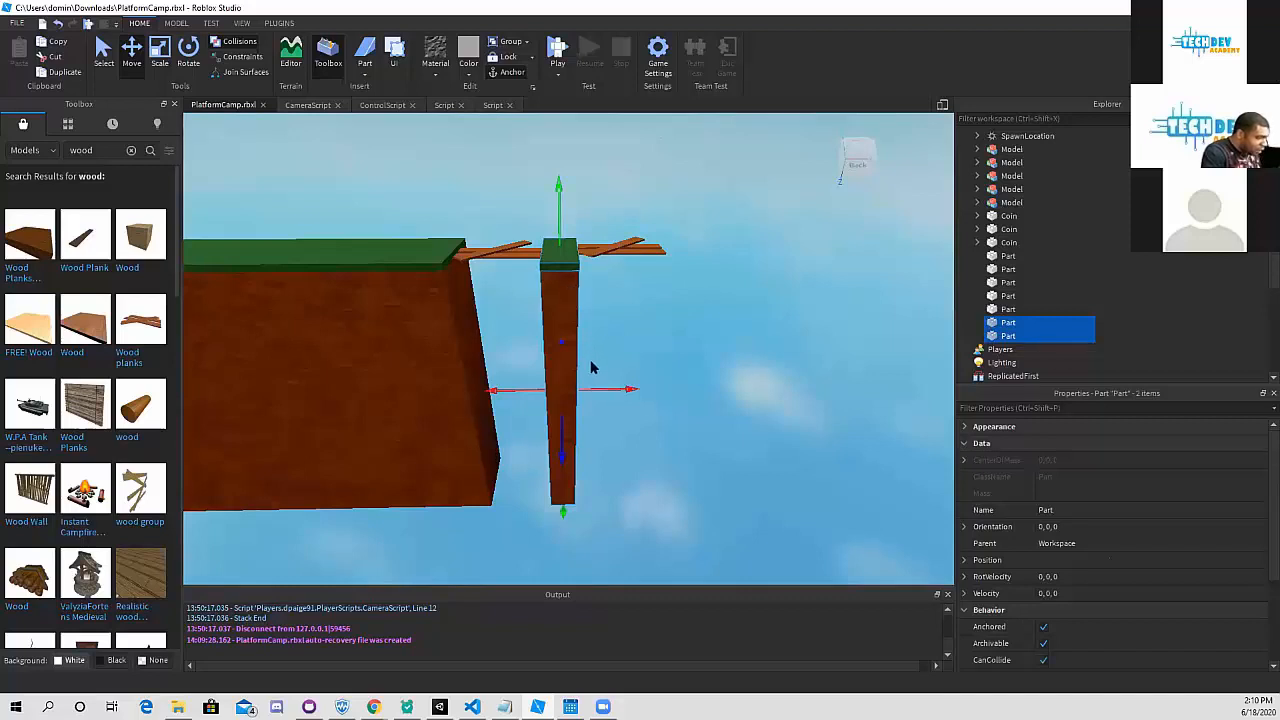
{"action": "key", "text": "ctrl+d"}
{"action": "scroll", "coordinate": [601, 267], "scroll_direction": "down", "scroll_amount": 6}
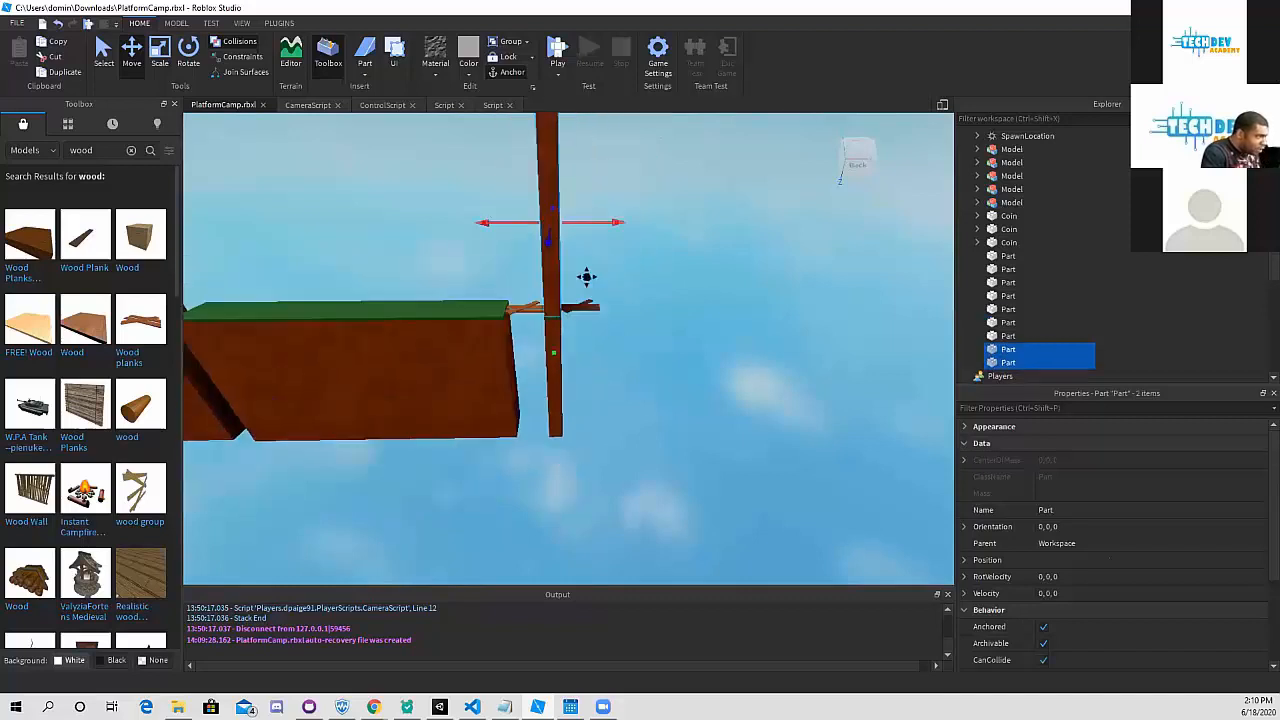
{"action": "left_click_drag", "start_coordinate": [586, 240], "coordinate": [649, 254]}
{"action": "left_click_drag", "start_coordinate": [597, 358], "coordinate": [597, 458]}
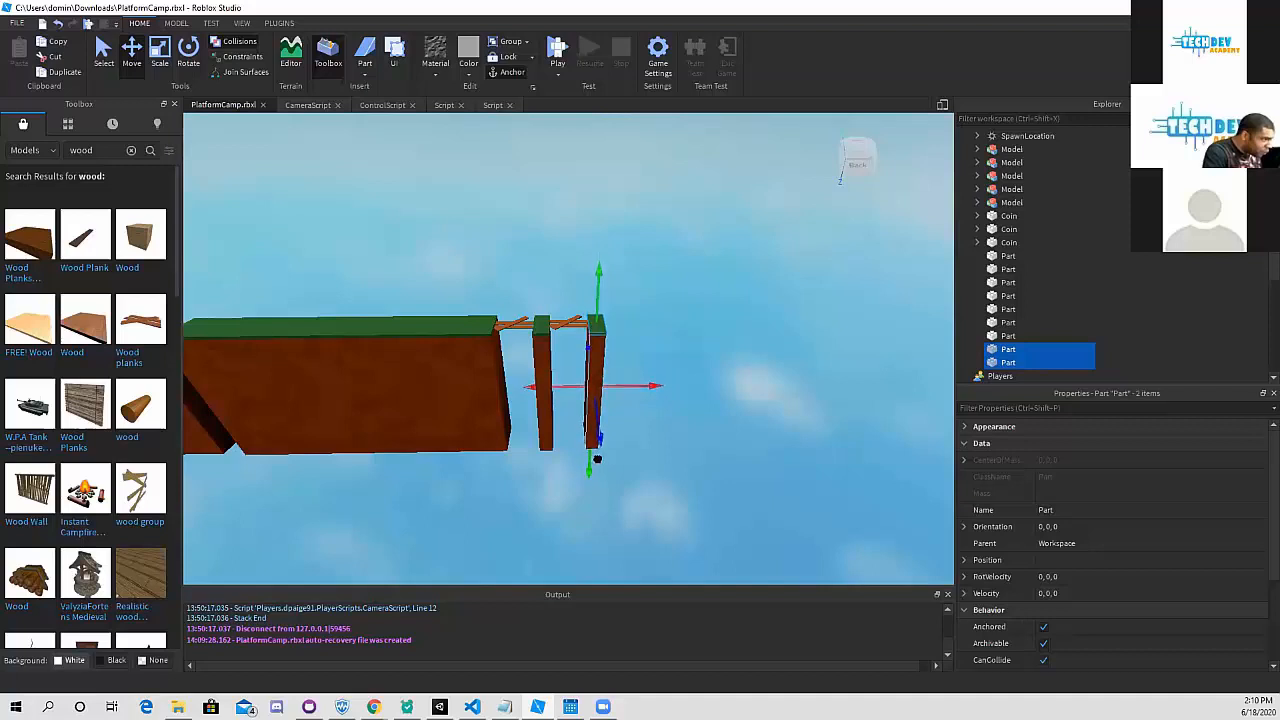
- Try to lengthen the second pillar's dirt block and grass top together with the Scale tool
{"action": "scroll", "coordinate": [657, 363], "scroll_direction": "up", "scroll_amount": 5}
{"action": "middle_click_drag", "start_coordinate": [656, 362], "coordinate": [698, 355]}
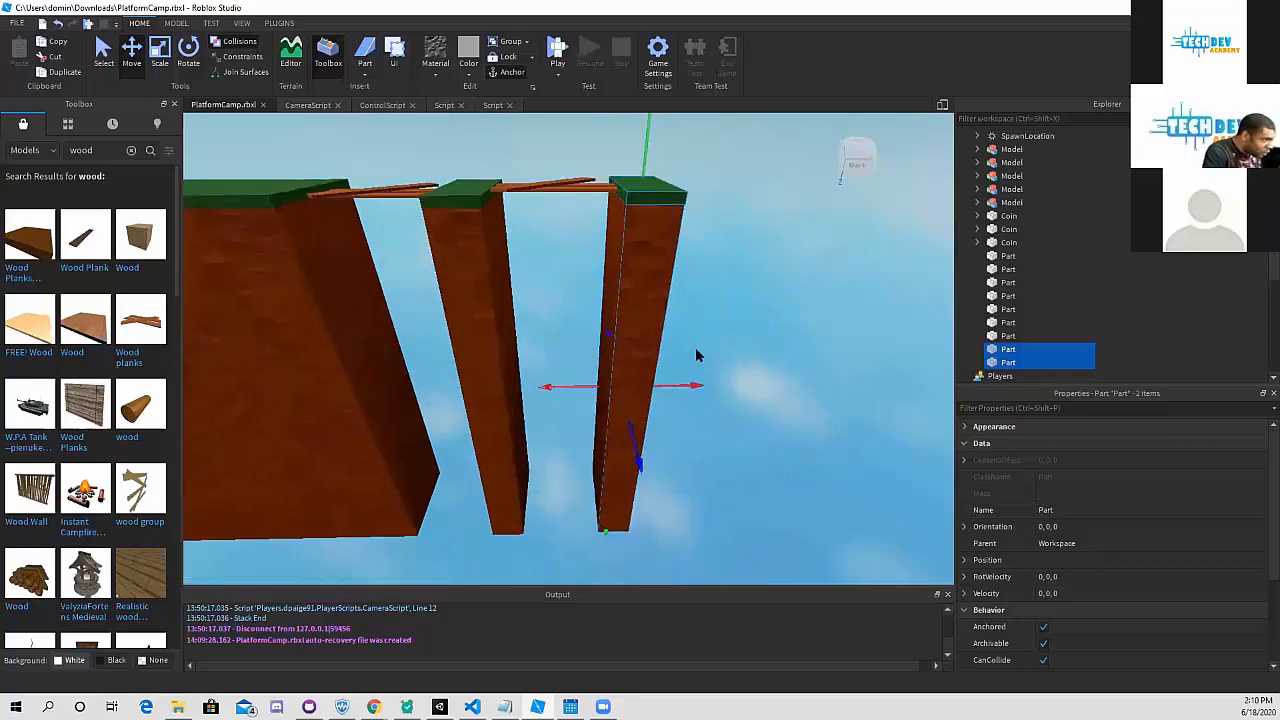
{"action": "middle_click_drag", "start_coordinate": [637, 308], "coordinate": [629, 309]}
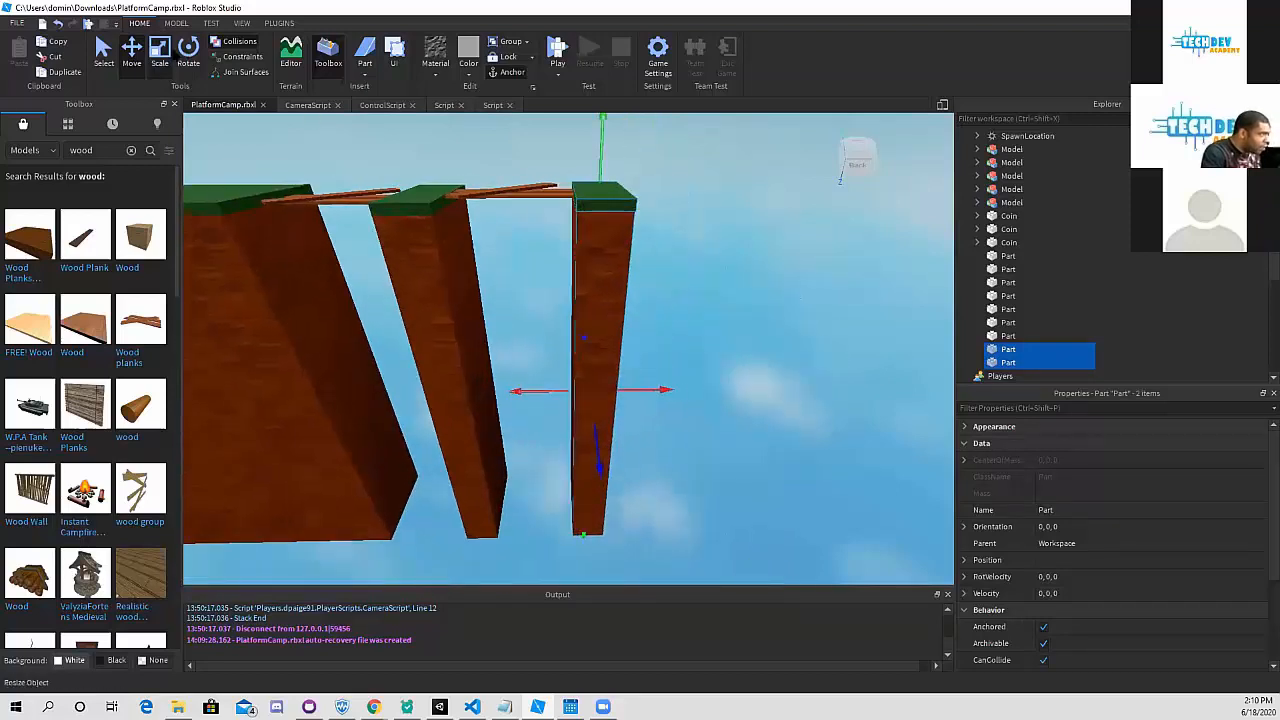
{"action": "left_click", "coordinate": [160, 52]}
{"action": "left_click_drag", "start_coordinate": [620, 386], "coordinate": [700, 408]}
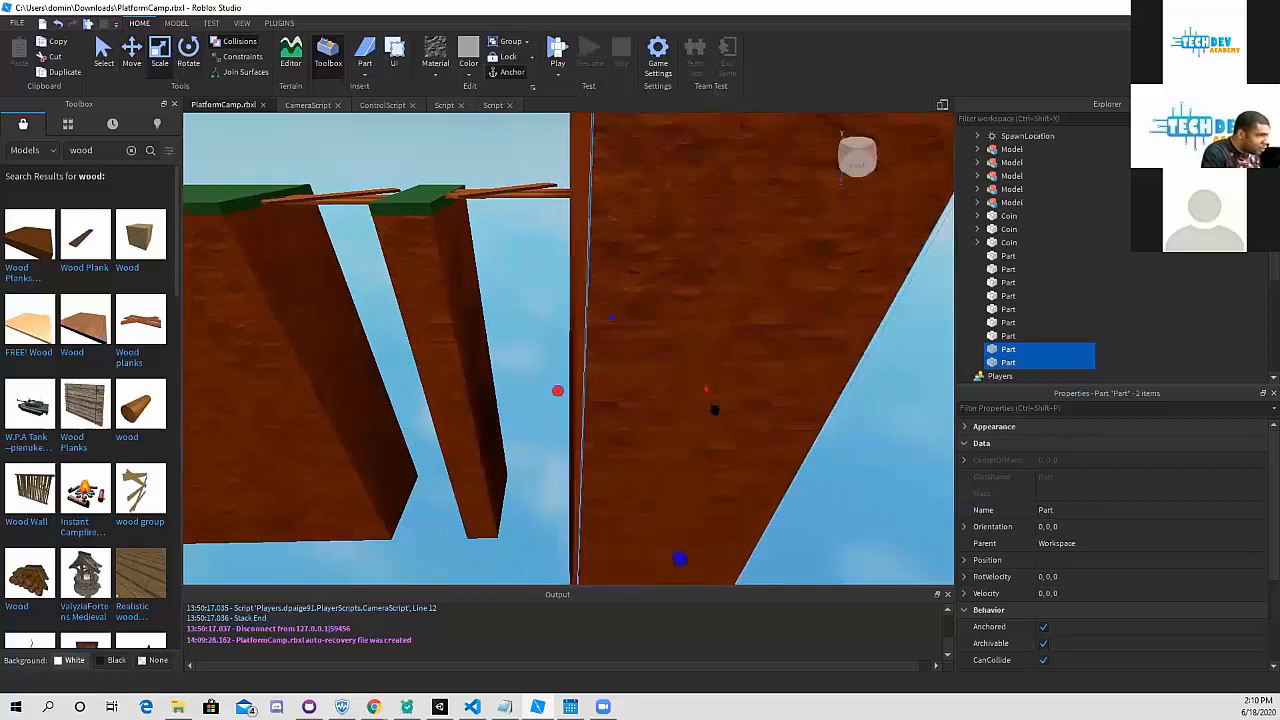
{"action": "key", "text": "ctrl+s"}
{"action": "key", "text": "ctrl+z"}
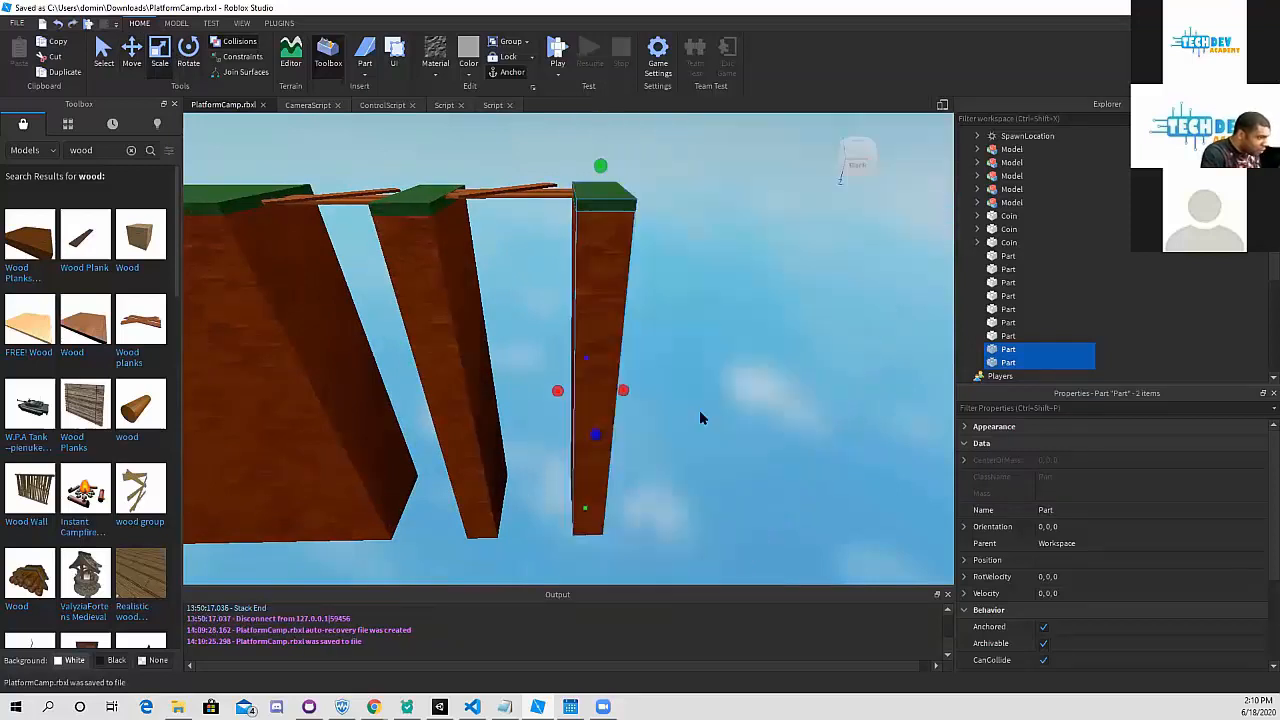
- Lengthen the second pillar's dirt block along the path, and stretch its grass top to match, forming a wider platform
{"action": "left_click", "coordinate": [667, 379]}
{"action": "left_click", "coordinate": [624, 387]}
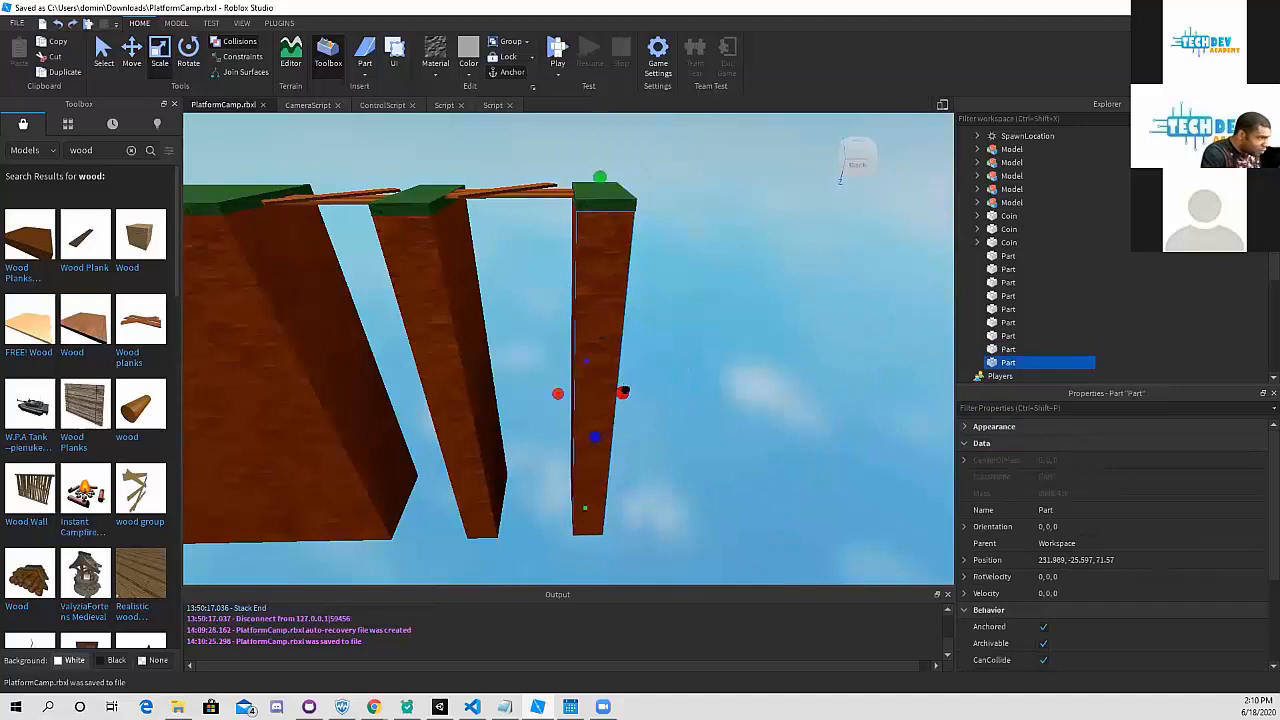
{"action": "left_click_drag", "start_coordinate": [625, 391], "coordinate": [777, 394]}
{"action": "left_click", "coordinate": [602, 206]}
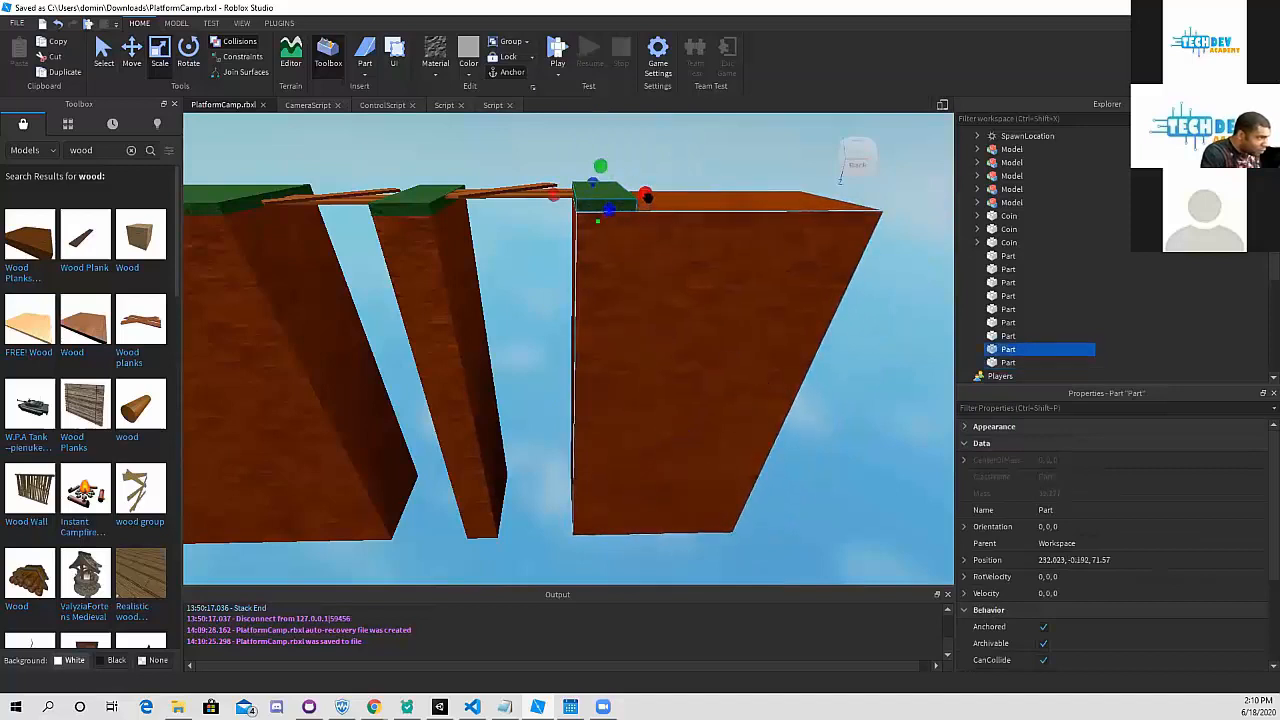
{"action": "left_click_drag", "start_coordinate": [648, 198], "coordinate": [849, 256]}
{"action": "left_click", "coordinate": [893, 293]}
{"action": "middle_click_drag", "start_coordinate": [884, 303], "coordinate": [838, 305]}
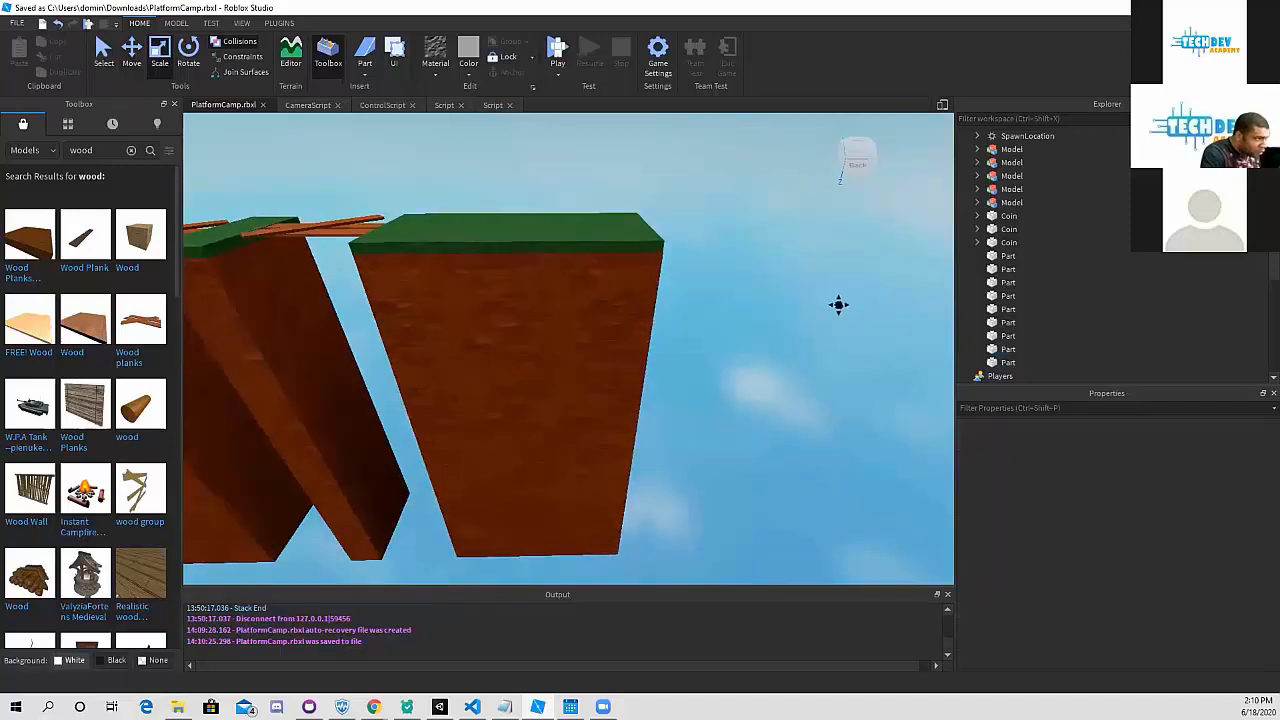
- Examine the two plank bridges beside the narrow pillar, selecting each model and showing the Move handles on the first one
{"action": "right_click_drag", "start_coordinate": [771, 303], "coordinate": [772, 304]}
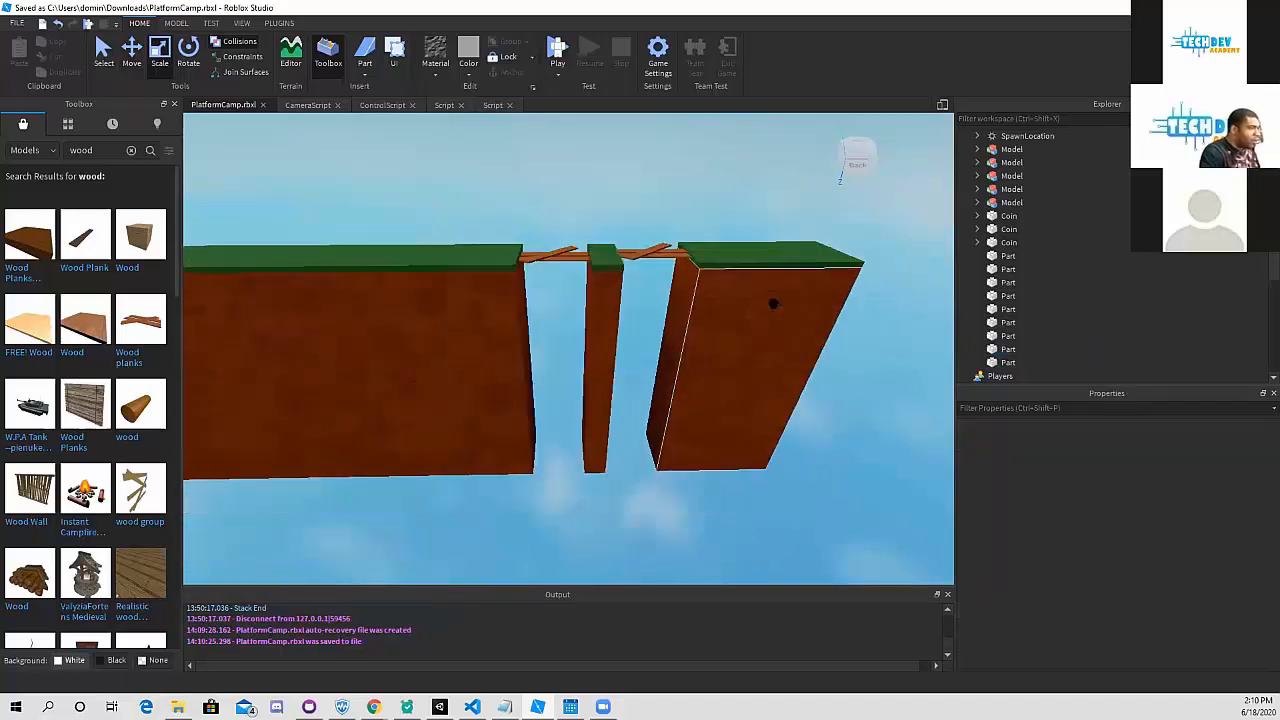
{"action": "middle_click_drag", "start_coordinate": [773, 303], "coordinate": [753, 298]}
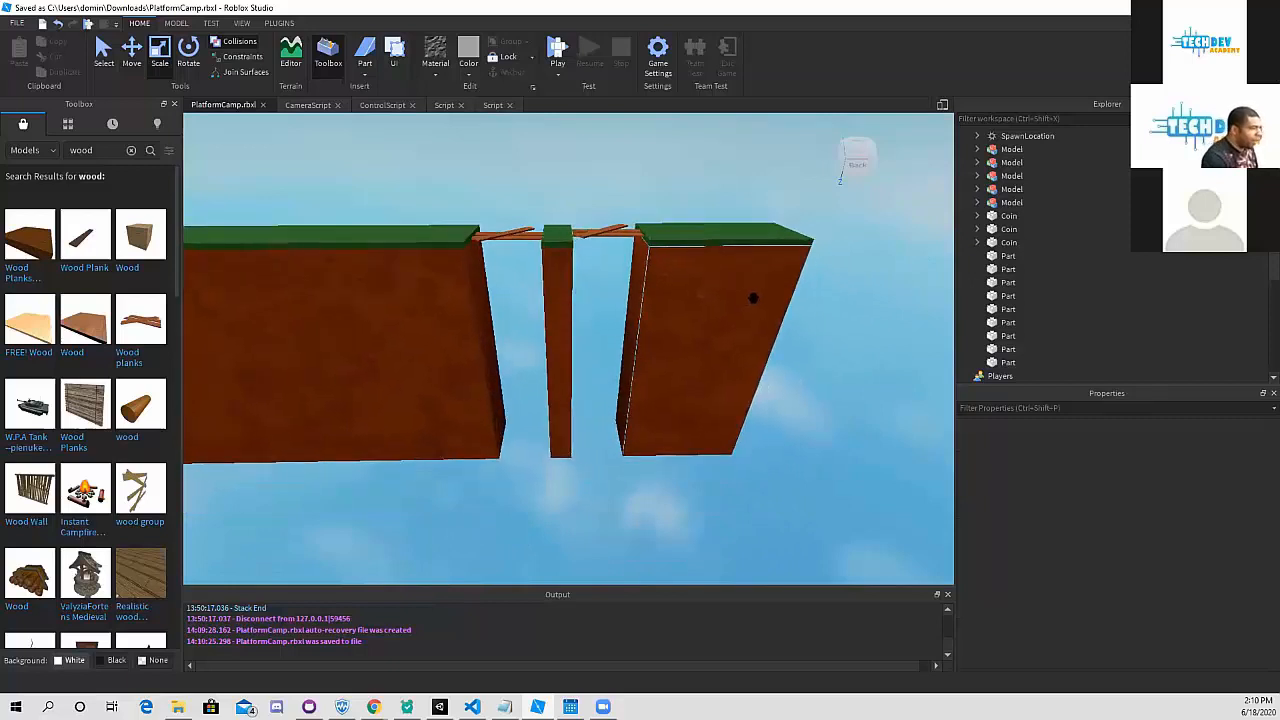
{"action": "scroll", "coordinate": [767, 273], "scroll_direction": "up", "scroll_amount": 2}
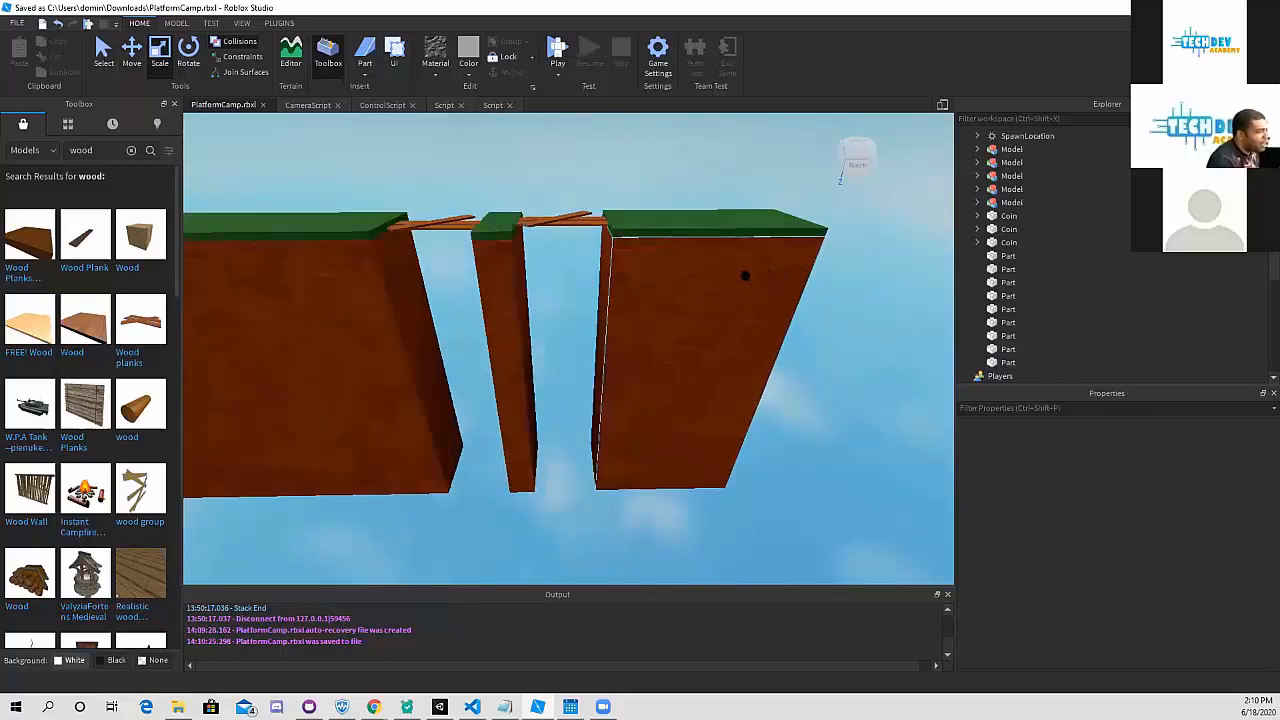
{"action": "left_click", "coordinate": [433, 222]}
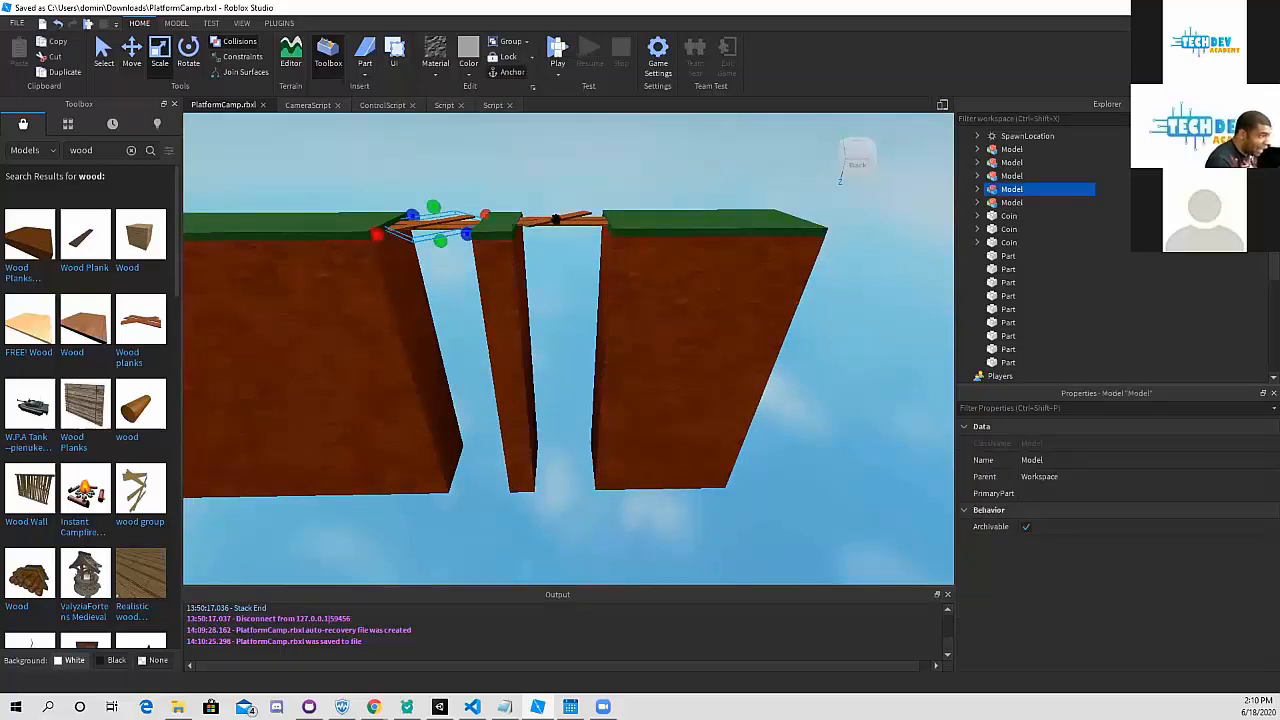
{"action": "left_click", "coordinate": [555, 219]}
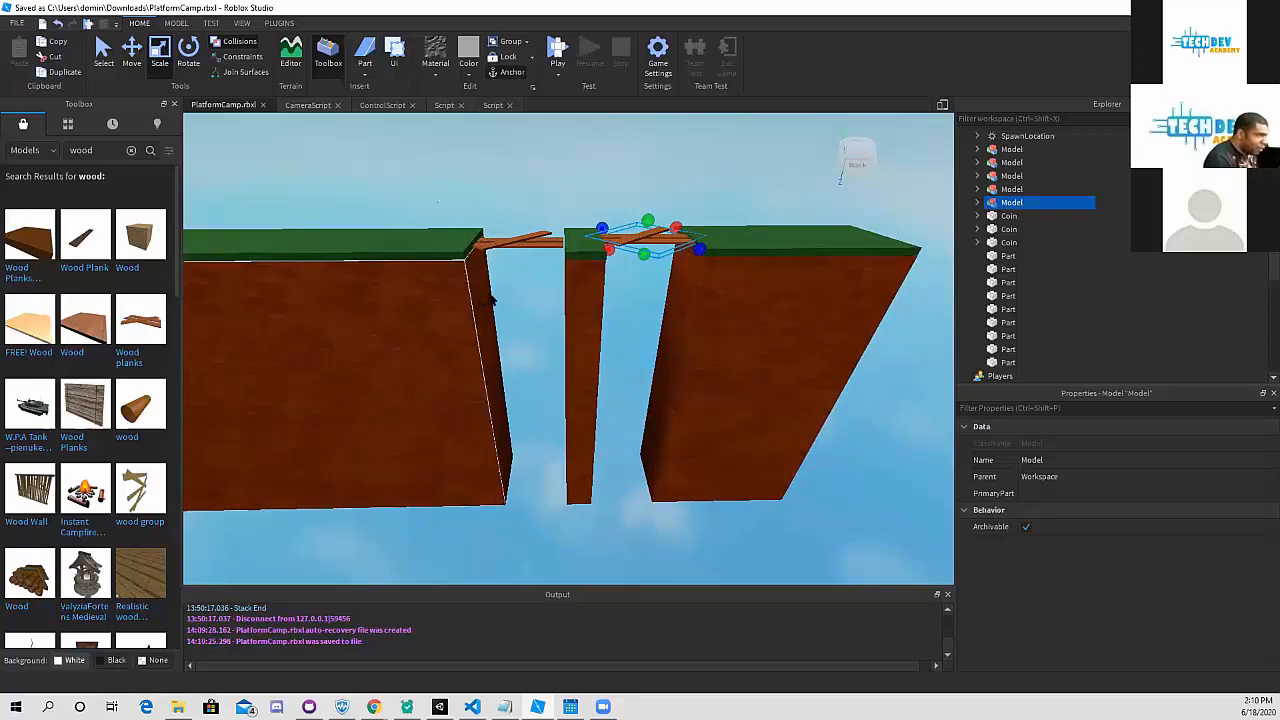
{"action": "left_click", "coordinate": [515, 243]}
{"action": "left_click", "coordinate": [642, 240]}
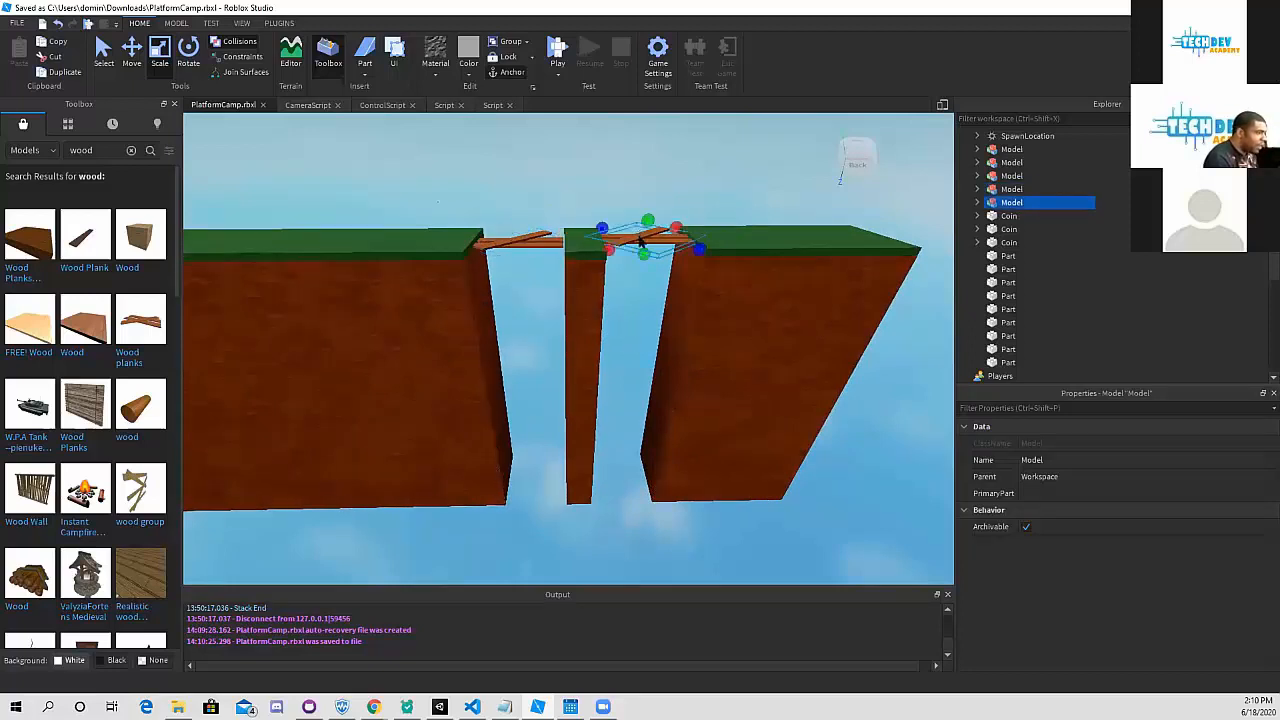
{"action": "left_click", "coordinate": [530, 242]}
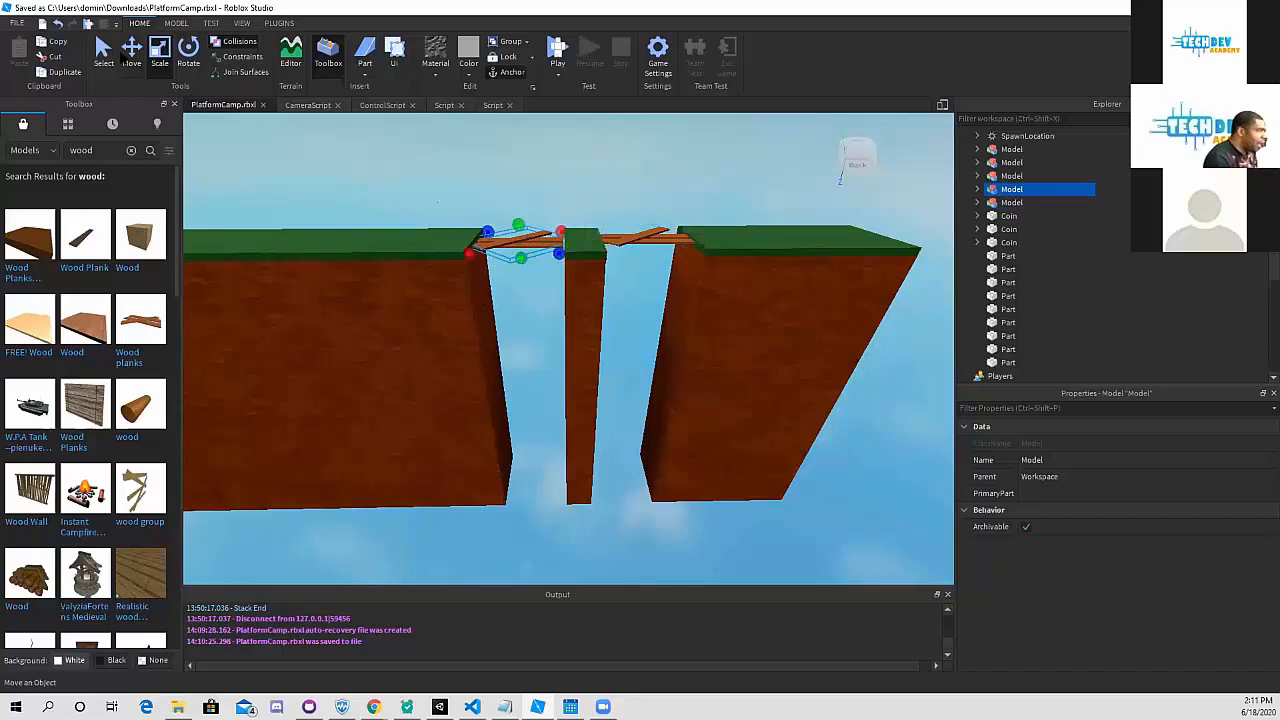
{"action": "left_click", "coordinate": [131, 52]}
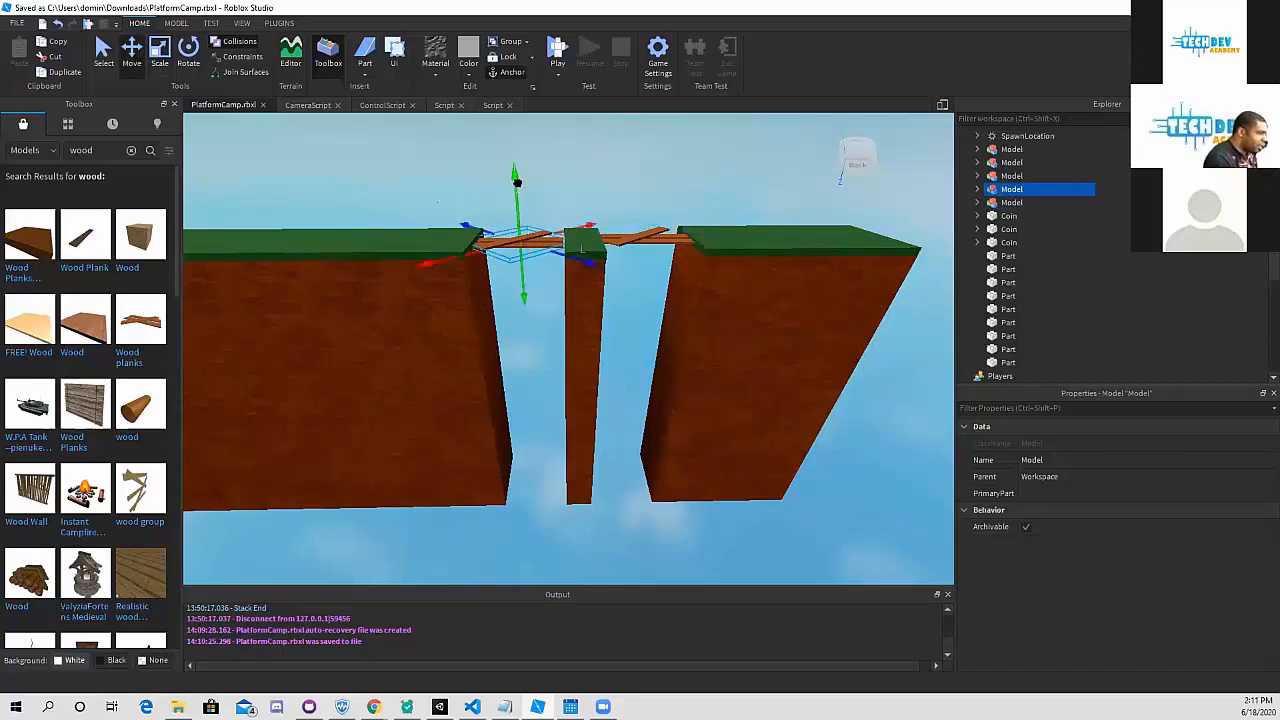
{"action": "mouse_move", "coordinate": [517, 182]}
{"action": "left_mouse_down"}
{"action": "mouse_move", "coordinate": [525, 480]}
{"action": "mouse_move", "coordinate": [522, 181]}
{"action": "left_mouse_up"}
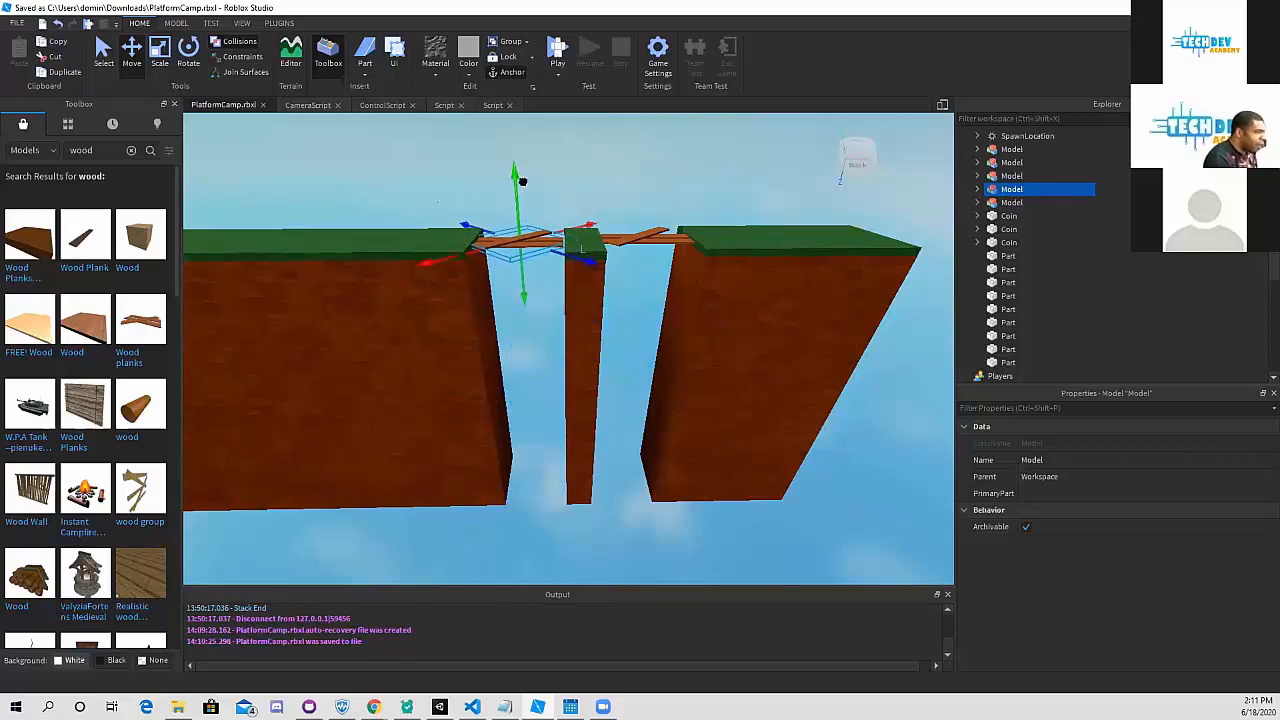
{"action": "left_click", "coordinate": [555, 193]}
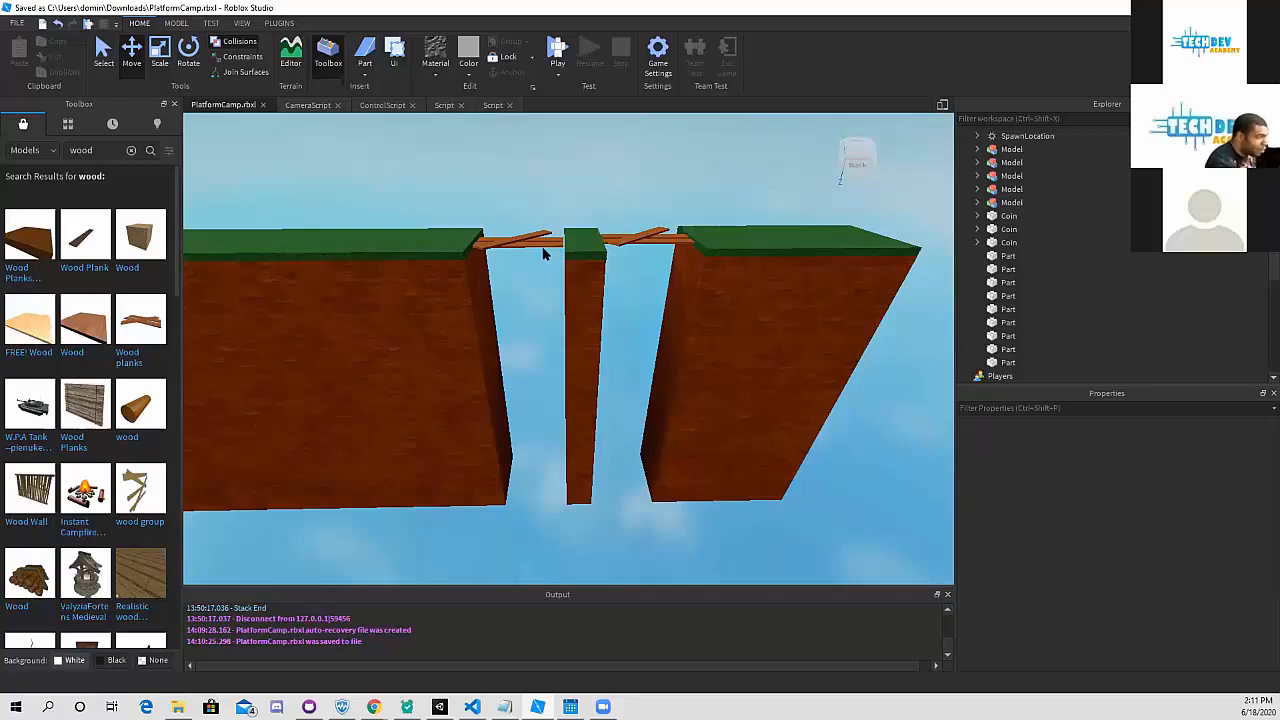
- Compare the dirt blocks and both plank bridges around the narrow pillar by selecting them in turn
{"action": "left_click", "coordinate": [403, 334]}
{"action": "left_click", "coordinate": [562, 296]}
{"action": "left_click", "coordinate": [671, 284]}
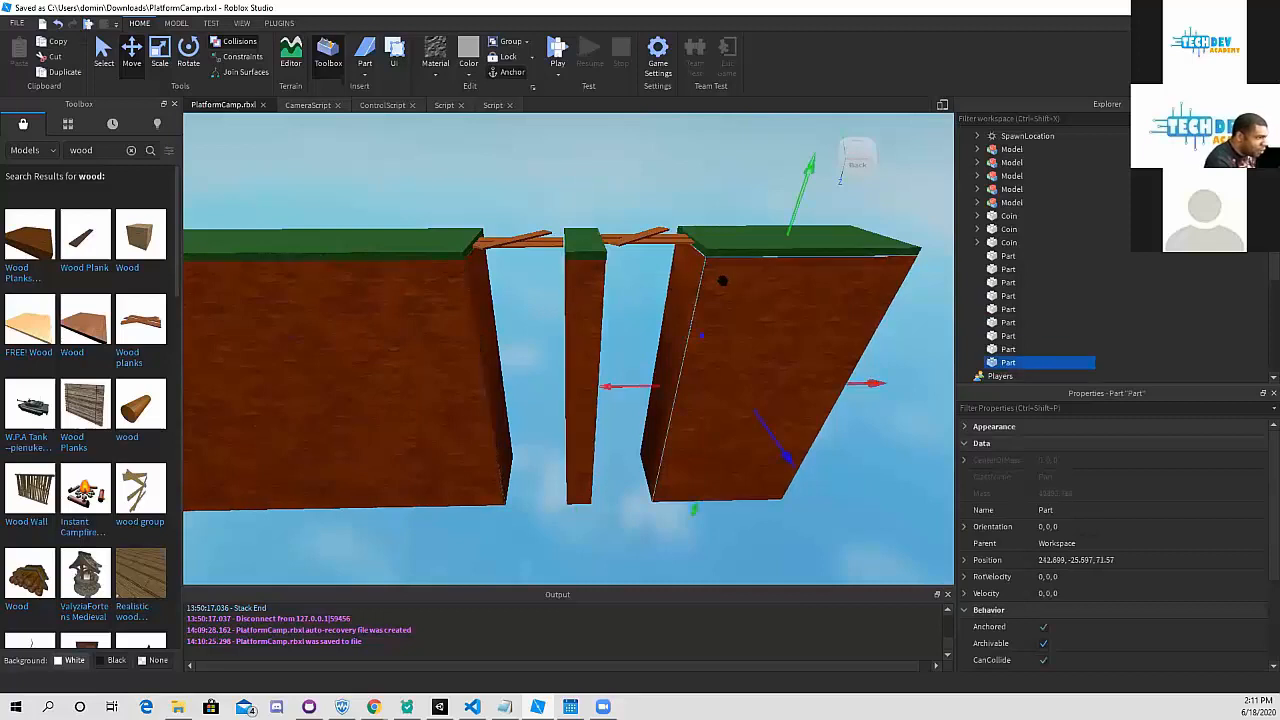
{"action": "left_click", "coordinate": [575, 290]}
{"action": "left_click", "coordinate": [515, 304]}
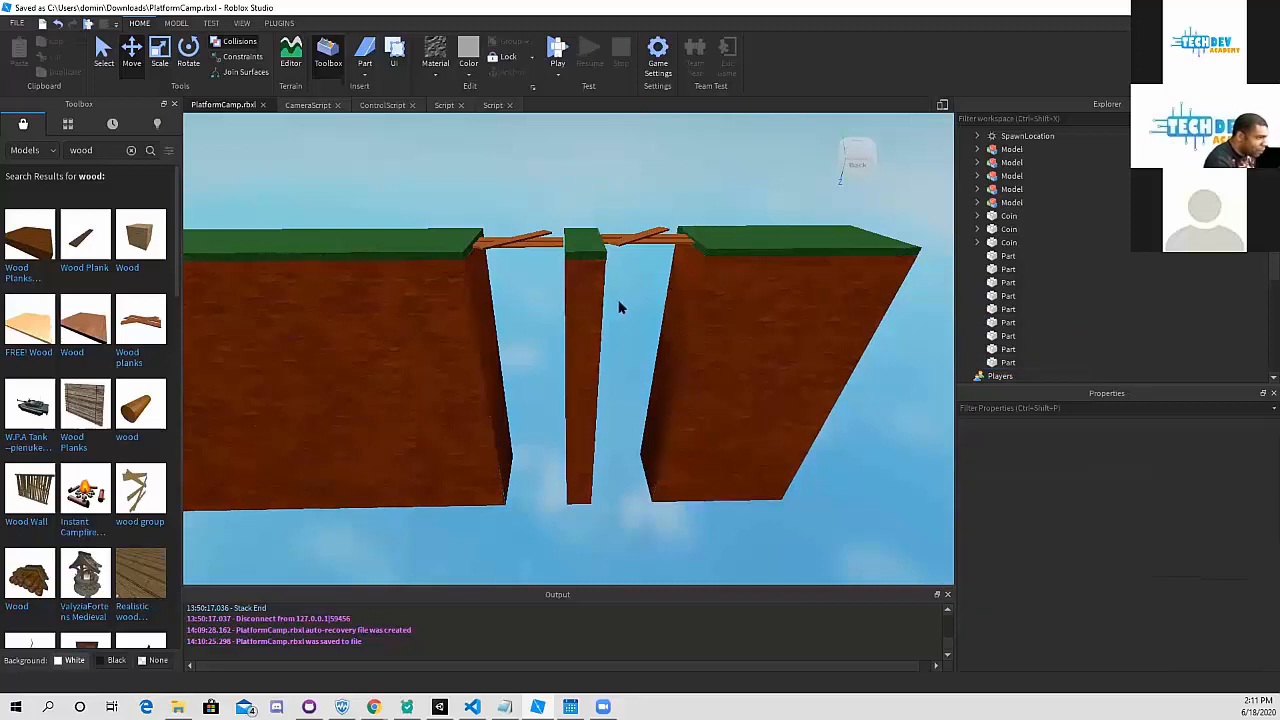
{"action": "left_click", "coordinate": [640, 238]}
{"action": "left_click", "coordinate": [538, 242]}
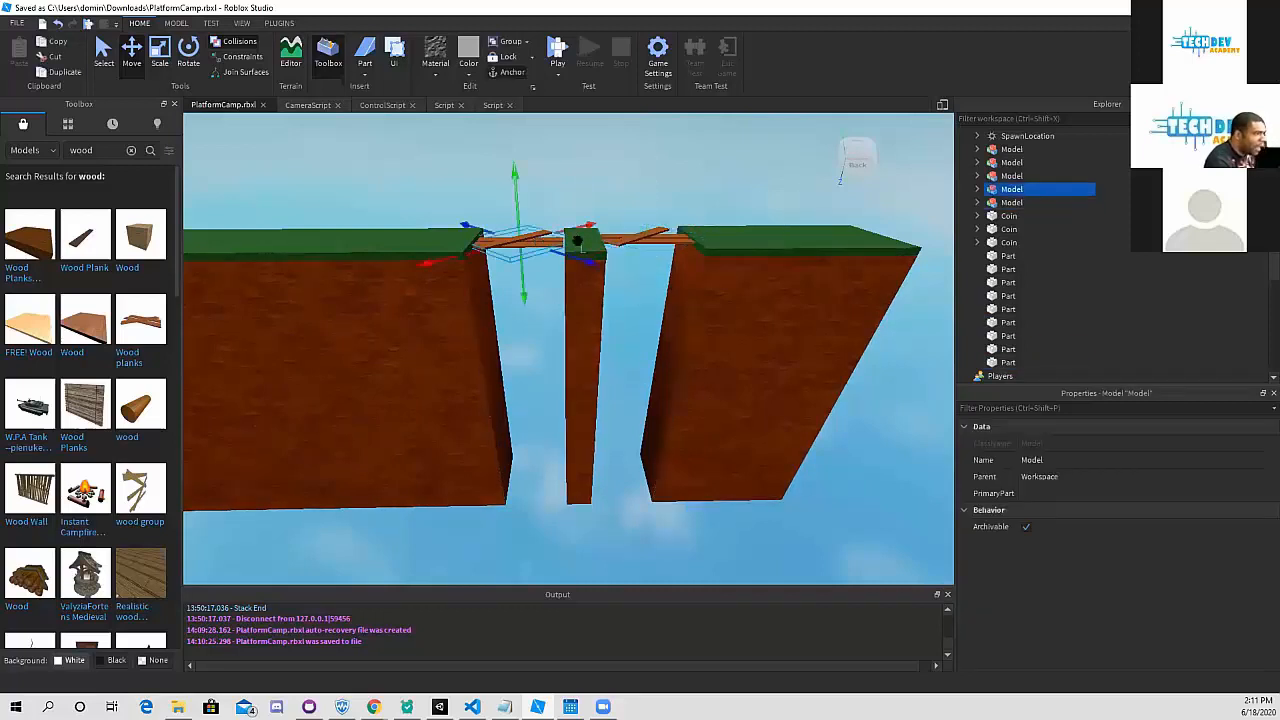
{"action": "left_click", "coordinate": [621, 236]}
{"action": "left_click", "coordinate": [538, 242]}
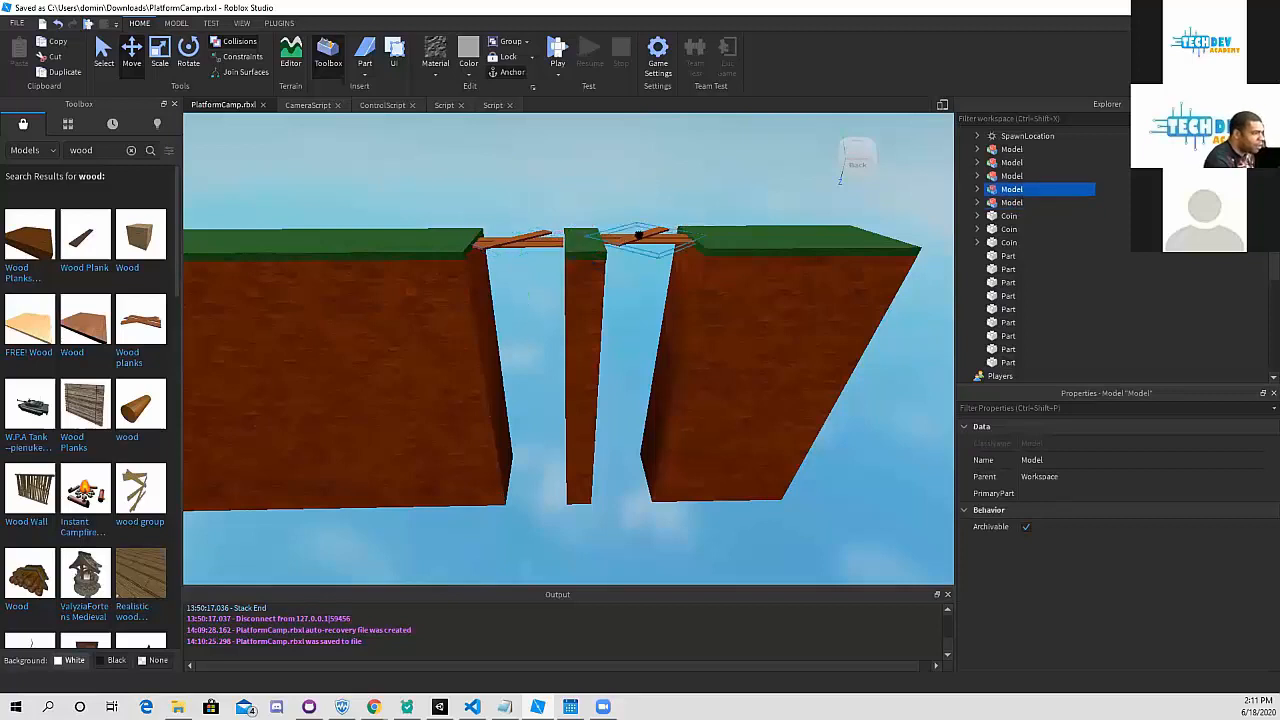
{"action": "left_click", "coordinate": [640, 236]}
{"action": "left_click", "coordinate": [773, 188]}
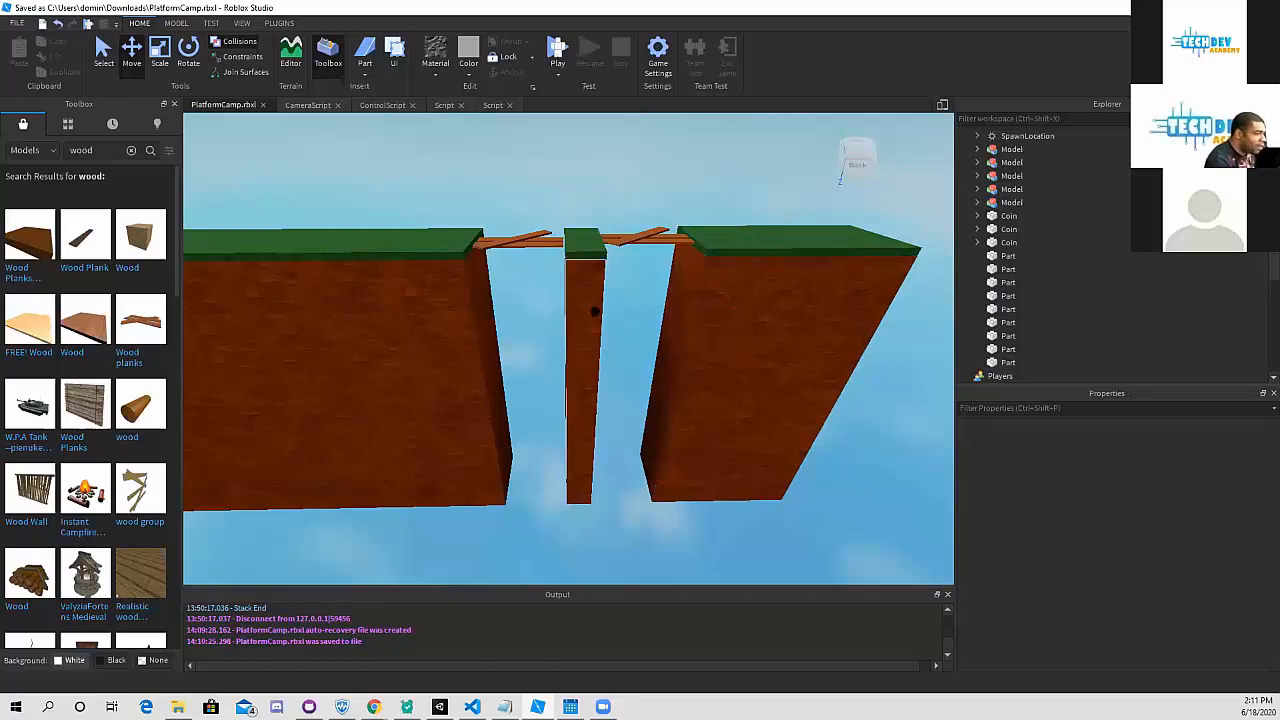
{"action": "left_click", "coordinate": [530, 242]}
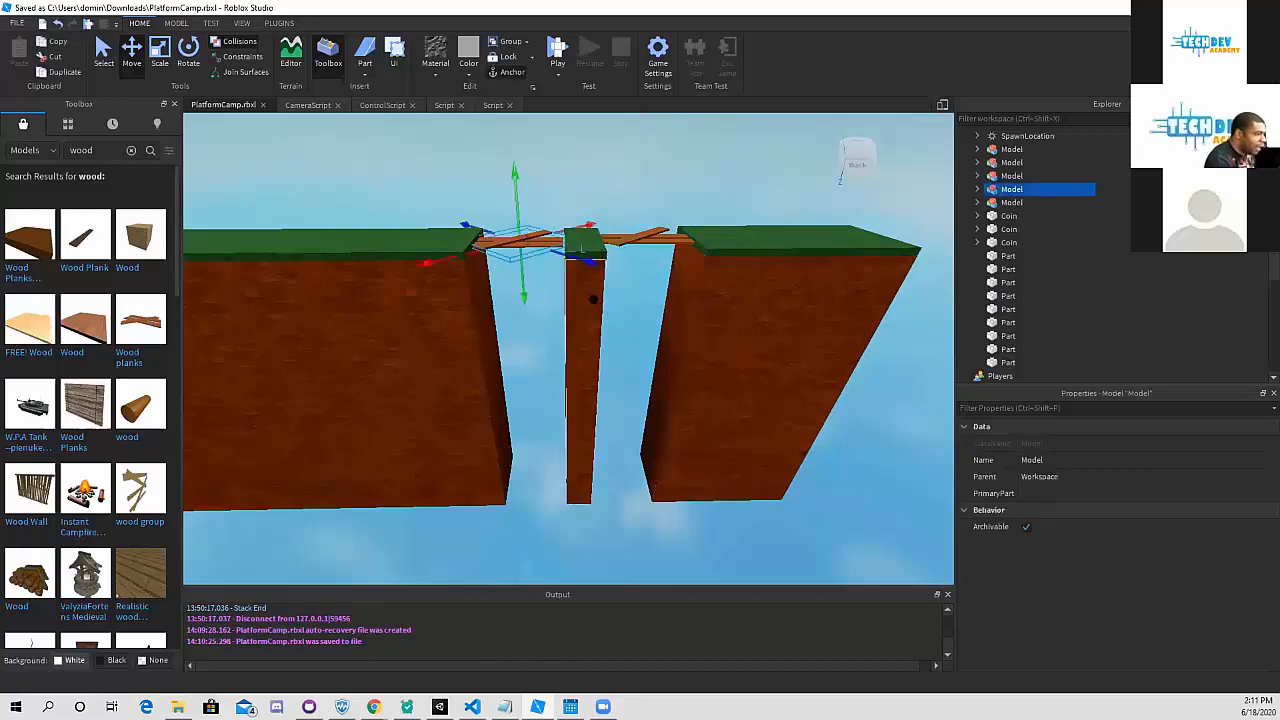
{"action": "left_click", "coordinate": [548, 332]}
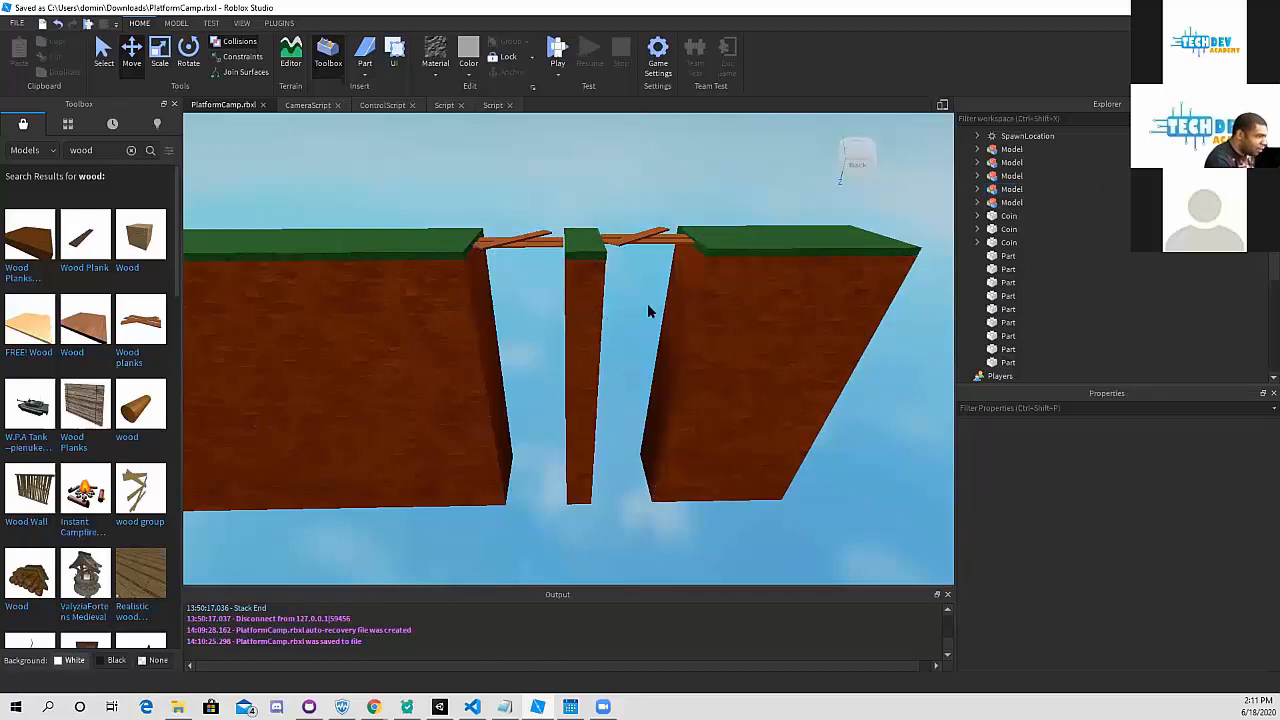
- Look over the level from the starting platform to the new end platform and its bridges
{"action": "scroll", "coordinate": [636, 297], "scroll_direction": "down", "scroll_amount": 3}
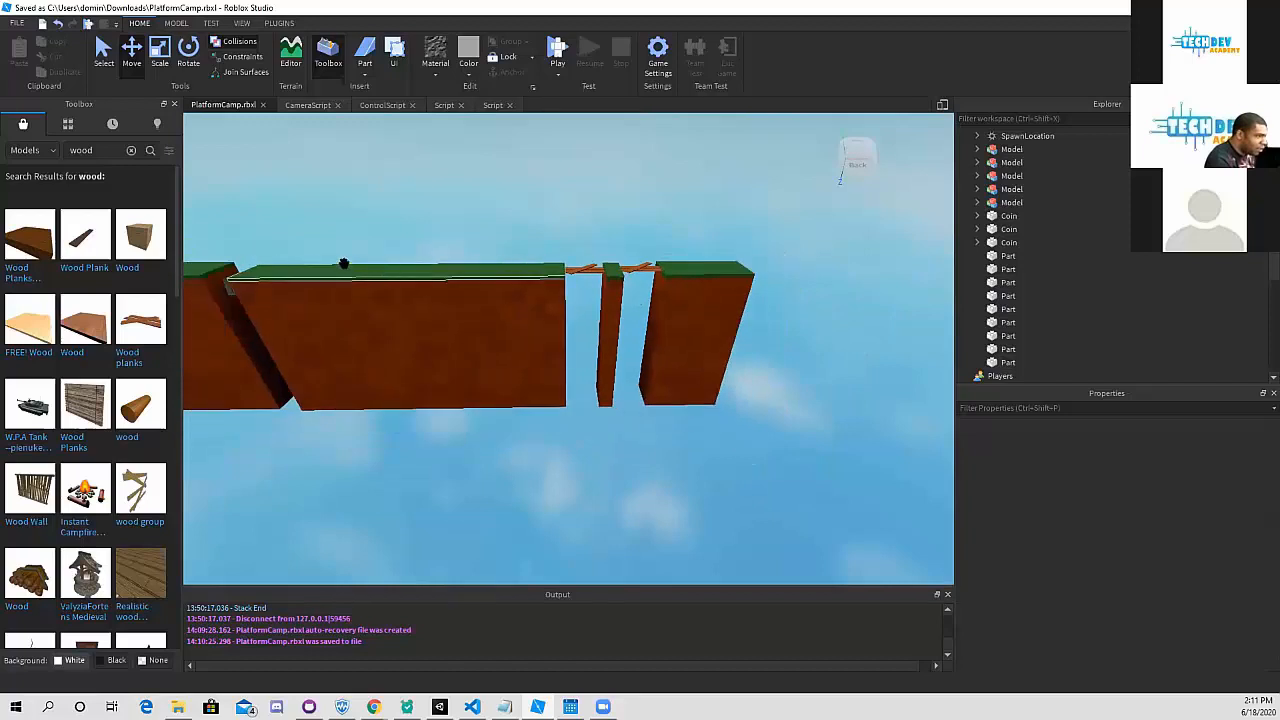
{"action": "middle_click_drag", "start_coordinate": [343, 263], "coordinate": [583, 228]}
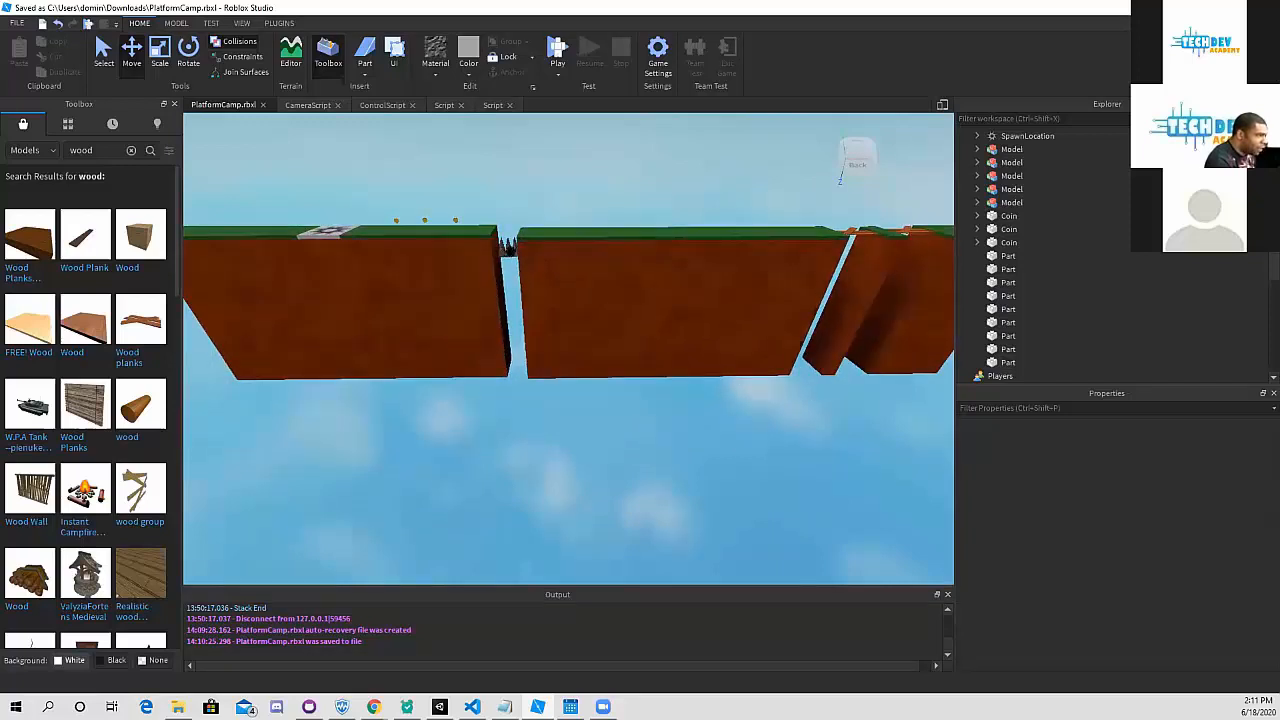
{"action": "right_click_drag", "start_coordinate": [515, 255], "coordinate": [486, 283]}
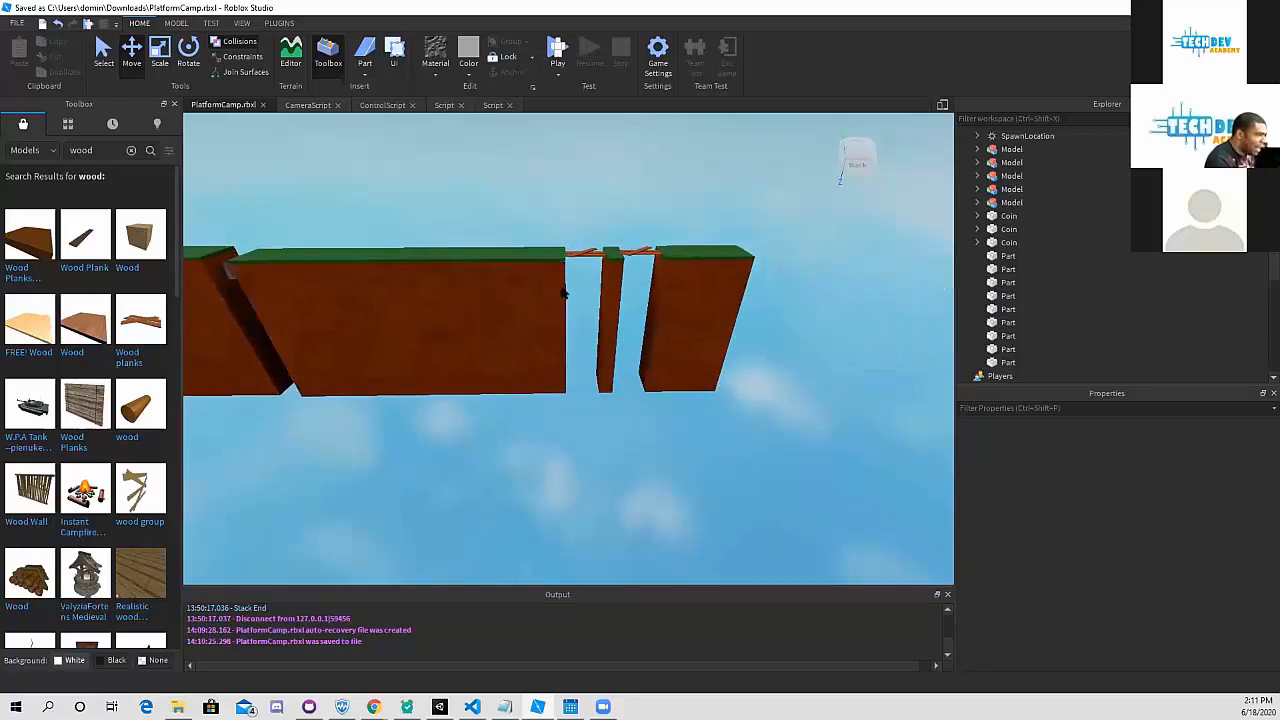
{"action": "right_click_drag", "start_coordinate": [563, 294], "coordinate": [531, 286]}
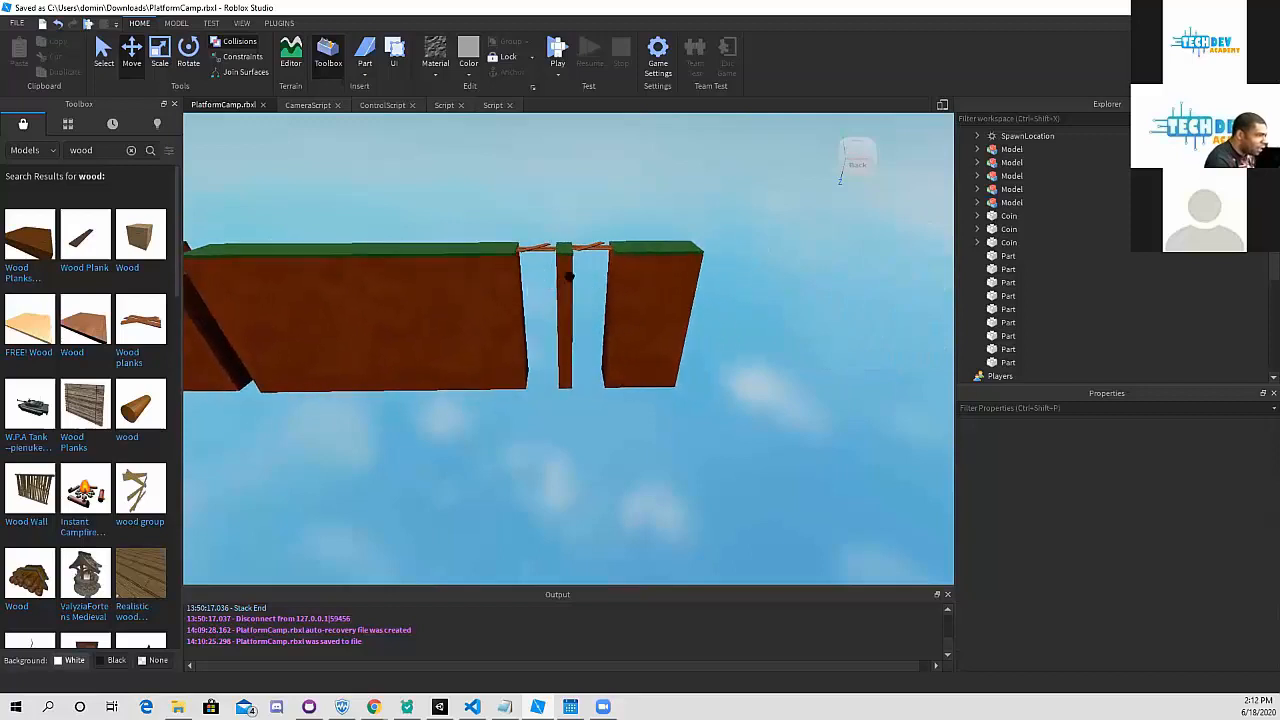
{"action": "scroll", "coordinate": [577, 284], "scroll_direction": "up", "scroll_amount": 3}
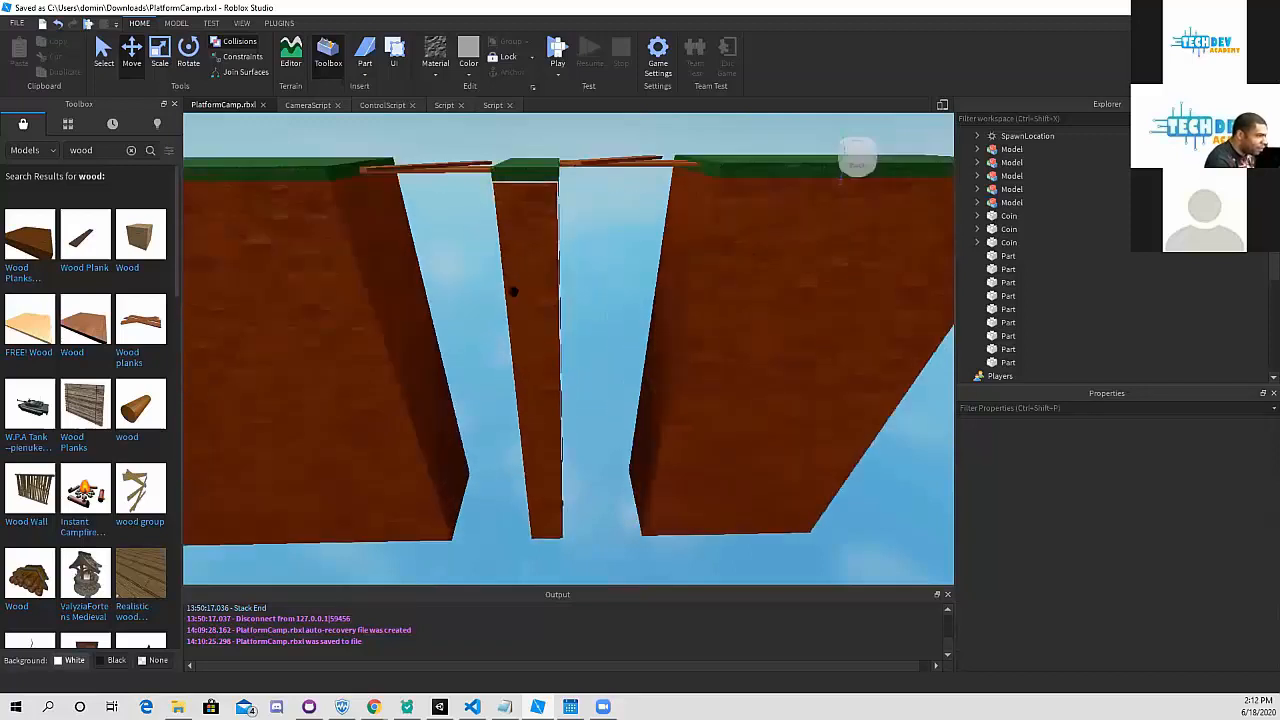
{"action": "scroll", "coordinate": [567, 279], "scroll_direction": "down", "scroll_amount": 1}
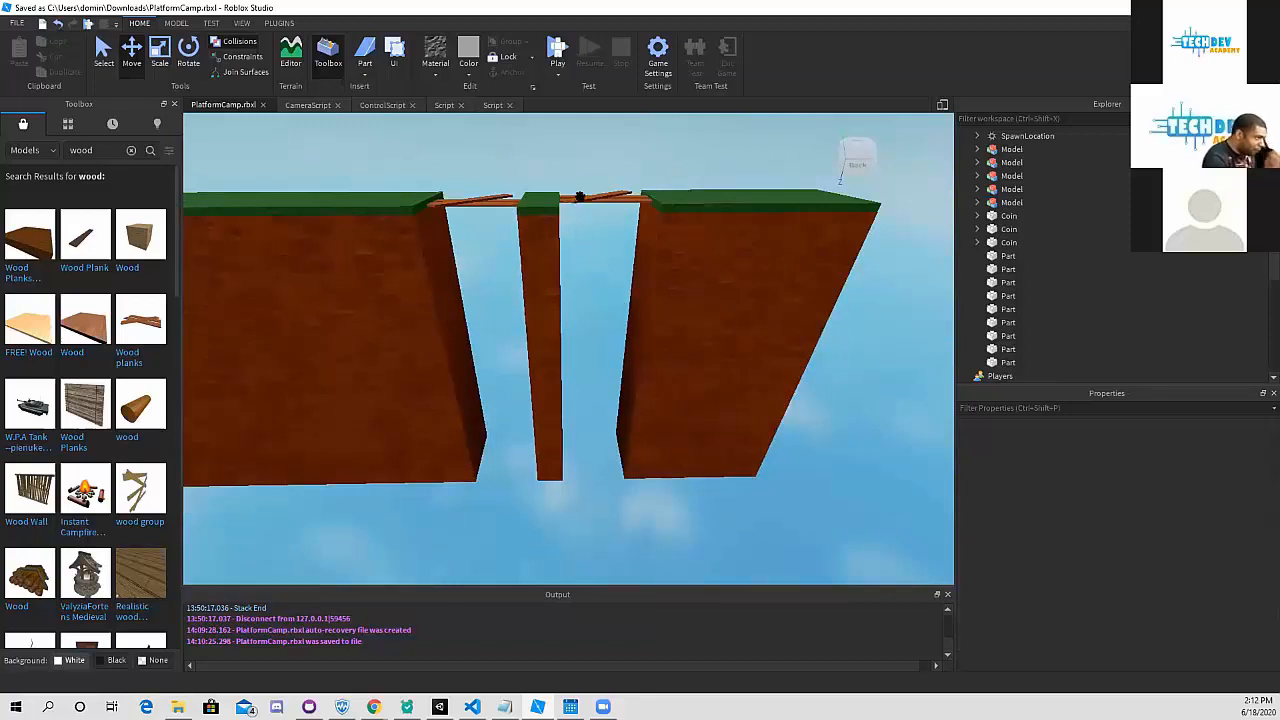
- Insert a Script into the plank bridge model between the large platform and the narrow pillar
{"action": "left_click", "coordinate": [580, 197]}
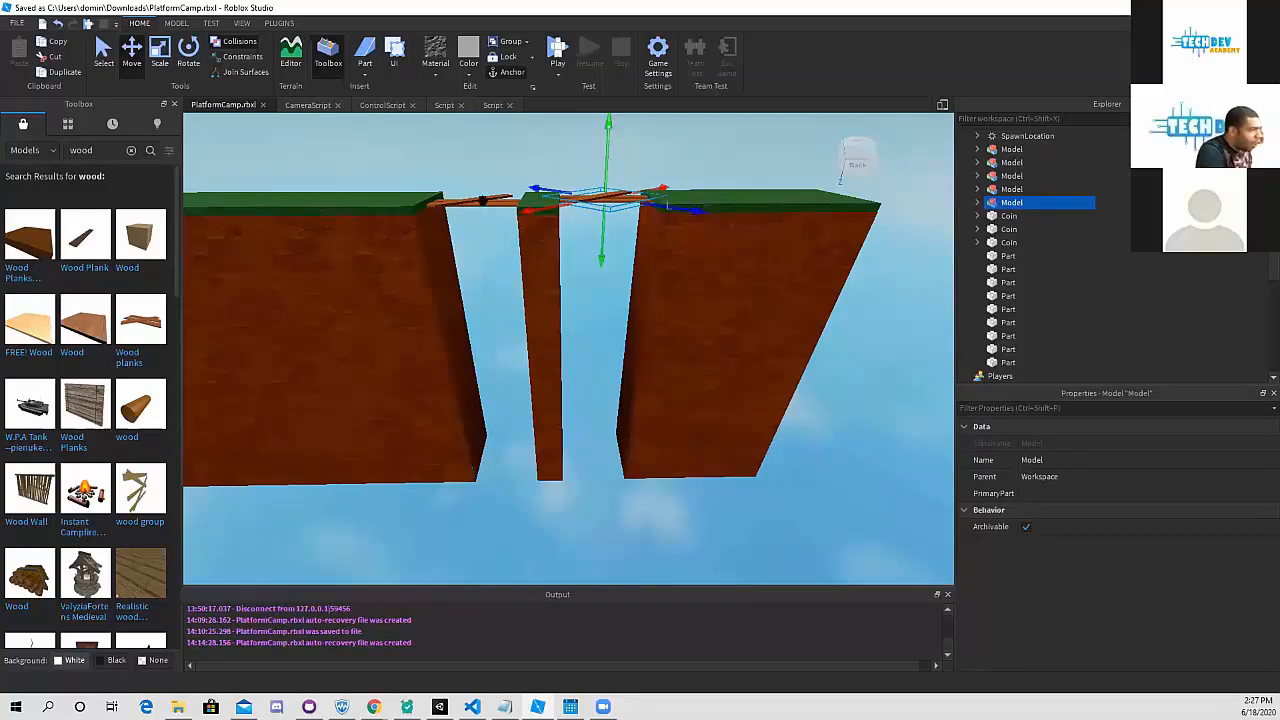
{"action": "left_click", "coordinate": [468, 204]}
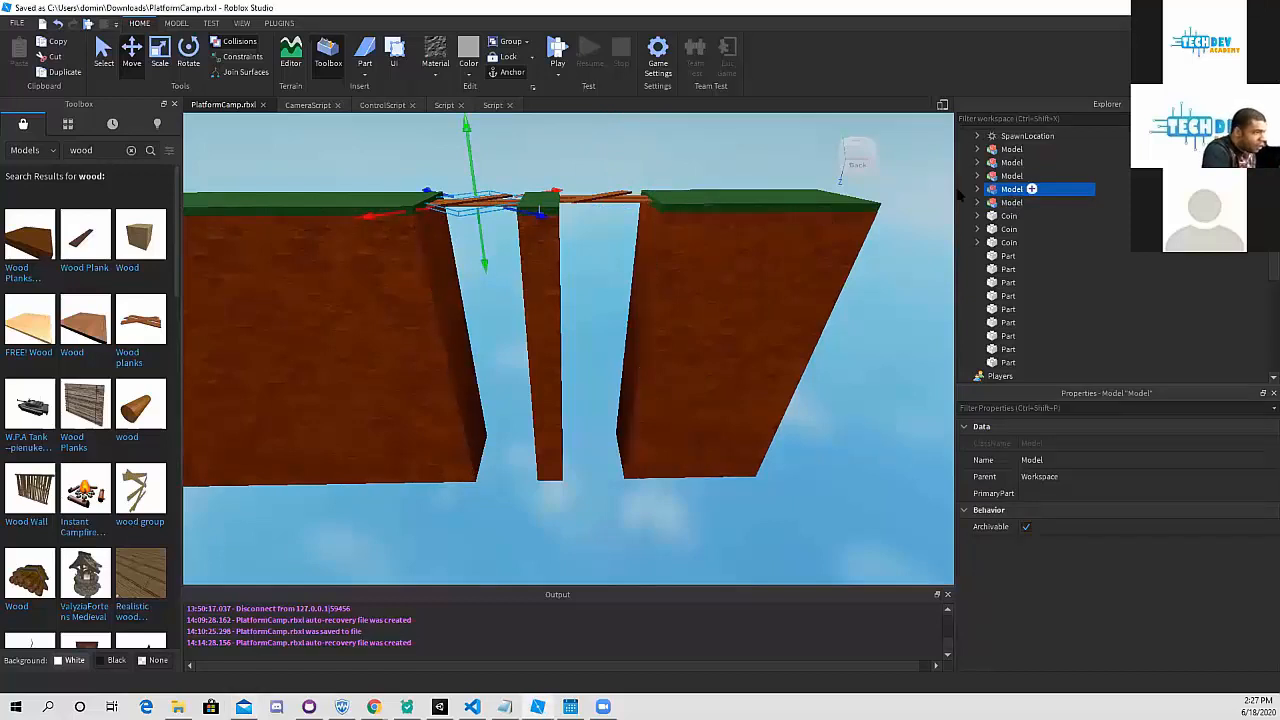
{"action": "left_click", "coordinate": [977, 190]}
{"action": "right_click", "coordinate": [1030, 189]}
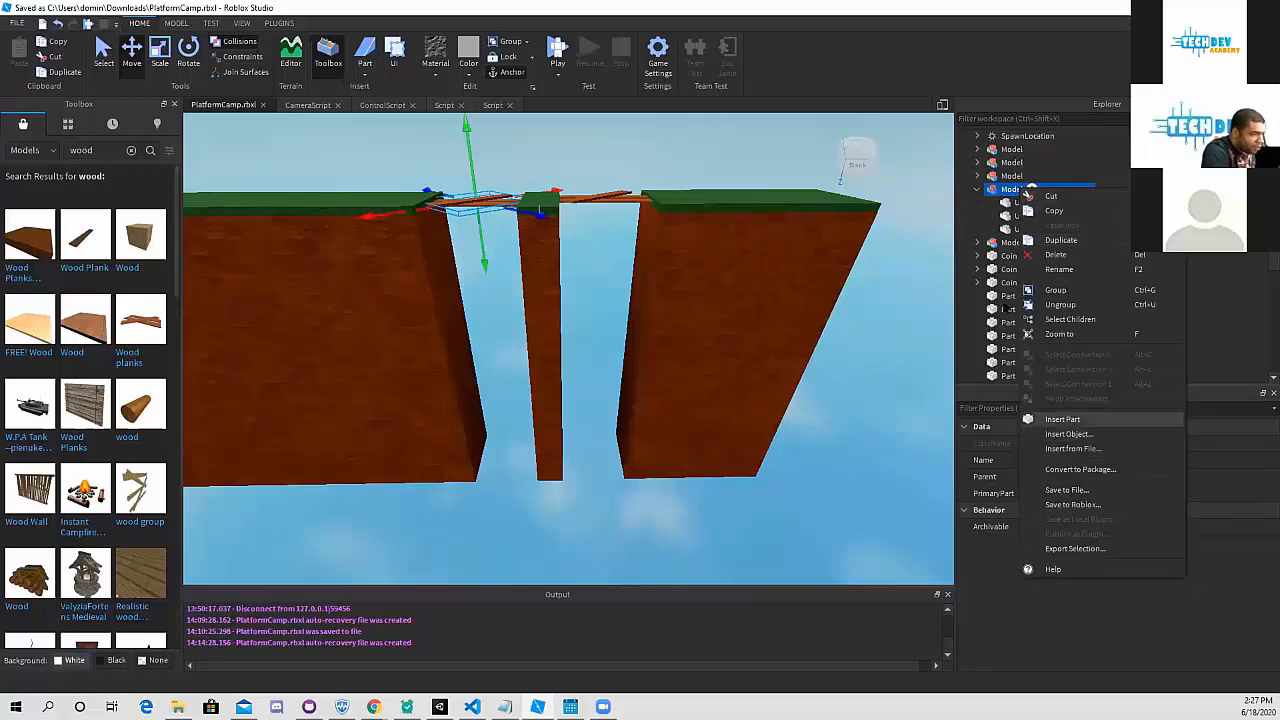
{"action": "left_click", "coordinate": [1030, 190]}
{"action": "left_click", "coordinate": [1030, 189]}
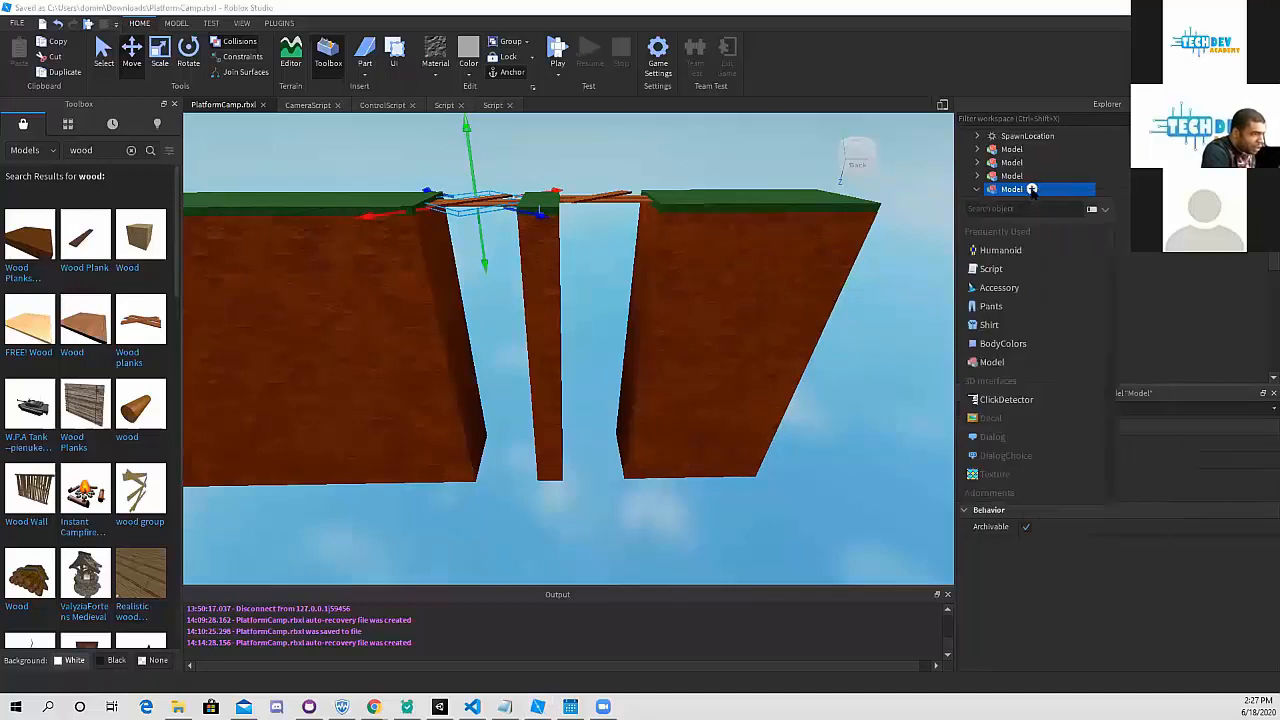
{"action": "left_click", "coordinate": [1000, 268]}
- Replace the default code with the copied bridge(partTouching) function, which sets script.Parent's Anchored and CanCollide to false when touched by a Humanoid
{"action": "left_click_drag", "start_coordinate": [476, 124], "coordinate": [203, 99]}
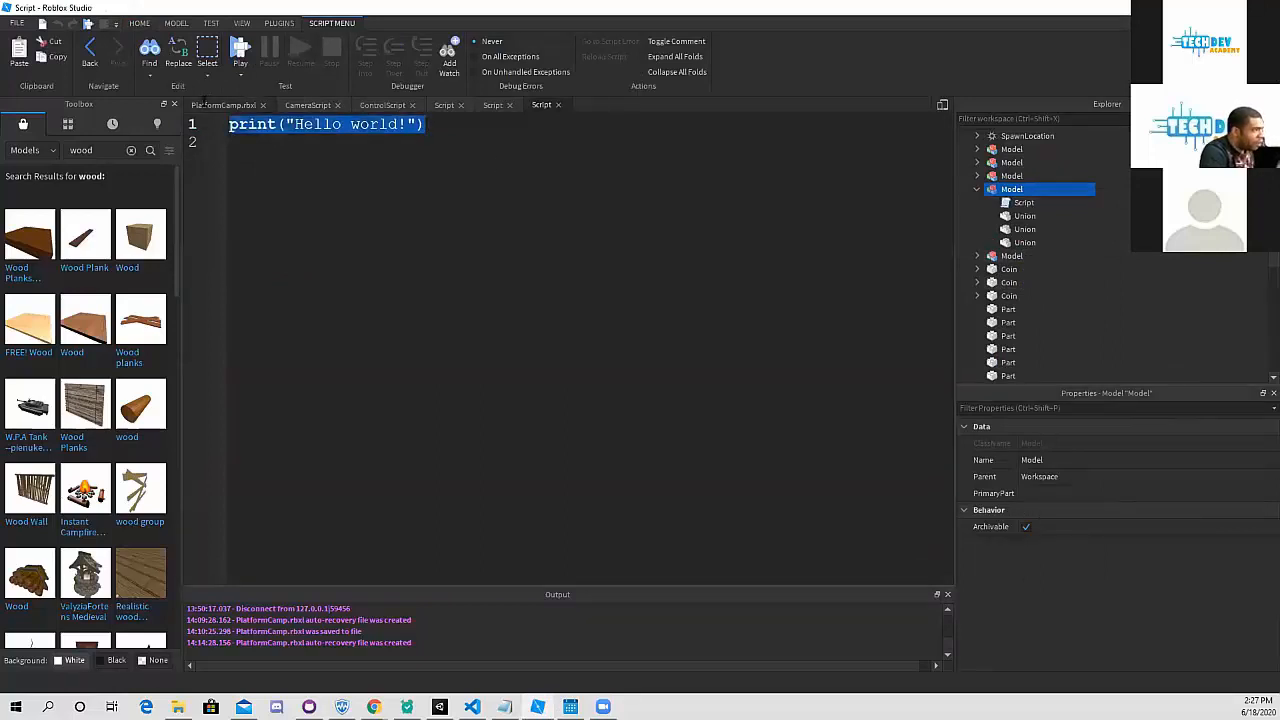
{"action": "key", "text": "BackSpace"}
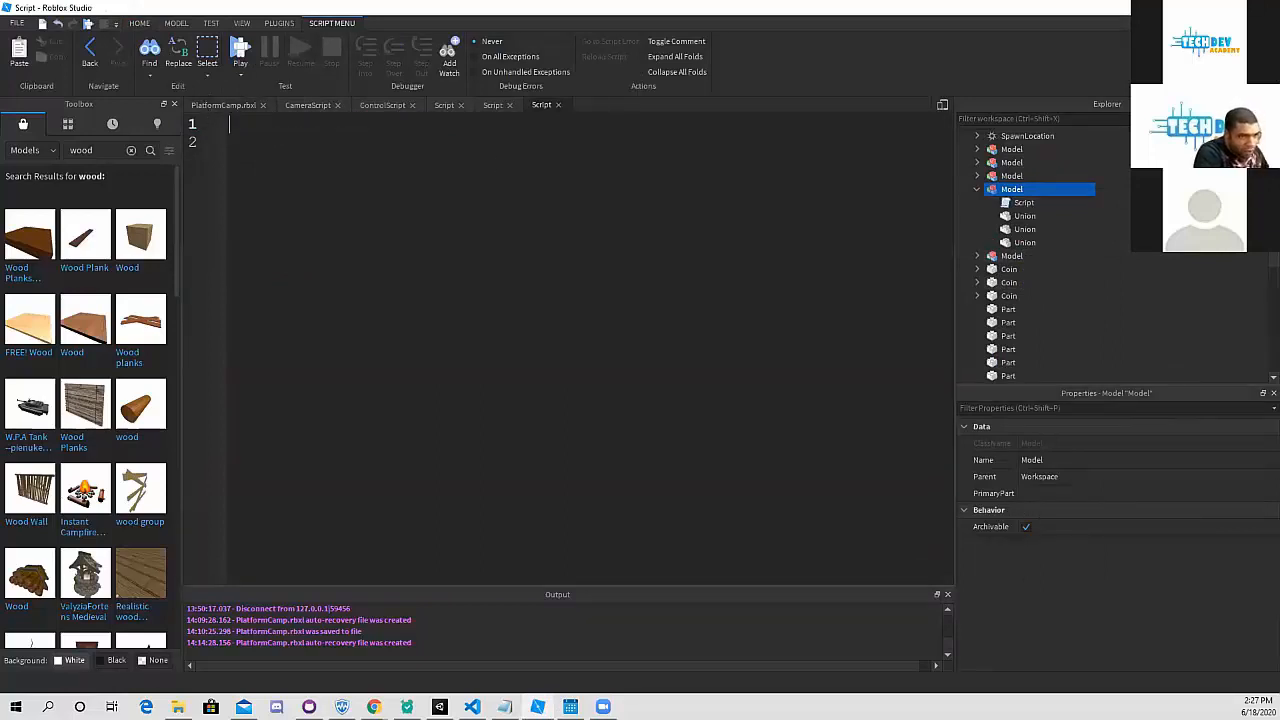
{"action": "key", "text": "alt+Tab"}
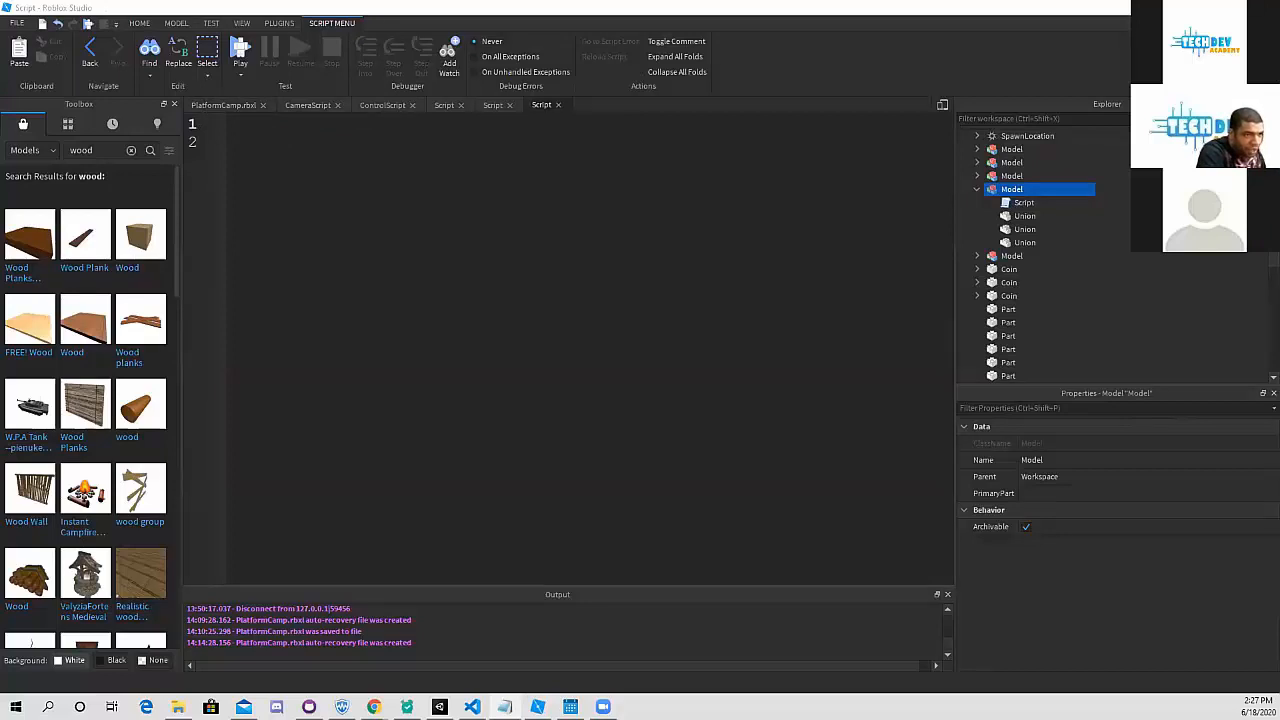
{"action": "left_click", "coordinate": [399, 171]}
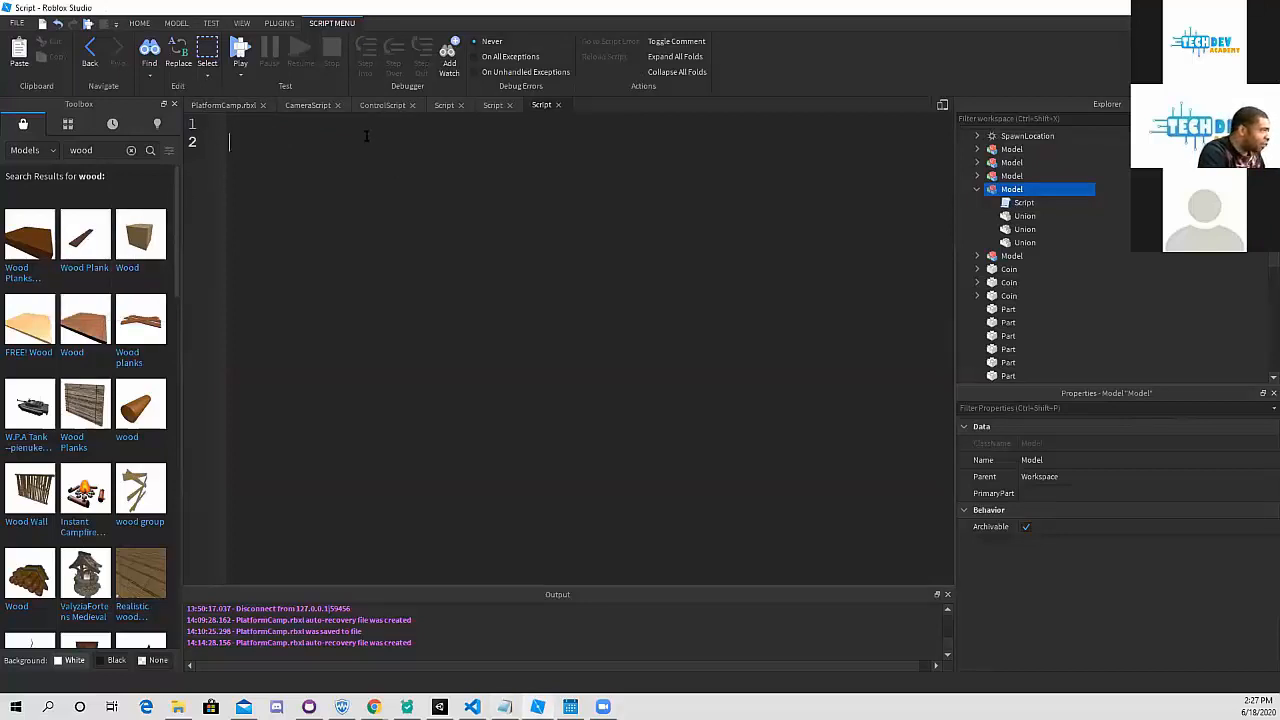
{"action": "right_click", "coordinate": [364, 130]}
{"action": "left_click", "coordinate": [400, 203]}
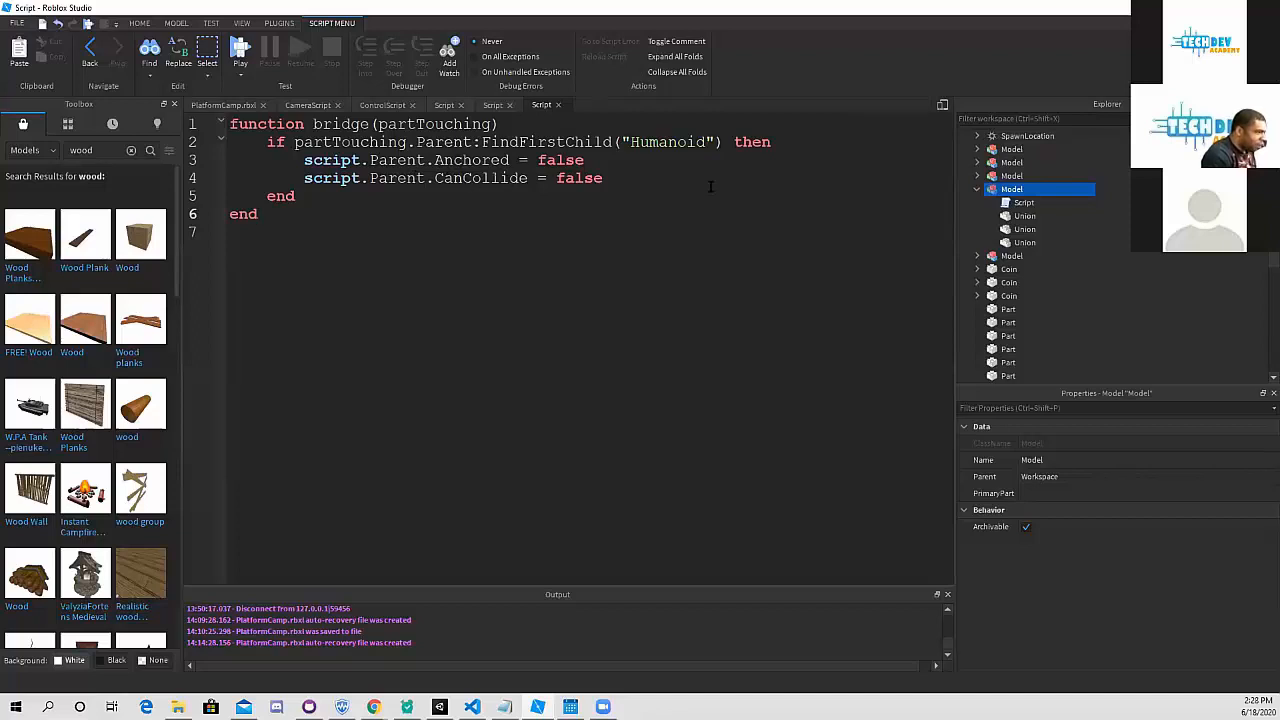
- Check the Anchored and CanCollide properties of each of the three Unions in the scripted plank bridge model
{"action": "left_click", "coordinate": [1025, 216]}
{"action": "scroll", "coordinate": [1044, 503], "scroll_direction": "down", "scroll_amount": 5}
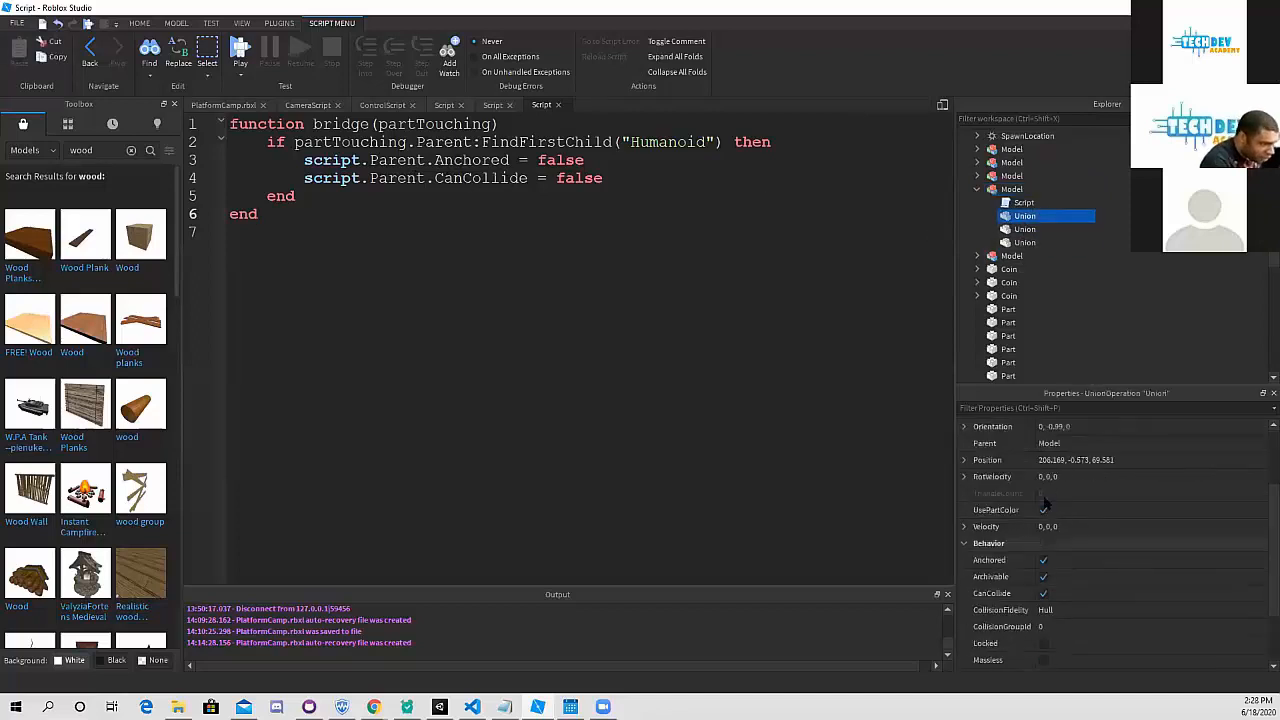
{"action": "left_click", "coordinate": [1022, 230]}
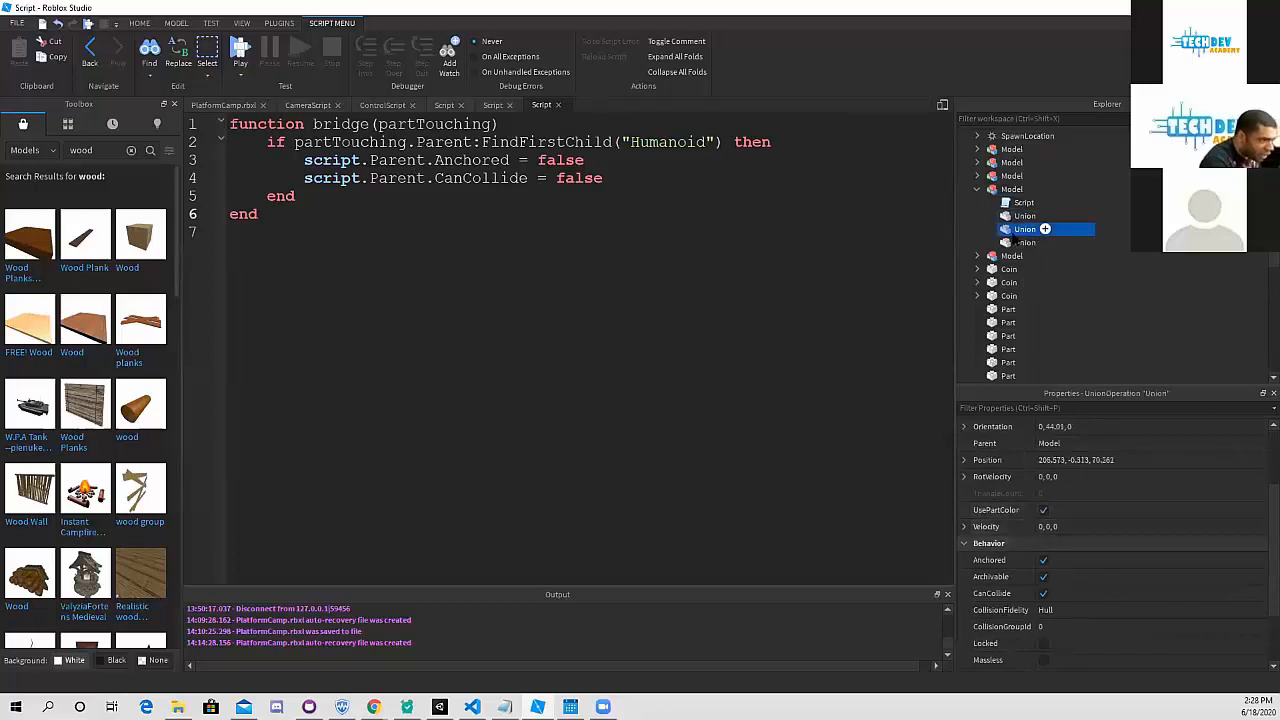
{"action": "left_click", "coordinate": [1022, 242]}
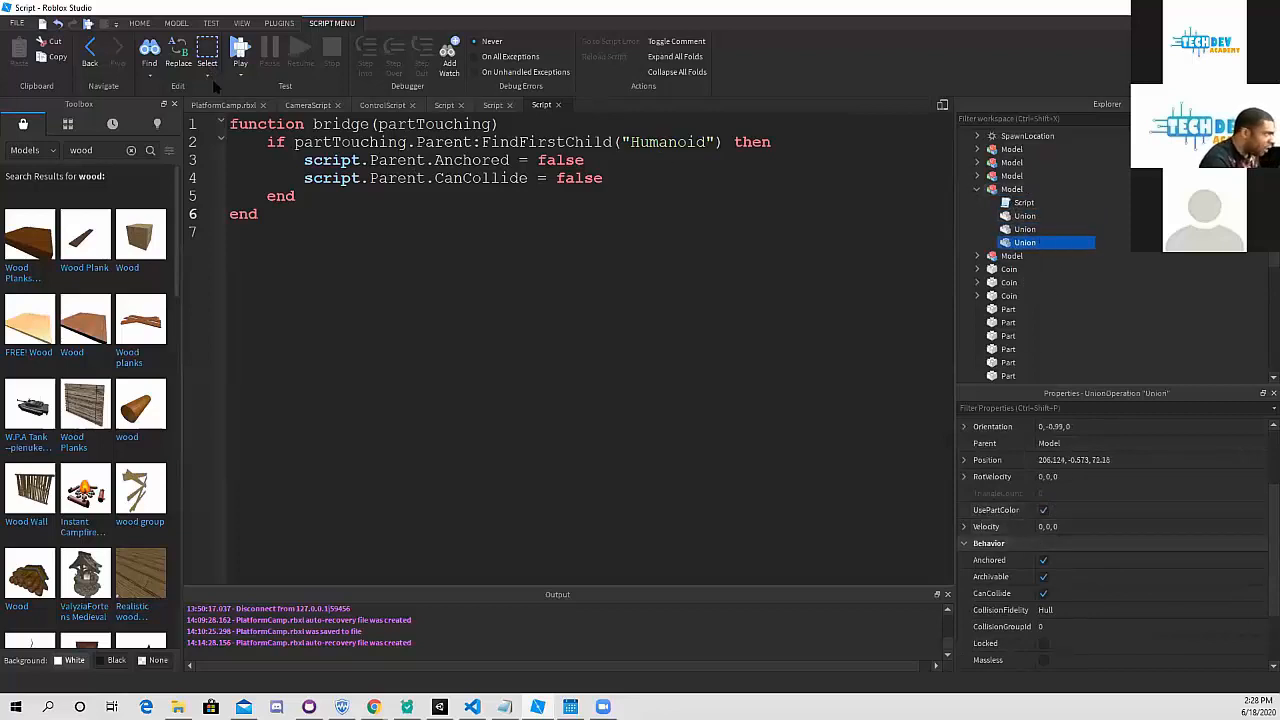
- Playtest the level from the game view, running and jumping from the spawn to the scripted plank bridge
{"action": "left_click", "coordinate": [224, 105]}
{"action": "left_click", "coordinate": [560, 55]}
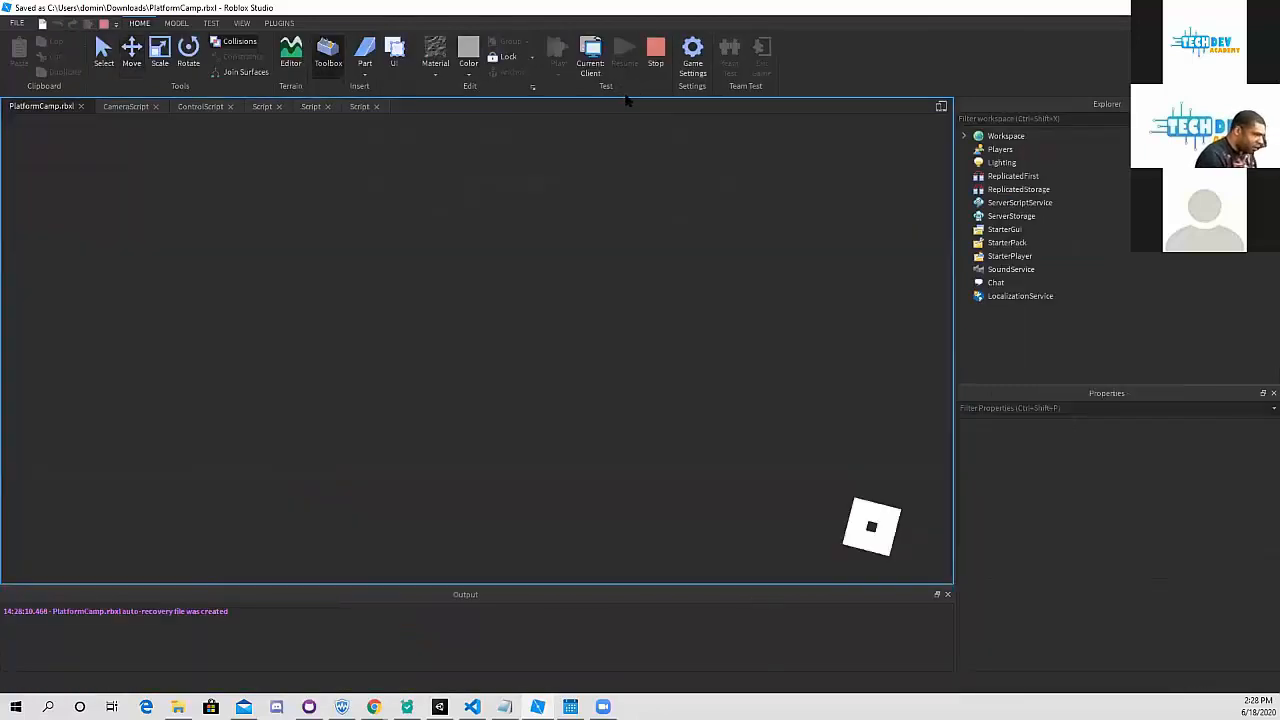
{"action": "key", "text": "d"}
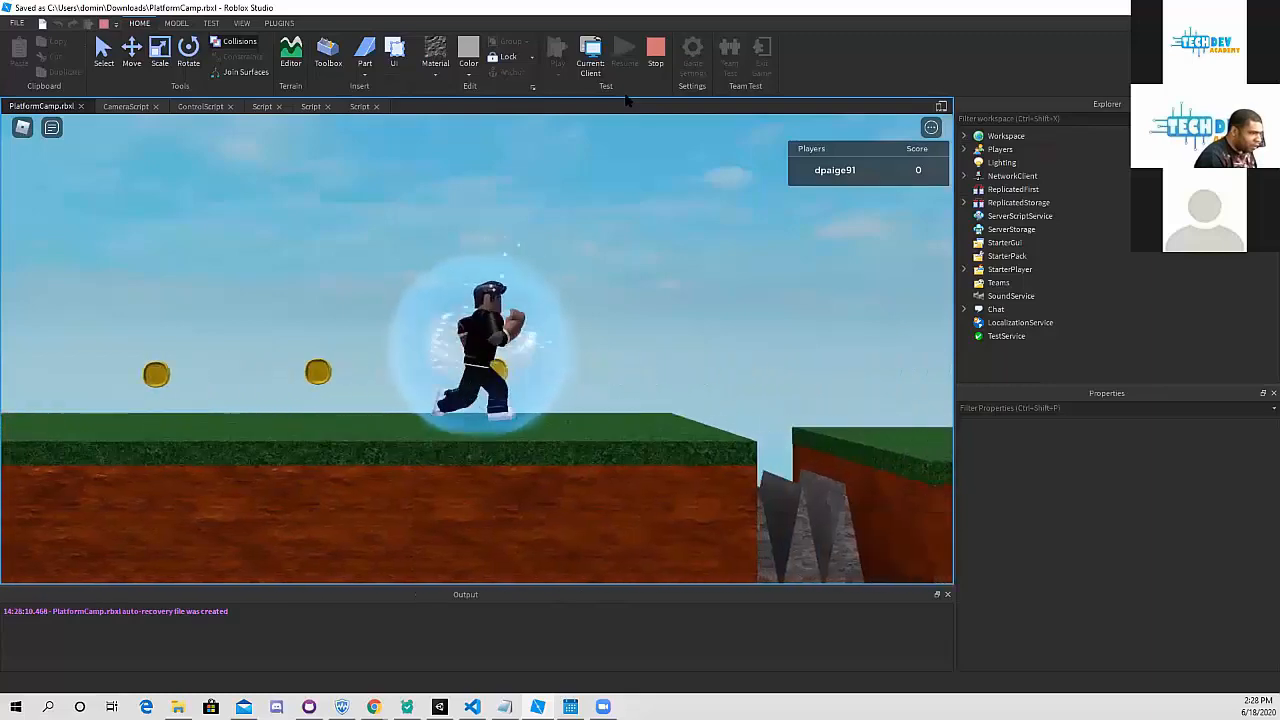
{"action": "key", "text": "space"}
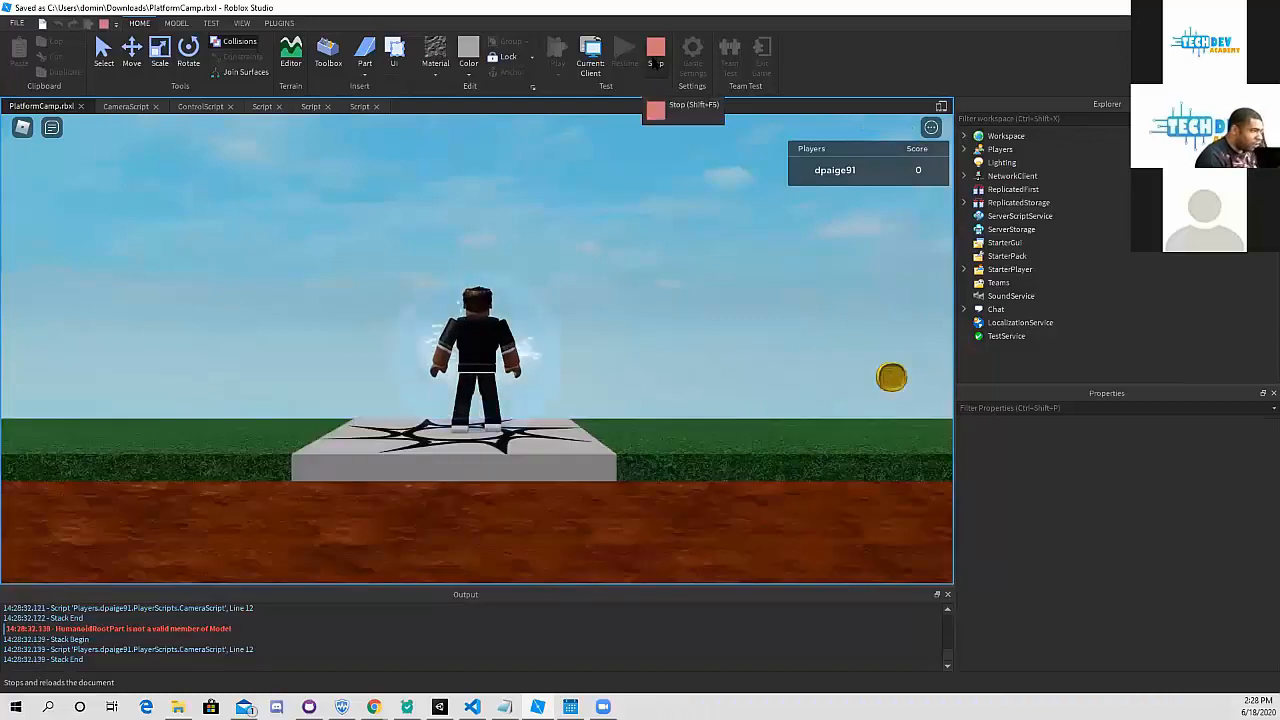
{"action": "key", "text": "d"}
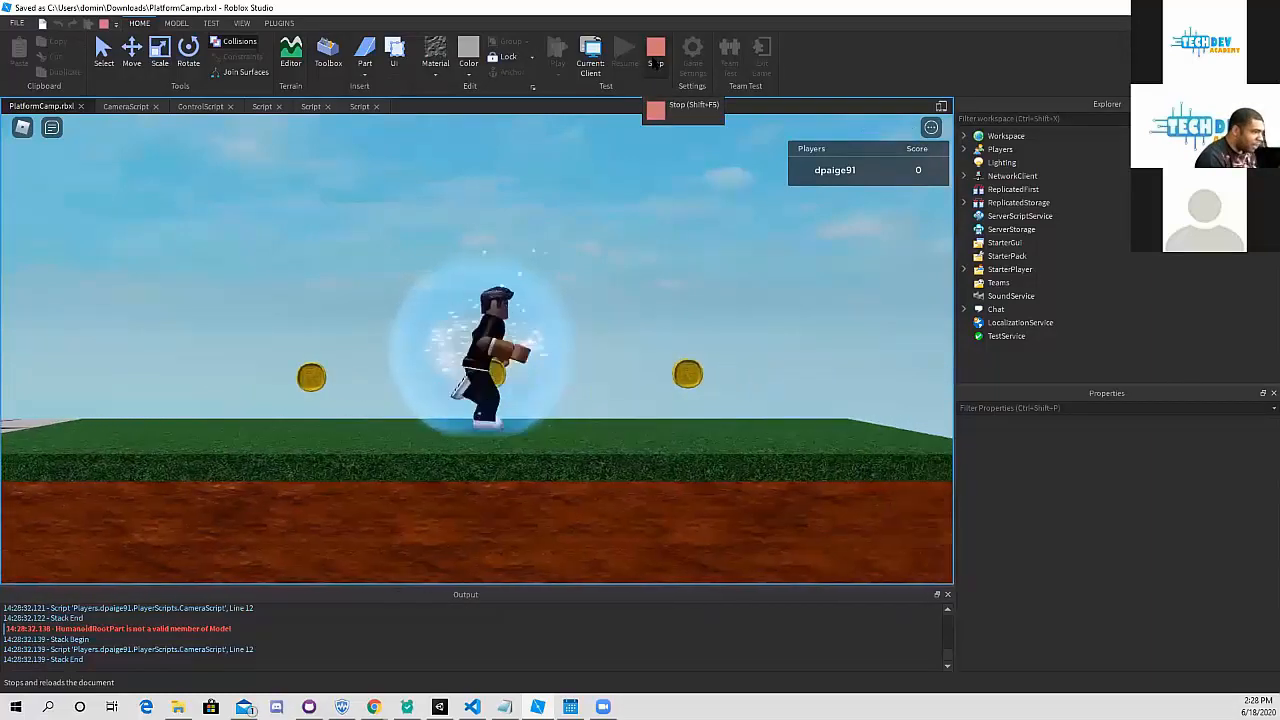
{"action": "key", "text": "space"}
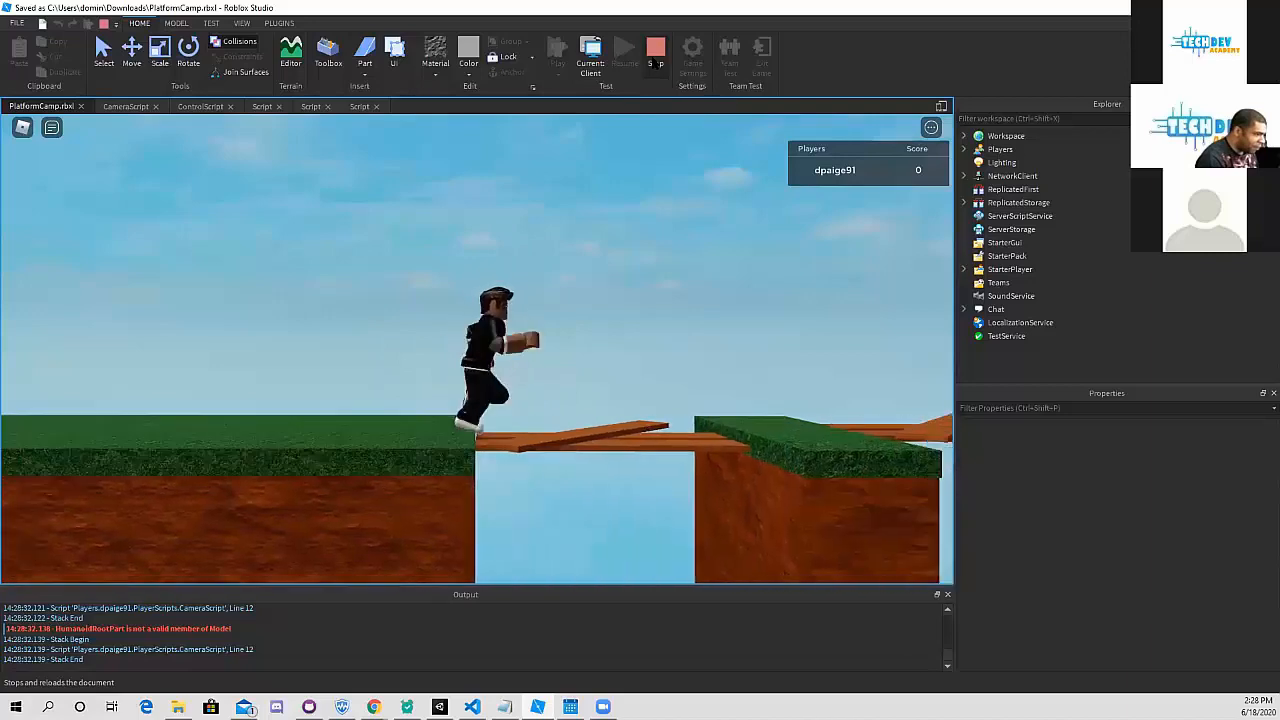
- Walk and jump back and forth on the plank bridges to test the falling script, and stop the playtest
{"action": "key", "text": "space"}
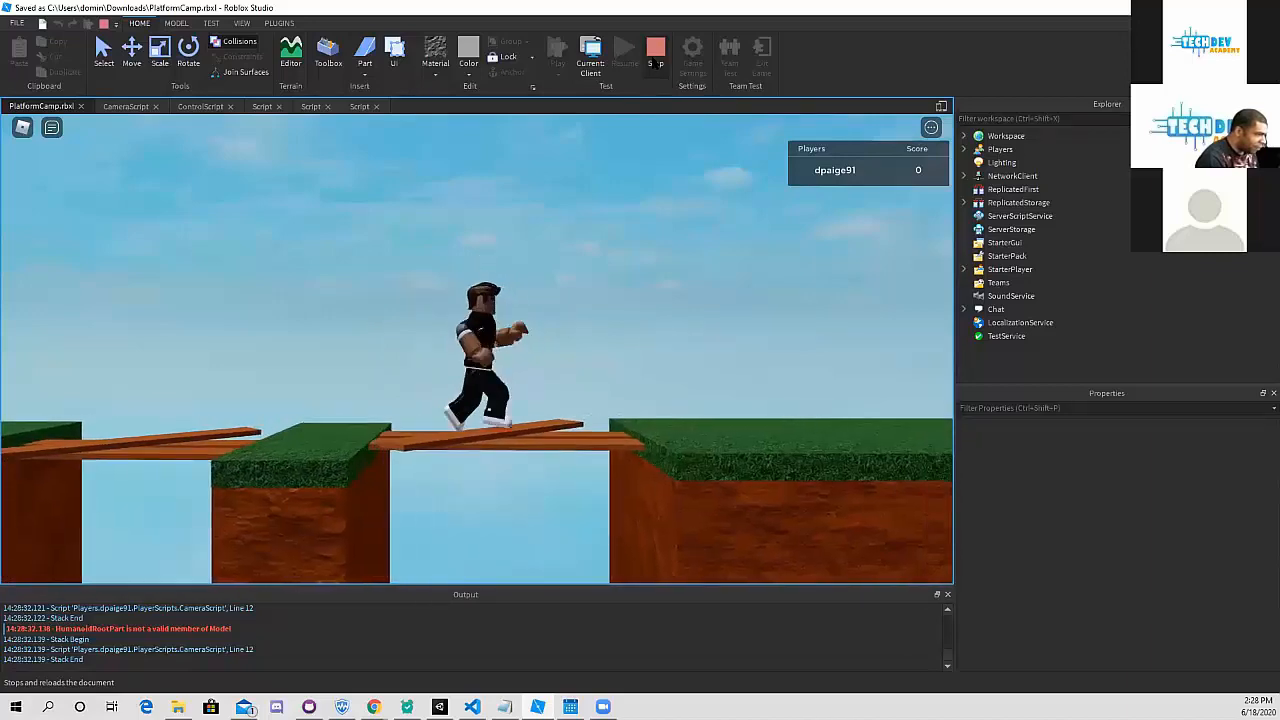
{"action": "key", "text": "space"}
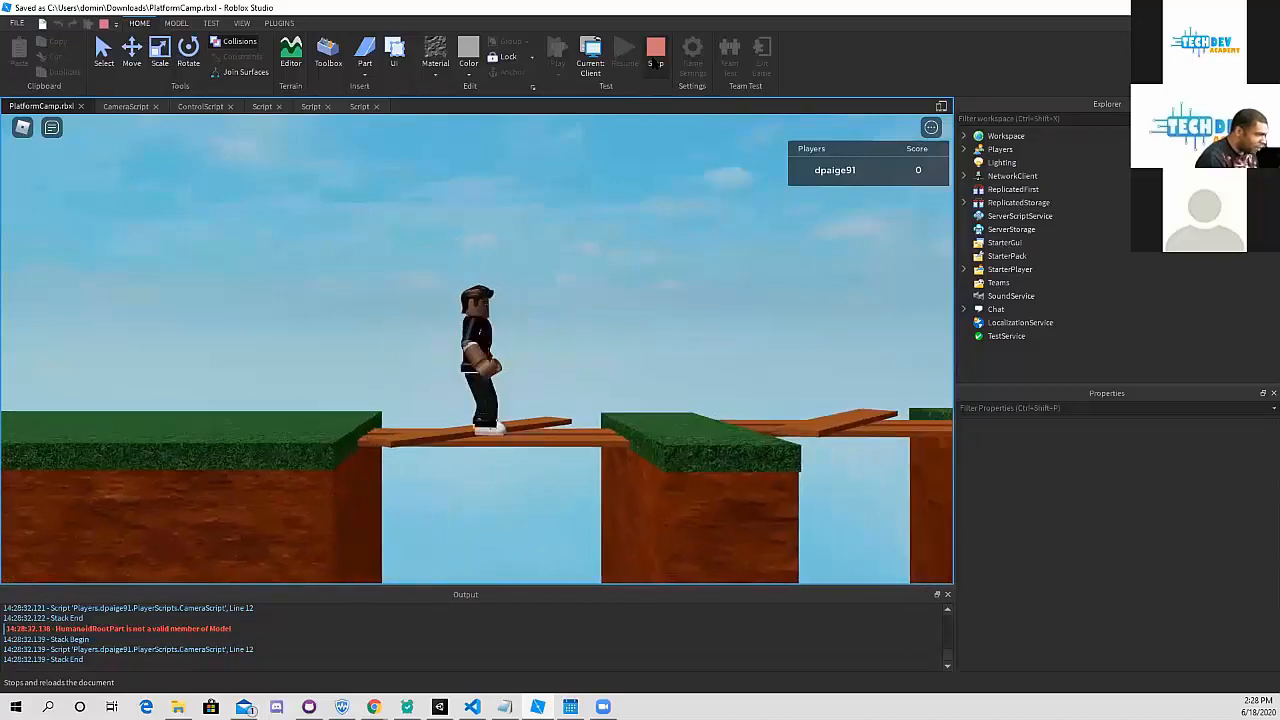
{"action": "key", "text": "d"}
{"action": "key", "text": "a"}
{"action": "key", "text": "d"}
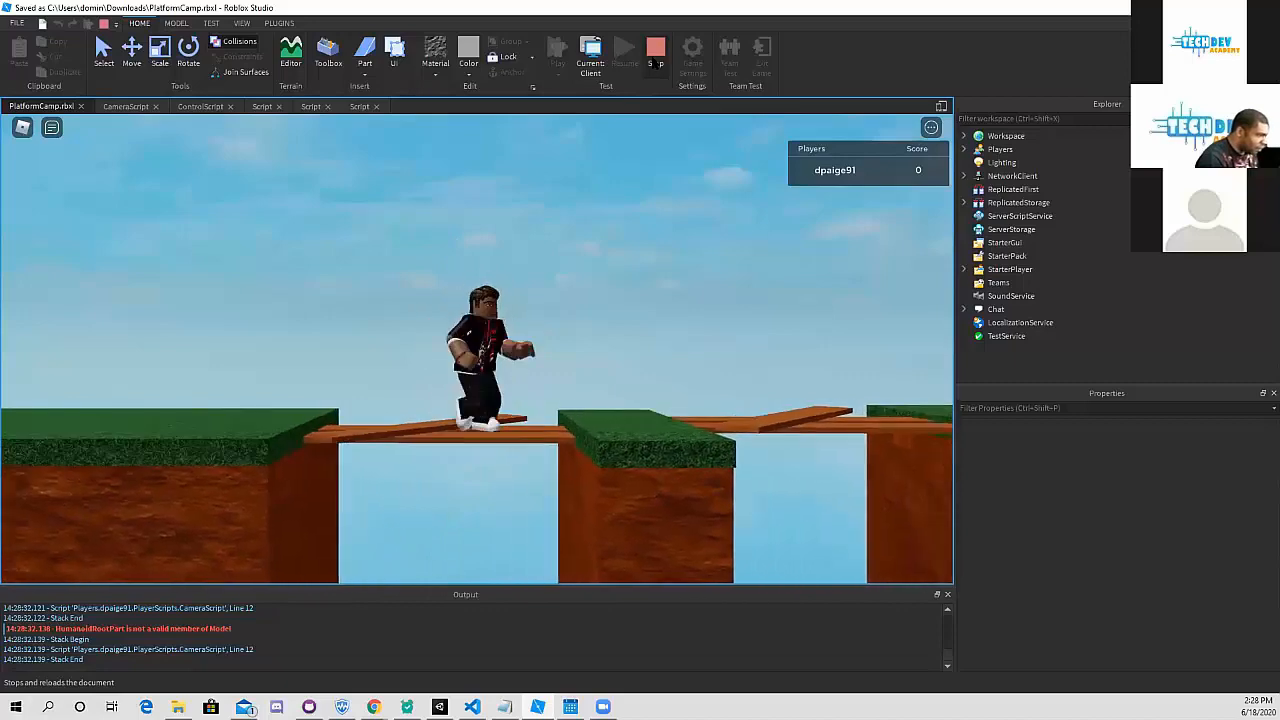
{"action": "key", "text": "a"}
{"action": "key", "text": "d"}
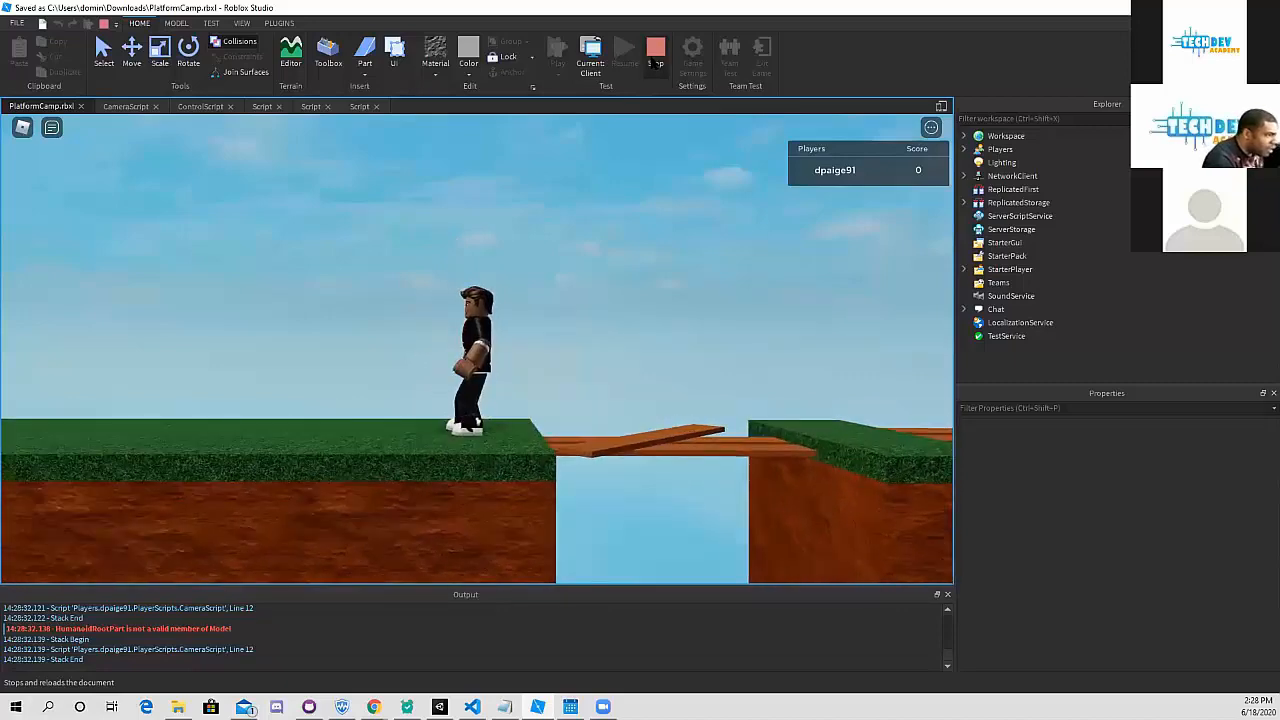
{"action": "left_click", "coordinate": [655, 63]}
- Examine from several angles how the scripted plank bridge meets the large platform and the narrow pillar
{"action": "key", "text": "f"}
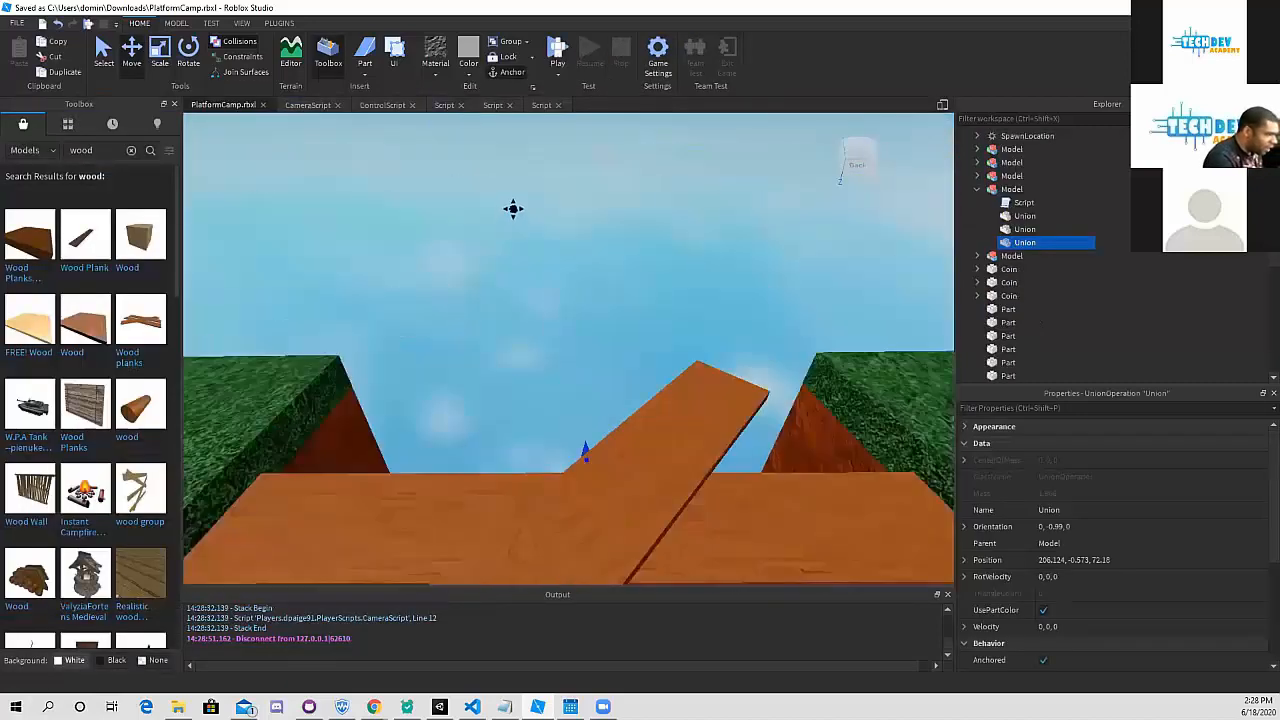
{"action": "scroll", "coordinate": [514, 208], "scroll_direction": "down", "scroll_amount": 5}
{"action": "middle_click_drag", "start_coordinate": [513, 208], "coordinate": [560, 222]}
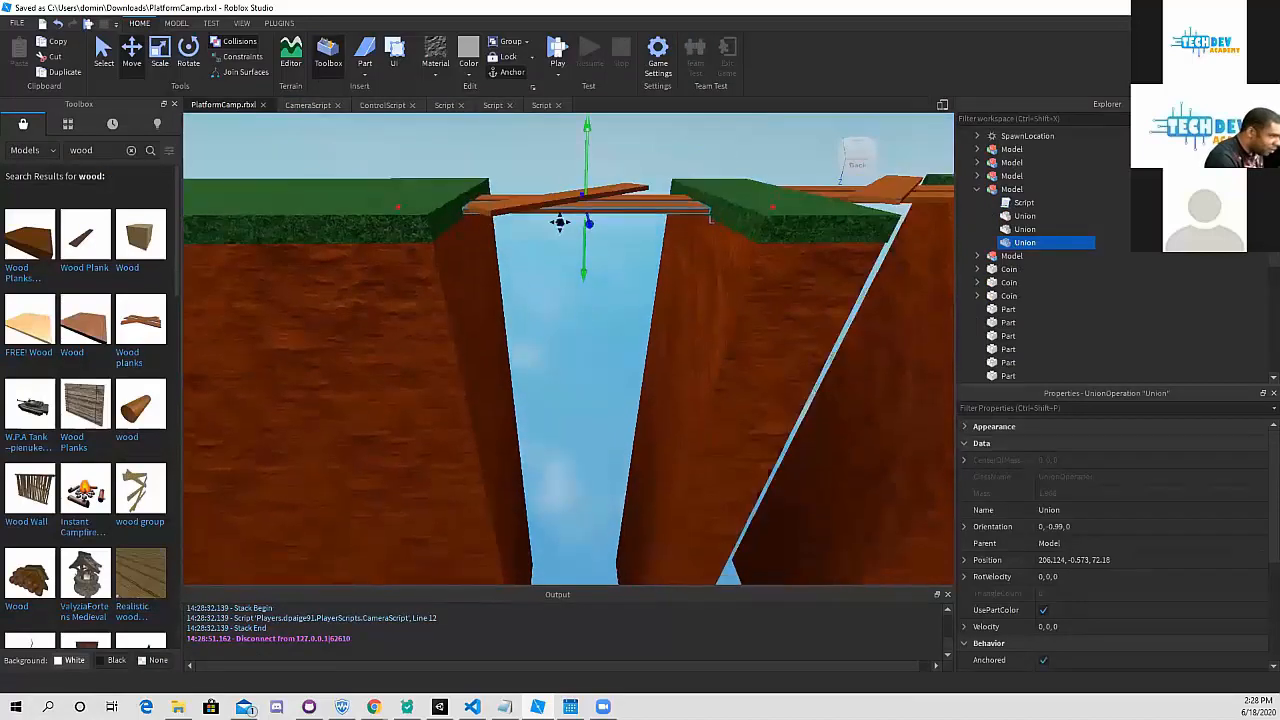
{"action": "left_click", "coordinate": [715, 254]}
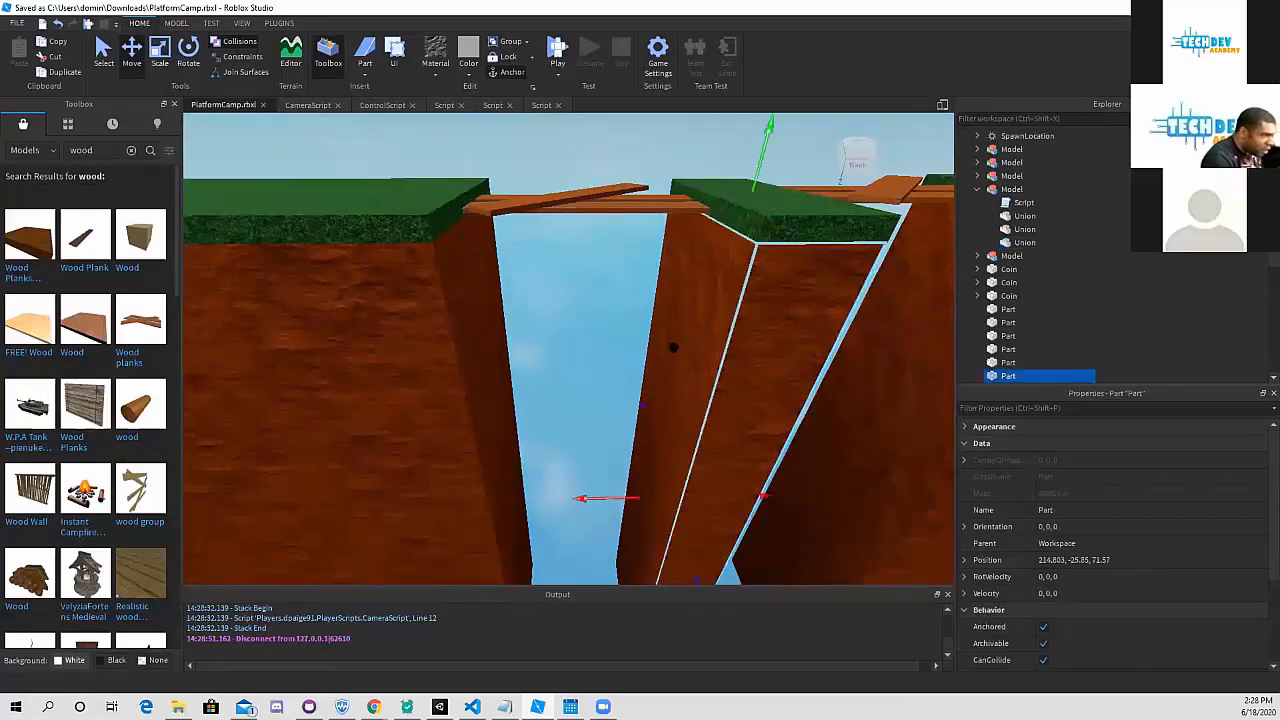
{"action": "middle_click_drag", "start_coordinate": [741, 339], "coordinate": [734, 342]}
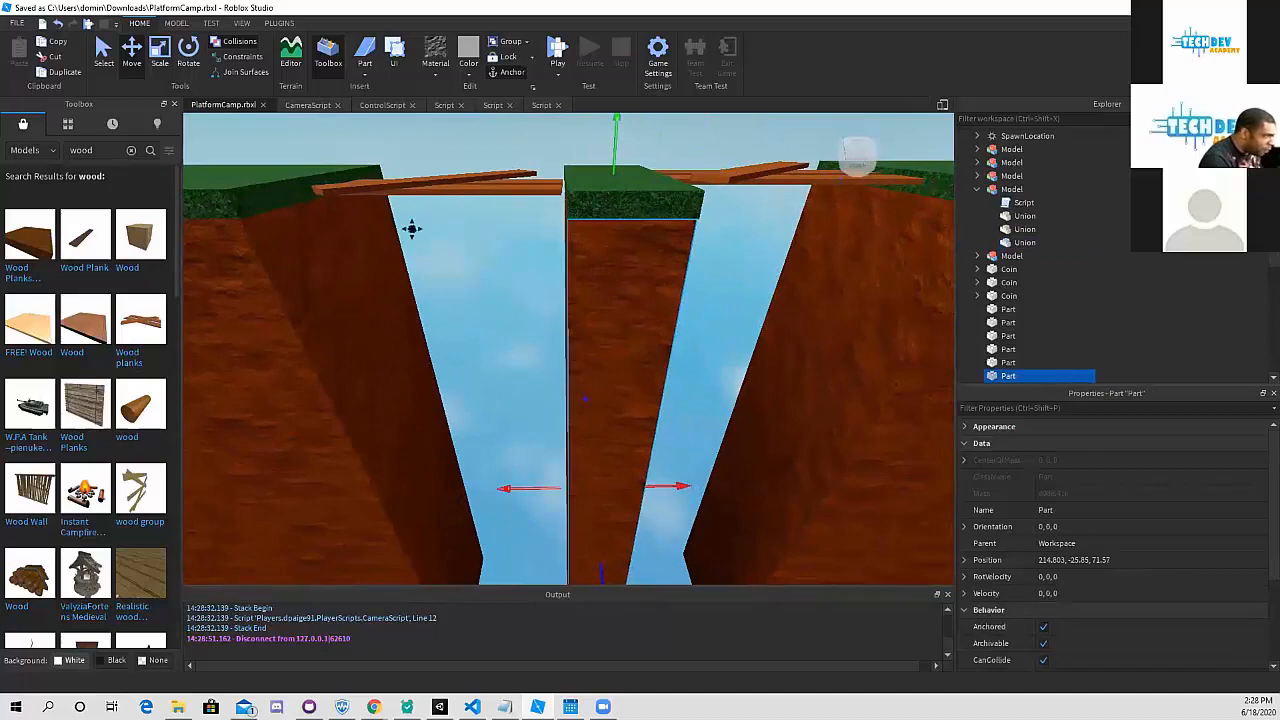
{"action": "middle_click_drag", "start_coordinate": [412, 229], "coordinate": [434, 226]}
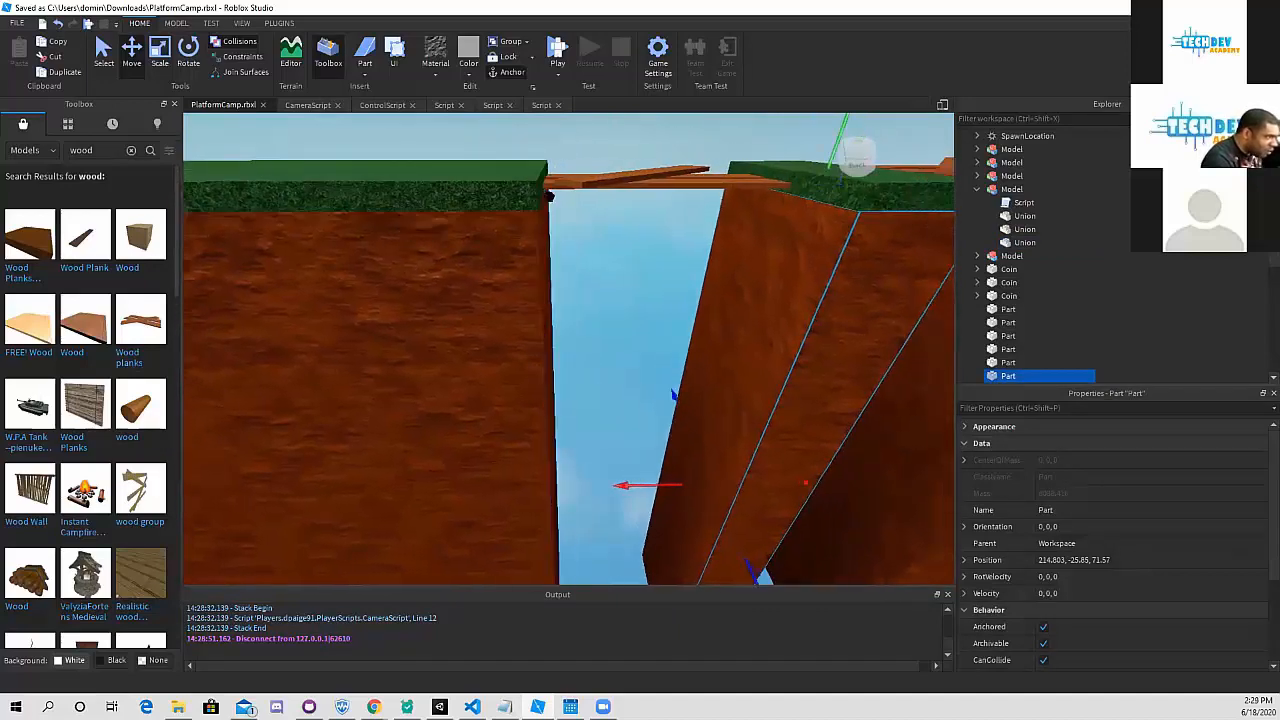
- Scale down the scripted plank bridge model and shift it so it sits within the gap before the narrow pillar
{"action": "left_click", "coordinate": [586, 197]}
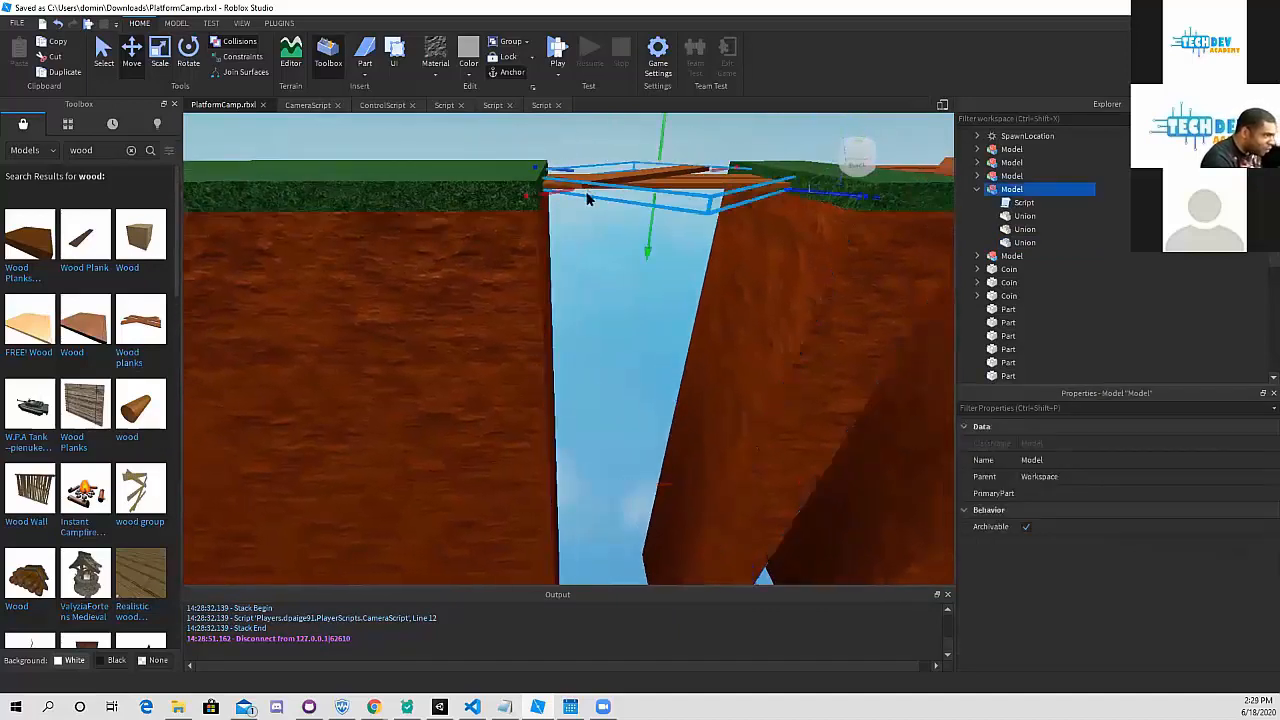
{"action": "middle_click_drag", "start_coordinate": [587, 193], "coordinate": [562, 211]}
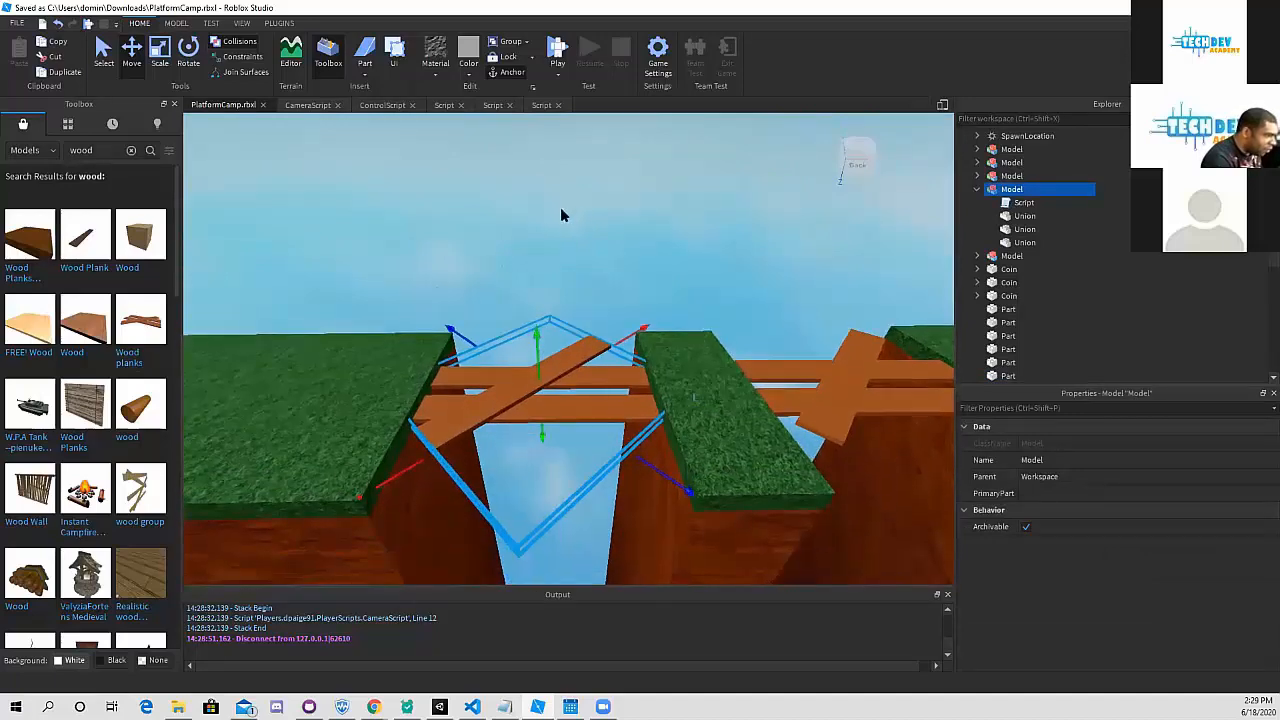
{"action": "key", "text": "ctrl+3"}
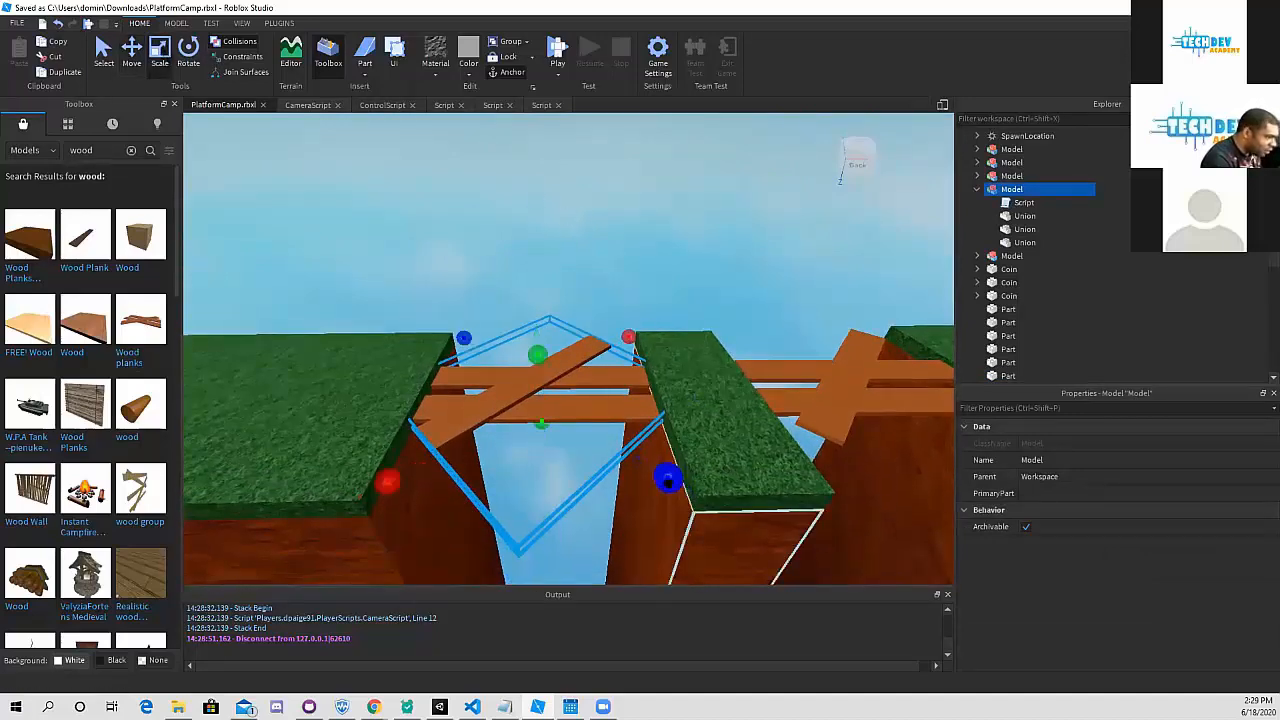
{"action": "left_click_drag", "start_coordinate": [668, 481], "coordinate": [633, 467]}
{"action": "left_click", "coordinate": [138, 53]}
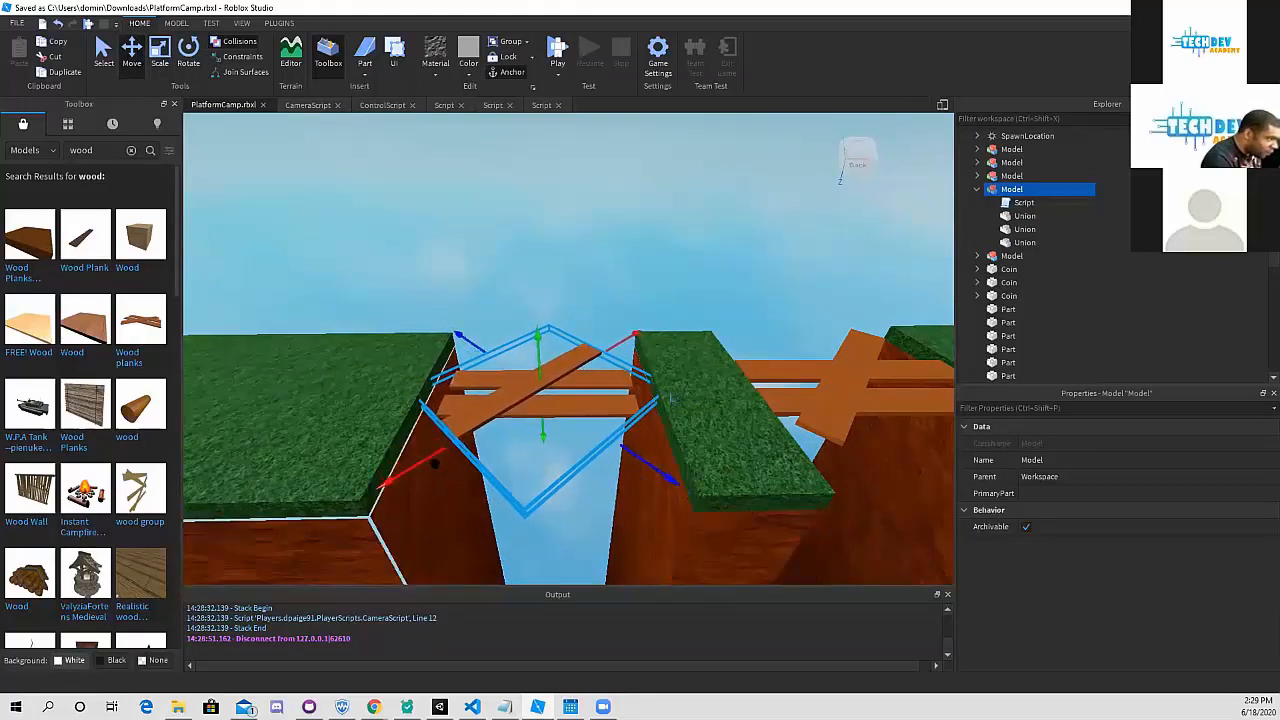
{"action": "left_click_drag", "start_coordinate": [389, 482], "coordinate": [384, 485]}
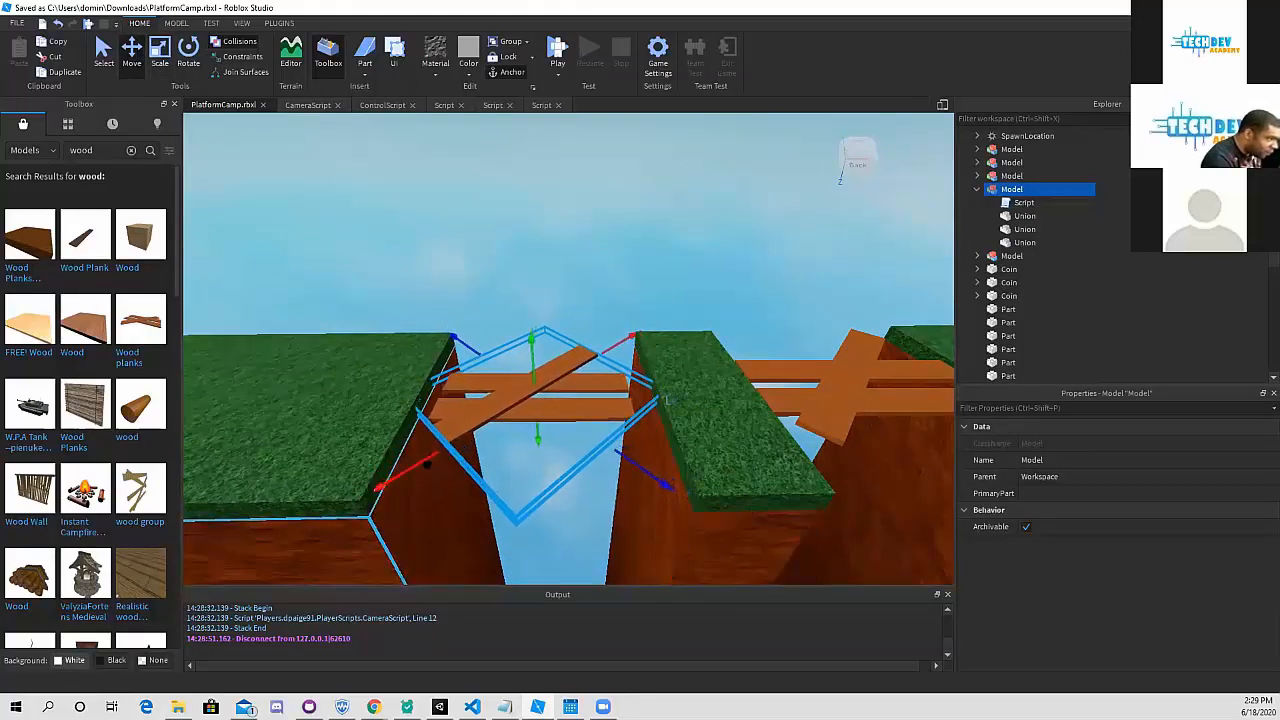
- Playtest the level again, jumping repeatedly on the shrunken plank bridge, and stop the test
{"action": "left_click", "coordinate": [557, 52]}
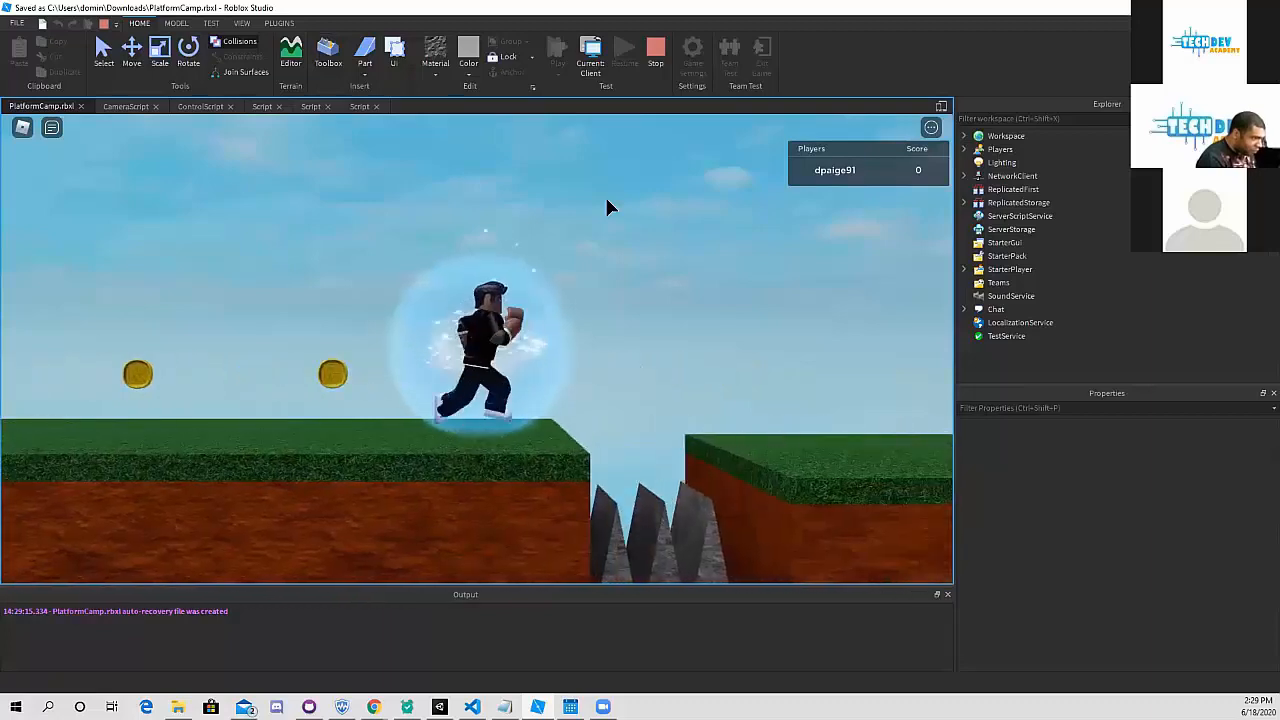
{"action": "key", "text": "space"}
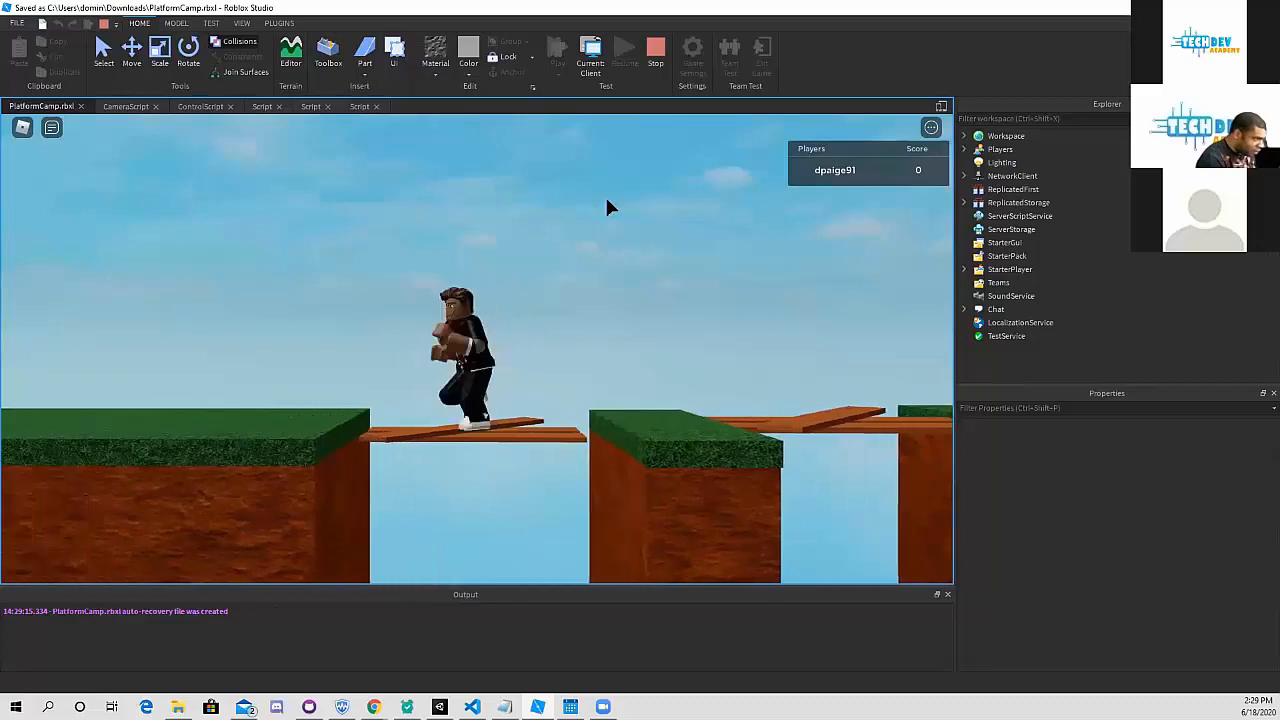
{"action": "key", "text": "space"}
{"action": "key", "text": "space"}
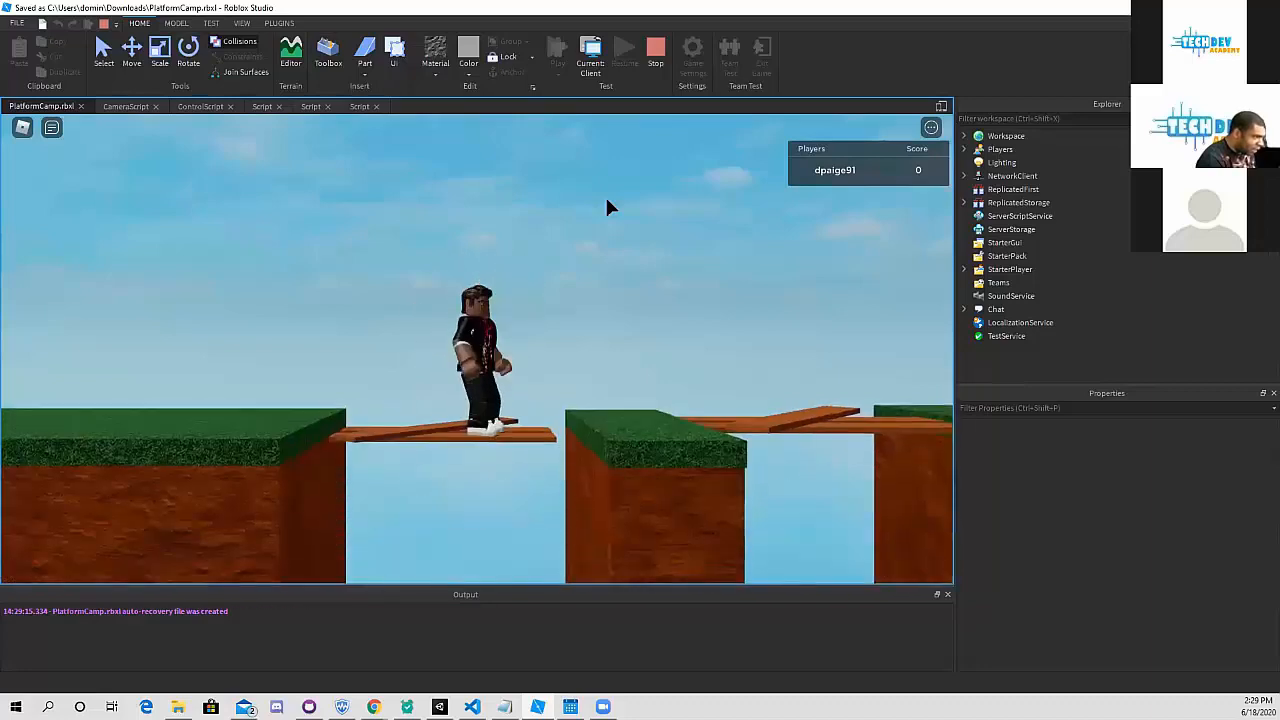
{"action": "left_click", "coordinate": [655, 52]}
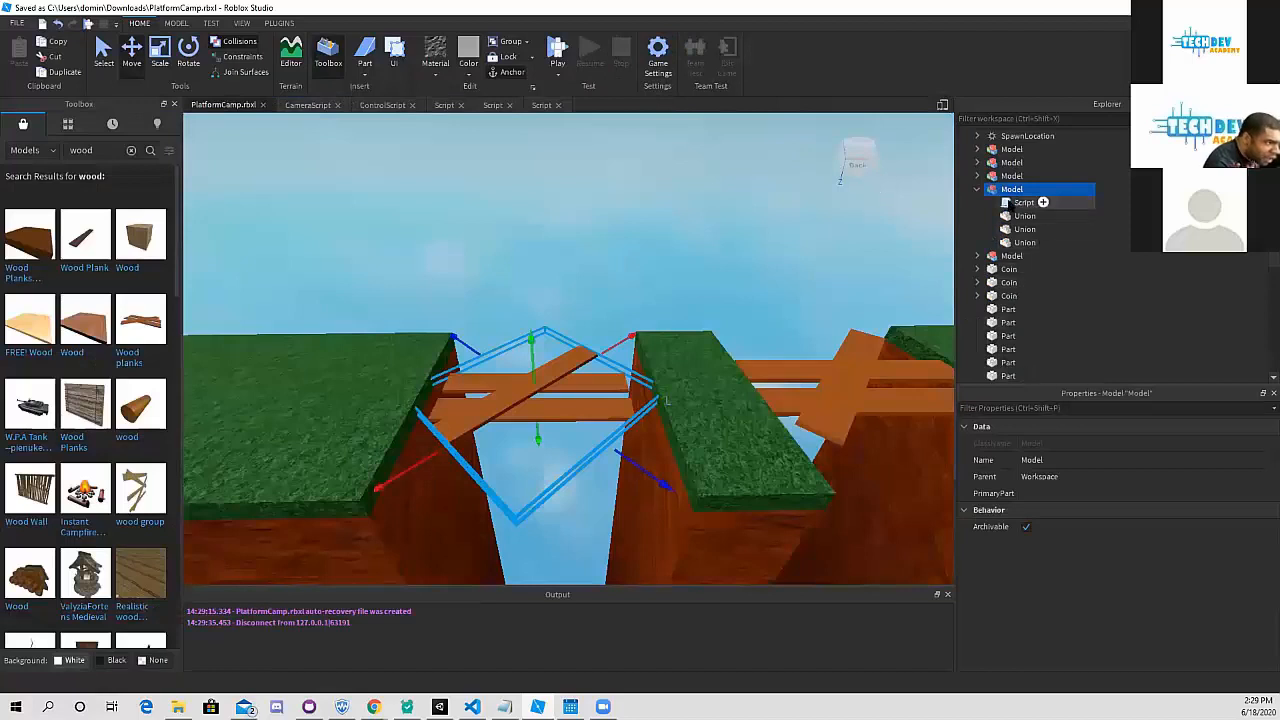
- Delete the scripted plank bridge model between the large platform and the narrow pillar
{"action": "left_click", "coordinate": [1022, 202]}
{"action": "left_click", "coordinate": [597, 374]}
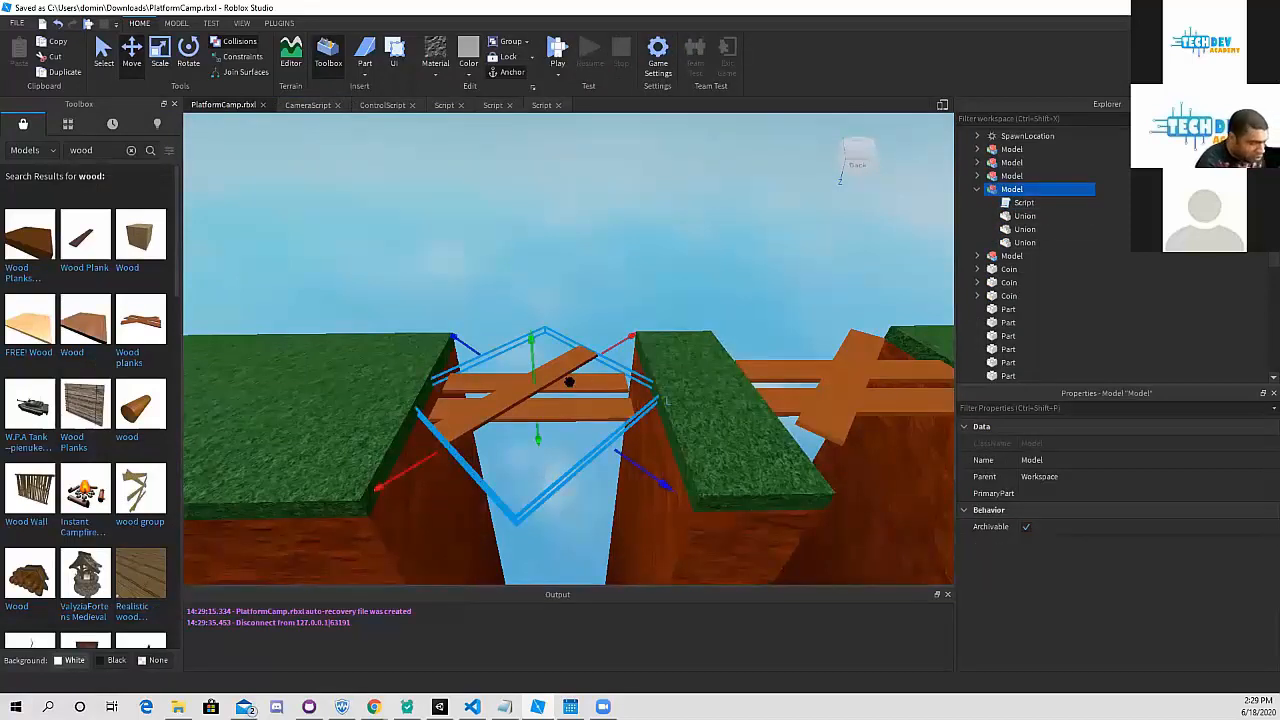
{"action": "key", "text": "Delete"}
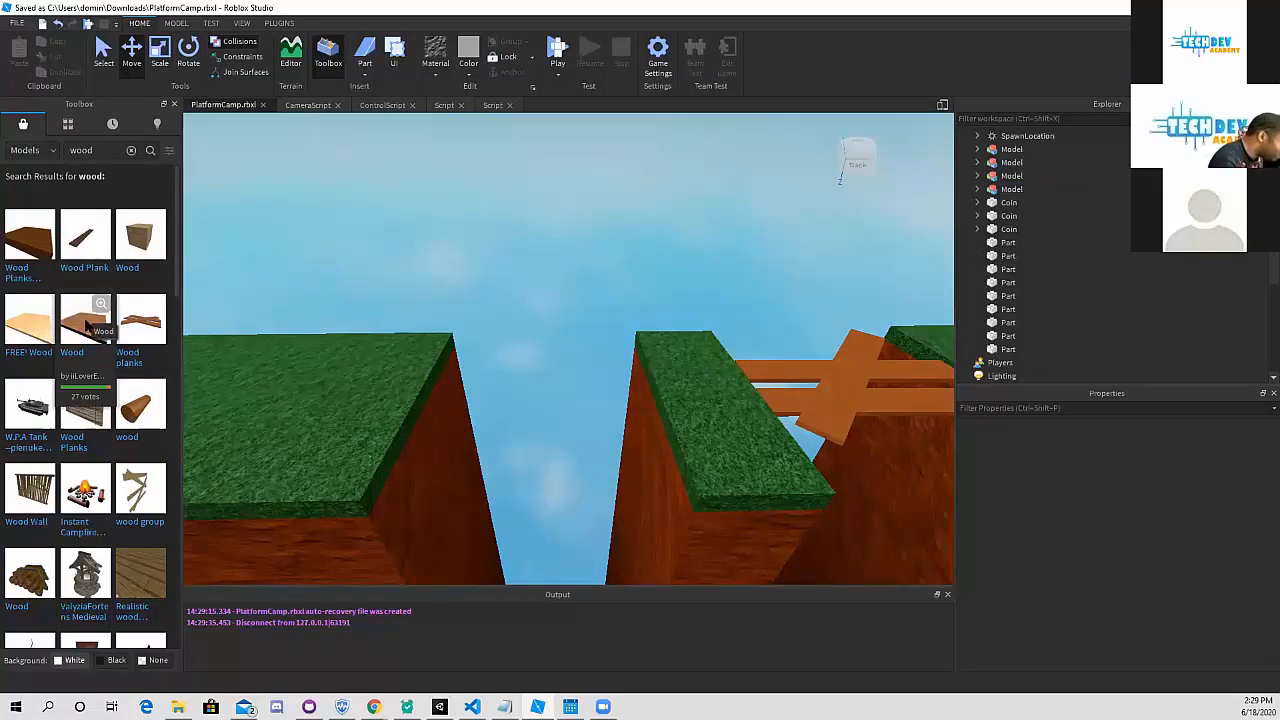
- Insert the square Wood tile model from the wood search results and scale down its width and depth for the gap
{"action": "left_click", "coordinate": [86, 322]}
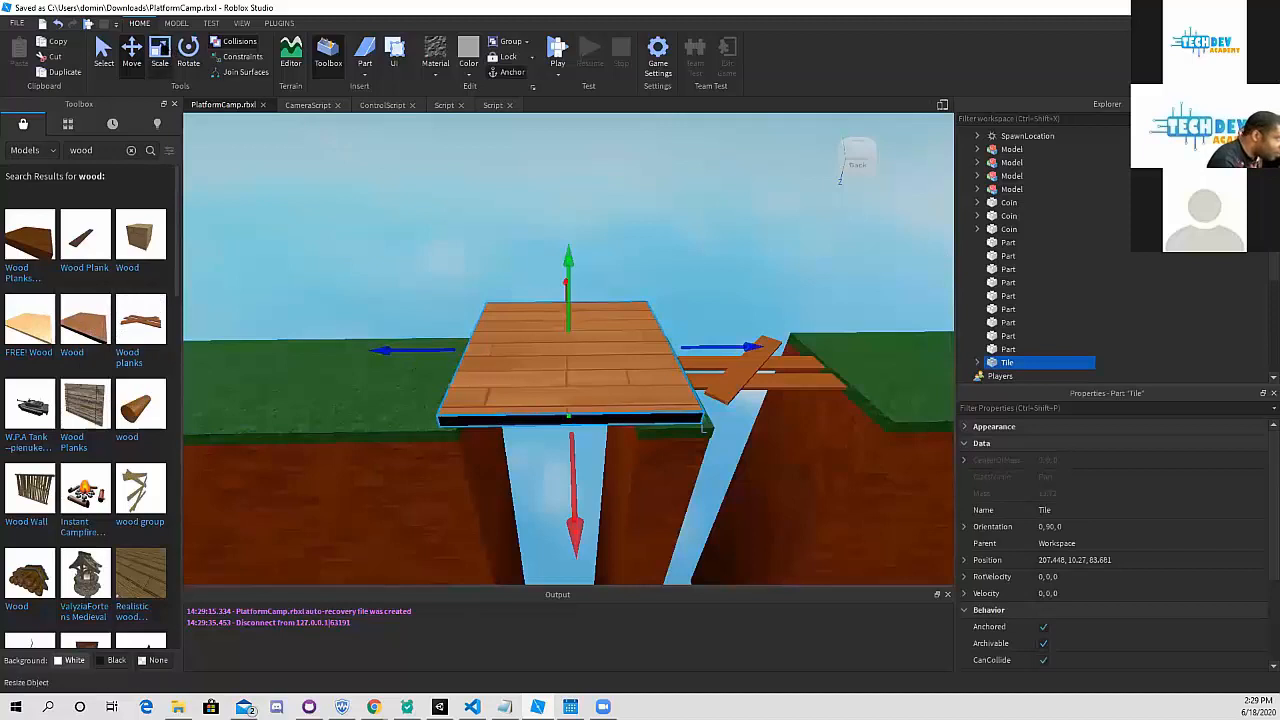
{"action": "left_click", "coordinate": [160, 54]}
{"action": "left_click_drag", "start_coordinate": [723, 347], "coordinate": [650, 348]}
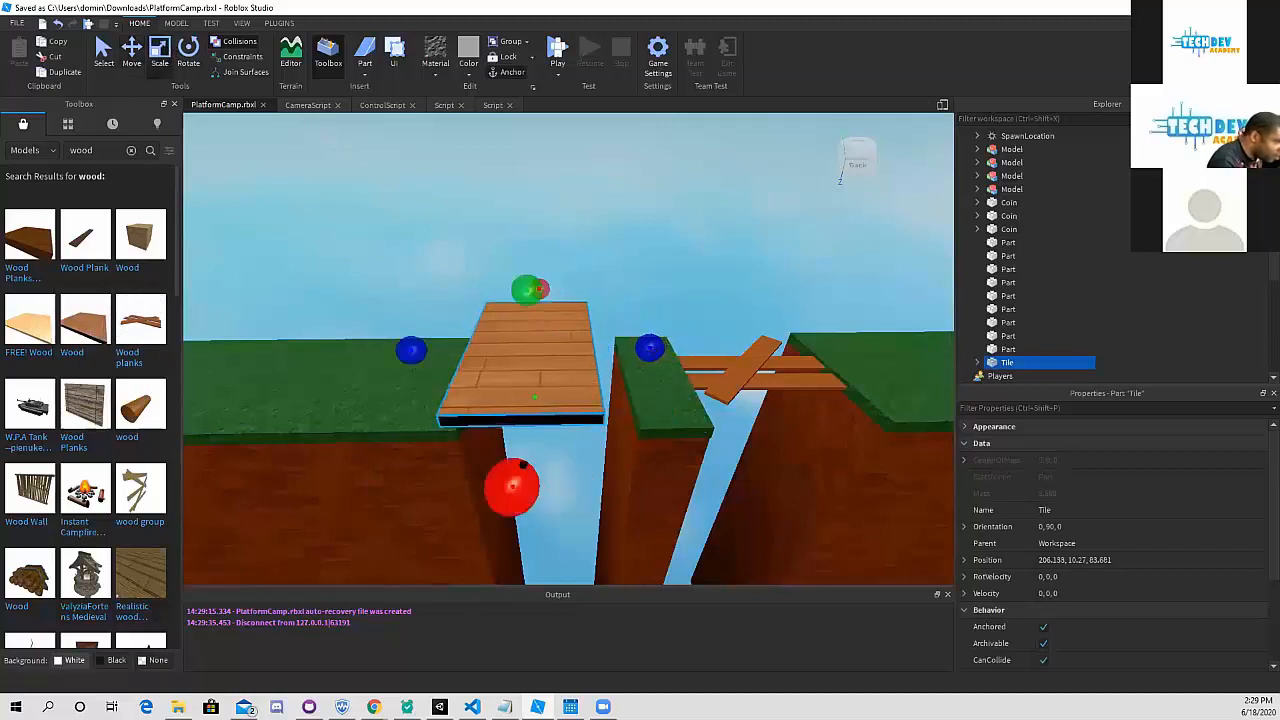
{"action": "left_click_drag", "start_coordinate": [512, 485], "coordinate": [519, 334]}
- Move the wood tile into the gap between the large platform and narrow pillar, at about 206.7, 8.6, 84.4
{"action": "left_click", "coordinate": [131, 52]}
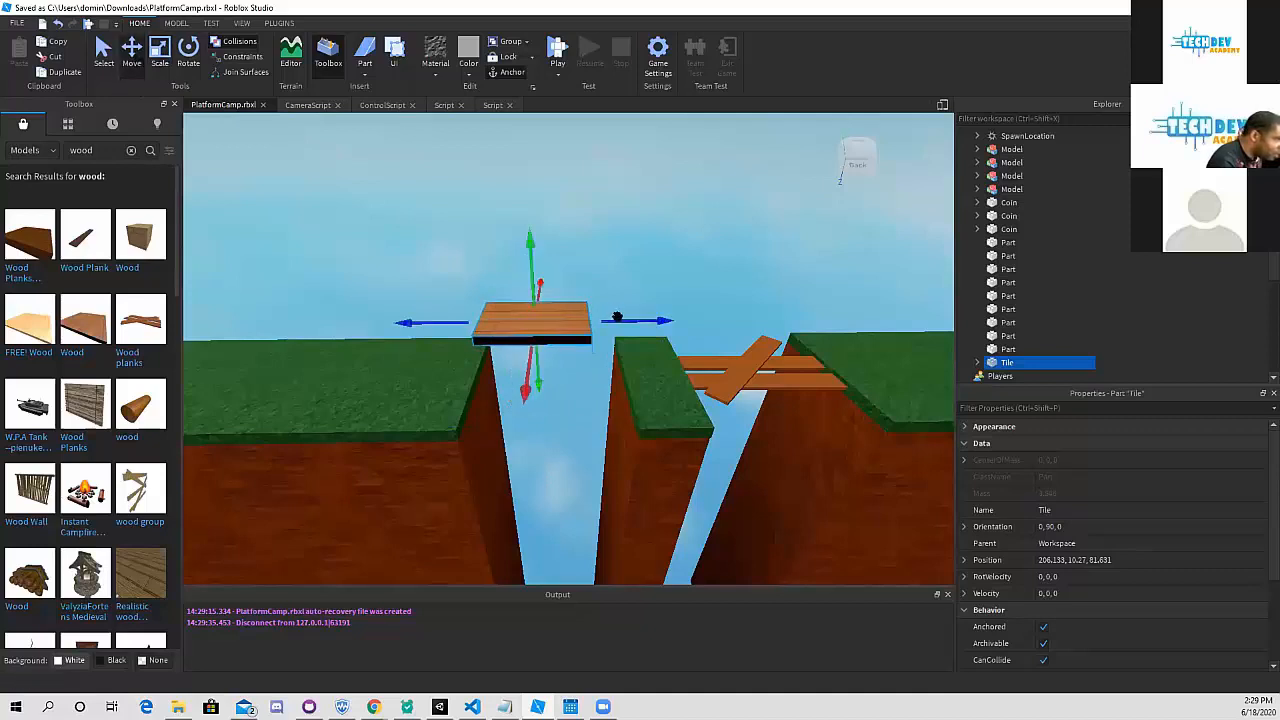
{"action": "left_click_drag", "start_coordinate": [617, 317], "coordinate": [650, 317]}
{"action": "left_click_drag", "start_coordinate": [569, 380], "coordinate": [568, 428]}
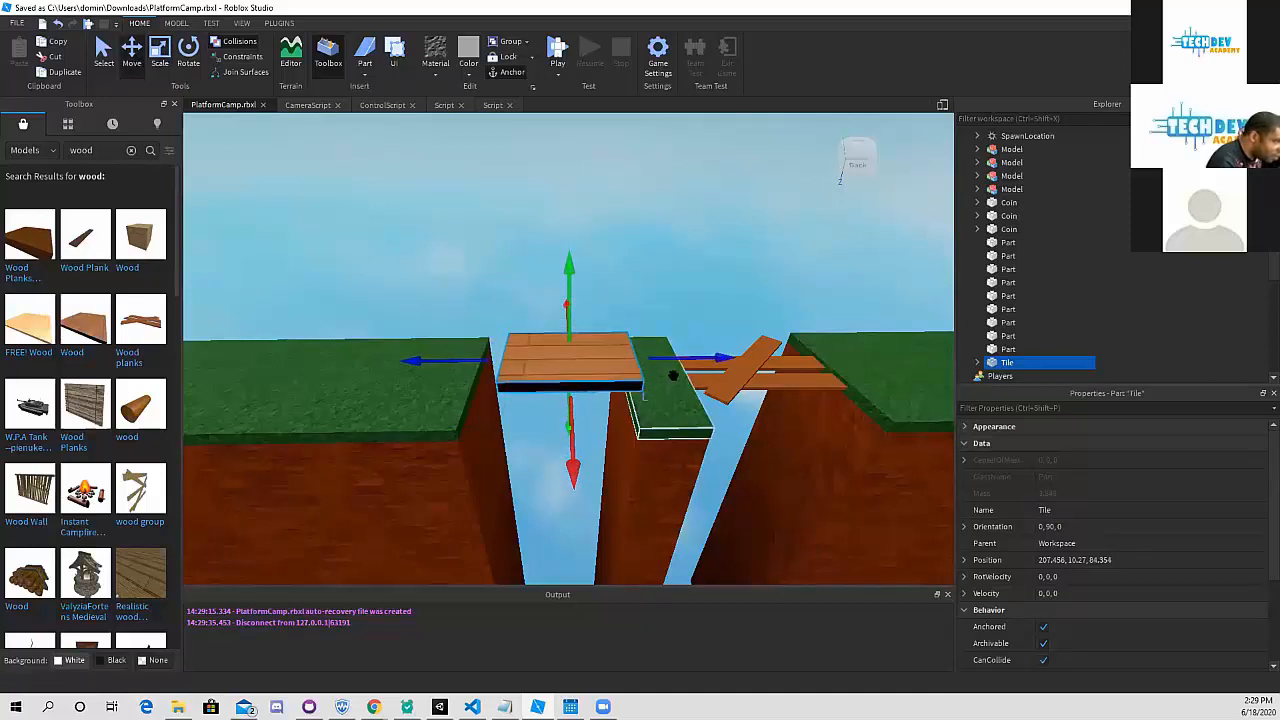
{"action": "left_click_drag", "start_coordinate": [678, 360], "coordinate": [658, 362]}
{"action": "left_click_drag", "start_coordinate": [546, 280], "coordinate": [534, 332]}
{"action": "left_click_drag", "start_coordinate": [618, 433], "coordinate": [614, 435]}
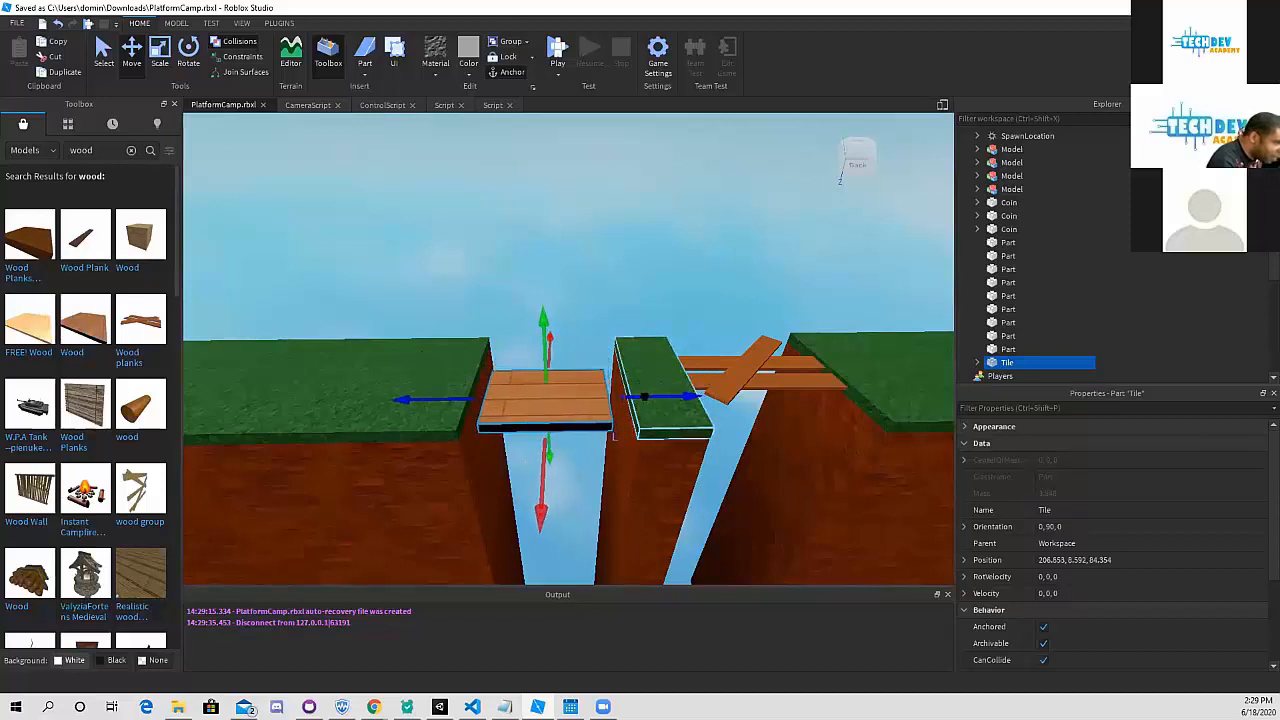
{"action": "right_click", "coordinate": [1005, 366]}
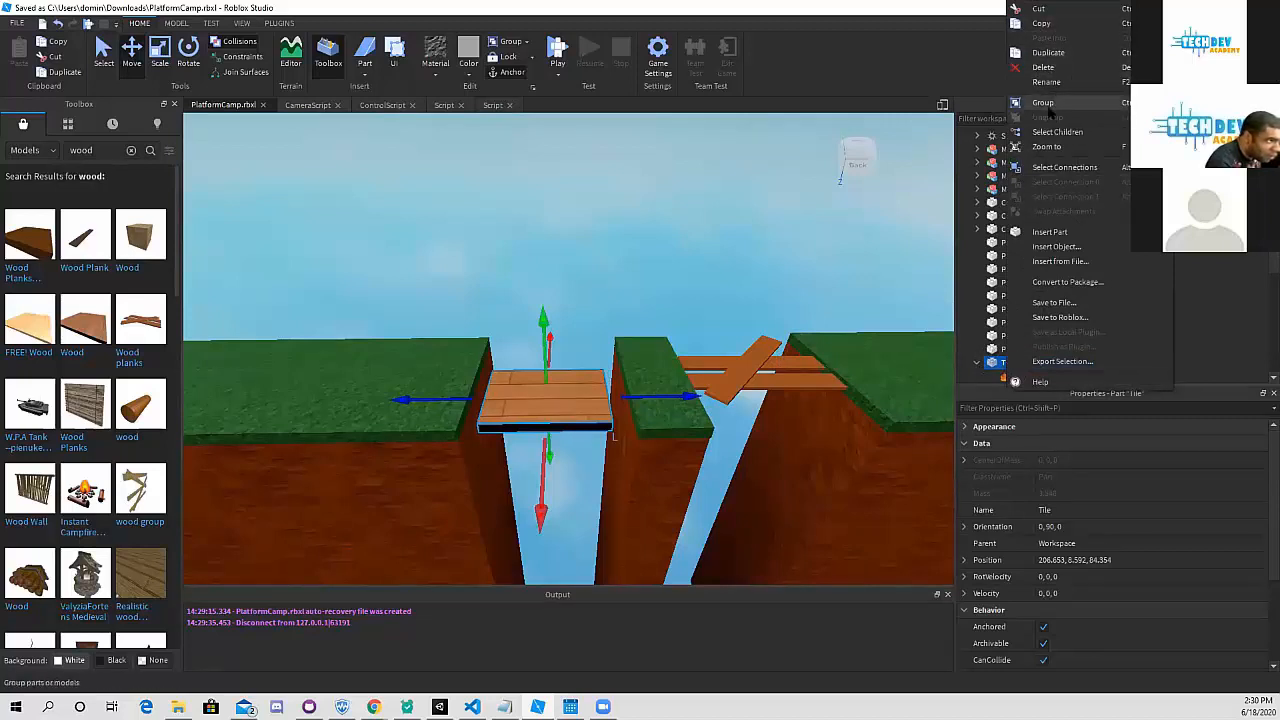
{"action": "left_click", "coordinate": [924, 52]}
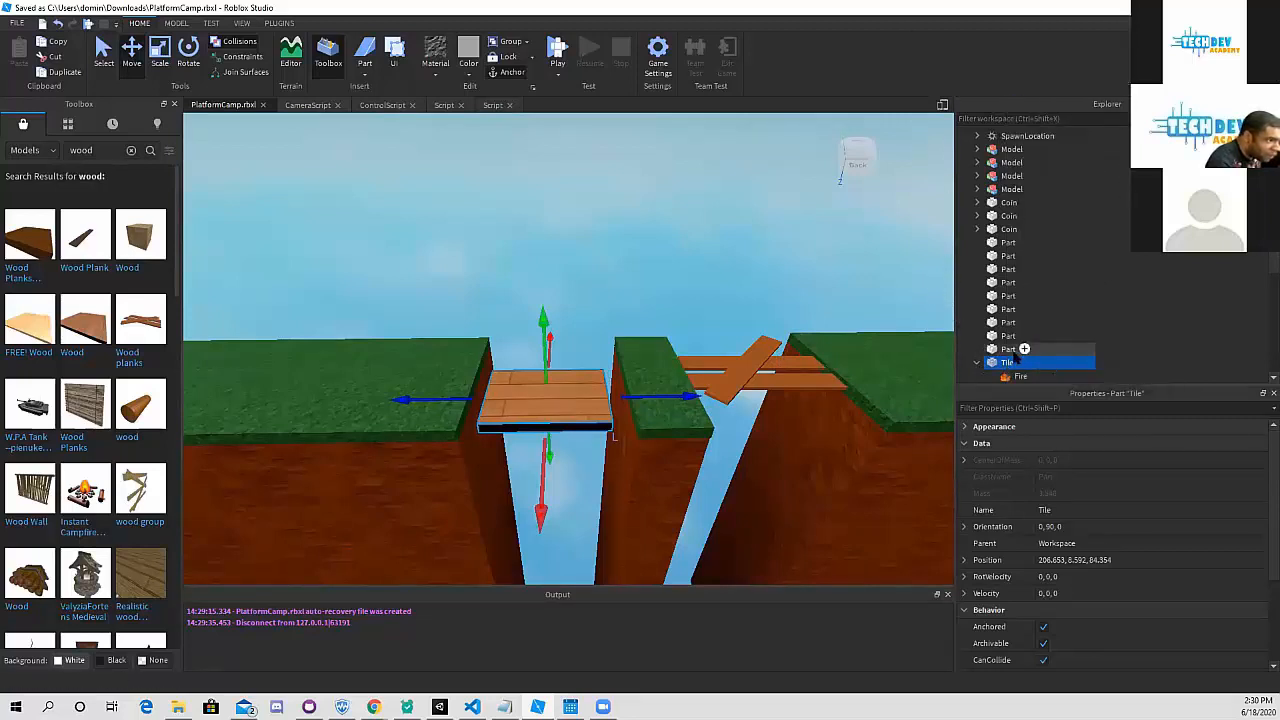
- Delete the Fire object from the wood Tile part
{"action": "scroll", "coordinate": [1040, 310], "scroll_direction": "down", "scroll_amount": 2}
{"action": "left_click", "coordinate": [1036, 296]}
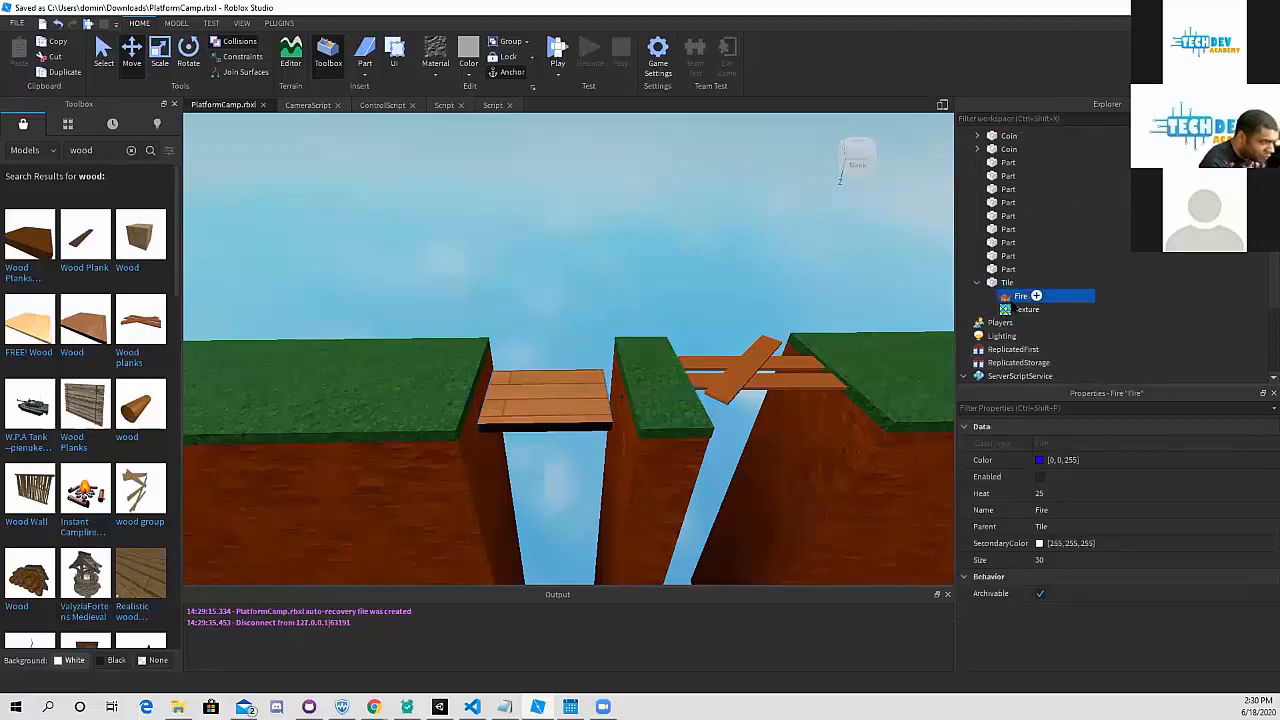
{"action": "key", "text": "Delete"}
- Add a script to the Tile with a bridge(partTouching) function that sets Anchored and CanCollide to false for a Humanoid, and save
{"action": "left_click", "coordinate": [1022, 282]}
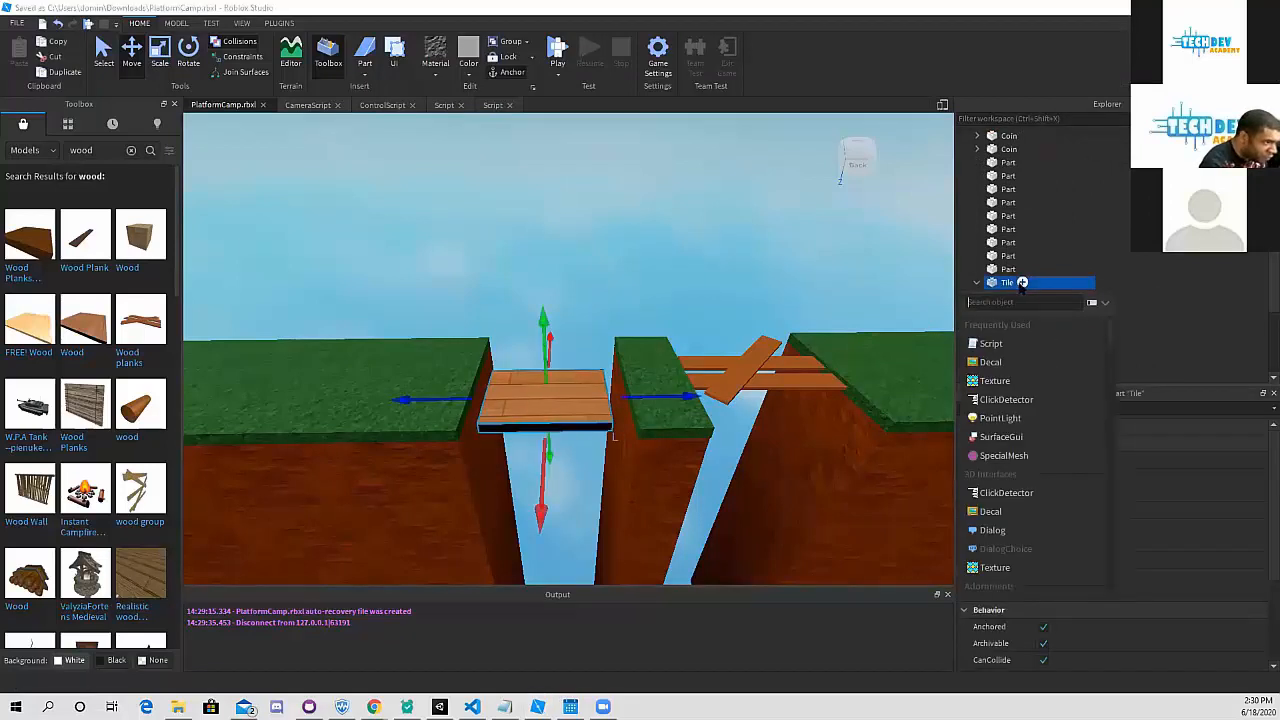
{"action": "left_click", "coordinate": [1005, 348]}
{"action": "key", "text": "ctrl+a"}
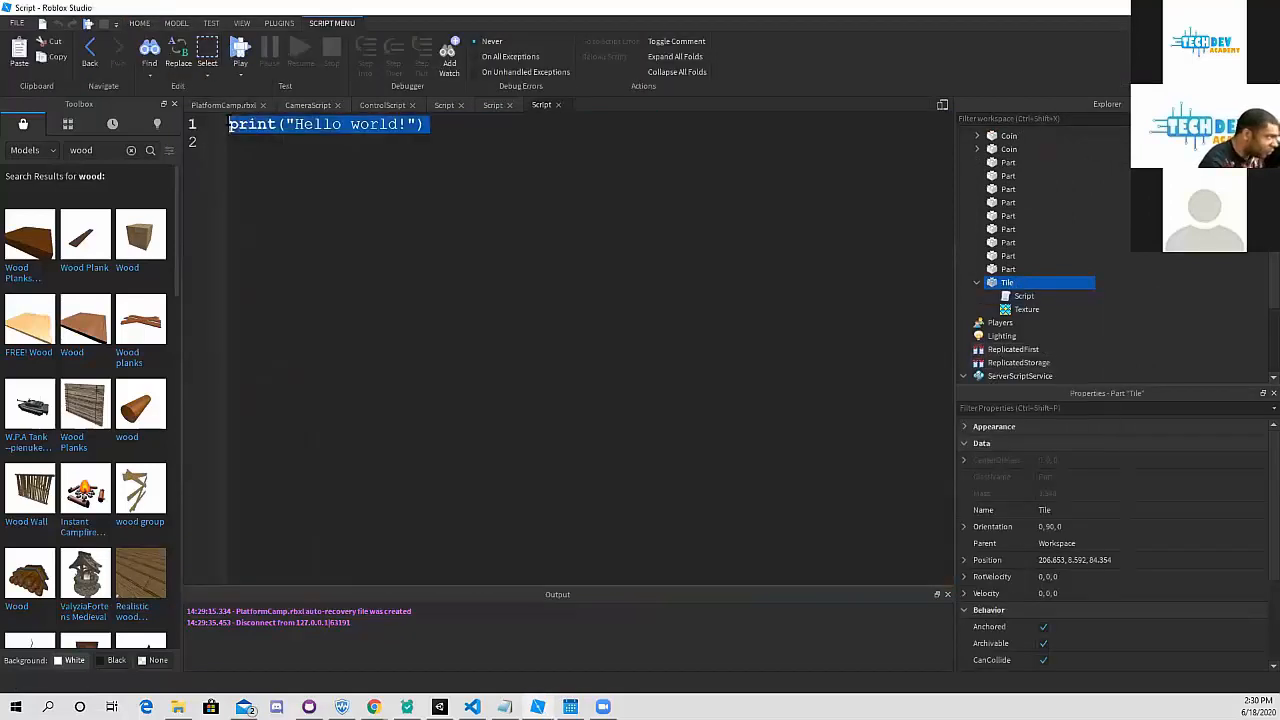
{"action": "type", "text": "function bridge(partTouching) \tif partTouching.Parent:FindFirstChild(\"Humanoid\") then \t\tscript.Parent.Anchored = false \t\tscript.Parent.CanCollide = false \tend end"}
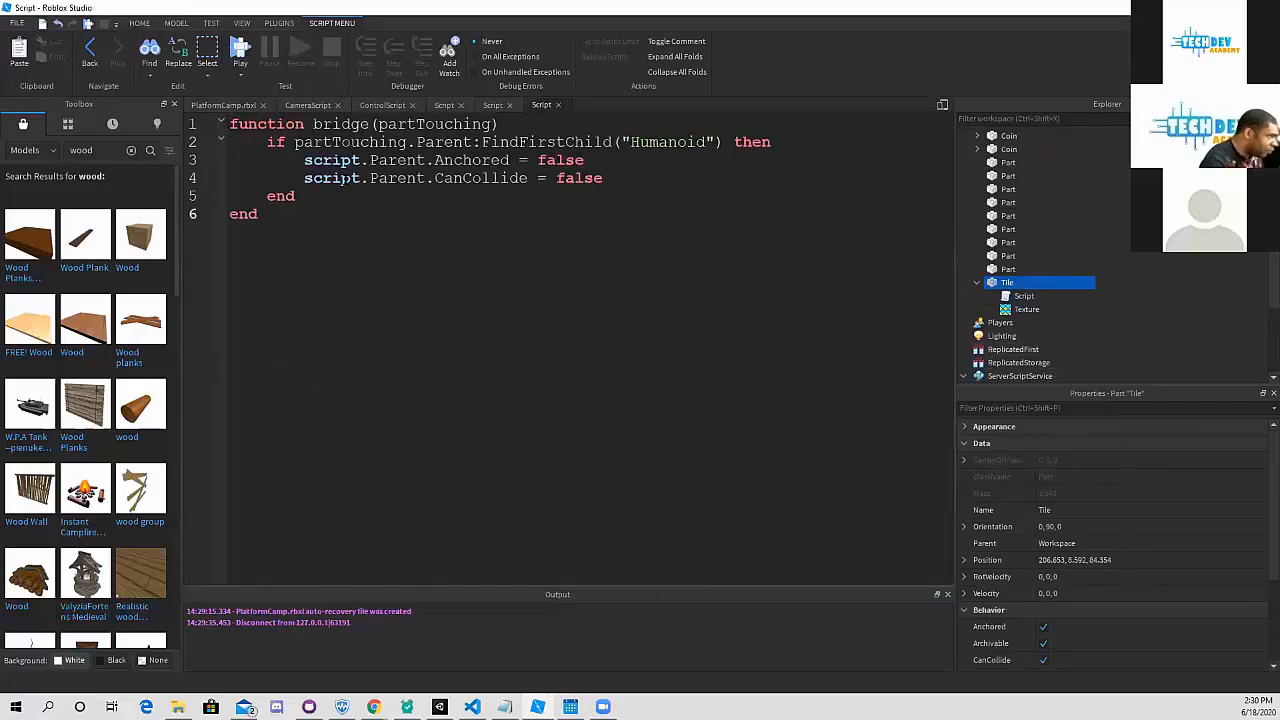
{"action": "scroll", "coordinate": [1035, 490], "scroll_direction": "down", "scroll_amount": 2}
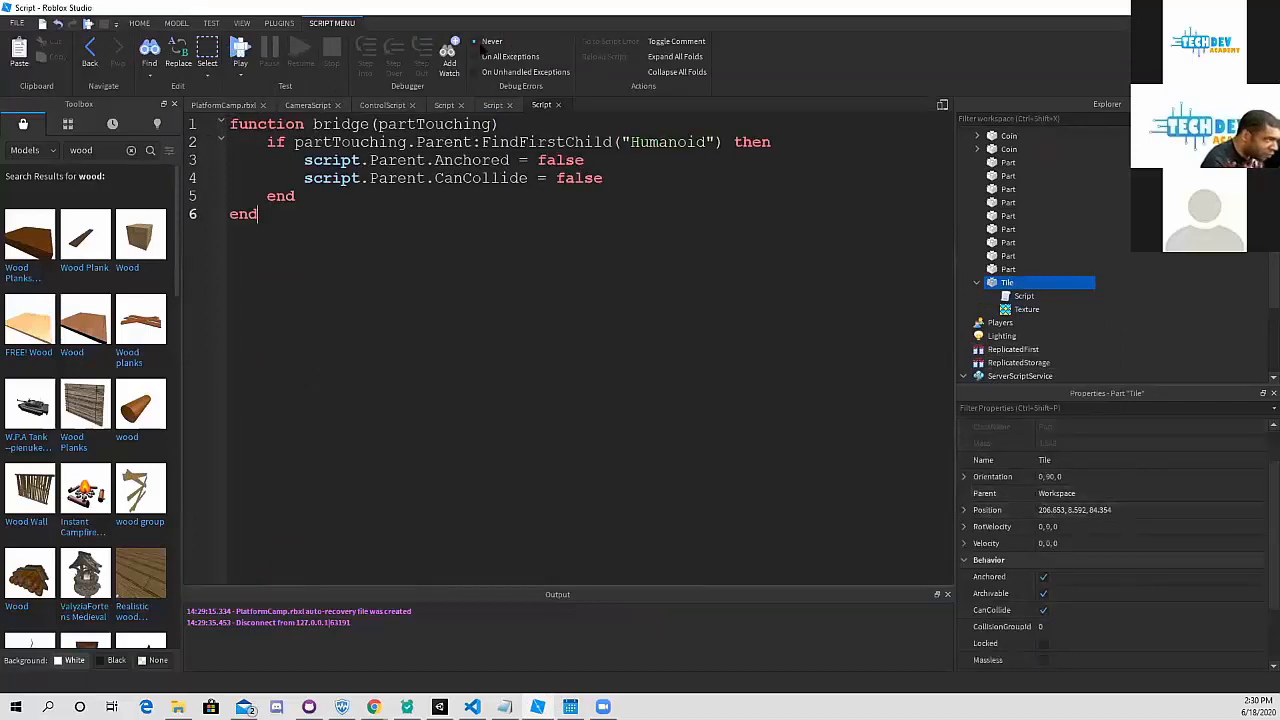
{"action": "key", "text": "ctrl+s"}
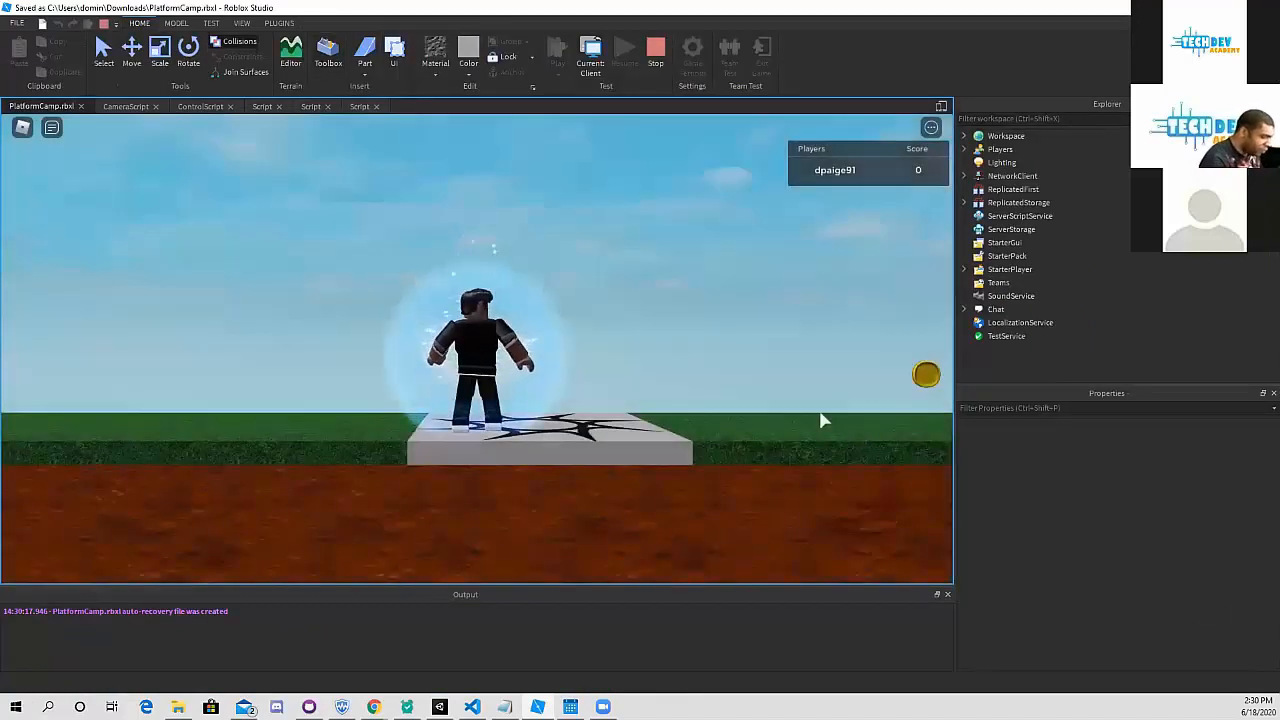
- Playtest the level by running and jumping to the gap with the wood tile, and stop the test
{"action": "key", "text": "d"}
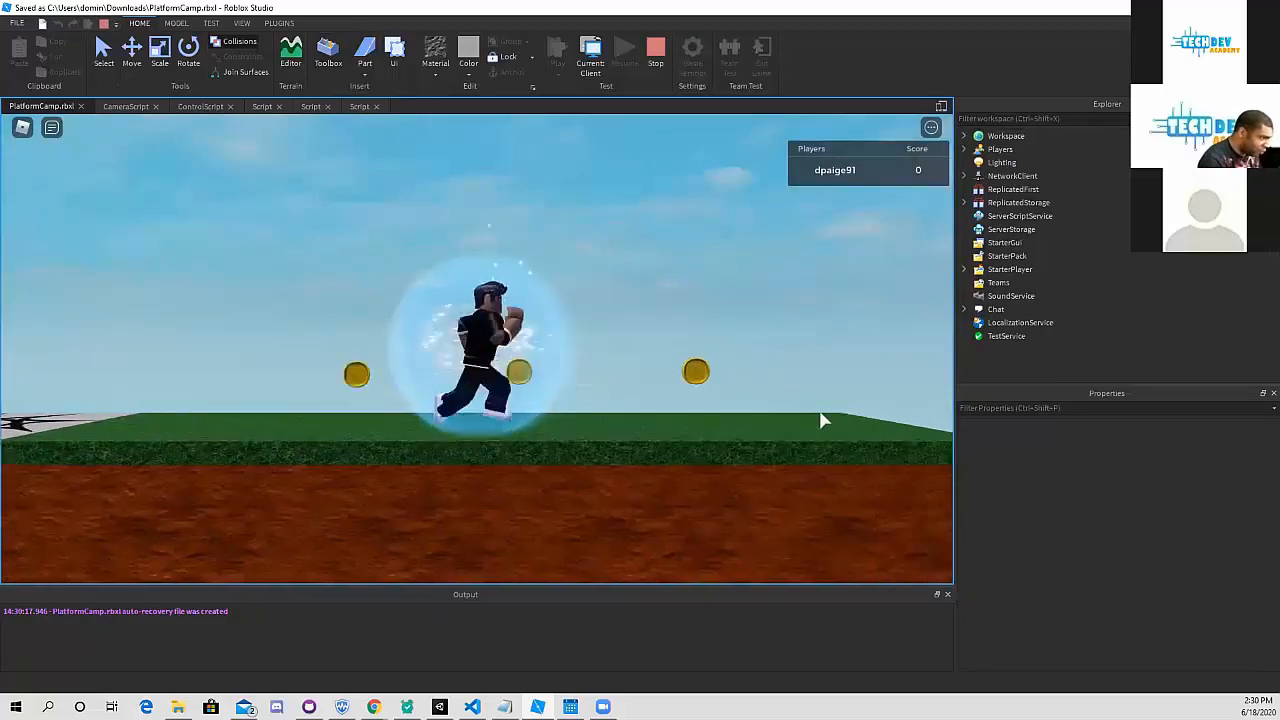
{"action": "key", "text": "space"}
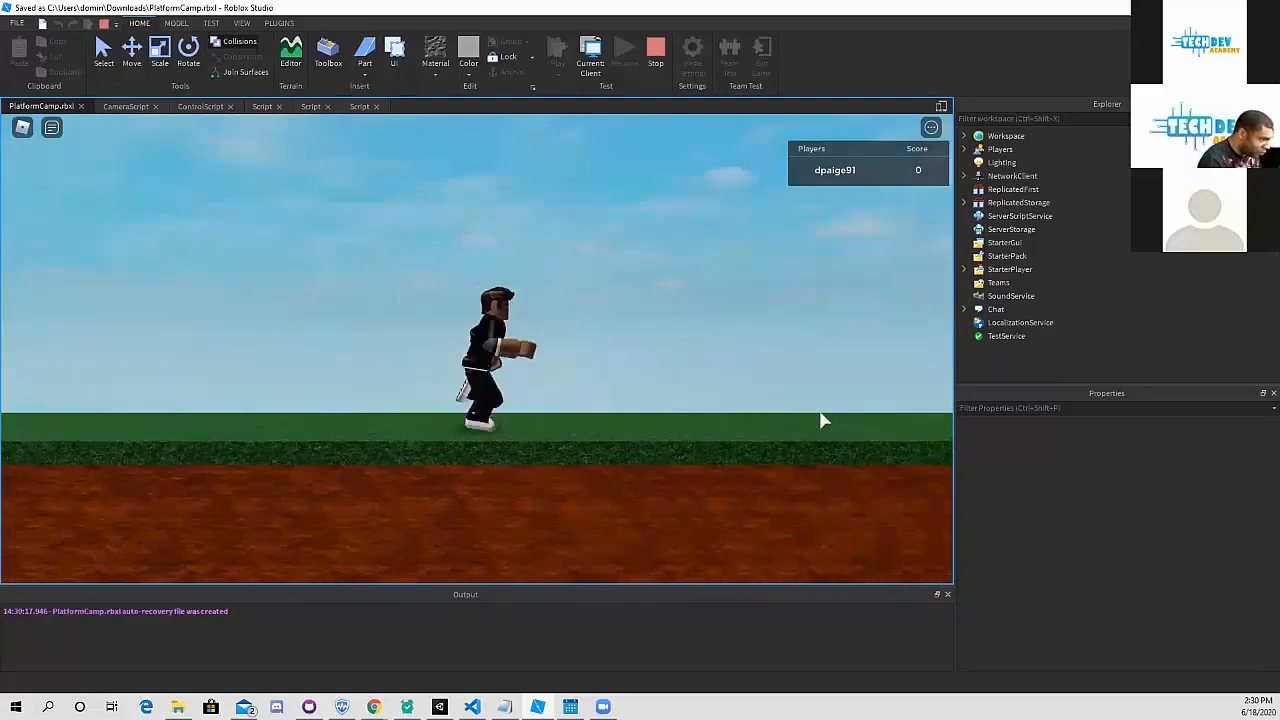
{"action": "key", "text": "d"}
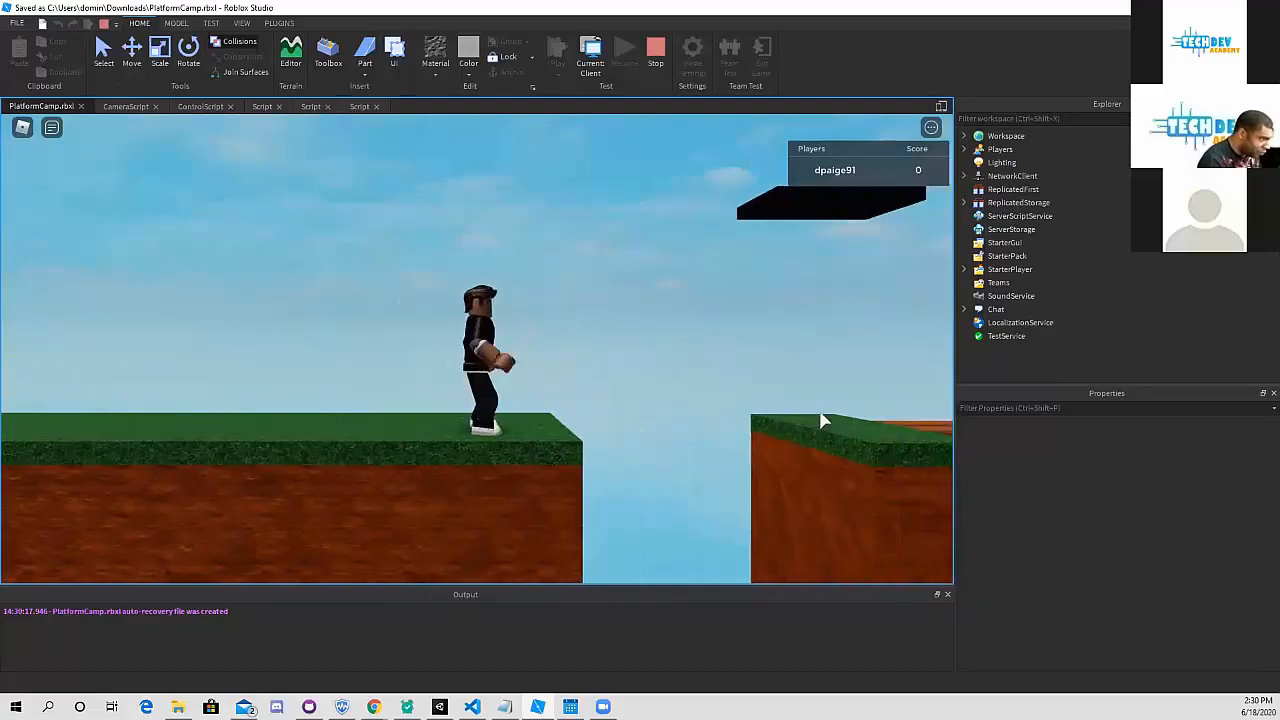
{"action": "key", "text": "d"}
{"action": "key", "text": "space"}
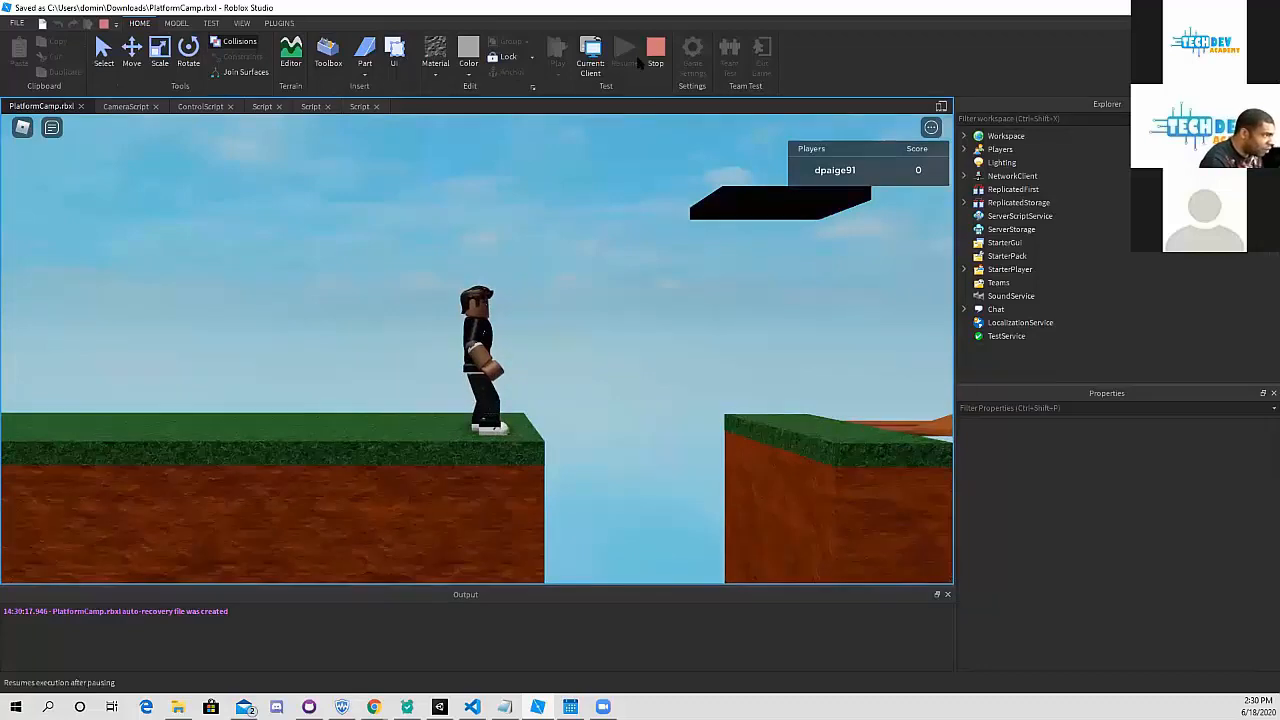
{"action": "left_click", "coordinate": [655, 52]}
- Move the wood tile into line with the gap between the large platform and narrow pillar, at about 205.9, -0.9, 71.8
{"action": "right_click_drag", "start_coordinate": [666, 294], "coordinate": [558, 325]}
{"action": "left_click_drag", "start_coordinate": [646, 300], "coordinate": [728, 306]}
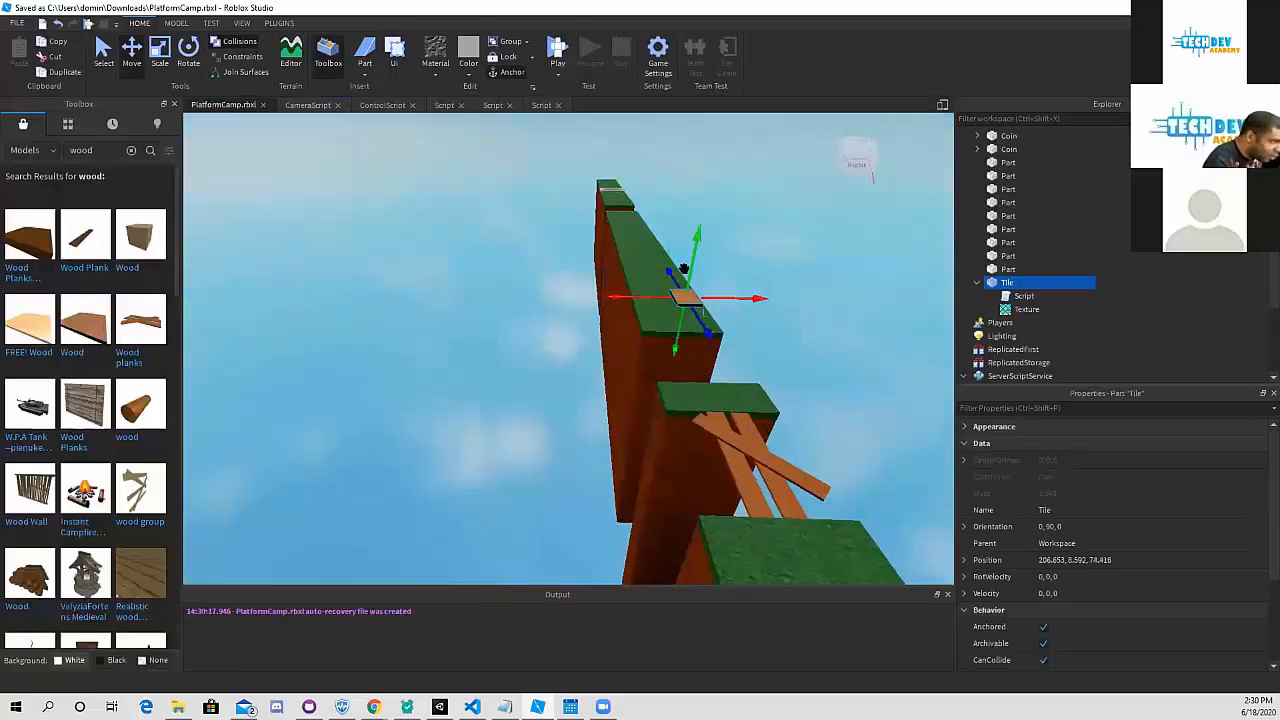
{"action": "scroll", "coordinate": [684, 269], "scroll_direction": "up", "scroll_amount": 5}
{"action": "right_click_drag", "start_coordinate": [684, 270], "coordinate": [613, 315]}
{"action": "left_click_drag", "start_coordinate": [456, 310], "coordinate": [409, 416]}
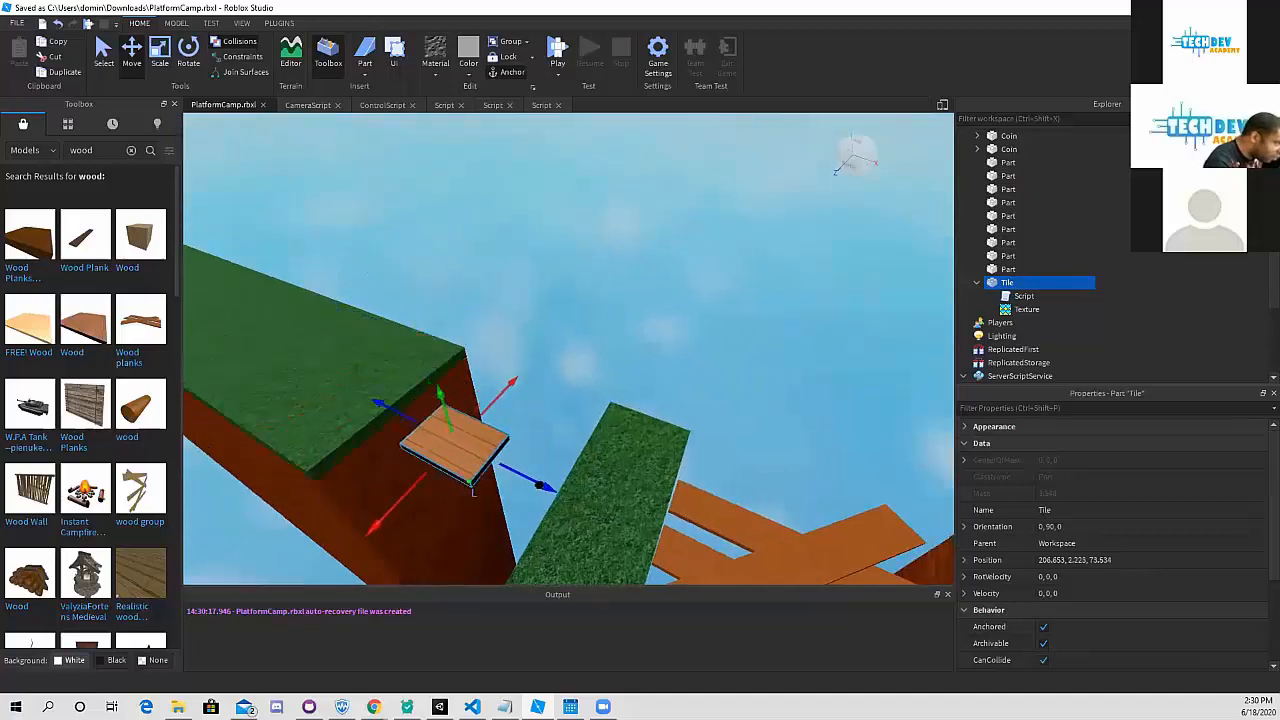
{"action": "scroll", "coordinate": [400, 280], "scroll_direction": "up", "scroll_amount": 4}
{"action": "right_click_drag", "start_coordinate": [417, 283], "coordinate": [417, 317]}
{"action": "left_click_drag", "start_coordinate": [597, 355], "coordinate": [570, 460]}
{"action": "left_click_drag", "start_coordinate": [608, 380], "coordinate": [583, 370]}
{"action": "right_click_drag", "start_coordinate": [583, 370], "coordinate": [600, 378]}
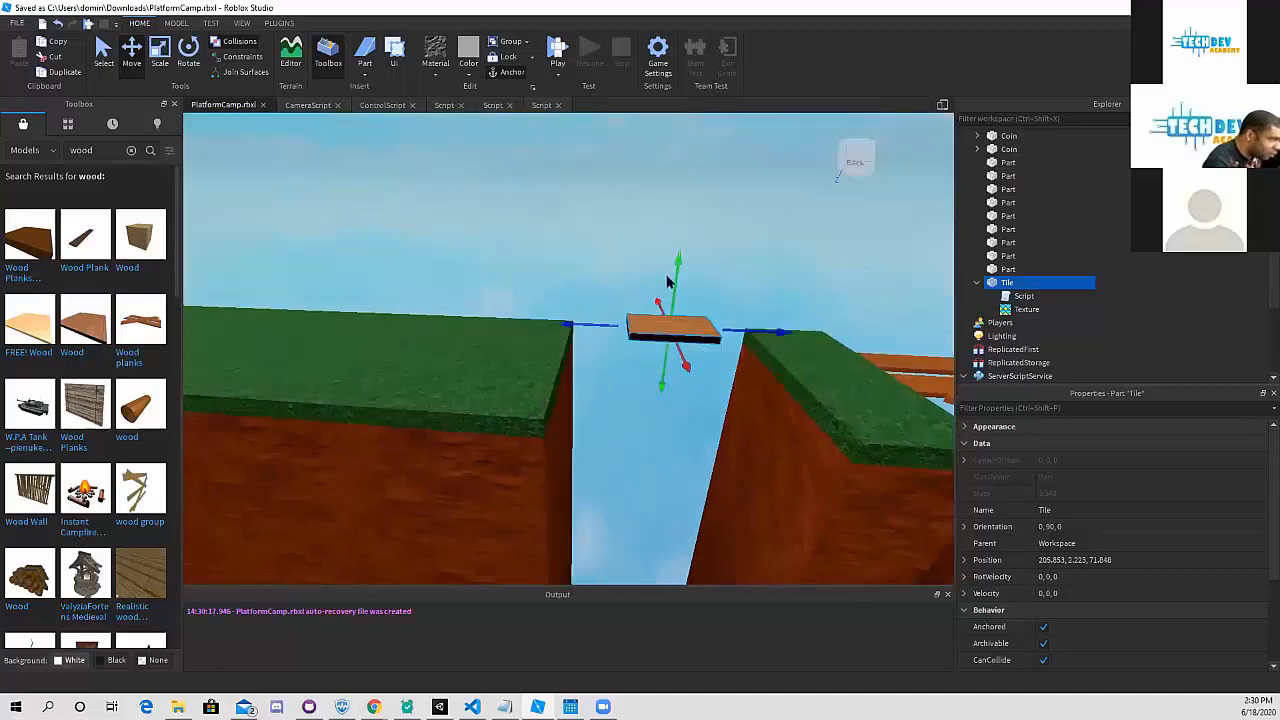
{"action": "left_click_drag", "start_coordinate": [673, 280], "coordinate": [665, 371]}
- Scale up the wood tile's width and depth until it spans the gap between the large platform and the narrow pillar
{"action": "key", "text": "ctrl+3"}
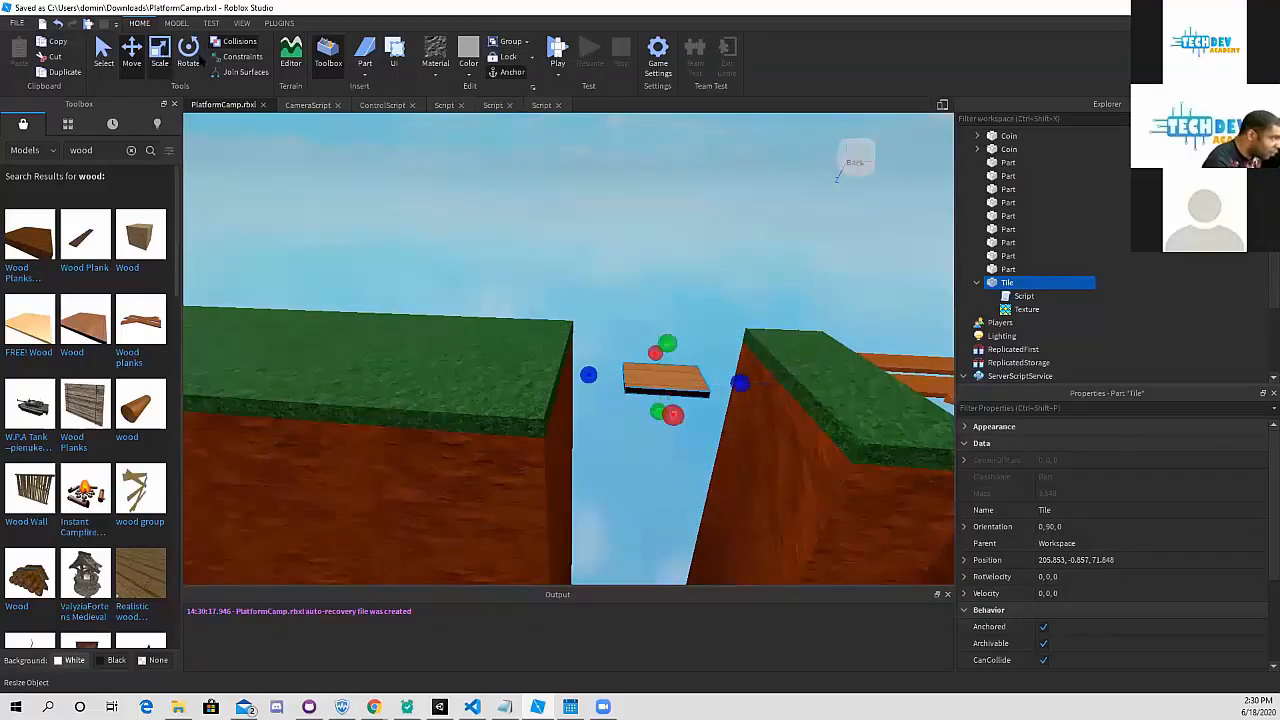
{"action": "left_click", "coordinate": [582, 363]}
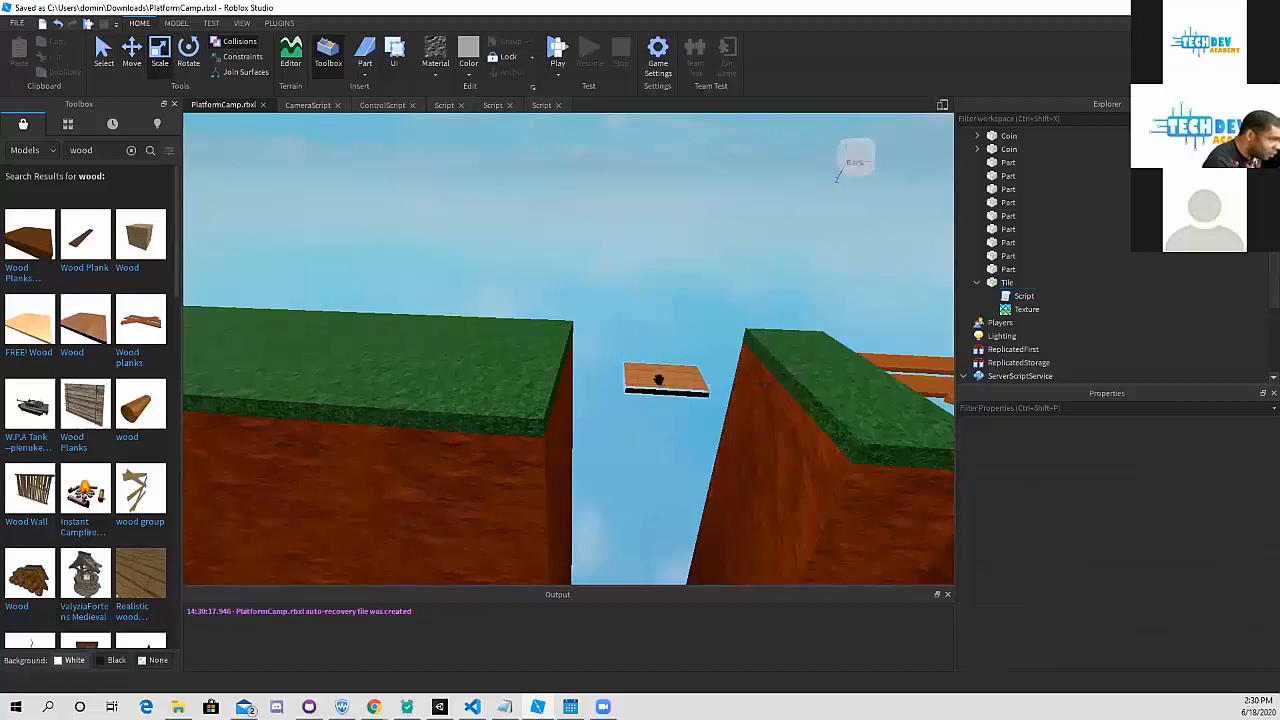
{"action": "left_click", "coordinate": [658, 380]}
{"action": "left_click_drag", "start_coordinate": [592, 378], "coordinate": [563, 374]}
{"action": "left_click_drag", "start_coordinate": [740, 383], "coordinate": [790, 392]}
{"action": "middle_click_drag", "start_coordinate": [790, 400], "coordinate": [774, 424]}
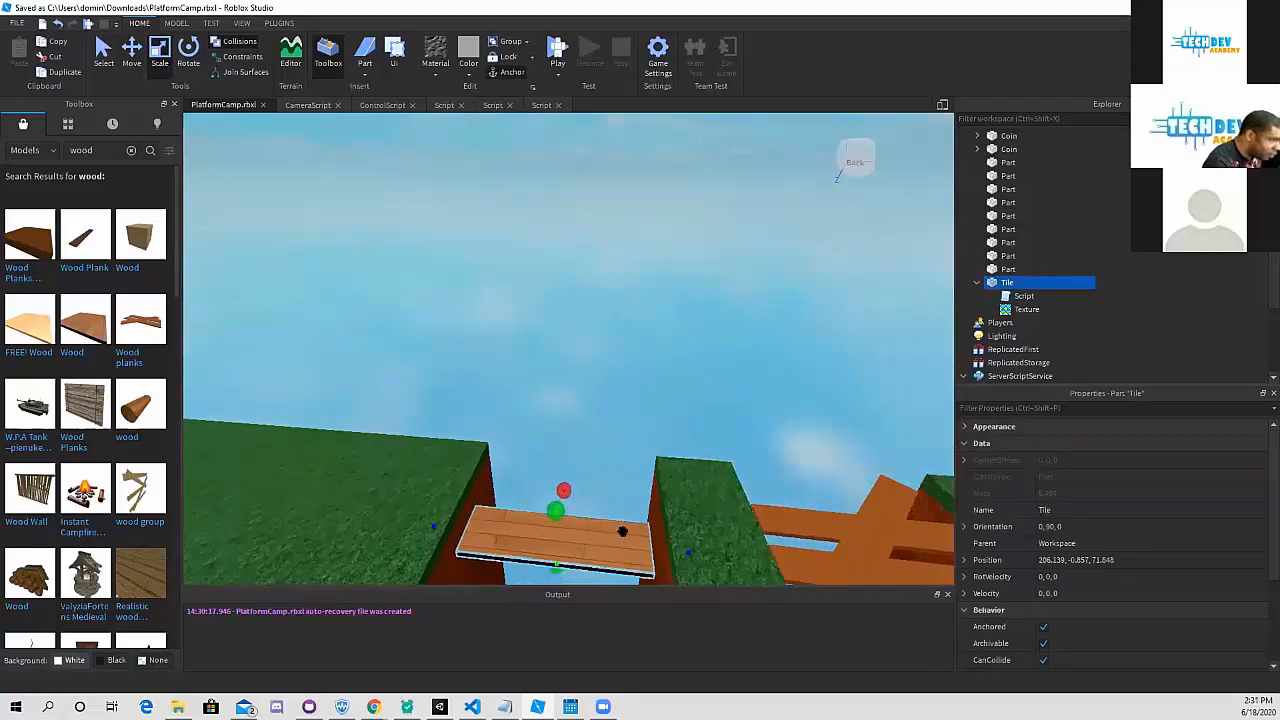
{"action": "scroll", "coordinate": [620, 534], "scroll_direction": "down", "scroll_amount": 2}
{"action": "left_click_drag", "start_coordinate": [586, 568], "coordinate": [580, 588]}
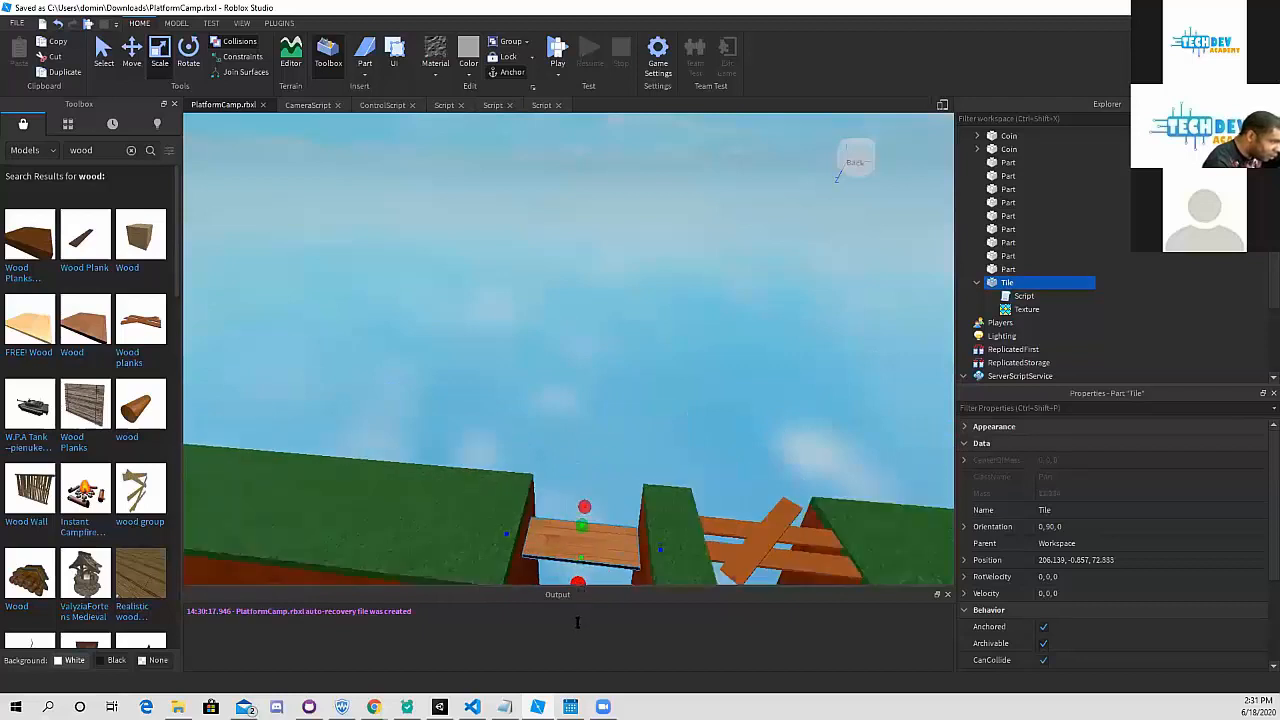
{"action": "scroll", "coordinate": [612, 452], "scroll_direction": "down", "scroll_amount": 2}
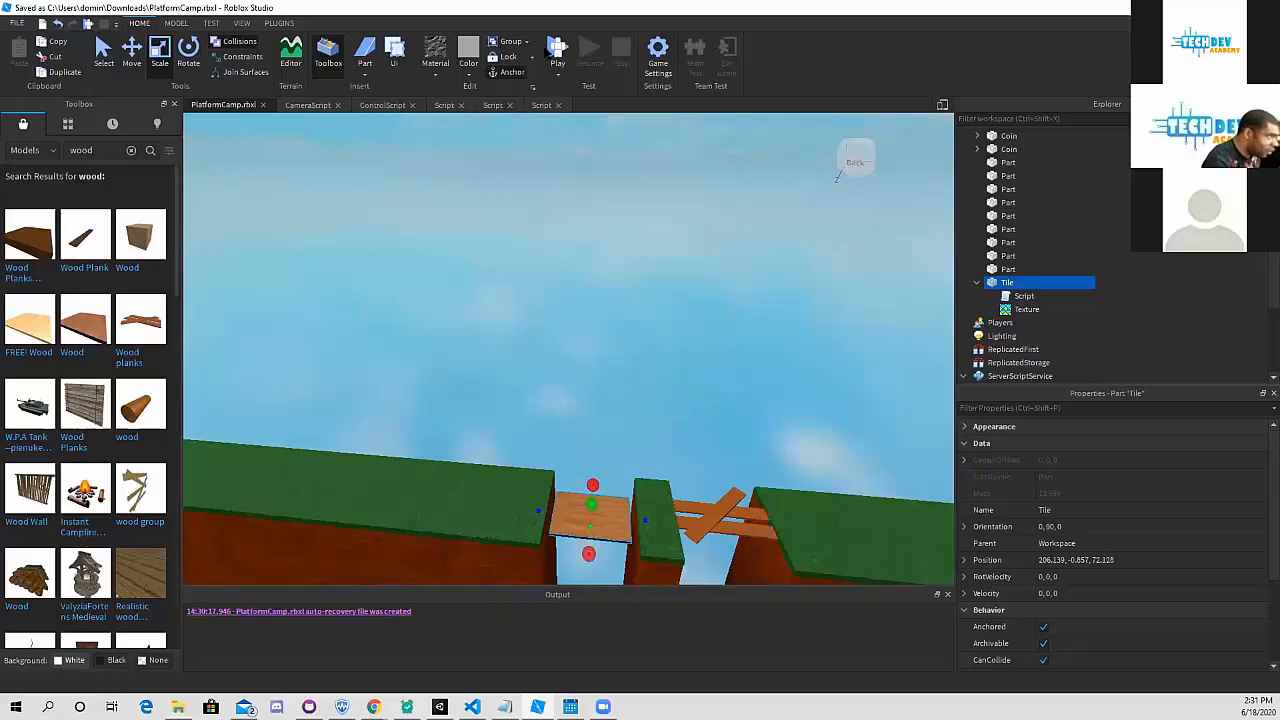
- Playtest the level with the enlarged wood tile and stop the test
{"action": "left_click", "coordinate": [562, 62]}
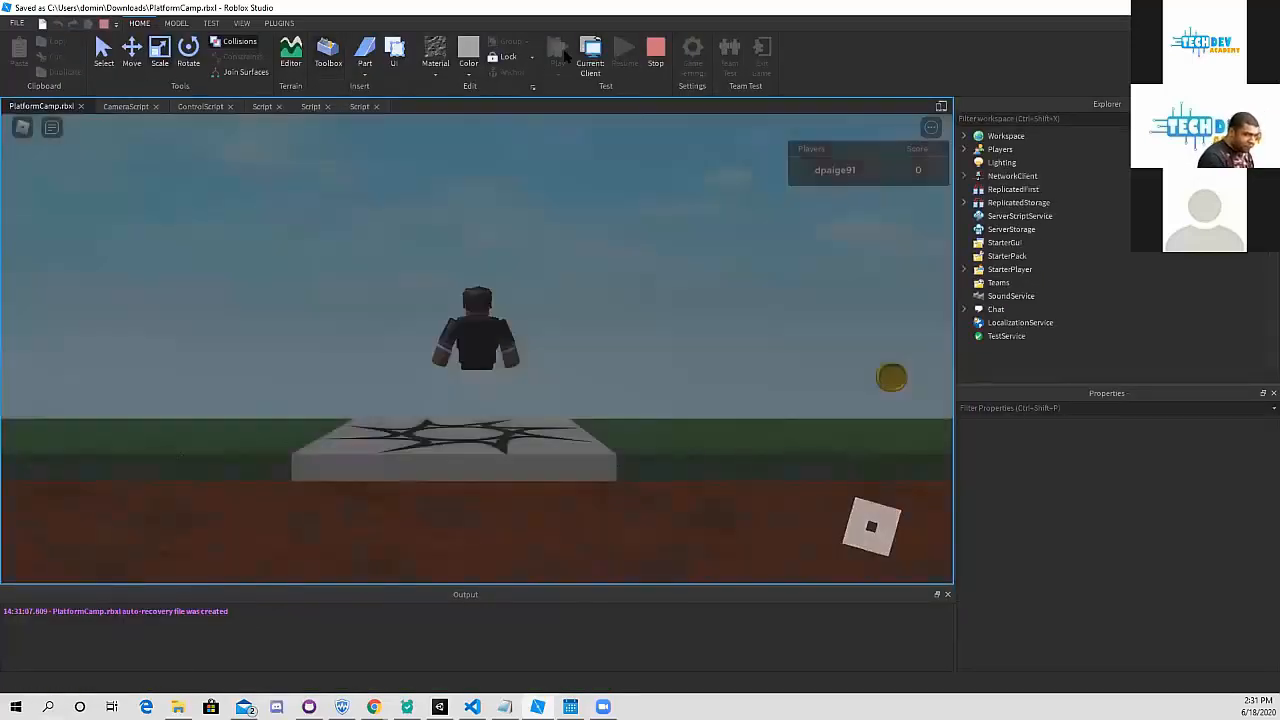
{"action": "key", "text": "d"}
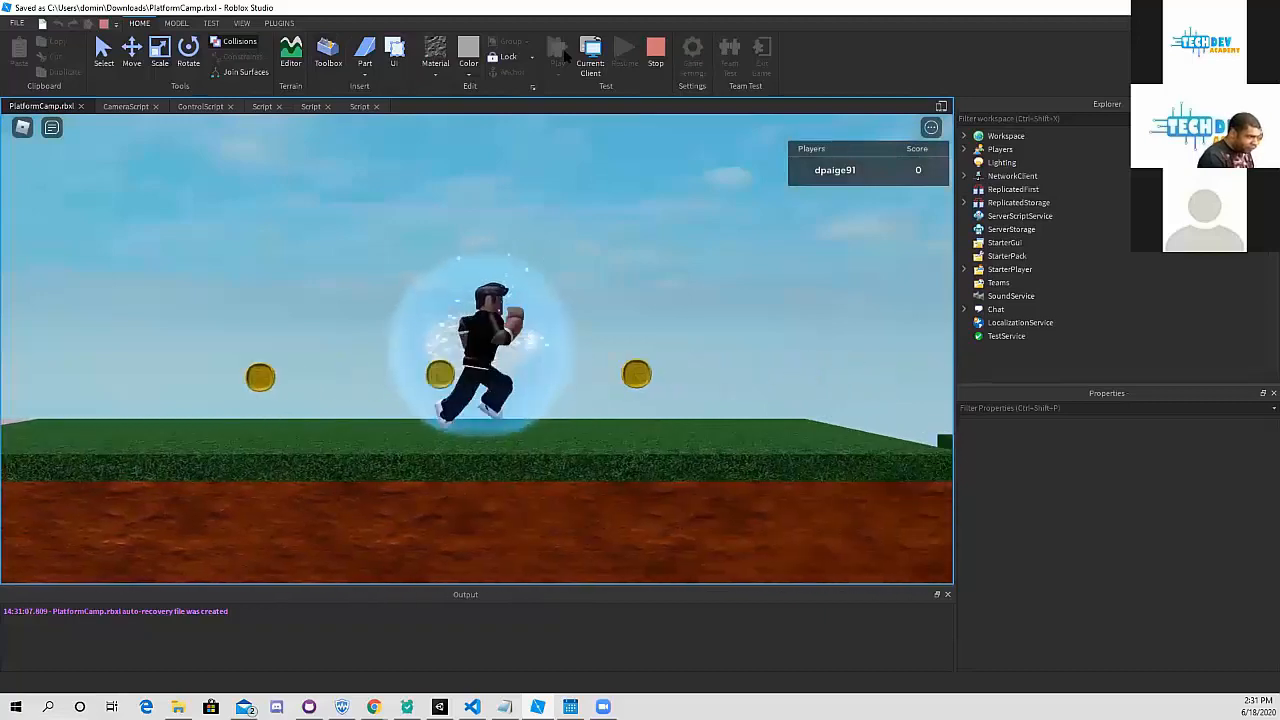
{"action": "key", "text": "space"}
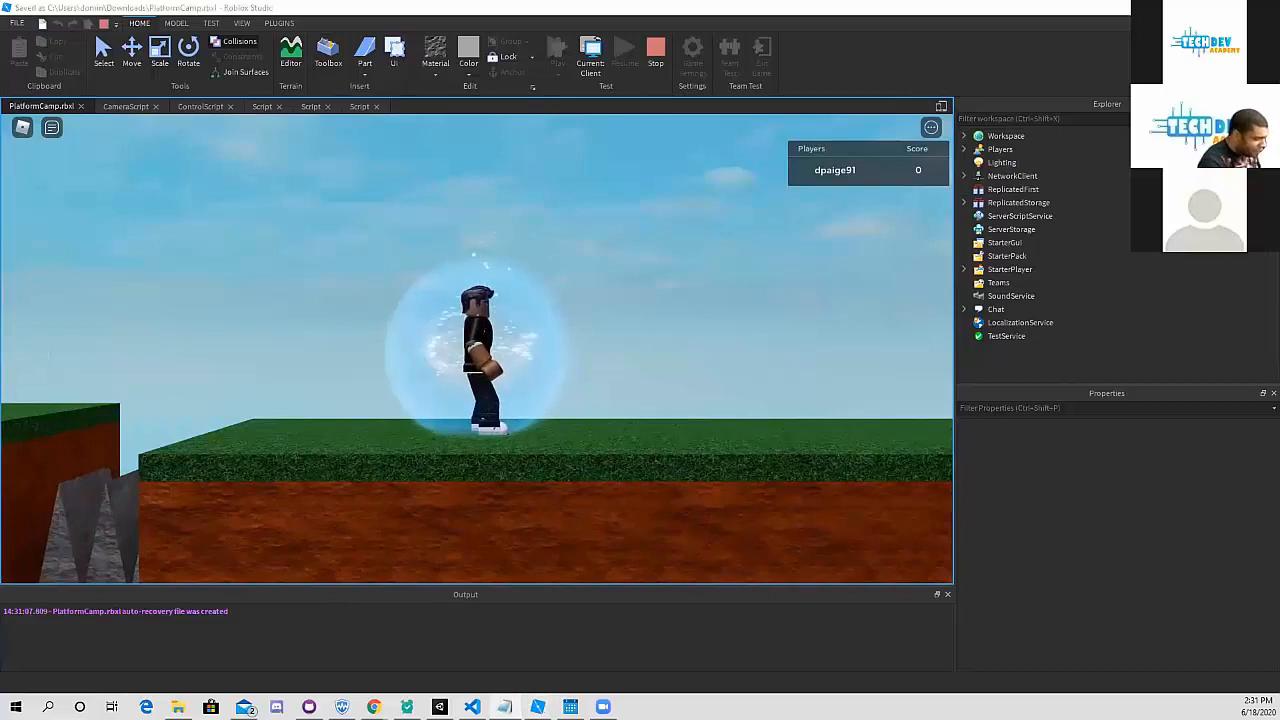
{"action": "left_click", "coordinate": [655, 52]}
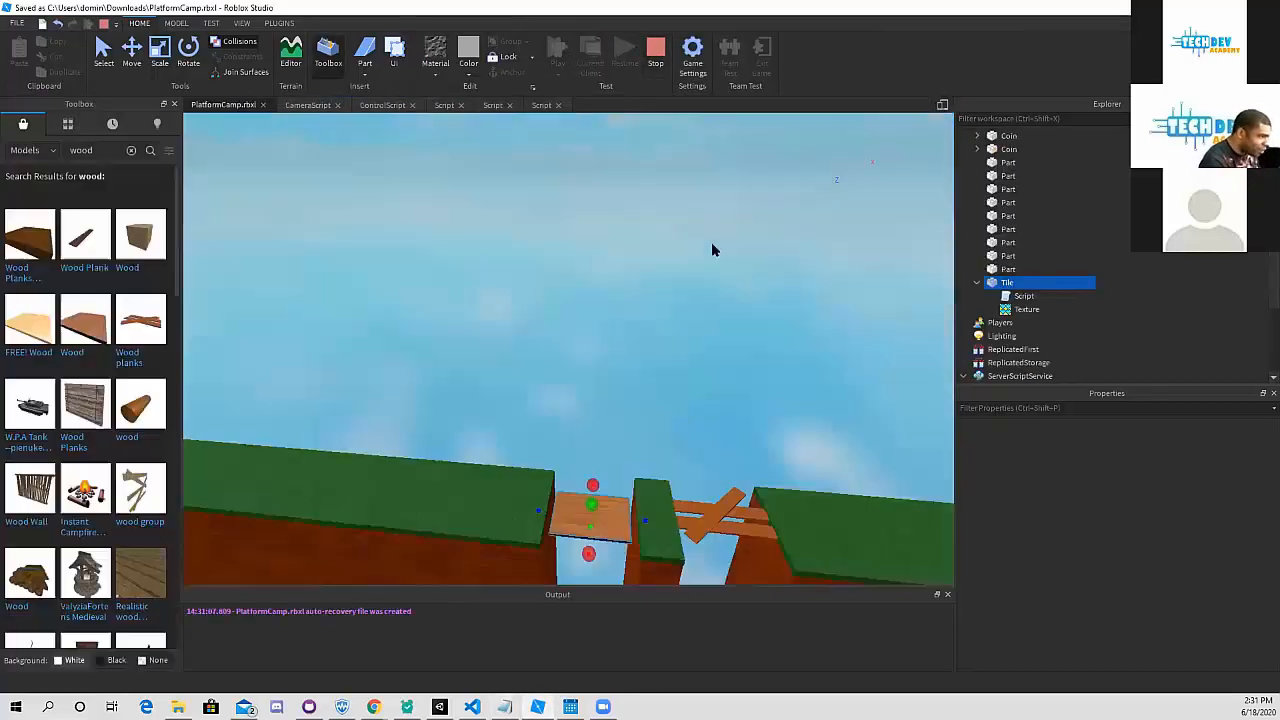
- Connect the tile's Touched event to the function by adding script.Parent.Touched:Connect(bridge) at the end of its script
{"action": "double_click", "coordinate": [1022, 296]}
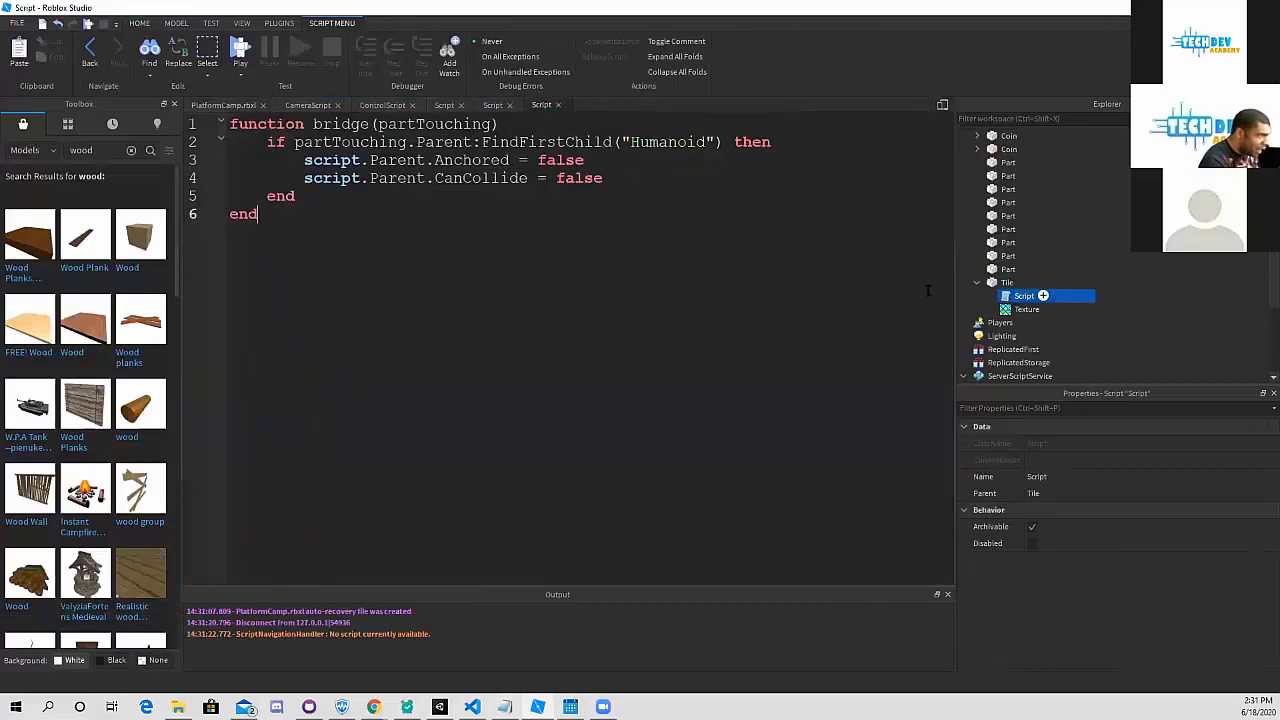
{"action": "type", "text": "script.Parent.Touched:Connect(bridge)"}
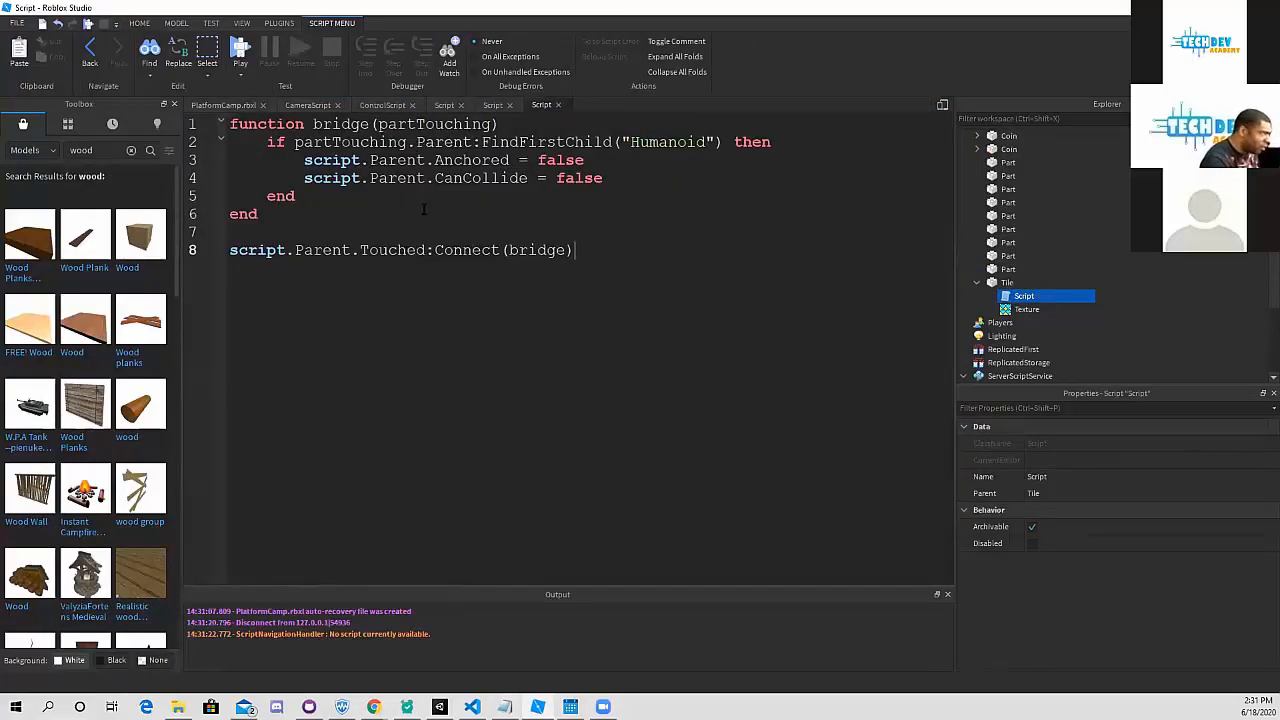
- Playtest the level by running and jumping over the wood tile to the narrow pillar, and stop the test
{"action": "left_click", "coordinate": [240, 52]}
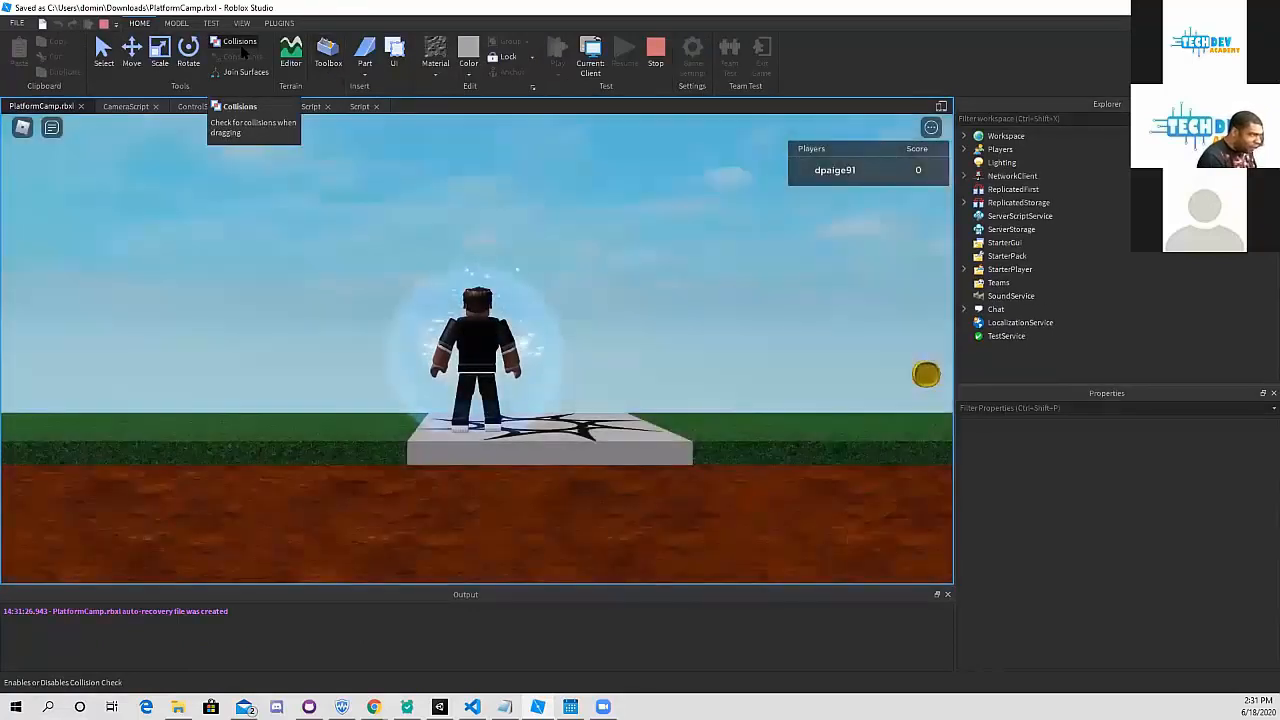
{"action": "key", "text": "d"}
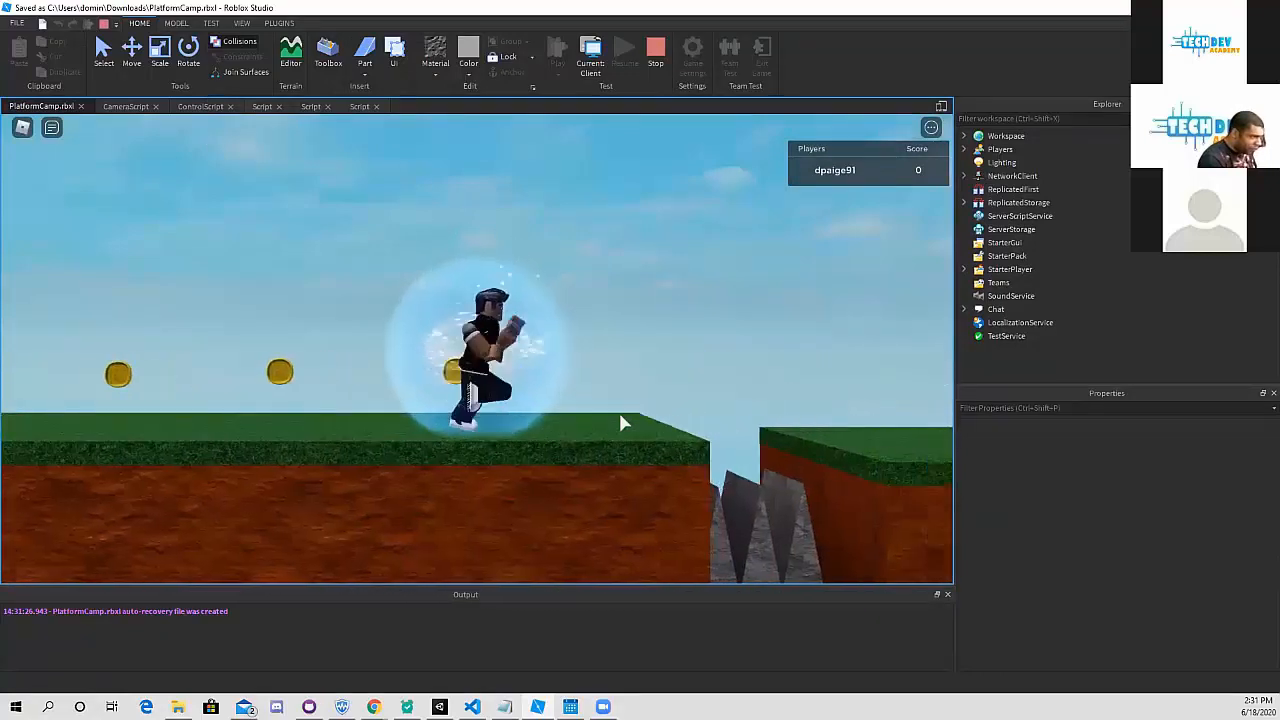
{"action": "key", "text": "space"}
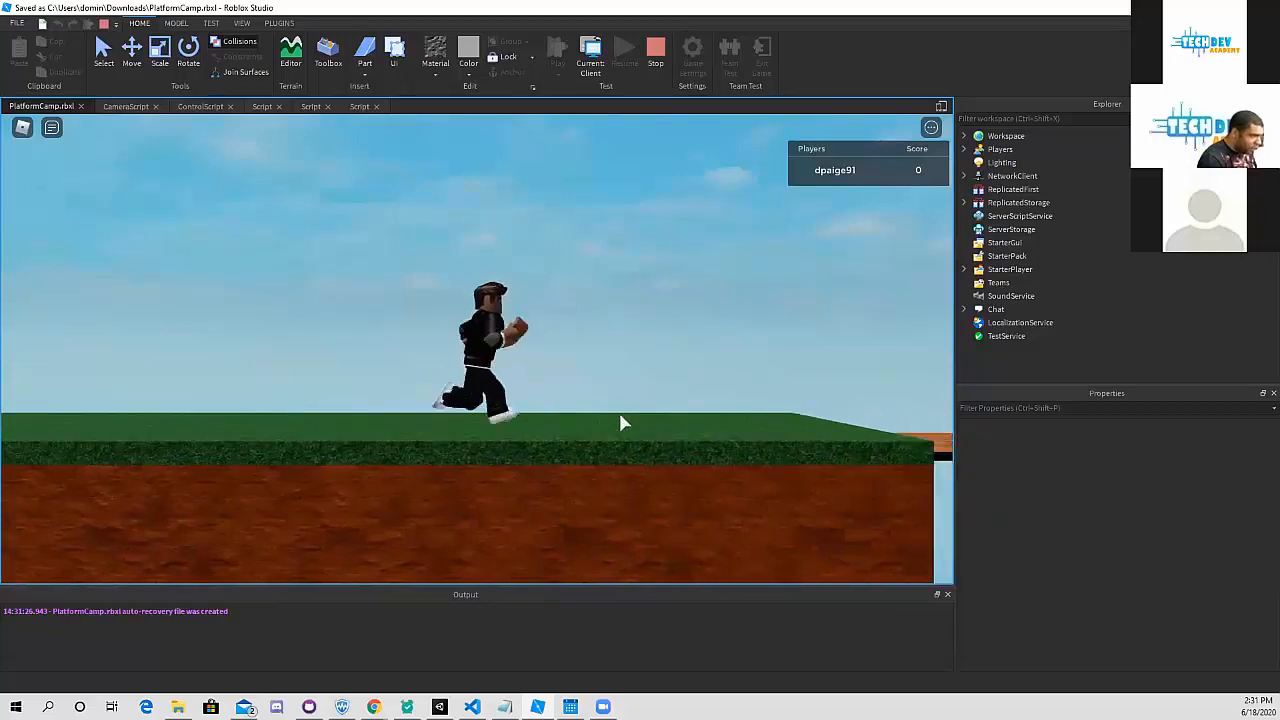
{"action": "key", "text": "space"}
{"action": "key", "text": "space"}
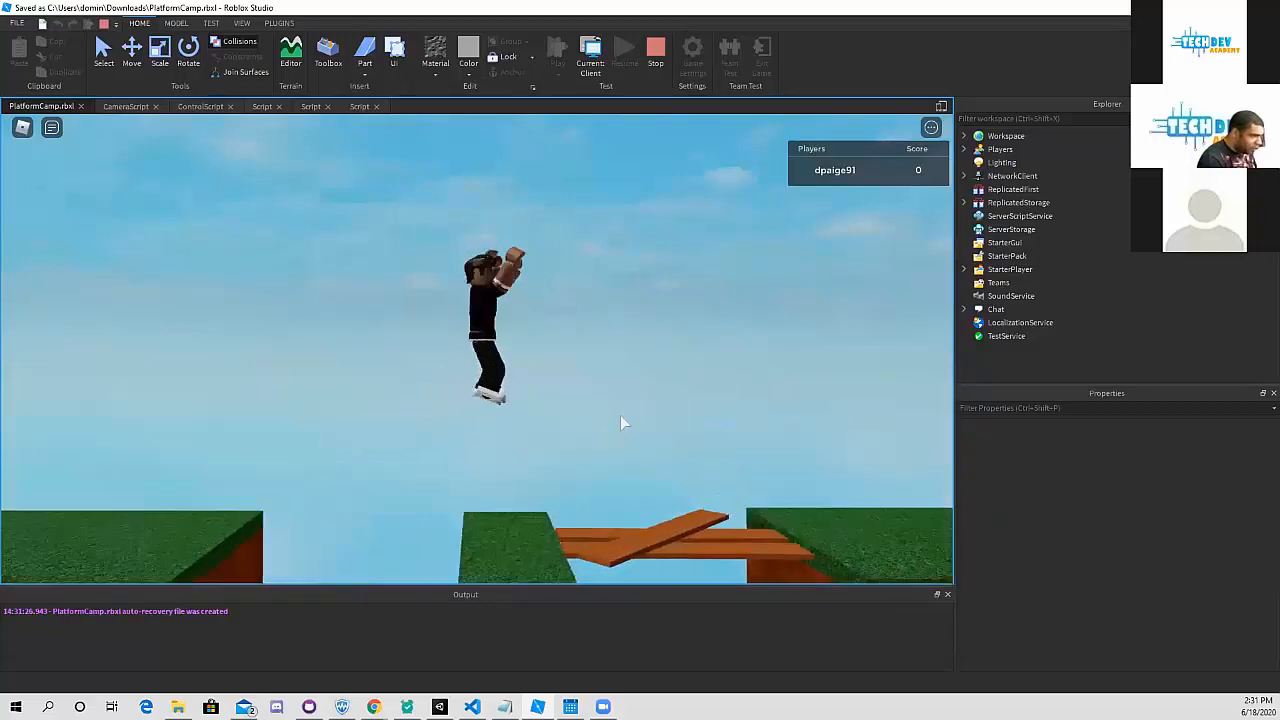
{"action": "key", "text": "a"}
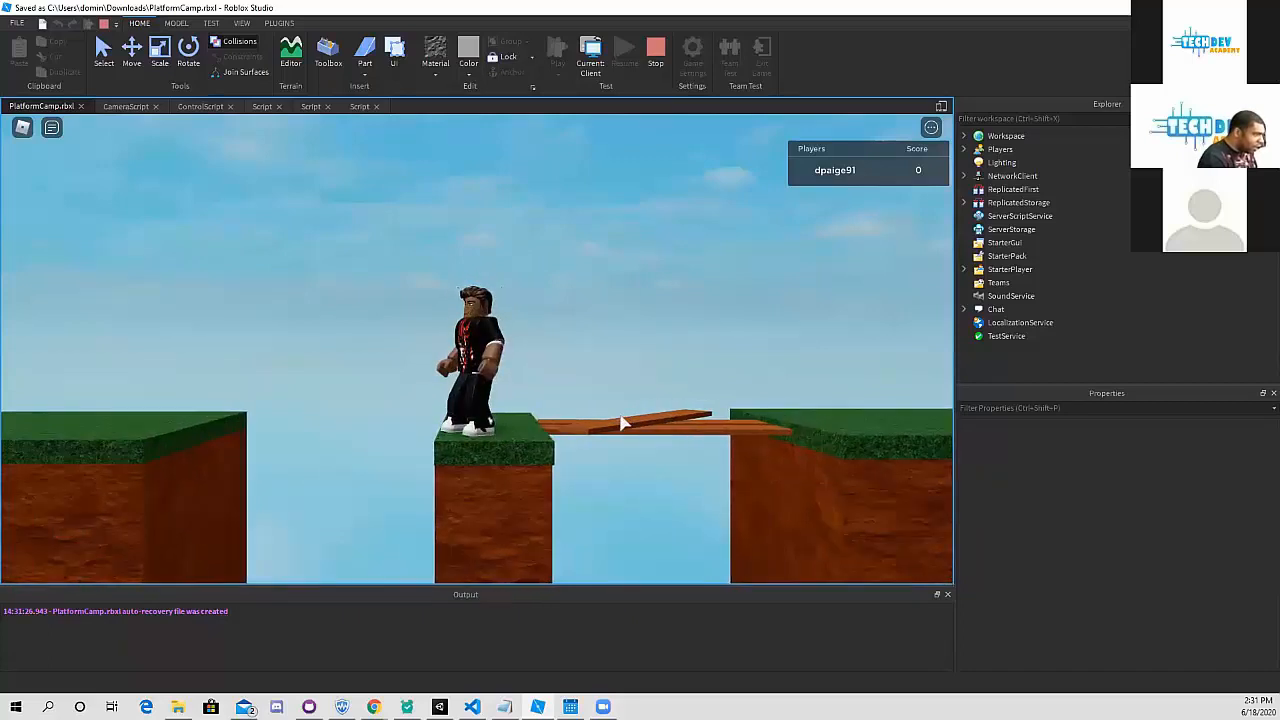
{"action": "left_click", "coordinate": [655, 52]}
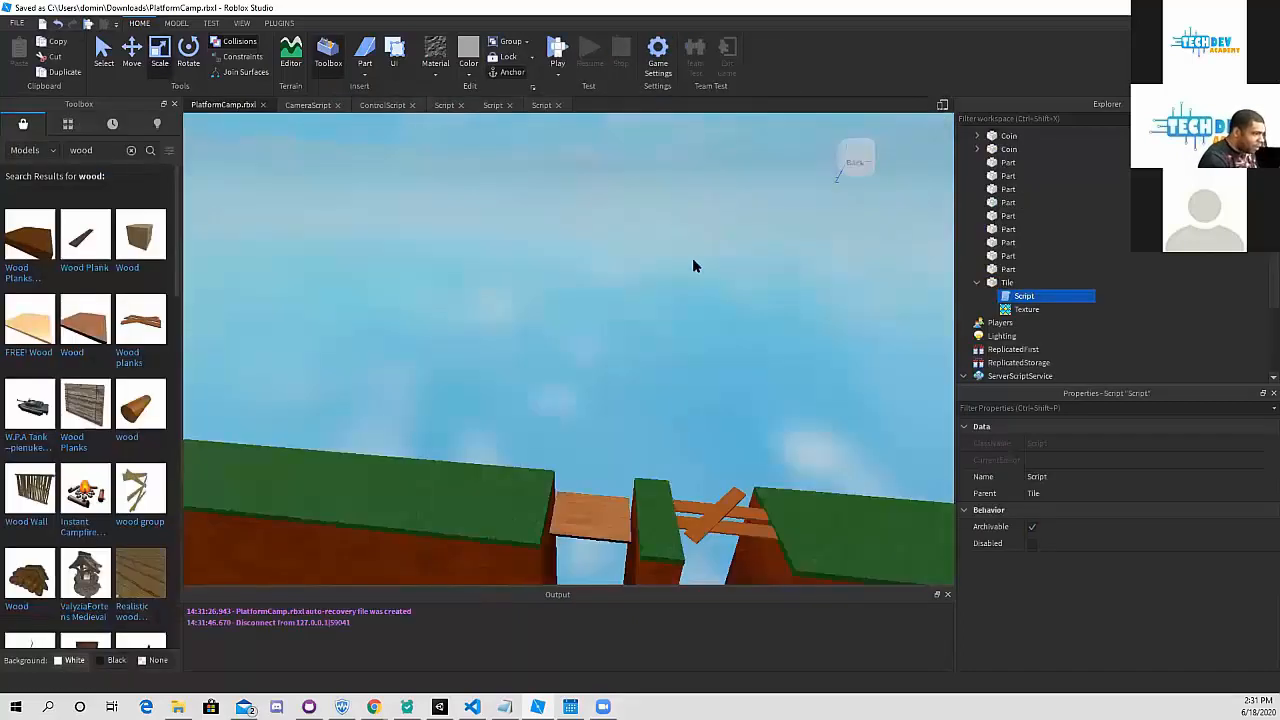
- Undo the wood tile's edits and insertion until the deleted scripted plank bridge model is restored
{"action": "key", "text": "ctrl+z"}
{"action": "key", "text": "ctrl+z"}
{"action": "key", "text": "ctrl+z"}
{"action": "key", "text": "ctrl+z"}
{"action": "key", "text": "ctrl+z"}
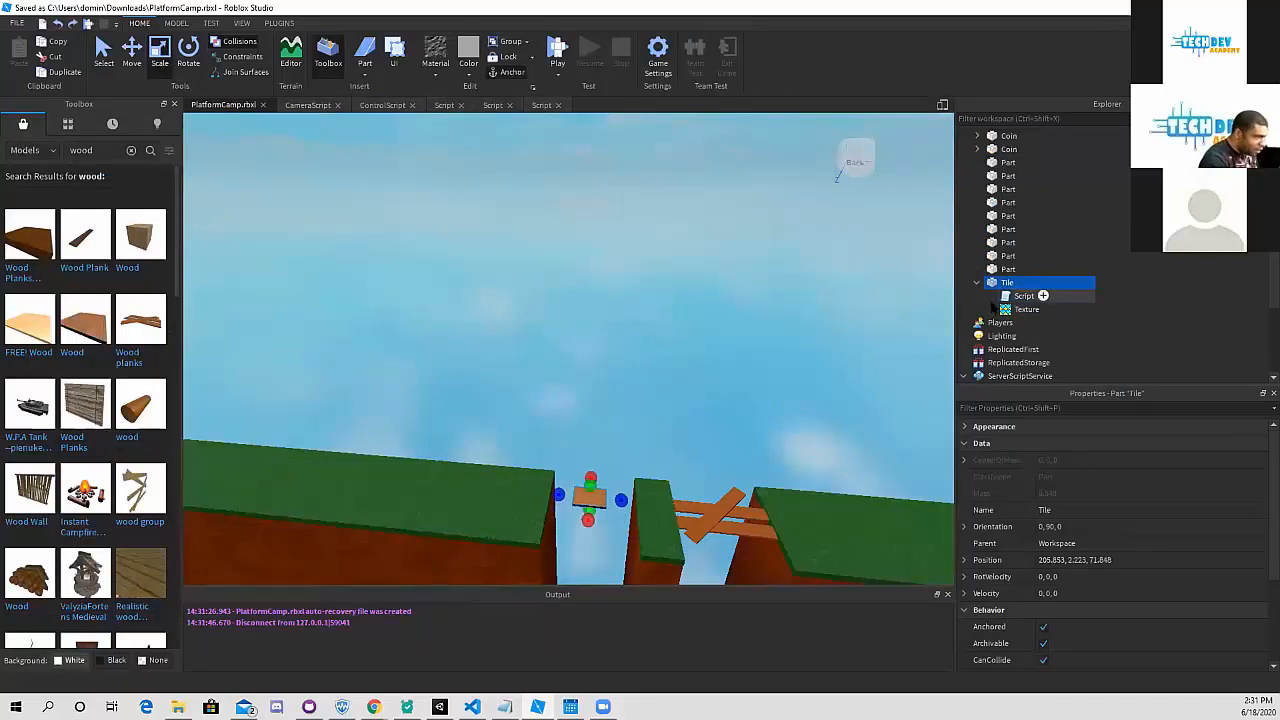
{"action": "key", "text": "ctrl+z"}
{"action": "key", "text": "ctrl+z"}
{"action": "key", "text": "ctrl+z"}
{"action": "key", "text": "ctrl+z"}
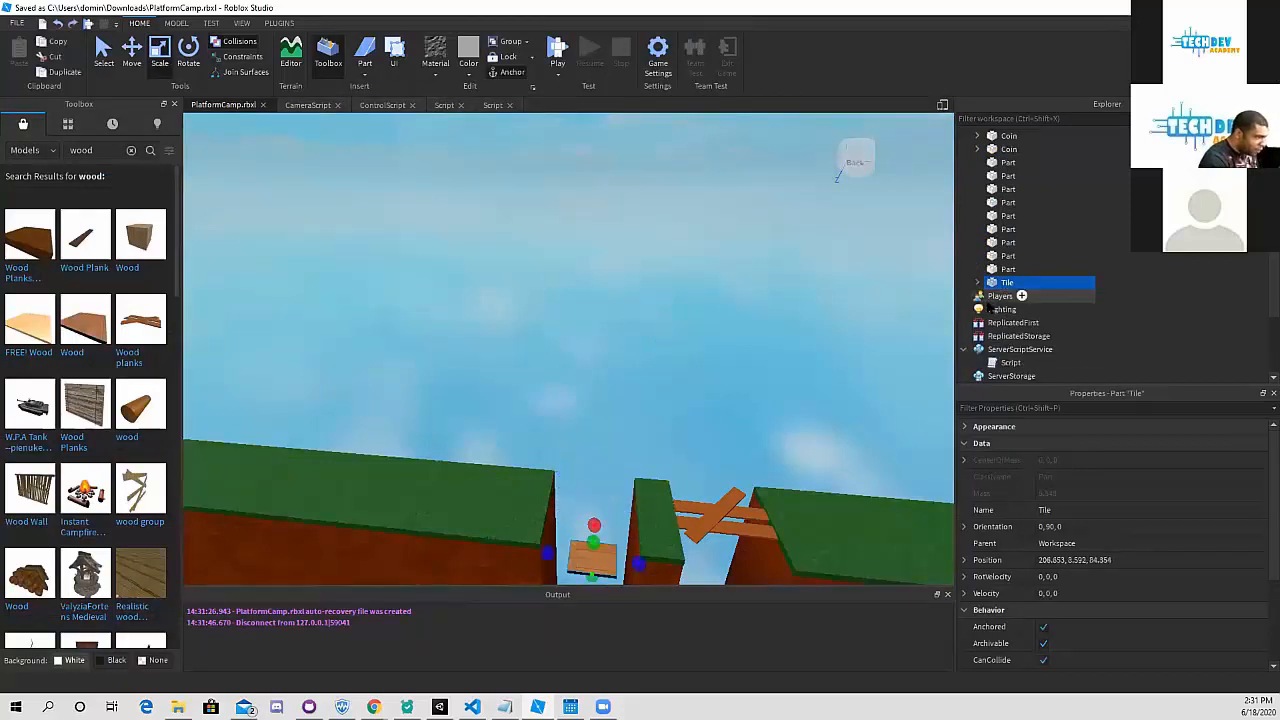
{"action": "key", "text": "ctrl+z"}
{"action": "key", "text": "ctrl+z"}
{"action": "key", "text": "ctrl+z"}
{"action": "key", "text": "ctrl+z"}
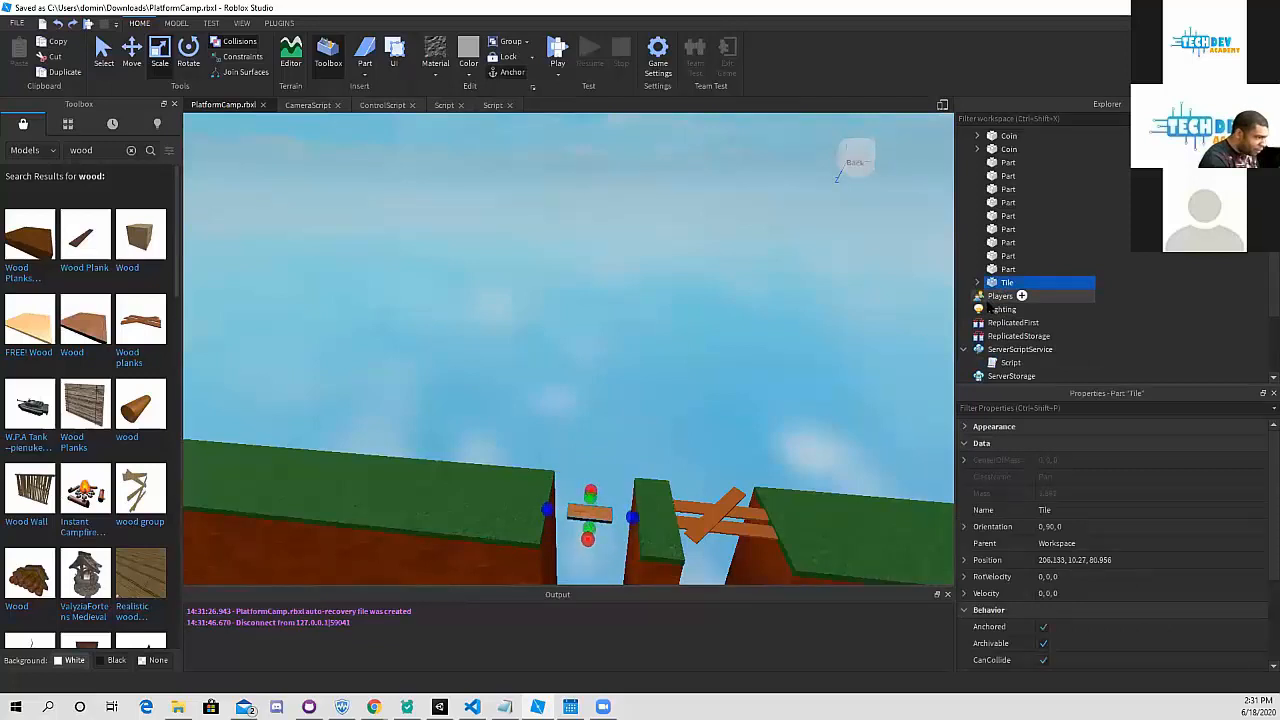
{"action": "key", "text": "ctrl+z"}
{"action": "key", "text": "ctrl+z"}
{"action": "key", "text": "ctrl+z"}
{"action": "key", "text": "ctrl+z"}
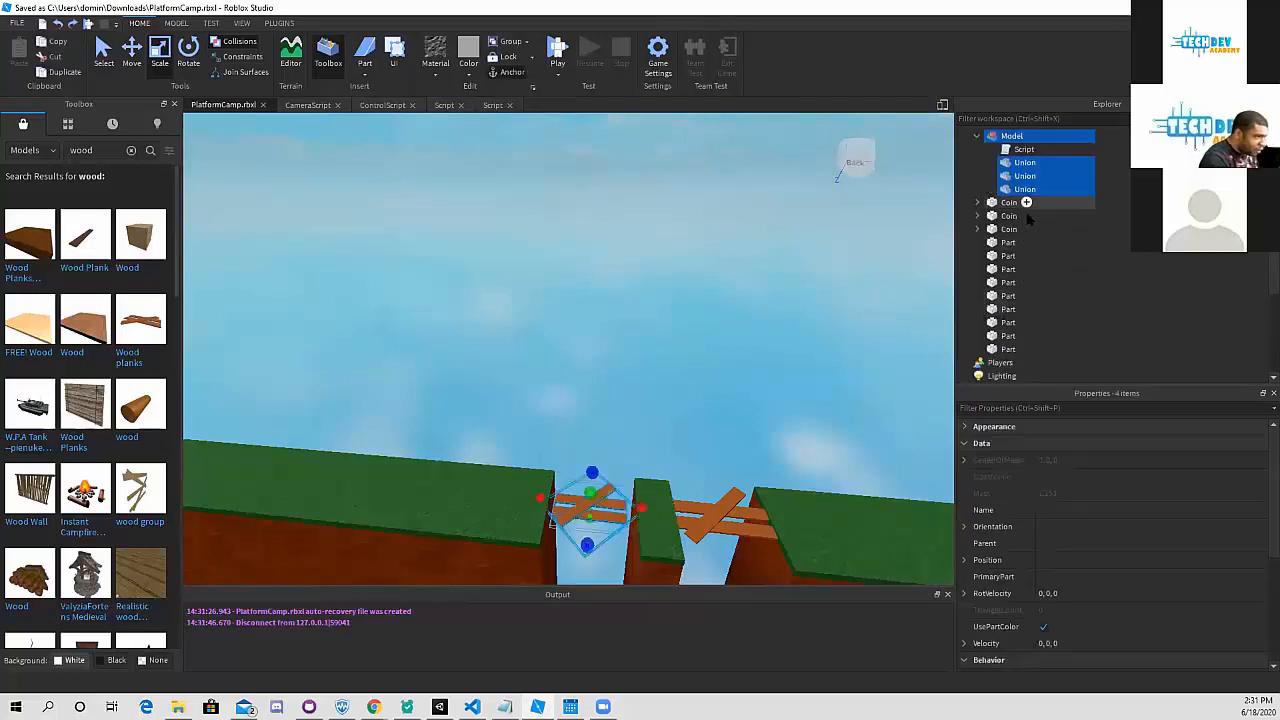
- Add script.Parent.Touched:Connect(bridge) at the end of the restored plank bridge model's script
{"action": "double_click", "coordinate": [1025, 149]}
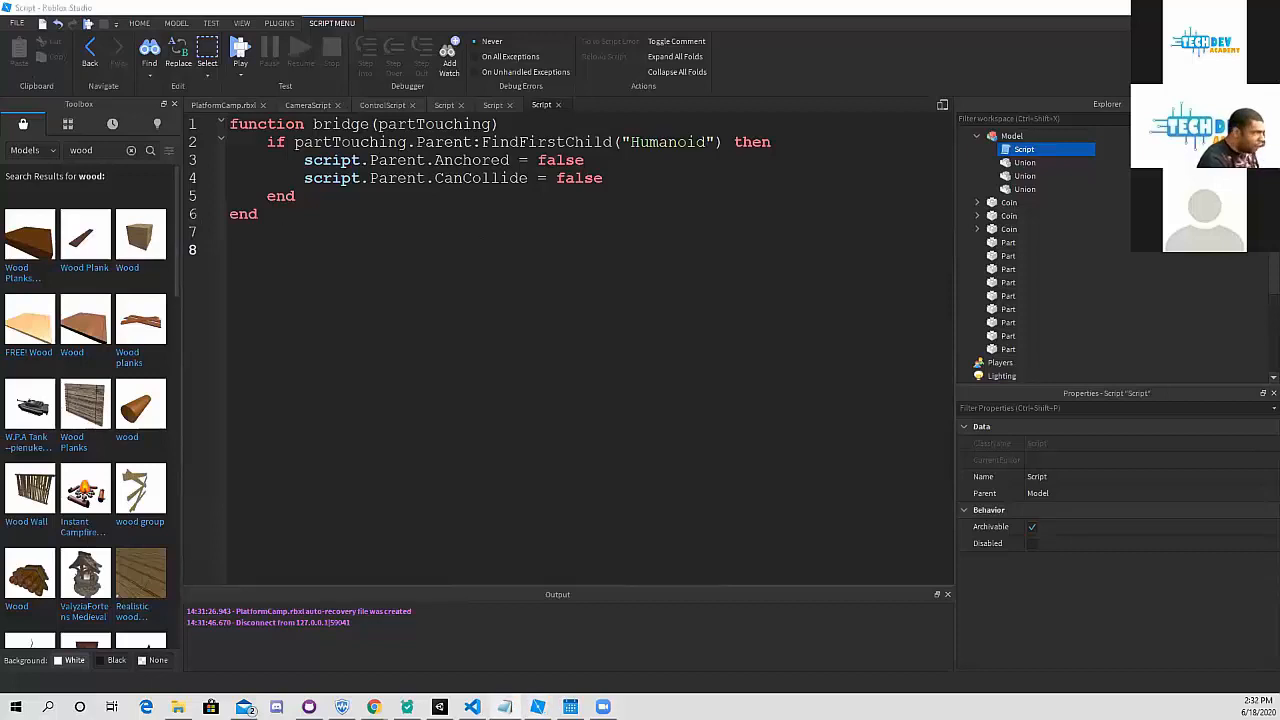
{"action": "type", "text": "script.Parent.Touched:Connect(bridge)"}
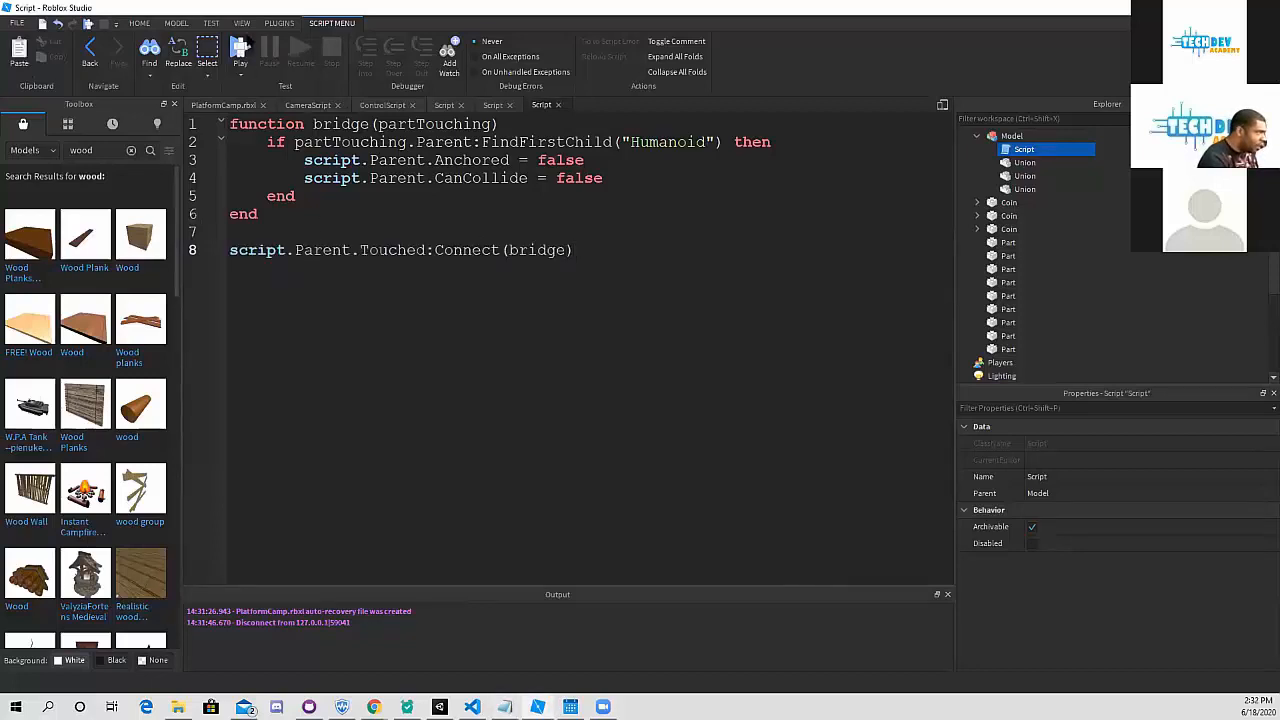
- Playtest the level by running and jumping across the platforms toward the scripted plank bridge, and stop the test
{"action": "key", "text": "F5"}
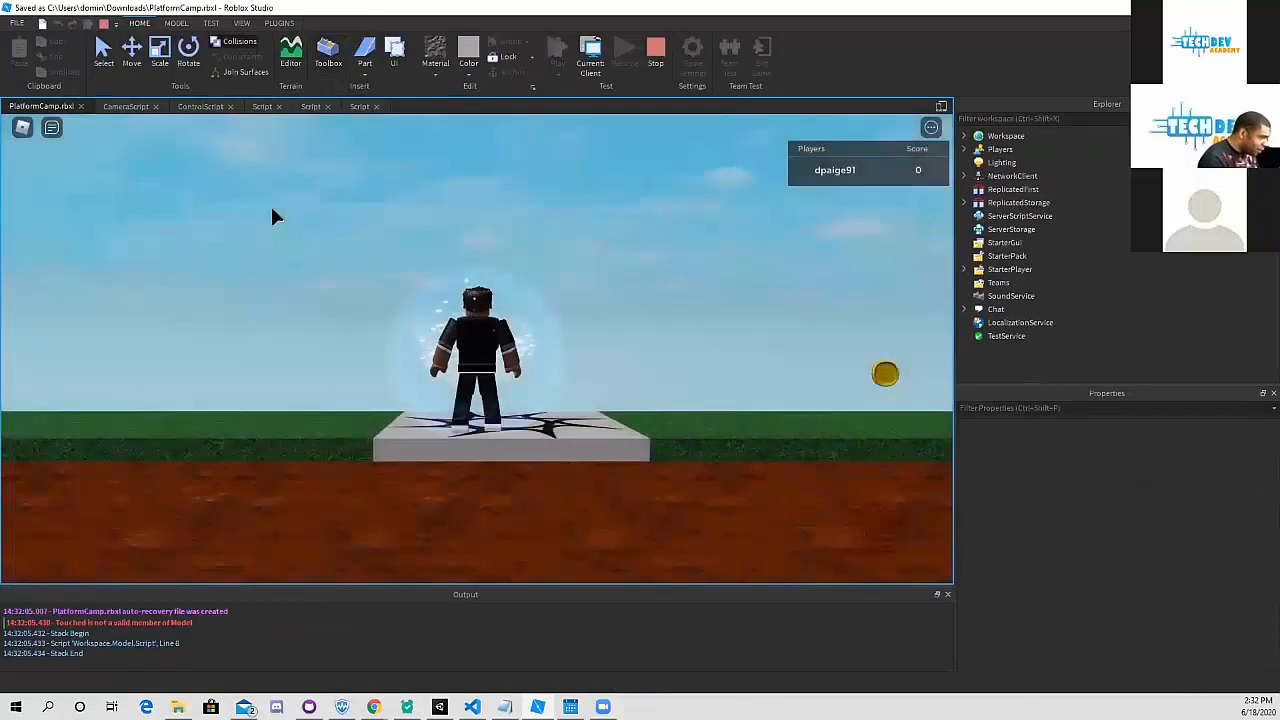
{"action": "key", "text": "d"}
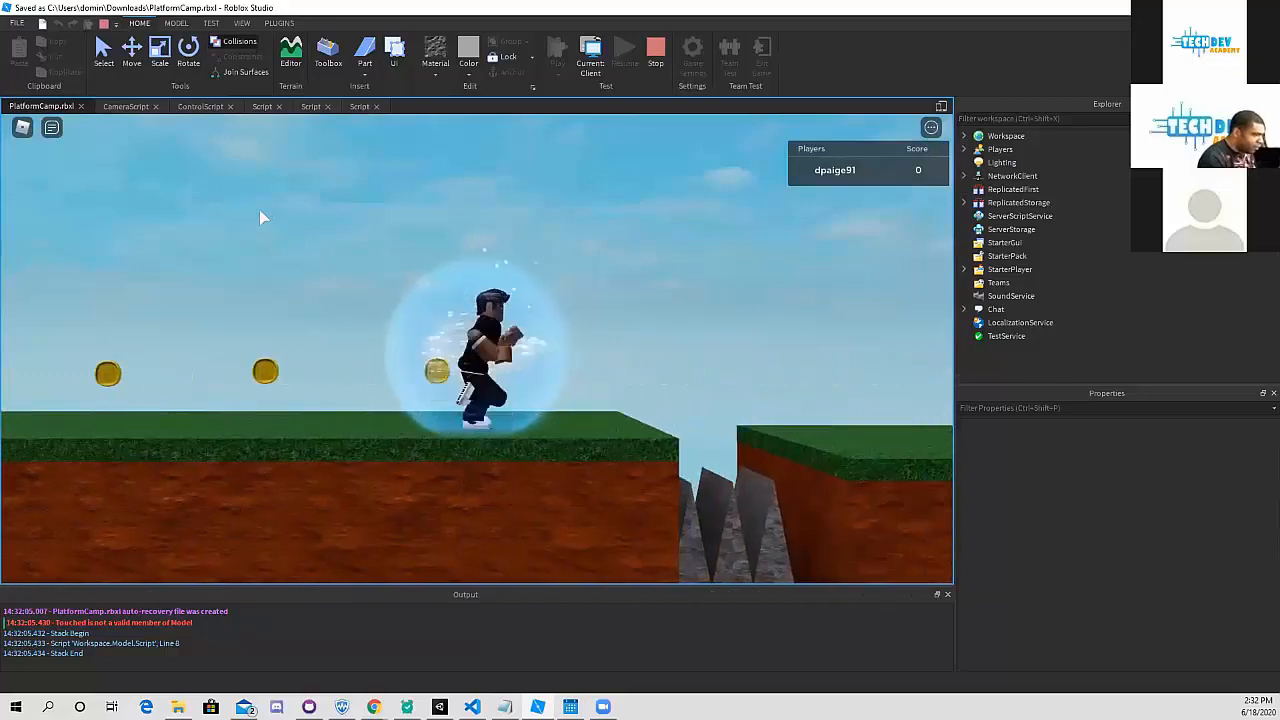
{"action": "key", "text": "space"}
{"action": "key", "text": "d"}
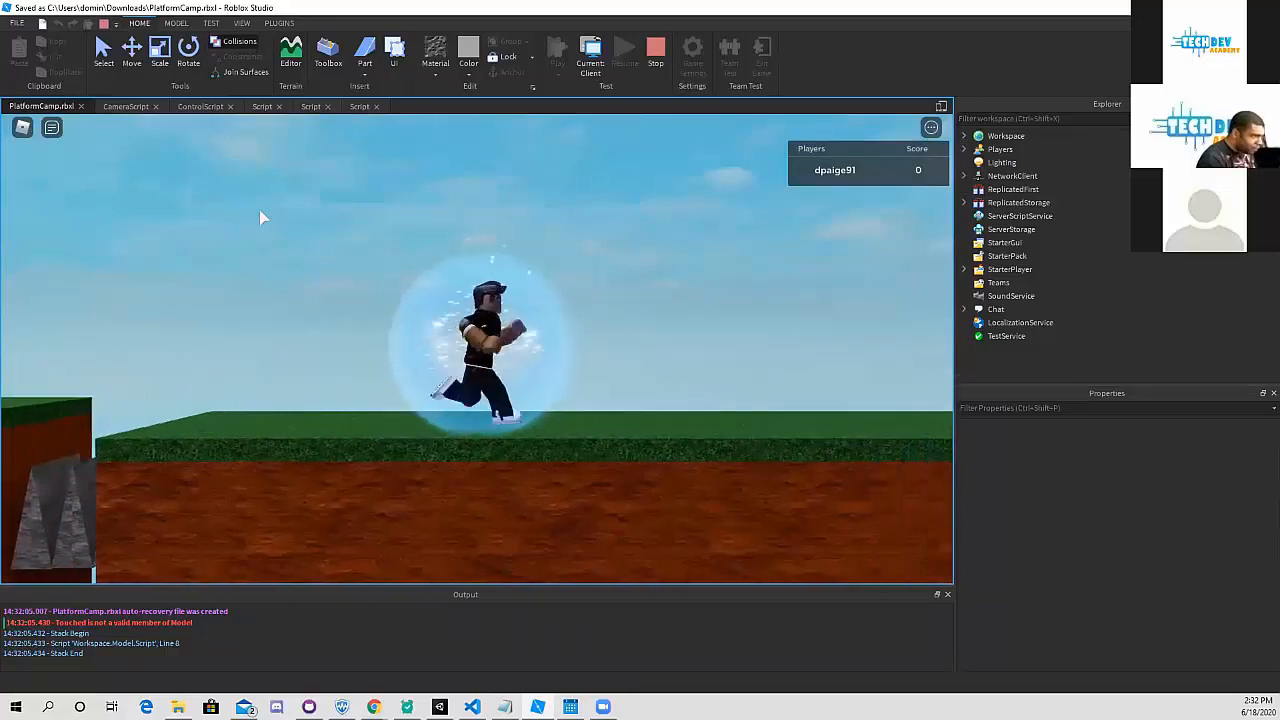
{"action": "key", "text": "d"}
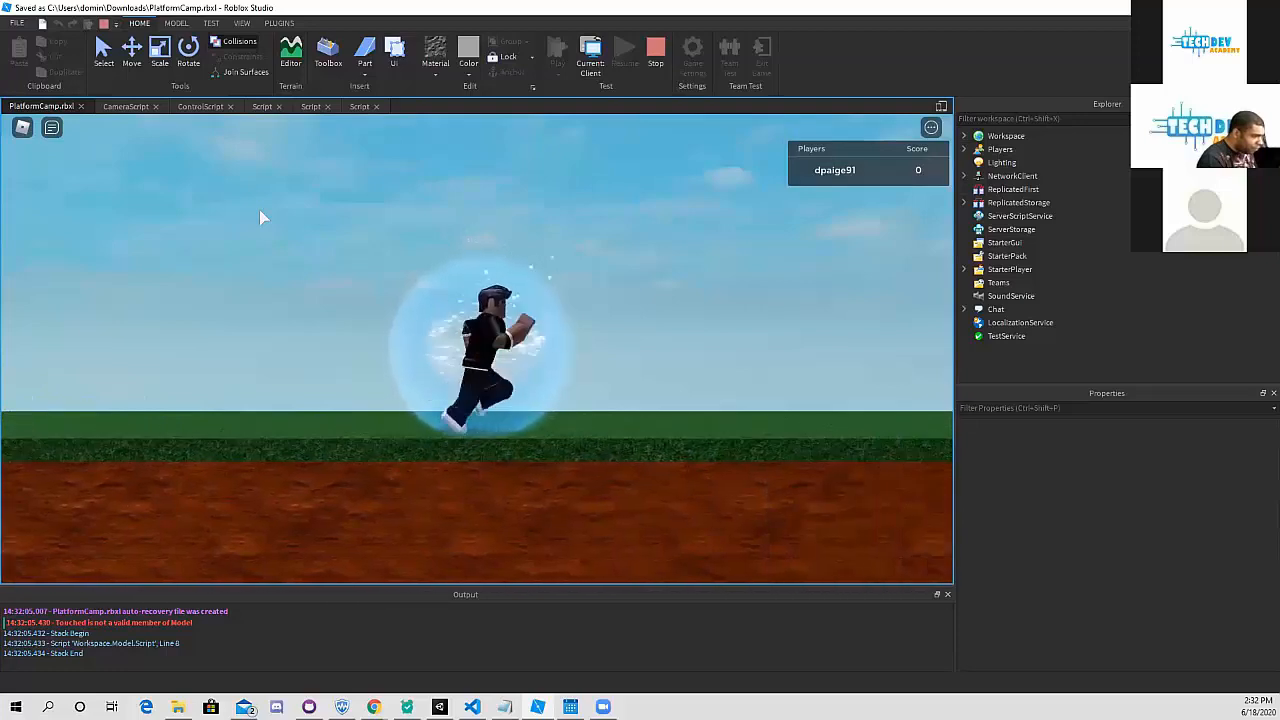
{"action": "key", "text": "d"}
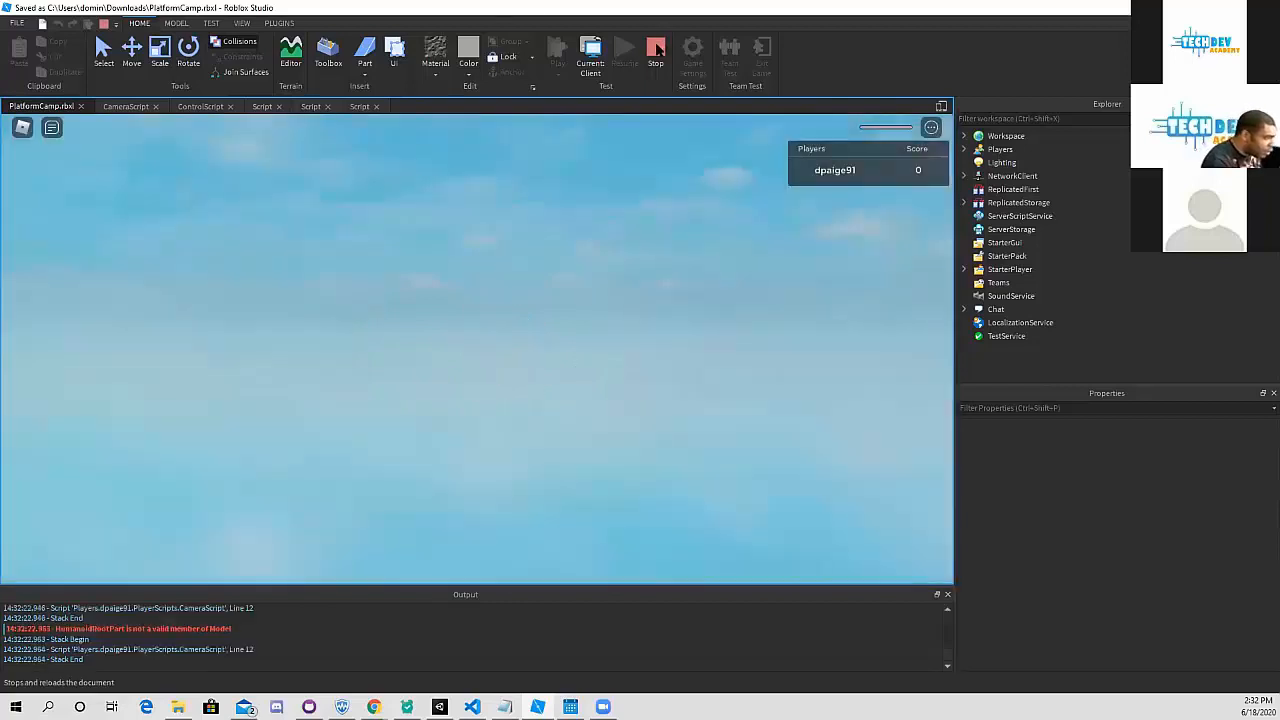
{"action": "left_click", "coordinate": [656, 48]}
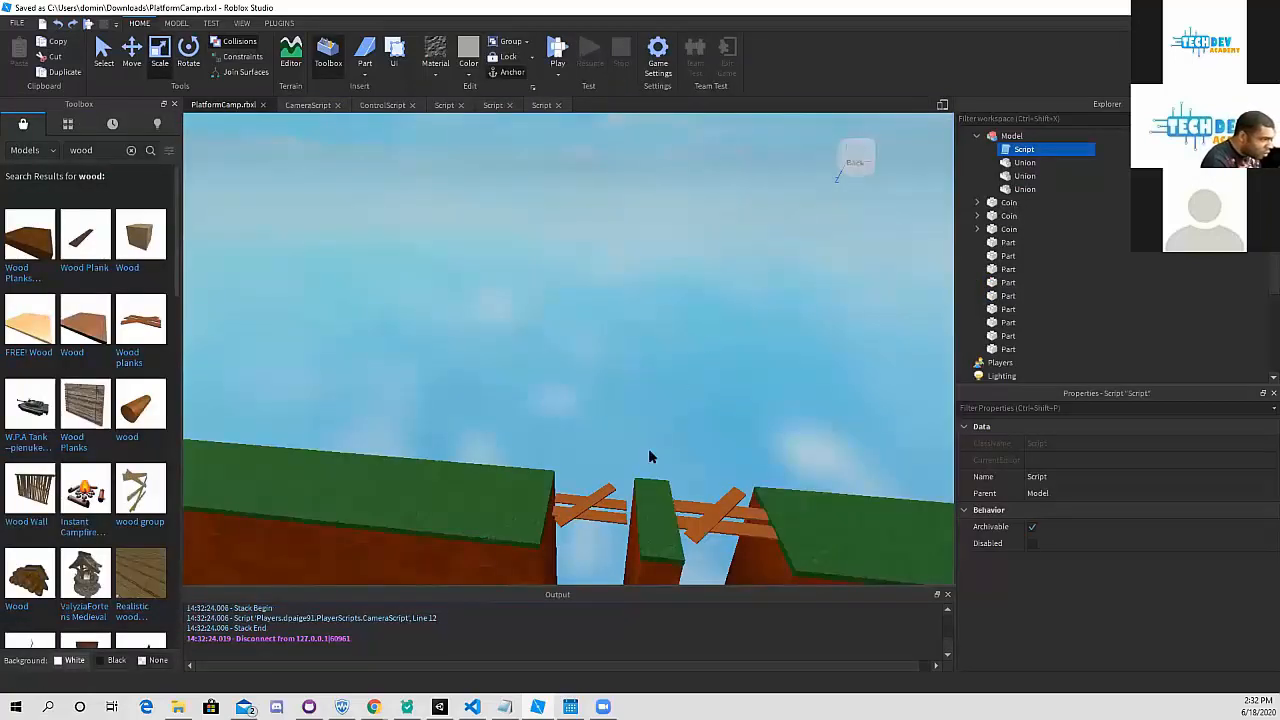
- Recheck the scripted plank bridge model and its script, and delete that model from the gap before the narrow pillar
{"action": "left_click", "coordinate": [594, 505]}
{"action": "double_click", "coordinate": [1030, 149]}
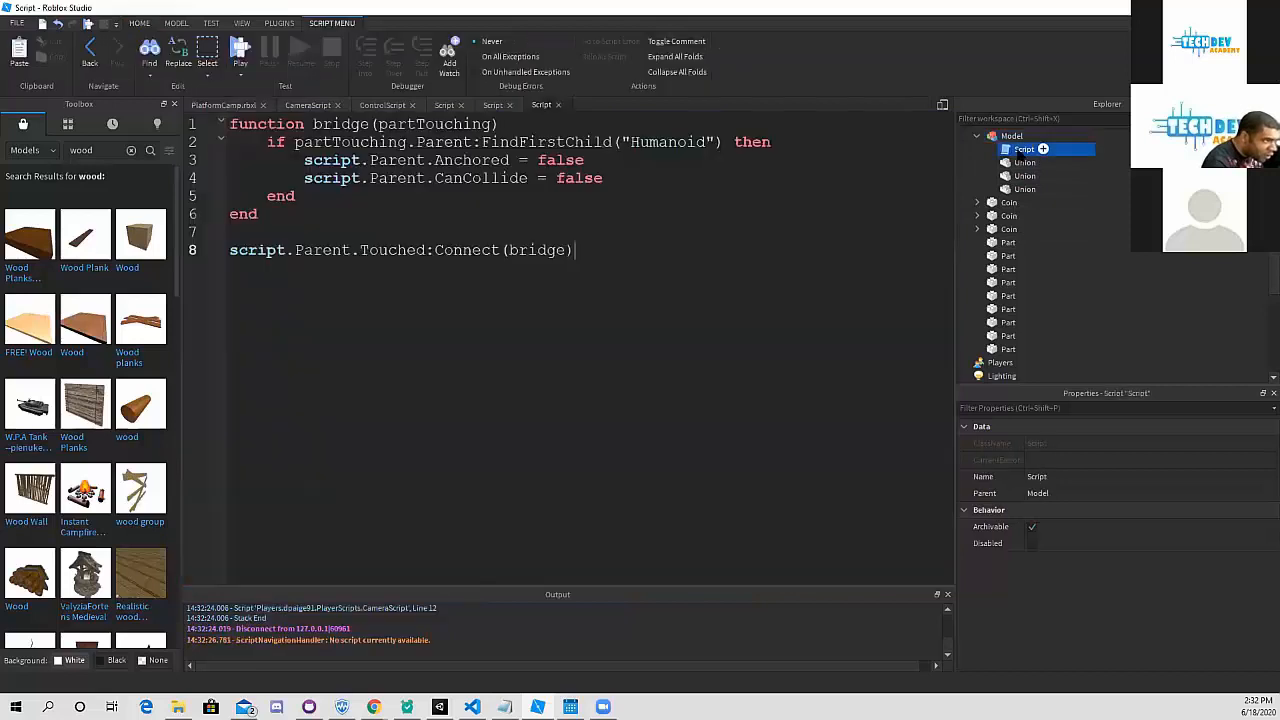
{"action": "left_click", "coordinate": [1018, 137]}
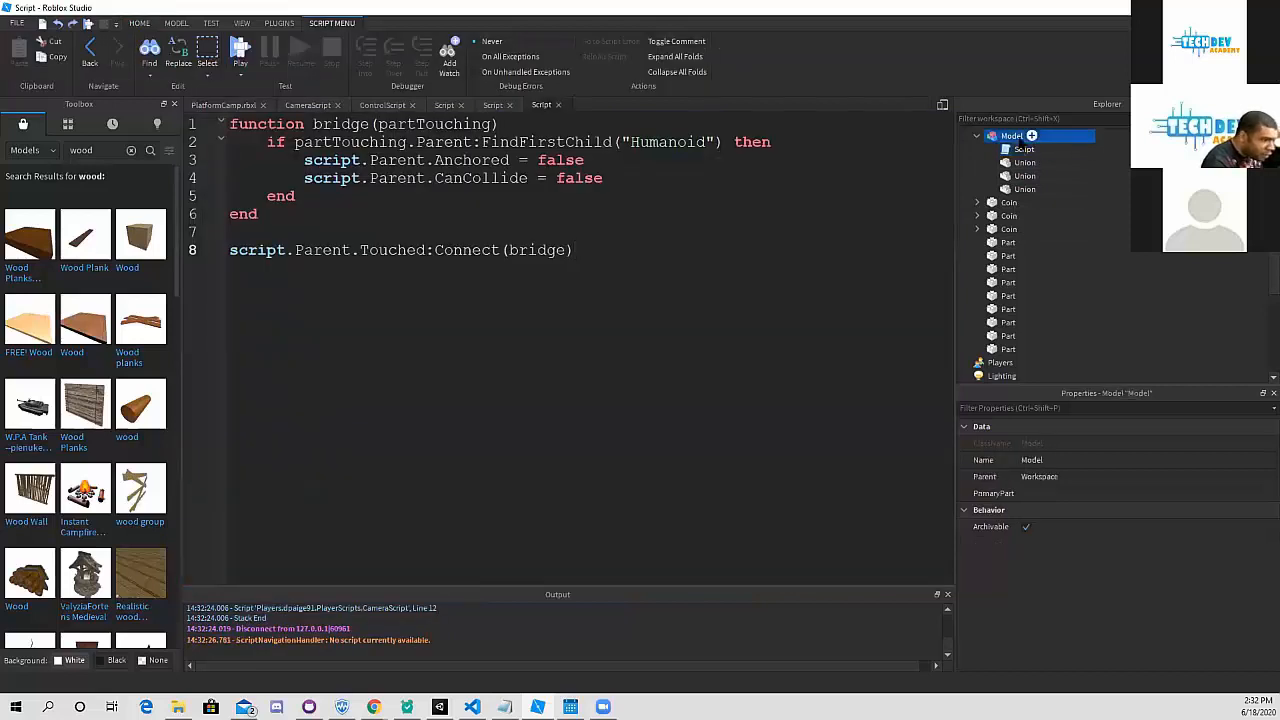
{"action": "left_click", "coordinate": [1025, 150]}
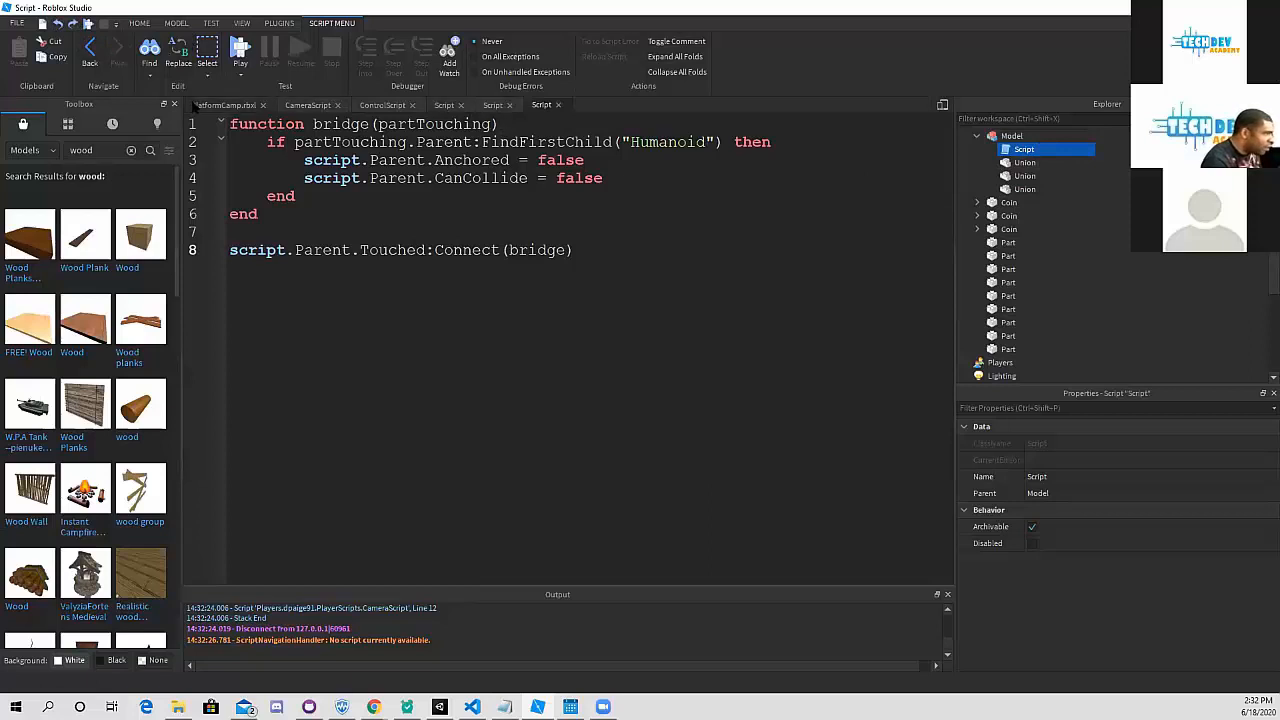
{"action": "left_click", "coordinate": [222, 105]}
{"action": "left_click", "coordinate": [610, 516]}
{"action": "key", "text": "Delete"}
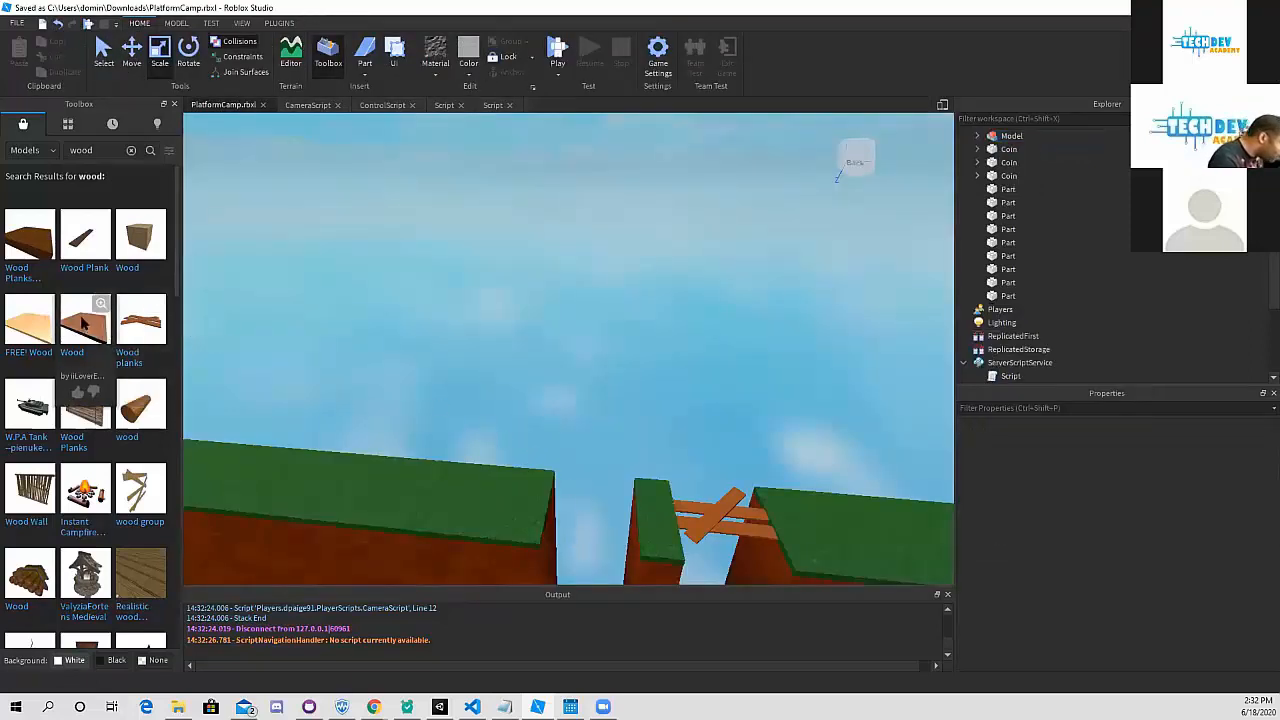
- Insert the square Wood tile into the gap before the narrow pillar, centring it across the path and lowering it near the grass level
{"action": "left_click_drag", "start_coordinate": [84, 320], "coordinate": [588, 517]}
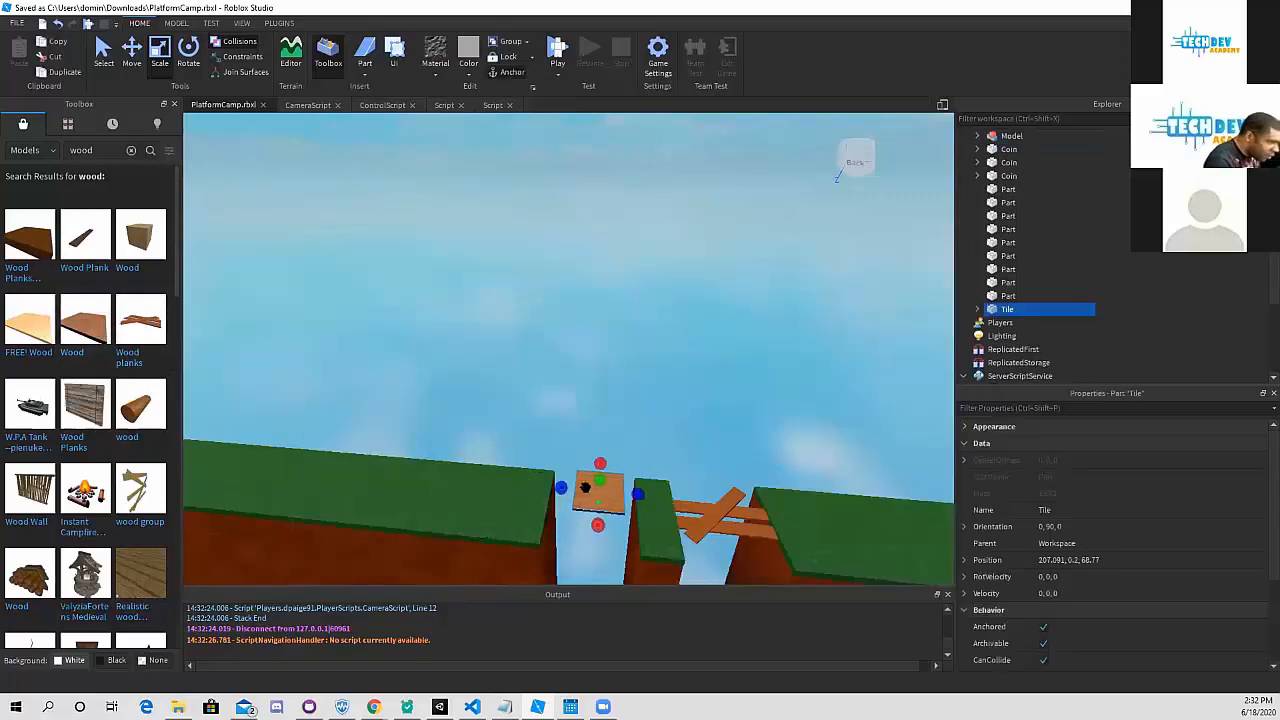
{"action": "key", "text": "a"}
{"action": "right_click_drag", "start_coordinate": [586, 487], "coordinate": [687, 380]}
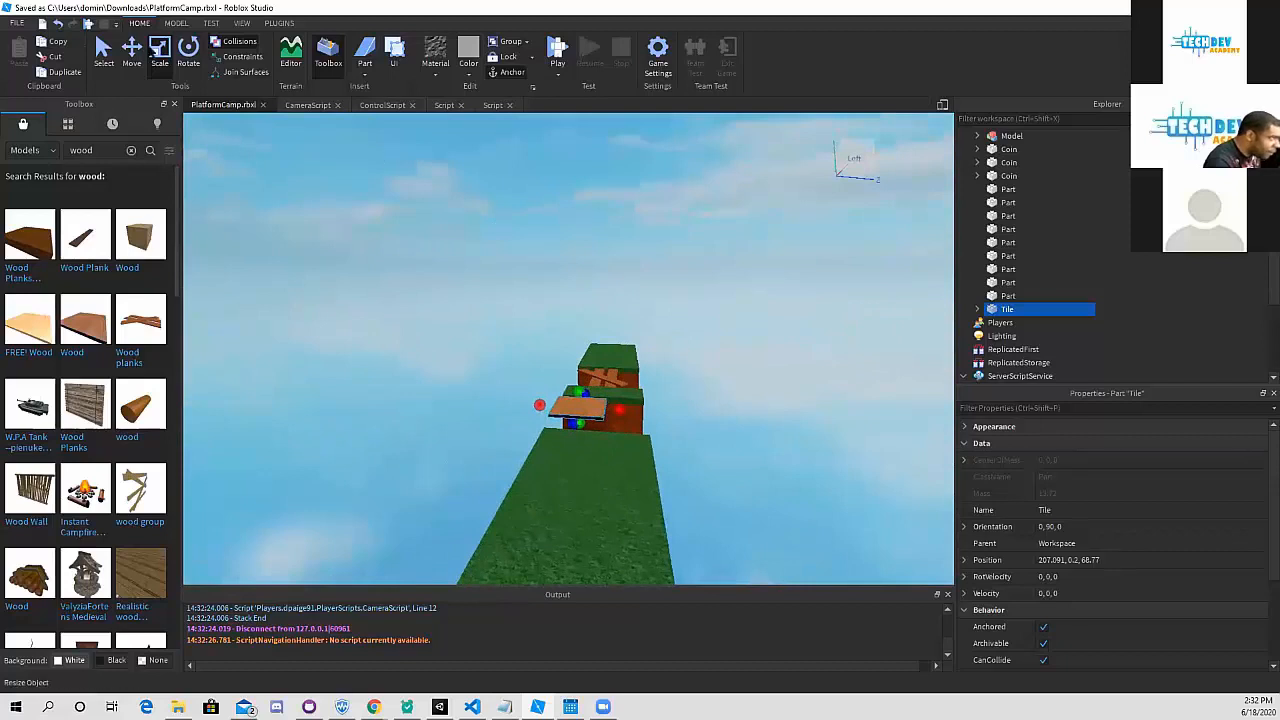
{"action": "key", "text": "ctrl+2"}
{"action": "left_click_drag", "start_coordinate": [645, 414], "coordinate": [658, 418]}
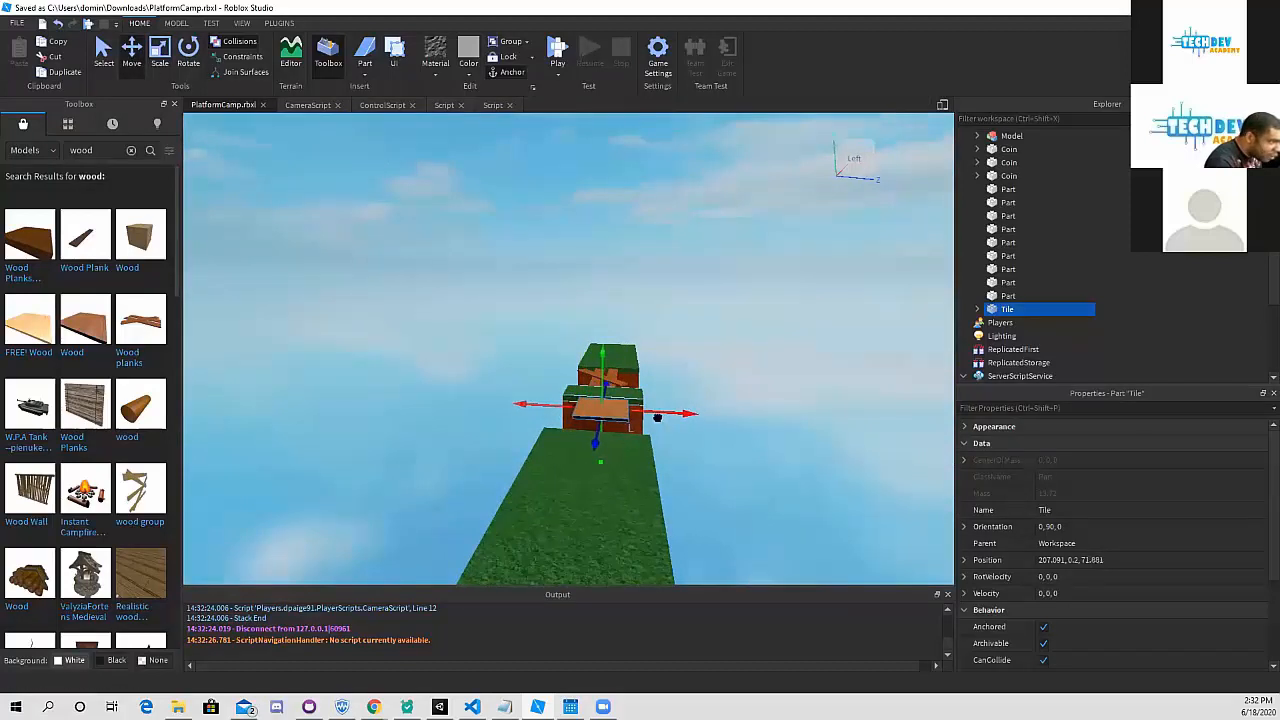
{"action": "left_click_drag", "start_coordinate": [602, 361], "coordinate": [602, 369]}
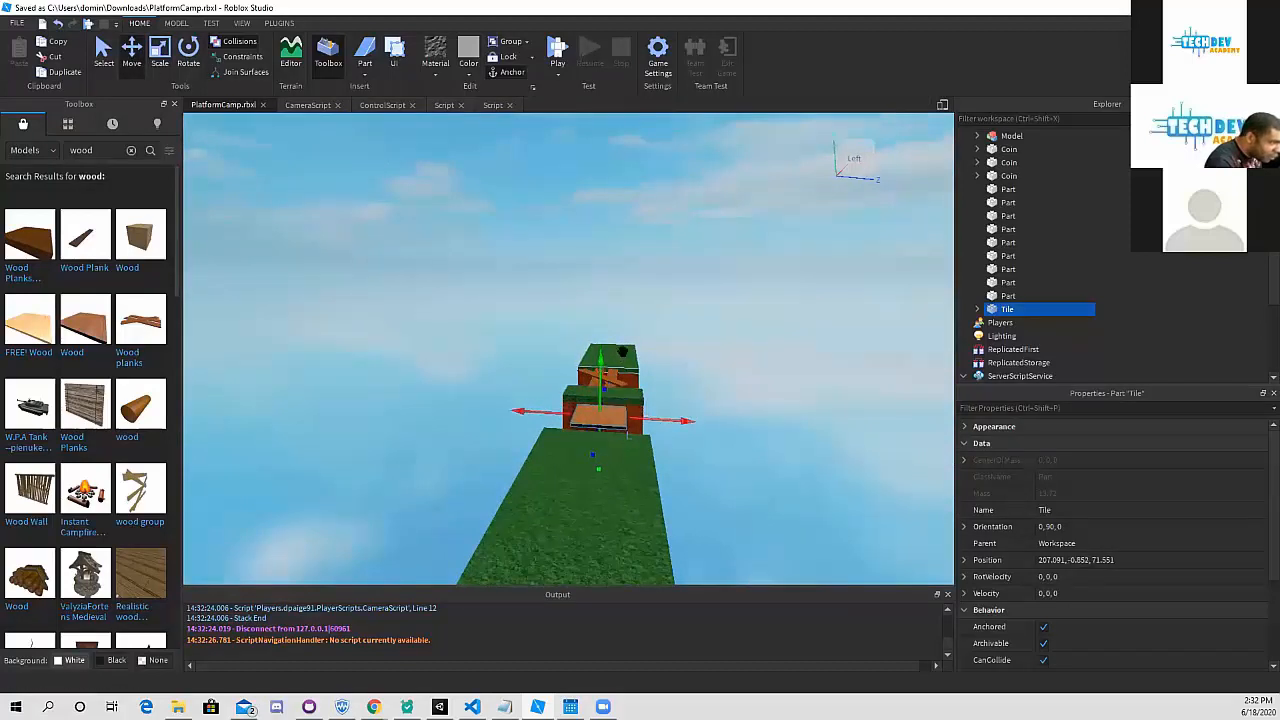
{"action": "scroll", "coordinate": [622, 351], "scroll_direction": "up", "scroll_amount": 5}
{"action": "right_click_drag", "start_coordinate": [623, 350], "coordinate": [597, 325]}
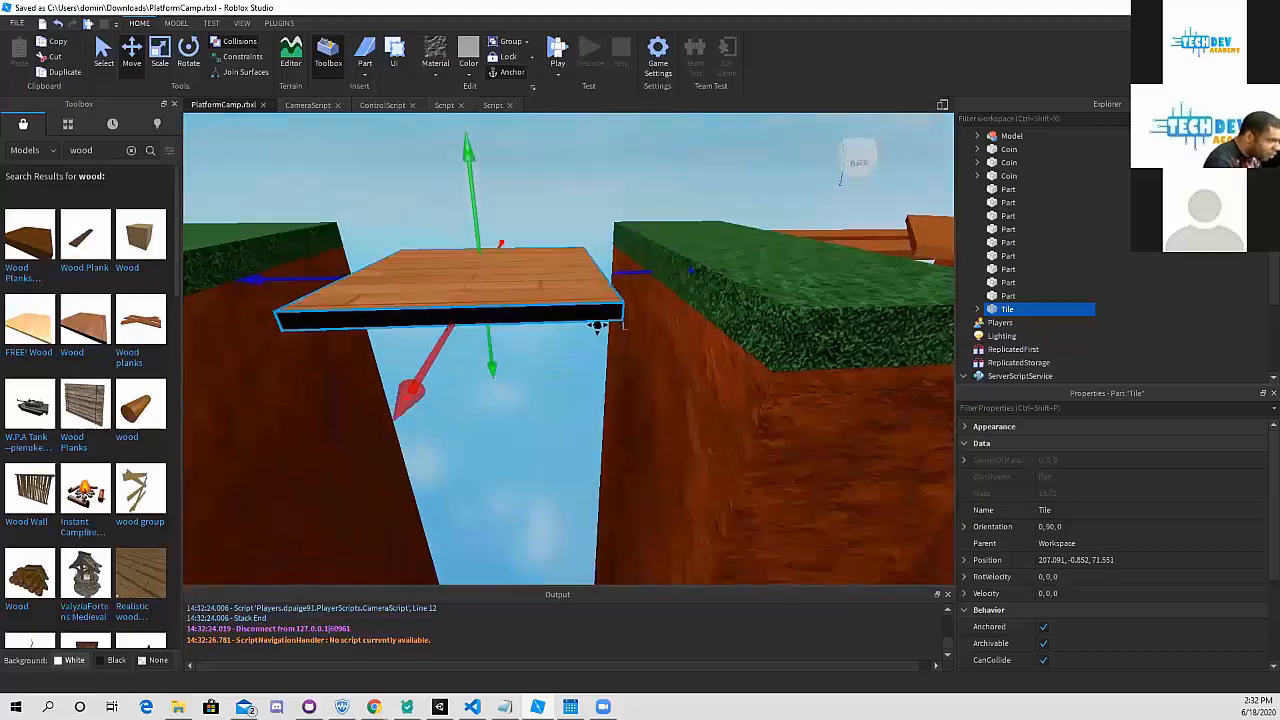
{"action": "key", "text": "a"}
{"action": "scroll", "coordinate": [637, 287], "scroll_direction": "down", "scroll_amount": 4}
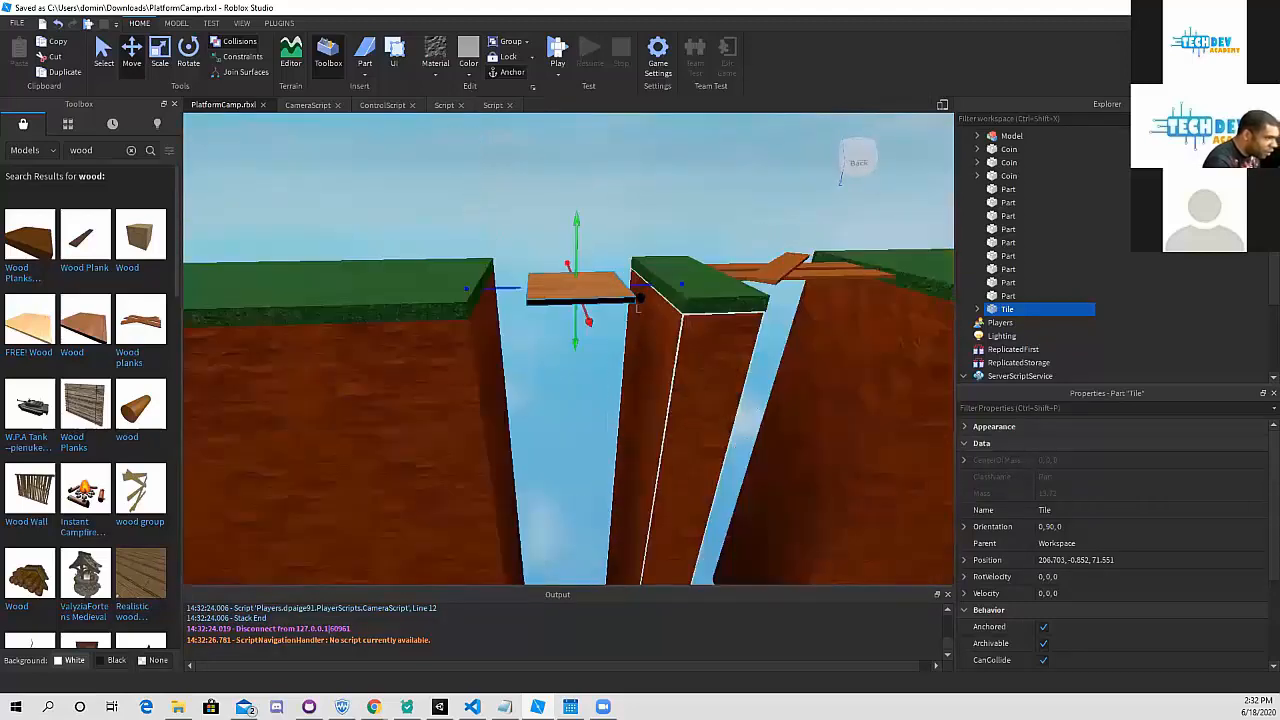
- Replace the remaining plank bridge with a duplicate of the wood tile, placed in the gap between the narrow pillar and the next platform
{"action": "left_click", "coordinate": [777, 274]}
{"action": "key", "text": "Delete"}
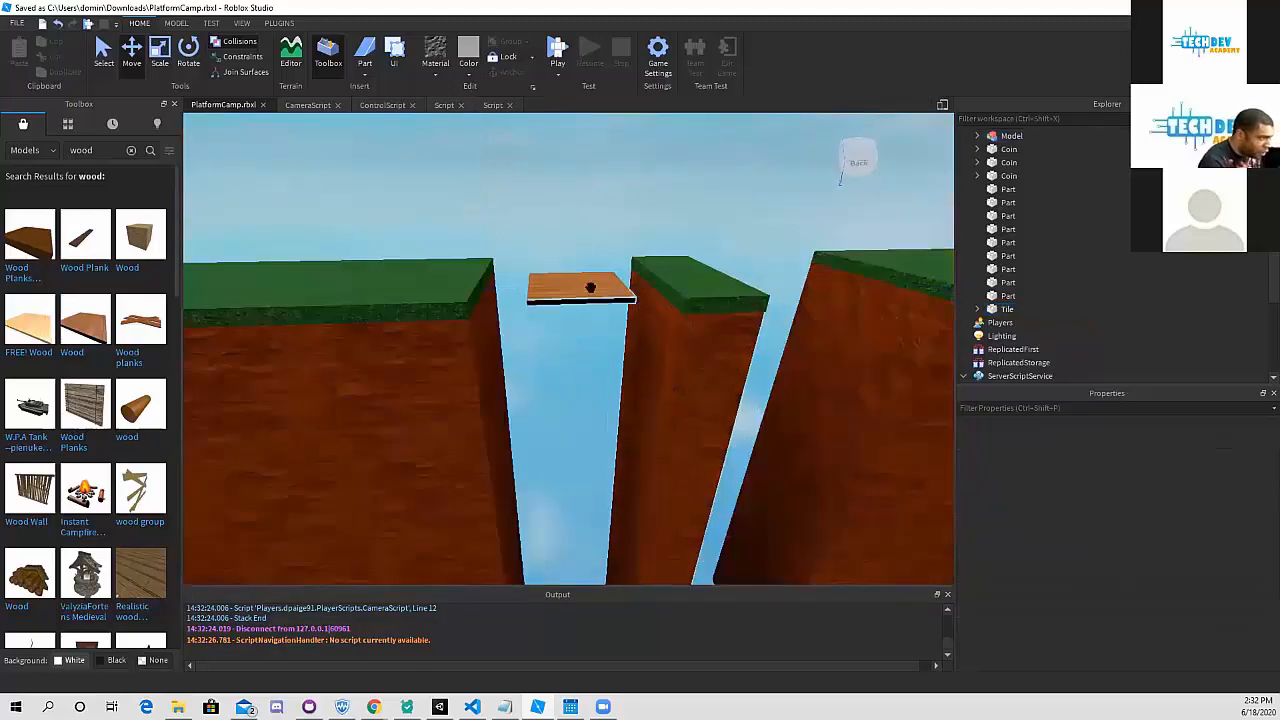
{"action": "left_click", "coordinate": [588, 291]}
{"action": "key", "text": "ctrl+d"}
{"action": "left_click_drag", "start_coordinate": [588, 292], "coordinate": [860, 220]}
{"action": "middle_click_drag", "start_coordinate": [817, 217], "coordinate": [788, 222]}
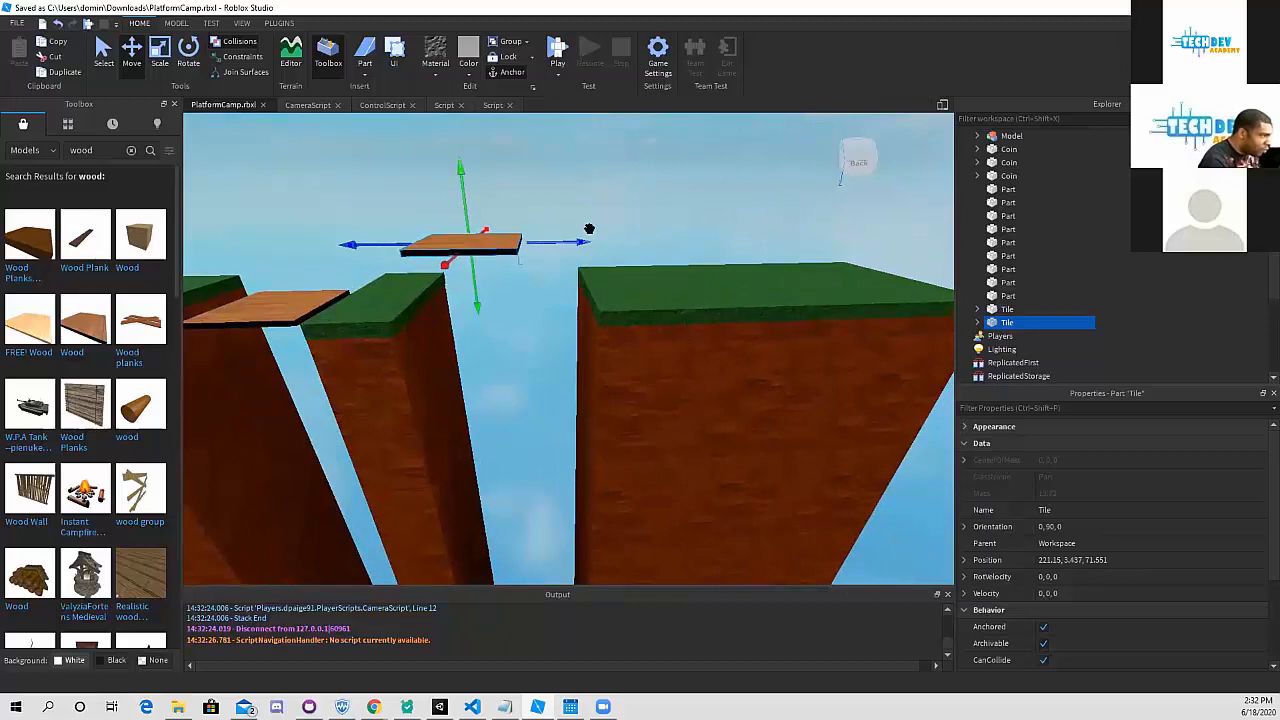
{"action": "mouse_move", "coordinate": [589, 229]}
{"action": "left_mouse_down"}
{"action": "mouse_move", "coordinate": [570, 244]}
{"action": "mouse_move", "coordinate": [585, 248]}
{"action": "left_mouse_up"}
{"action": "left_click_drag", "start_coordinate": [500, 177], "coordinate": [483, 248]}
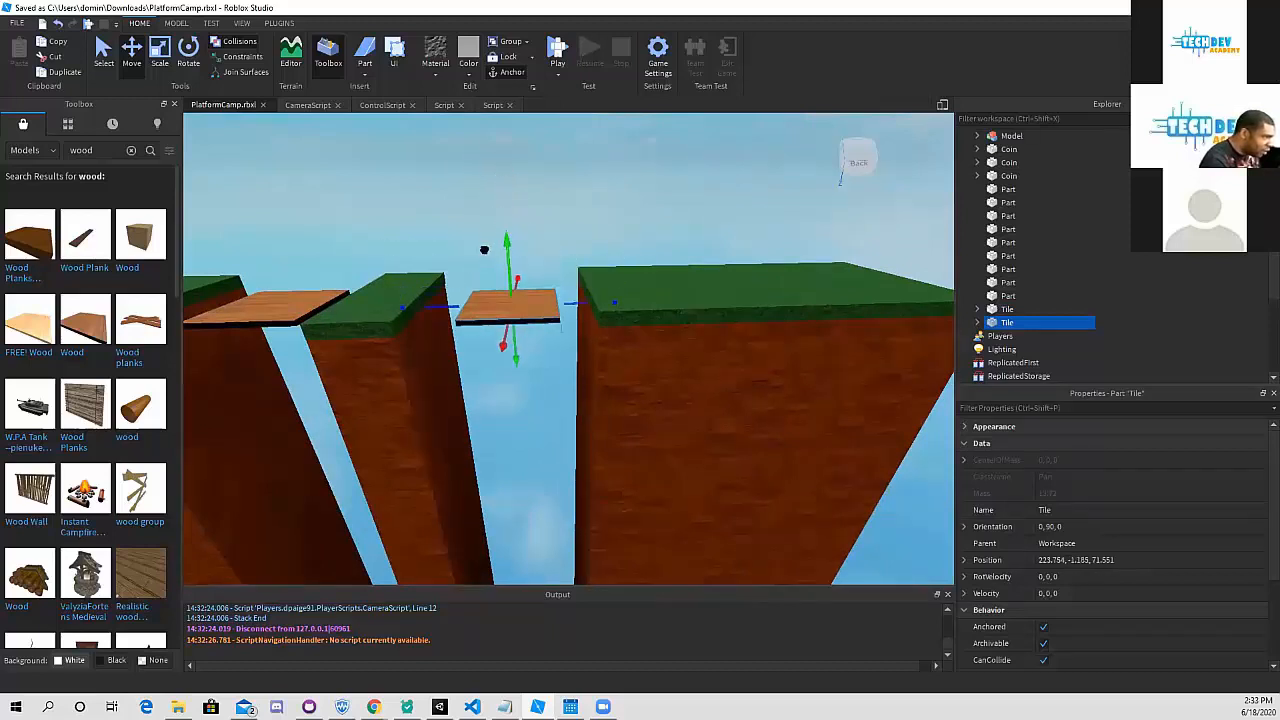
{"action": "left_click_drag", "start_coordinate": [402, 292], "coordinate": [400, 292]}
- Add a new script to the first wood tile and delete the tile's Fire effect
{"action": "left_click", "coordinate": [1005, 309]}
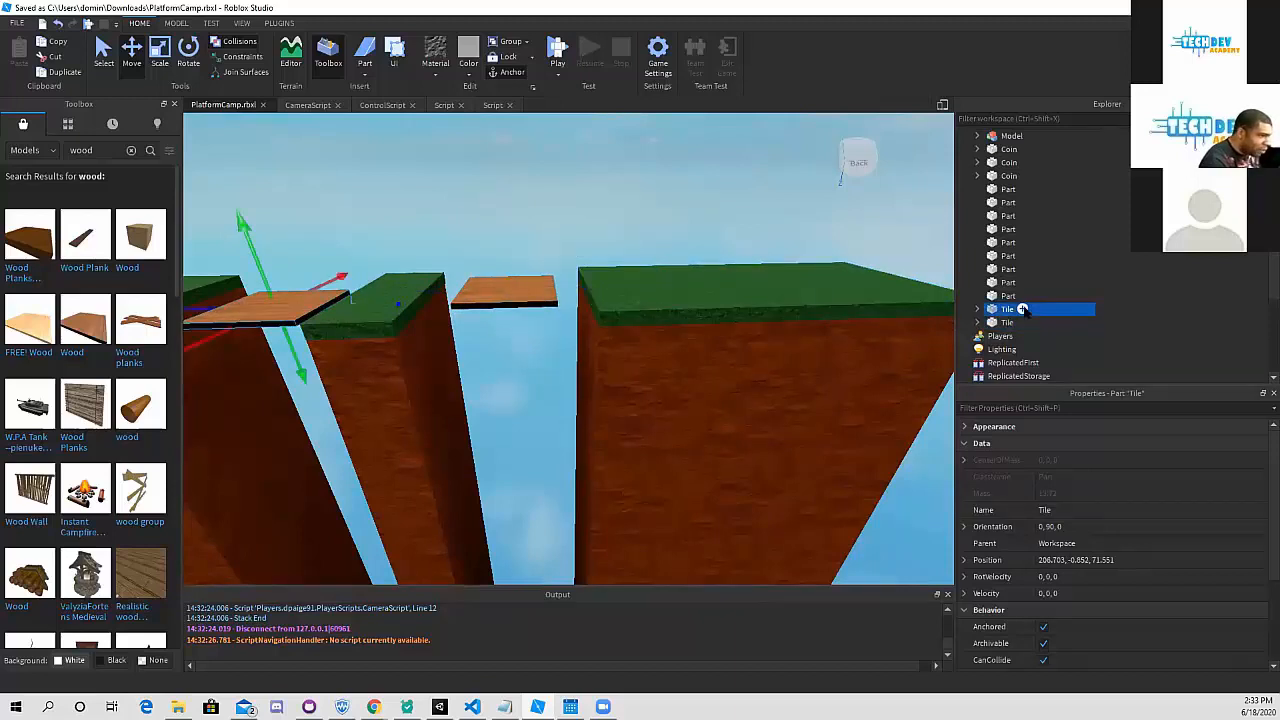
{"action": "left_click", "coordinate": [1022, 310]}
{"action": "left_click", "coordinate": [1010, 370]}
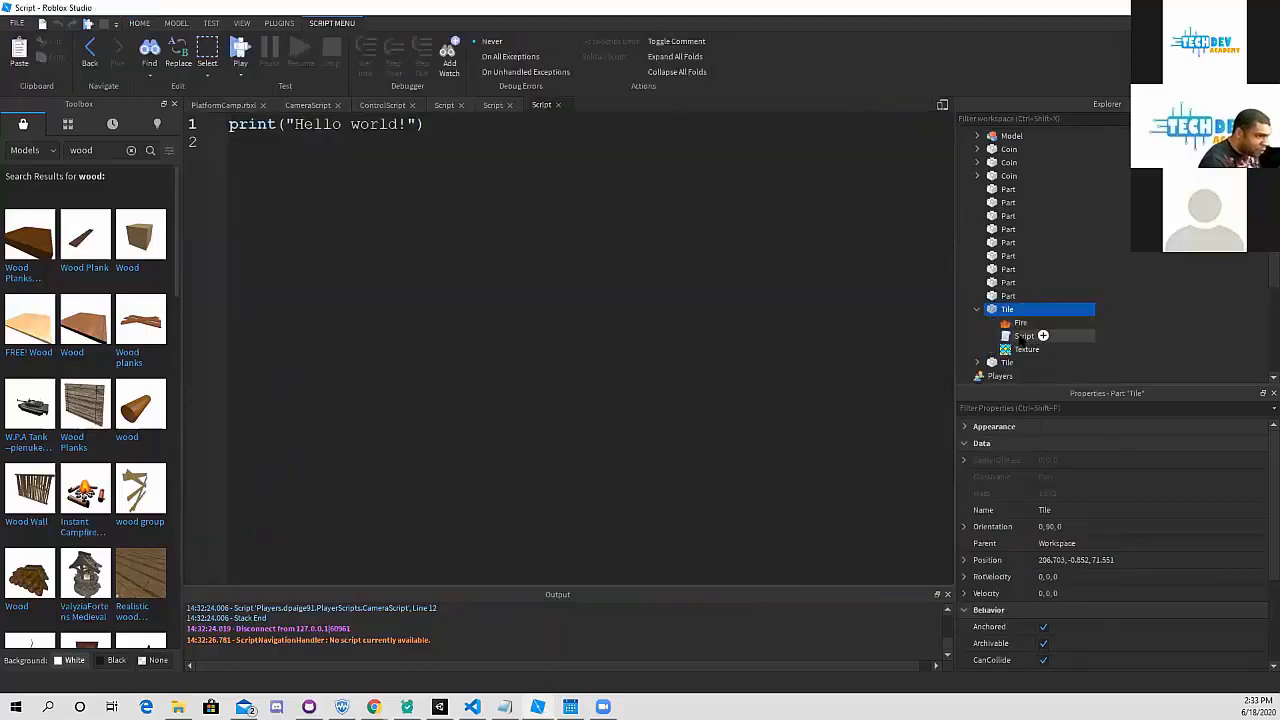
{"action": "left_click", "coordinate": [1018, 333]}
{"action": "left_click", "coordinate": [1018, 324]}
{"action": "key", "text": "Delete"}
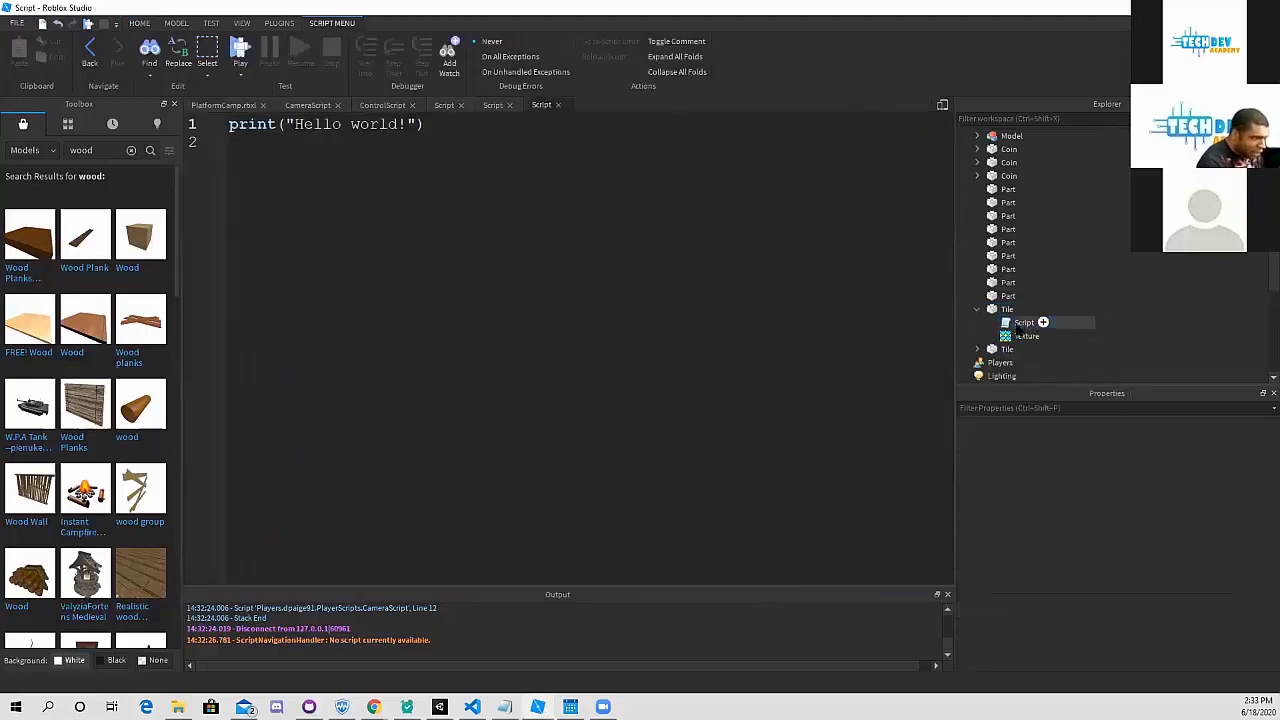
- Replace the first tile's default script with the bridge(partTouching) function that sets Anchored and CanCollide to false for a Humanoid, connected to Touched
{"action": "left_click", "coordinate": [1018, 325]}
{"action": "right_click", "coordinate": [1018, 326]}
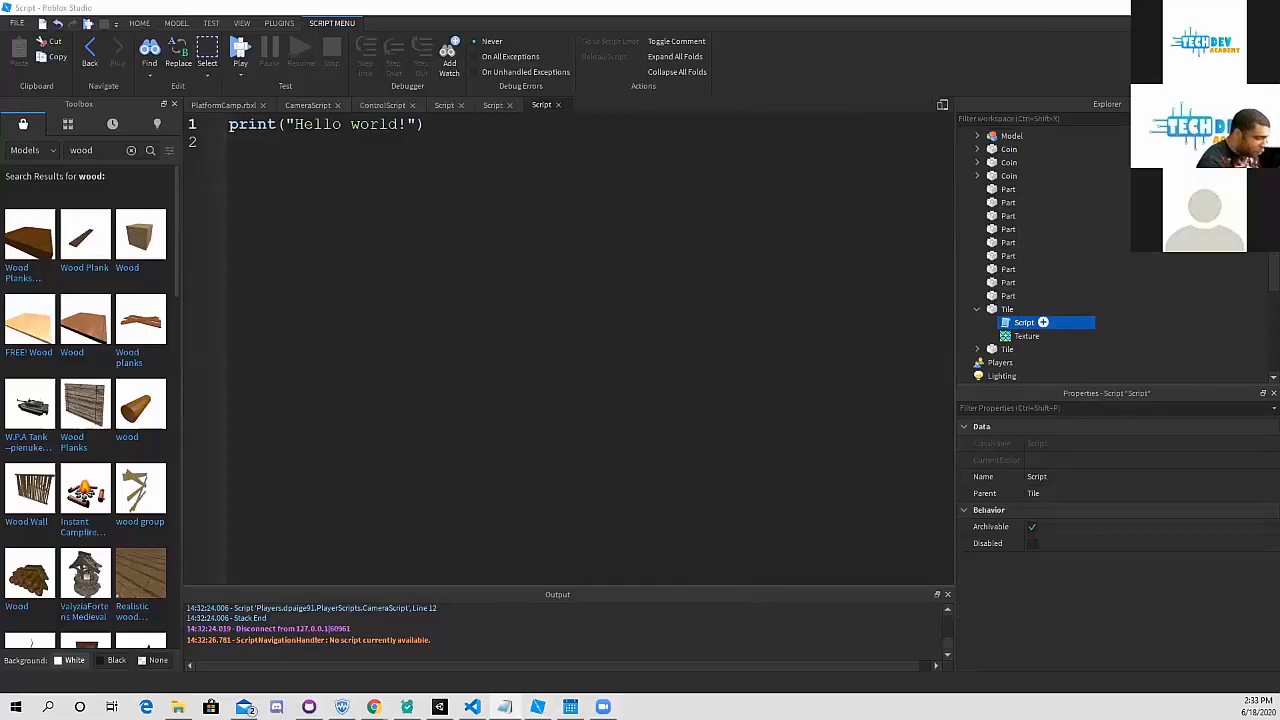
{"action": "left_click_drag", "start_coordinate": [350, 300], "coordinate": [407, 105]}
{"action": "type", "text": "function bridge(partTouching) \tif partTouching.Parent:FindFirstChild(\"Humanoid\") then \t\tscript.Parent.Anchored = false \t\tscript.Parent.CanCollide = false \tend end  script.Parent.Touched:Connect(bridge)"}
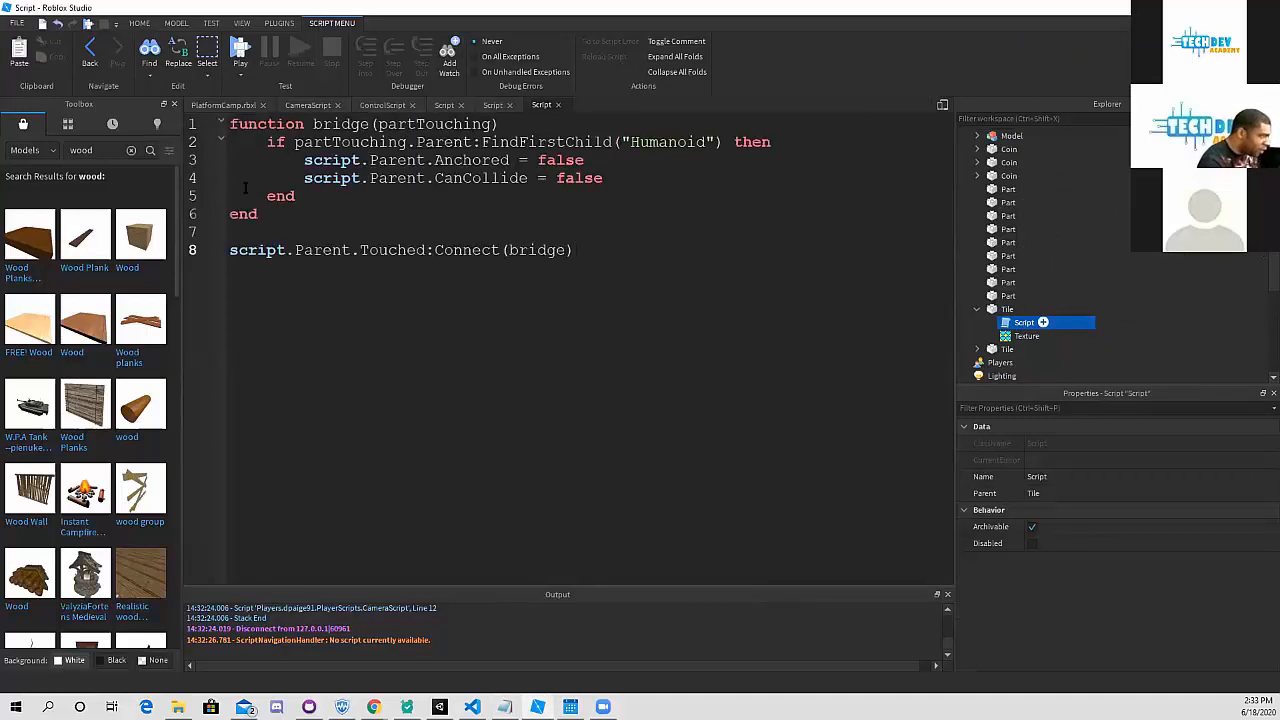
- Copy the first tile's script into the second wood tile and delete the second tile's Fire effect
{"action": "right_click", "coordinate": [1024, 323]}
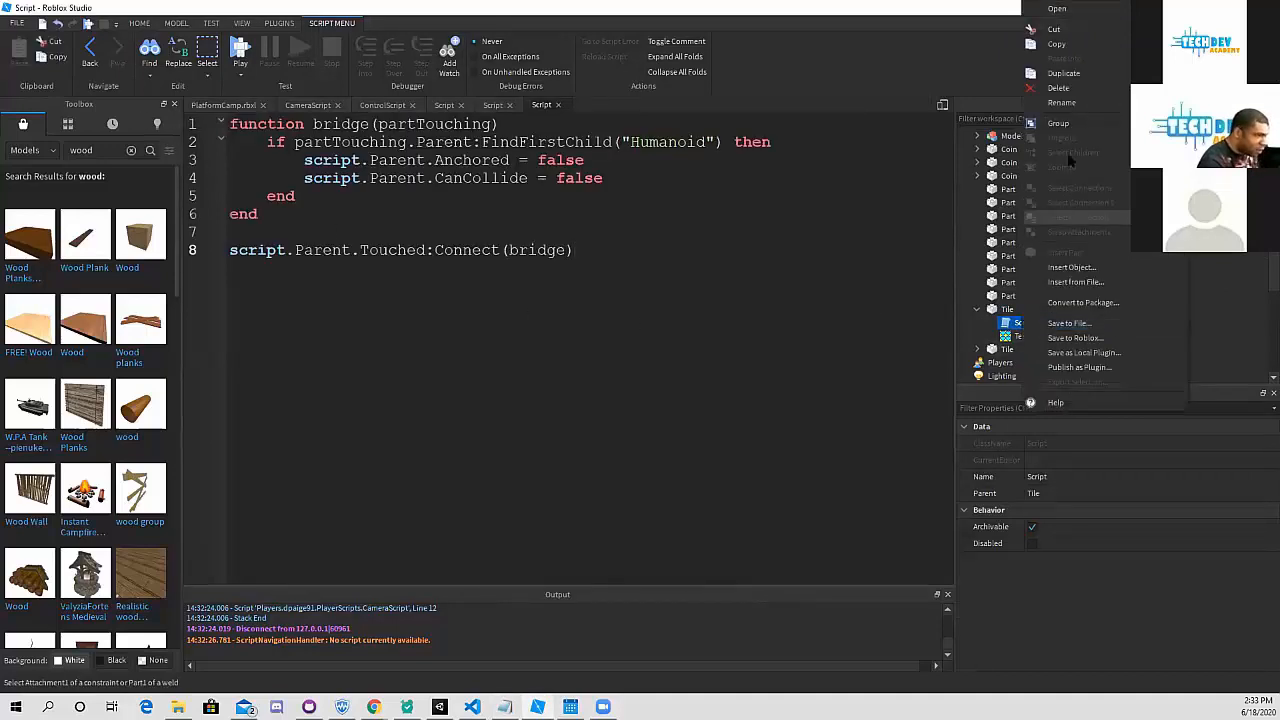
{"action": "left_click", "coordinate": [1086, 45]}
{"action": "left_click", "coordinate": [1007, 349]}
{"action": "right_click", "coordinate": [1022, 349]}
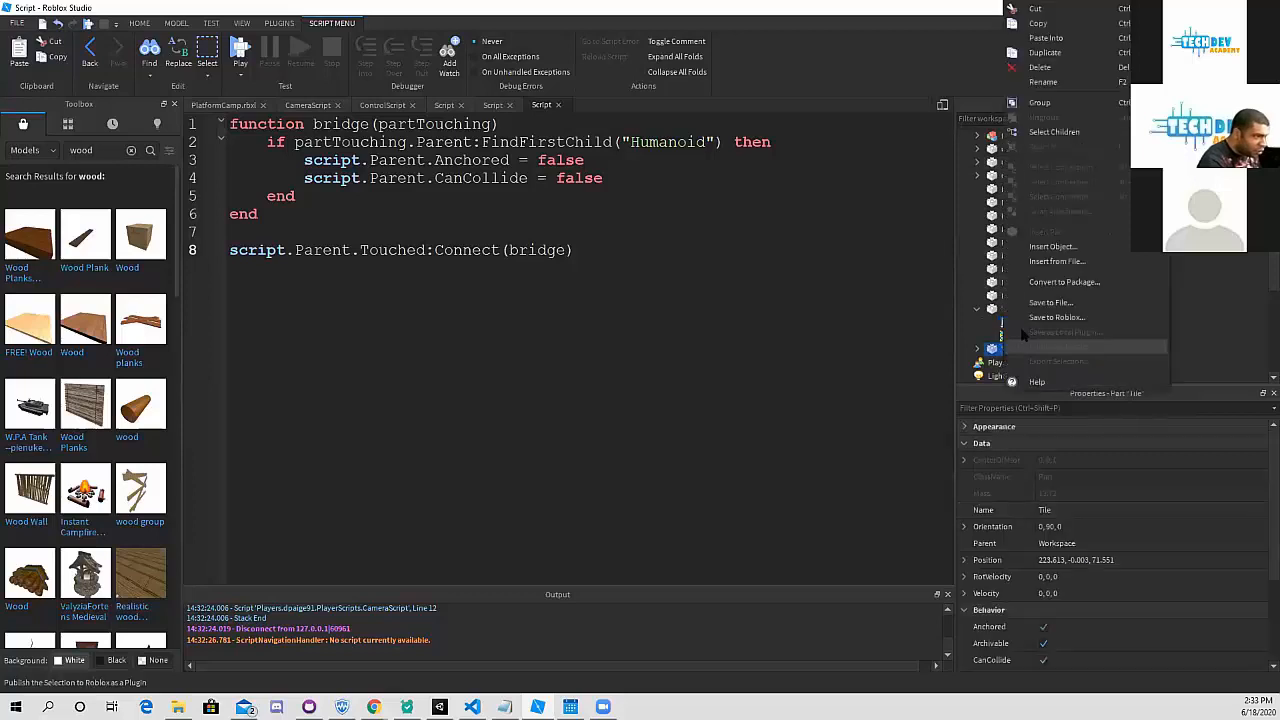
{"action": "left_click", "coordinate": [1050, 59]}
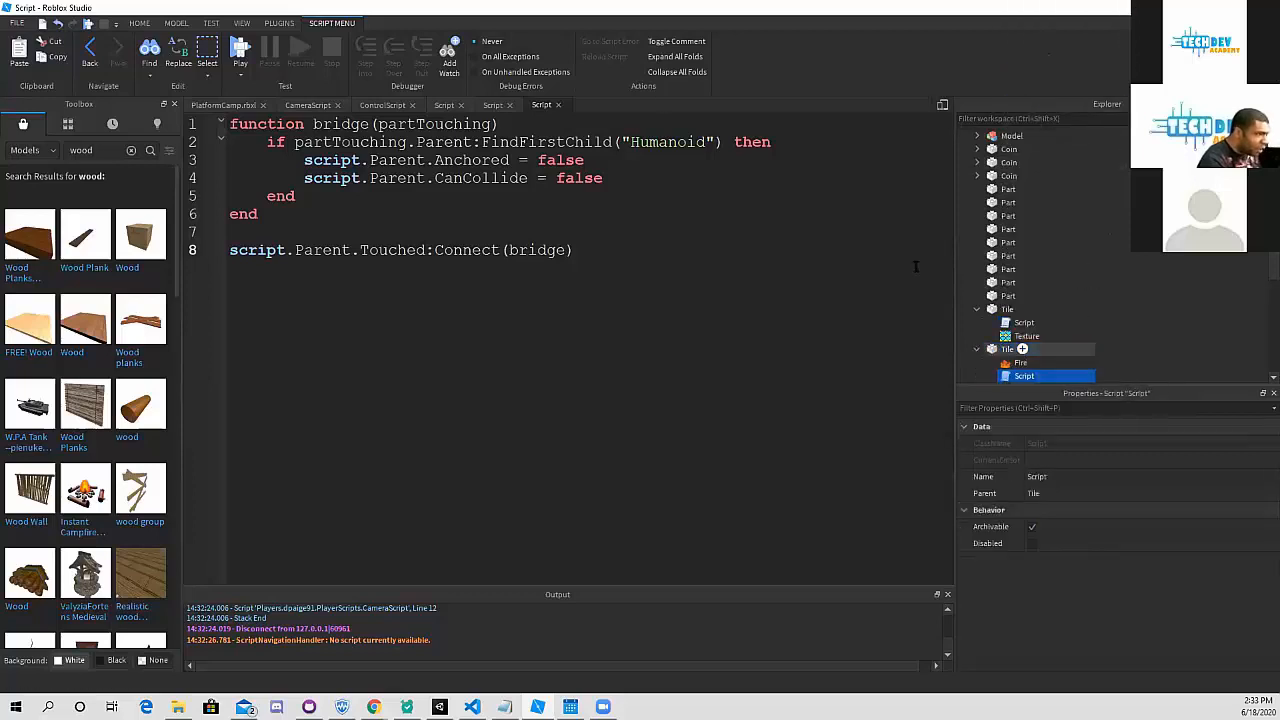
{"action": "left_click", "coordinate": [1017, 362]}
{"action": "key", "text": "Delete"}
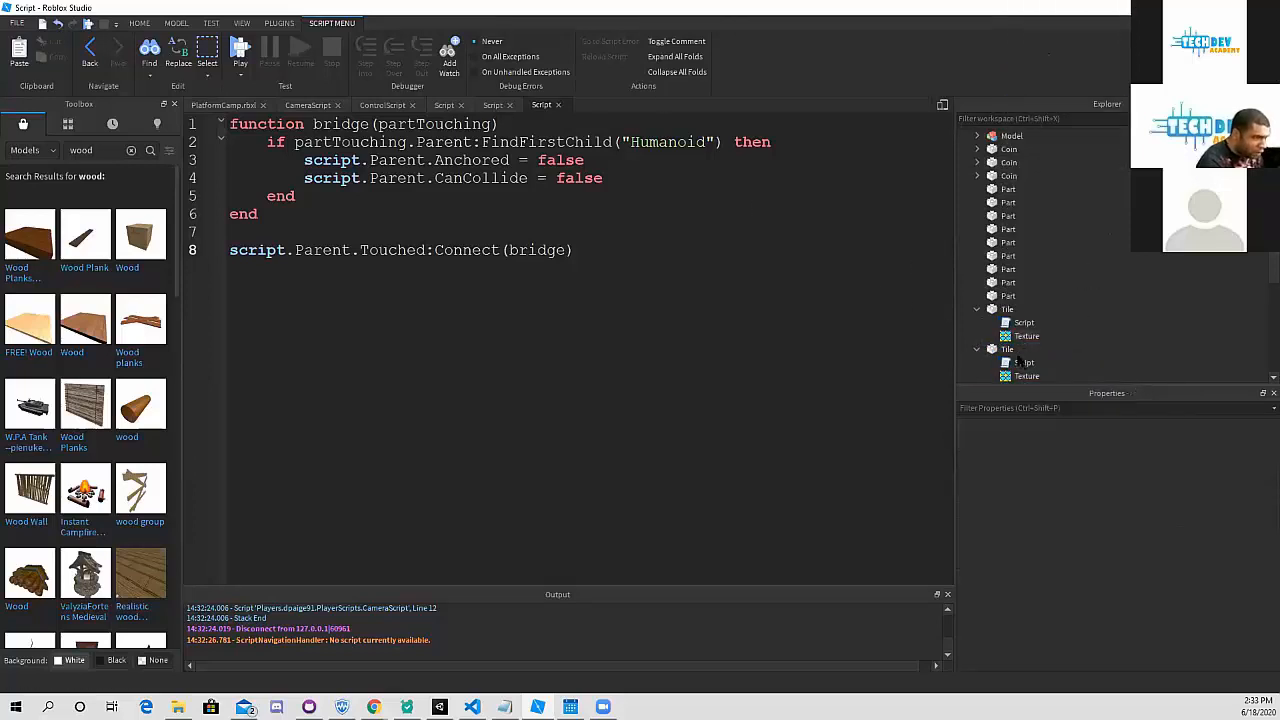
- Playtest the level, running and jumping the character from the spawn over the grass platforms towards the wood tile bridges
{"action": "left_click", "coordinate": [243, 46]}
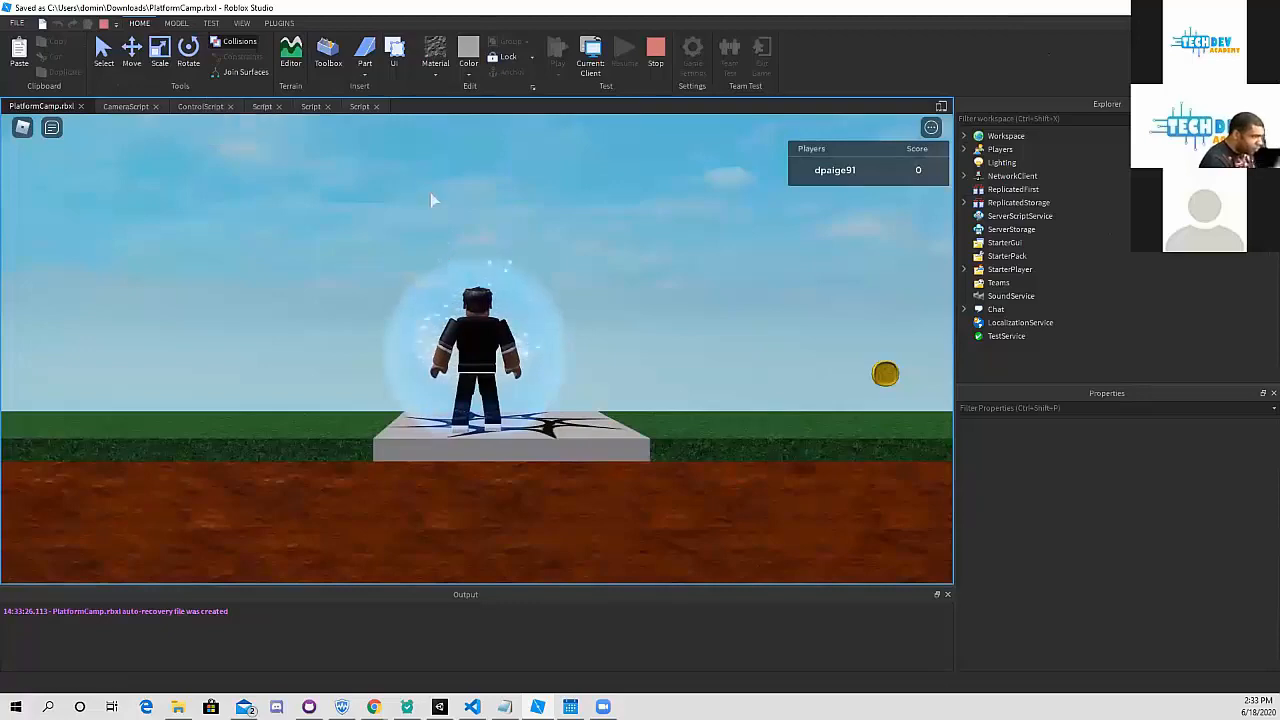
{"action": "key", "text": "d"}
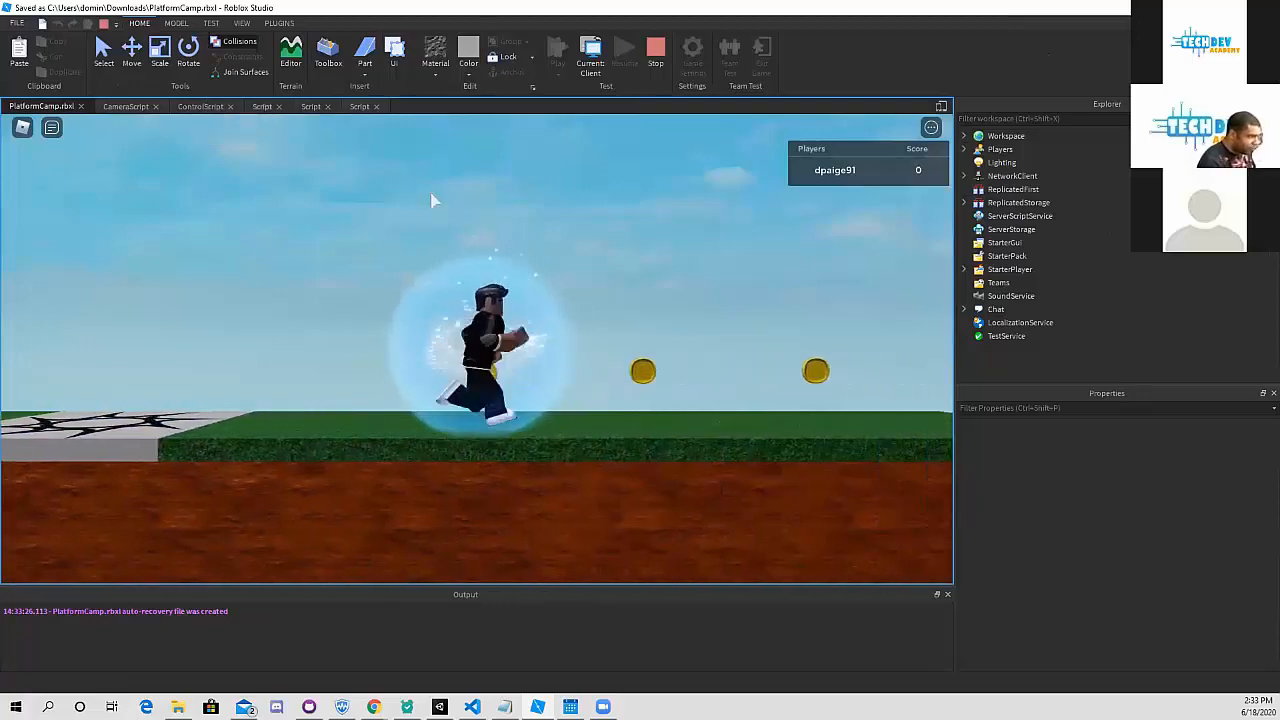
{"action": "key", "text": "space"}
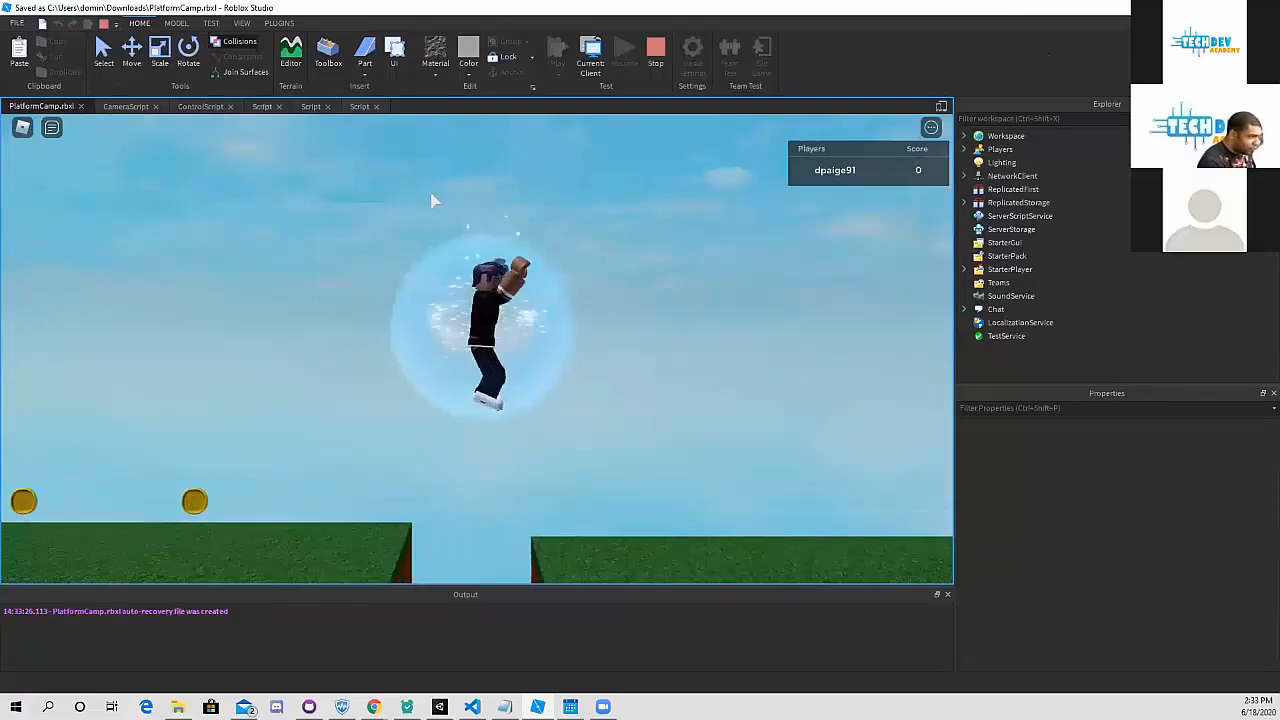
{"action": "key", "text": "d"}
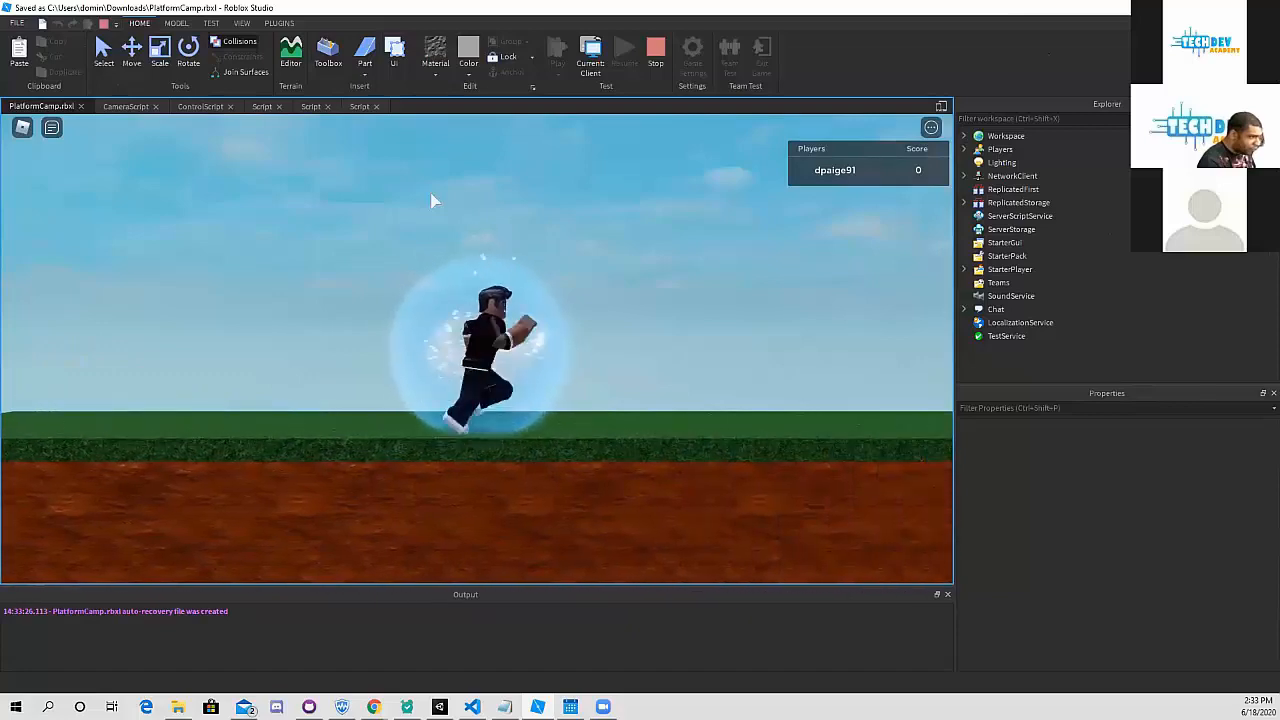
{"action": "key", "text": "d"}
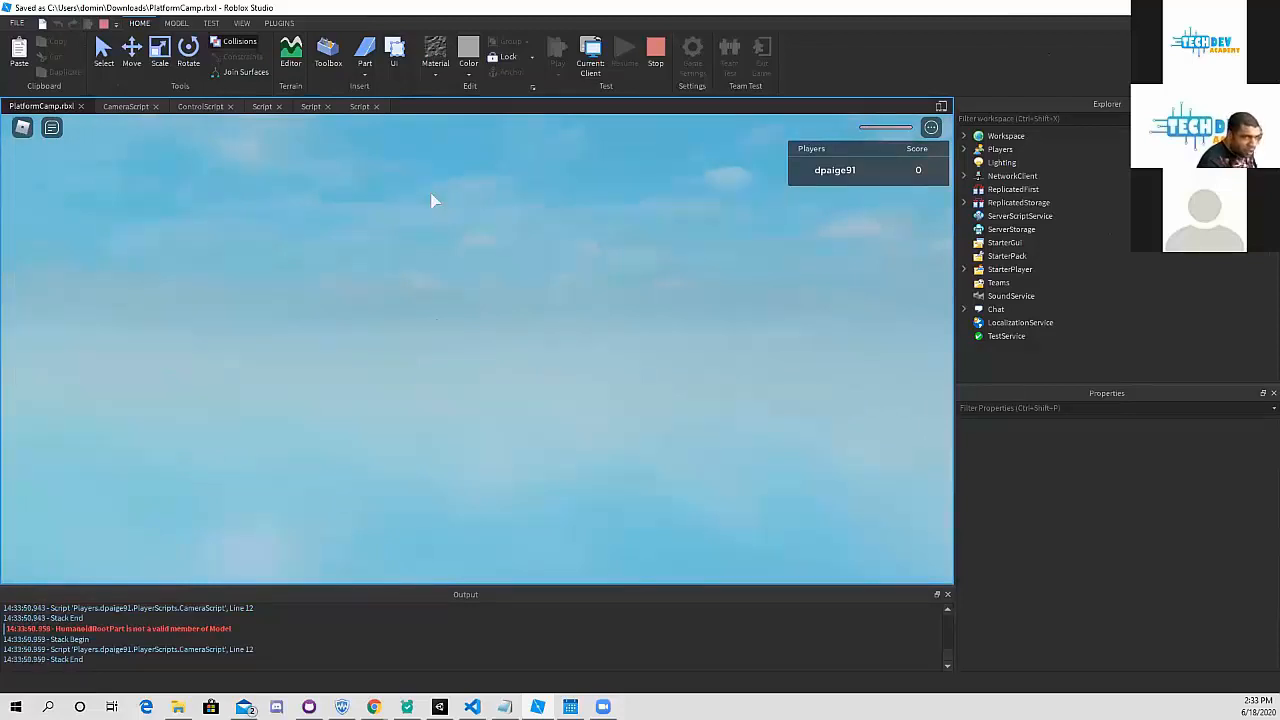
- Run the respawned character over the spike gap up to the first wood tile to test its fall, and end the playtest
{"action": "key", "text": "d"}
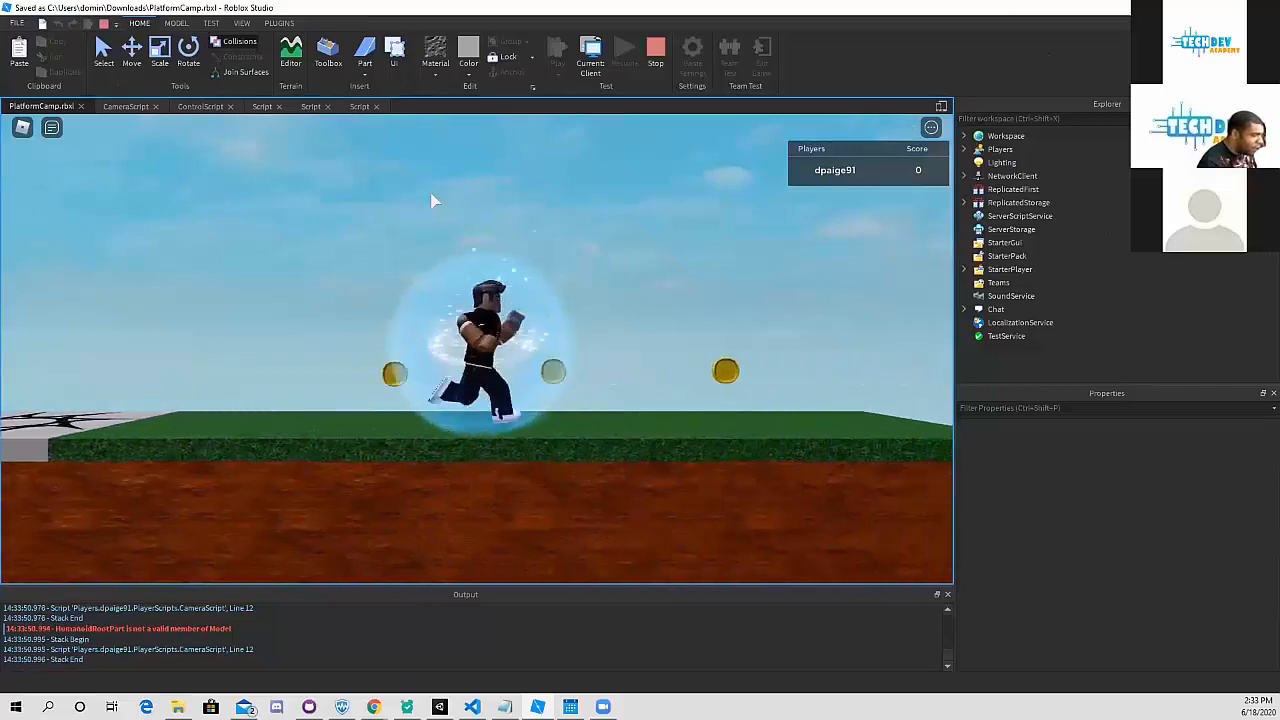
{"action": "key", "text": "space"}
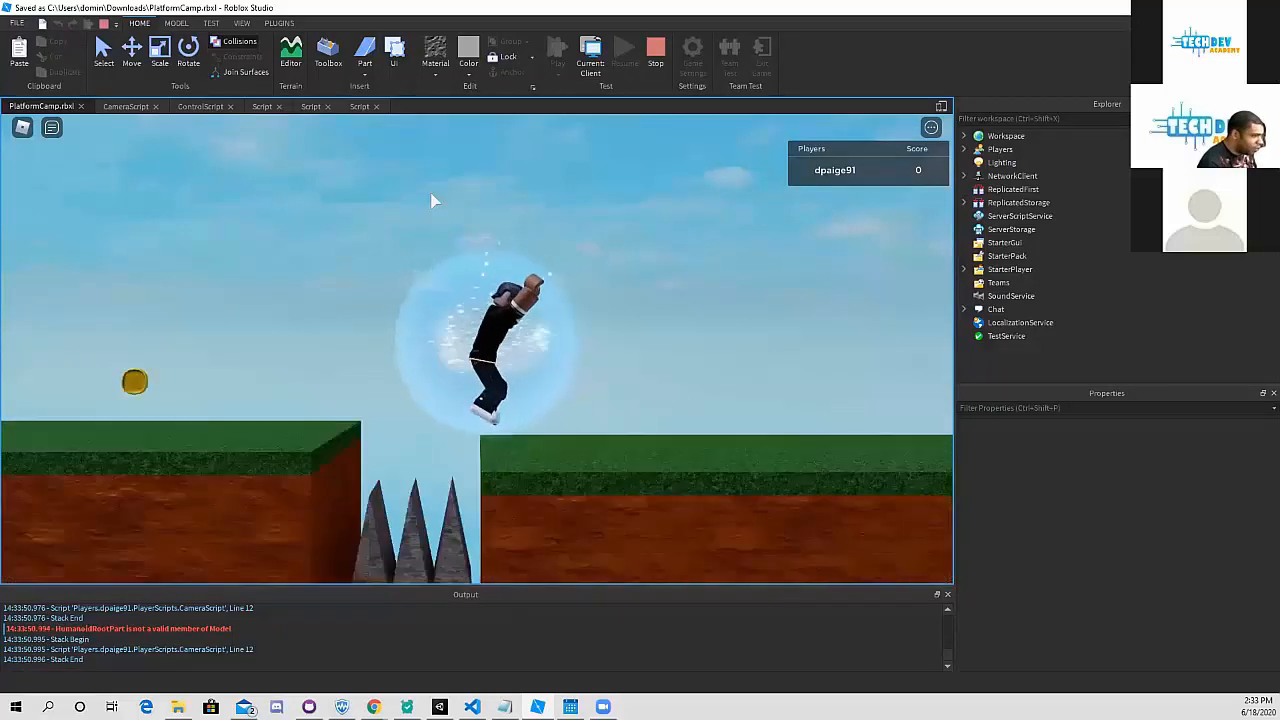
{"action": "key", "text": "d"}
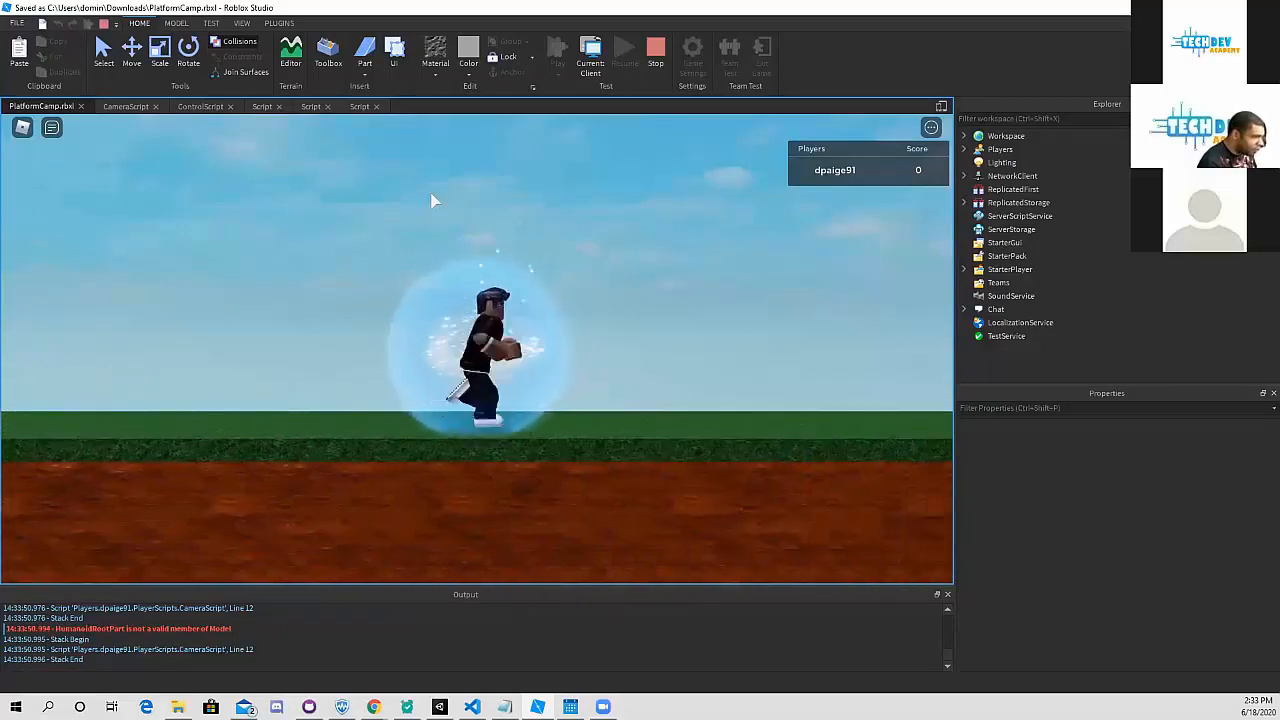
{"action": "key", "text": "d"}
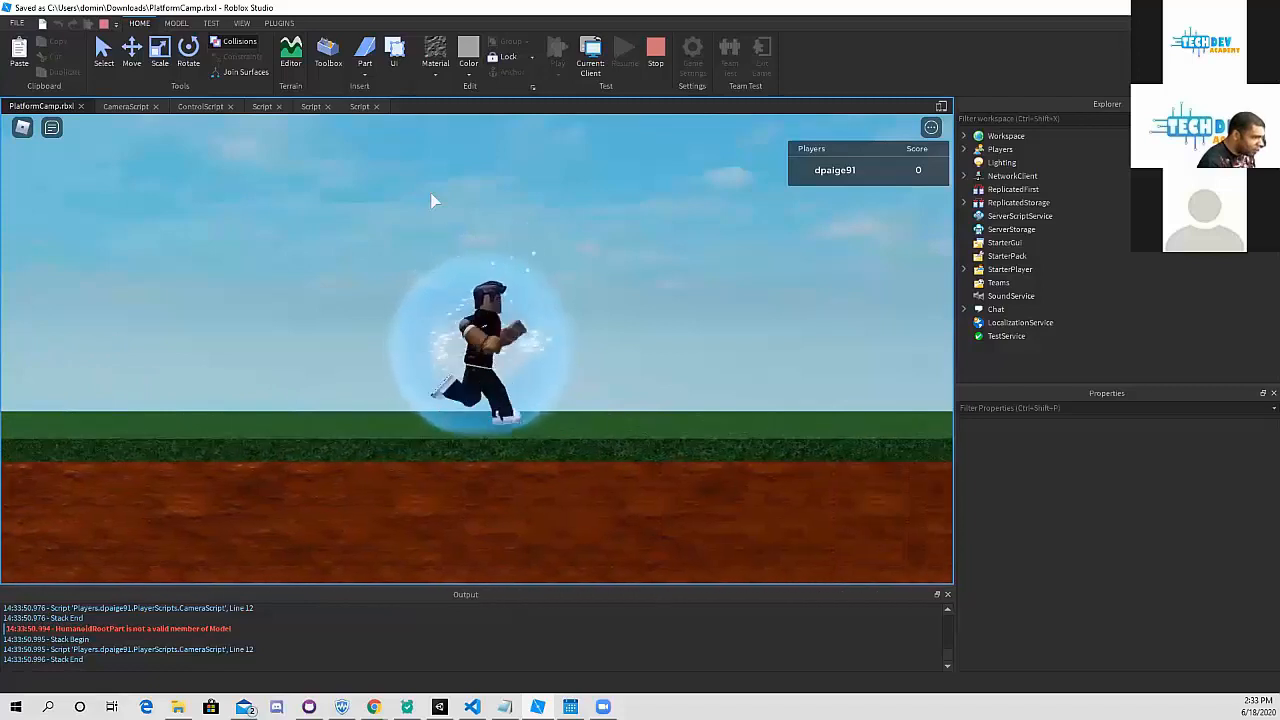
{"action": "key", "text": "d"}
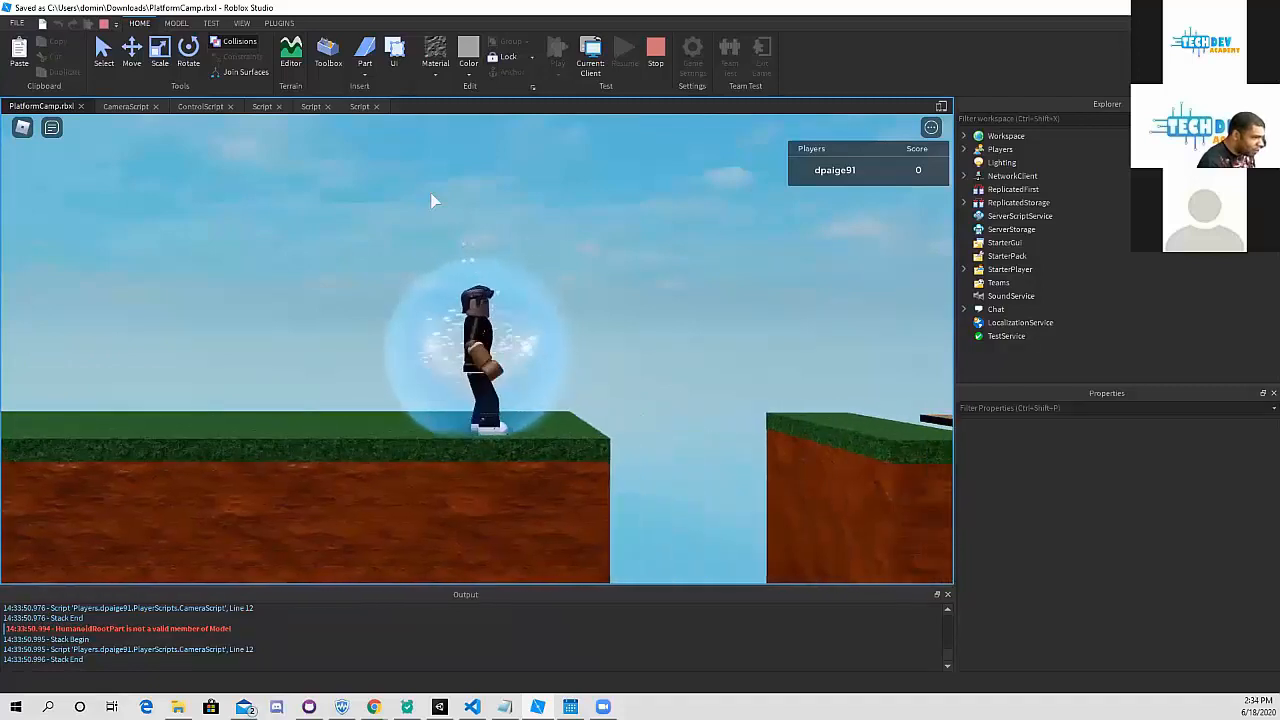
{"action": "key", "text": "d"}
{"action": "key", "text": "space"}
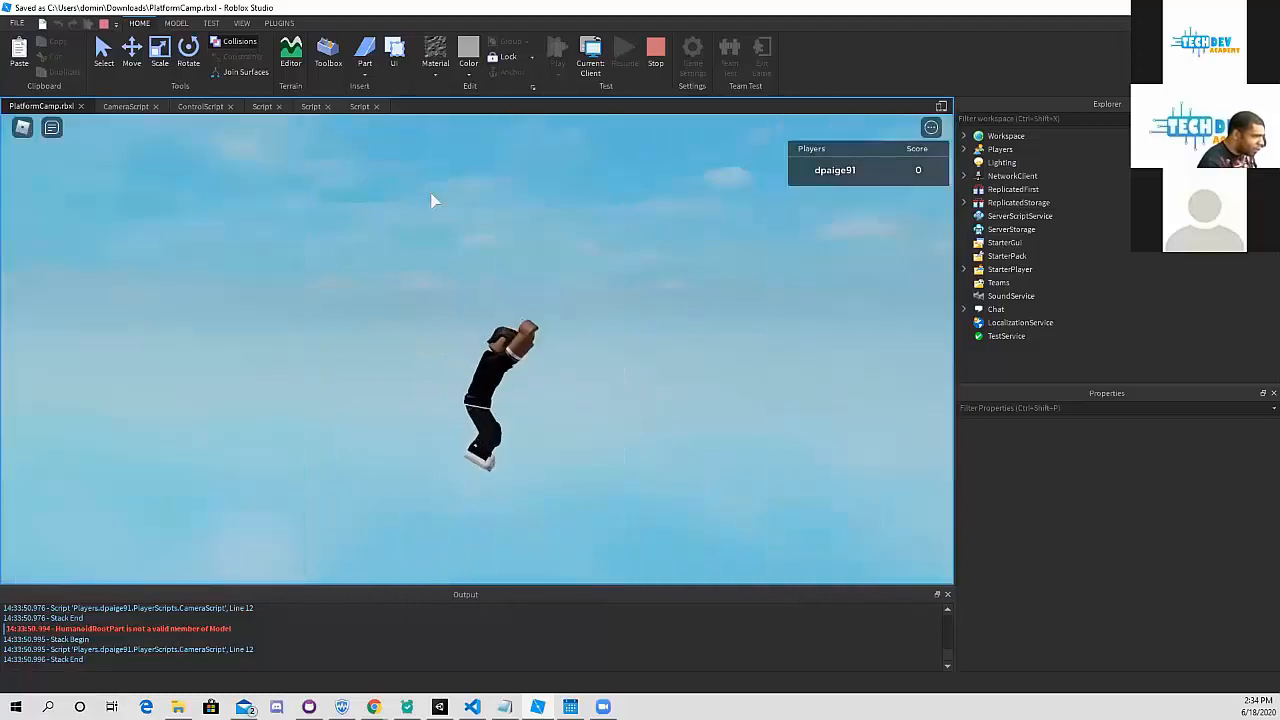
{"action": "left_click", "coordinate": [655, 52]}
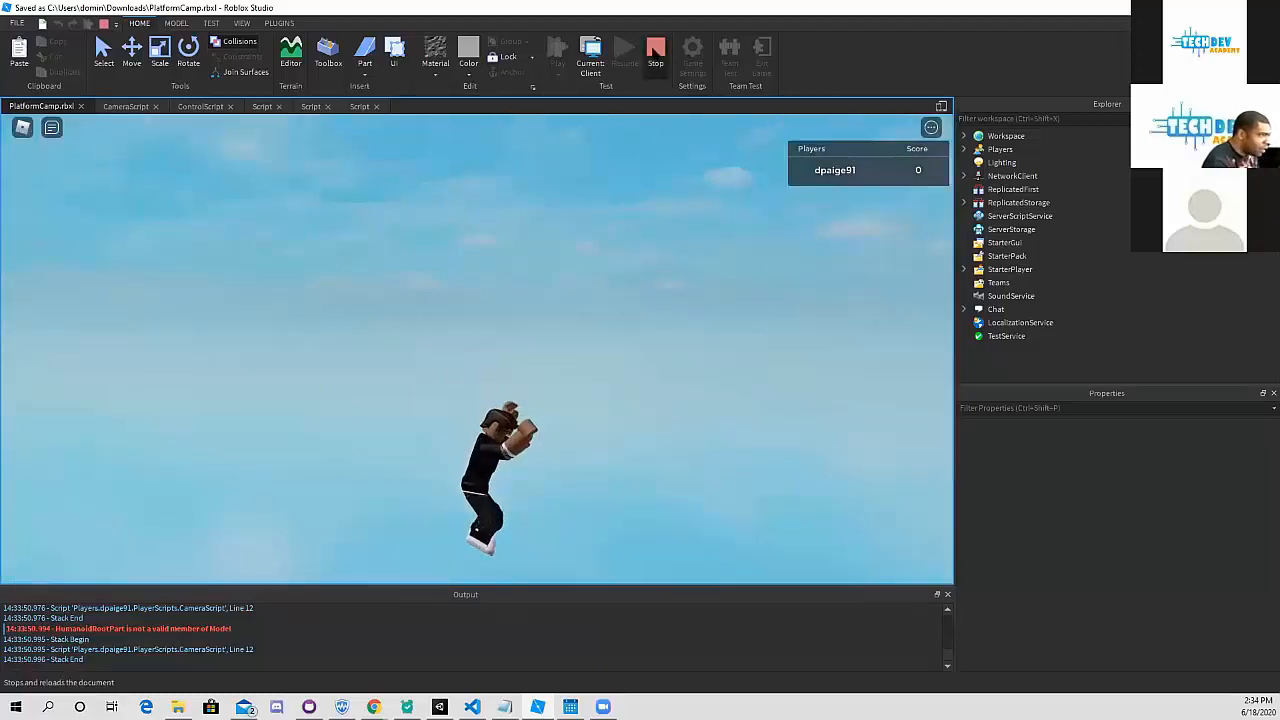
- Scale the first wood tile slightly wider towards the narrow pillar
{"action": "middle_click_drag", "start_coordinate": [300, 298], "coordinate": [356, 361]}
{"action": "left_click", "coordinate": [421, 542]}
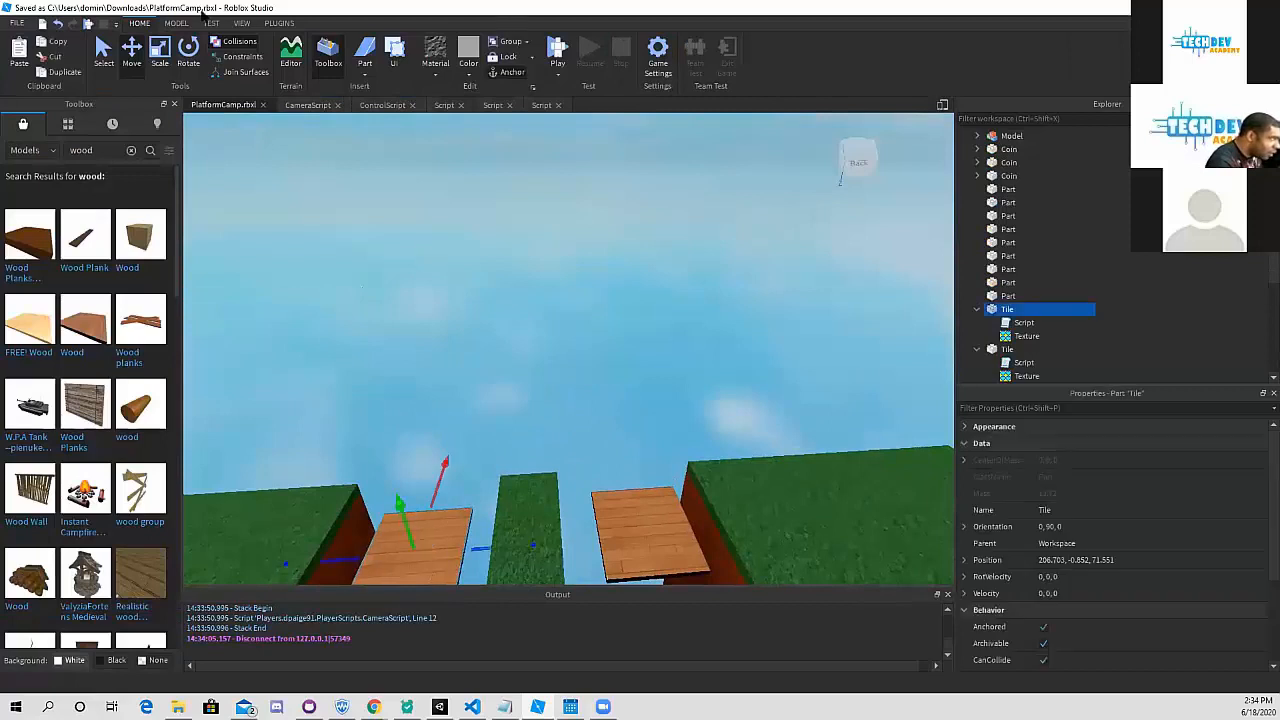
{"action": "left_click", "coordinate": [172, 68]}
{"action": "left_click_drag", "start_coordinate": [488, 548], "coordinate": [510, 550]}
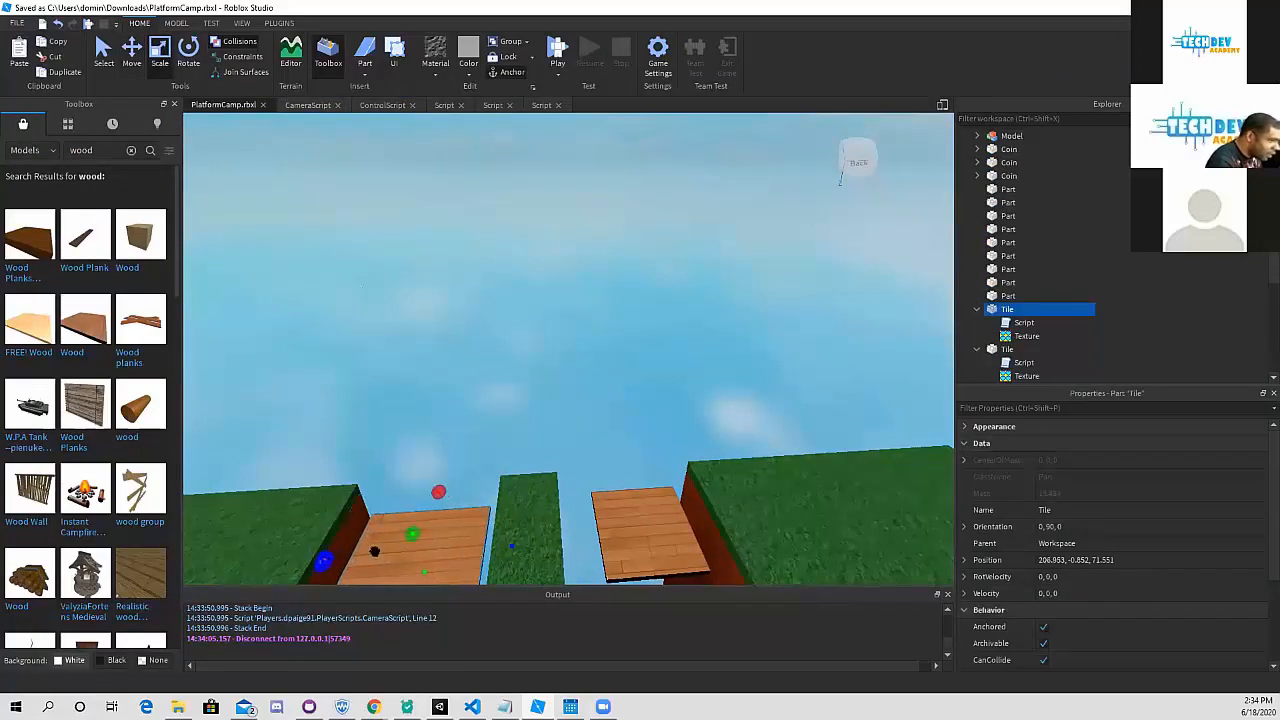
- Check the first tile's bridge script, start another playtest and run the character over the spike gap towards the tiles
{"action": "double_click", "coordinate": [1010, 323]}
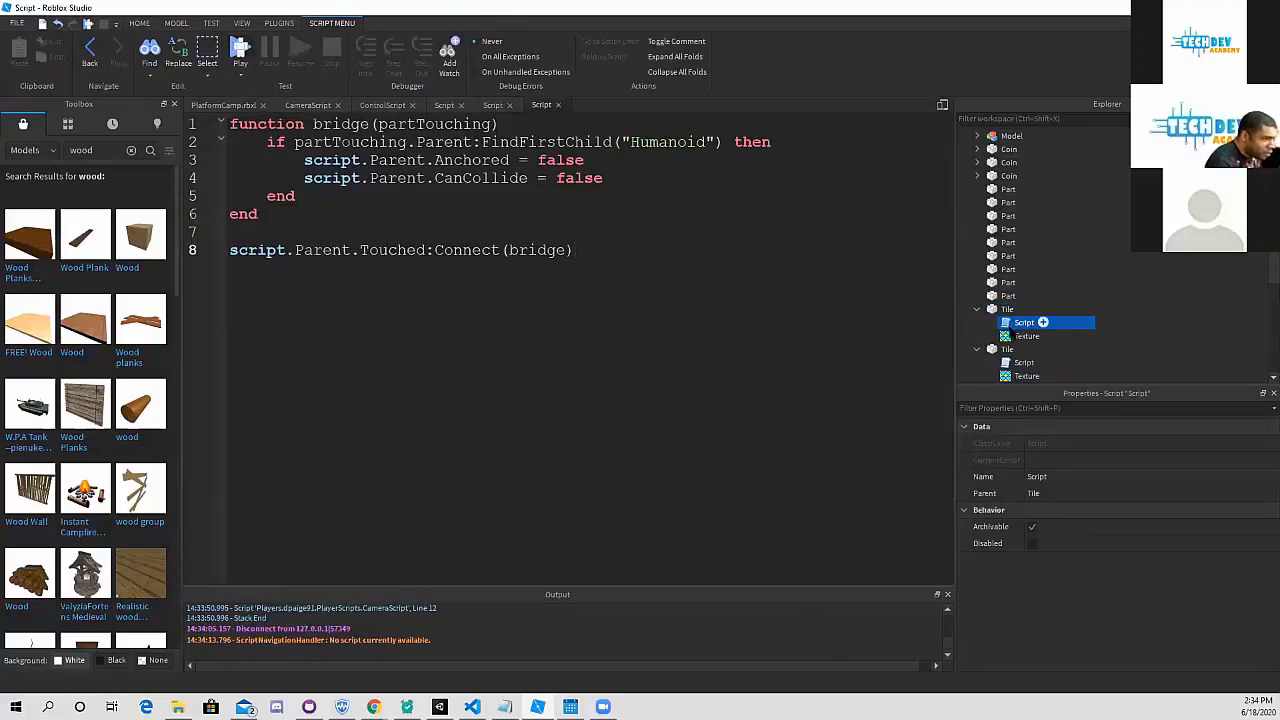
{"action": "left_click", "coordinate": [1007, 310]}
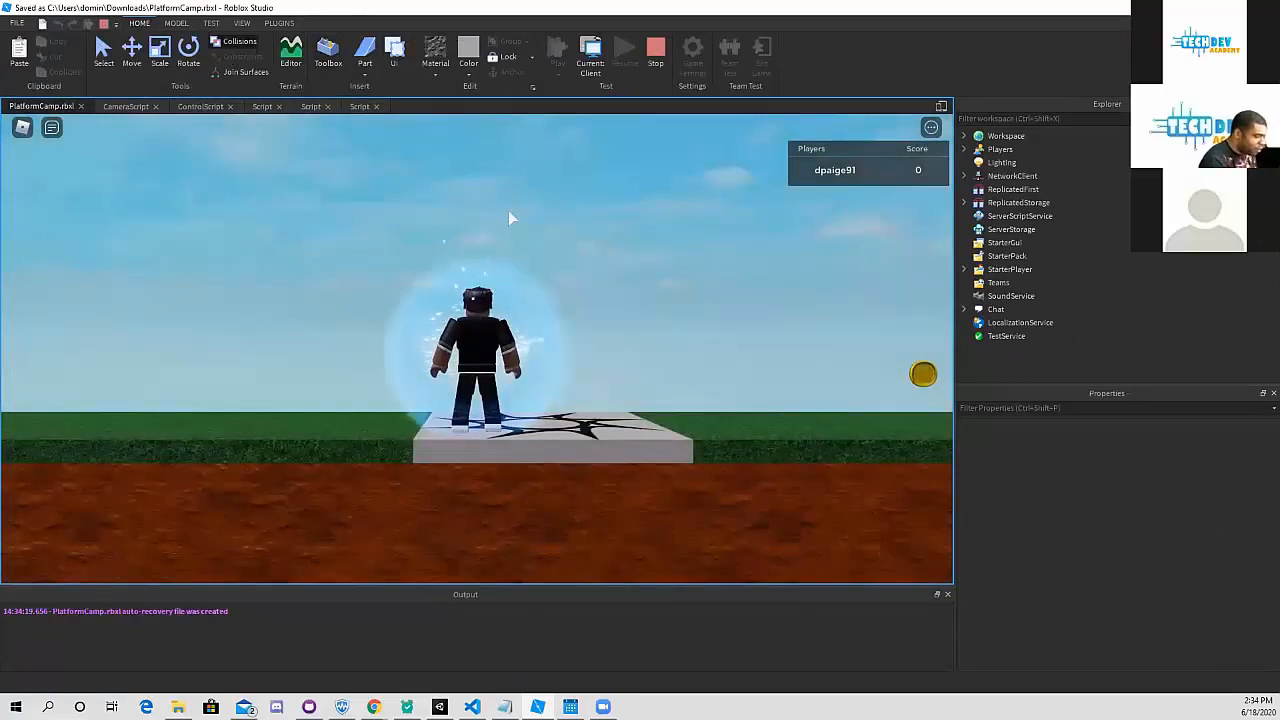
{"action": "key", "text": "d"}
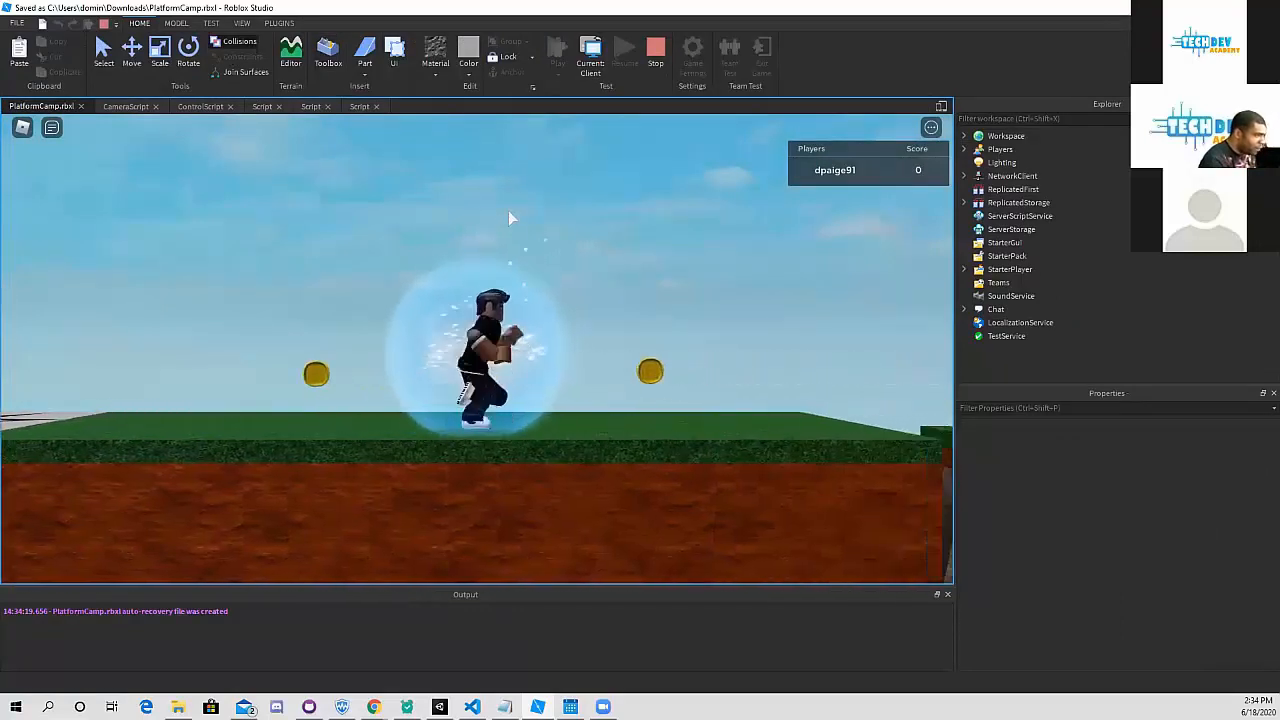
{"action": "key", "text": "space"}
{"action": "key", "text": "d"}
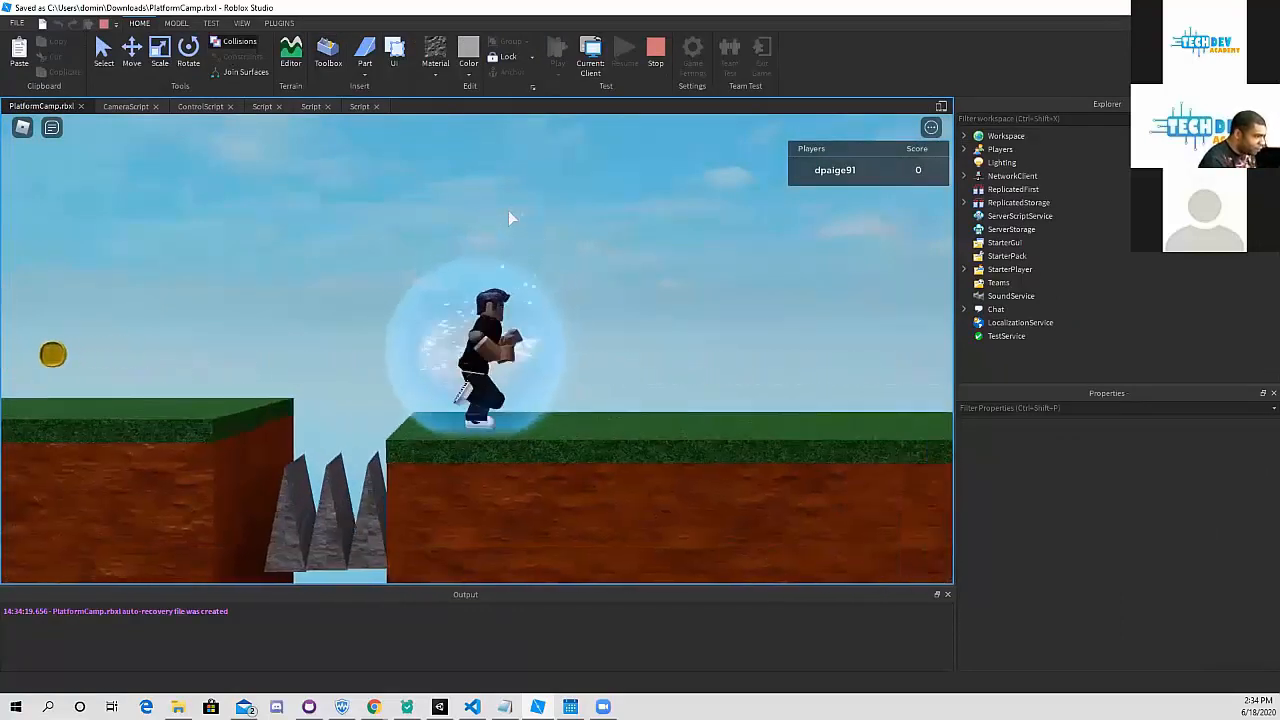
{"action": "key", "text": "d"}
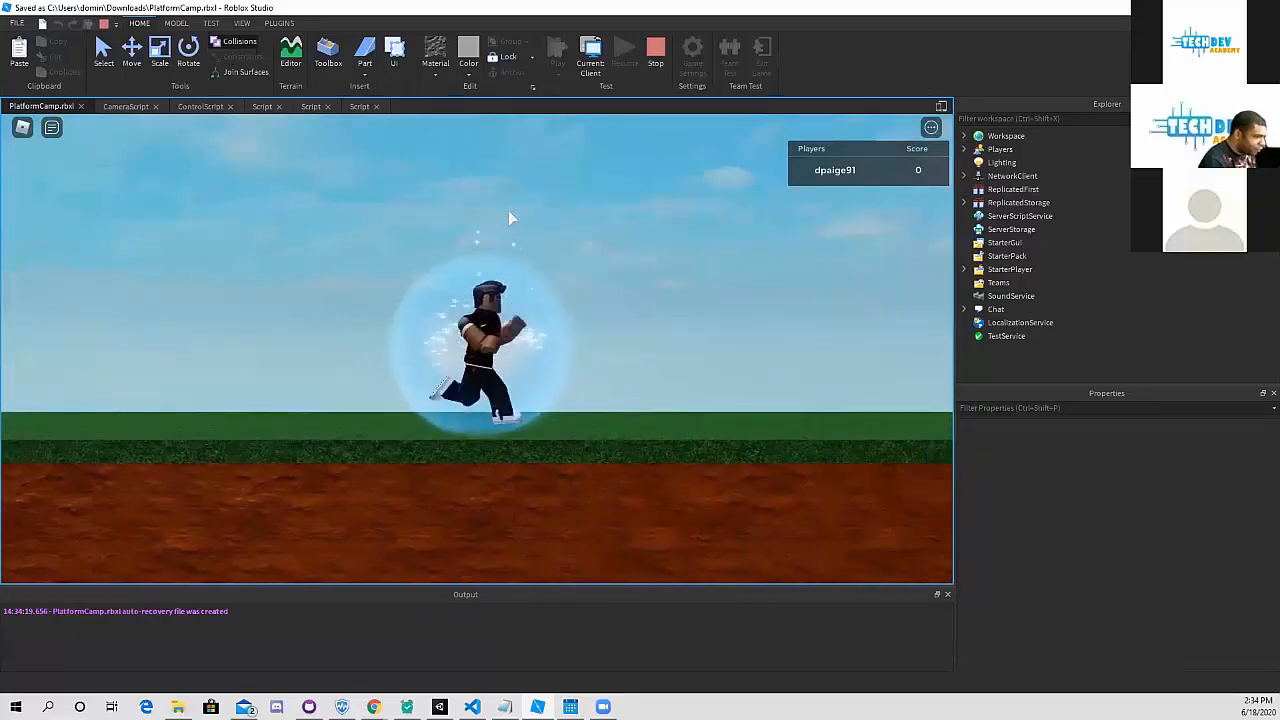
{"action": "key", "text": "d"}
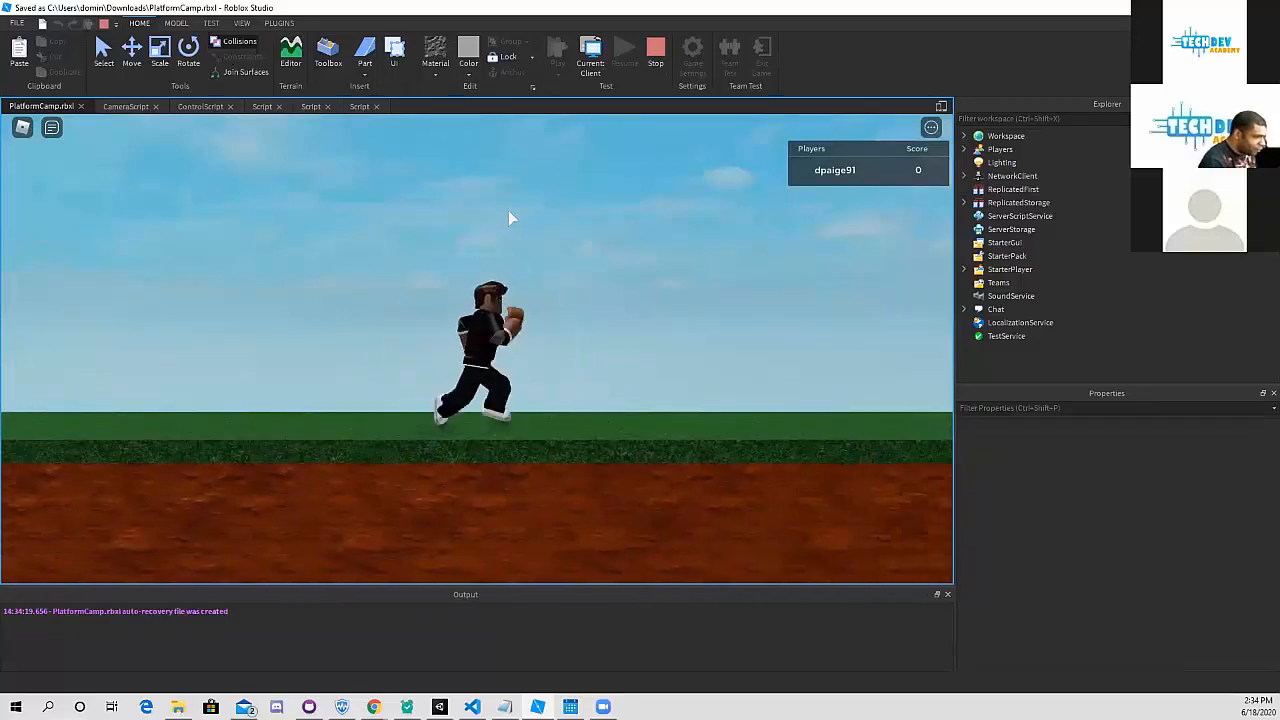
- Jump the character across both wood tiles and the narrow pillar to the last platform, and end the playtest
{"action": "key", "text": "space"}
{"action": "key", "text": "d"}
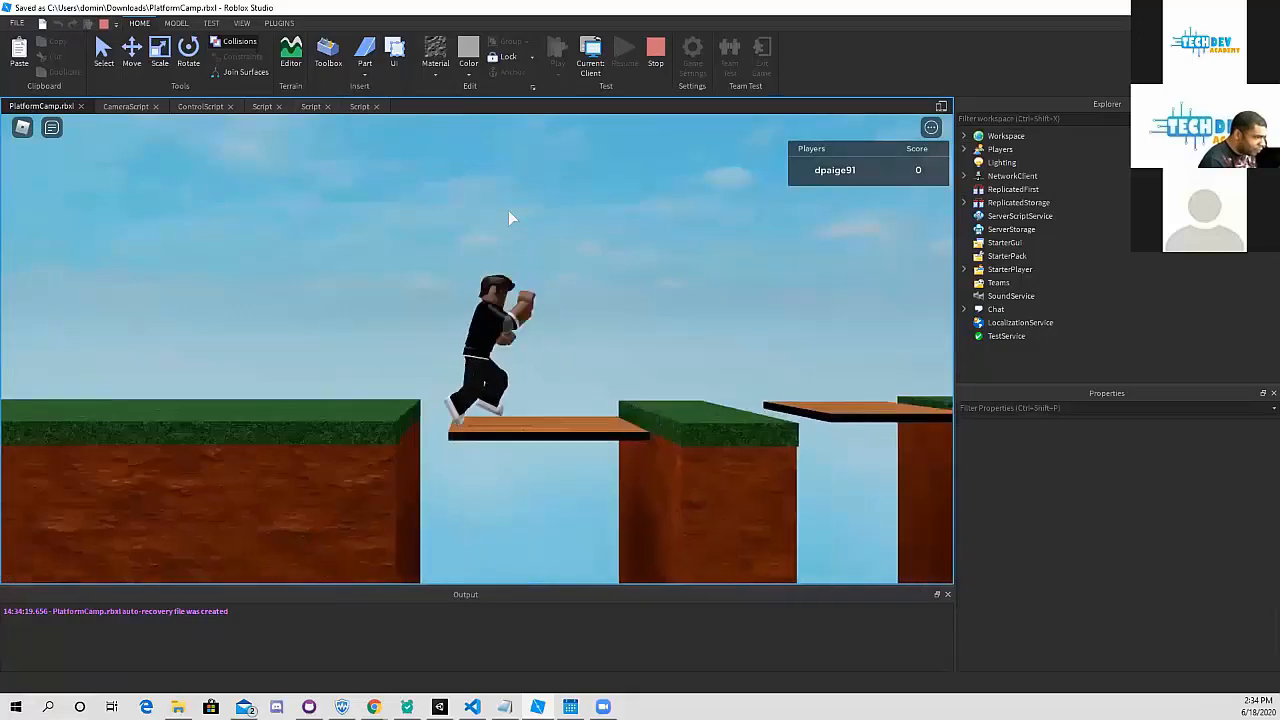
{"action": "key", "text": "space"}
{"action": "key", "text": "space"}
{"action": "key", "text": "d"}
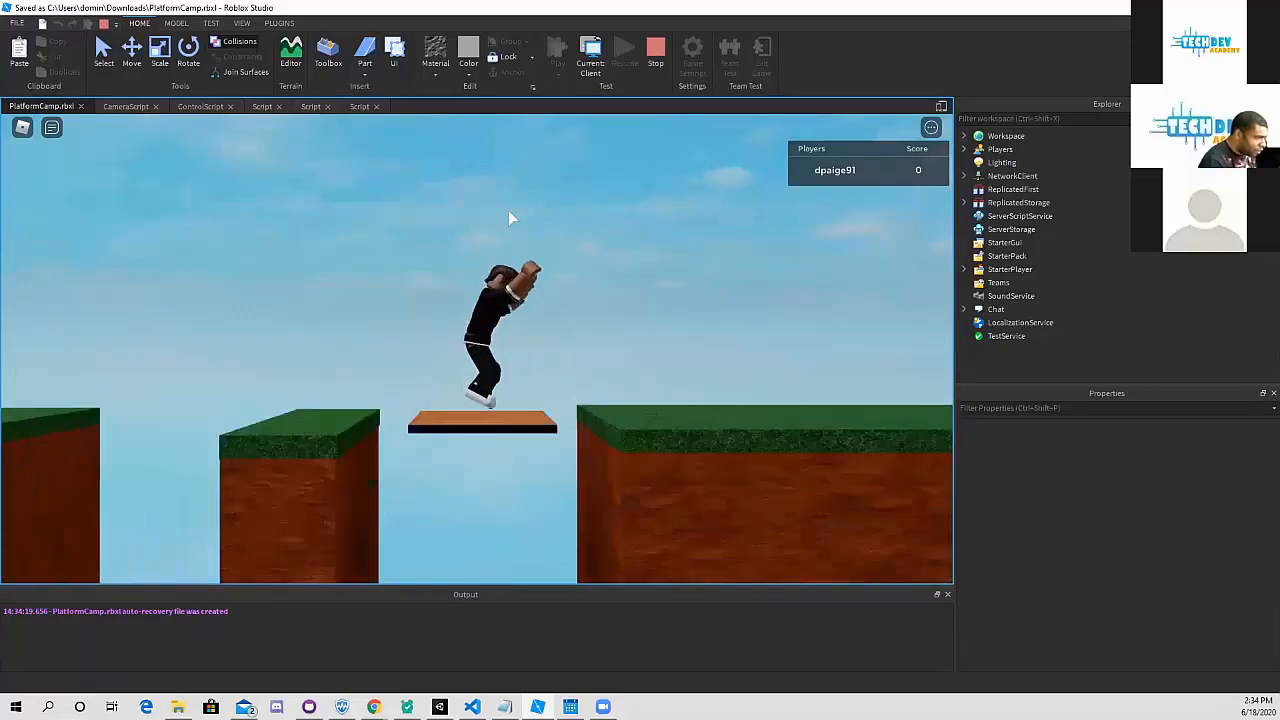
{"action": "key", "text": "space"}
{"action": "key", "text": "d"}
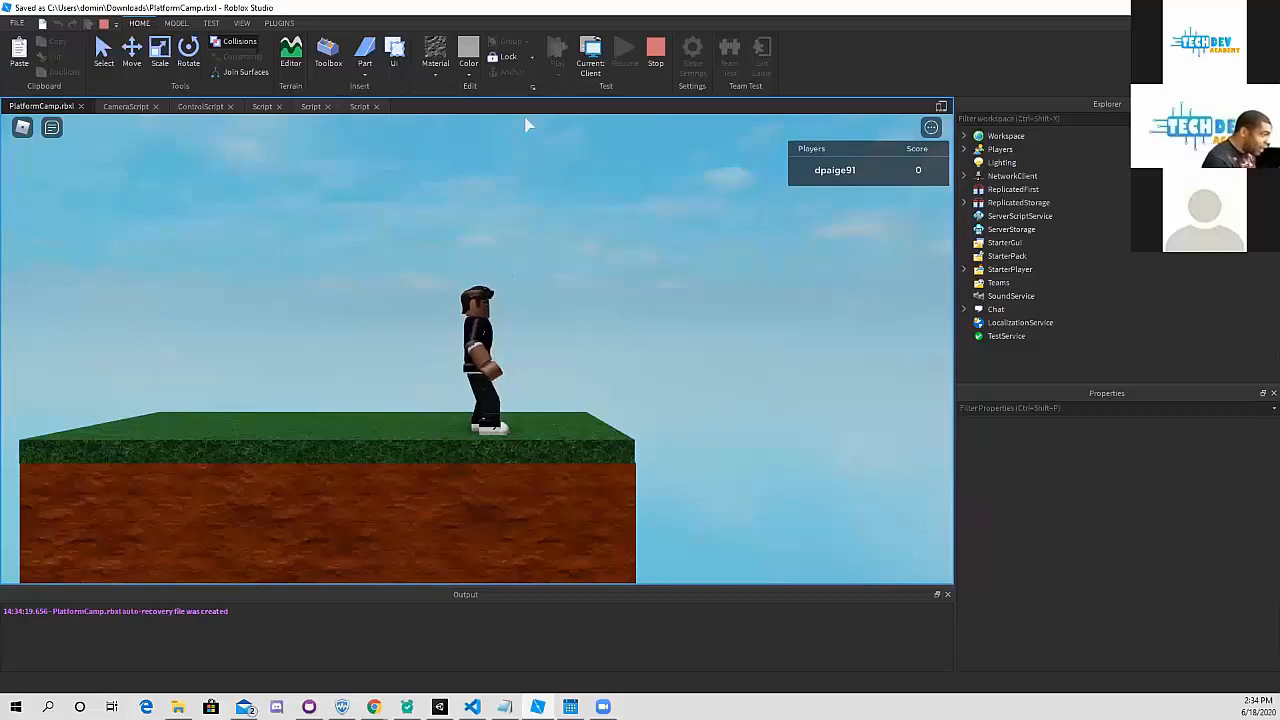
{"action": "left_click", "coordinate": [655, 52]}
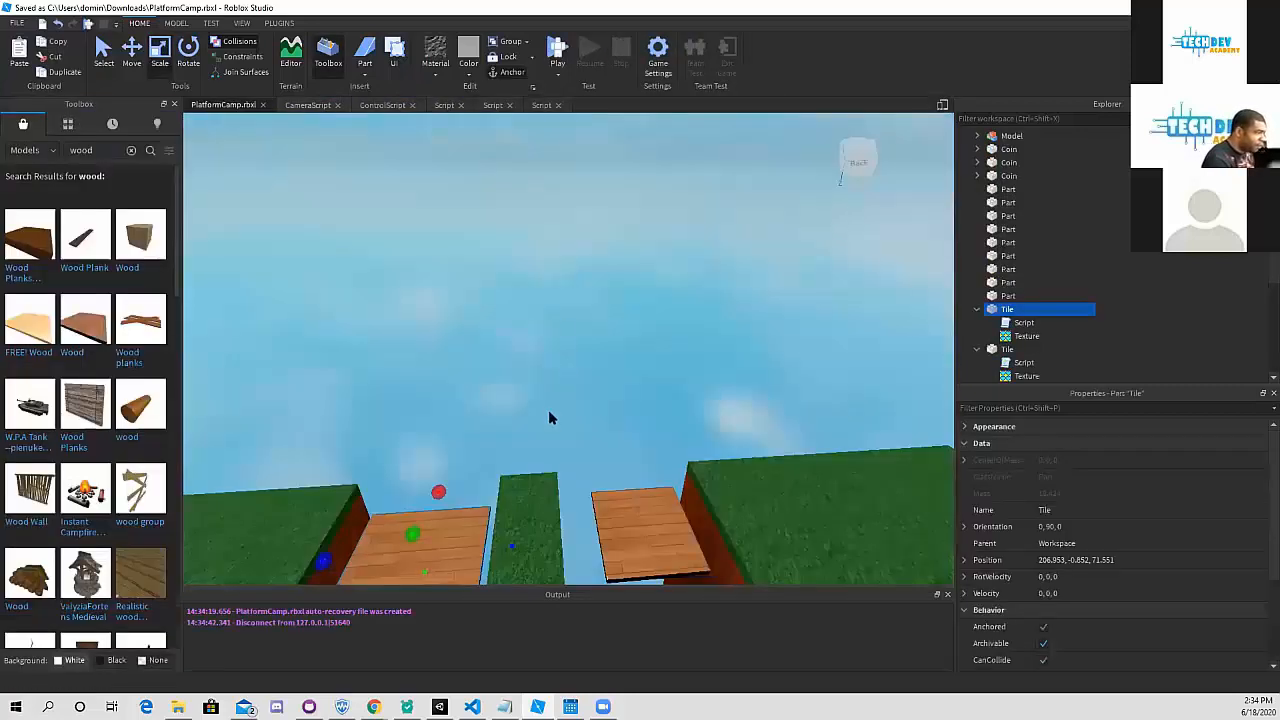
- Examine the placement of both wood tiles around the narrow pillar and review the first tile's bridge script
{"action": "right_click_drag", "start_coordinate": [548, 410], "coordinate": [498, 425]}
{"action": "middle_click_drag", "start_coordinate": [498, 420], "coordinate": [706, 348]}
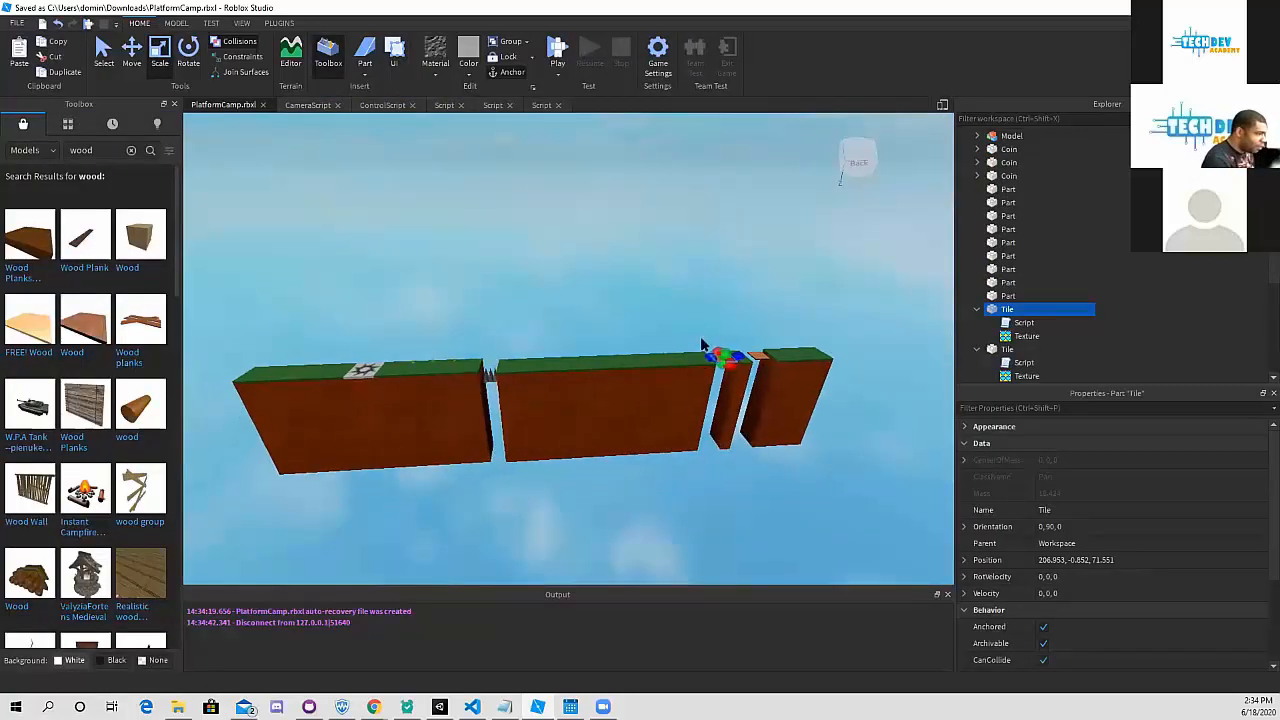
{"action": "right_click_drag", "start_coordinate": [704, 376], "coordinate": [672, 352]}
{"action": "middle_click_drag", "start_coordinate": [708, 374], "coordinate": [545, 341]}
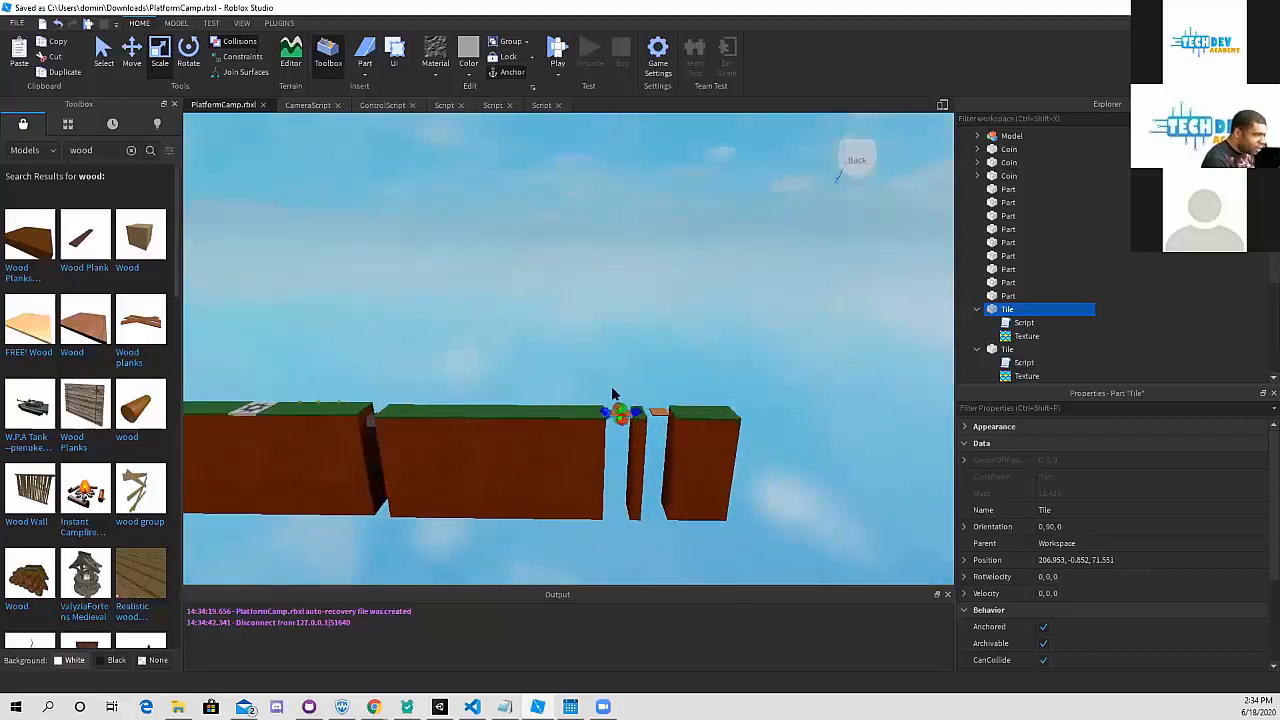
{"action": "scroll", "coordinate": [652, 432], "scroll_direction": "up", "scroll_amount": 8}
{"action": "right_click_drag", "start_coordinate": [651, 447], "coordinate": [652, 450]}
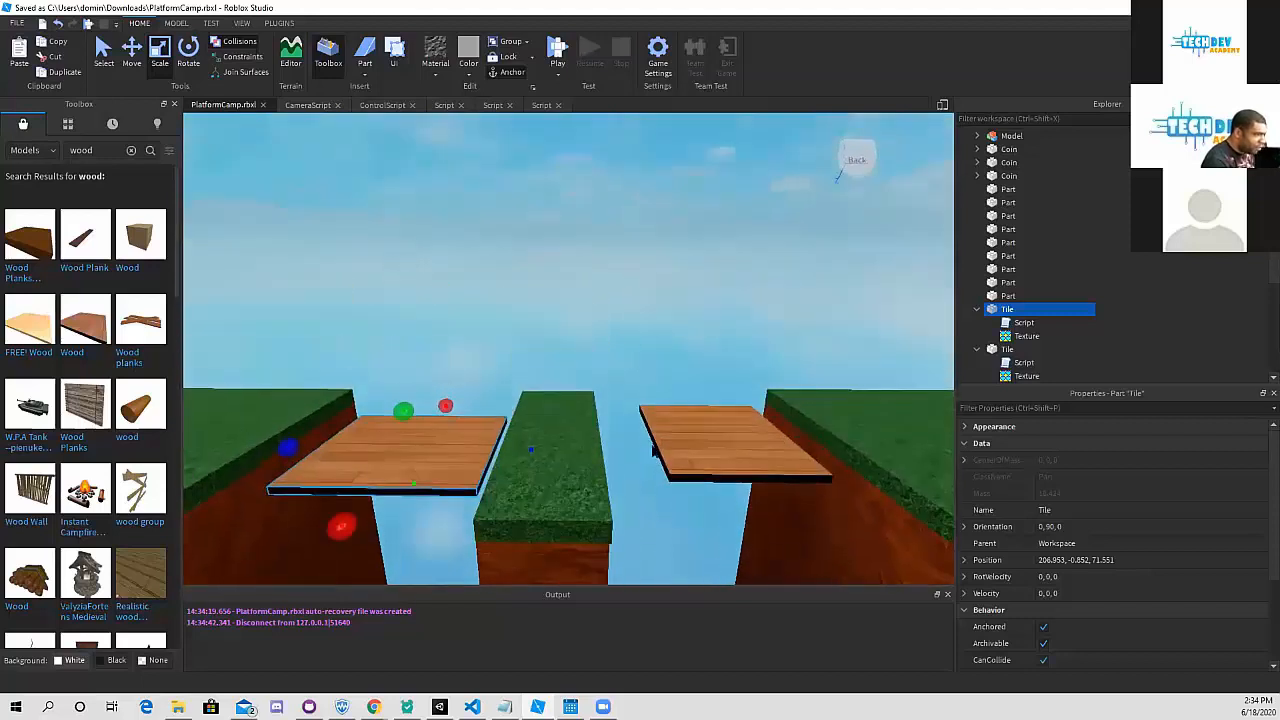
{"action": "double_click", "coordinate": [1022, 323]}
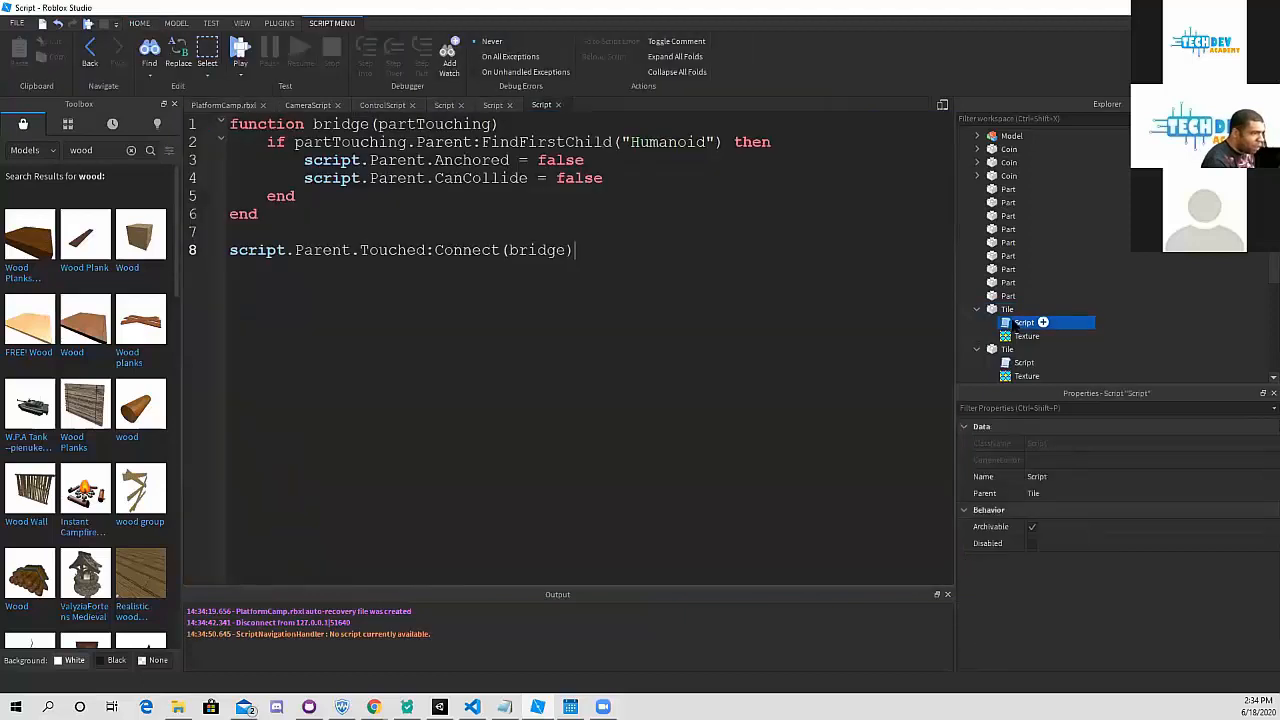
{"action": "key", "text": "ctrl+a"}
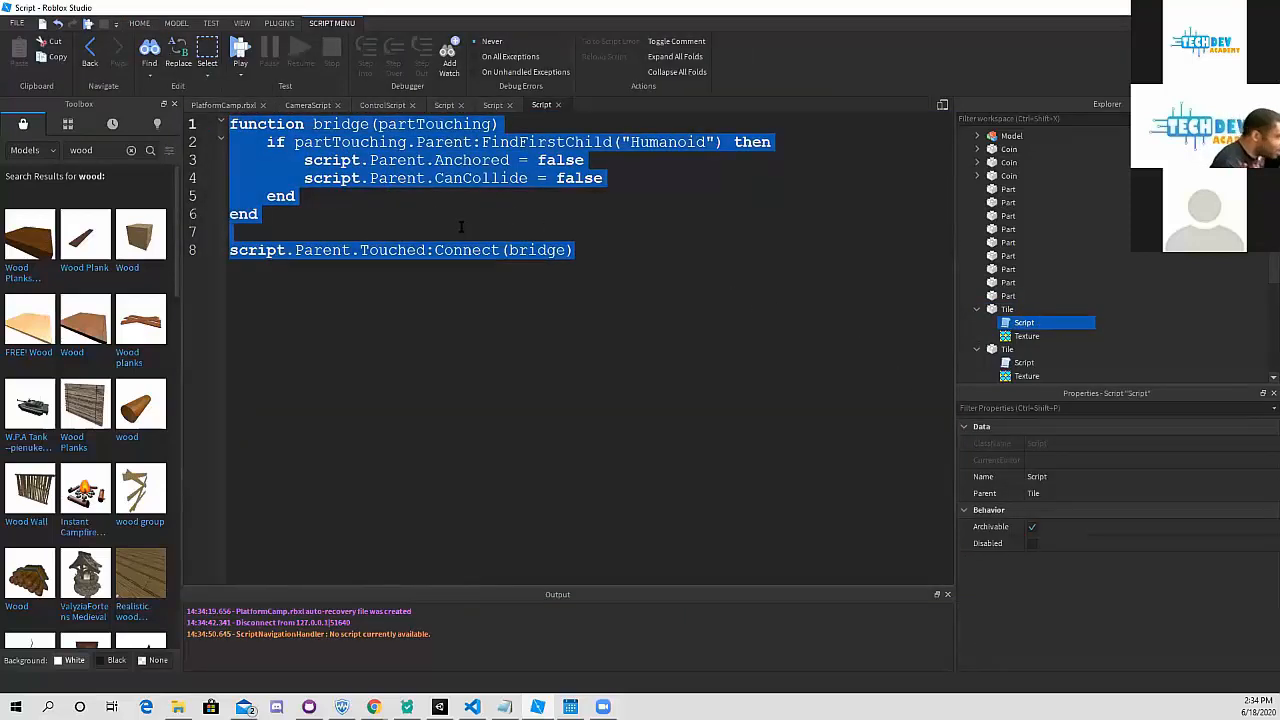
{"action": "left_click", "coordinate": [619, 302]}
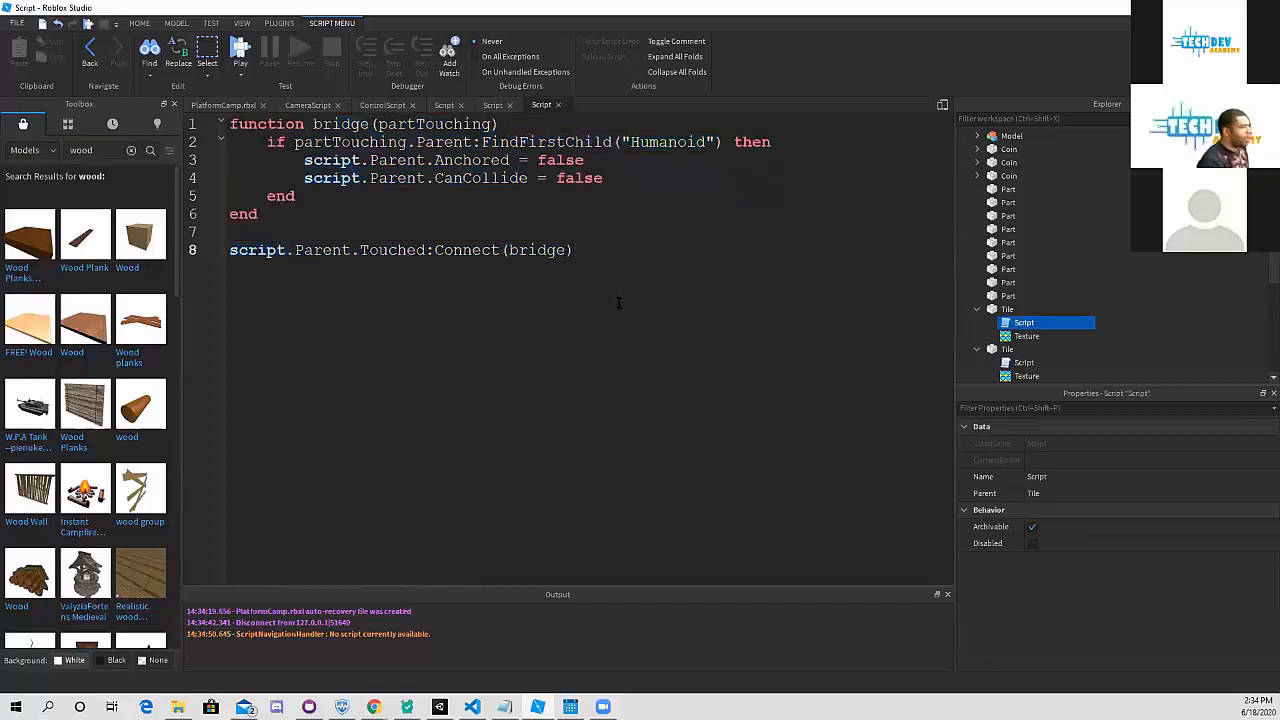
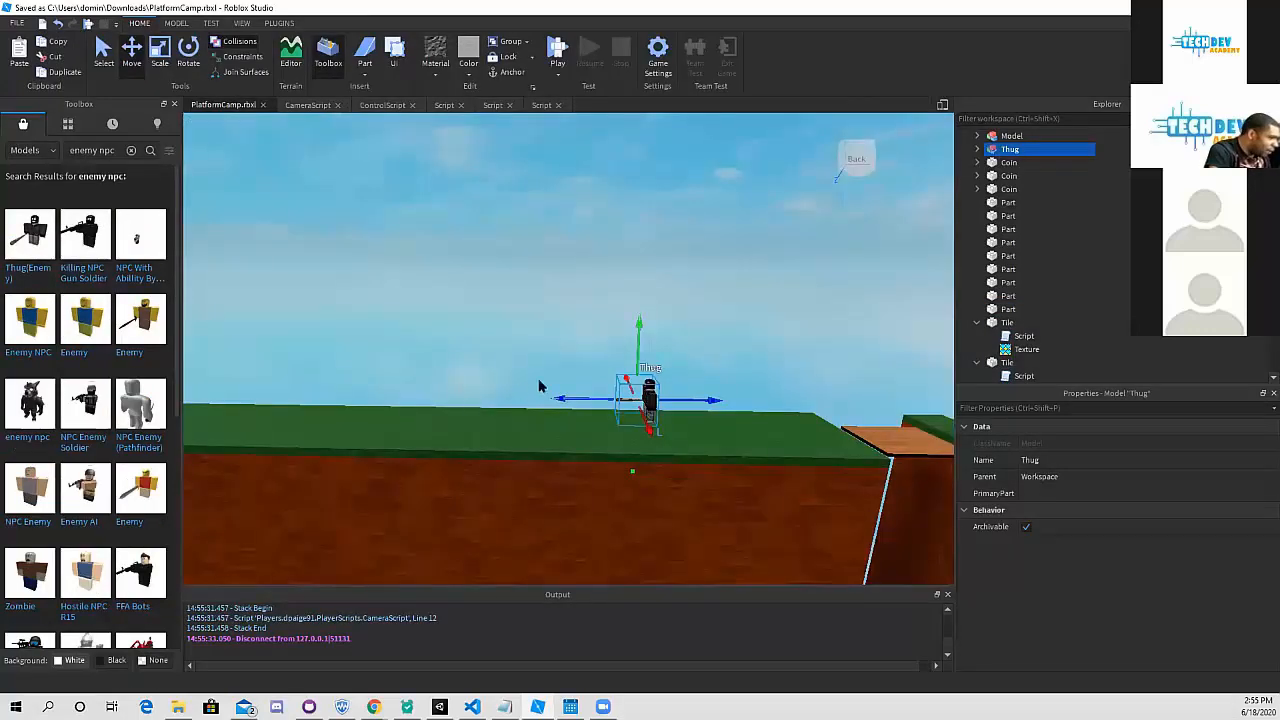
- Check the Thug up close, start another playtest and jump the character over the spike gap and past the Thug
{"action": "scroll", "coordinate": [540, 383], "scroll_direction": "up", "scroll_amount": 3}
{"action": "key", "text": "f"}
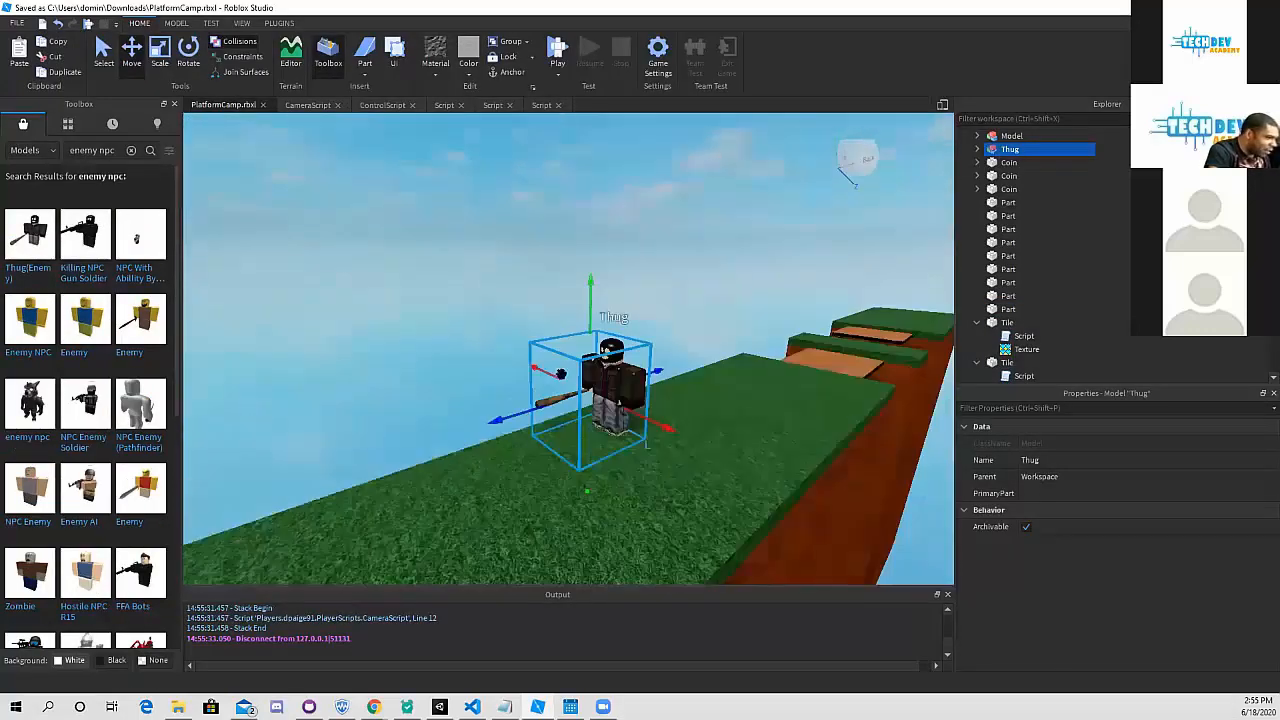
{"action": "key", "text": "w"}
{"action": "right_click_drag", "start_coordinate": [560, 373], "coordinate": [516, 377]}
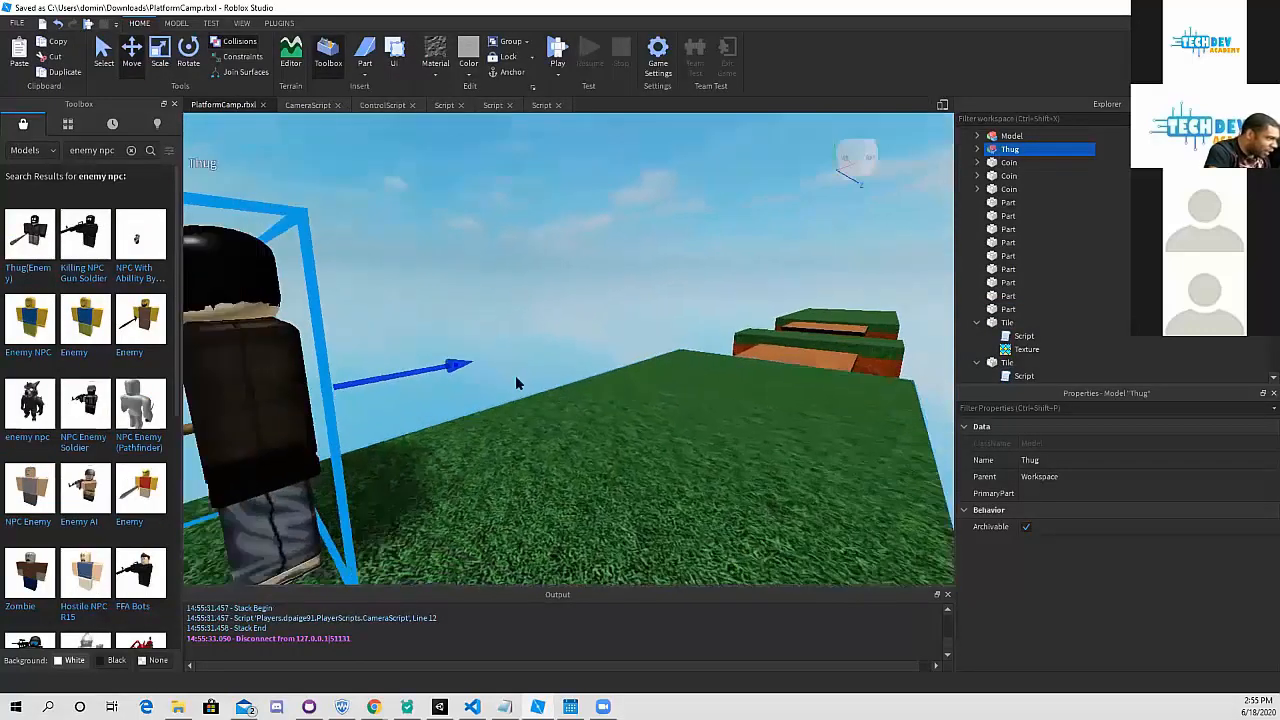
{"action": "key", "text": "f"}
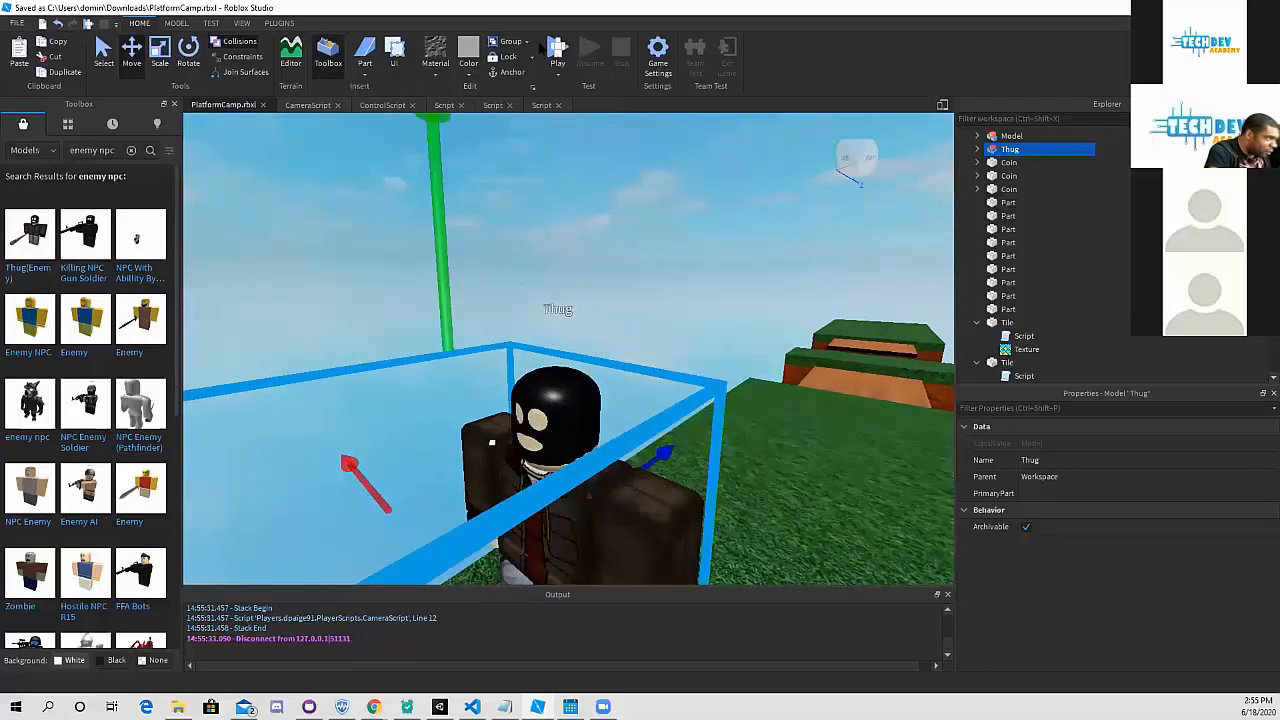
{"action": "left_click", "coordinate": [557, 50]}
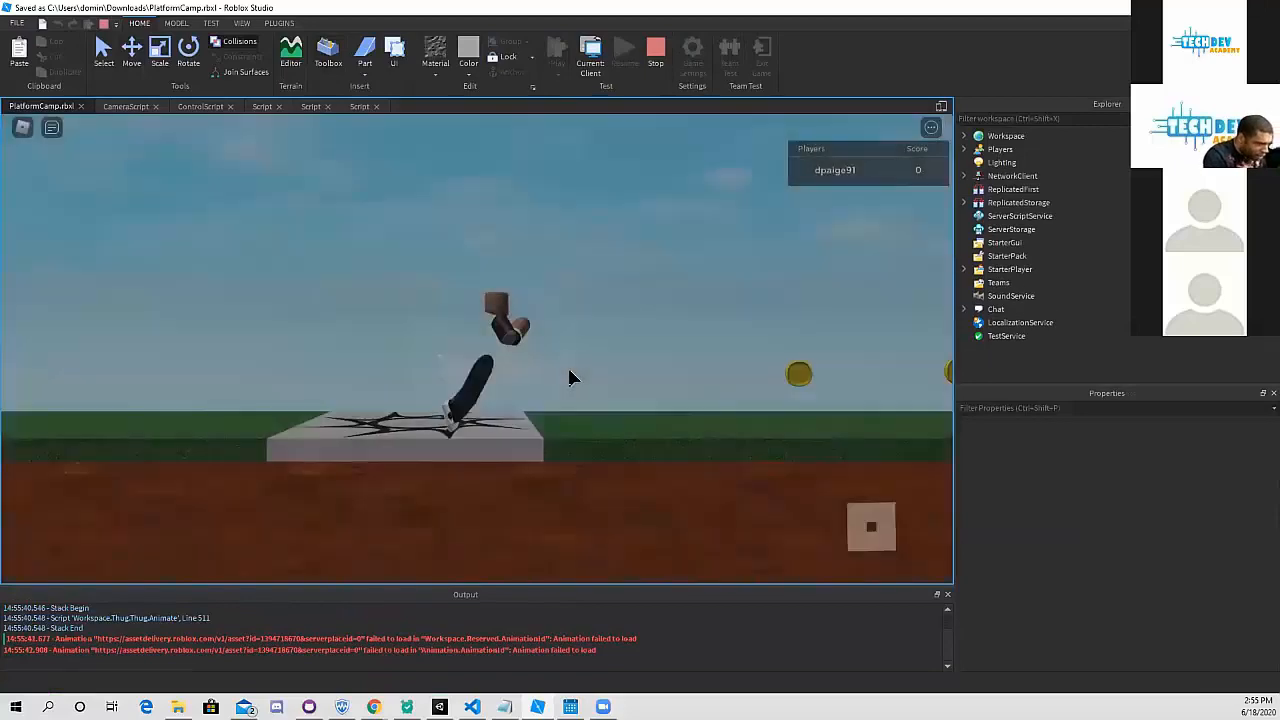
{"action": "key", "text": "d"}
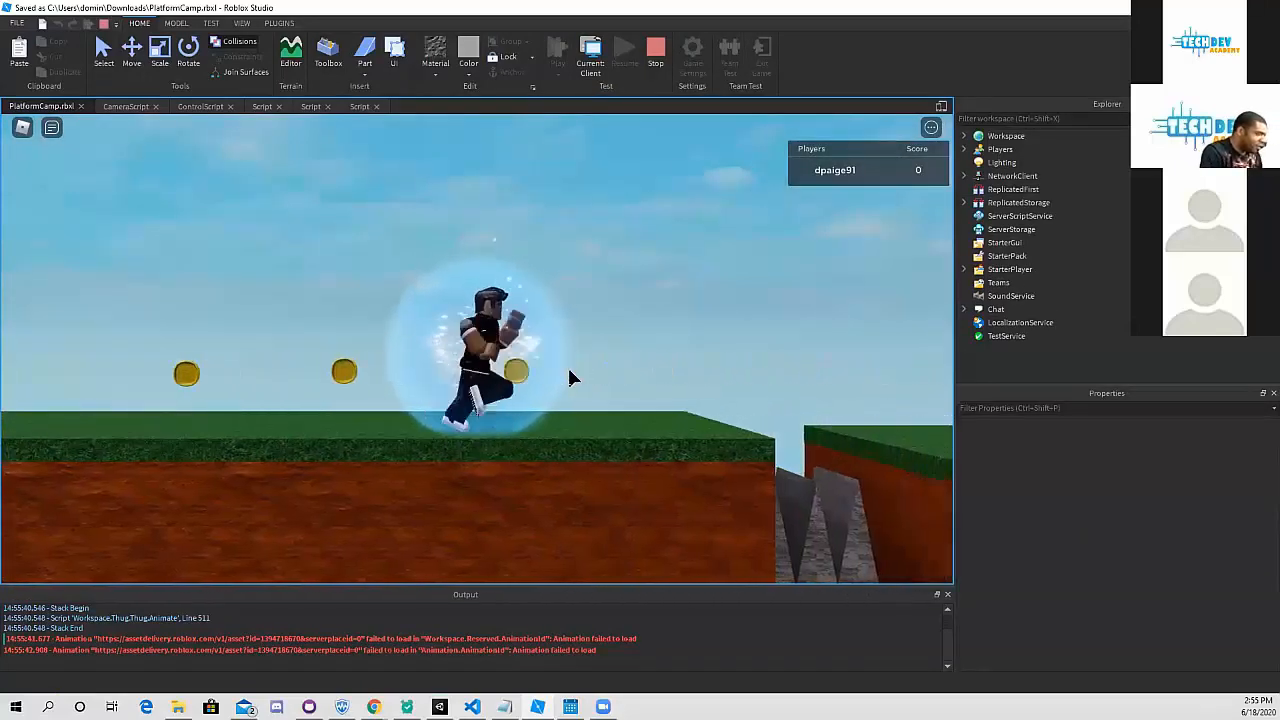
{"action": "key", "text": "space"}
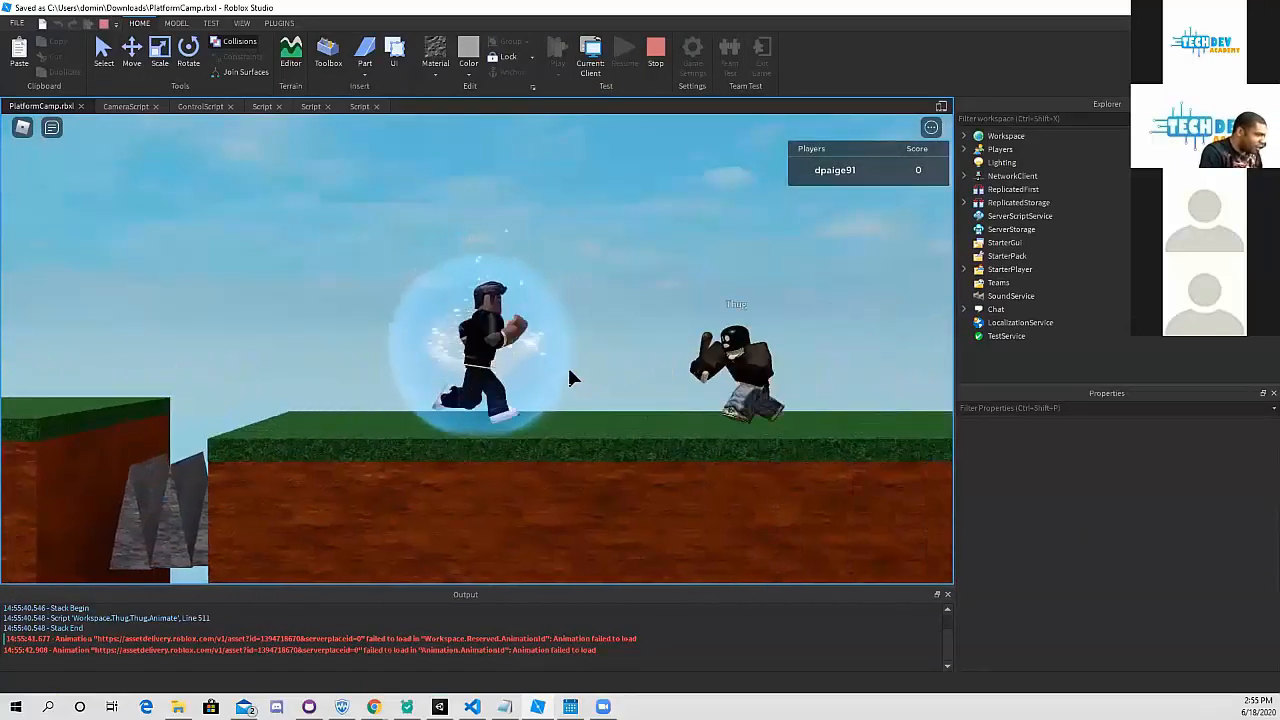
{"action": "key", "text": "space"}
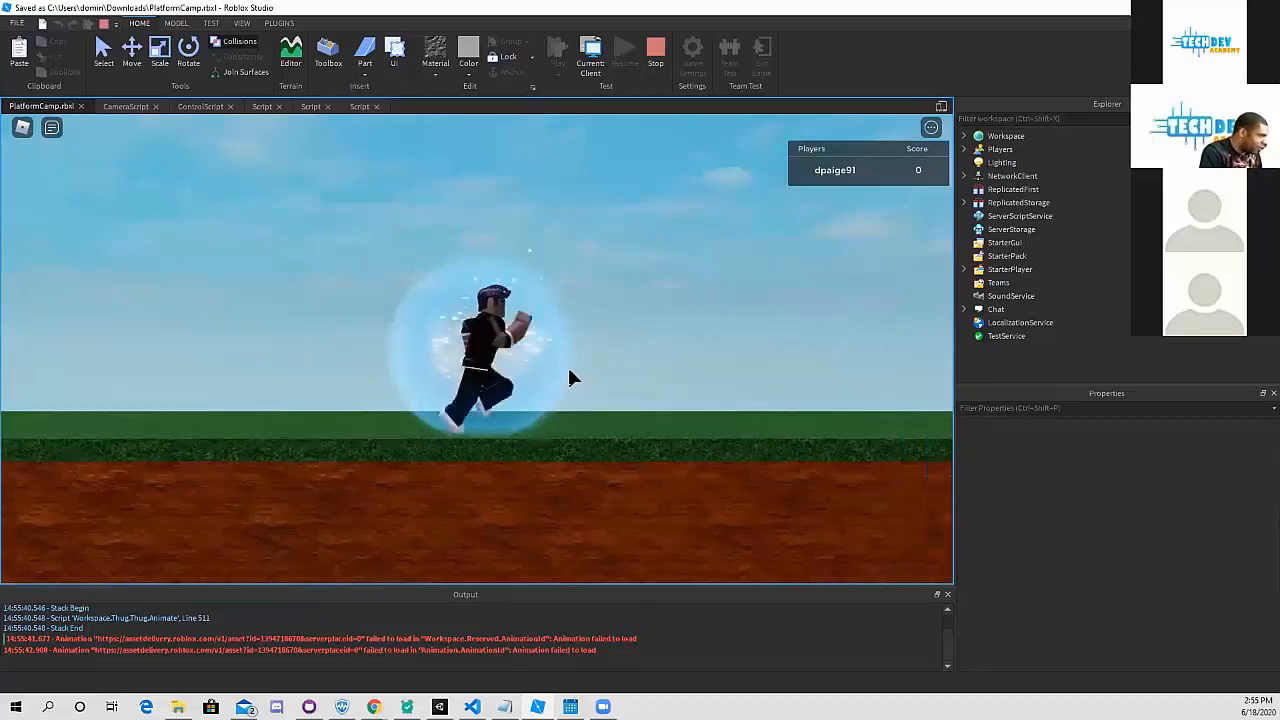
- Jump the character back and forth over the Thug on the long platform to test its chasing and bat attack
{"action": "key", "text": "a"}
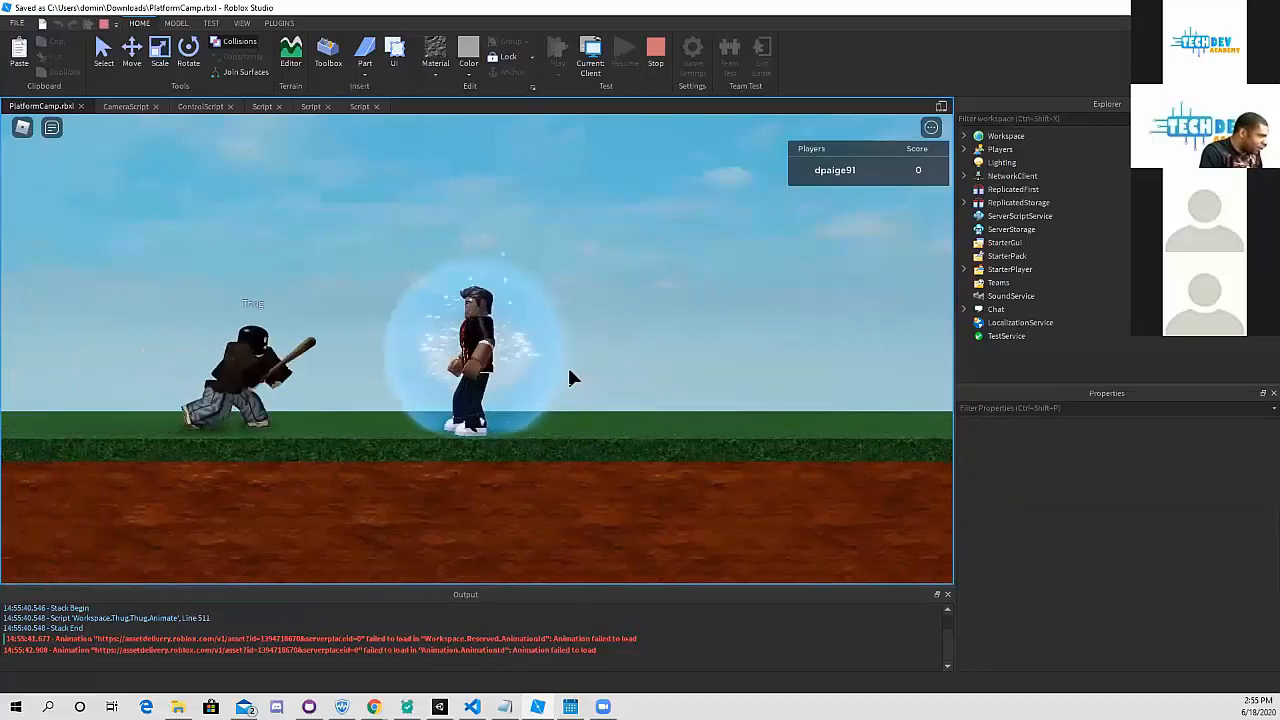
{"action": "key", "text": "space"}
{"action": "key", "text": "a"}
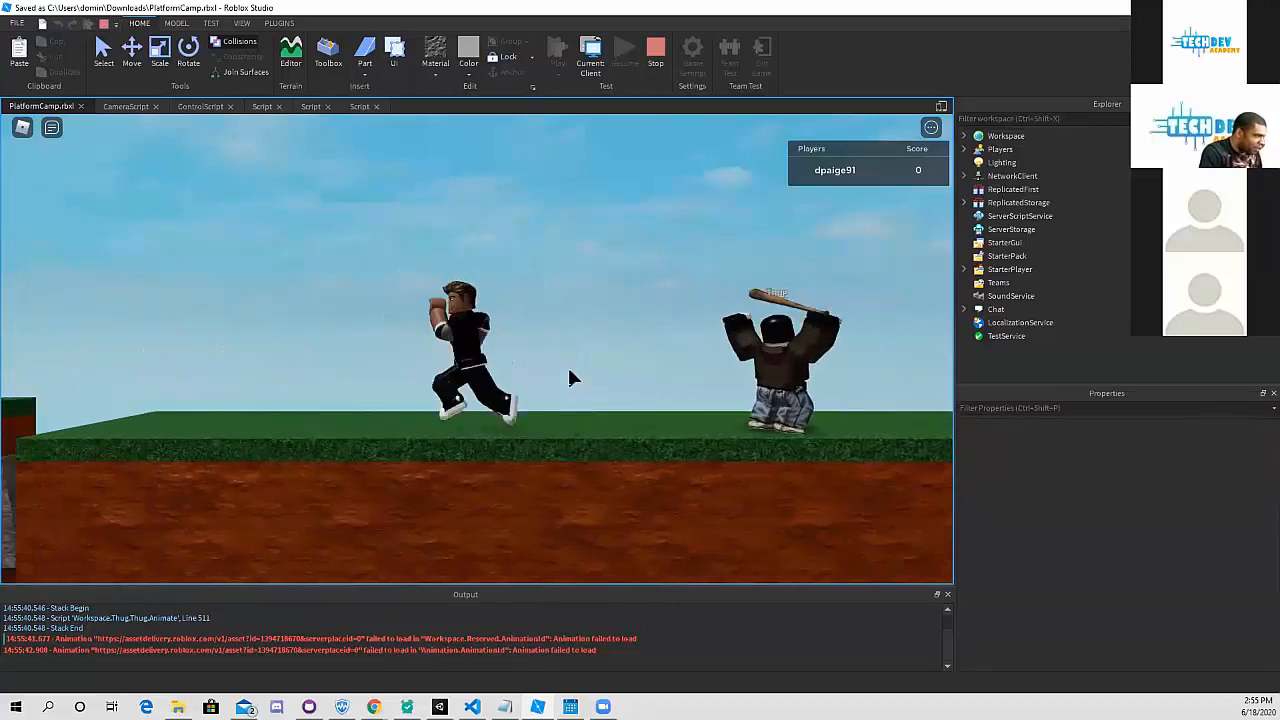
{"action": "key", "text": "space"}
{"action": "key", "text": "d"}
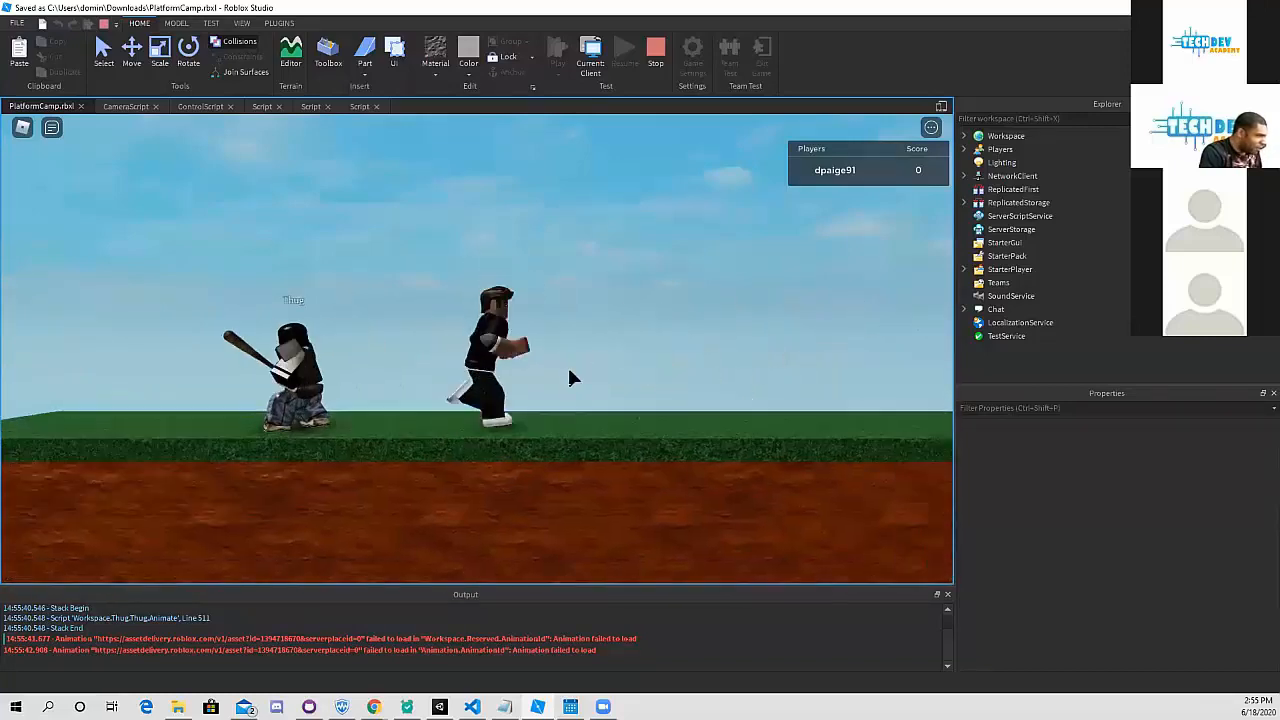
{"action": "key", "text": "space"}
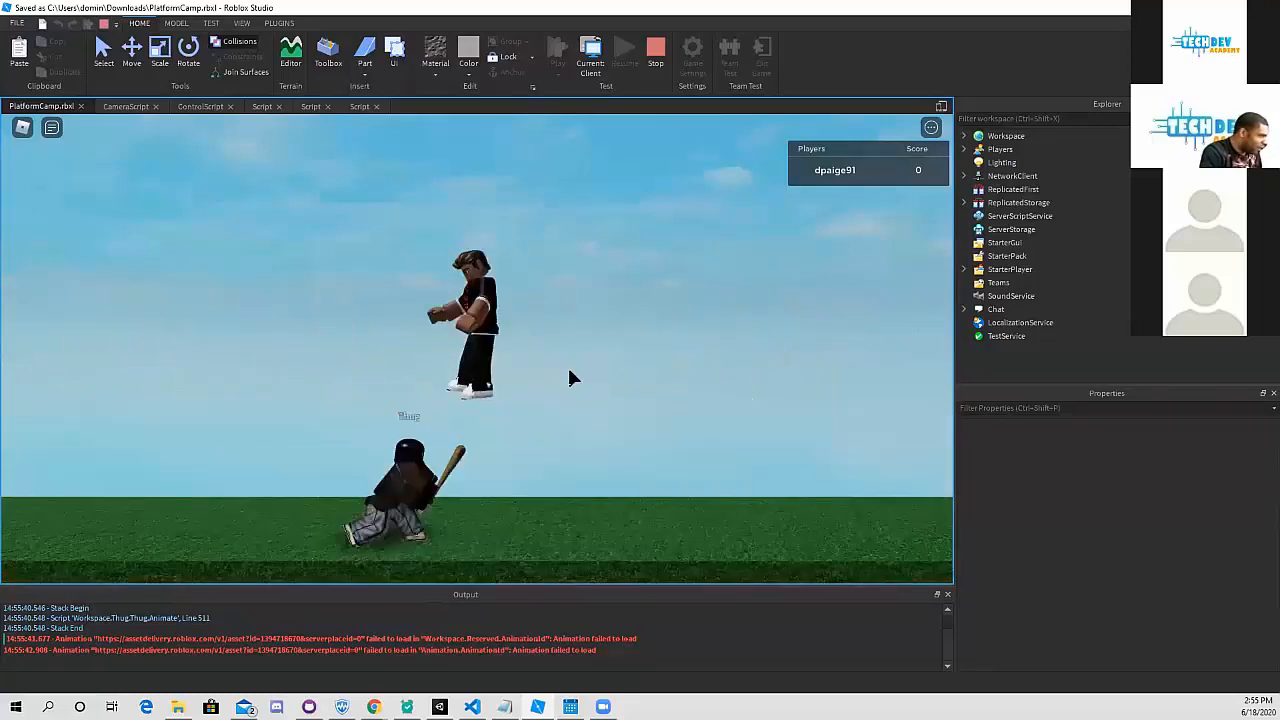
{"action": "key", "text": "a"}
{"action": "key", "text": "d"}
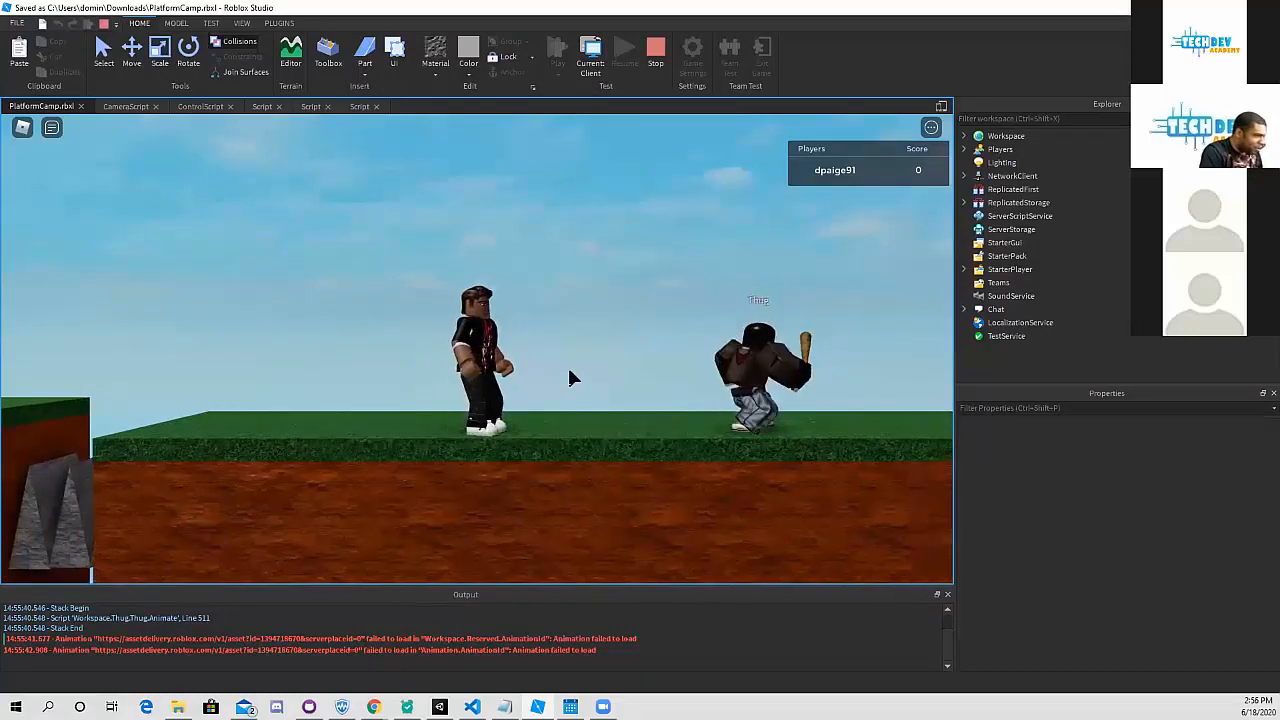
{"action": "key", "text": "space"}
{"action": "key", "text": "d"}
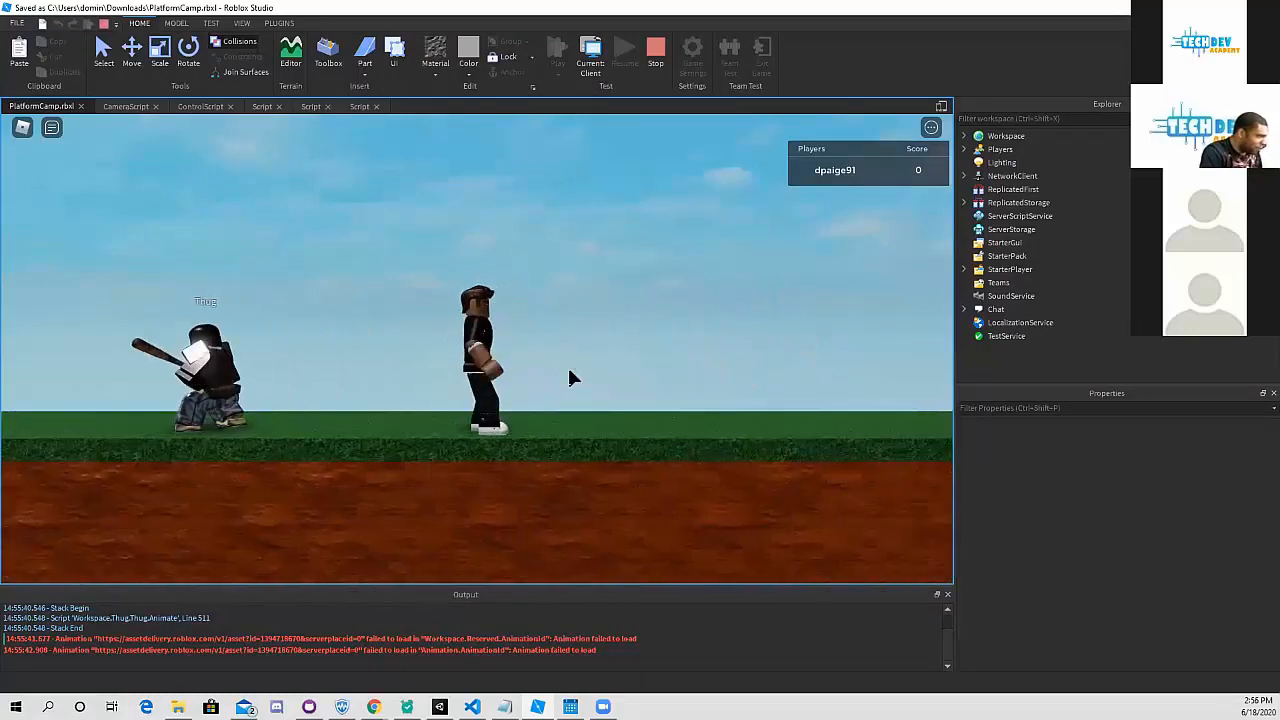
- Lure the Thug towards the first wood tile, jump back over it and run the character to the spike gap
{"action": "key", "text": "d"}
{"action": "key", "text": "d"}
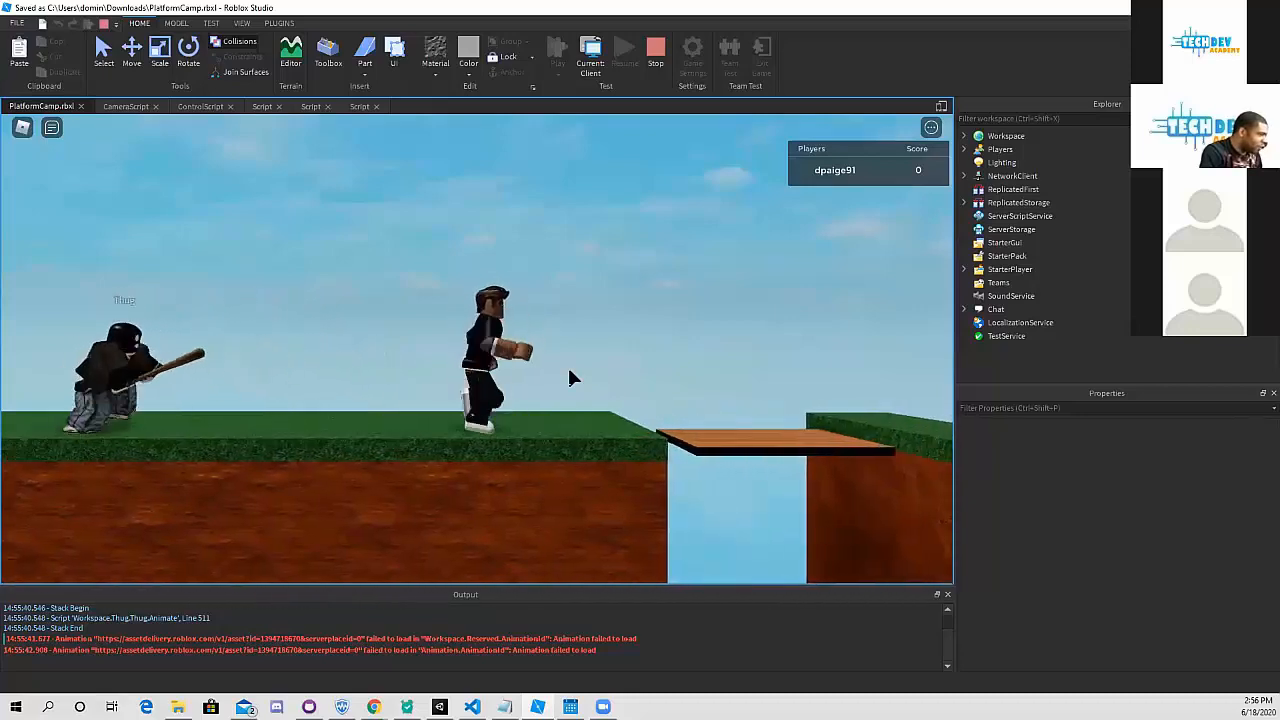
{"action": "key", "text": "a"}
{"action": "key", "text": "space"}
{"action": "key", "text": "a"}
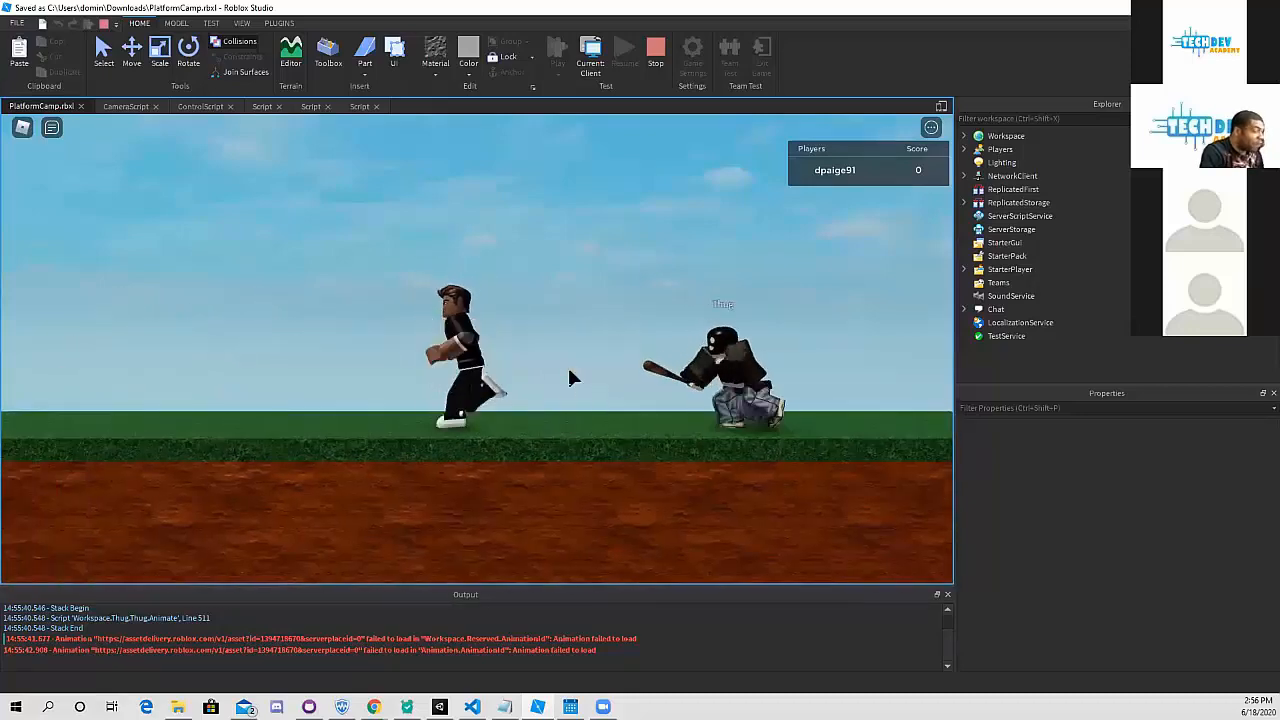
{"action": "key", "text": "a"}
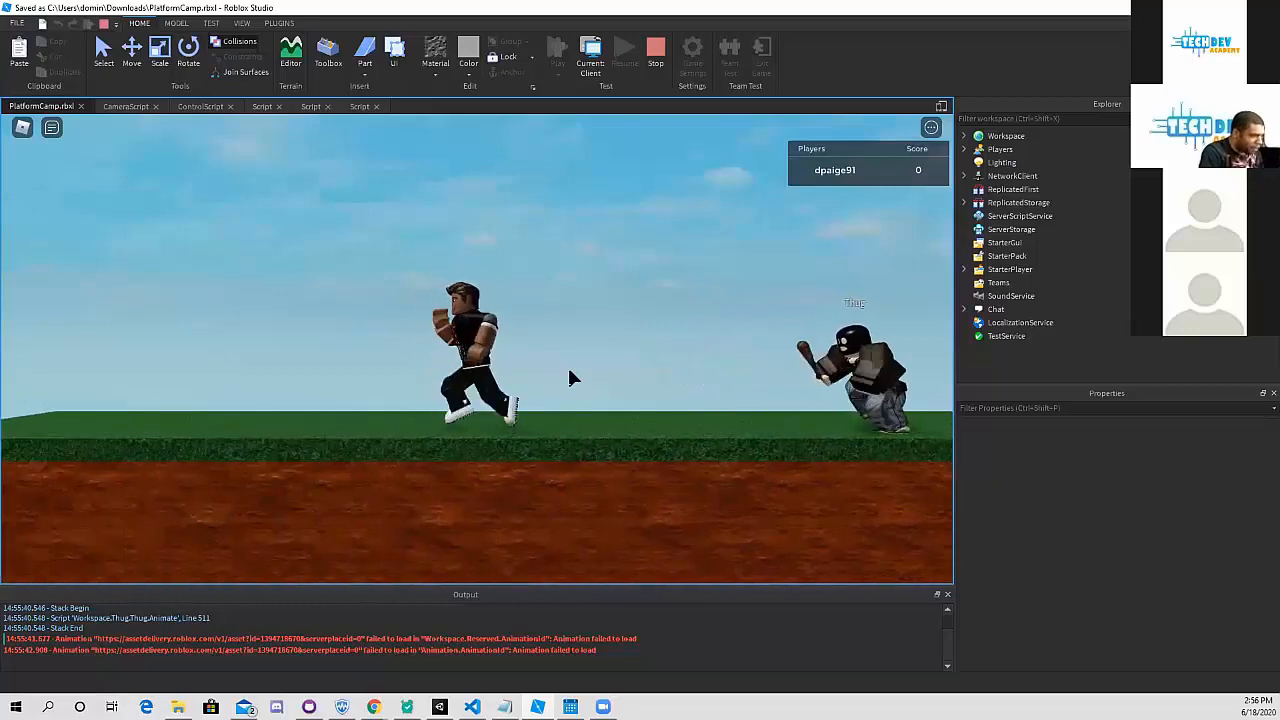
{"action": "key", "text": "d"}
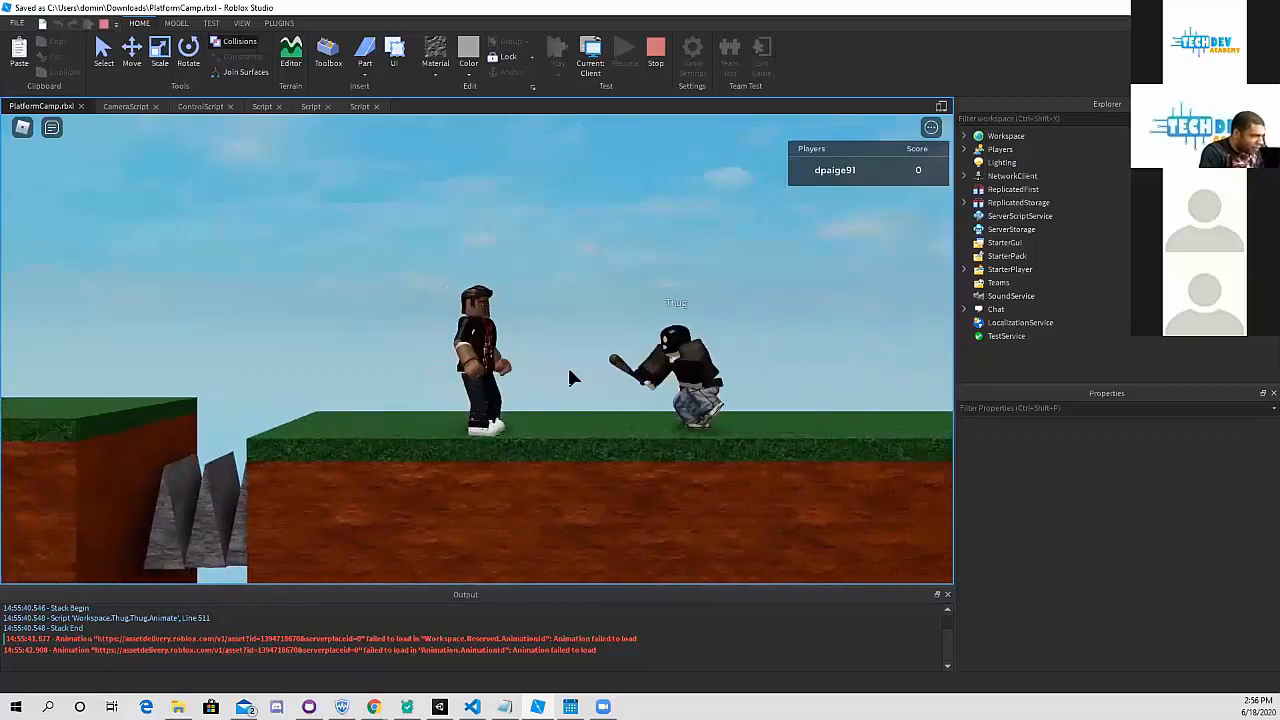
- Dodge the Thug near the spike gap by leaping over it from side to side
{"action": "key", "text": "space"}
{"action": "key", "text": "a"}
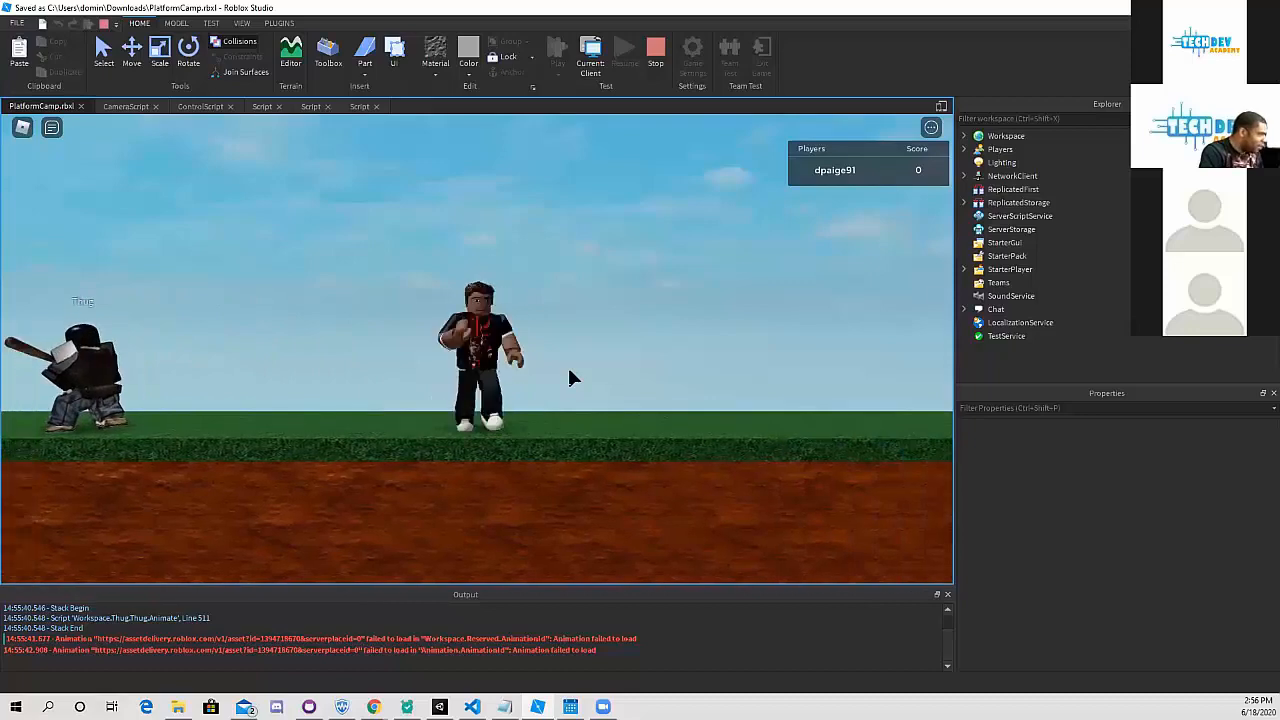
{"action": "key", "text": "d"}
{"action": "key", "text": "a"}
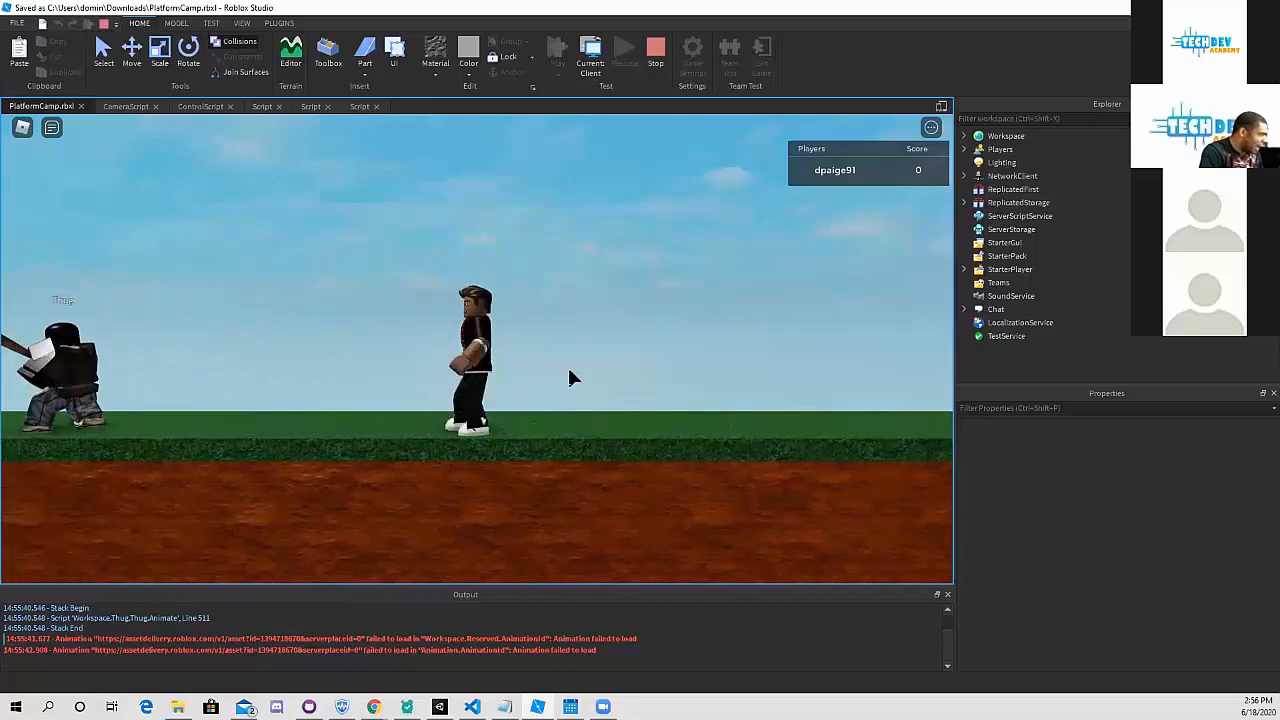
{"action": "key", "text": "space"}
{"action": "key", "text": "a"}
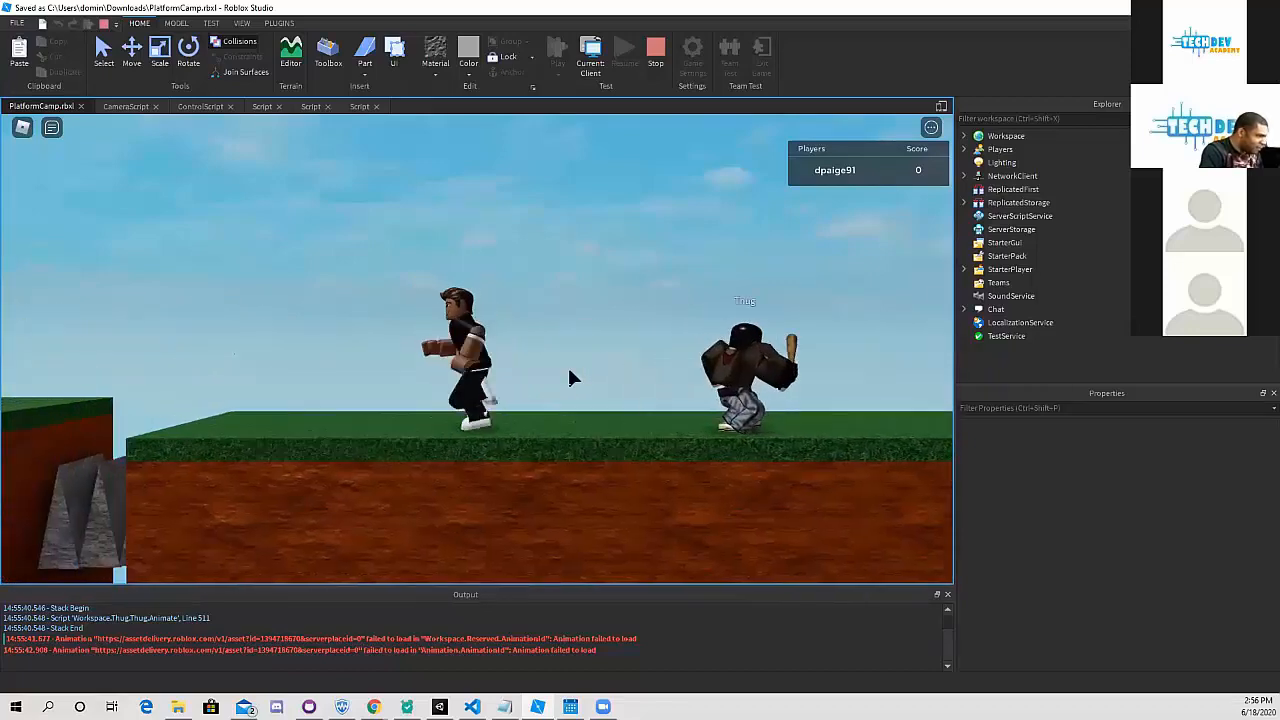
{"action": "key", "text": "space"}
{"action": "key", "text": "d"}
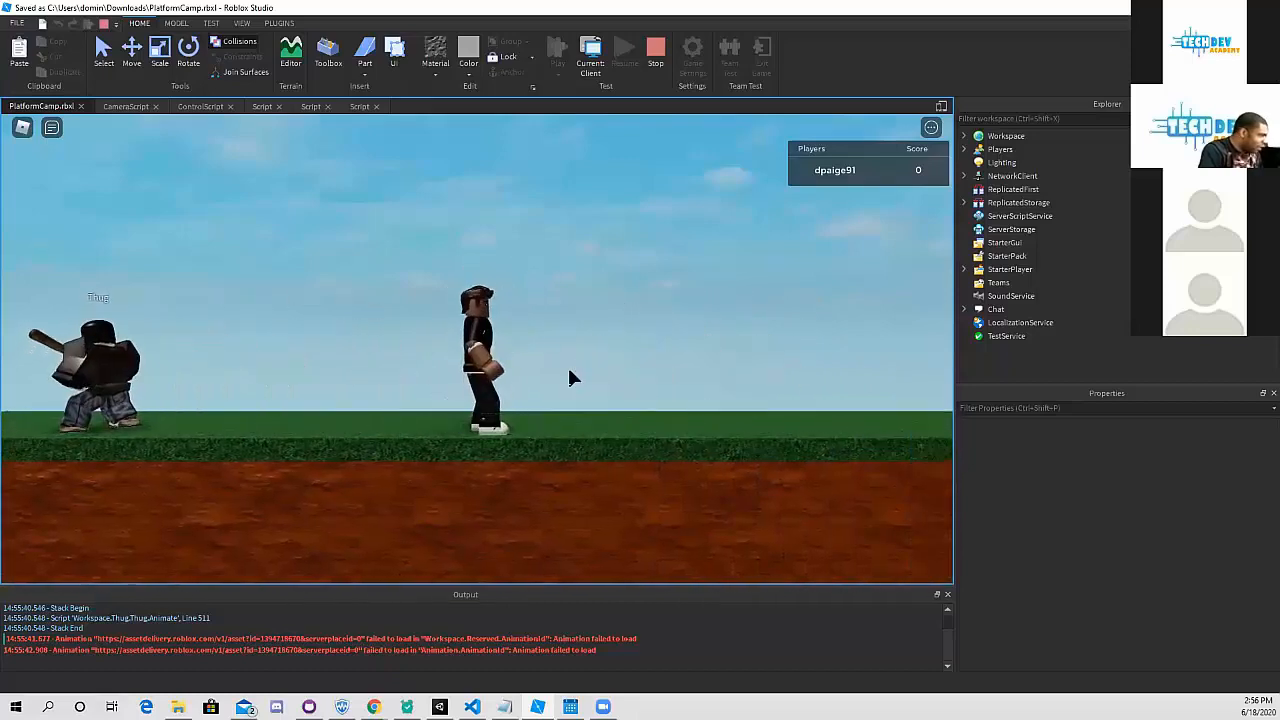
- Draw the Thug towards the first wood tile again, then double back and leap over it once more
{"action": "key", "text": "a"}
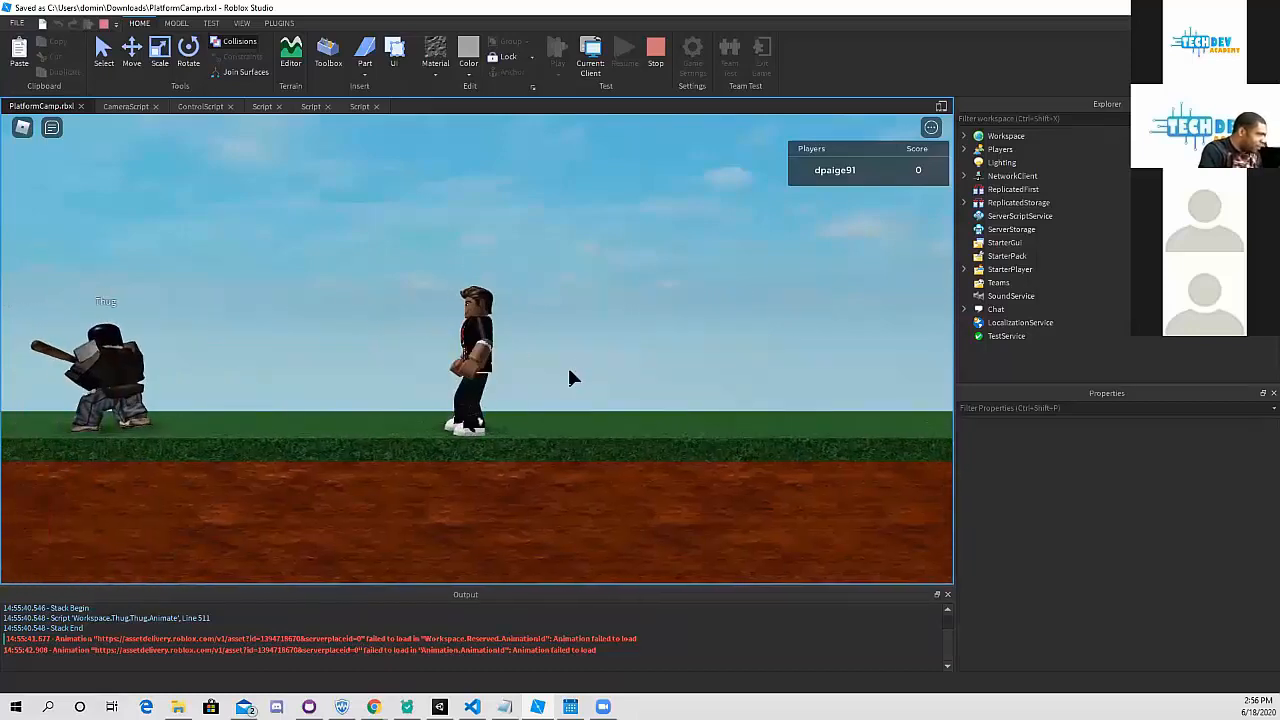
{"action": "key", "text": "d"}
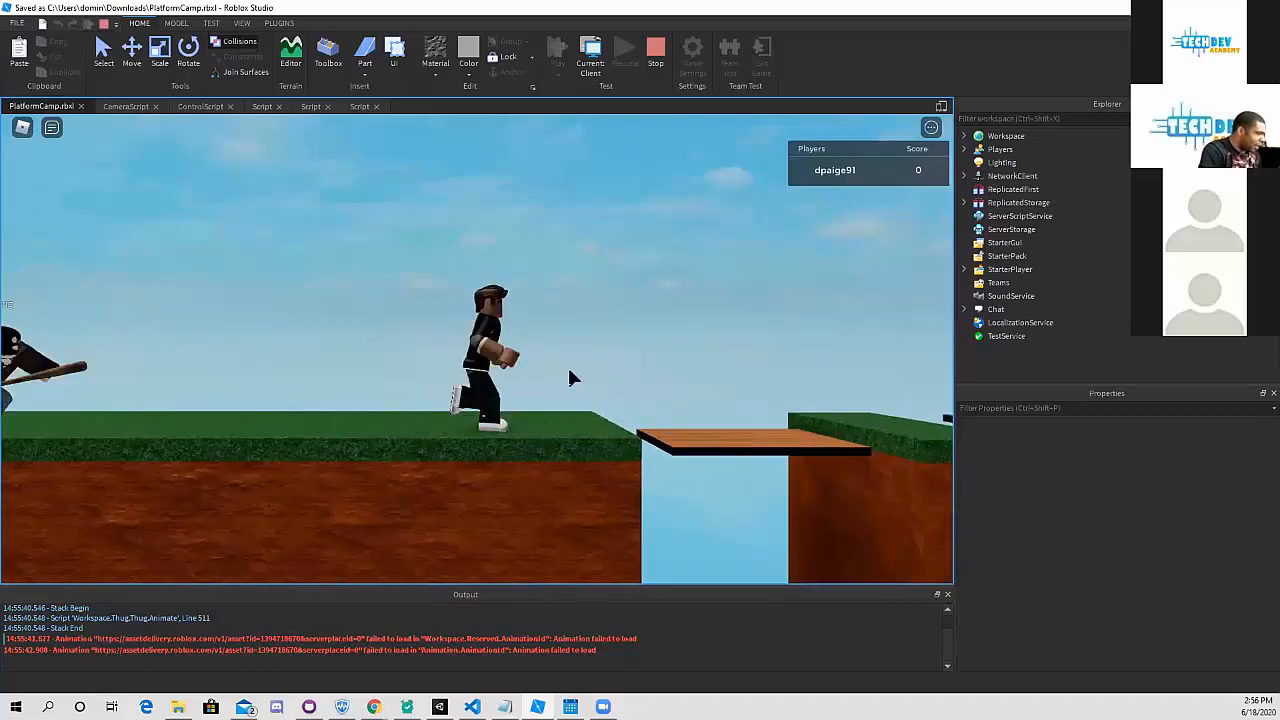
{"action": "key", "text": "space"}
{"action": "key", "text": "a"}
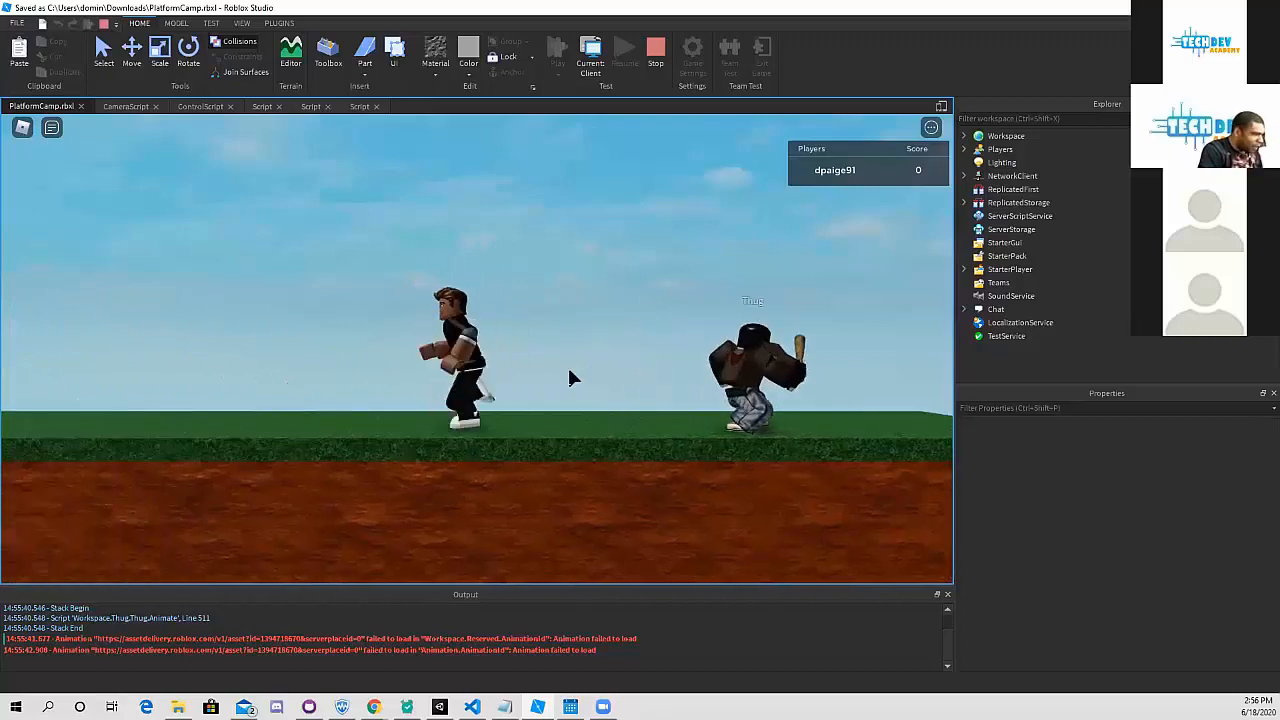
{"action": "key", "text": "d"}
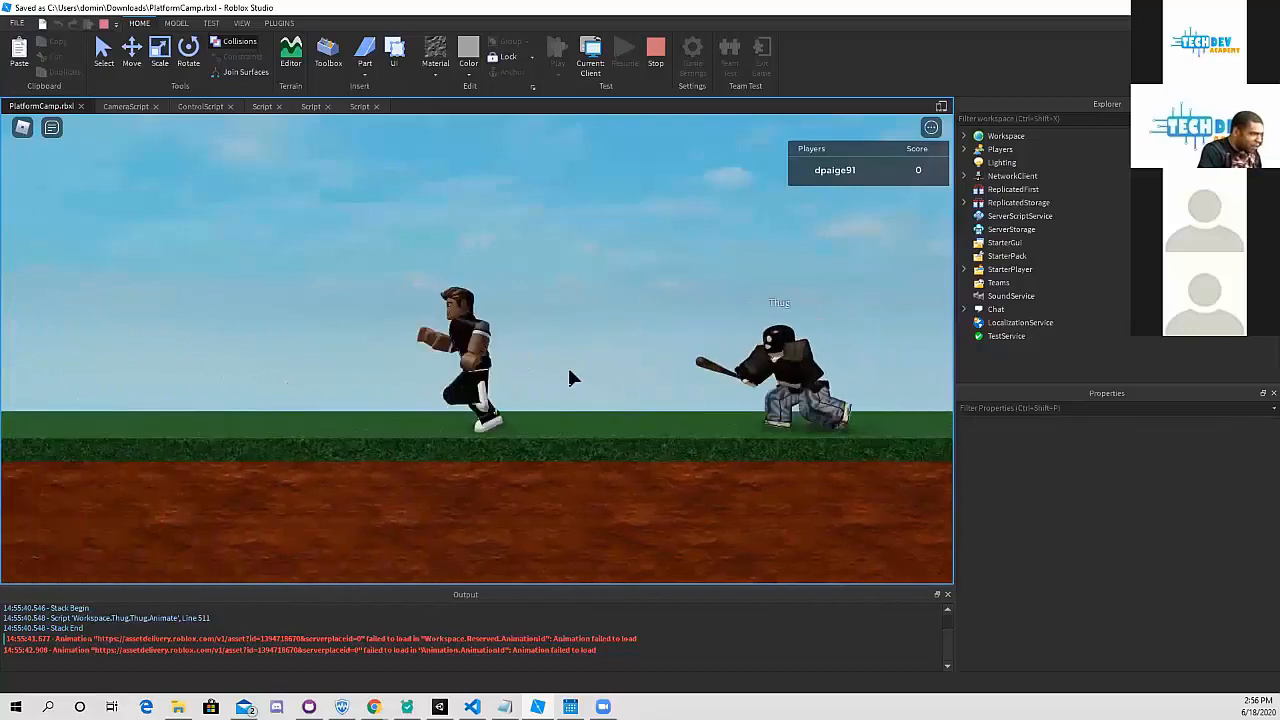
{"action": "key", "text": "space"}
{"action": "key", "text": "d"}
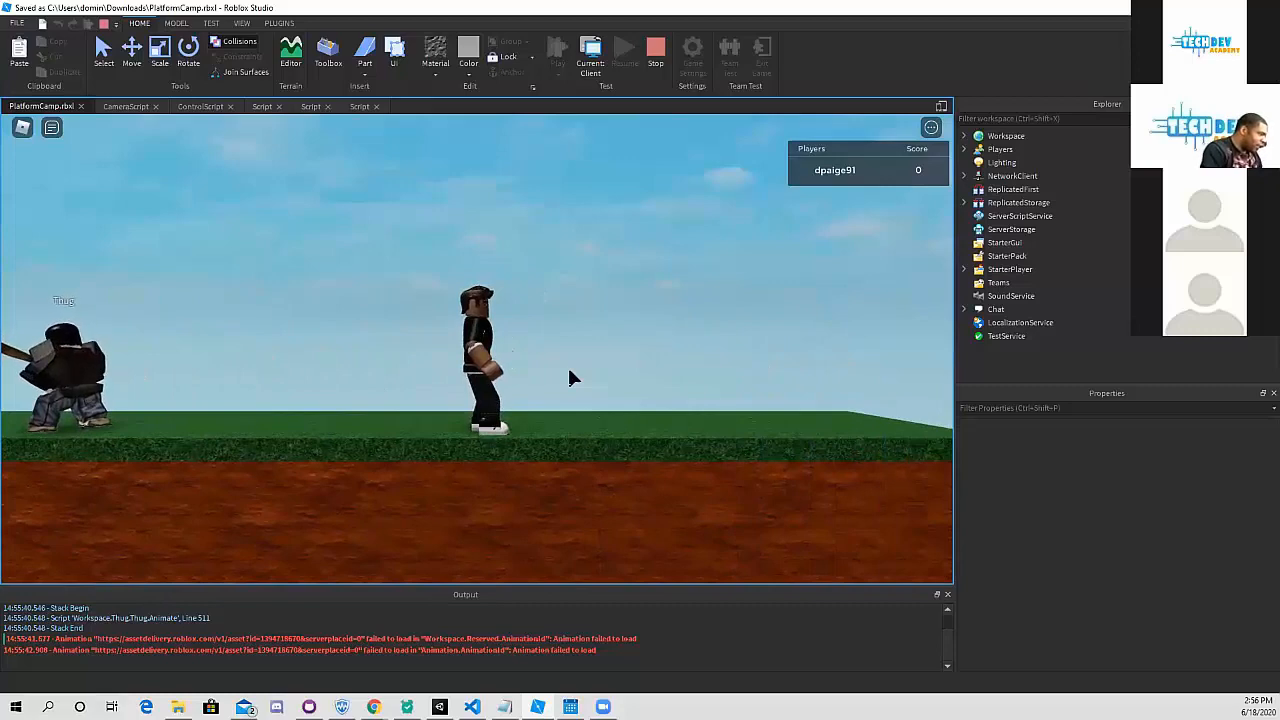
- Run the character across the first wood tile and narrow pillar to the last platform, and end the playtest
{"action": "key", "text": "d"}
{"action": "key", "text": "space"}
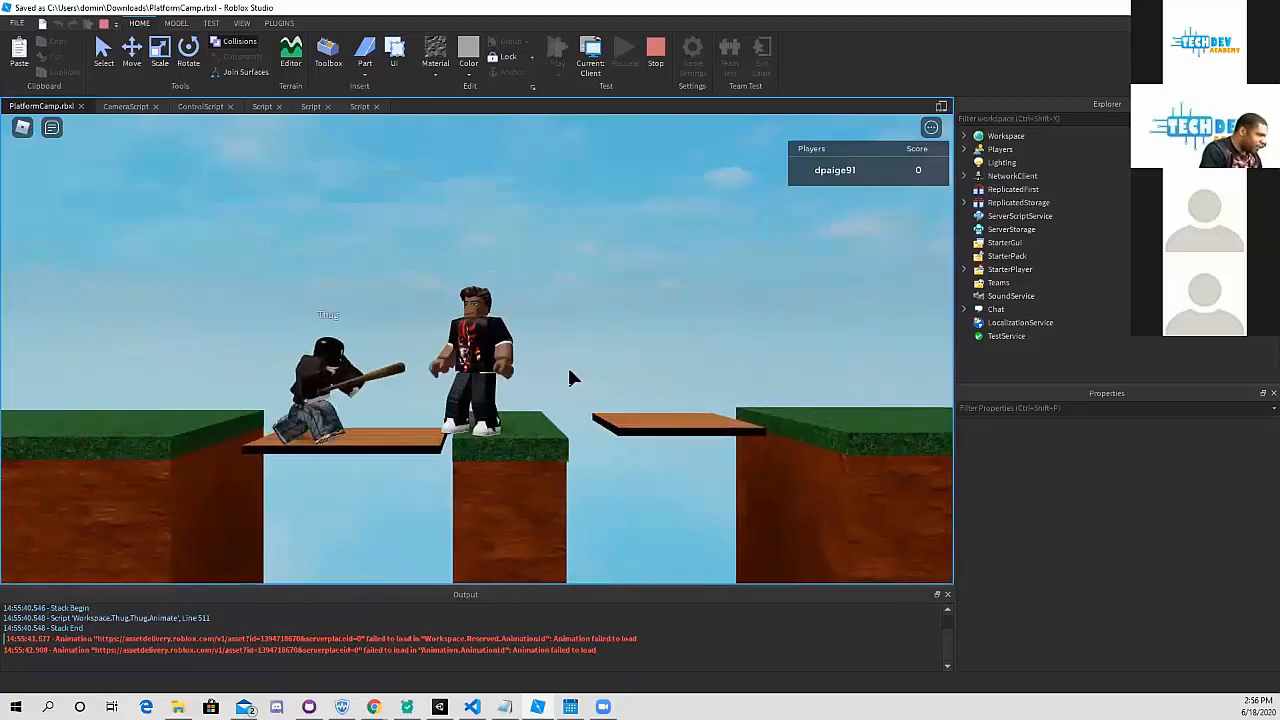
{"action": "key", "text": "d"}
{"action": "key", "text": "space"}
{"action": "key", "text": "space"}
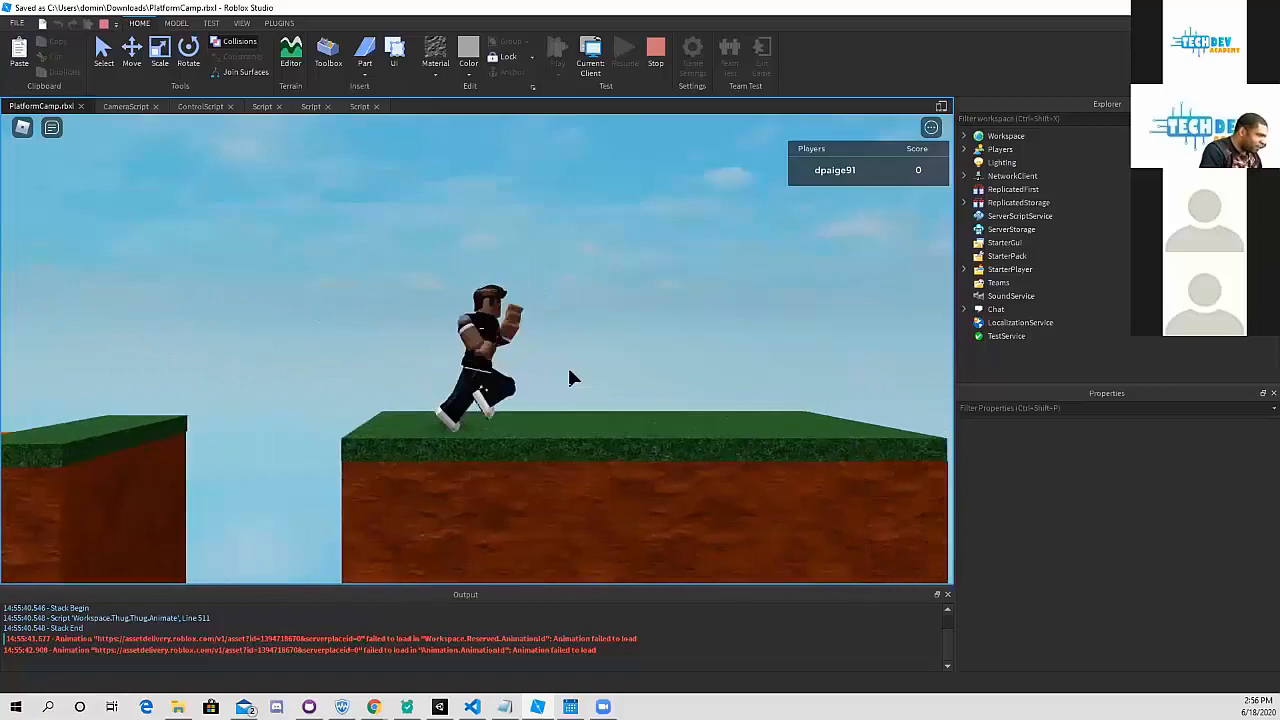
{"action": "key", "text": "a"}
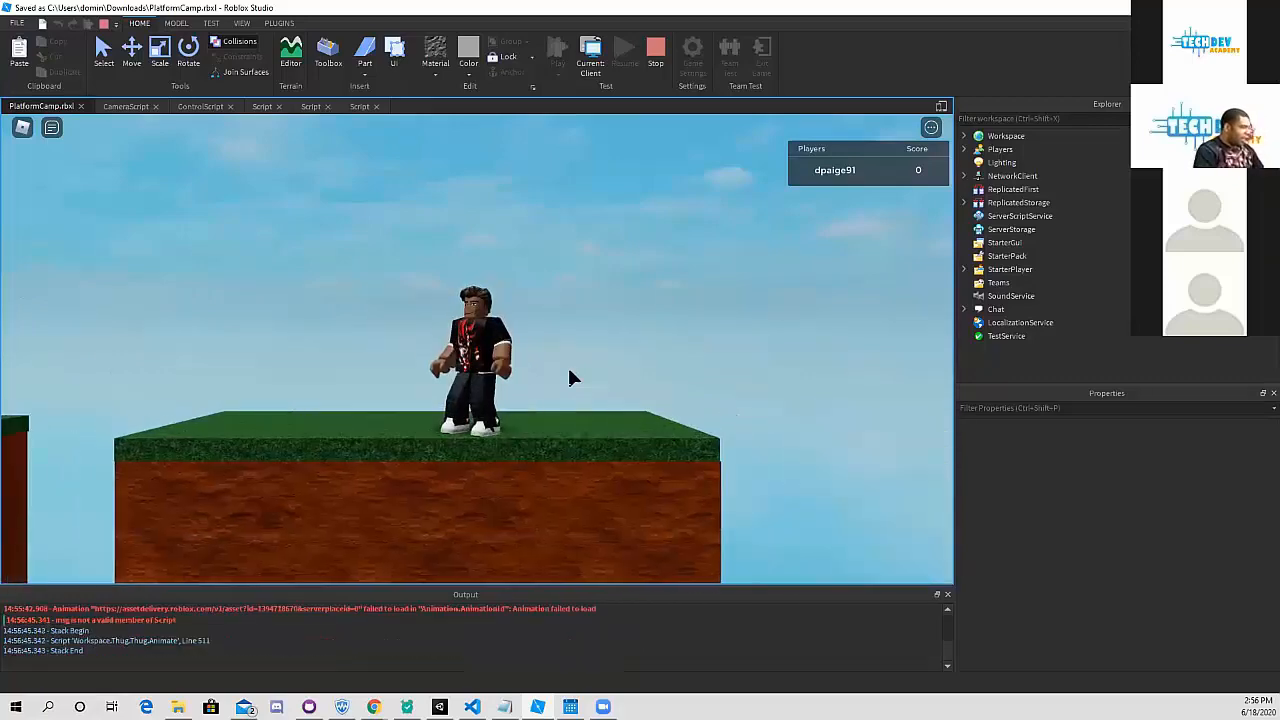
{"action": "key", "text": "shift+F5"}
- Search the toolbox models for "flag" and insert the Robloxian Flag at the last platform
{"action": "scroll", "coordinate": [694, 271], "scroll_direction": "down", "scroll_amount": 6}
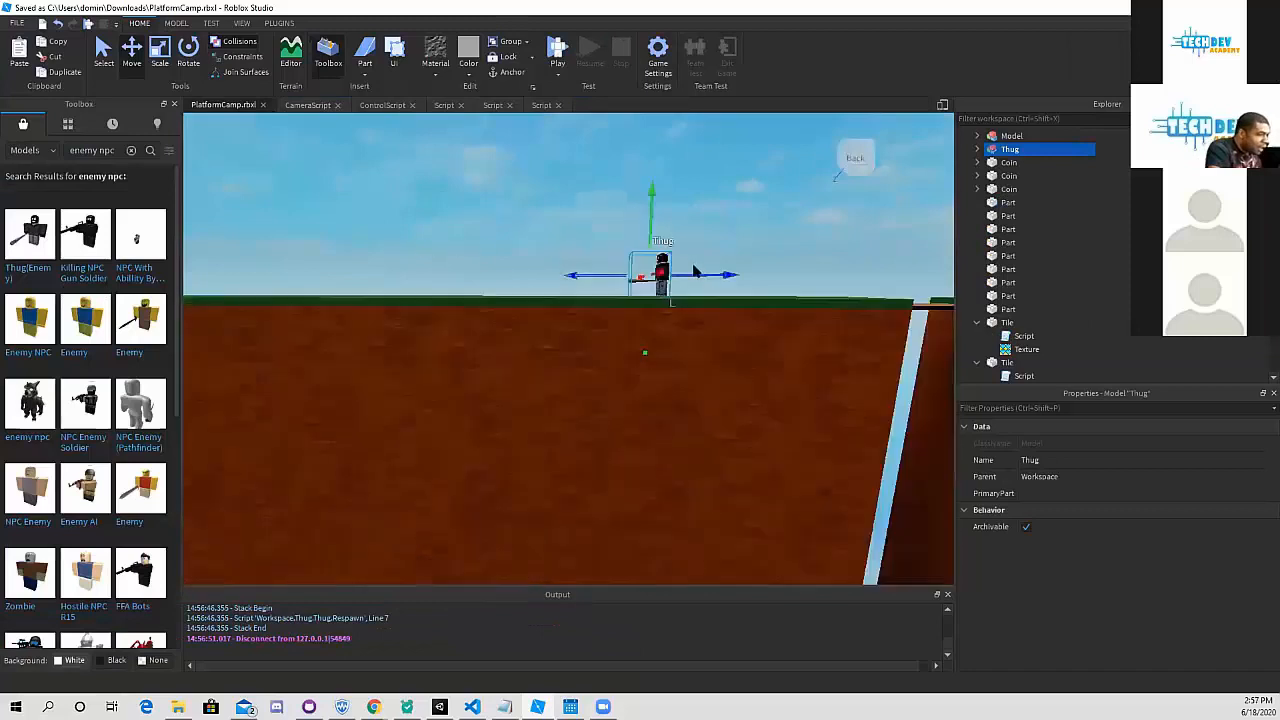
{"action": "middle_click_drag", "start_coordinate": [726, 280], "coordinate": [553, 338]}
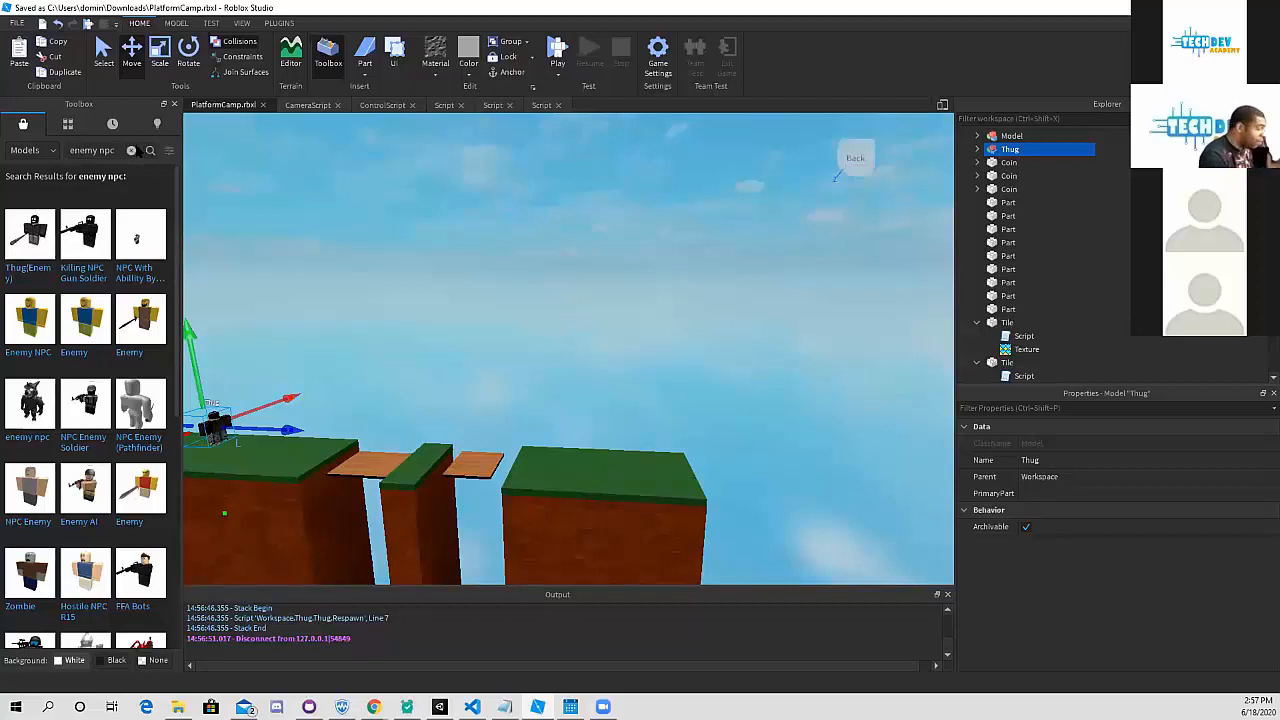
{"action": "left_click", "coordinate": [131, 150]}
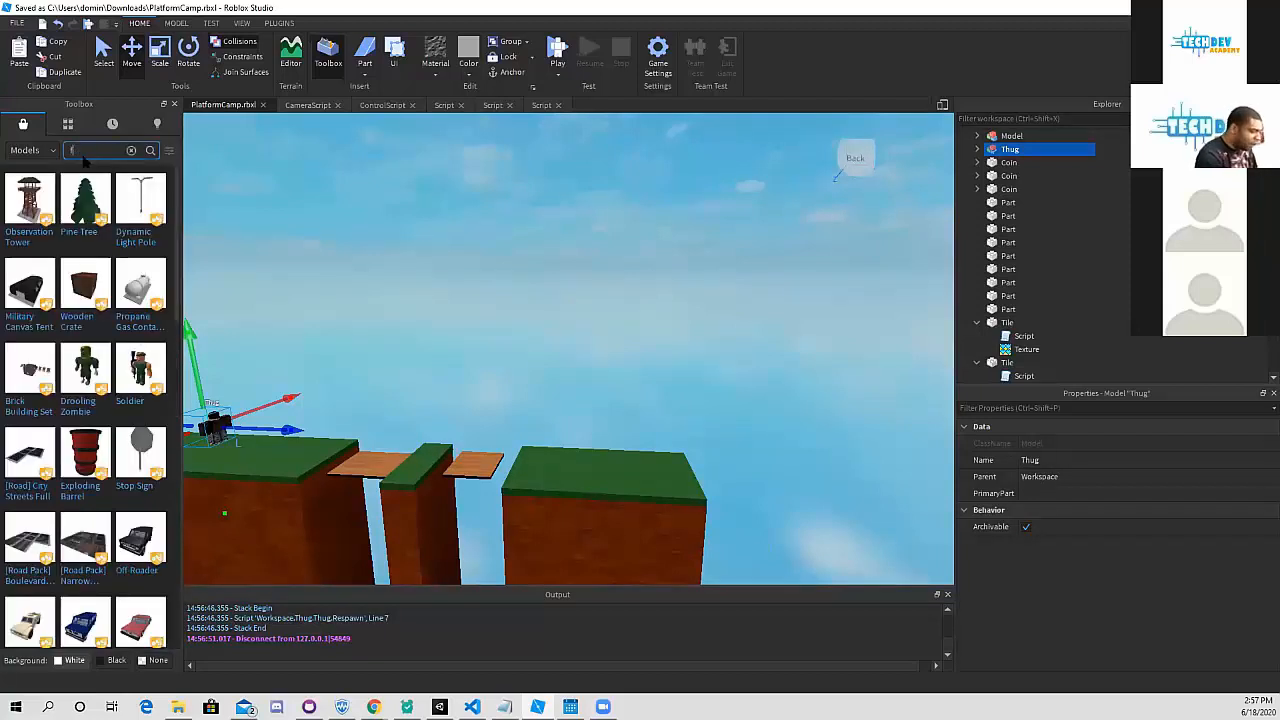
{"action": "key", "text": "Return"}
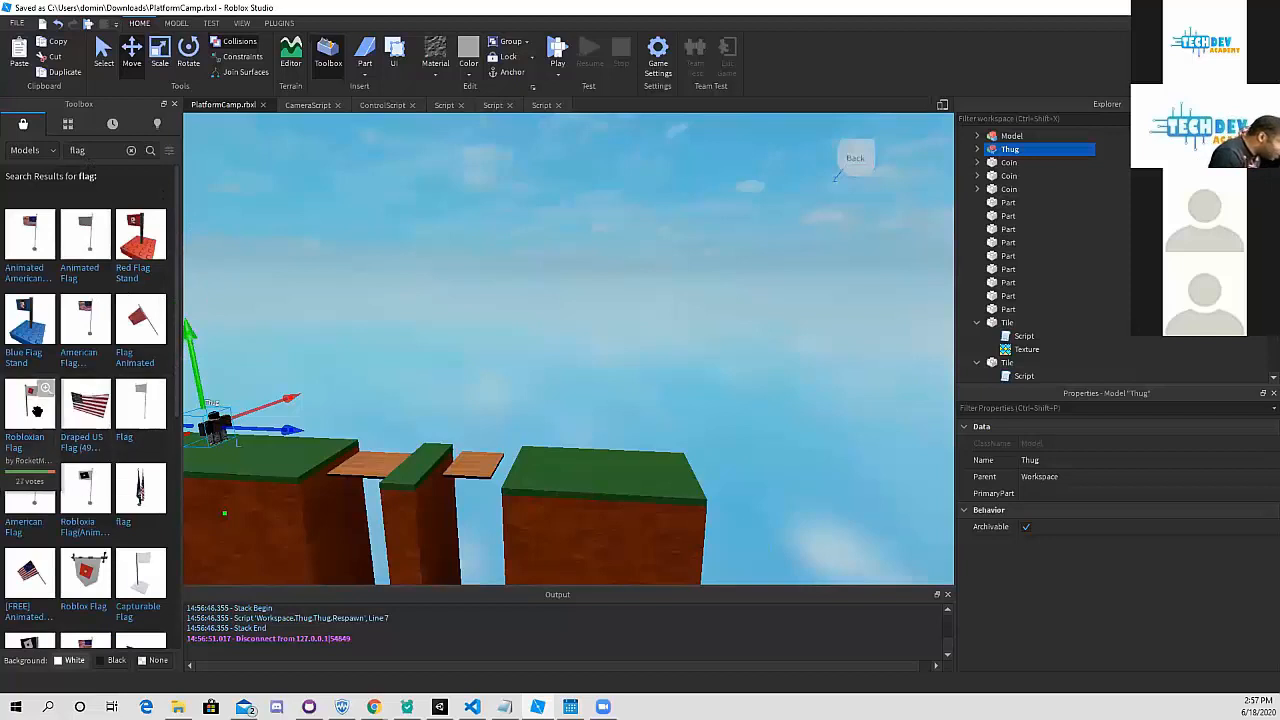
{"action": "left_click", "coordinate": [37, 410]}
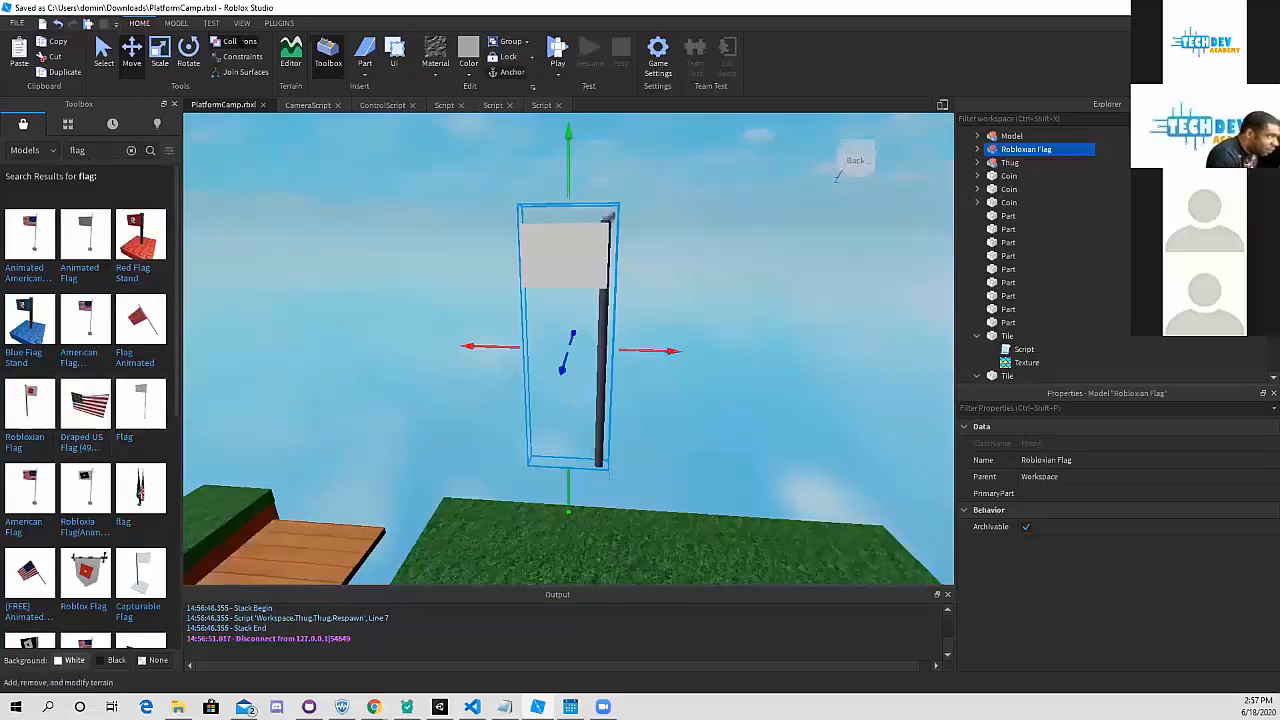
- Try to rotate the Robloxian Flag above the last platform, and undo the rotation
{"action": "left_click", "coordinate": [188, 50]}
{"action": "left_click_drag", "start_coordinate": [540, 432], "coordinate": [607, 430]}
{"action": "key", "text": "ctrl+z"}
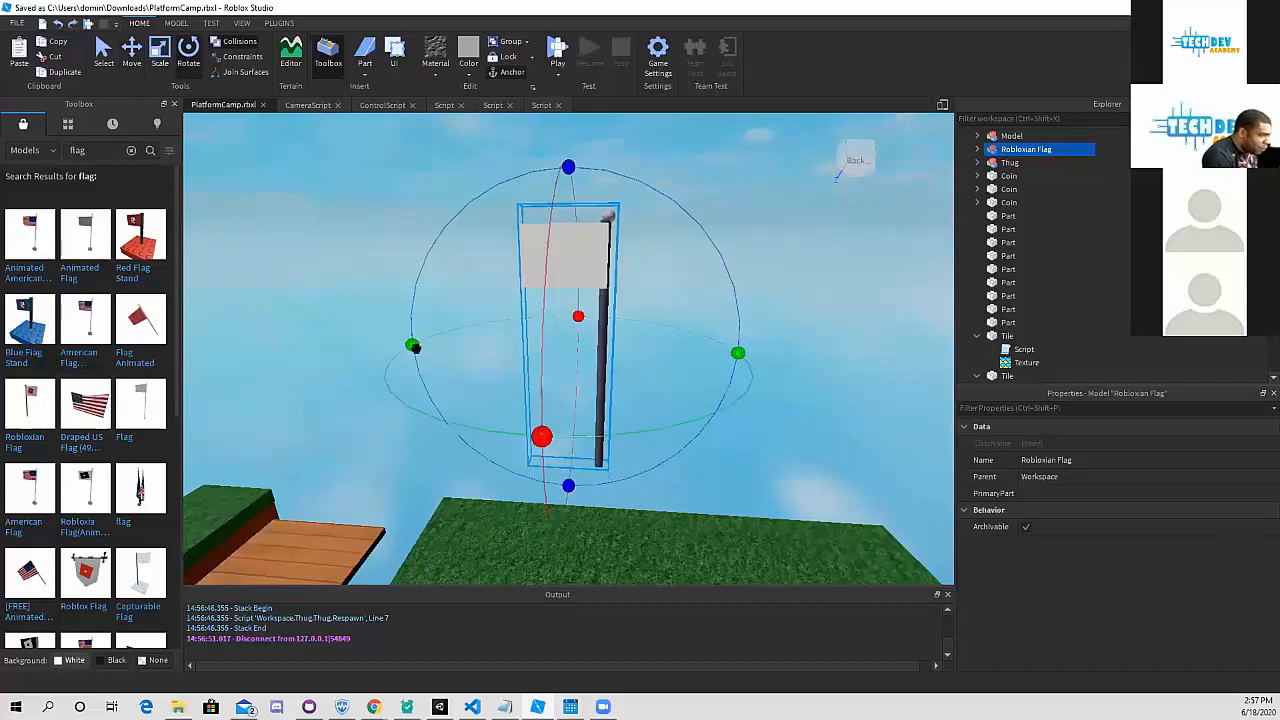
- Turn the Robloxian Flag around so its logo side faces the view, and lower it onto the last platform
{"action": "left_click_drag", "start_coordinate": [415, 347], "coordinate": [830, 358]}
{"action": "left_click", "coordinate": [131, 52]}
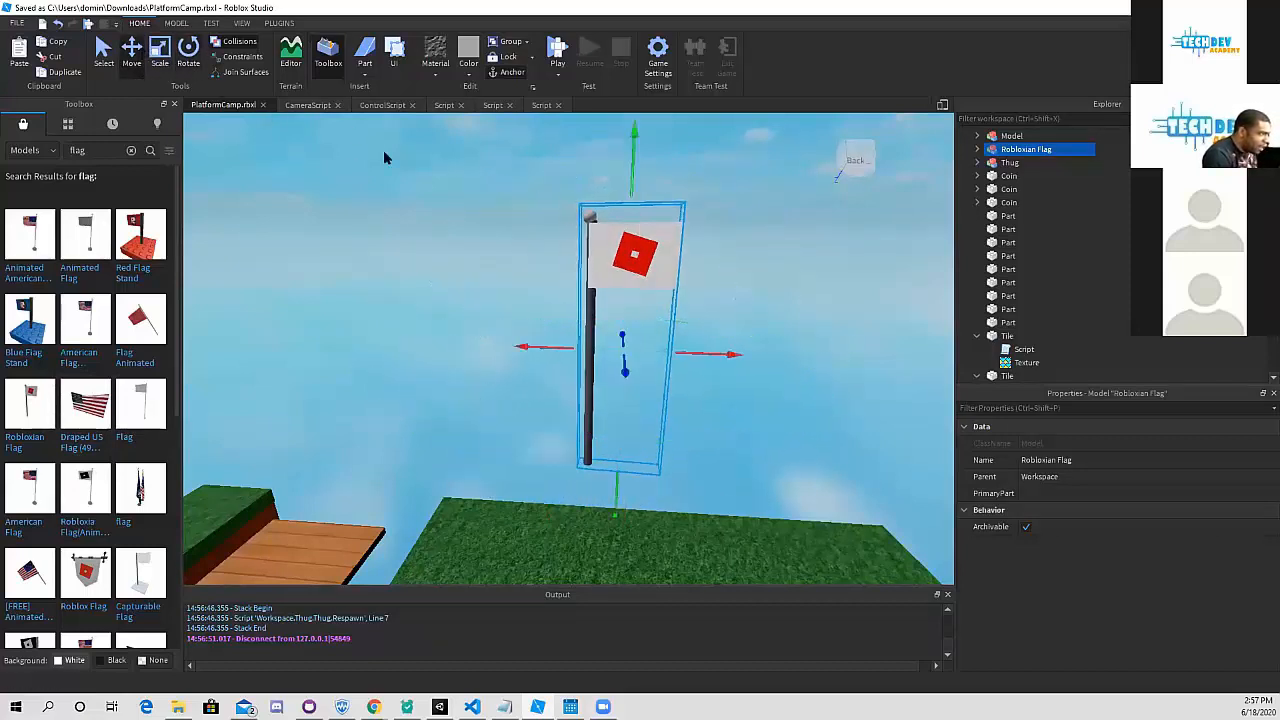
{"action": "left_click_drag", "start_coordinate": [634, 144], "coordinate": [613, 218]}
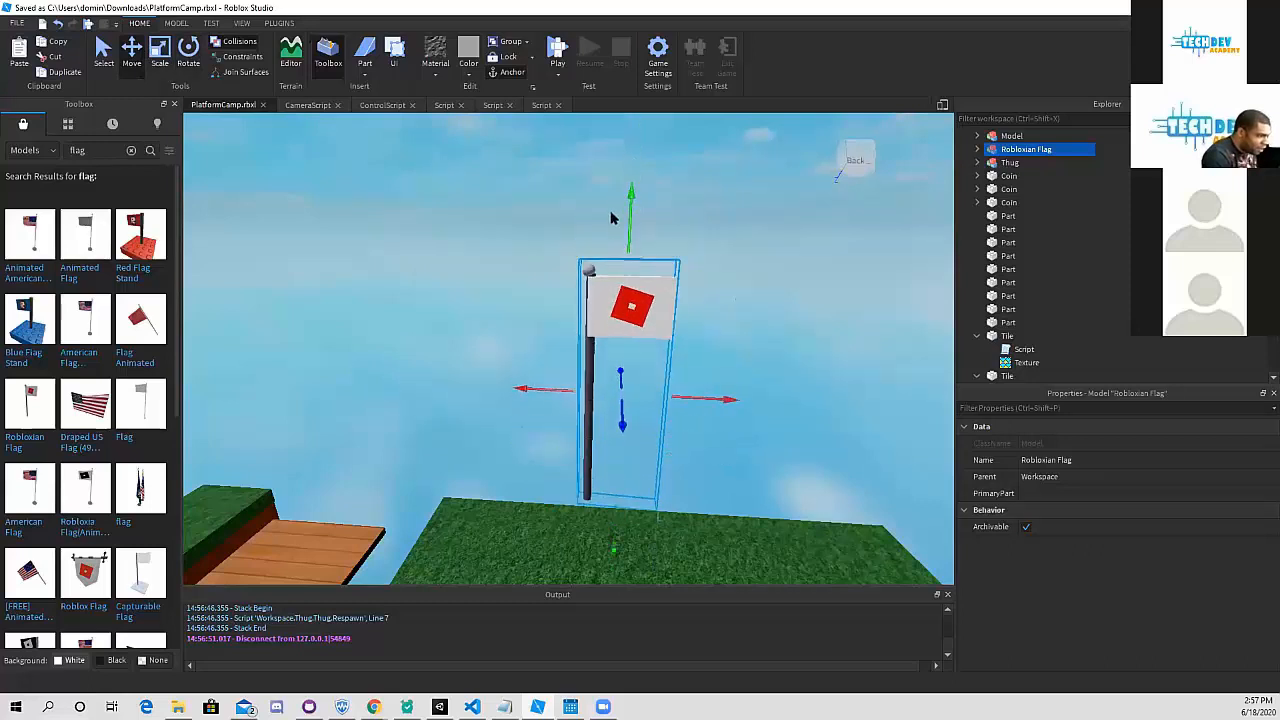
{"action": "left_click_drag", "start_coordinate": [630, 407], "coordinate": [632, 93]}
{"action": "scroll", "coordinate": [656, 252], "scroll_direction": "down", "scroll_amount": 5}
{"action": "left_click_drag", "start_coordinate": [653, 176], "coordinate": [652, 149]}
{"action": "left_click_drag", "start_coordinate": [651, 267], "coordinate": [647, 278]}
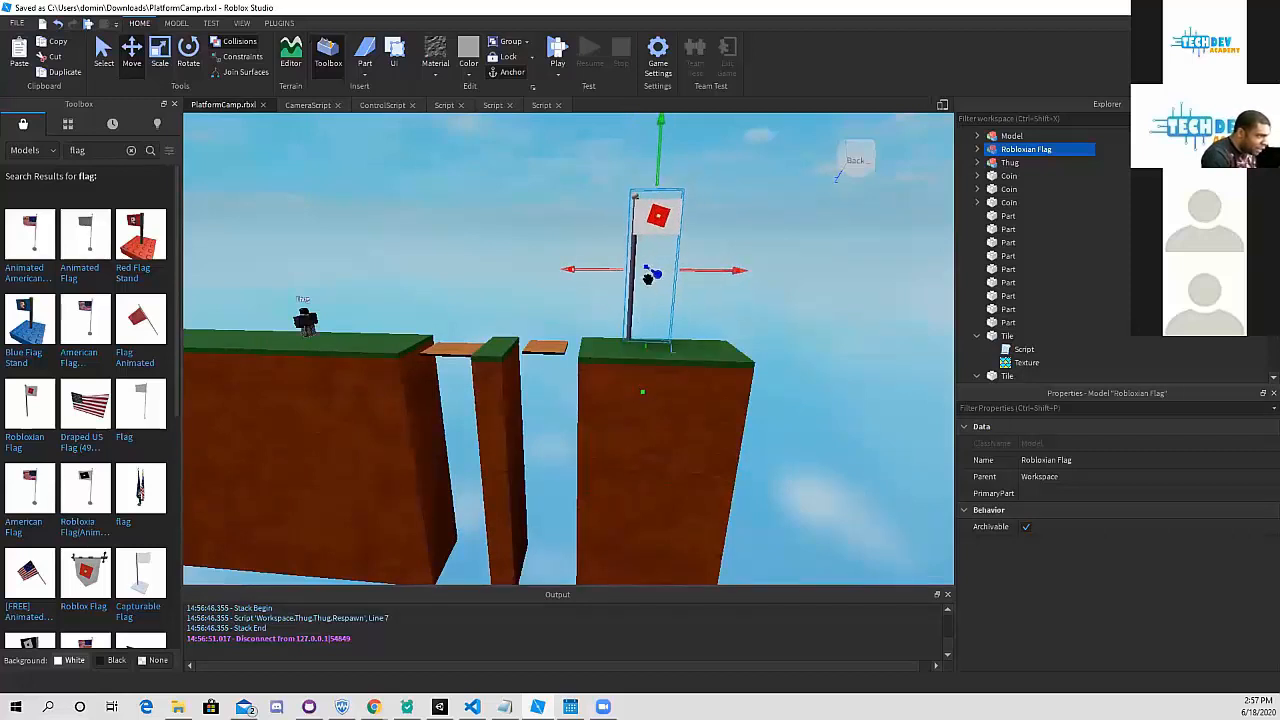
{"action": "left_click_drag", "start_coordinate": [653, 135], "coordinate": [661, 170]}
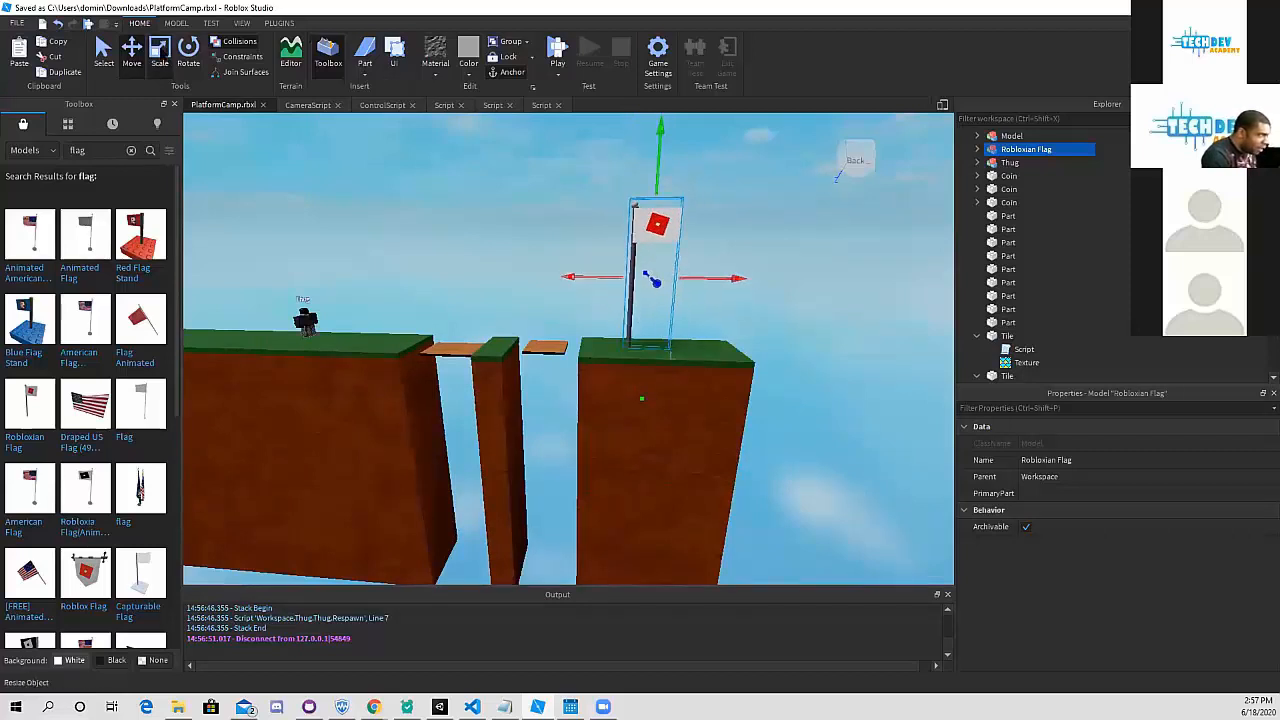
- Scale the Robloxian Flag down to less than half its height on the last platform, and deselect it
{"action": "left_click", "coordinate": [162, 57]}
{"action": "left_click", "coordinate": [656, 193]}
{"action": "left_click", "coordinate": [659, 221]}
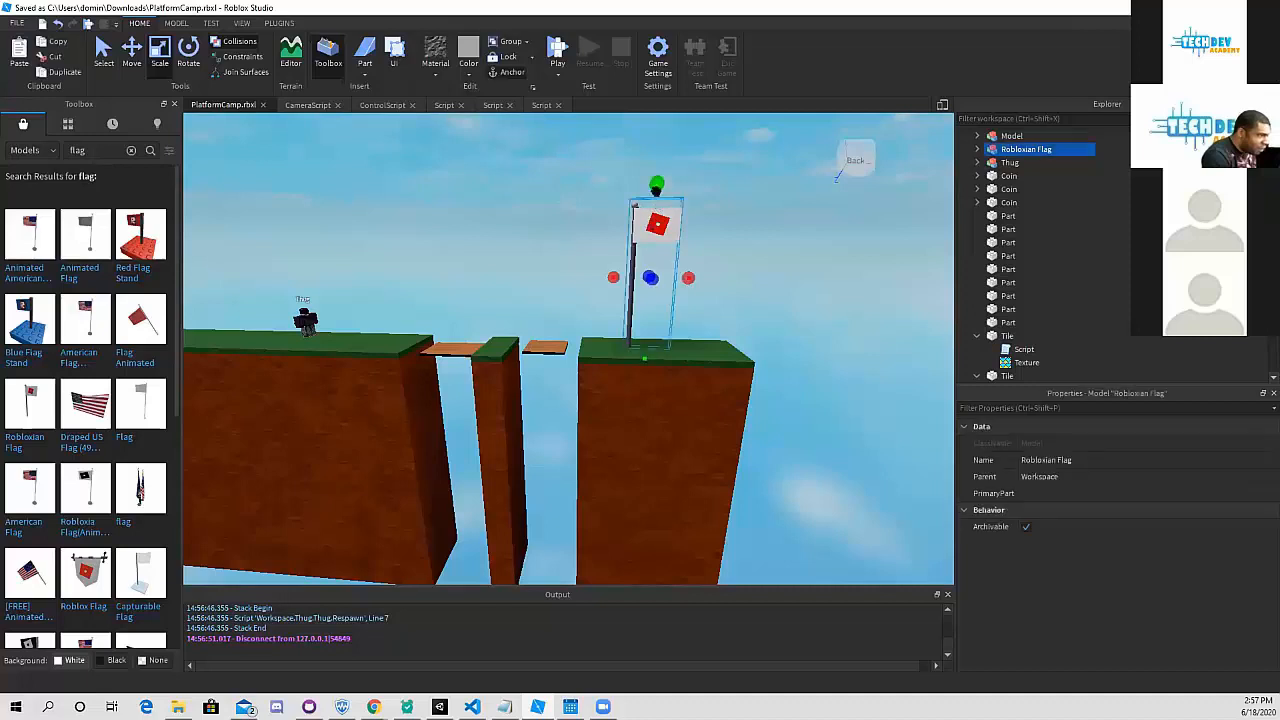
{"action": "left_click_drag", "start_coordinate": [656, 192], "coordinate": [632, 296]}
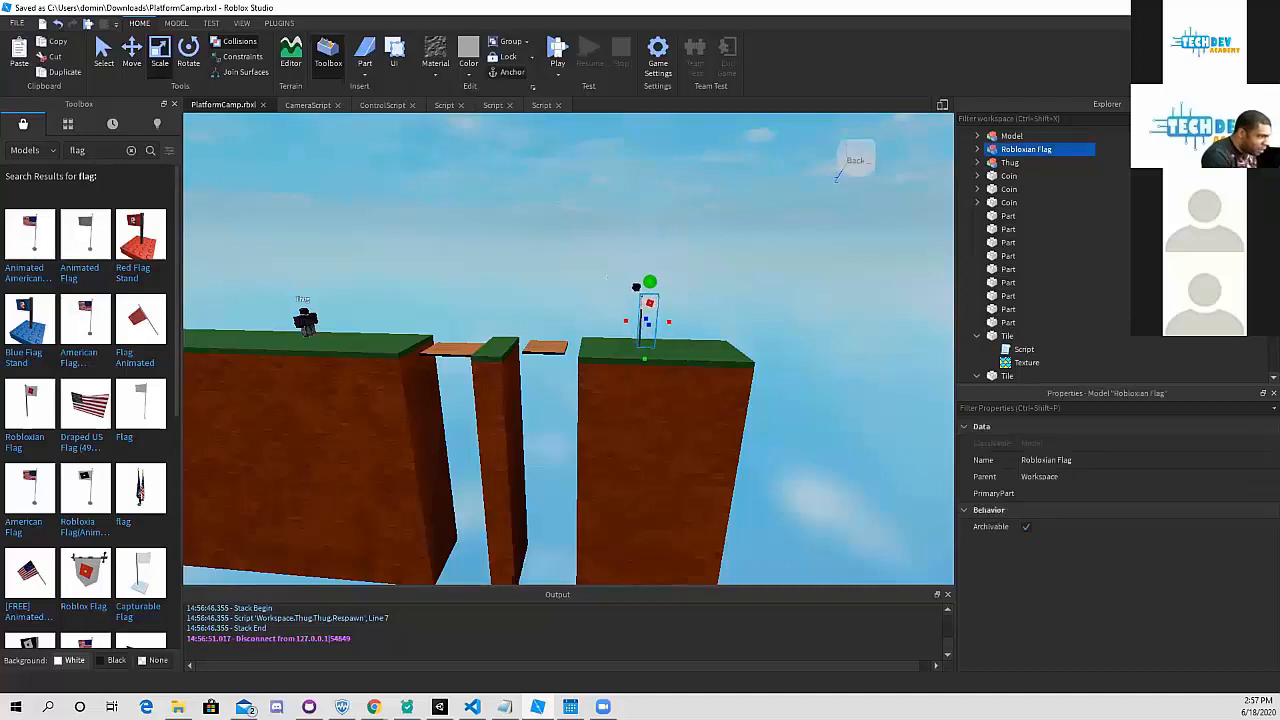
{"action": "left_click", "coordinate": [683, 258]}
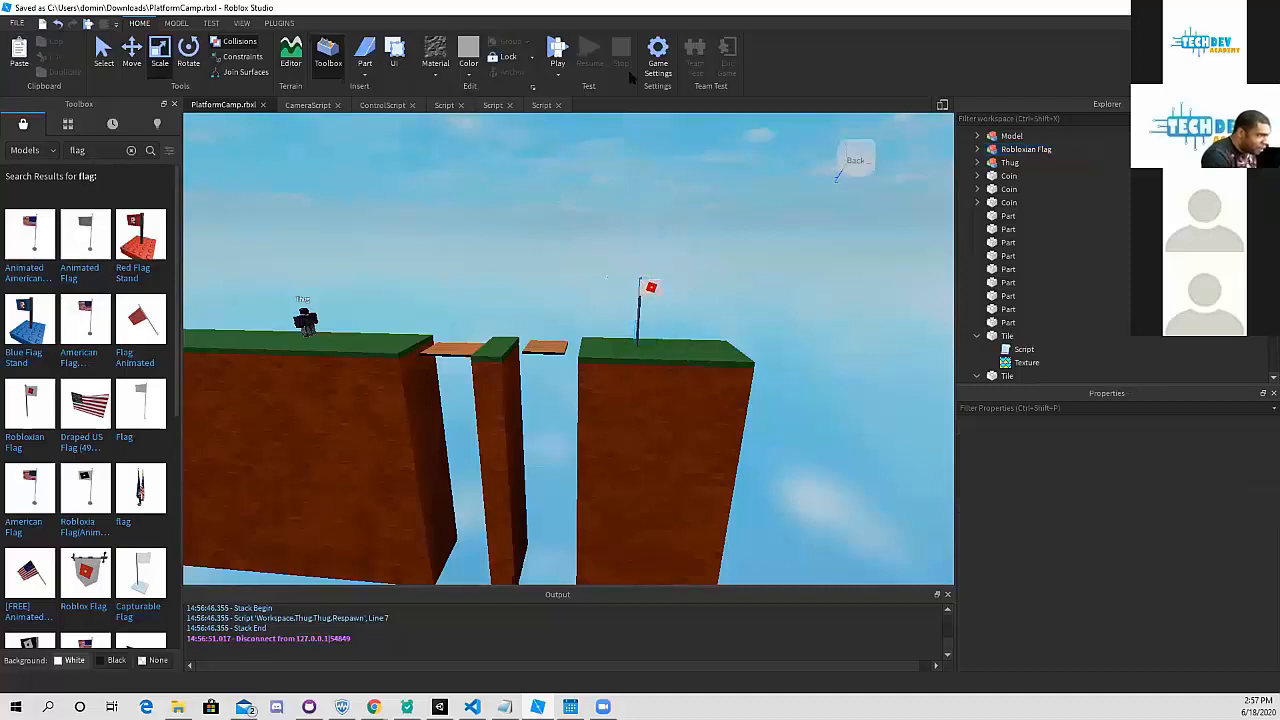
- Playtest the level by jumping the spike pit and the Thug and heading across the wood tiles, and stop the test
{"action": "left_click", "coordinate": [560, 56]}
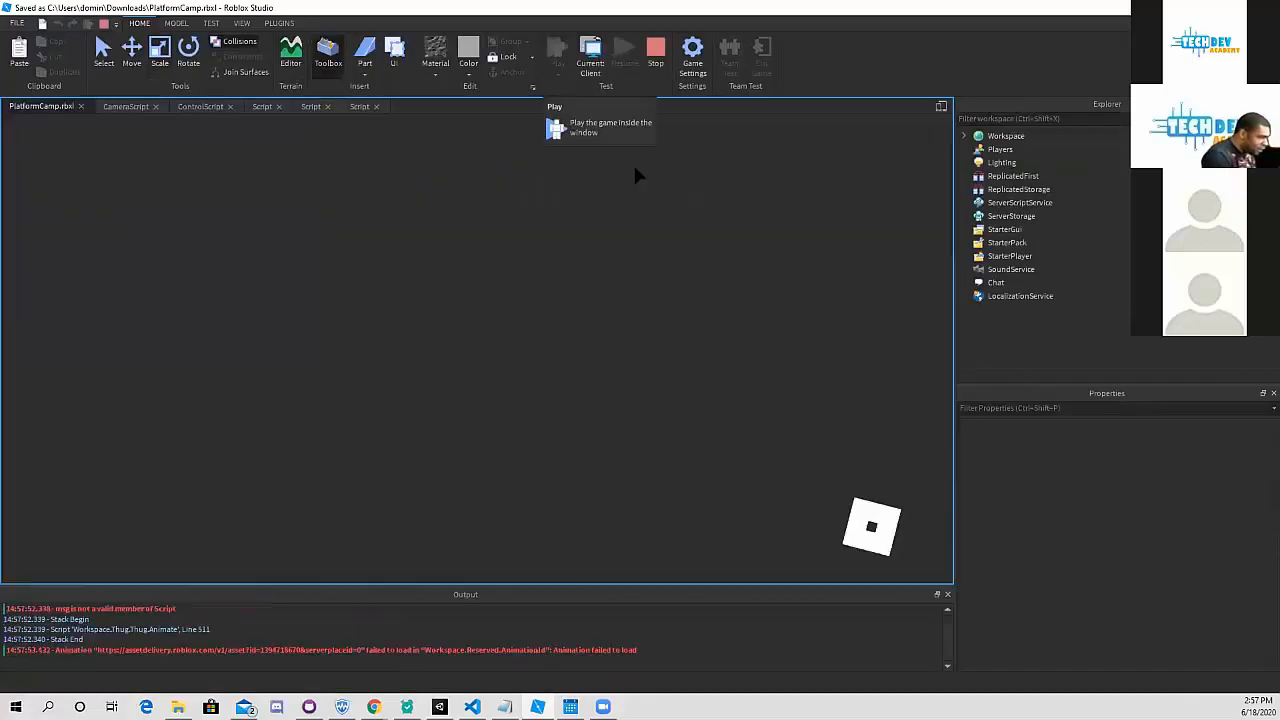
{"action": "key", "text": "d"}
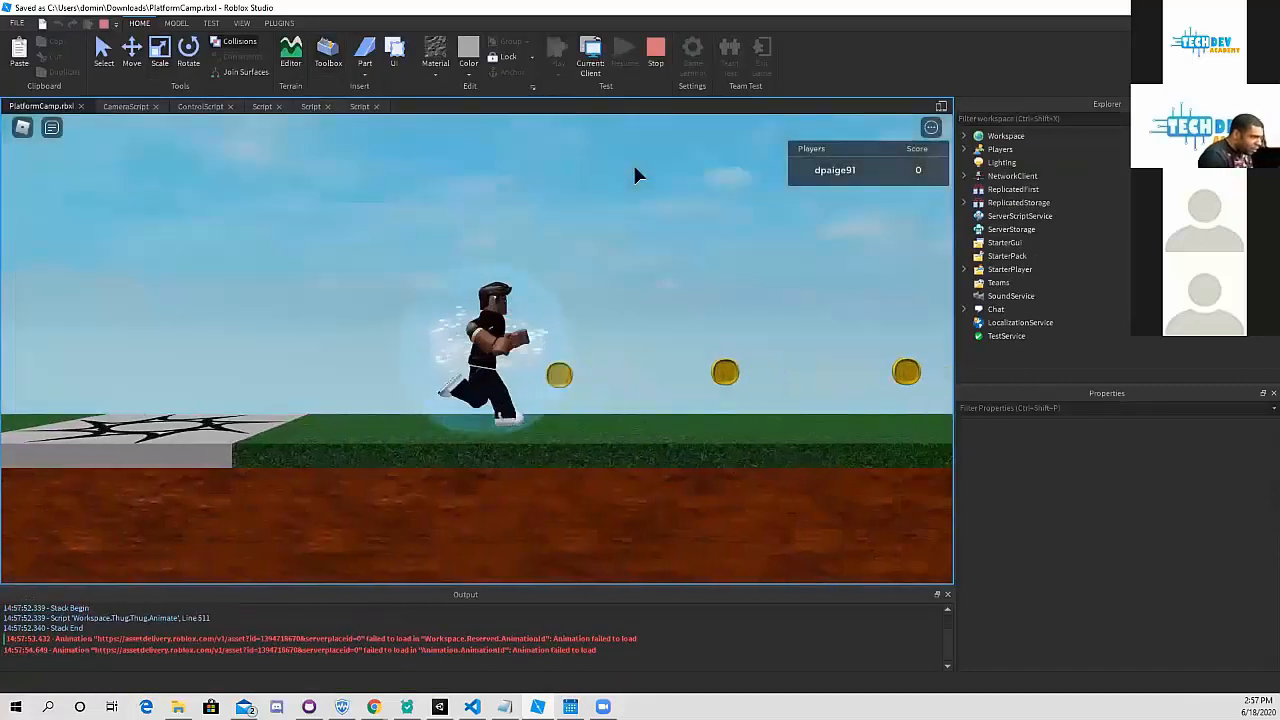
{"action": "key", "text": "space"}
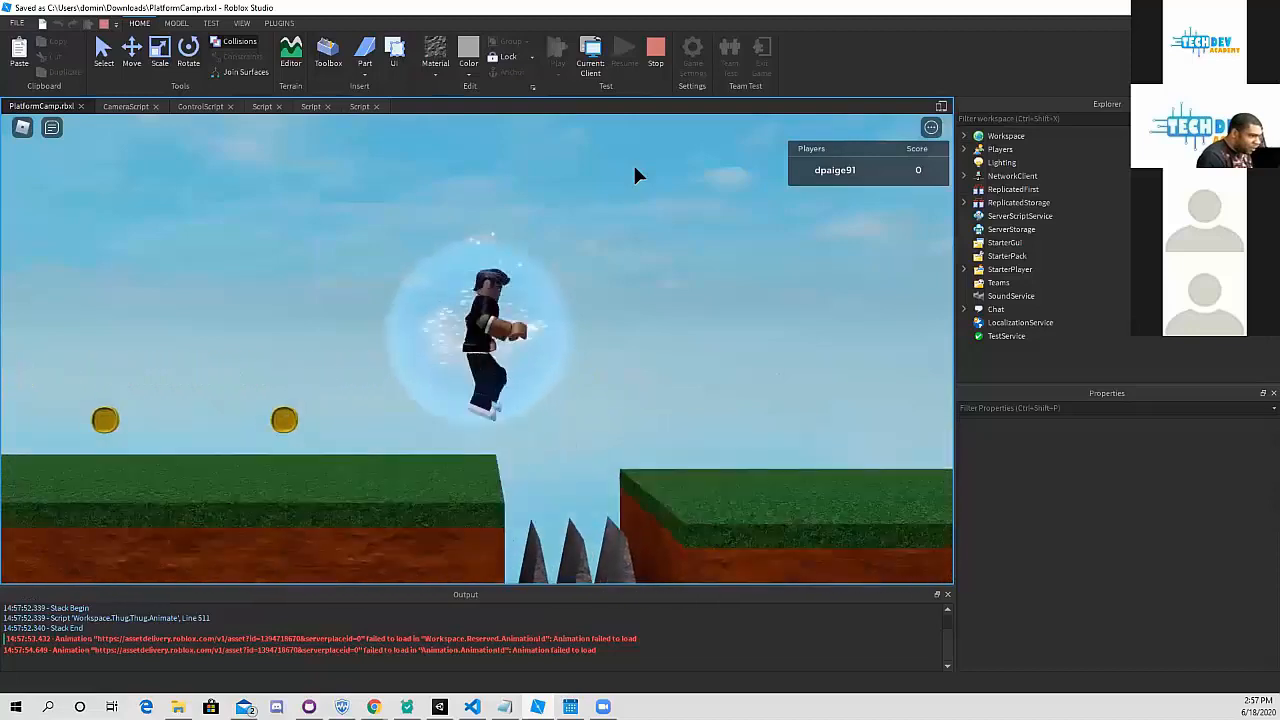
{"action": "key", "text": "space"}
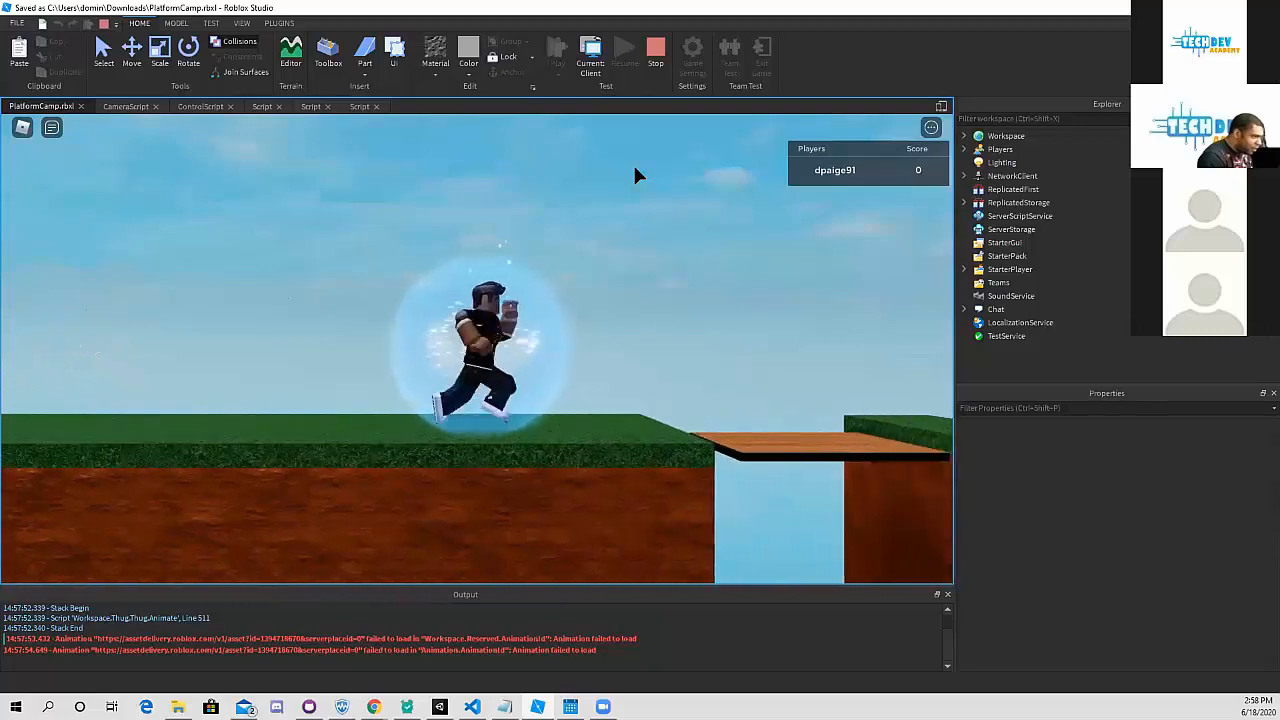
{"action": "key", "text": "space"}
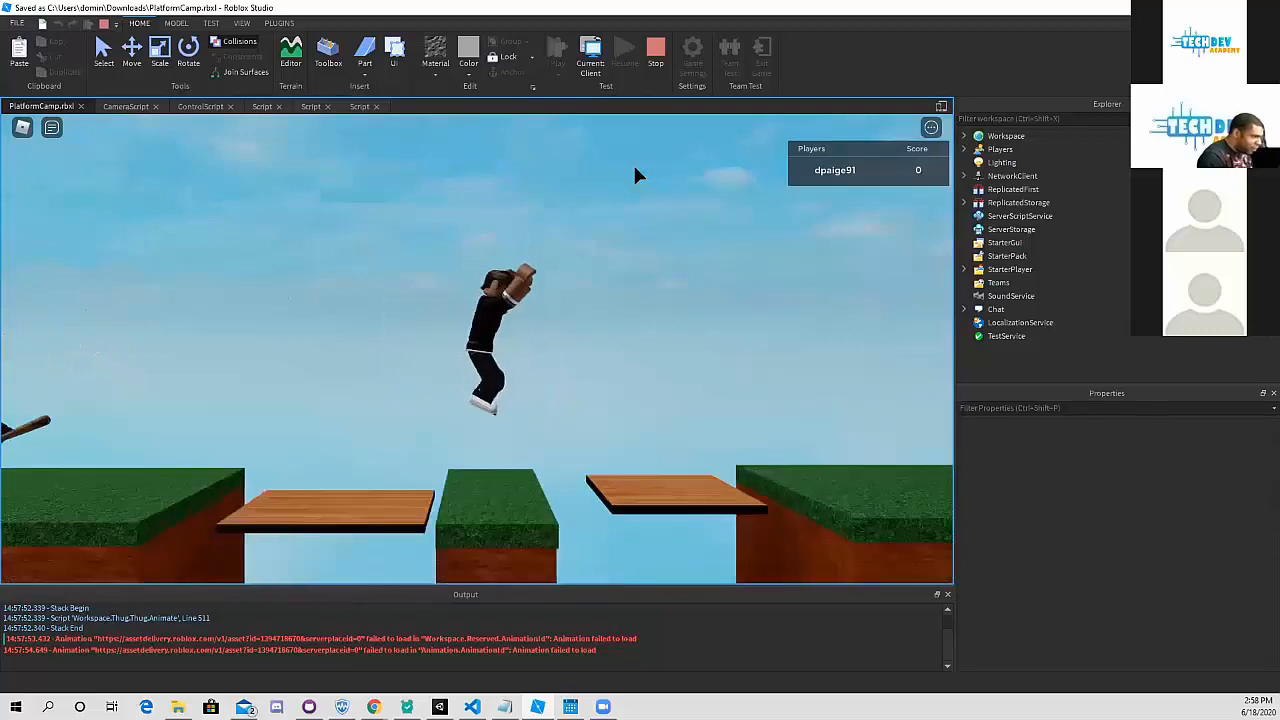
{"action": "key", "text": "space"}
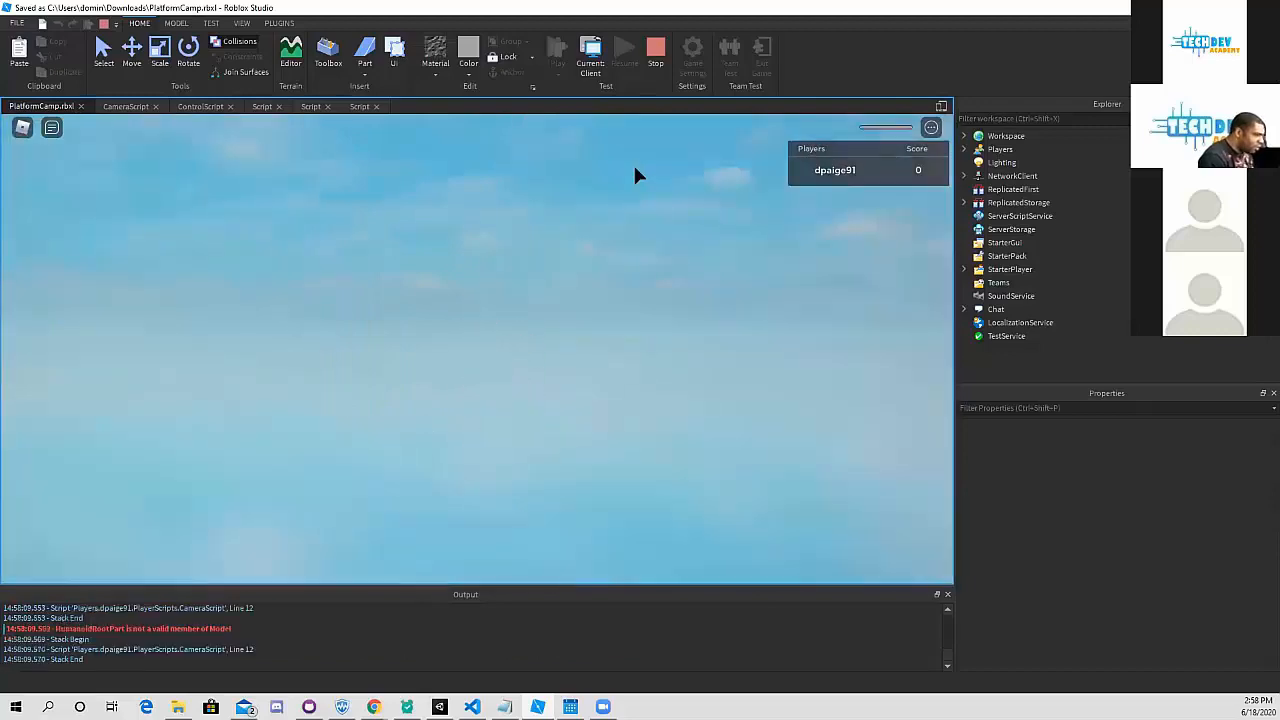
{"action": "left_click", "coordinate": [655, 48]}
- Start another playtest and run the character over the spike pit, past the Thug and onto the narrow pillar
{"action": "left_click", "coordinate": [558, 52]}
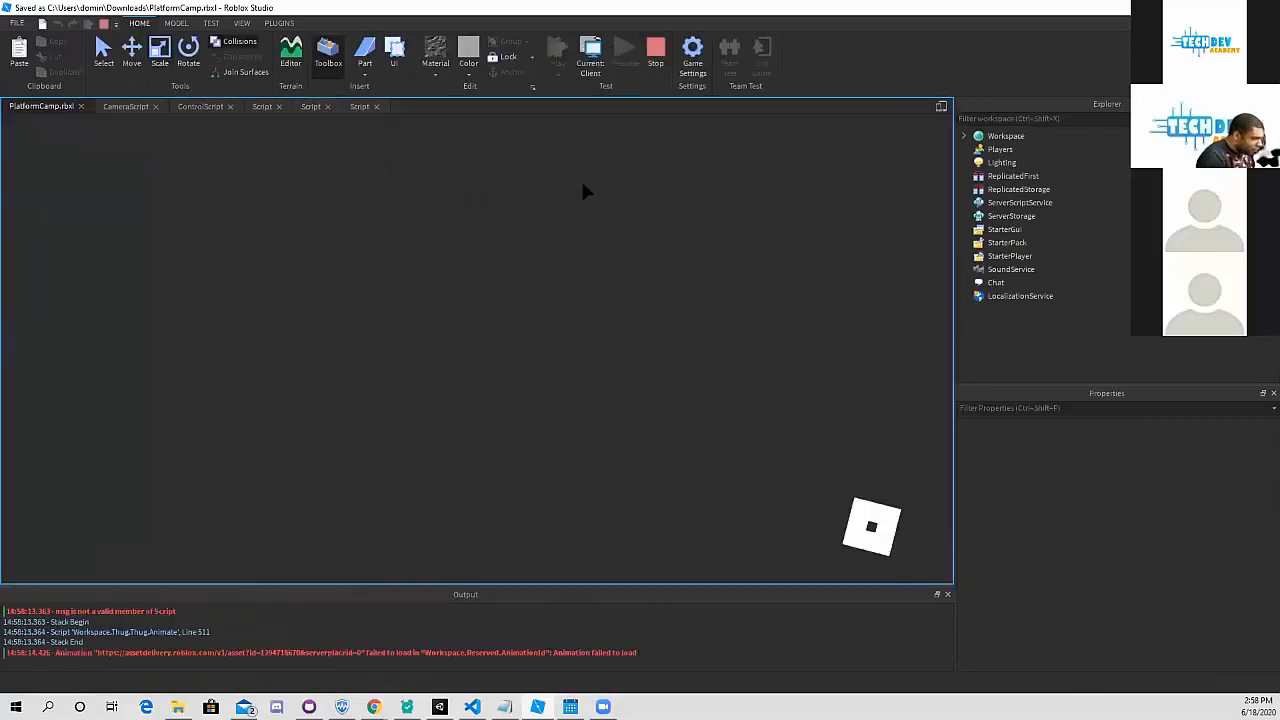
{"action": "key", "text": "d"}
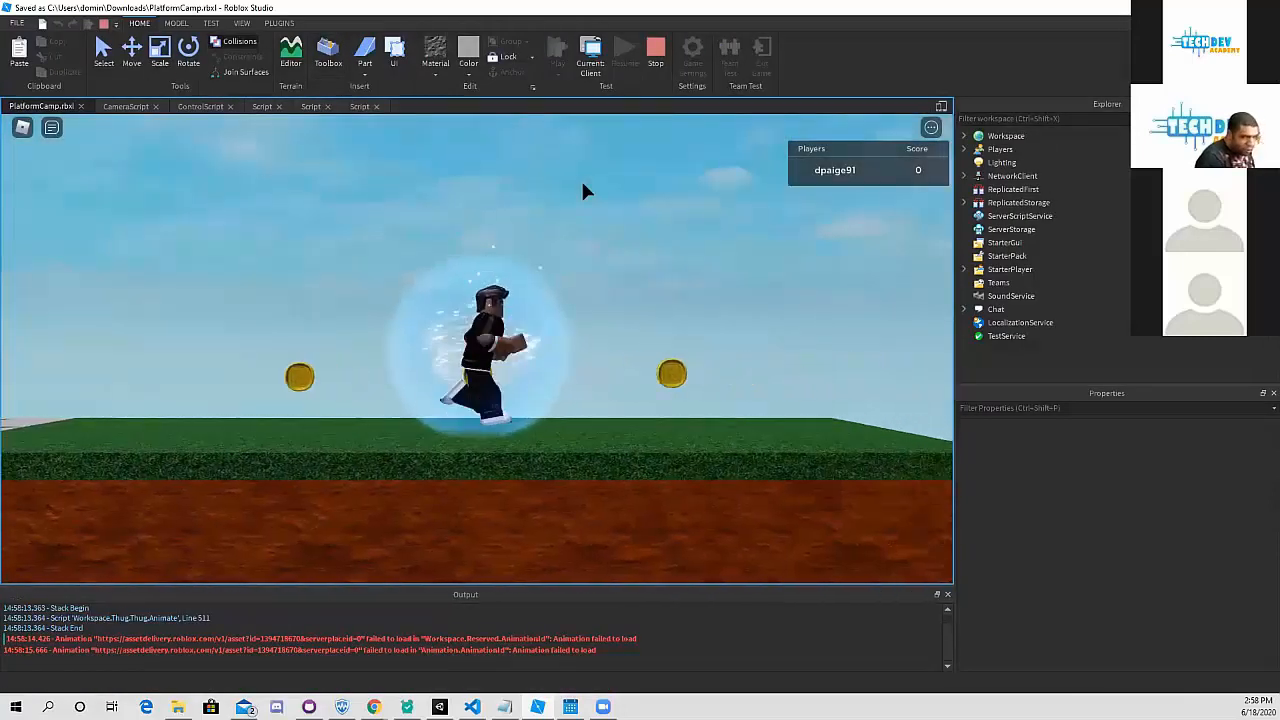
{"action": "key", "text": "space"}
{"action": "key", "text": "d"}
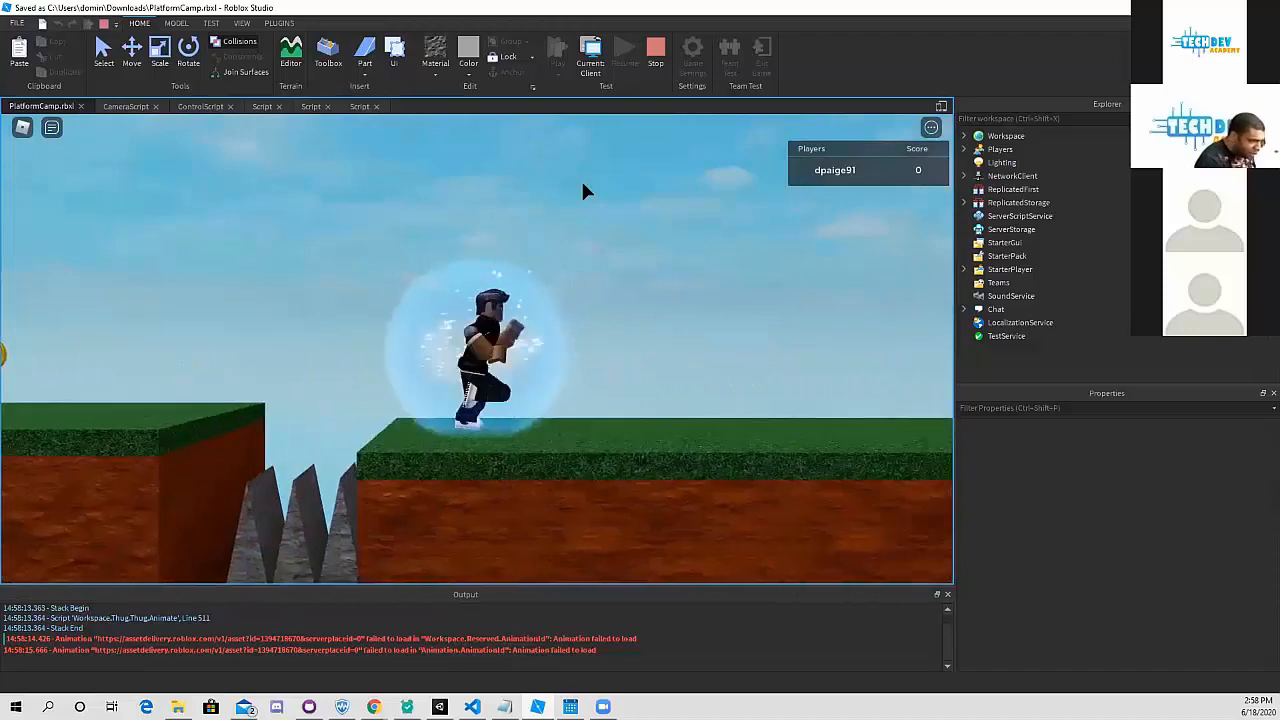
{"action": "key", "text": "d"}
{"action": "key", "text": "space"}
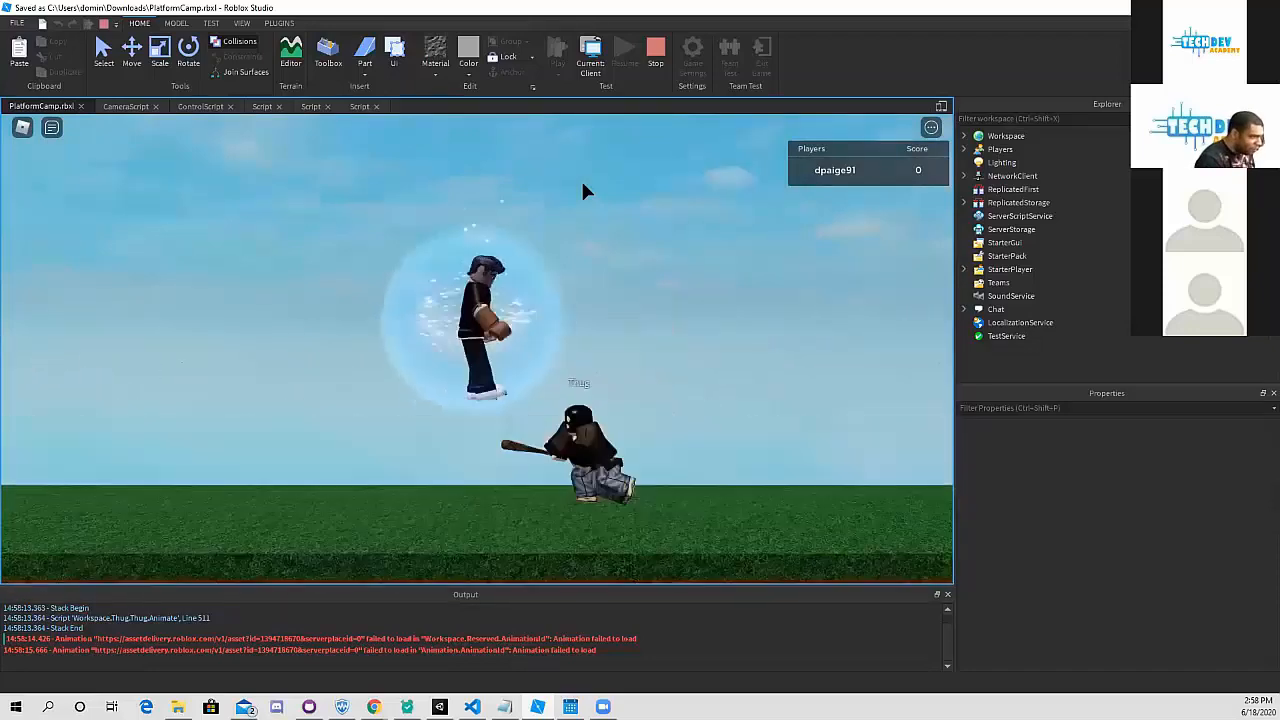
{"action": "key", "text": "d"}
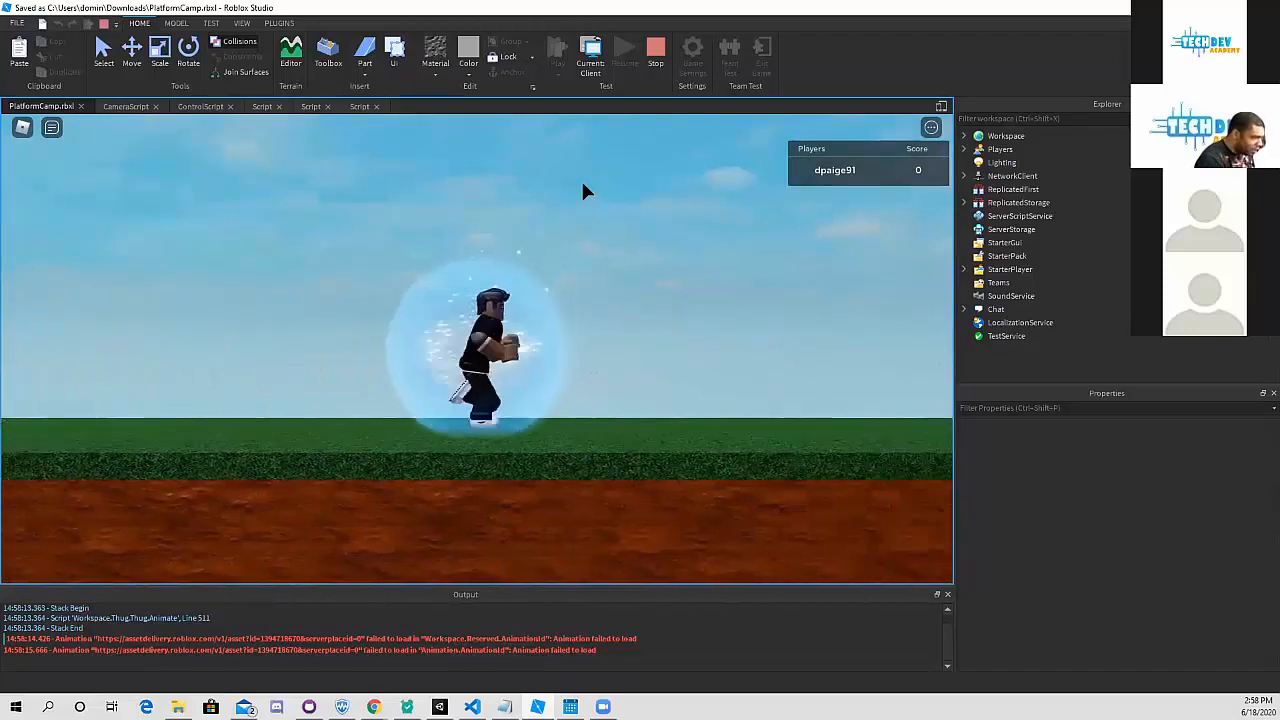
{"action": "key", "text": "d"}
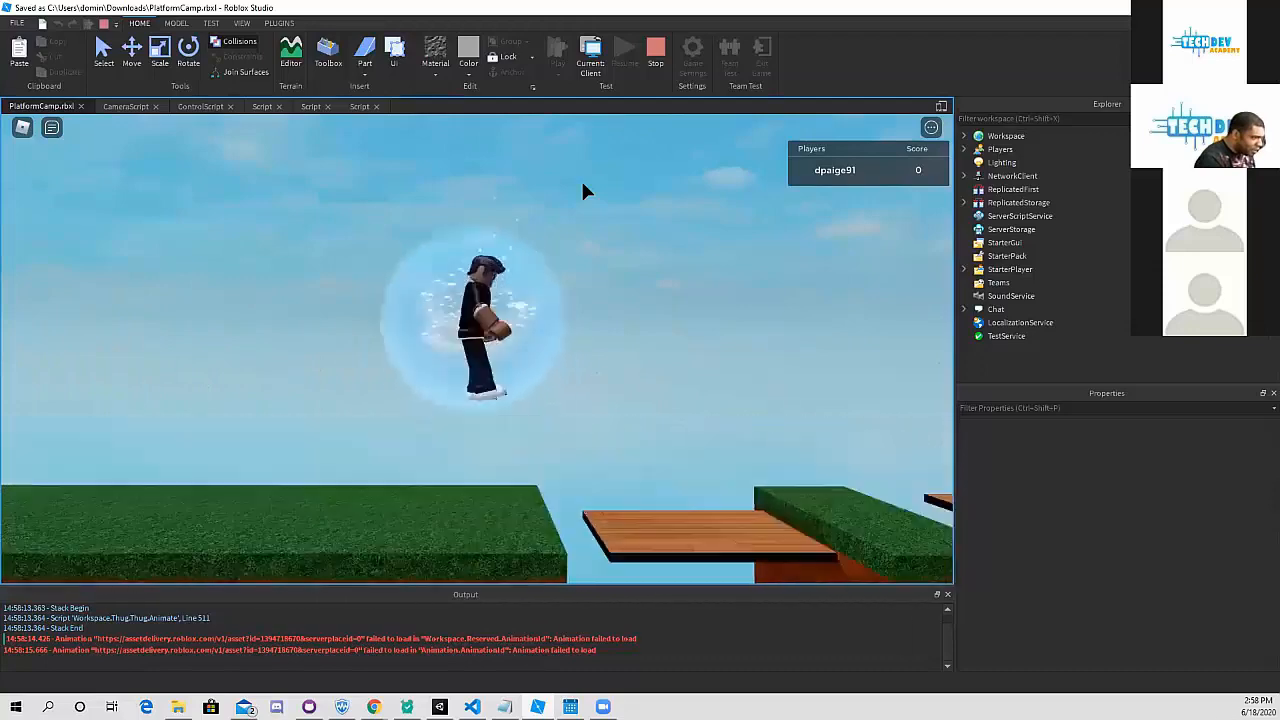
{"action": "key", "text": "space"}
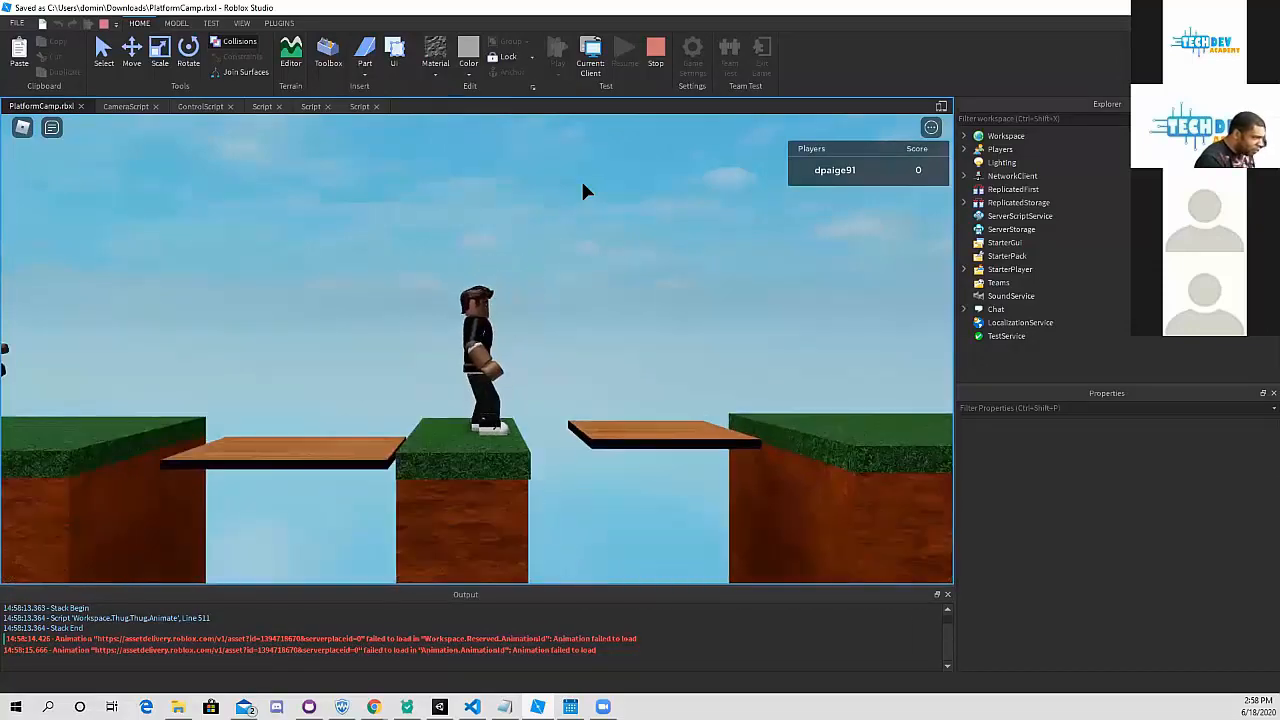
- Jump over the second wood tile to the flag on the last platform, and end the playtest
{"action": "key", "text": "a"}
{"action": "key", "text": "d"}
{"action": "key", "text": "space"}
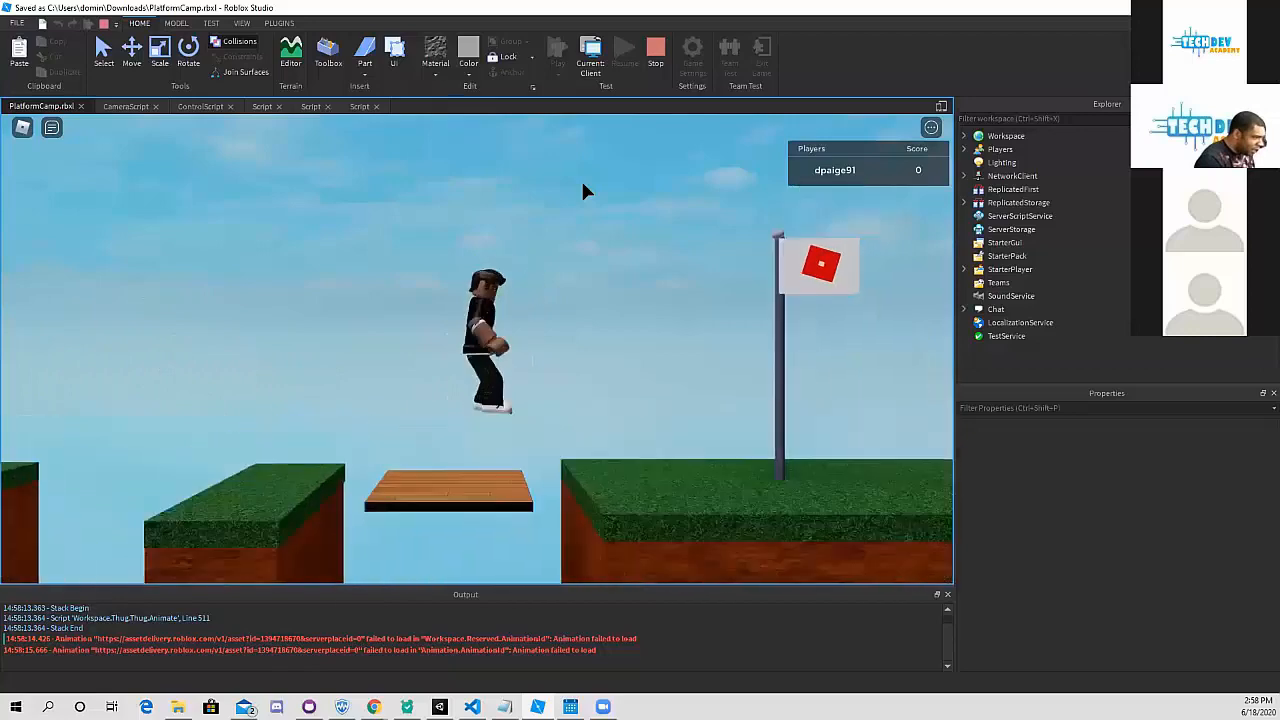
{"action": "key", "text": "d"}
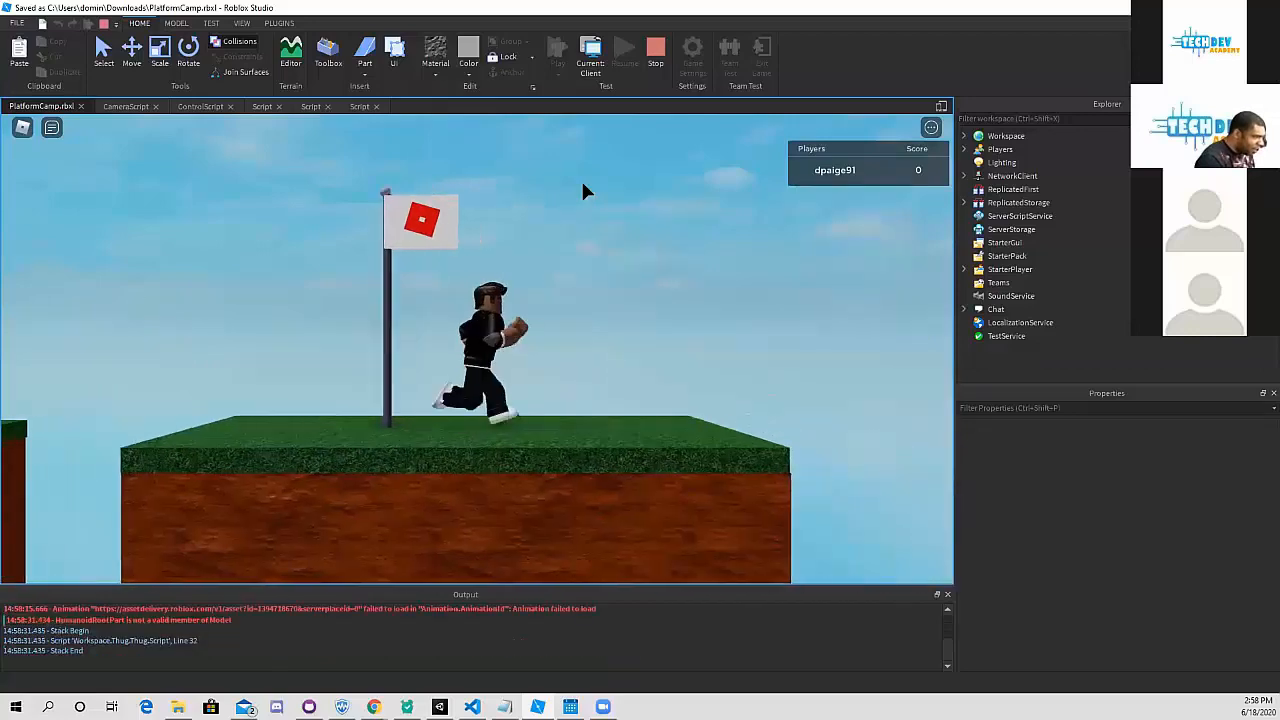
{"action": "key", "text": "a"}
{"action": "key", "text": "d"}
{"action": "key", "text": "a"}
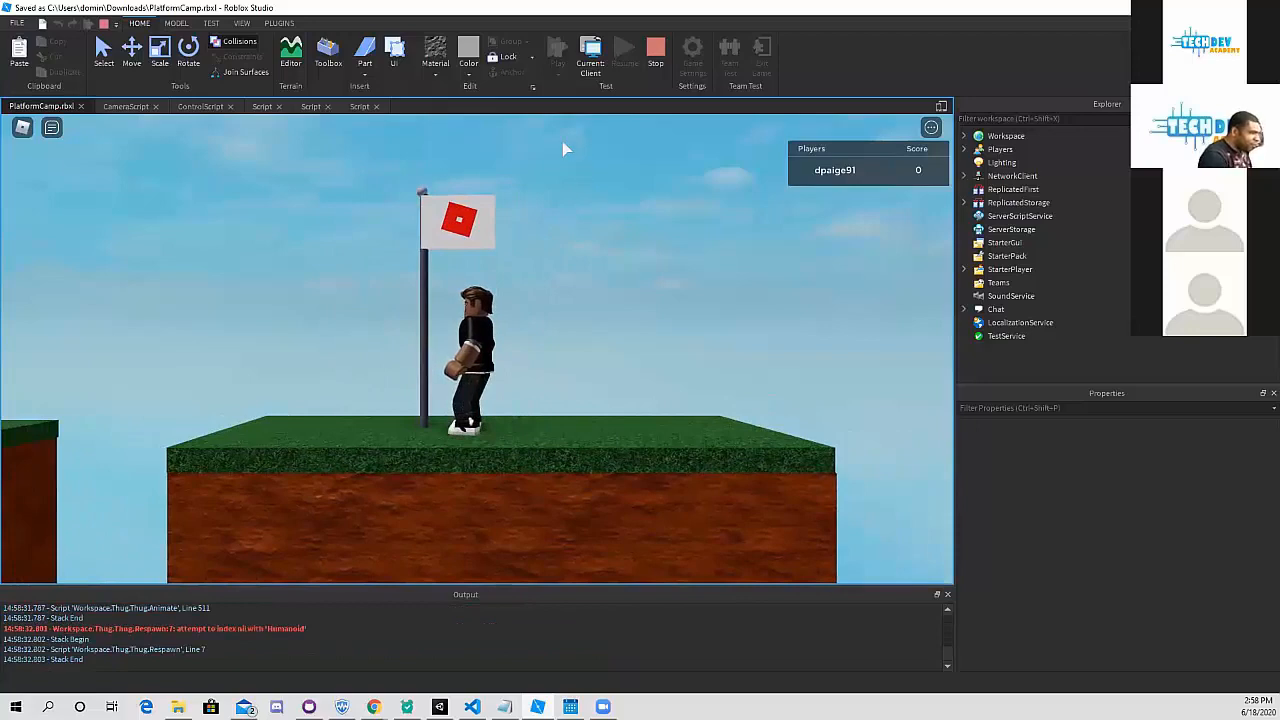
{"action": "left_click", "coordinate": [655, 52]}
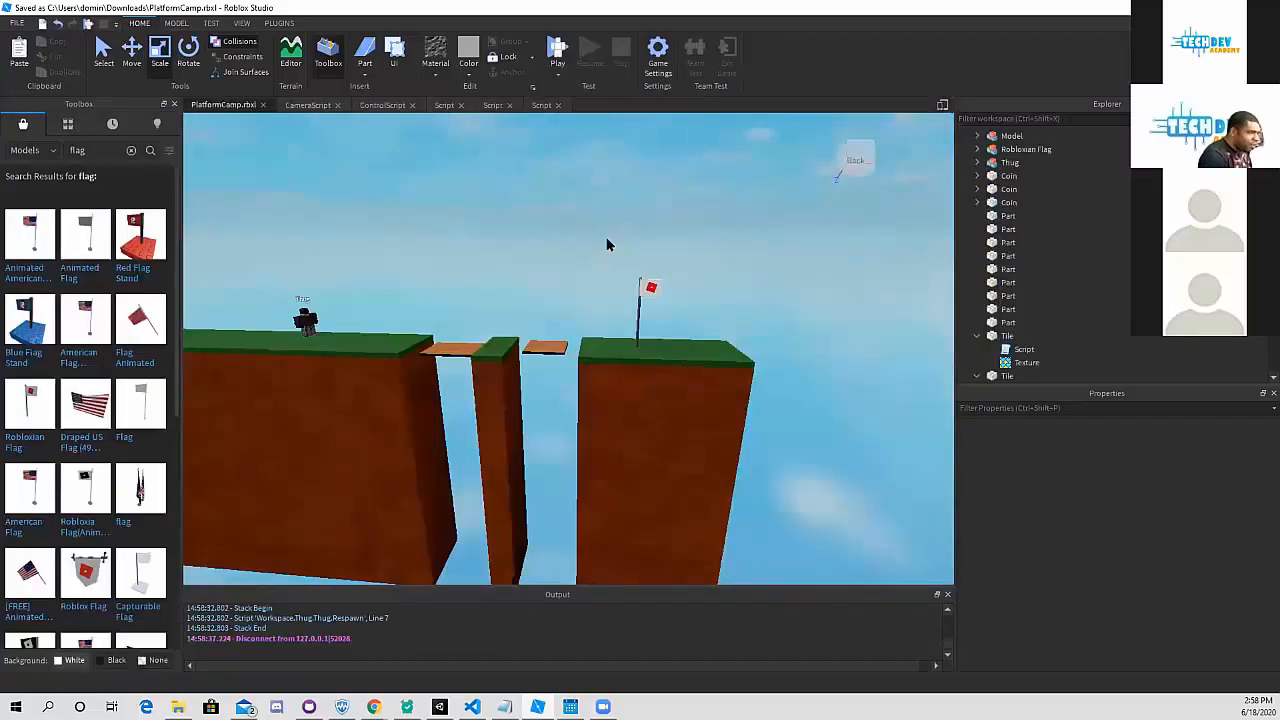
{"action": "middle_click_drag", "start_coordinate": [528, 250], "coordinate": [617, 268]}
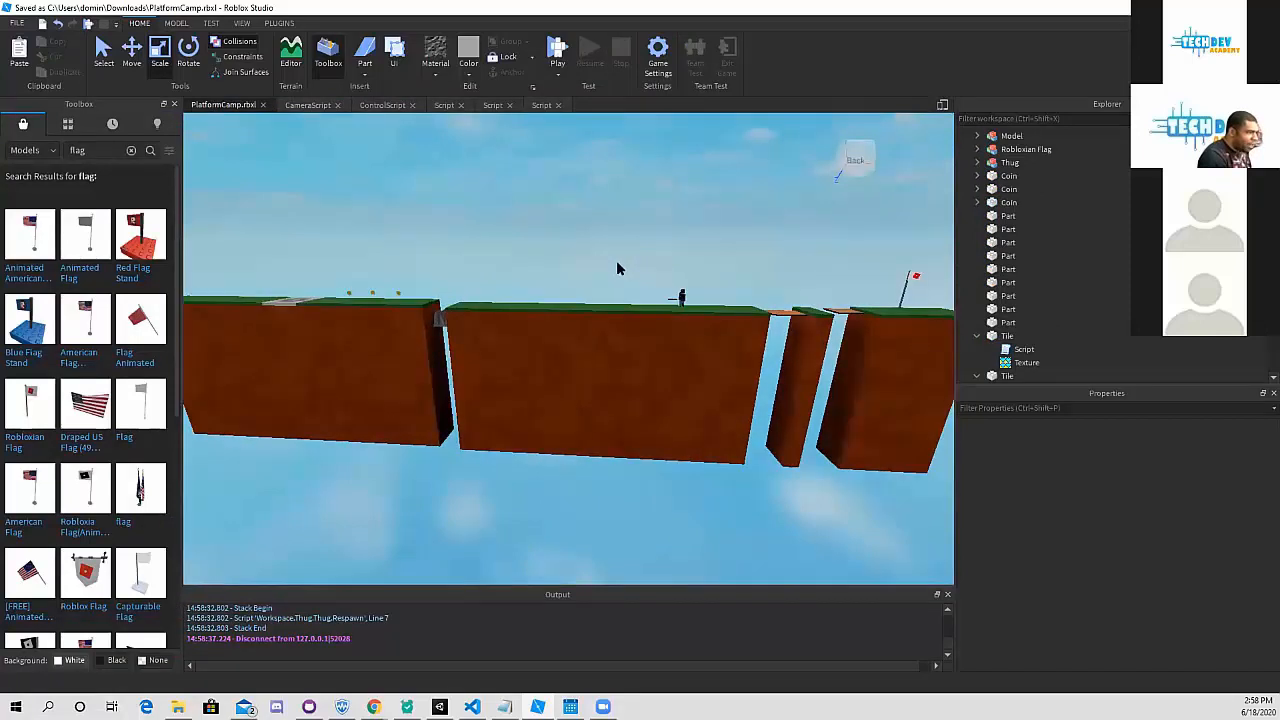
{"action": "scroll", "coordinate": [620, 265], "scroll_direction": "down", "scroll_amount": 2}
{"action": "scroll", "coordinate": [620, 265], "scroll_direction": "up", "scroll_amount": 3}
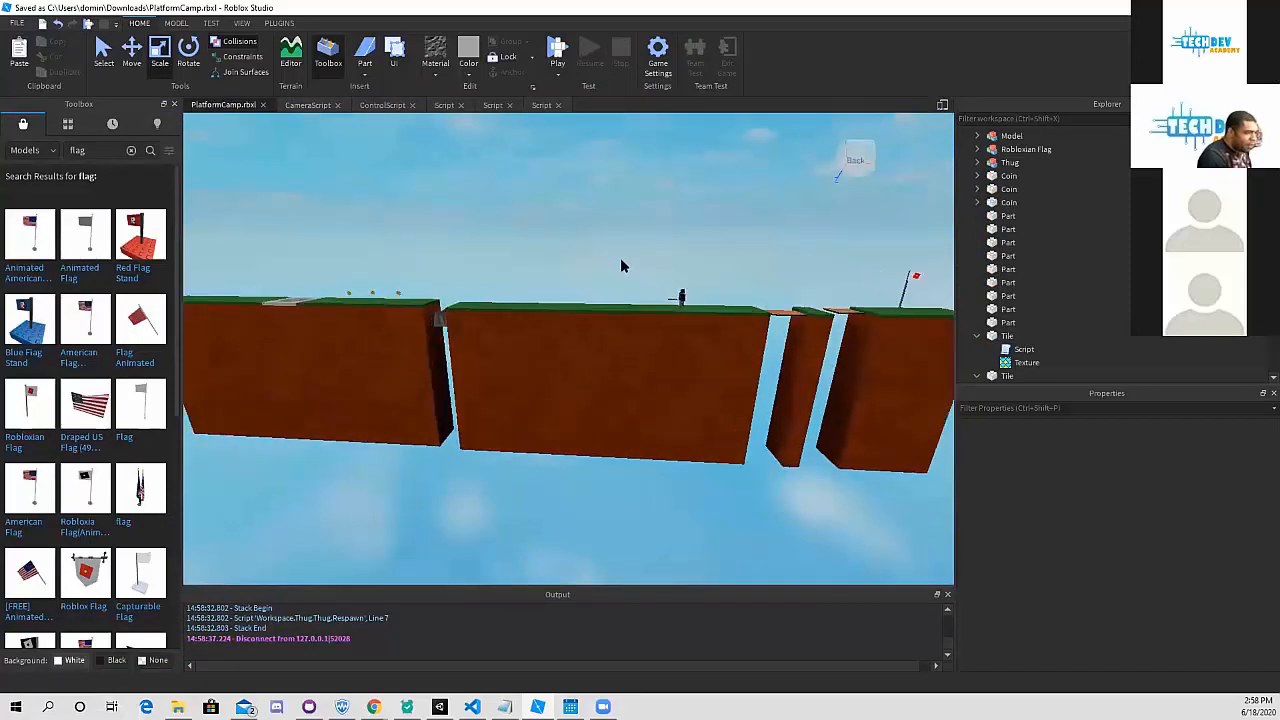